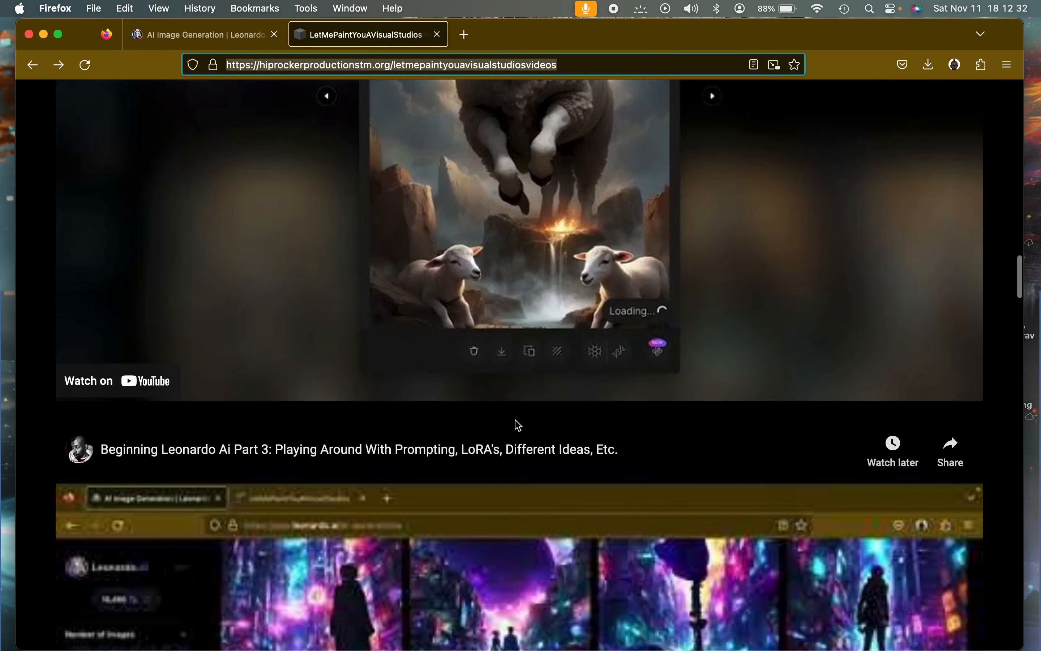
Look through the LetMePaintYouAVisualStudios Videos page for the Leonardo Ai tutorial videos.
scroll(518, 425, down, 10)
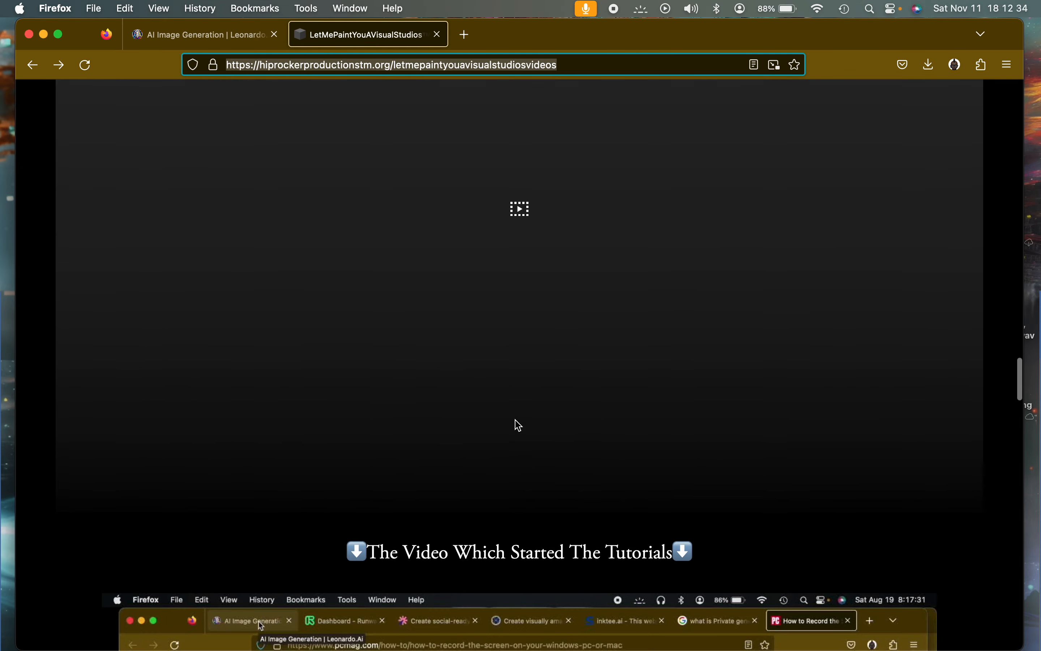
scroll(518, 425, down, 20)
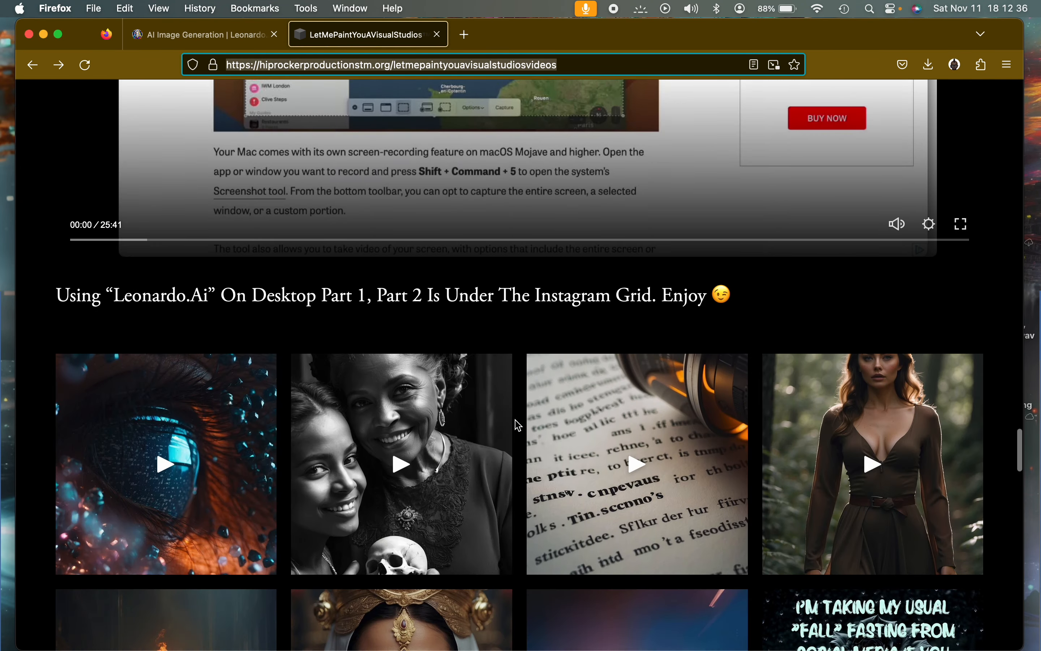
scroll(518, 425, up, 20)
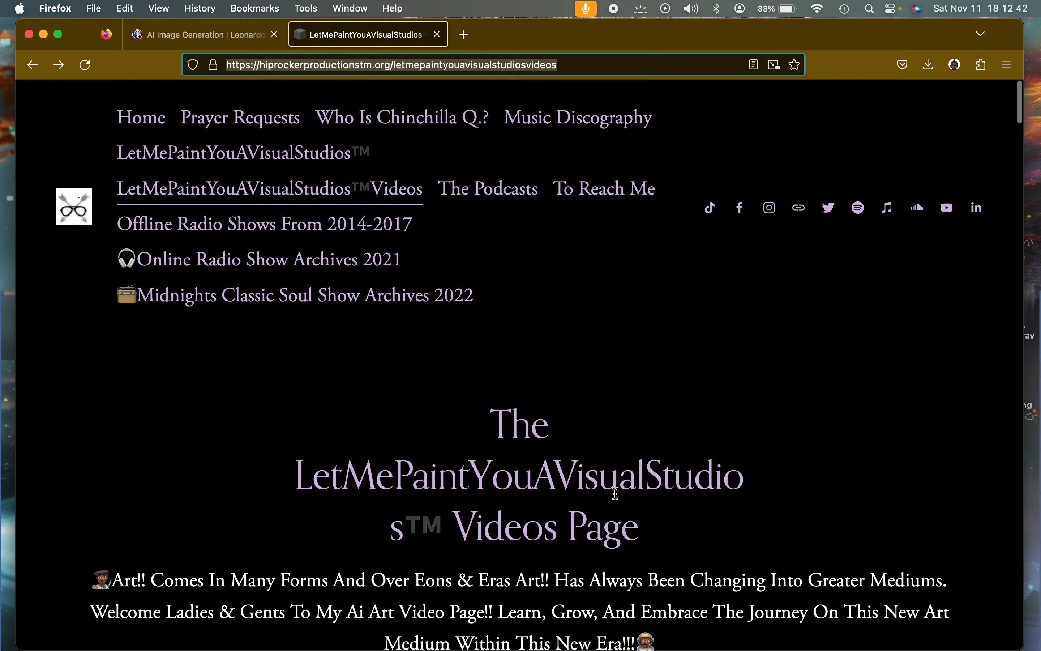
scroll(616, 493, down, 3)
scroll(615, 493, up, 5)
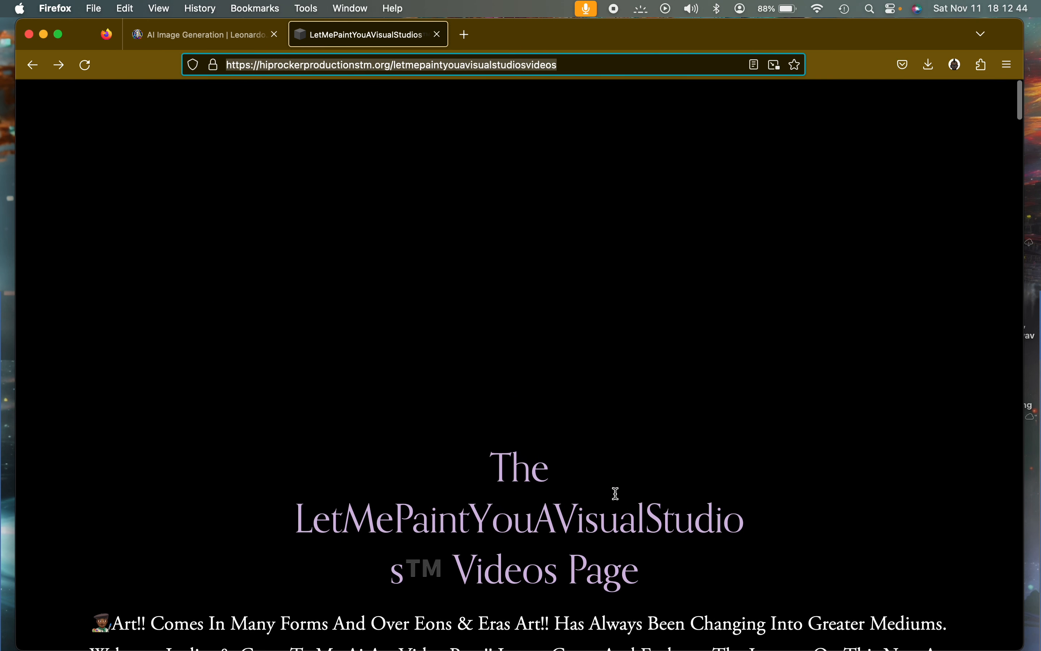
Switch to the Leonardo.Ai image generation page and review the available elements without changing the selection.
click(226, 40)
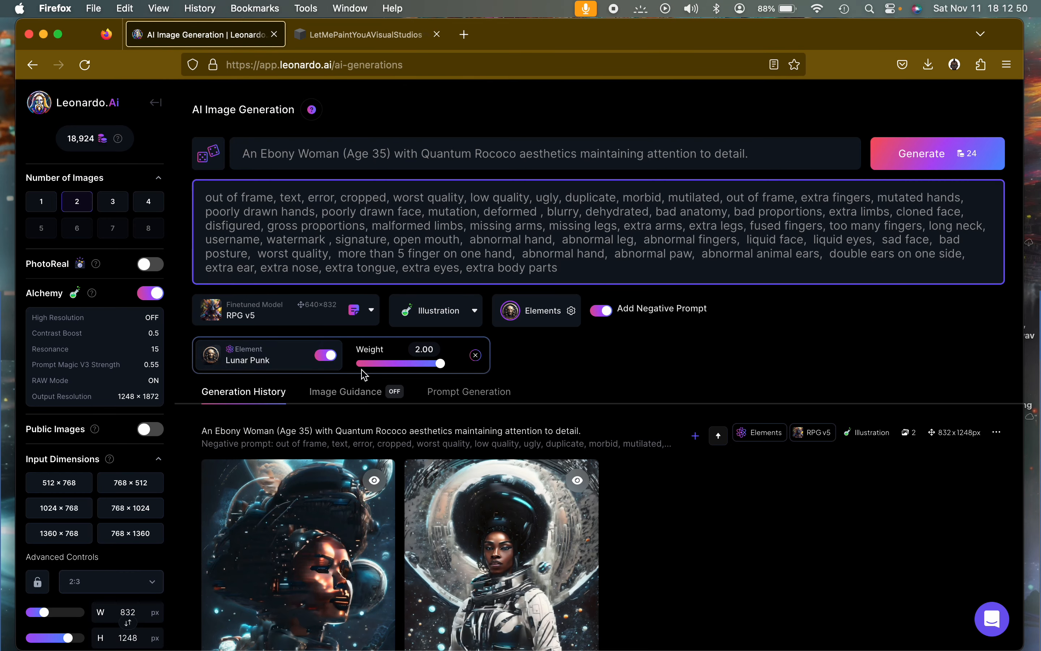
click(538, 329)
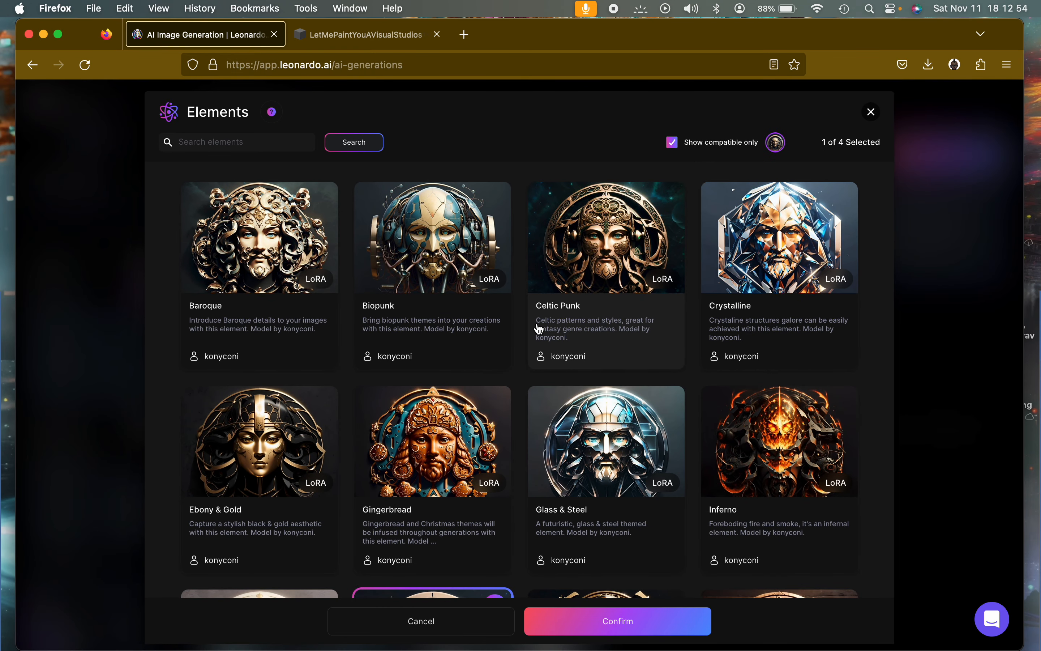
scroll(539, 329, down, 10)
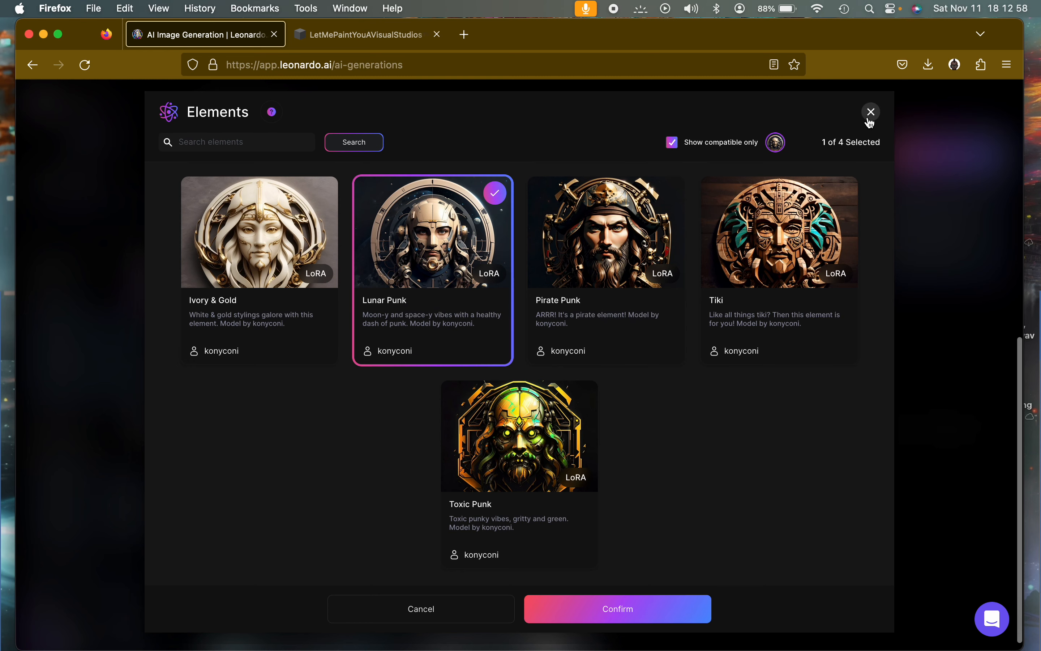
click(871, 112)
Set the Lunar Punk element's weight to -1.00.
scroll(506, 522, down, 3)
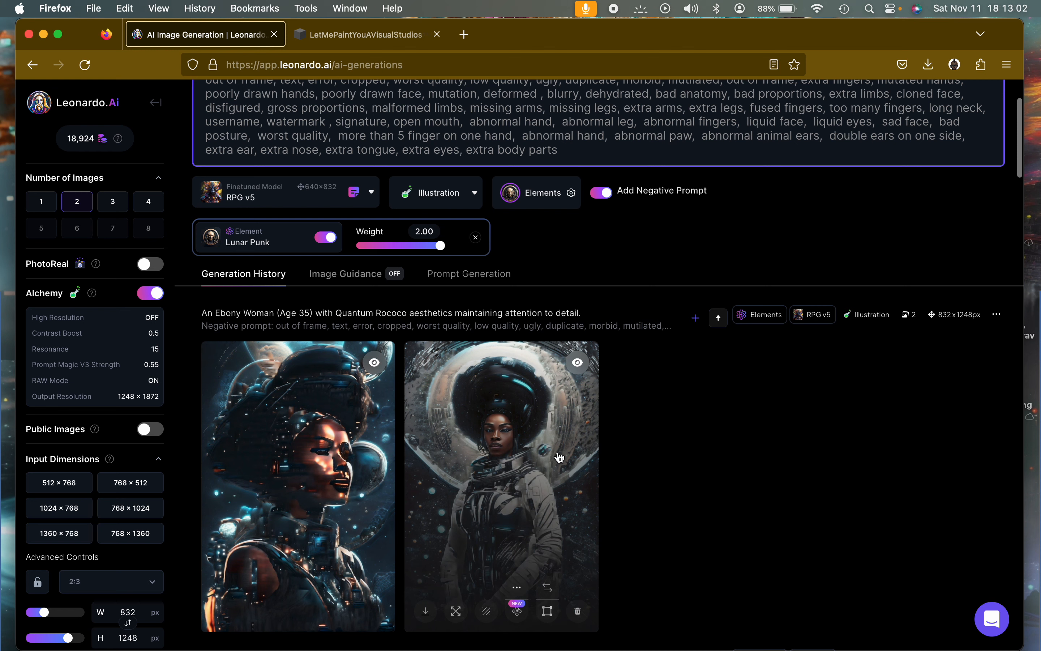
scroll(671, 495, up, 2)
scroll(671, 495, up, 1)
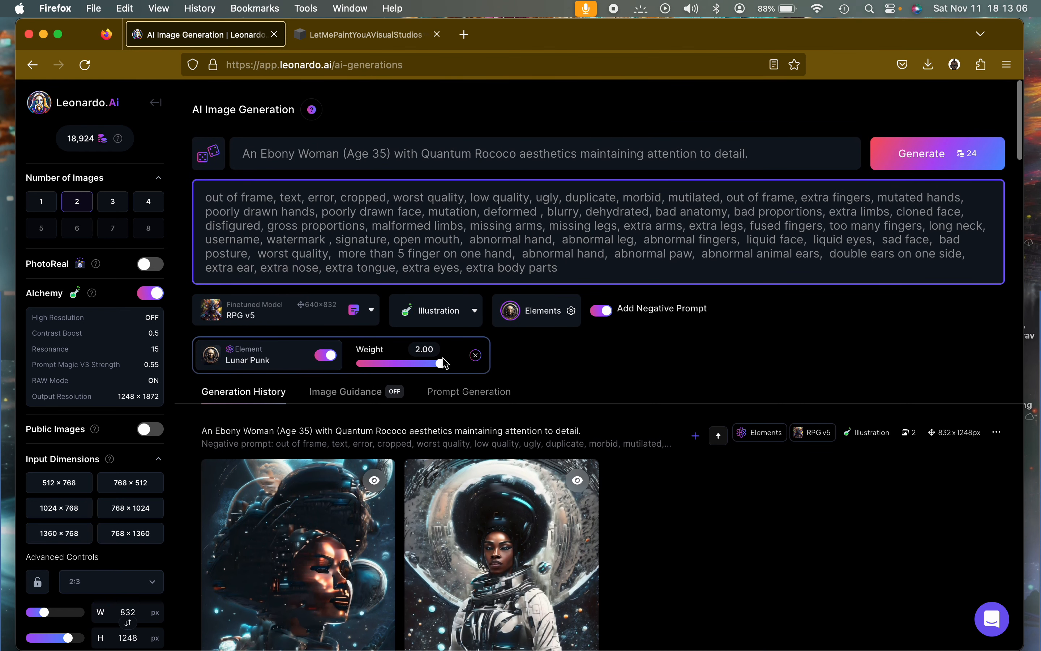
drag(441, 365, 355, 366)
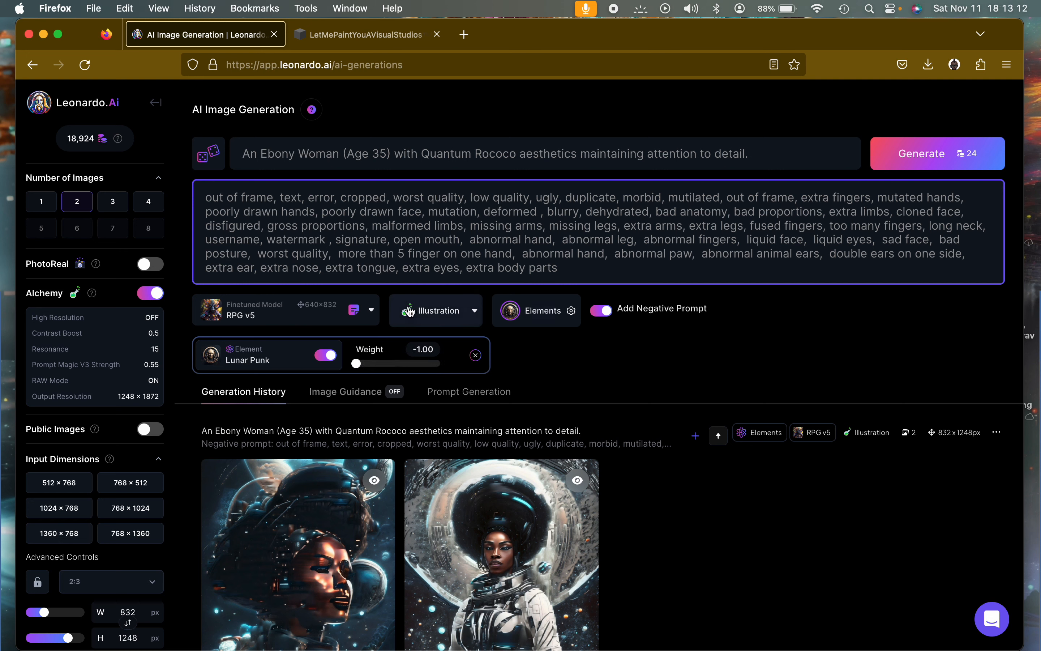
Change the finetuned model to Absolute Reality v1.6, chosen from the full gallery of platform models.
click(370, 311)
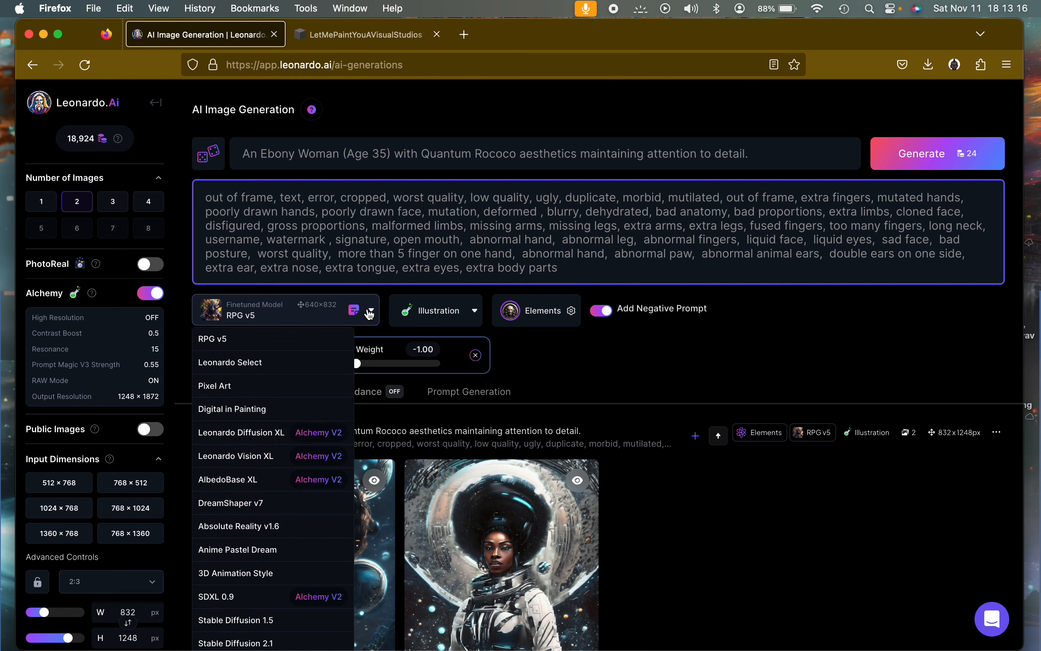
scroll(314, 460, down, 4)
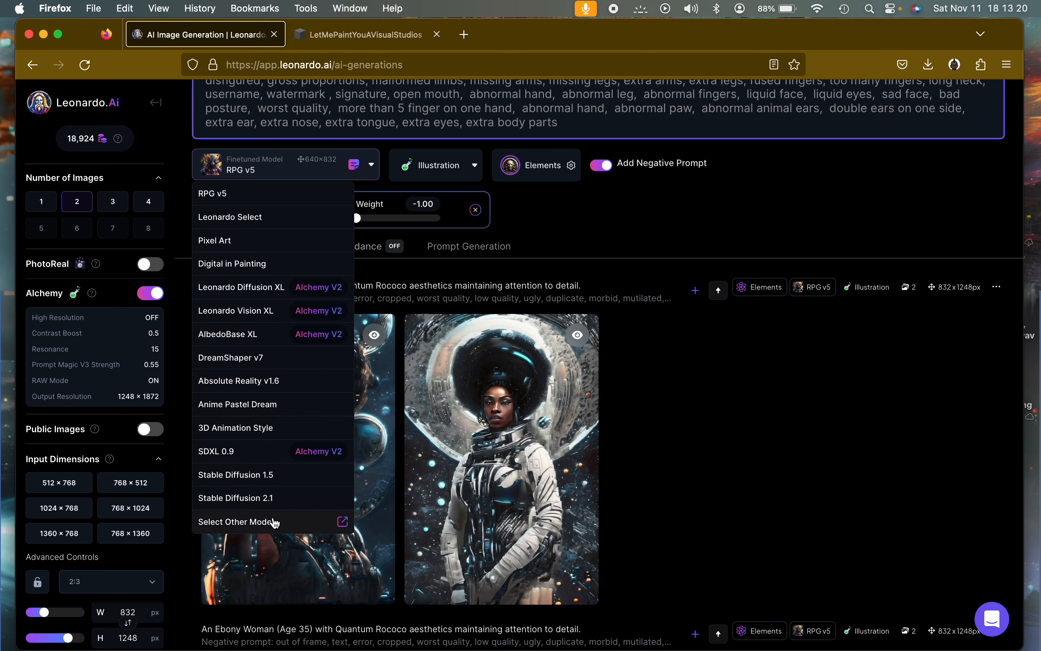
click(274, 521)
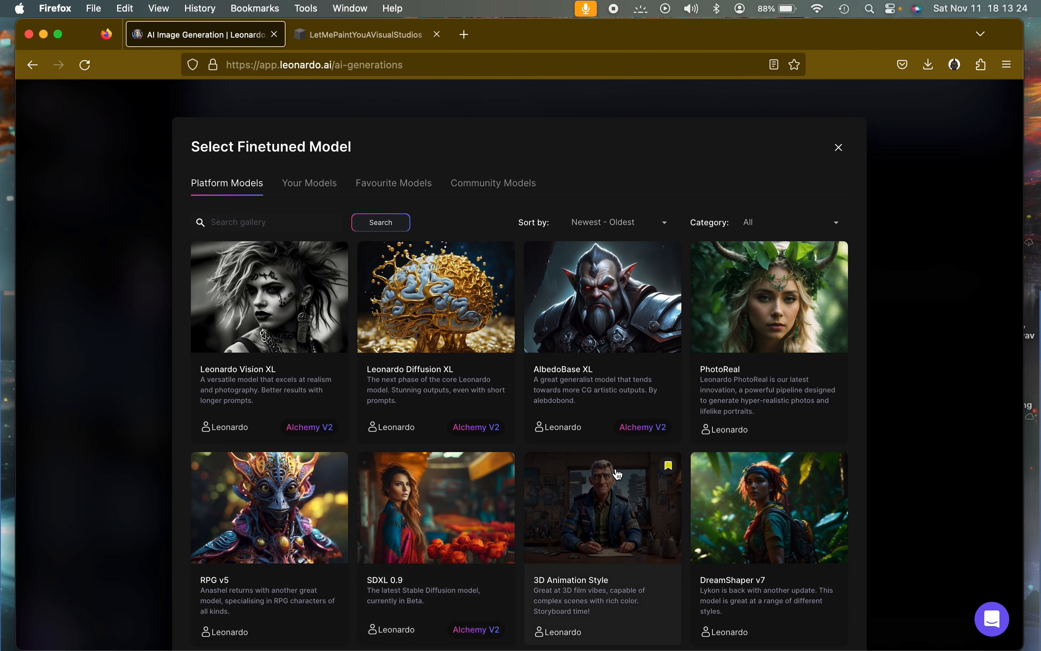
scroll(643, 480, down, 3)
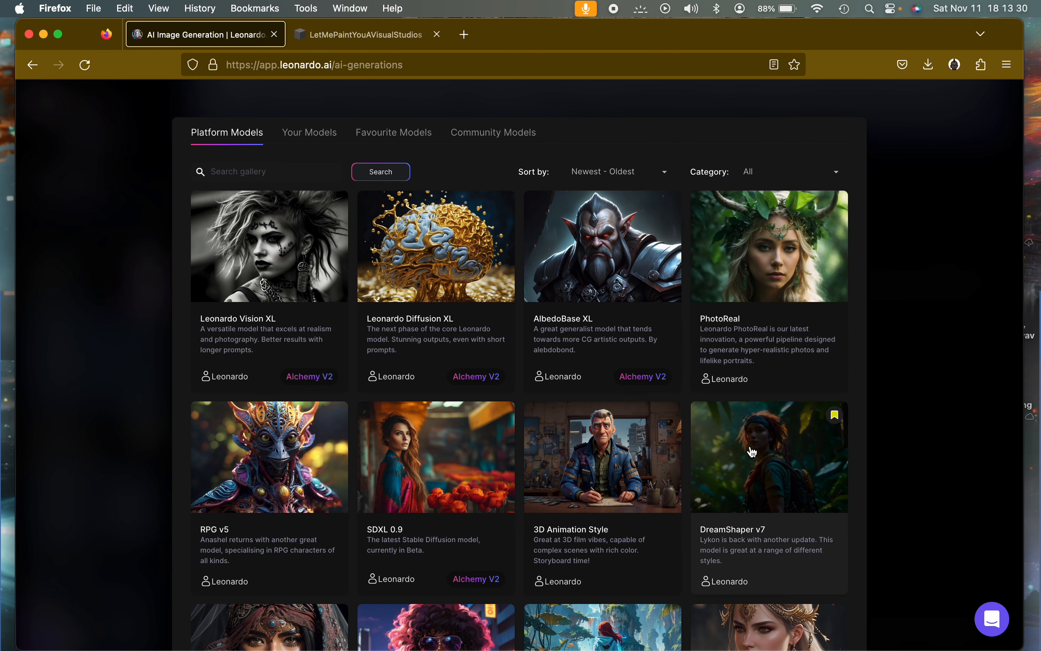
scroll(751, 463, down, 6)
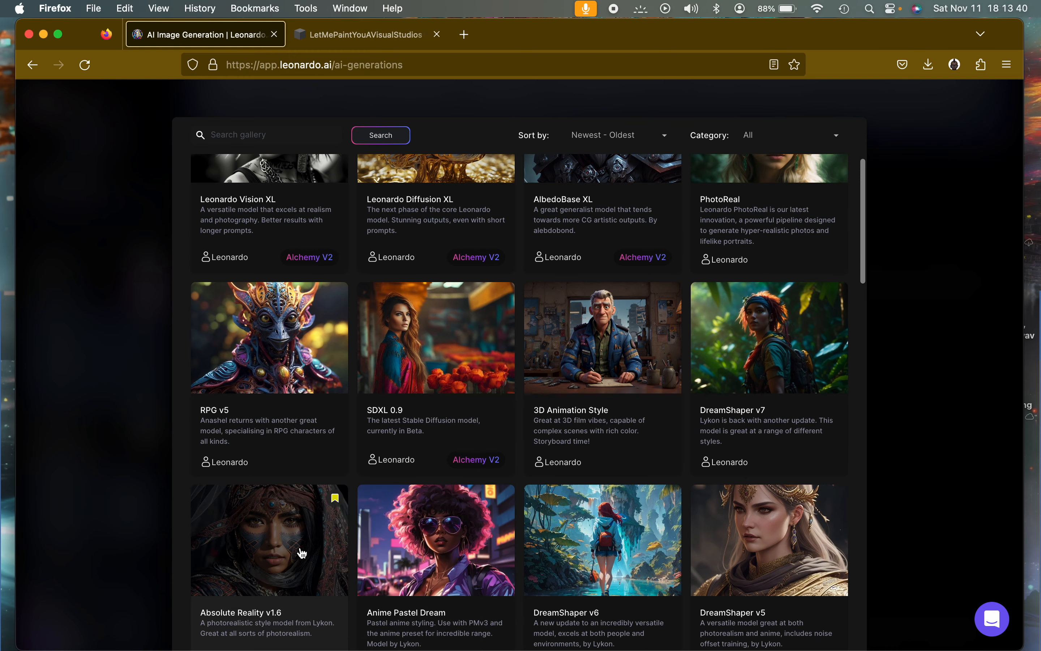
click(303, 553)
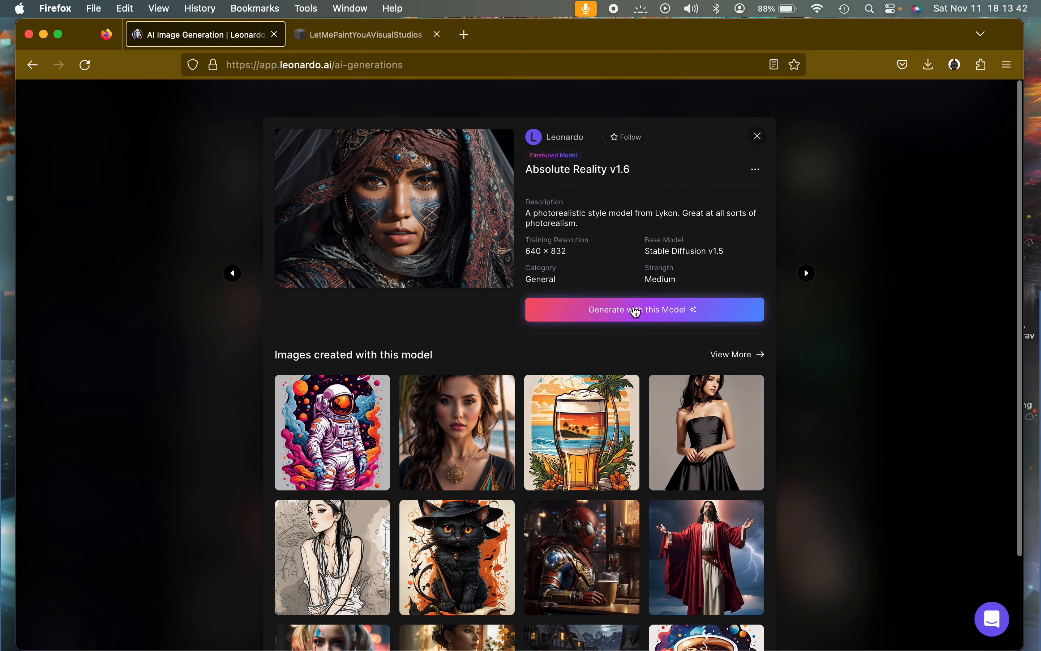
click(636, 310)
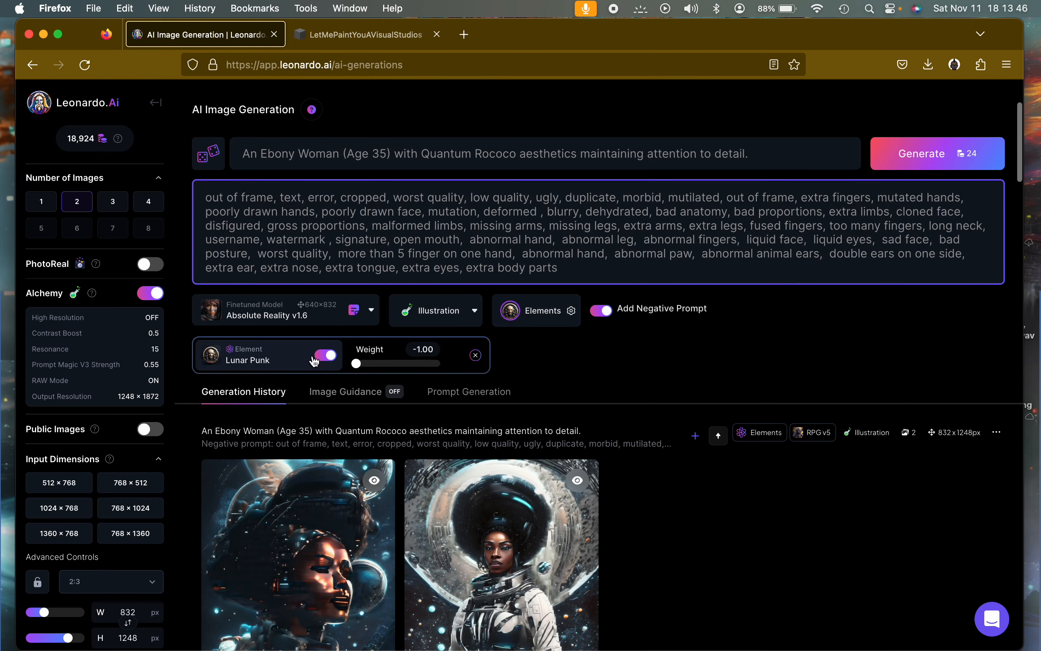
Add the Toxic Punk element alongside Lunar Punk and set its weight to -1.00.
click(545, 318)
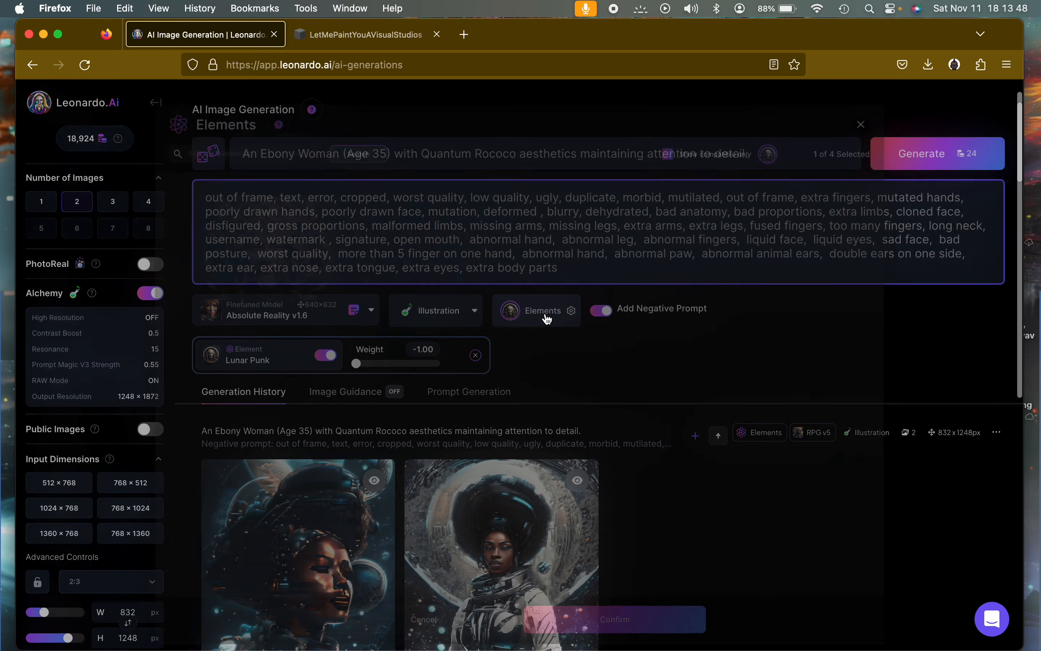
scroll(704, 471, down, 5)
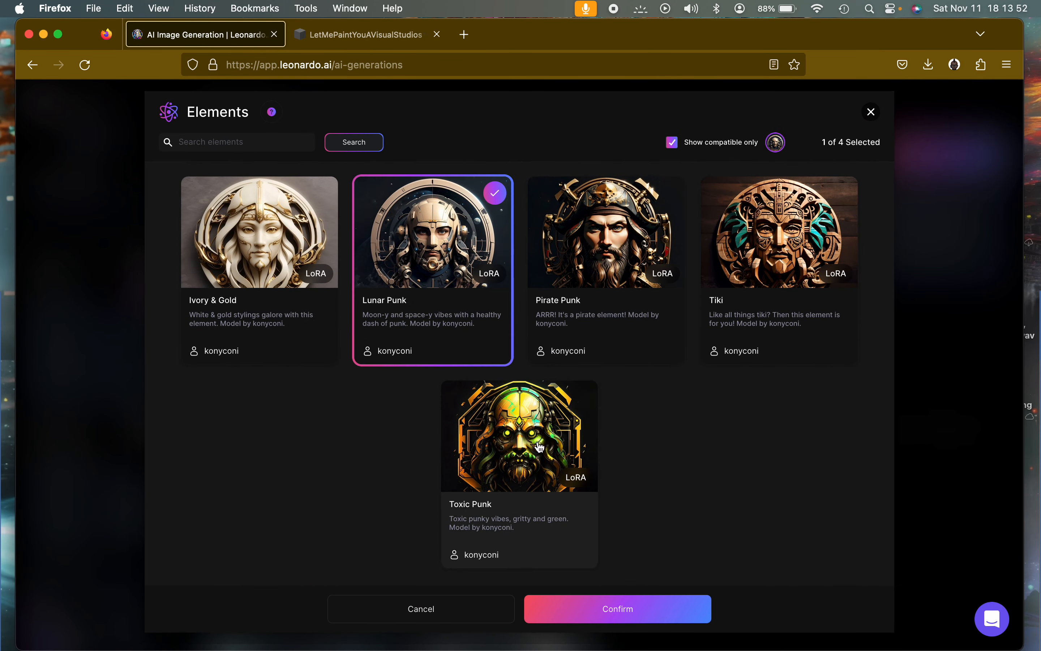
click(540, 447)
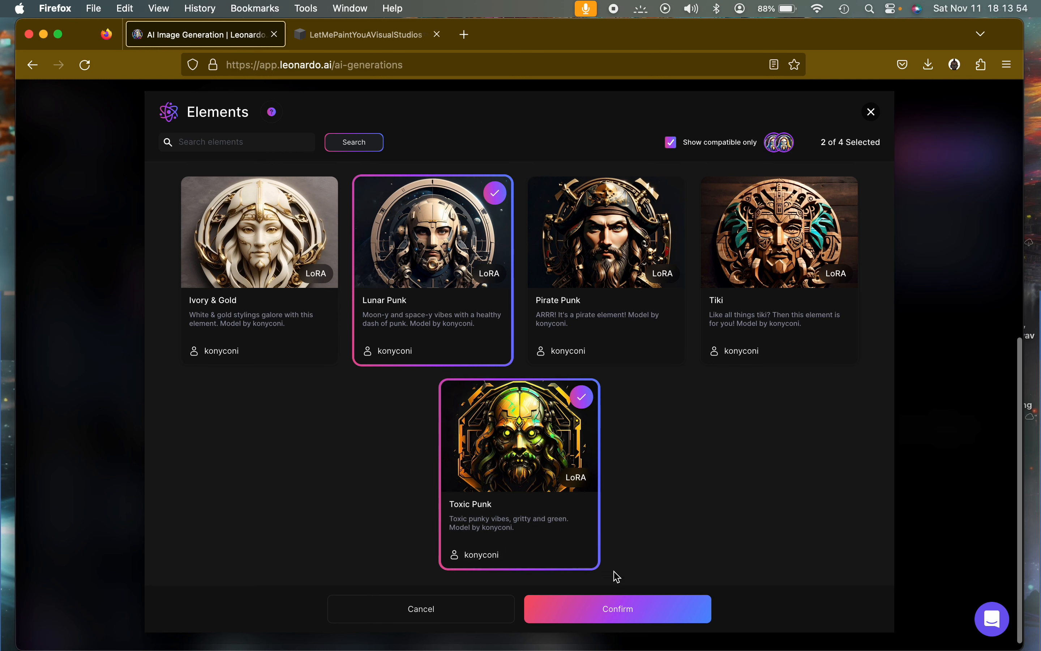
click(636, 610)
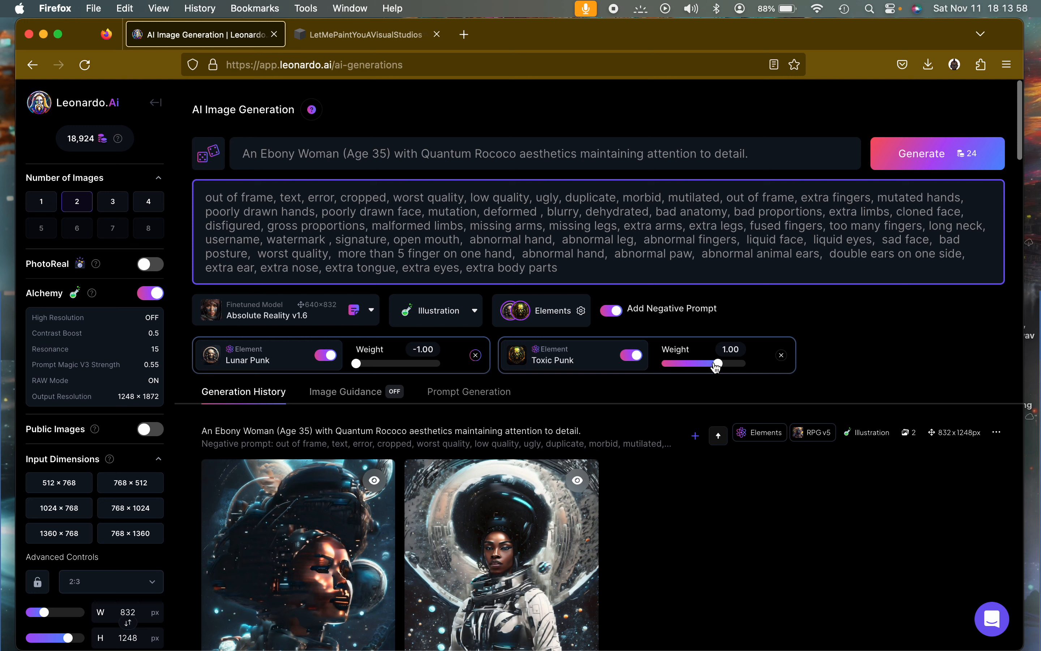
drag(718, 365, 659, 363)
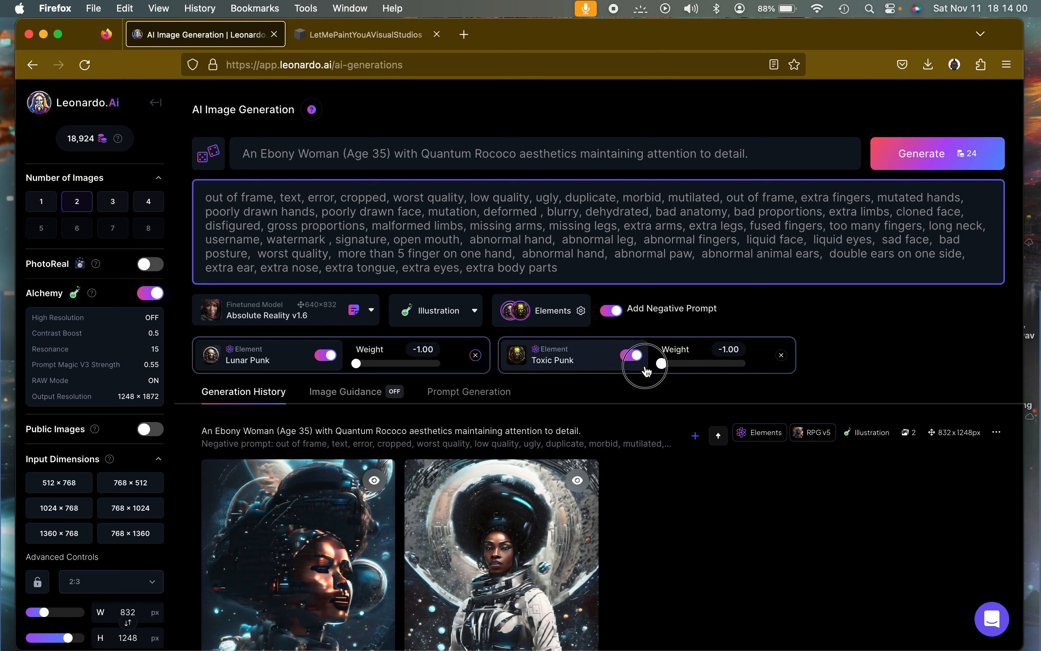
Set the generation style to Photography and replace the Toxic Punk element with Pirate Punk.
click(462, 315)
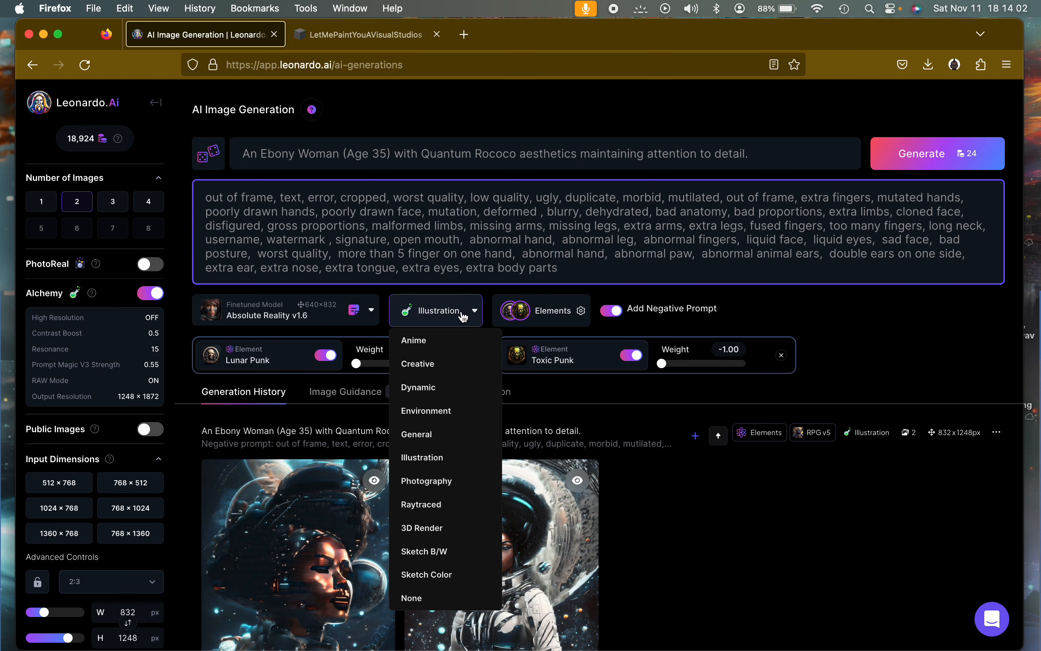
click(445, 481)
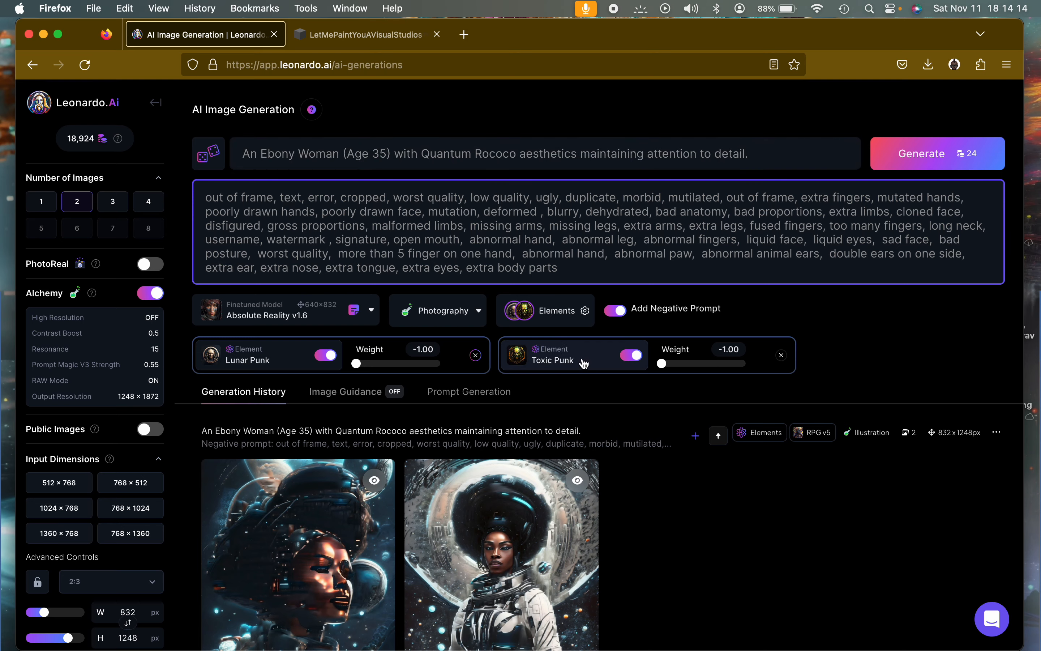
click(561, 320)
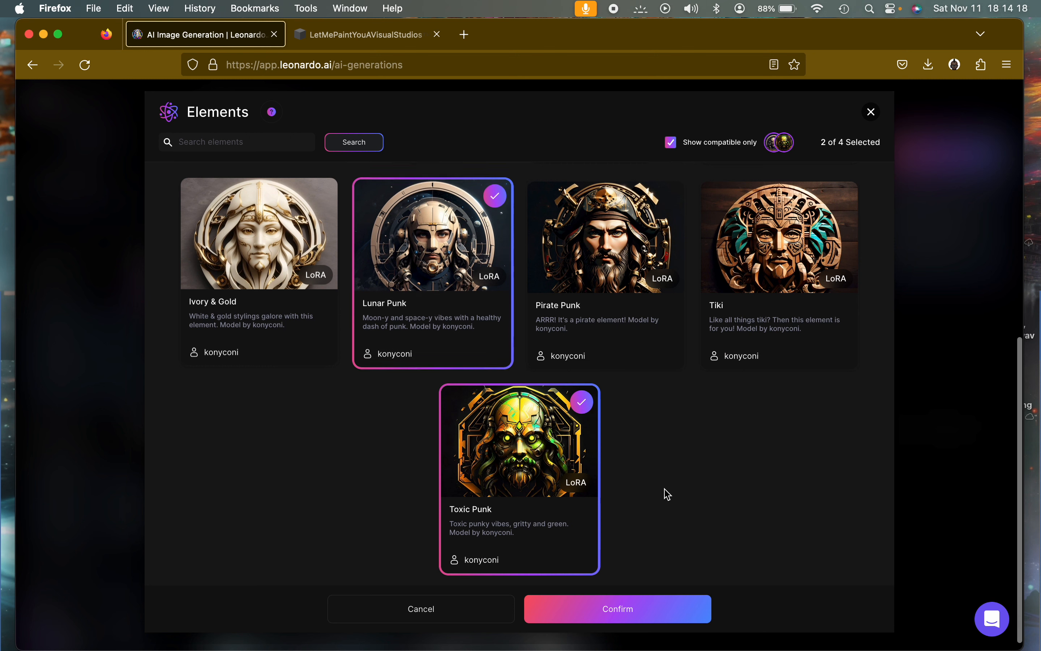
click(572, 435)
click(579, 272)
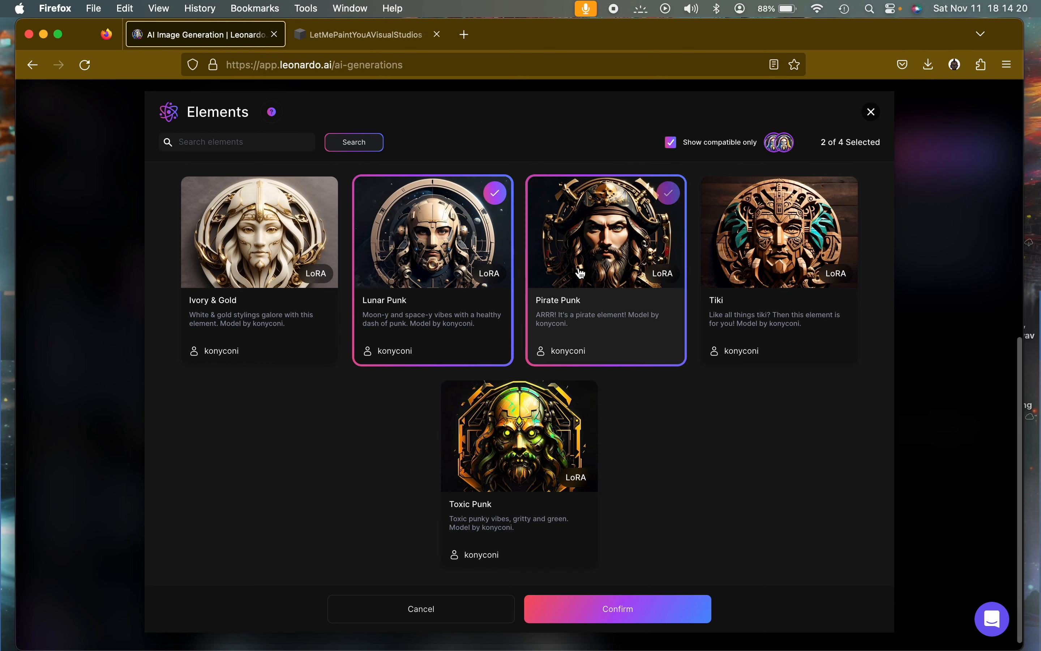
click(665, 609)
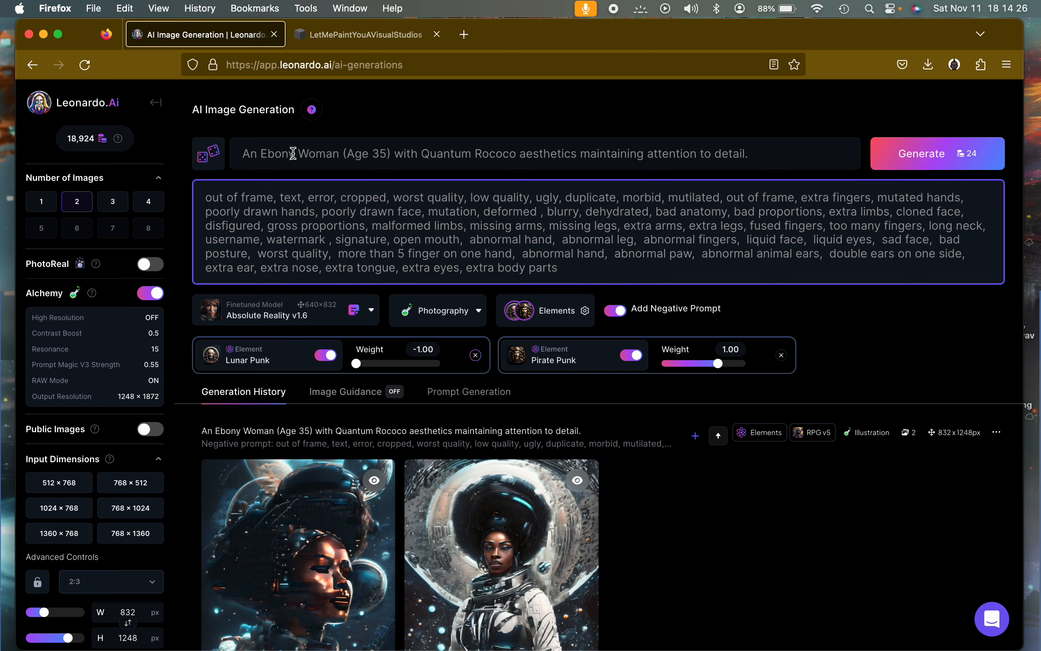
Insert "Persian" between "Ebony" and "Woman" in the image prompt.
drag(293, 154, 262, 154)
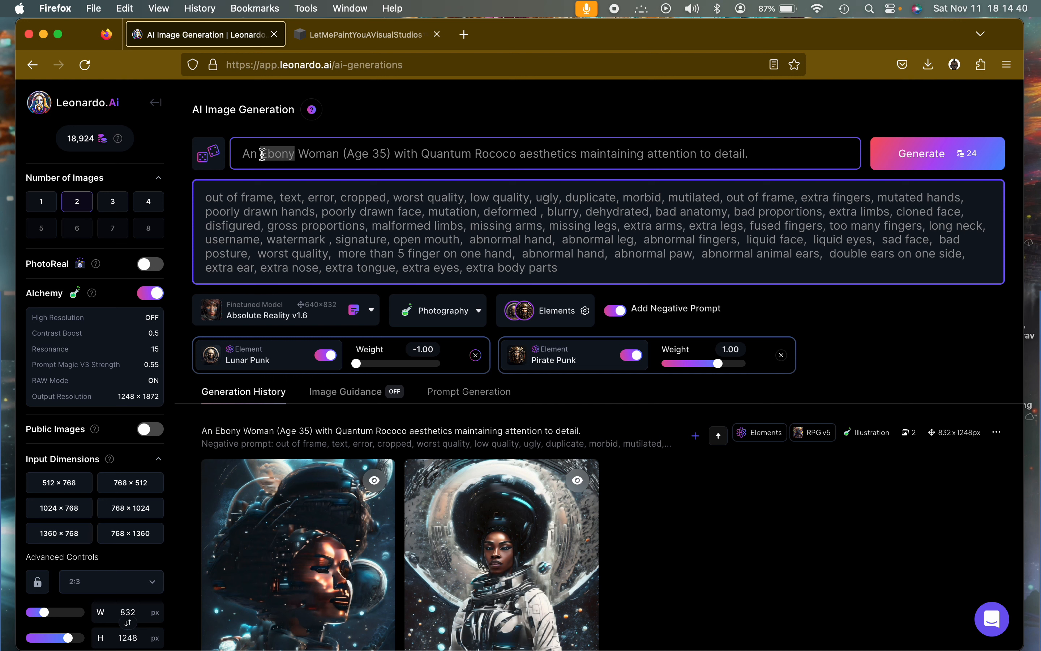
click(297, 156)
text(Persian)
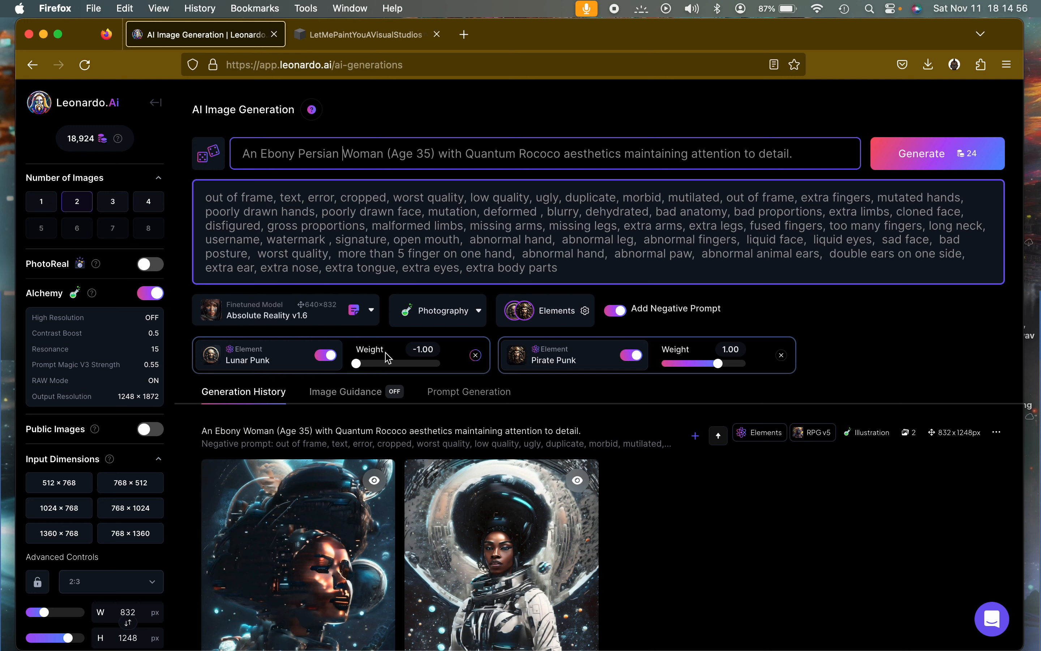
Set the Pirate Punk element's weight to -1.00 and generate two images from the prompt.
mouse_move(743, 436)
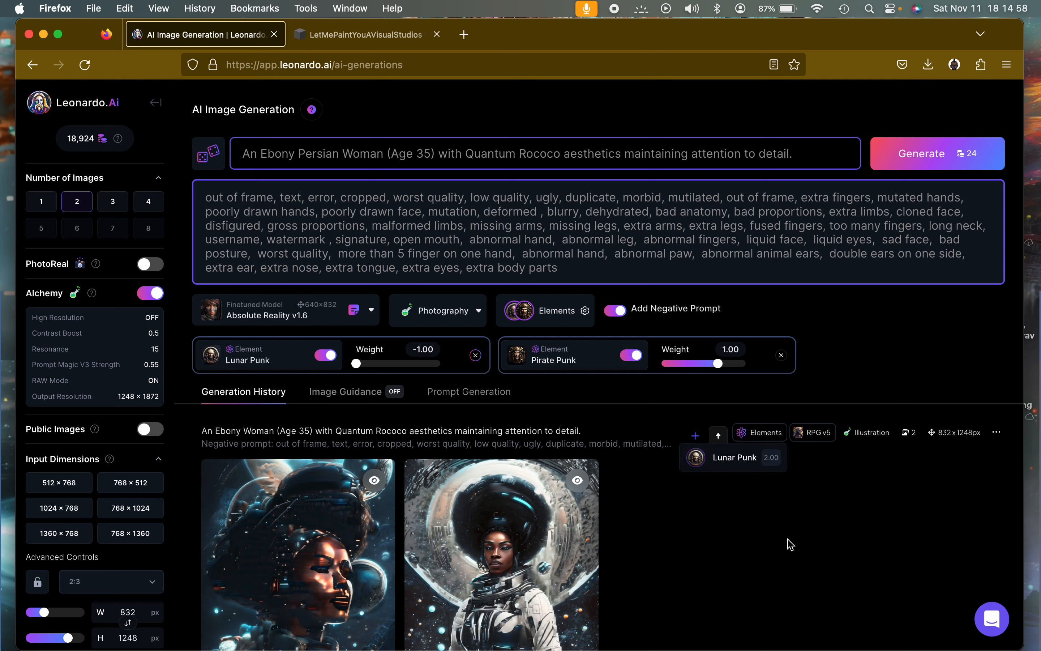
drag(718, 363, 630, 367)
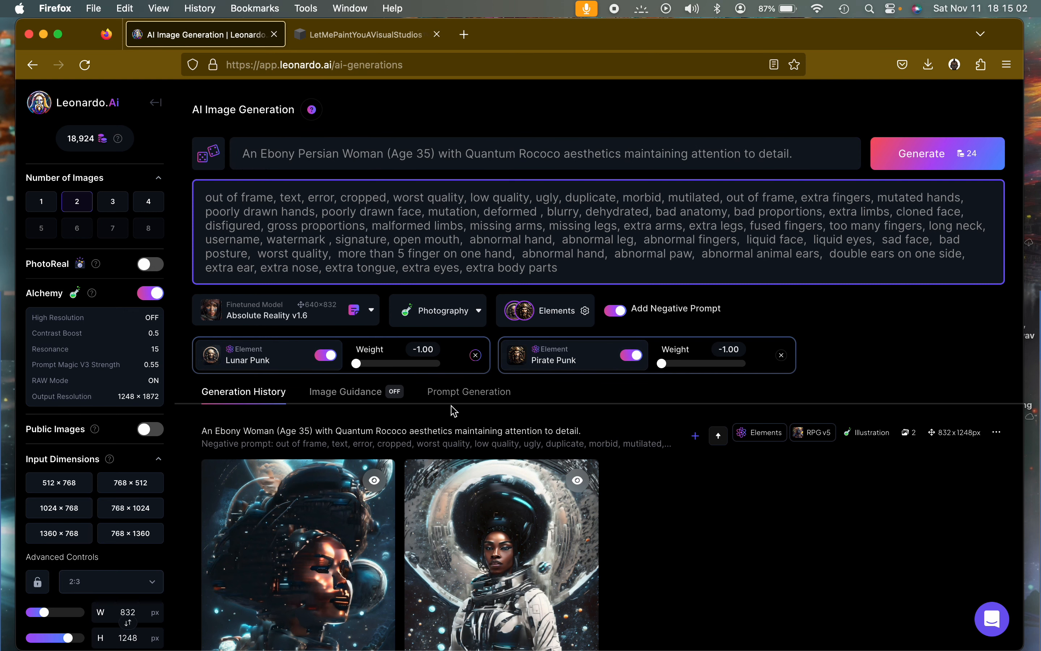
scroll(725, 494, down, 10)
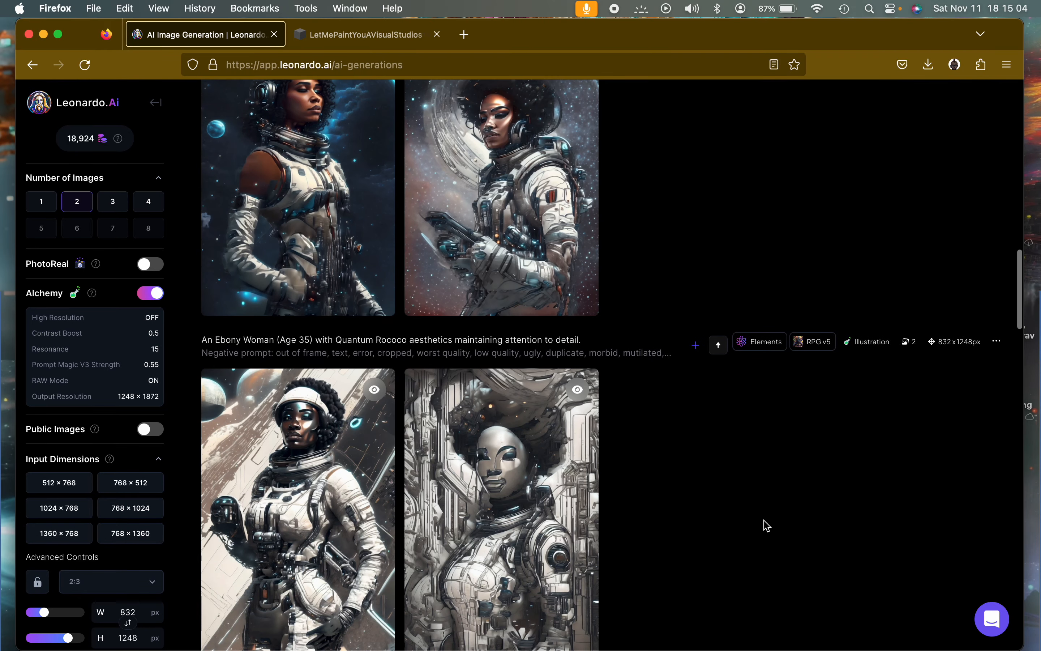
scroll(767, 525, up, 10)
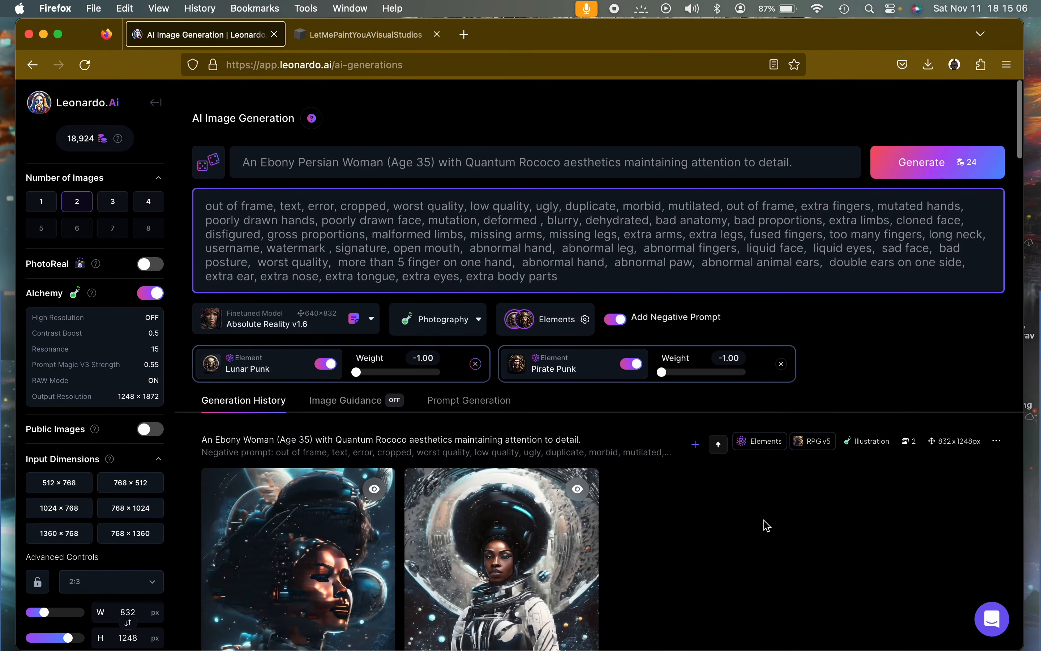
click(933, 166)
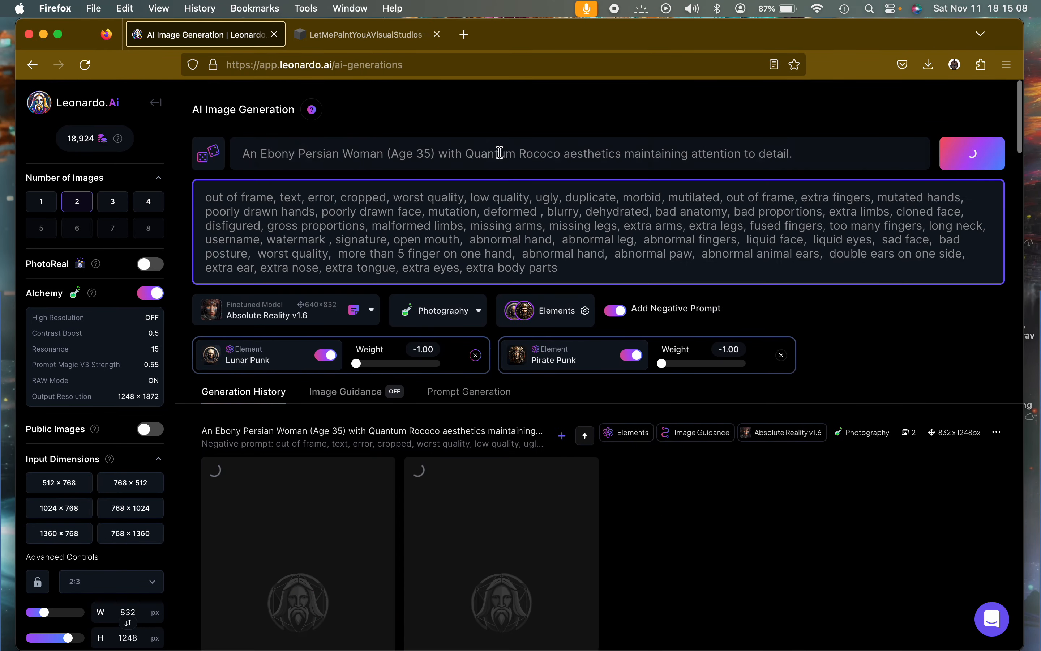
scroll(819, 558, down, 15)
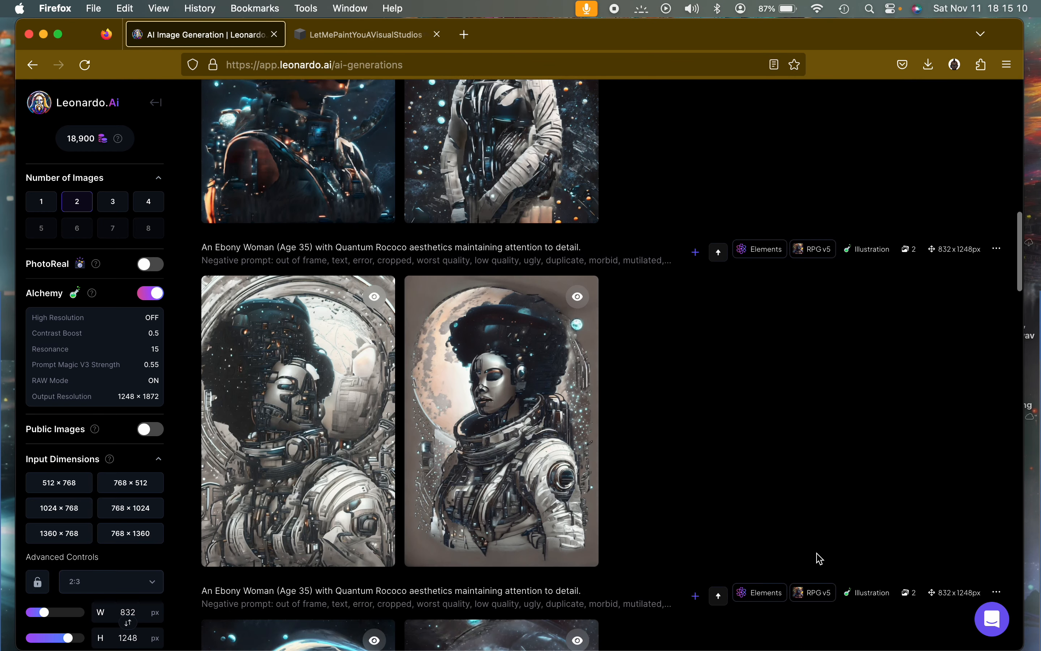
Copy the prompt from the generation info of the RPG v5 generation containing the turbaned woman in profile.
scroll(819, 558, down, 15)
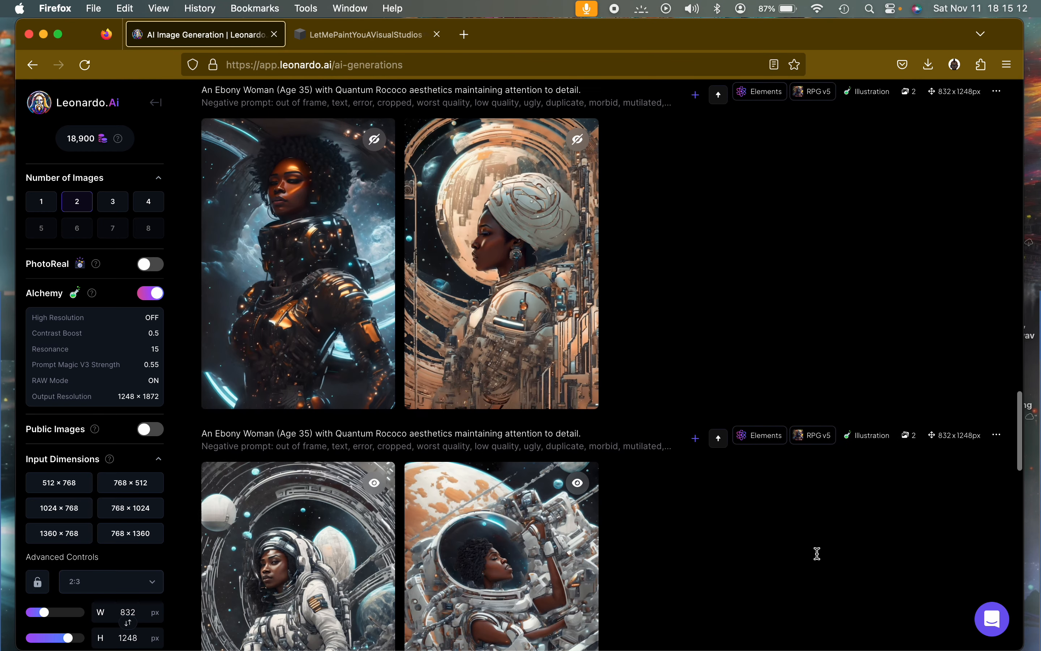
scroll(816, 553, down, 2)
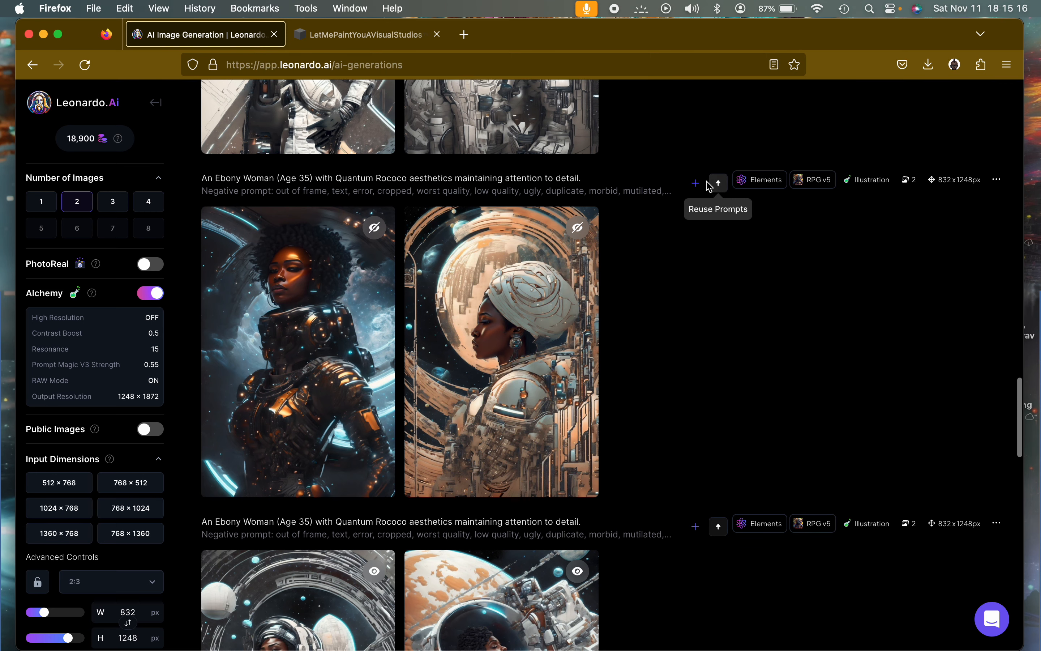
click(995, 182)
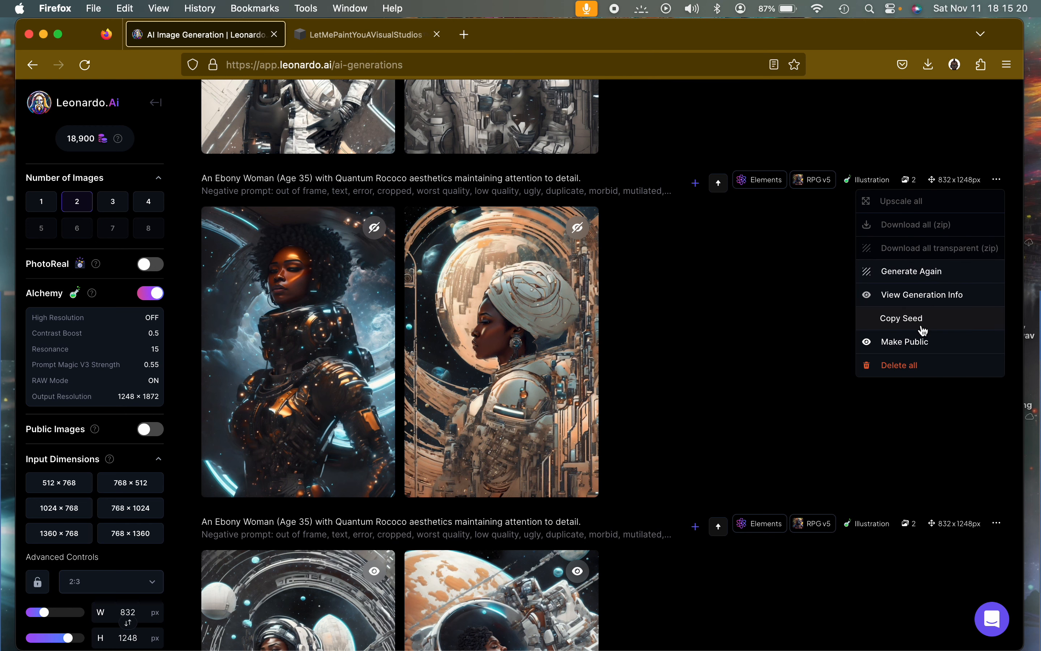
click(930, 294)
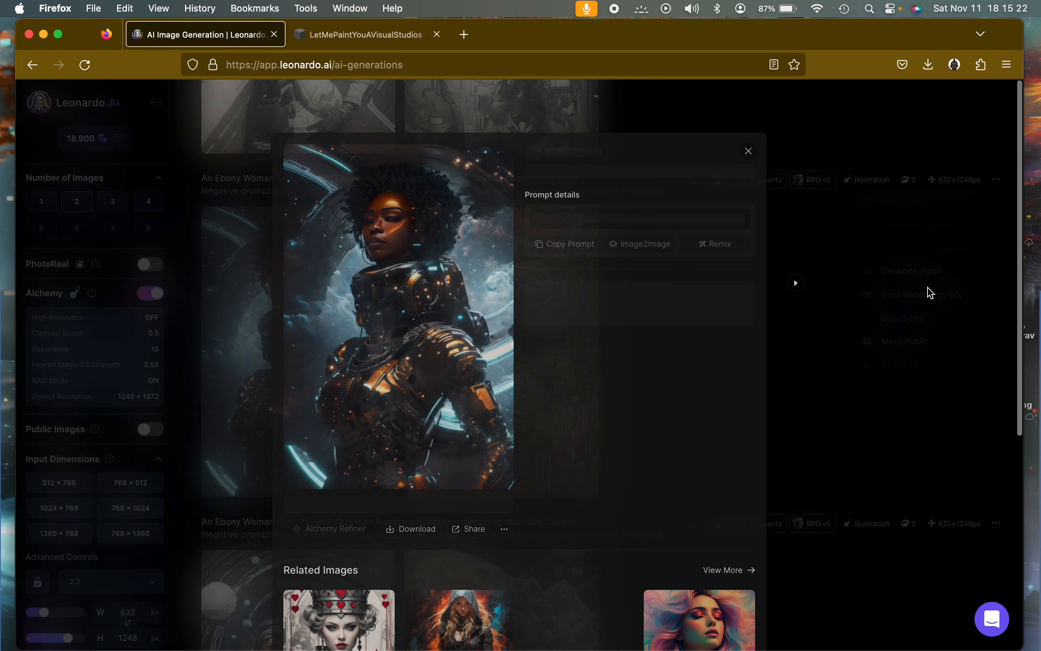
click(578, 250)
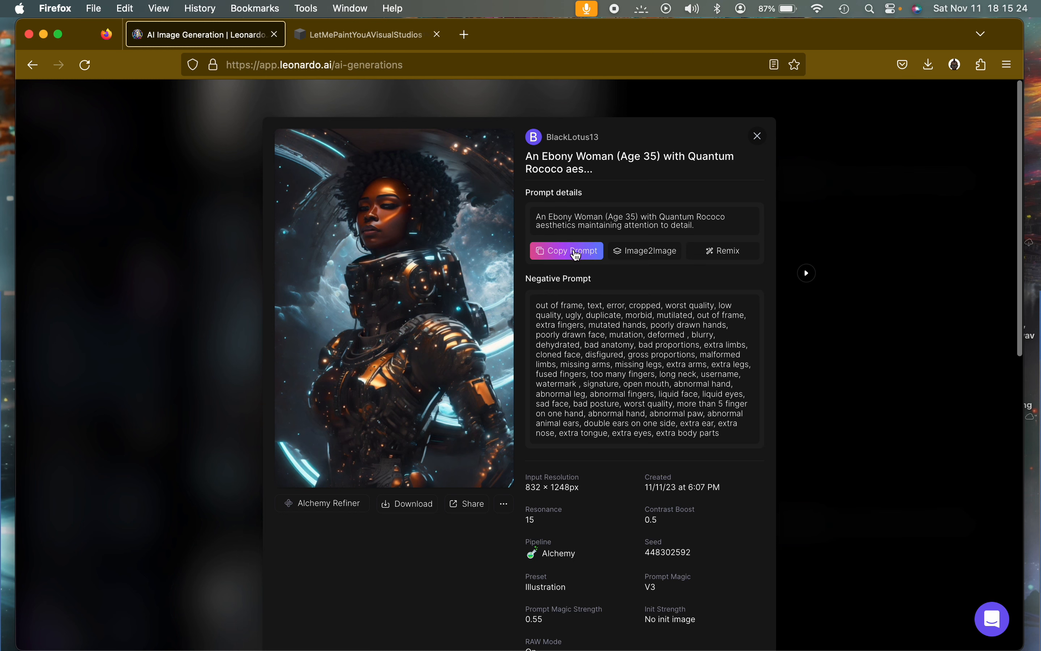
click(758, 137)
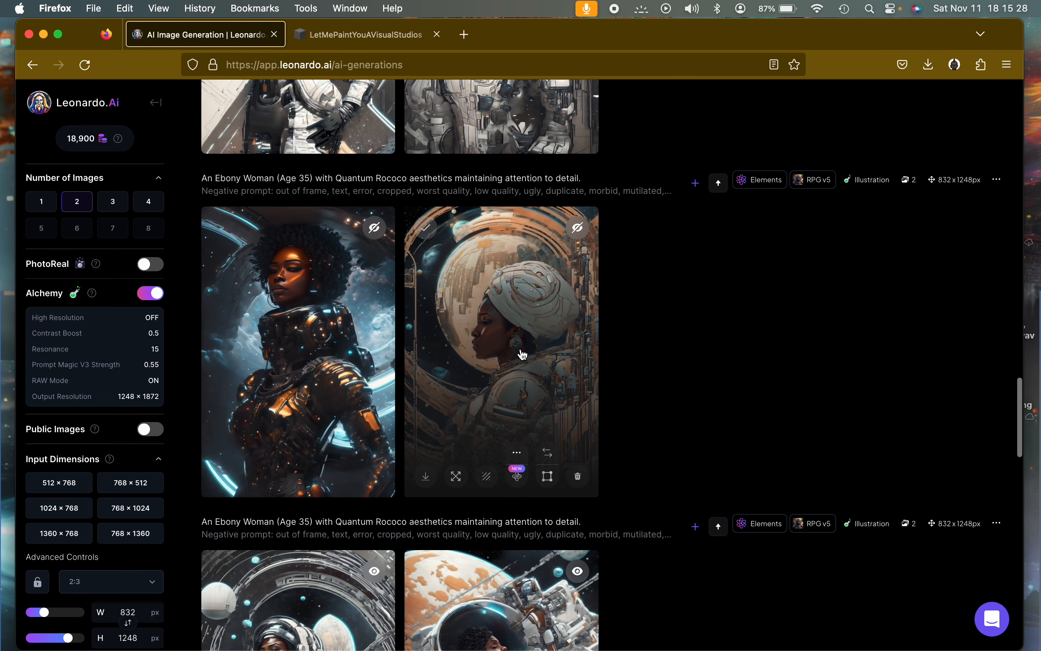
Open the image of the turbaned woman in profile in the canvas editor and clear the canvas history.
click(546, 477)
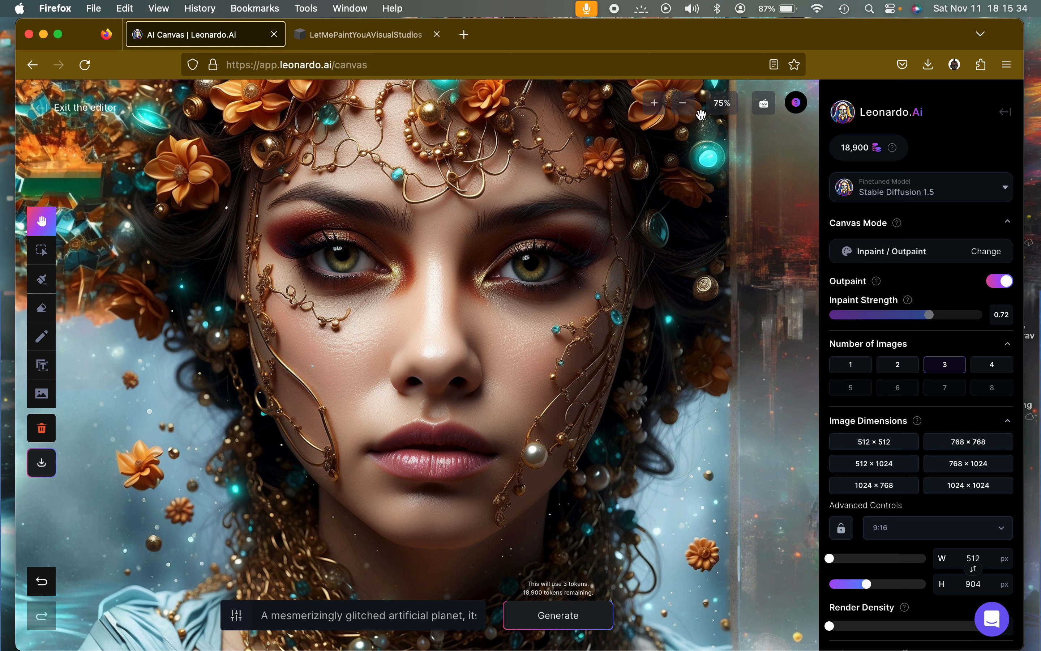
click(676, 112)
click(682, 103)
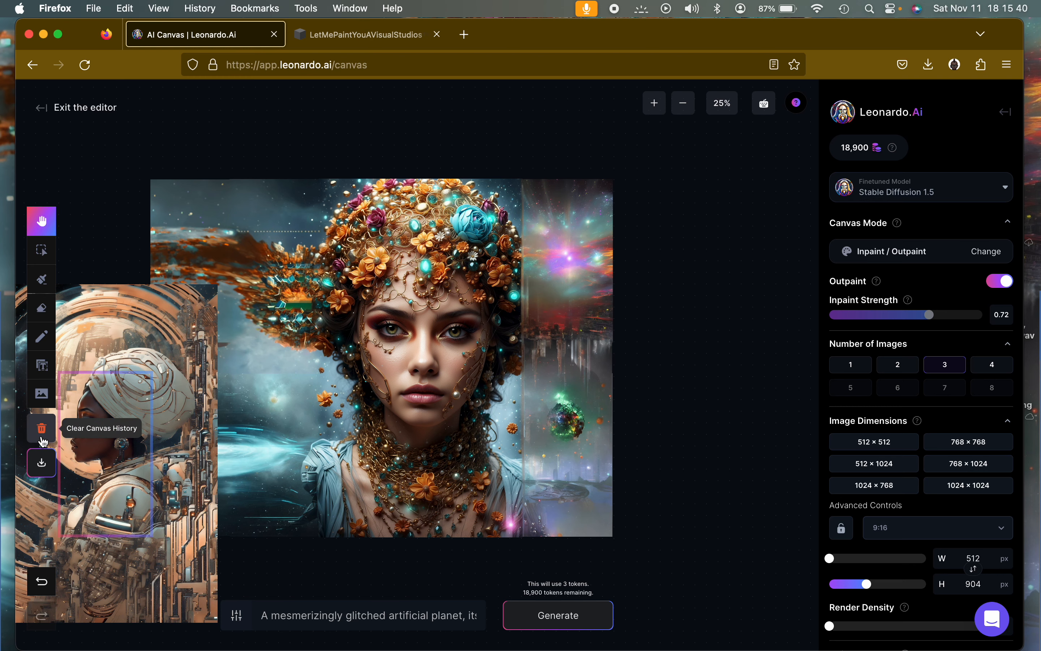
click(42, 428)
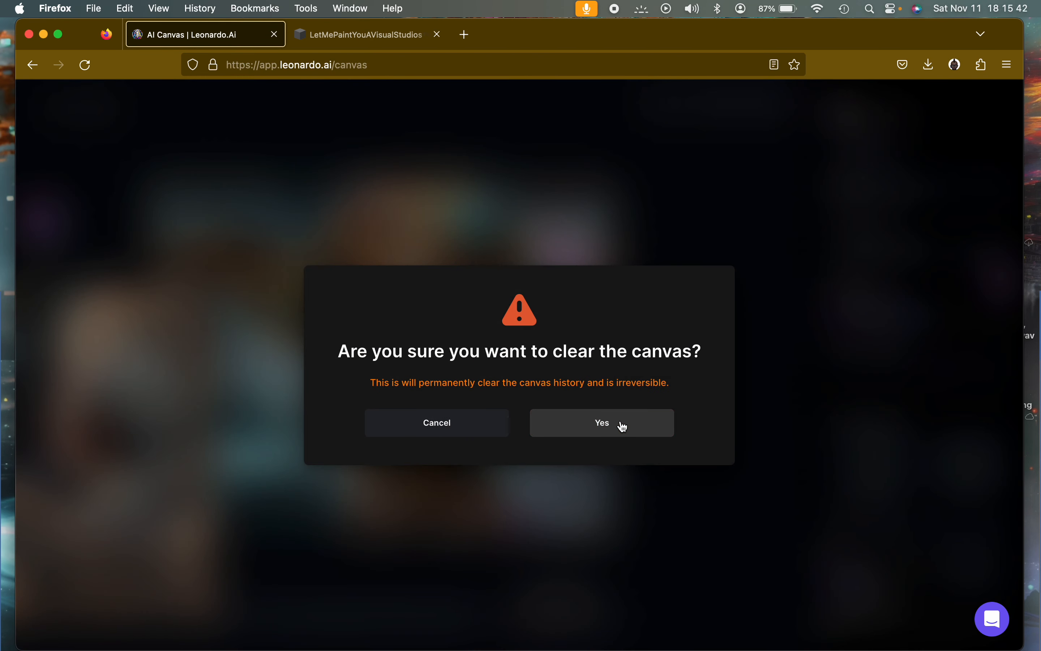
click(623, 427)
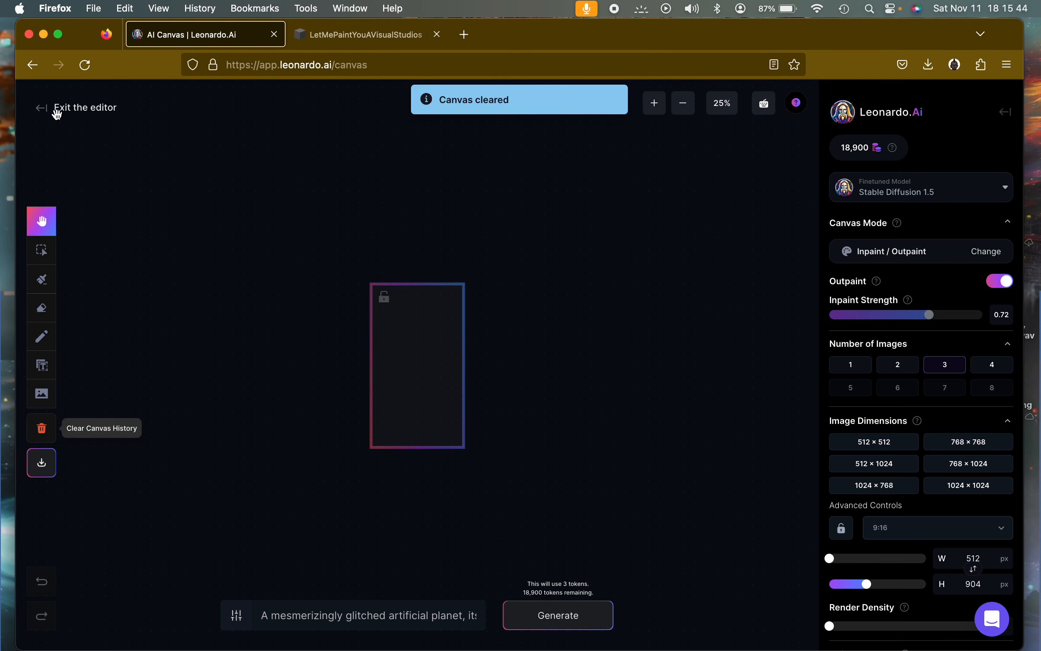
Exit the canvas, return to AI Image Generation and examine the first Ebony Persian Woman image at full size.
click(45, 115)
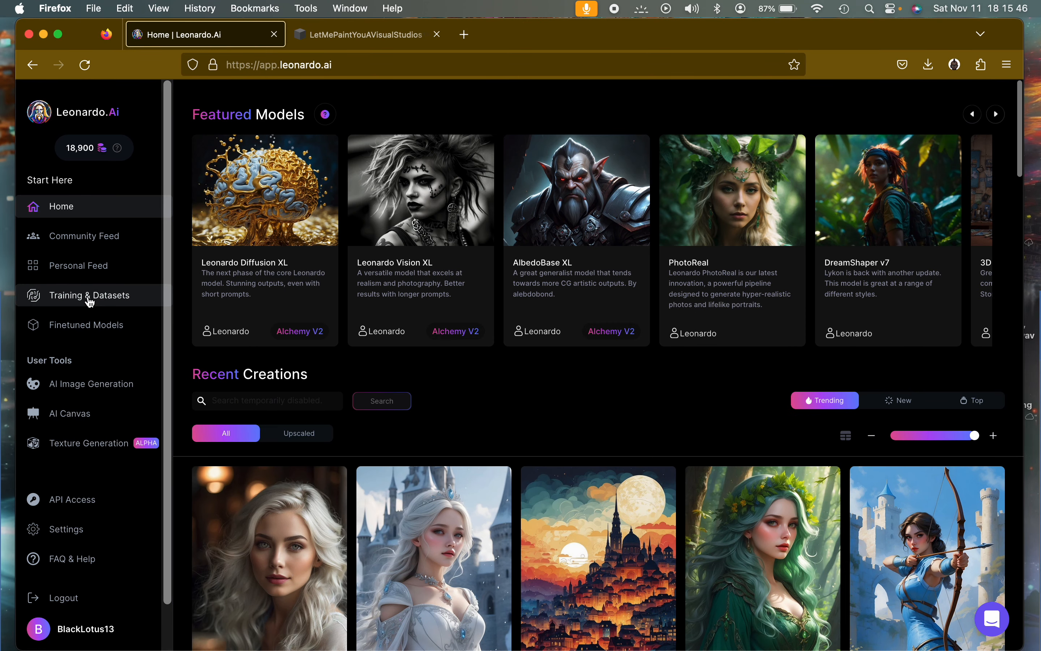
click(94, 391)
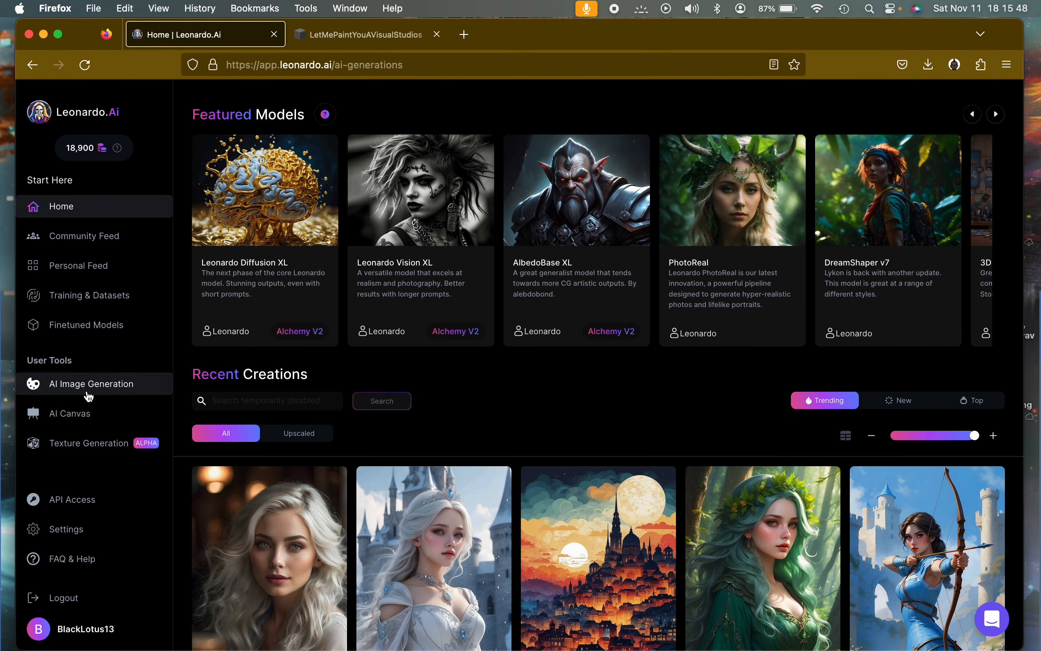
scroll(720, 525, down, 10)
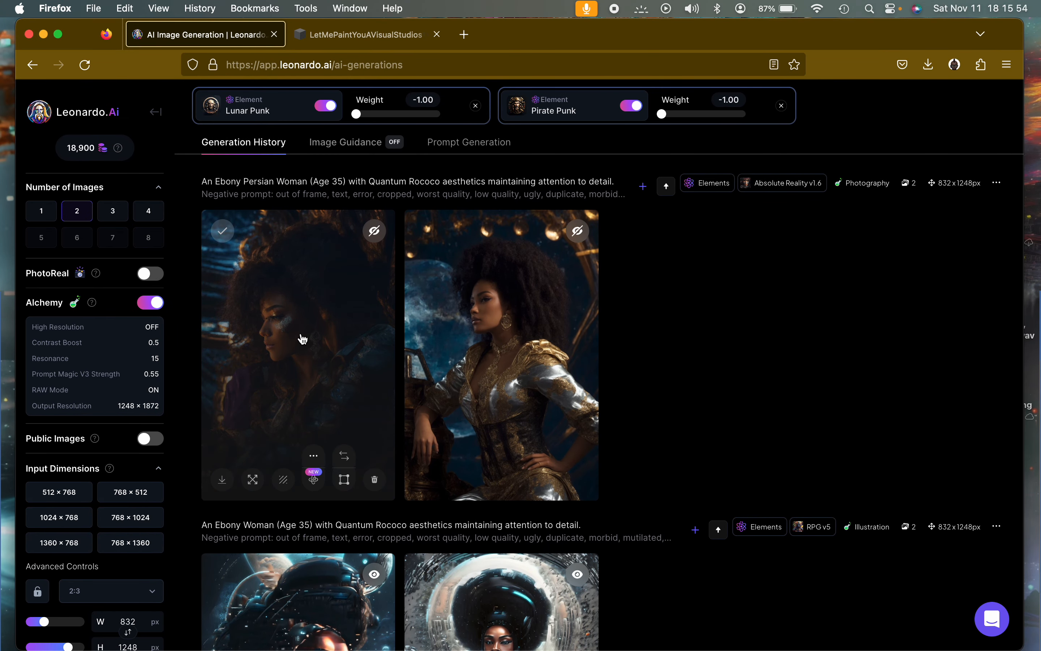
click(303, 339)
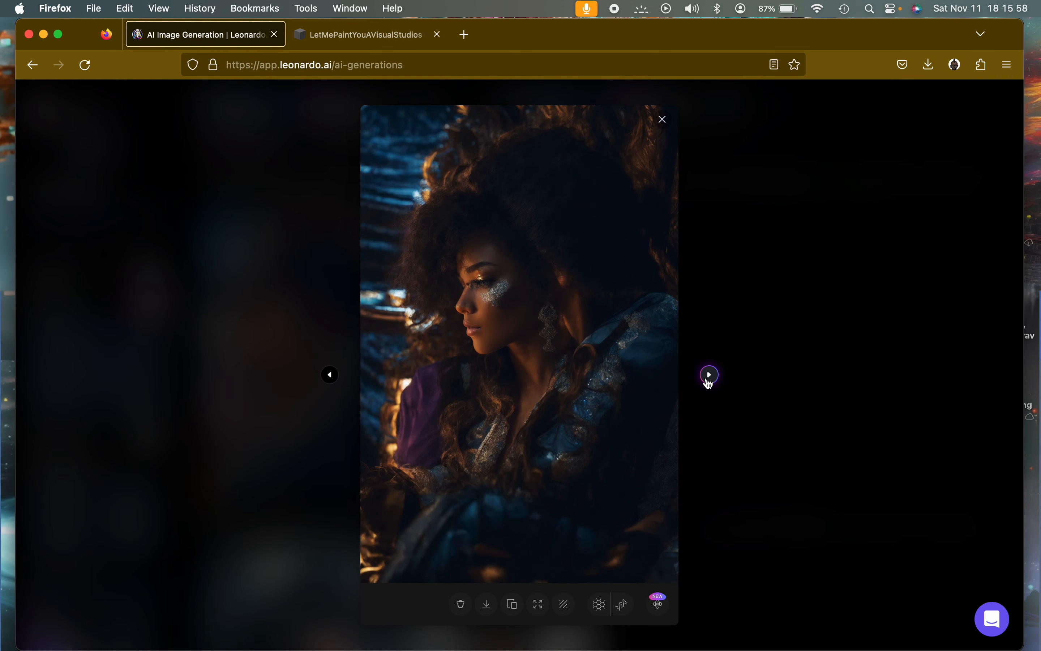
click(585, 298)
scroll(654, 414, down, 8)
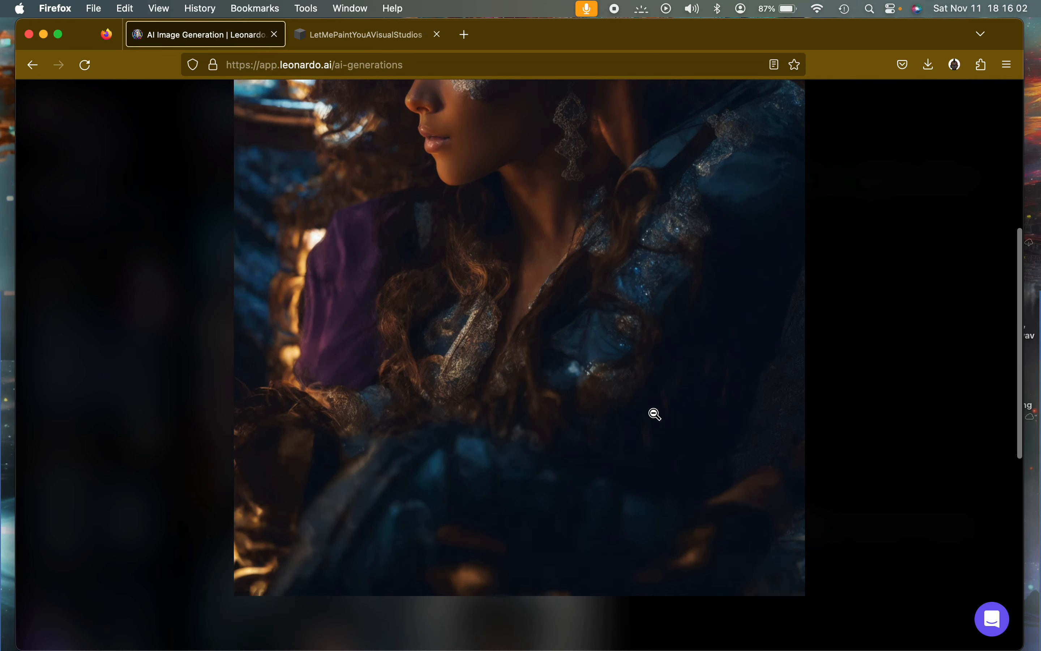
scroll(557, 339, up, 8)
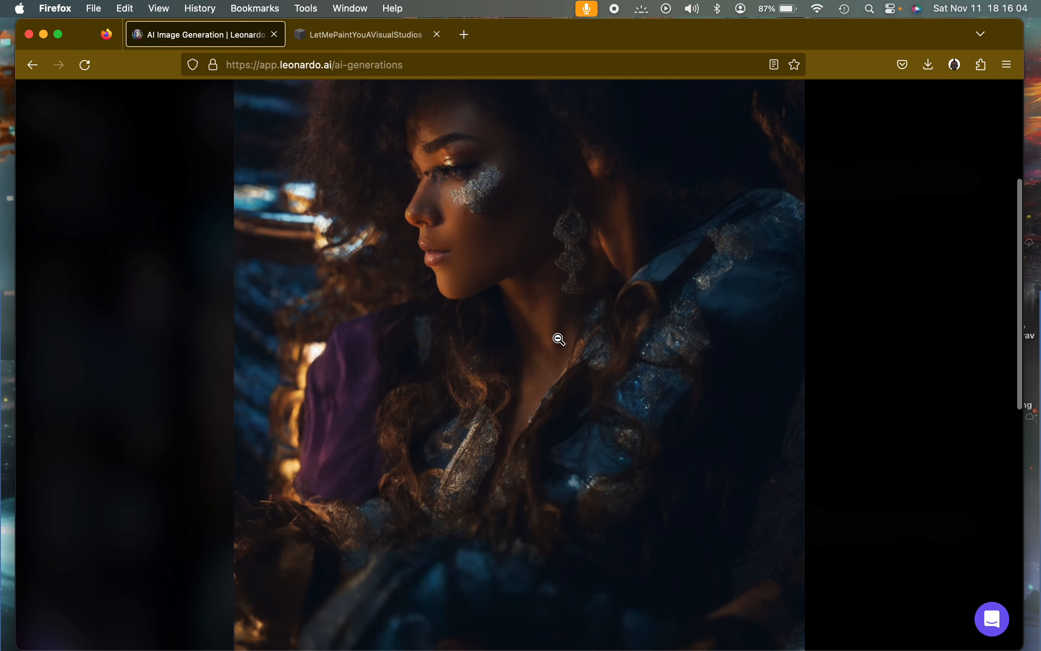
click(671, 296)
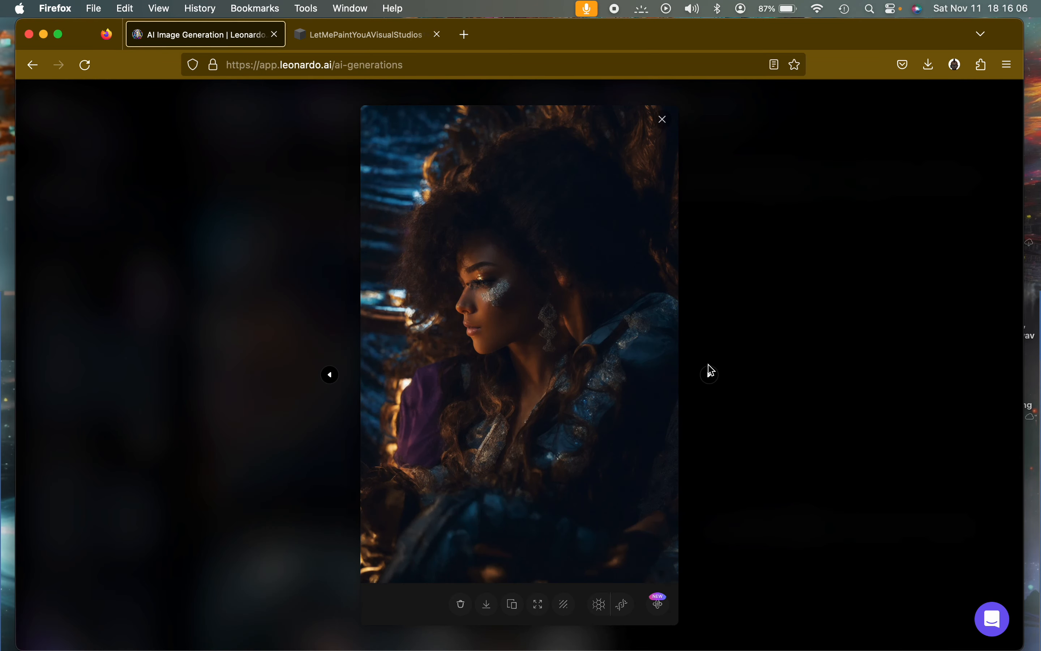
Examine the face, outfit and hands in the second Ebony Persian Woman image at full size.
click(709, 375)
click(560, 347)
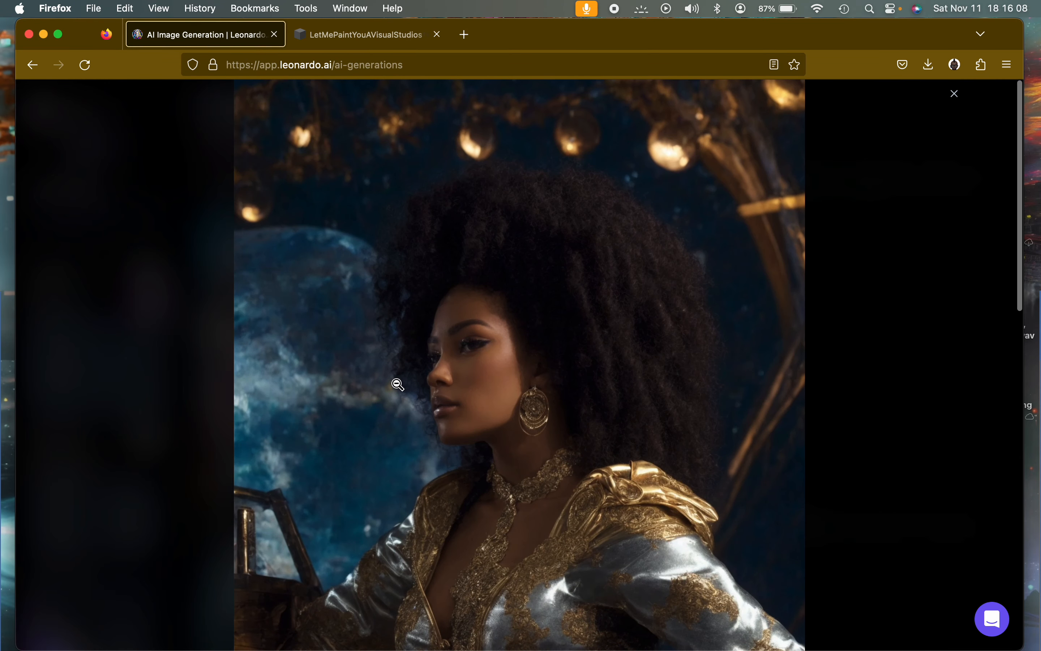
scroll(326, 349, down, 1)
scroll(326, 349, down, 4)
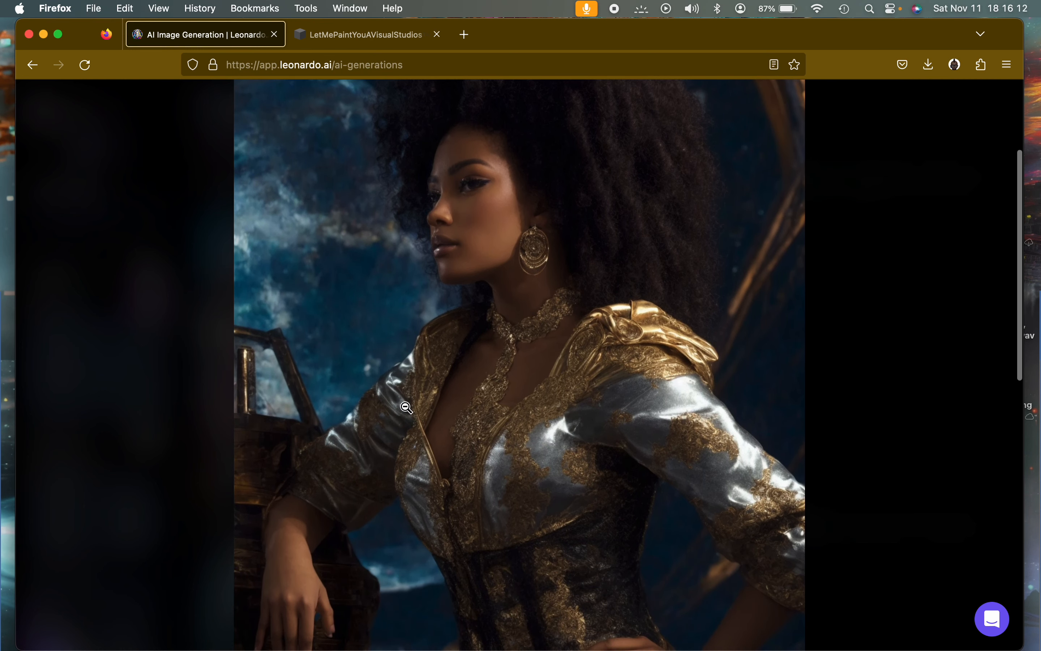
scroll(406, 407, down, 3)
scroll(407, 406, up, 4)
scroll(344, 253, down, 5)
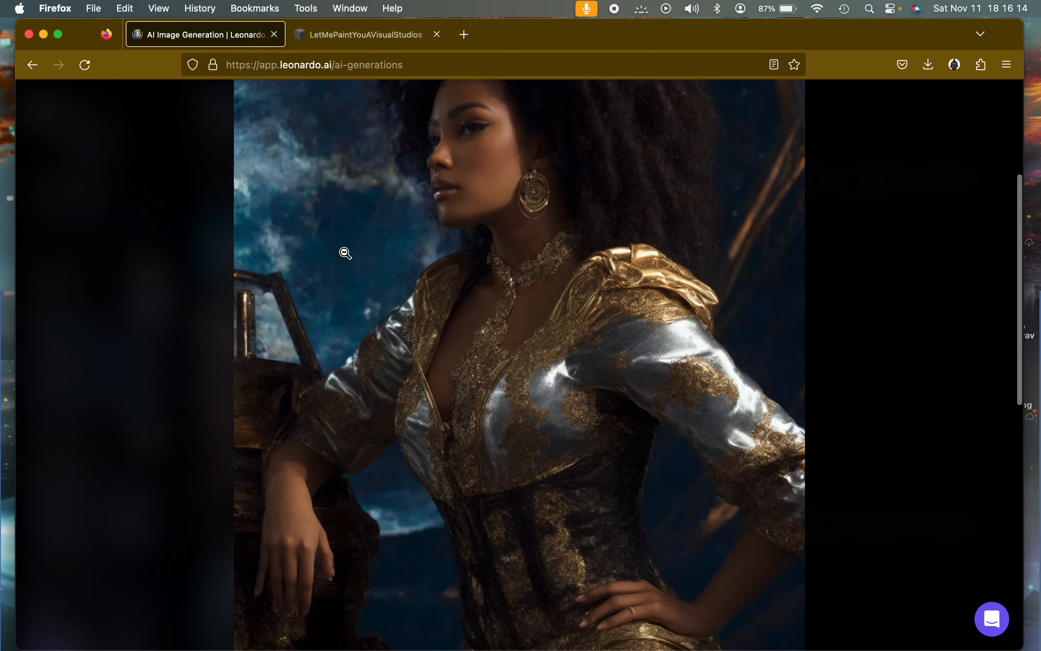
scroll(545, 350, up, 5)
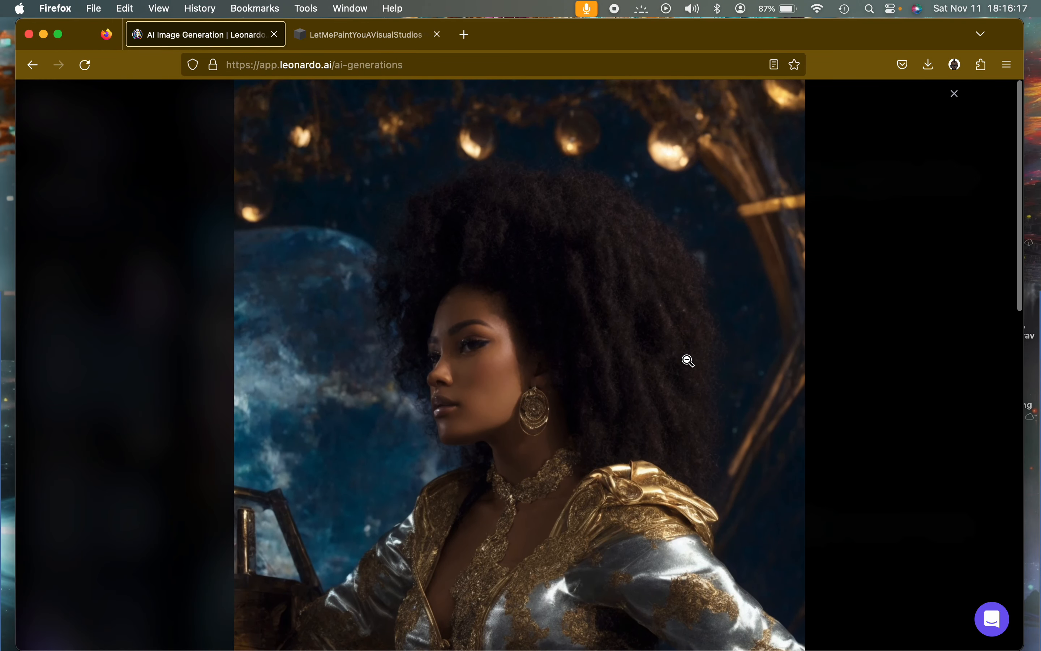
click(687, 360)
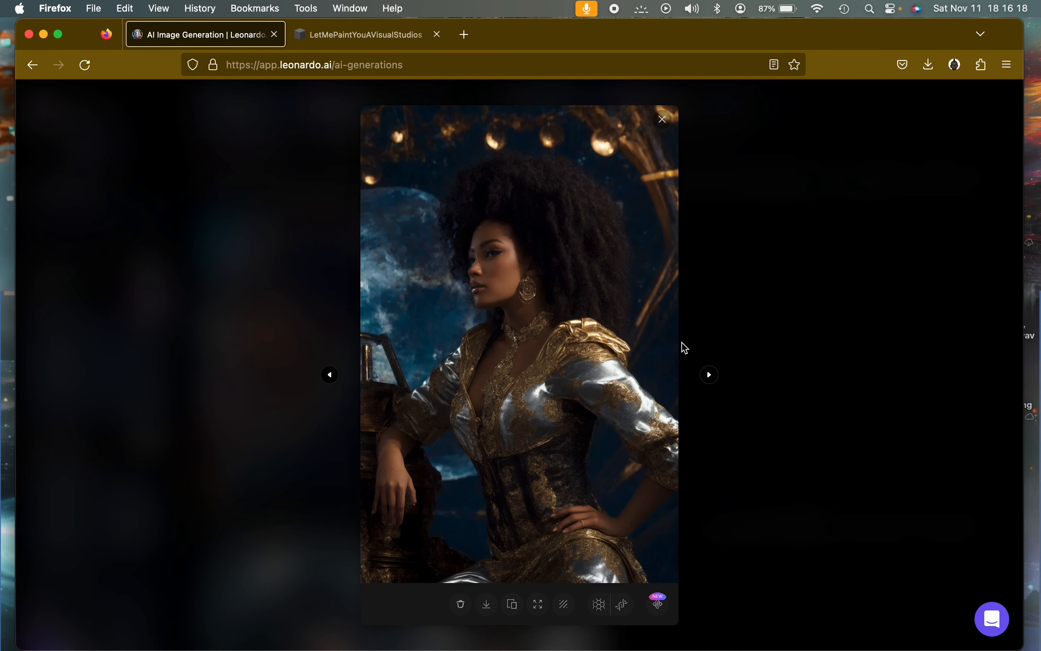
click(661, 120)
Set the finetuned model to RPG v5 for the Ebony Persian Woman prompt.
scroll(312, 146, up, 5)
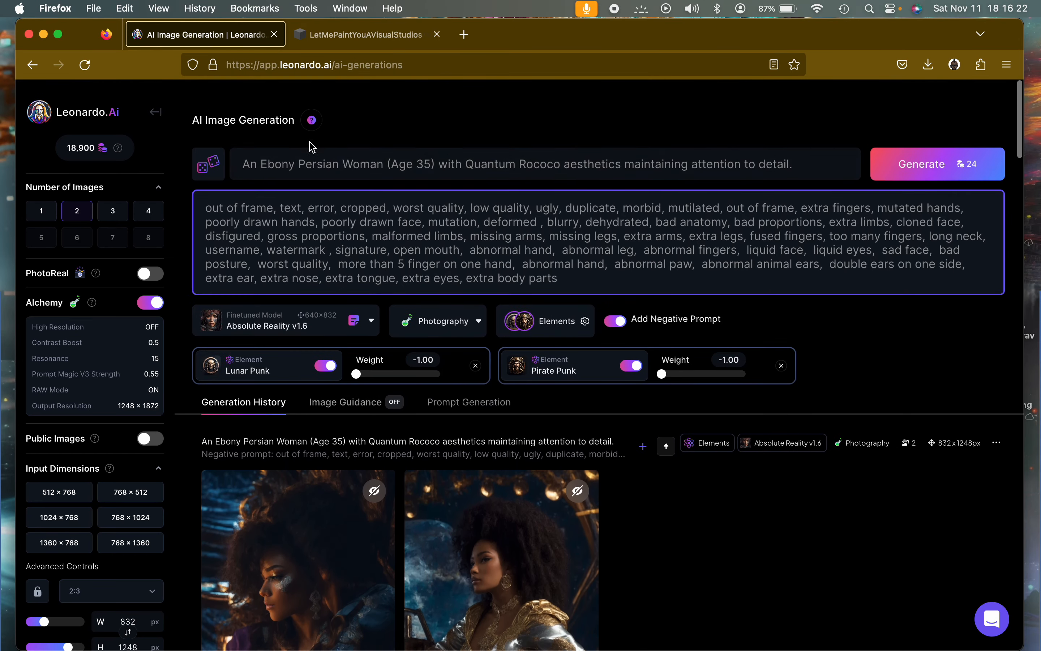
scroll(312, 147, down, 1)
click(370, 313)
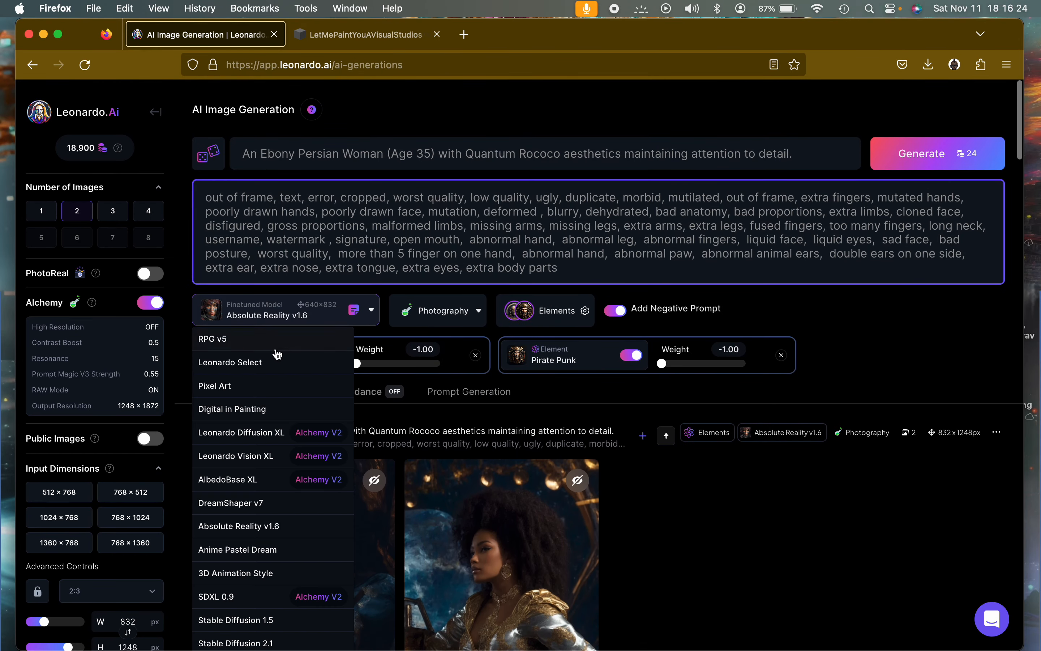
click(265, 341)
scroll(514, 517, down, 3)
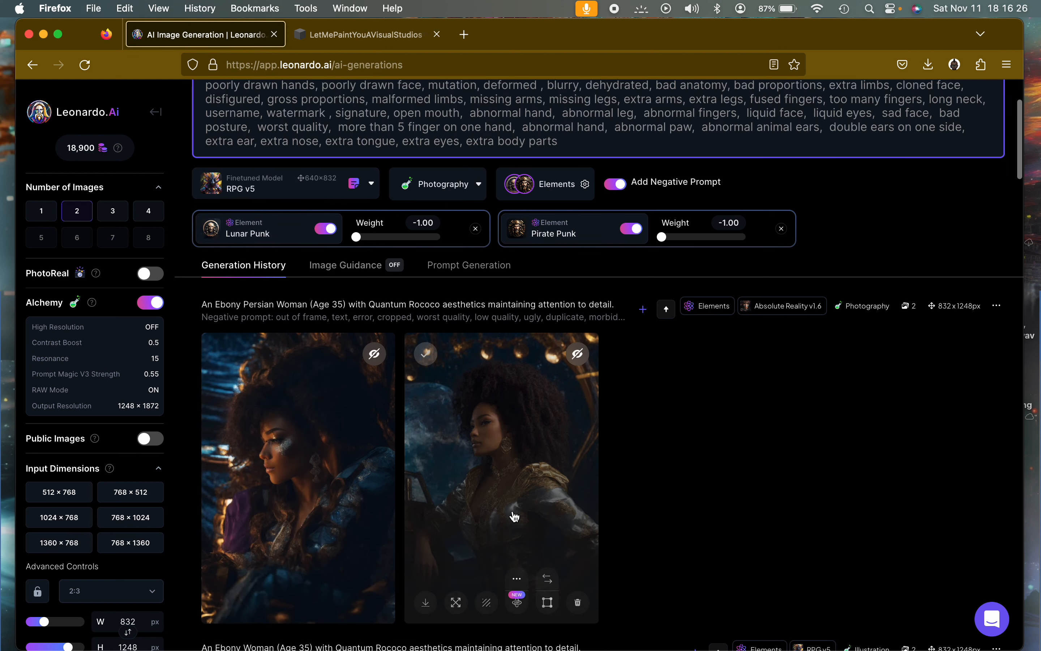
scroll(580, 357, up, 3)
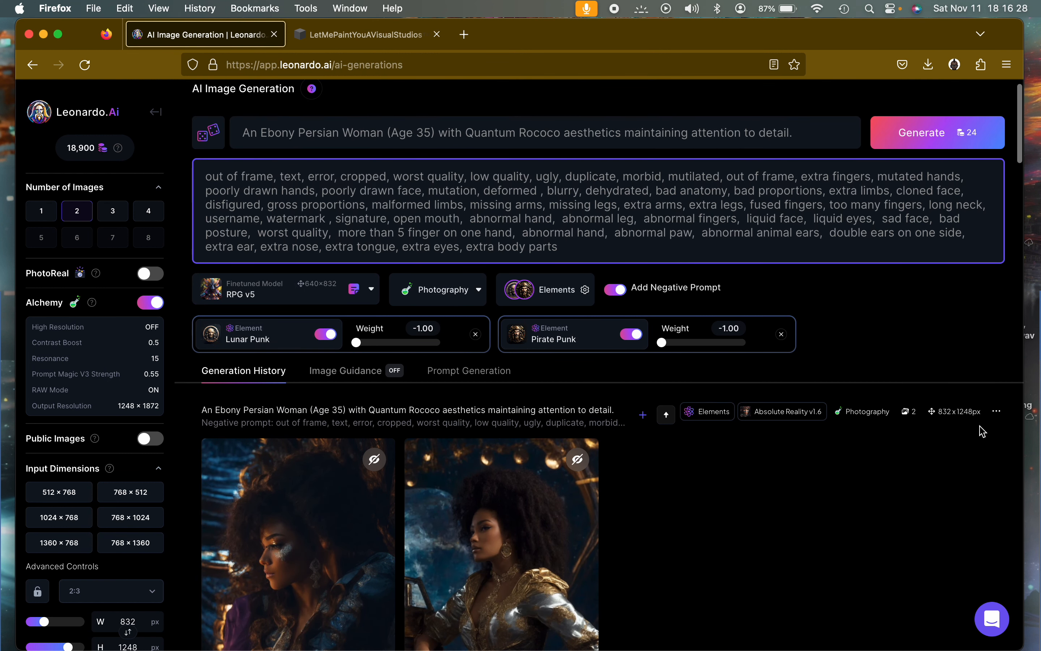
Make the Absolute Reality v1.6 generation public and generate two new images from the current prompt.
click(996, 411)
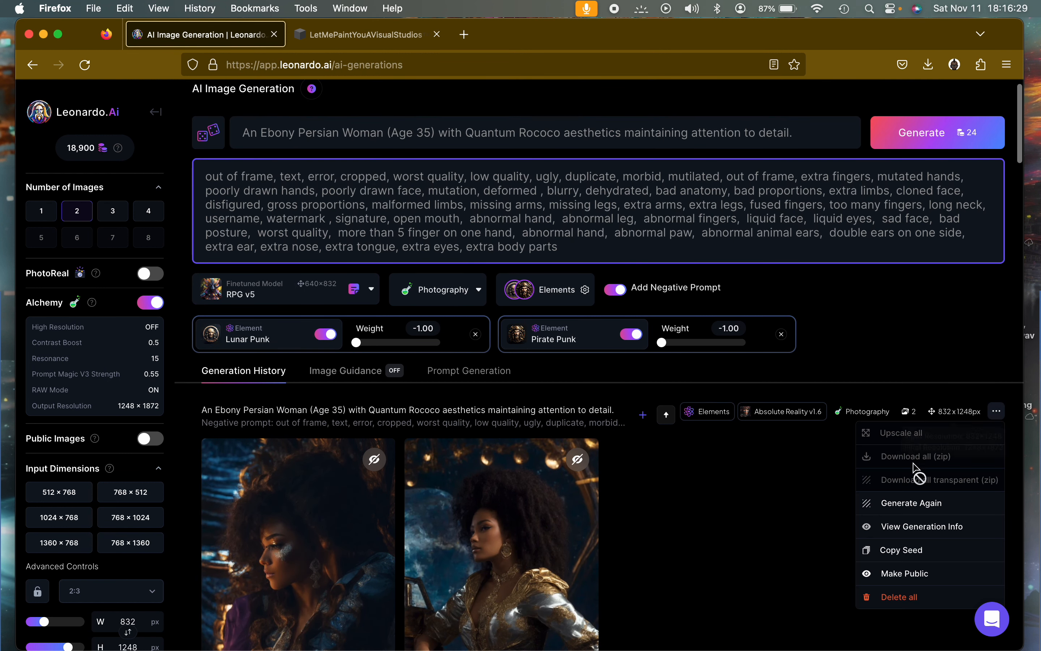
click(901, 574)
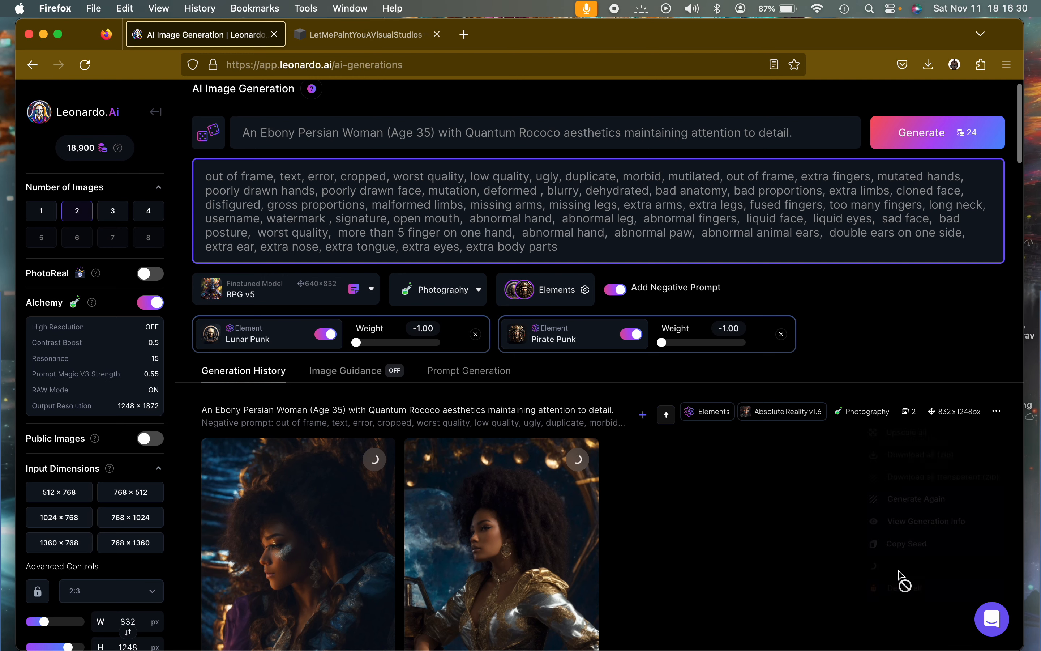
click(928, 141)
scroll(448, 439, down, 3)
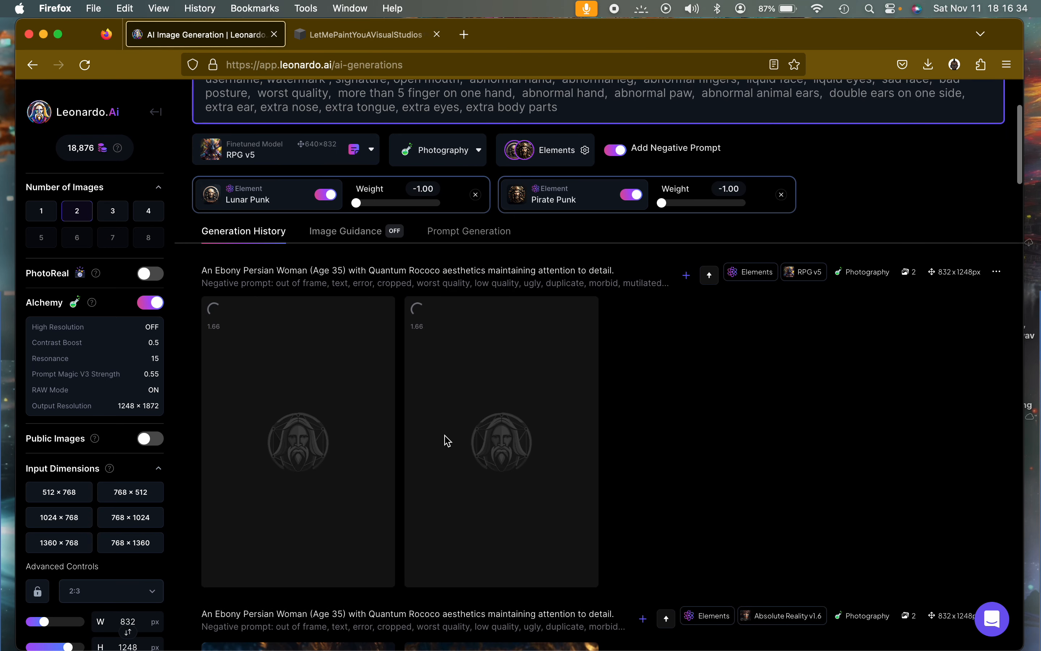
Open the image of the turbaned woman in profile in the cleared canvas and zoom out to 25% to show it whole.
scroll(139, 377, down, 5)
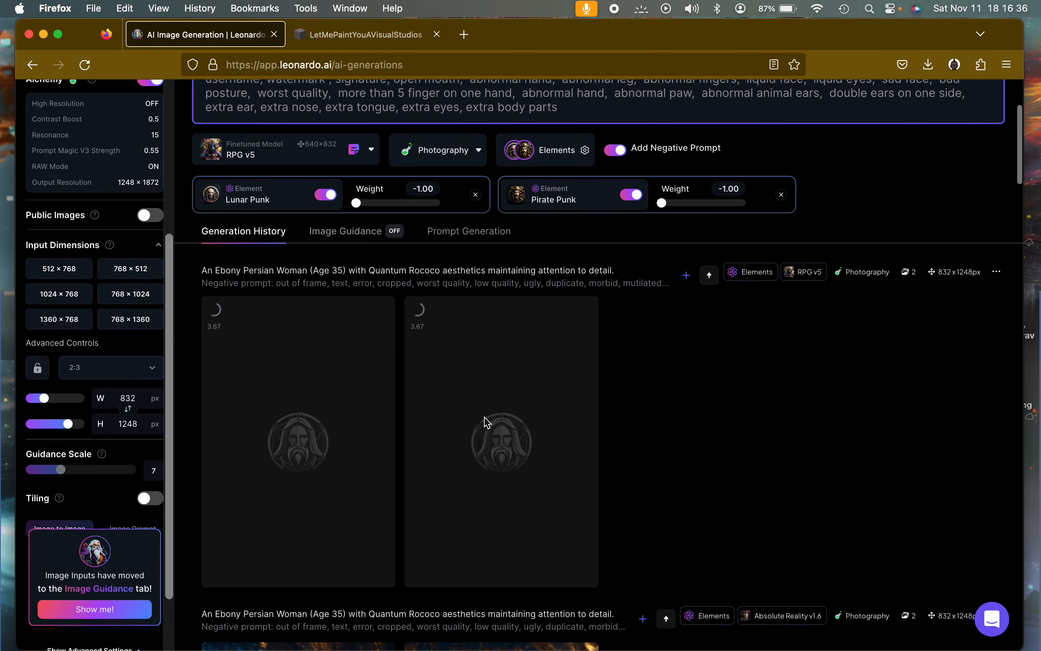
scroll(487, 421, down, 15)
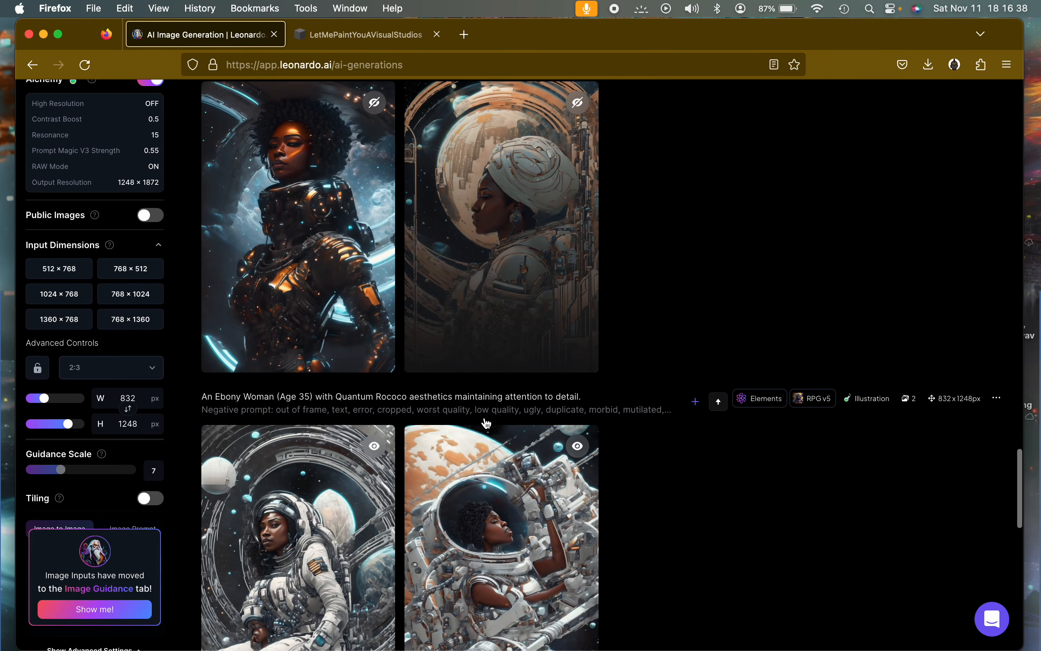
scroll(487, 422, up, 1)
mouse_move(548, 378)
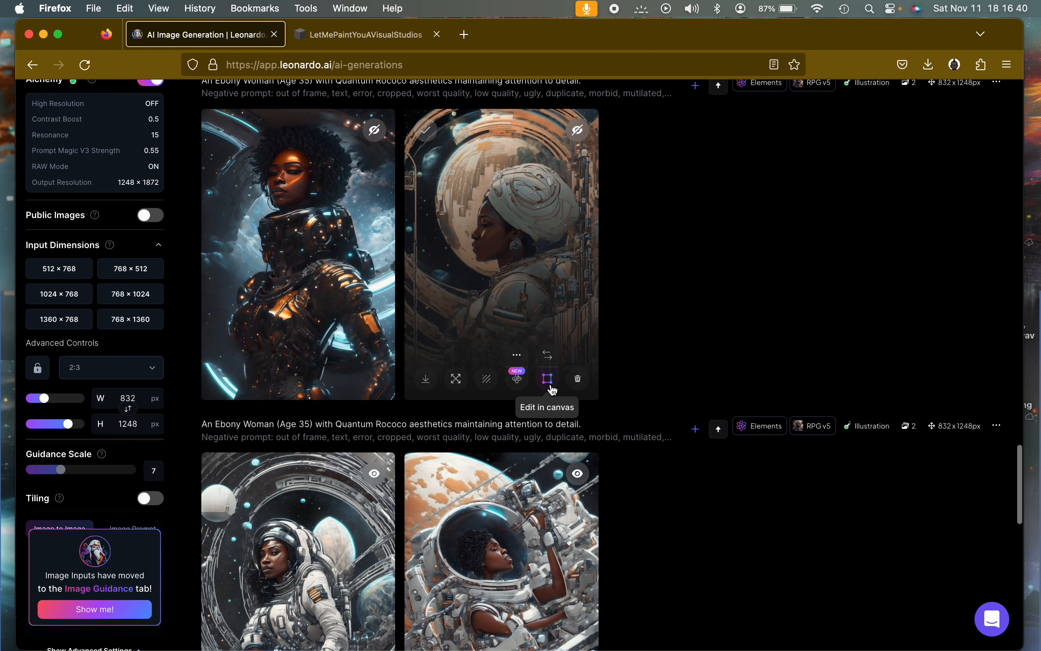
click(551, 385)
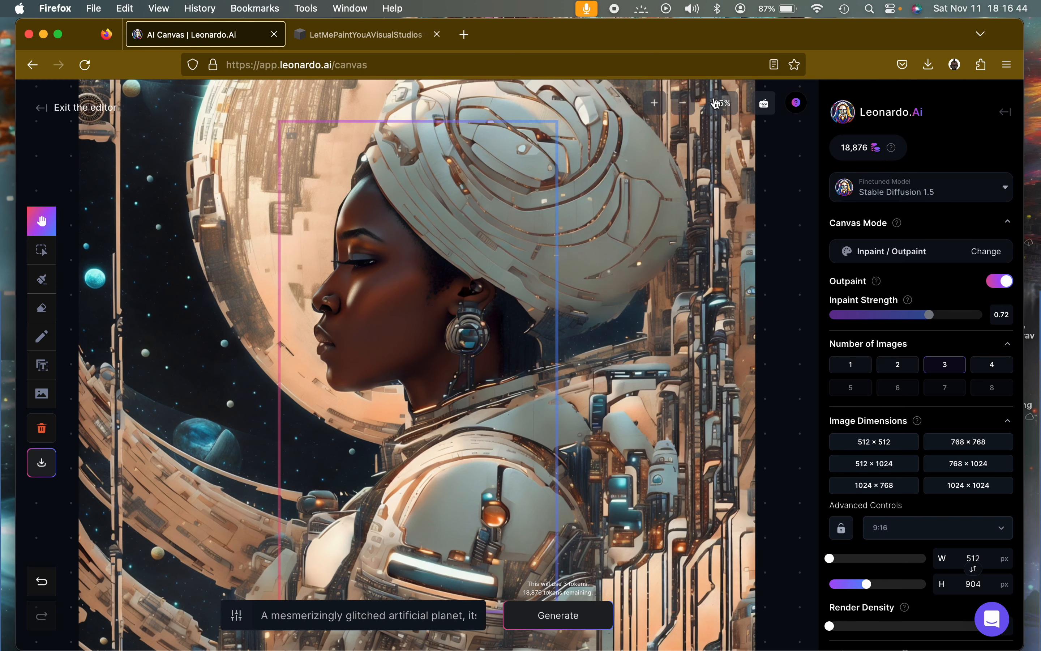
click(682, 103)
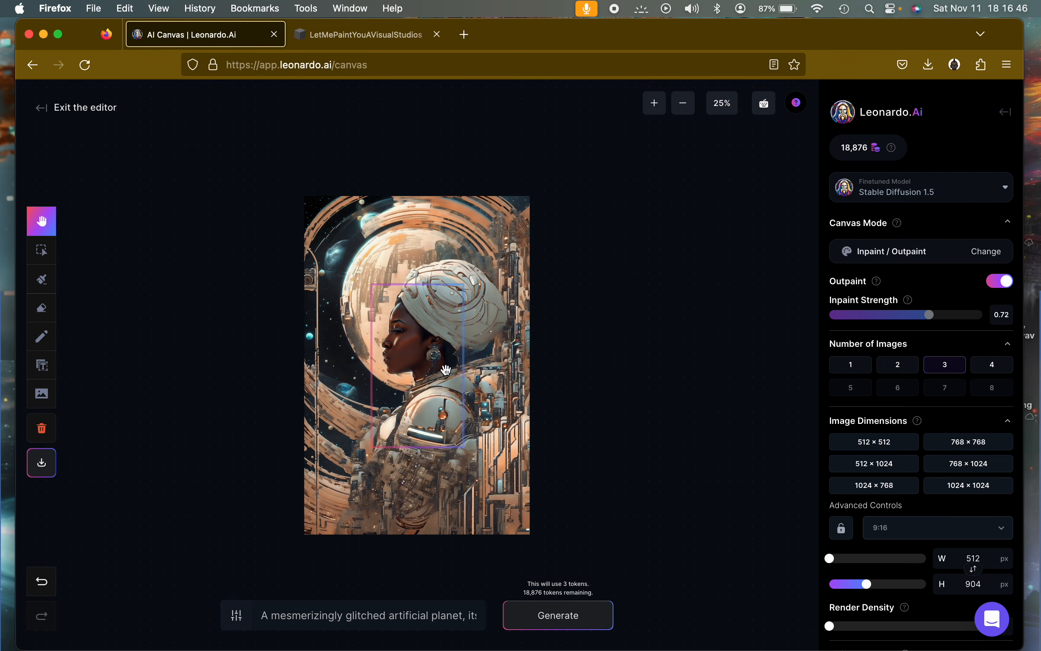
Replace the prompt with "An Ebony Woman (Age 35) with Quantum Rococo aesthetics maintaining attention to detail." and move the generation frame beside the image's lower right edge.
triple_click(425, 612)
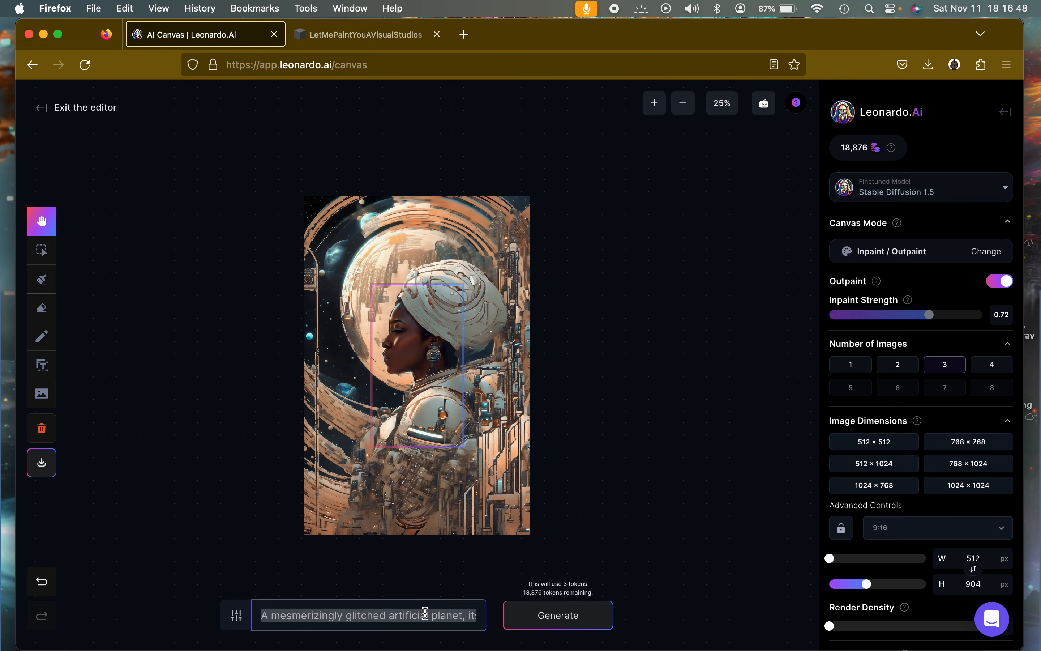
key(Right)
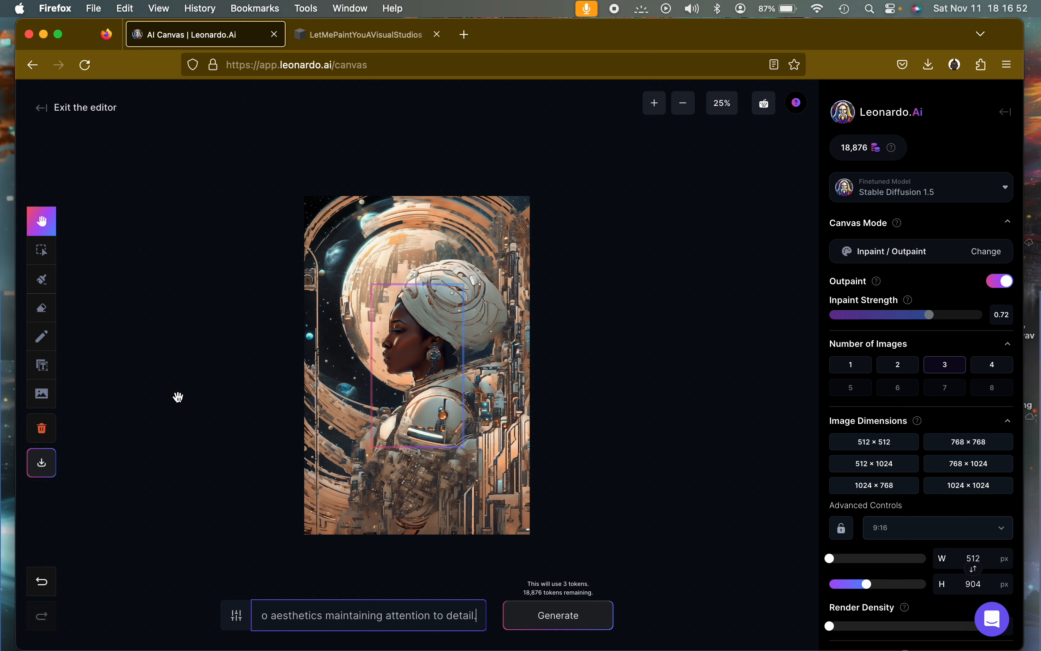
click(42, 250)
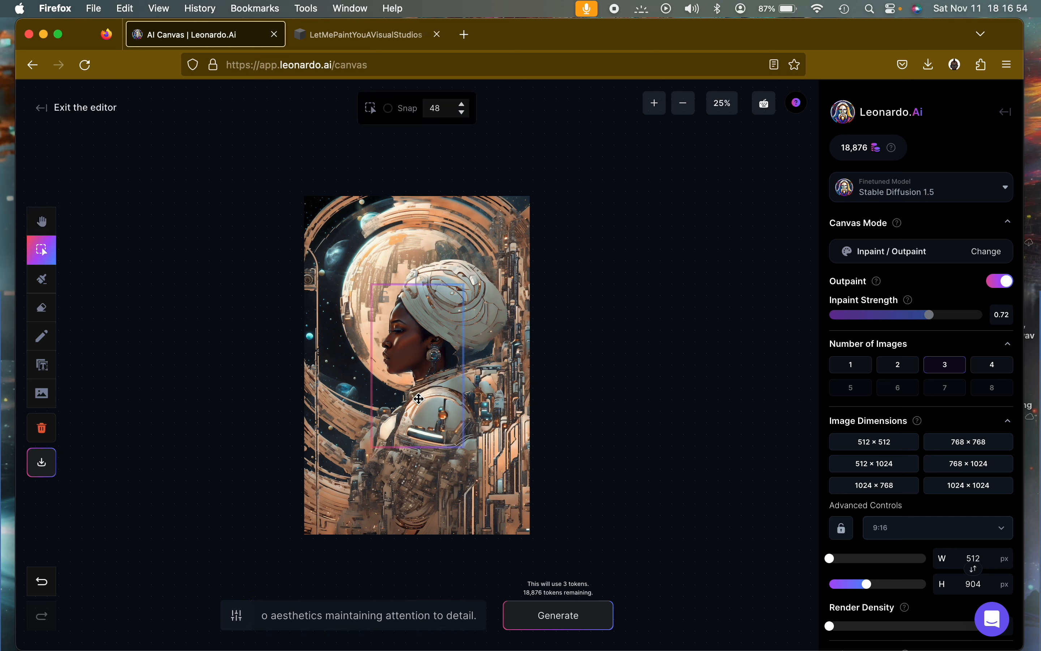
drag(419, 399, 573, 485)
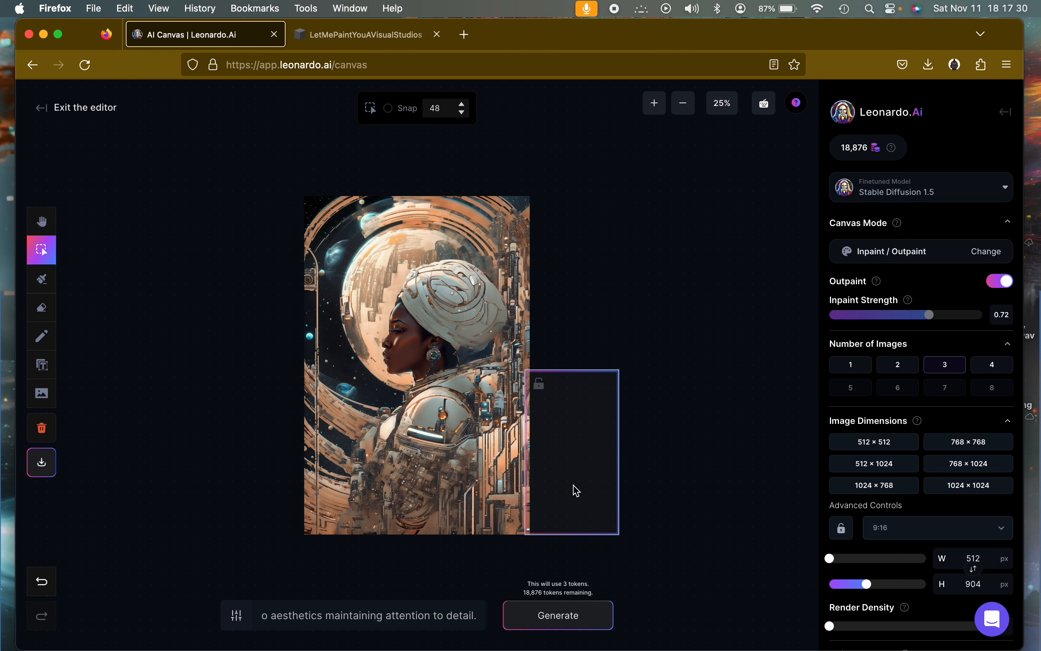
Generate three outpaint variations in the frame with the Ebony Woman prompt, review each one and discard them.
click(654, 103)
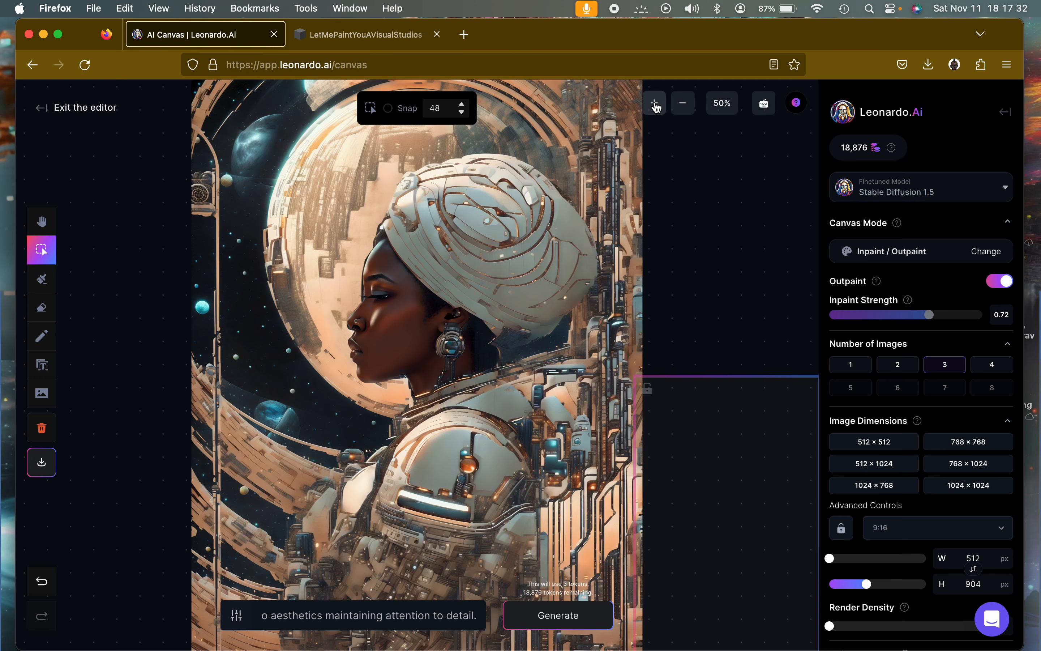
scroll(731, 370, down, 3)
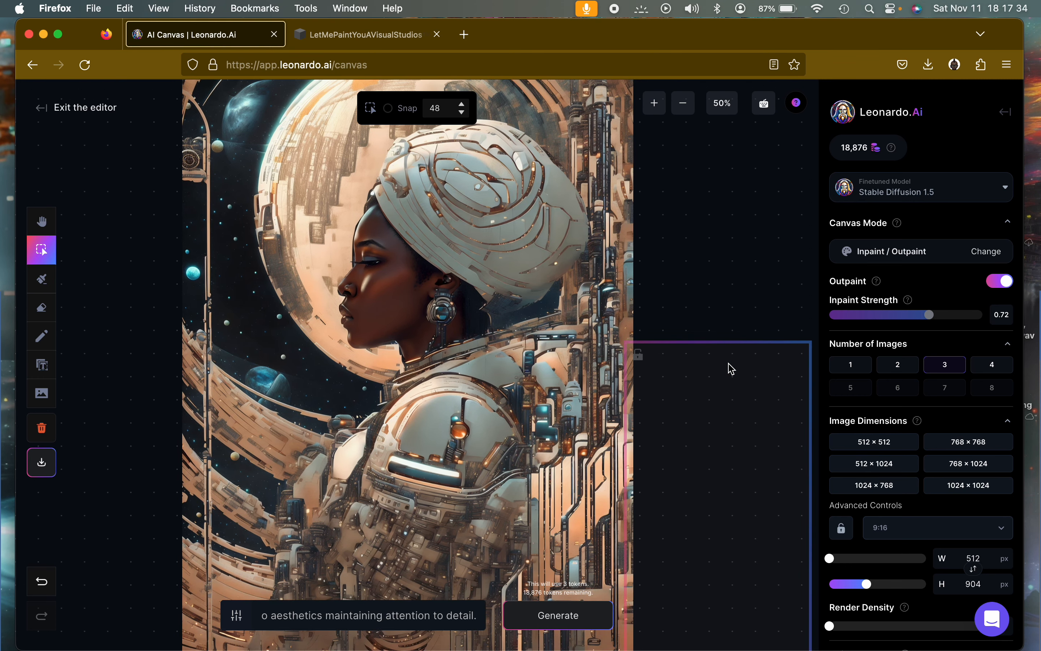
scroll(731, 369, down, 2)
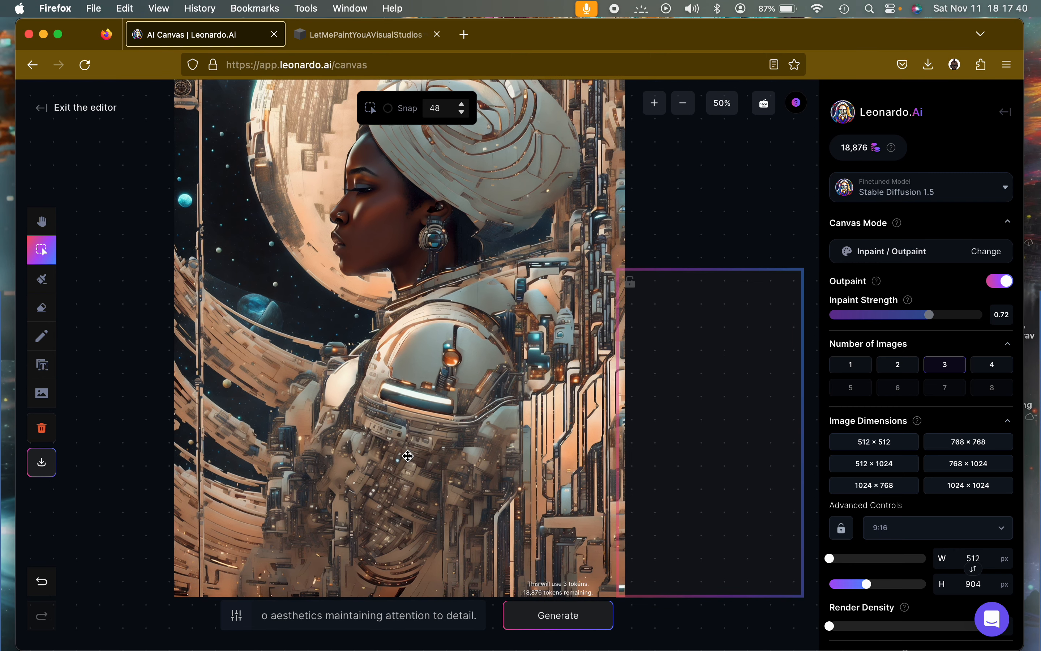
scroll(407, 456, up, 1)
scroll(408, 455, right, 1)
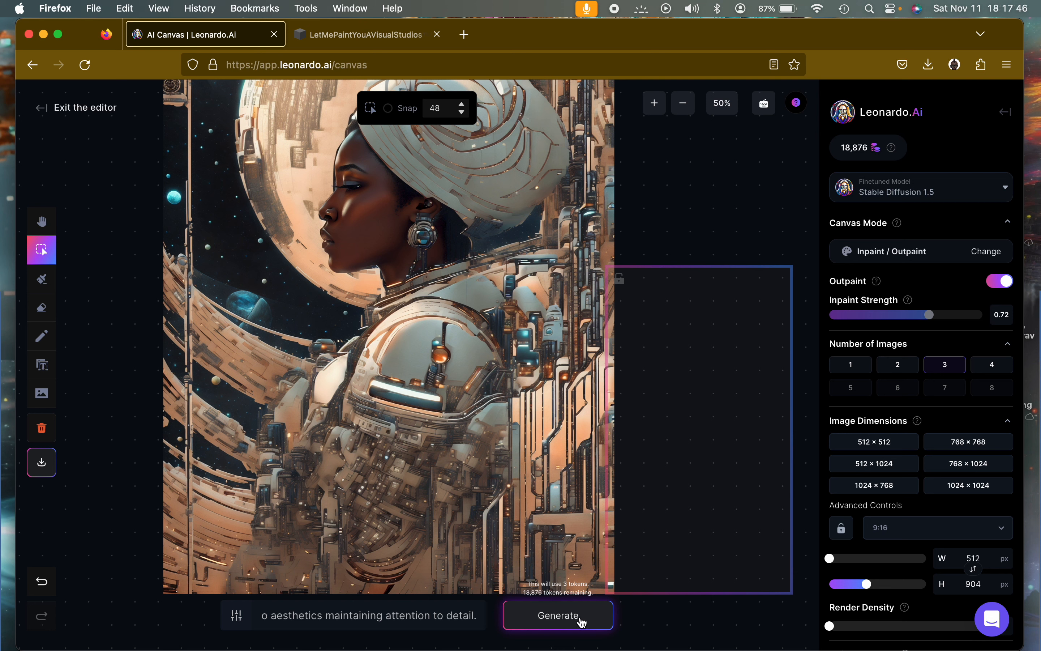
click(580, 616)
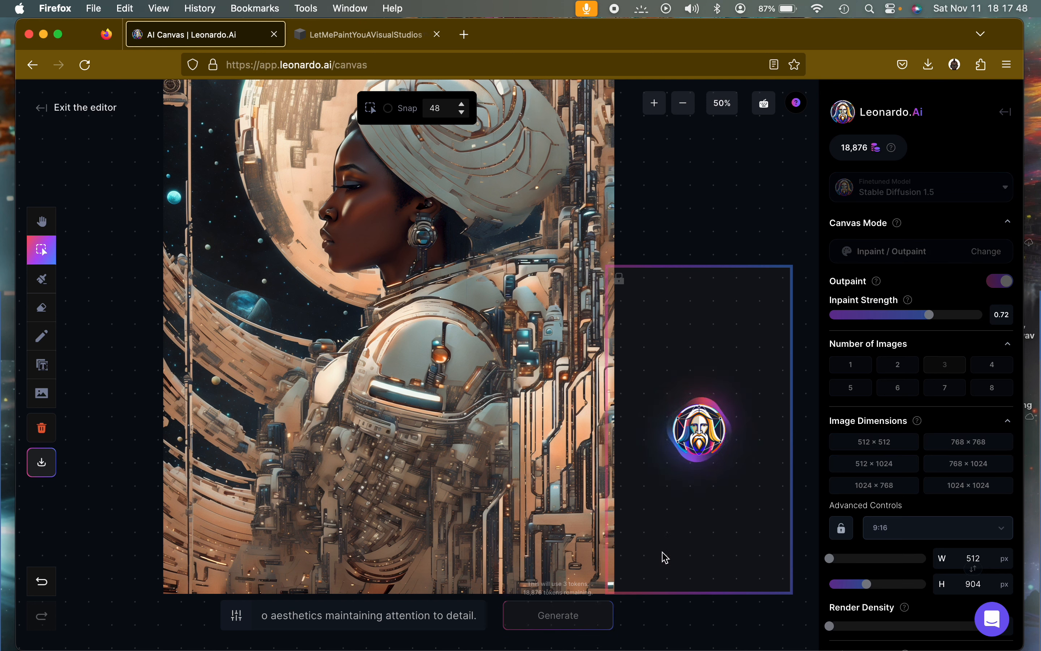
key(h)
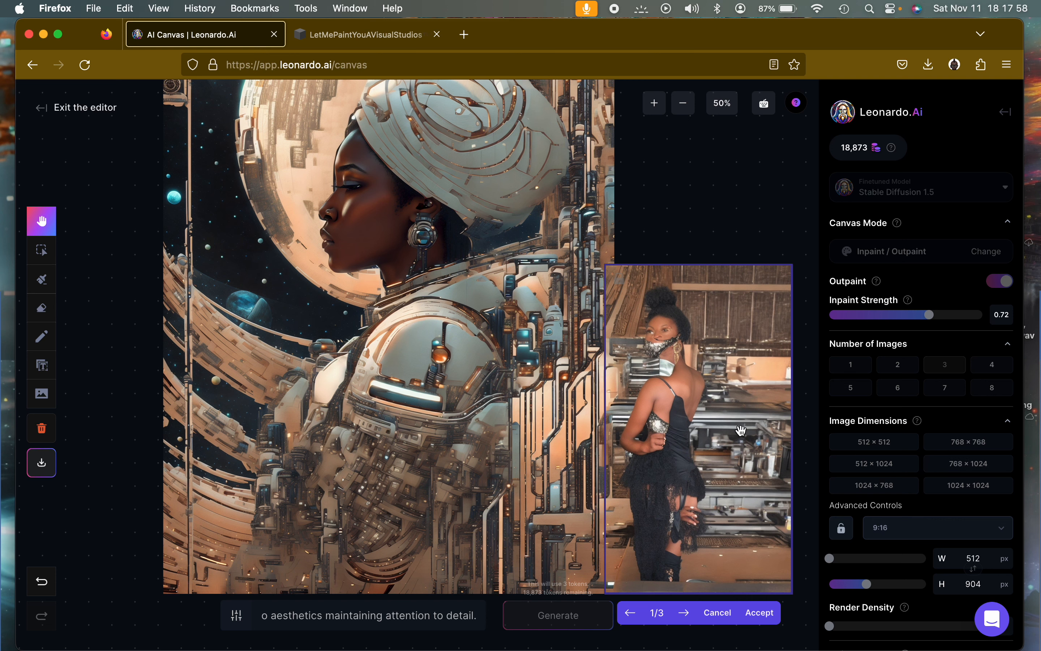
scroll(661, 575, down, 1)
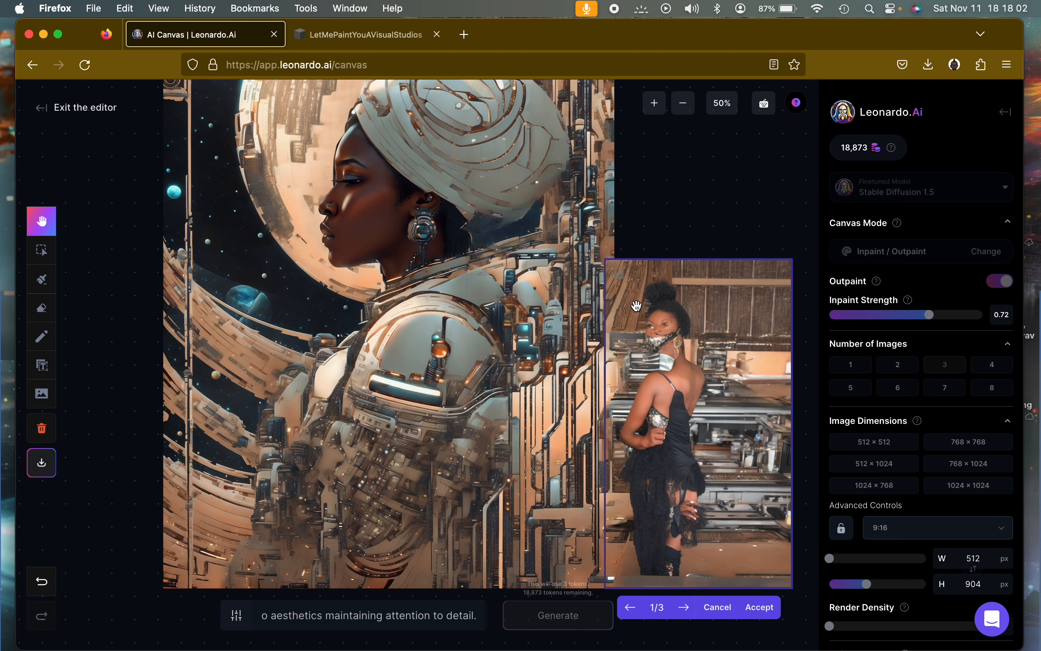
click(685, 613)
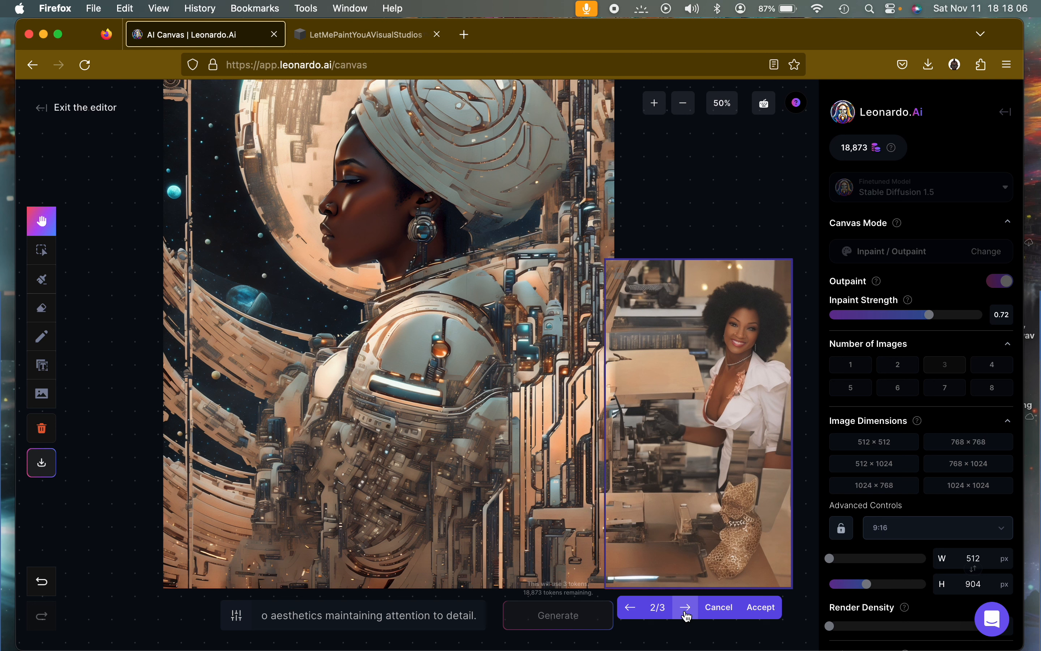
click(685, 613)
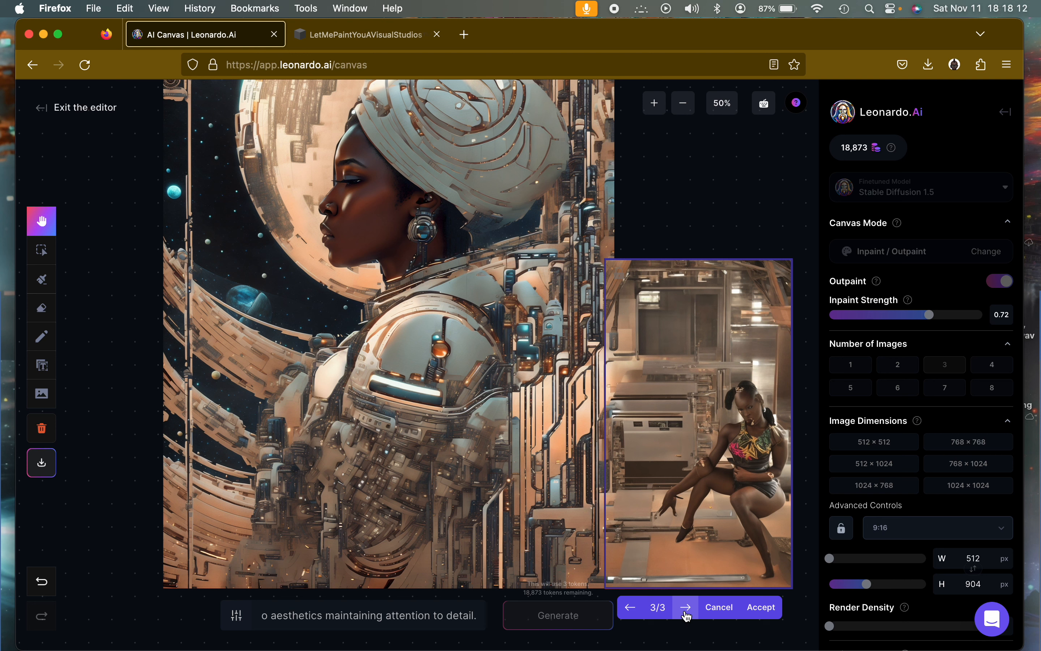
click(685, 608)
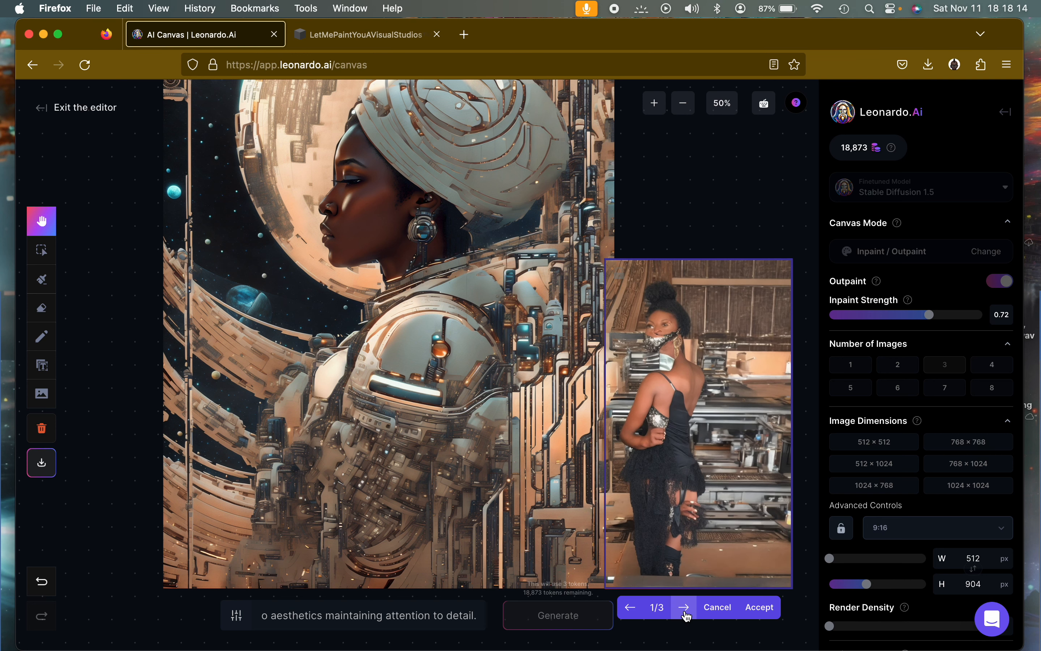
click(718, 608)
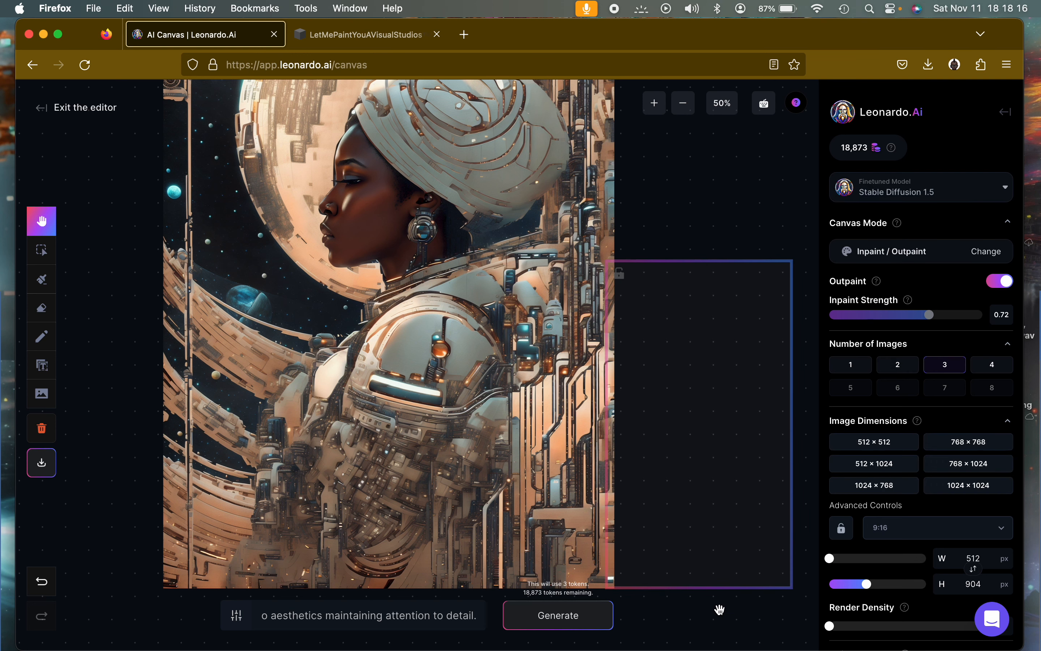
Read through the negative prompt used for the canvas generation and close it.
scroll(714, 606, down, 3)
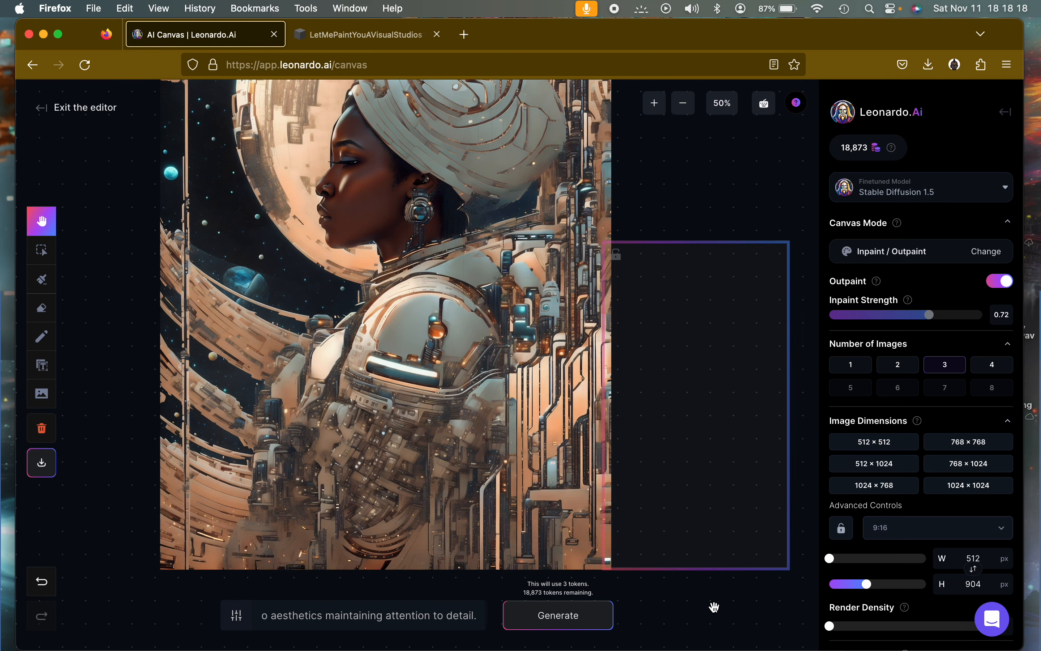
click(236, 614)
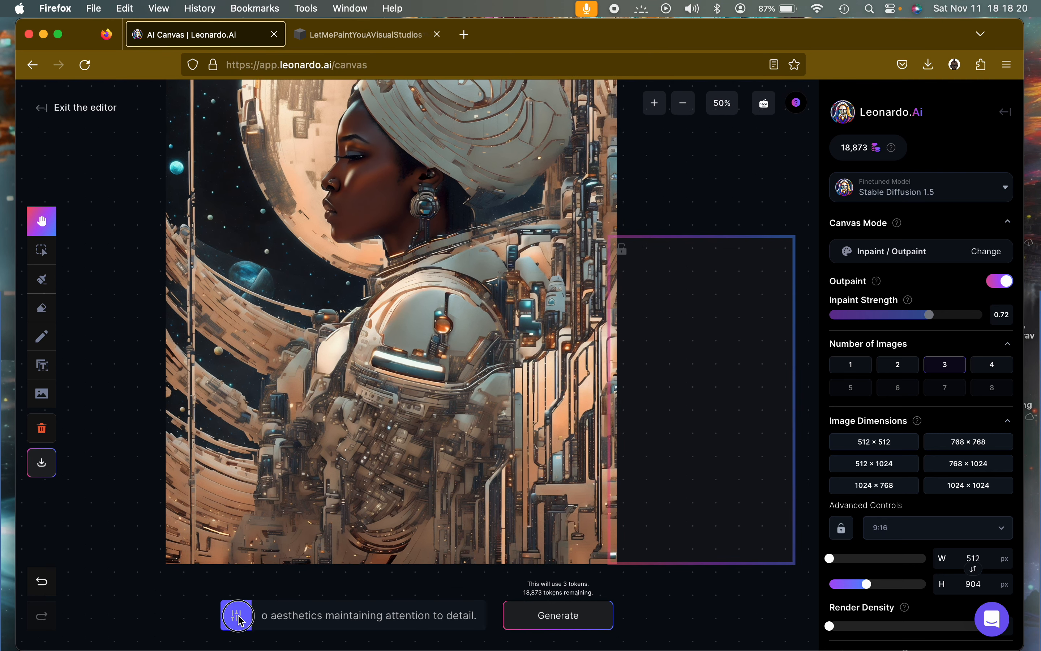
scroll(328, 533, down, 3)
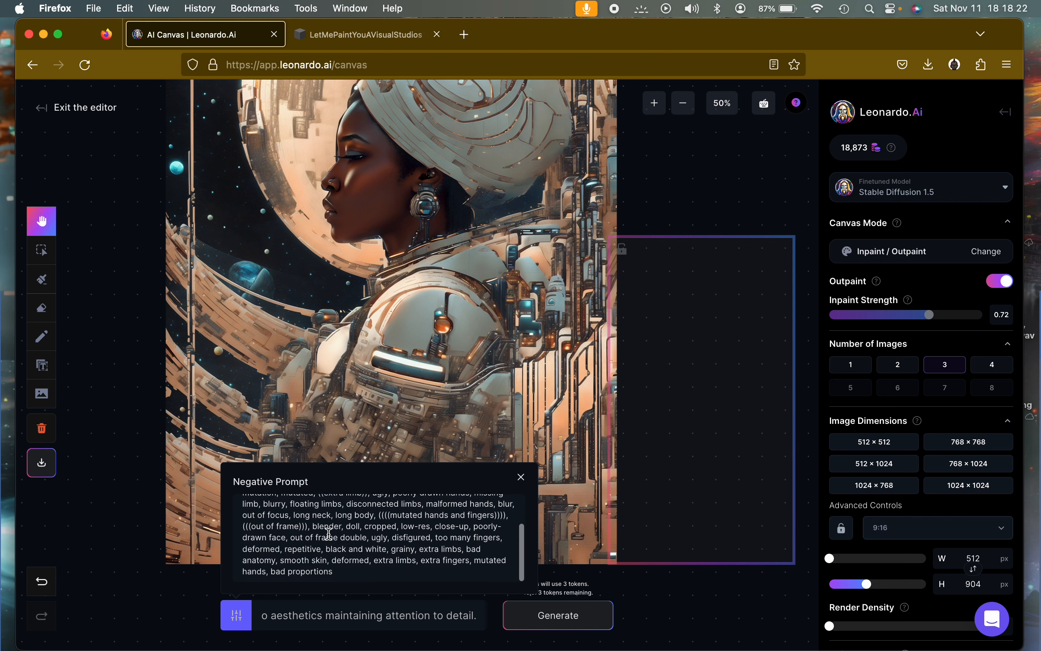
scroll(430, 504, up, 3)
click(521, 477)
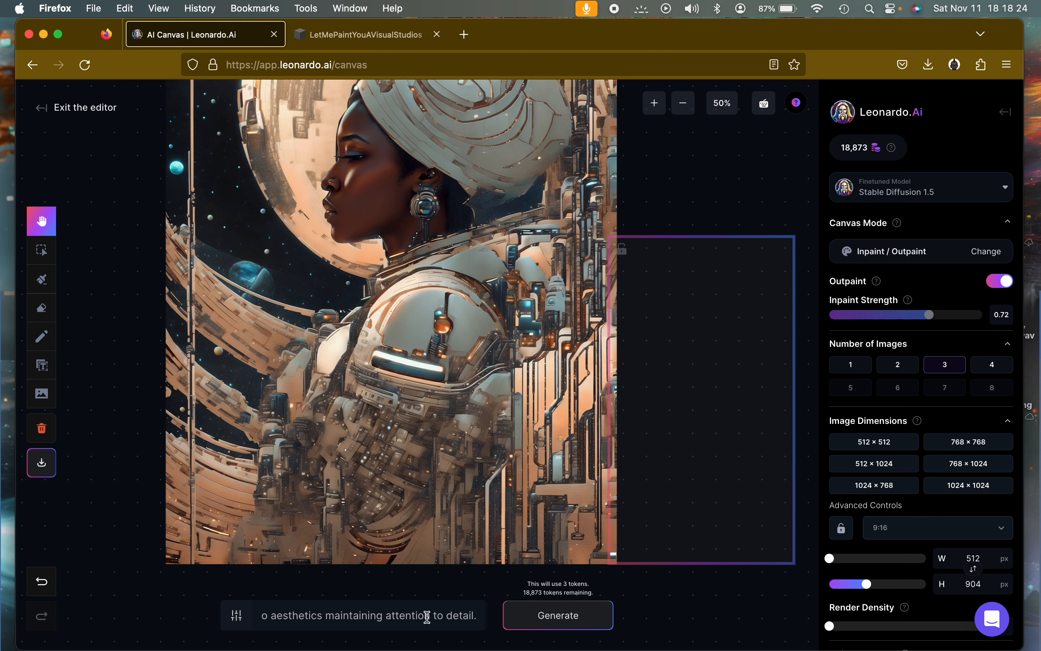
Remove the woman from the prompt, shortening it to "A Quantum Rococo aesthetics maintaining attention to detail.".
click(426, 618)
drag(426, 617, 239, 617)
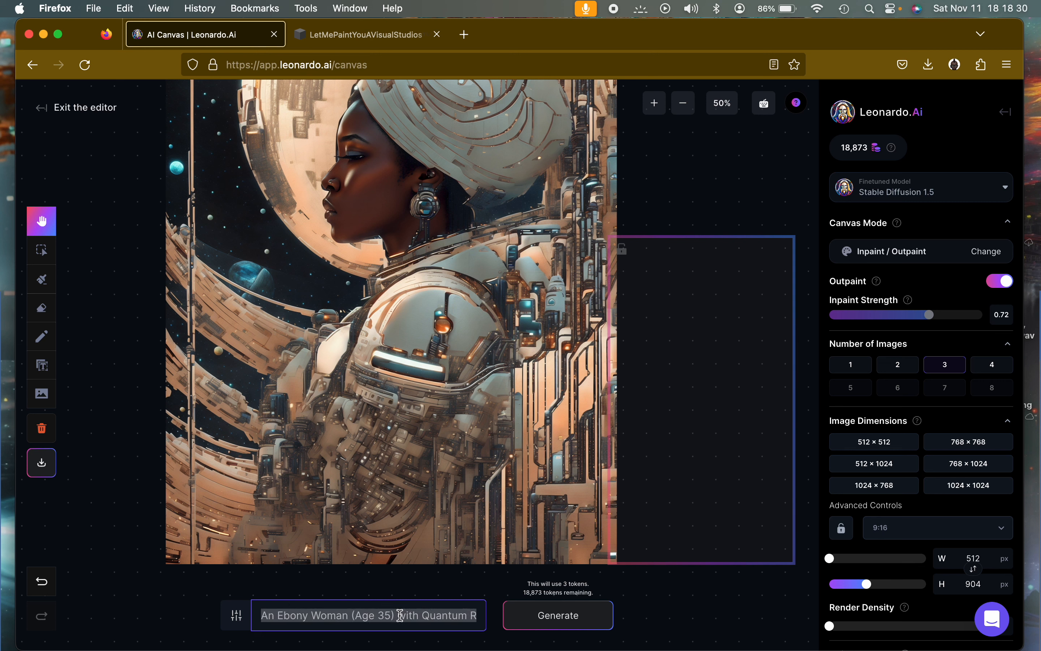
click(346, 614)
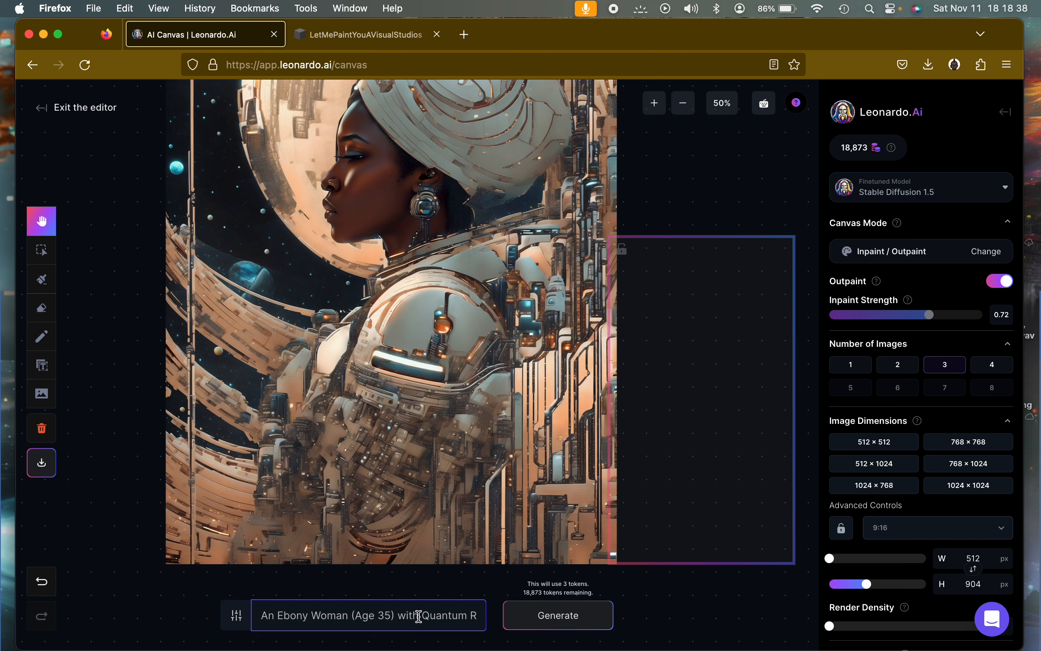
drag(420, 615, 279, 617)
key(BackSpace)
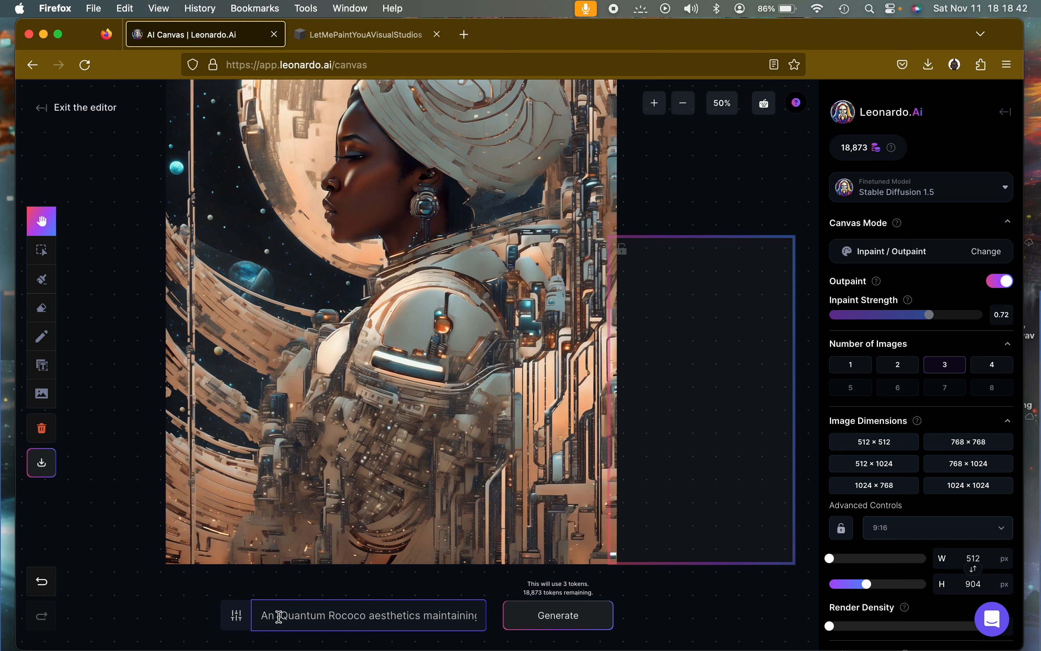
key(BackSpace)
key(BackSpace)
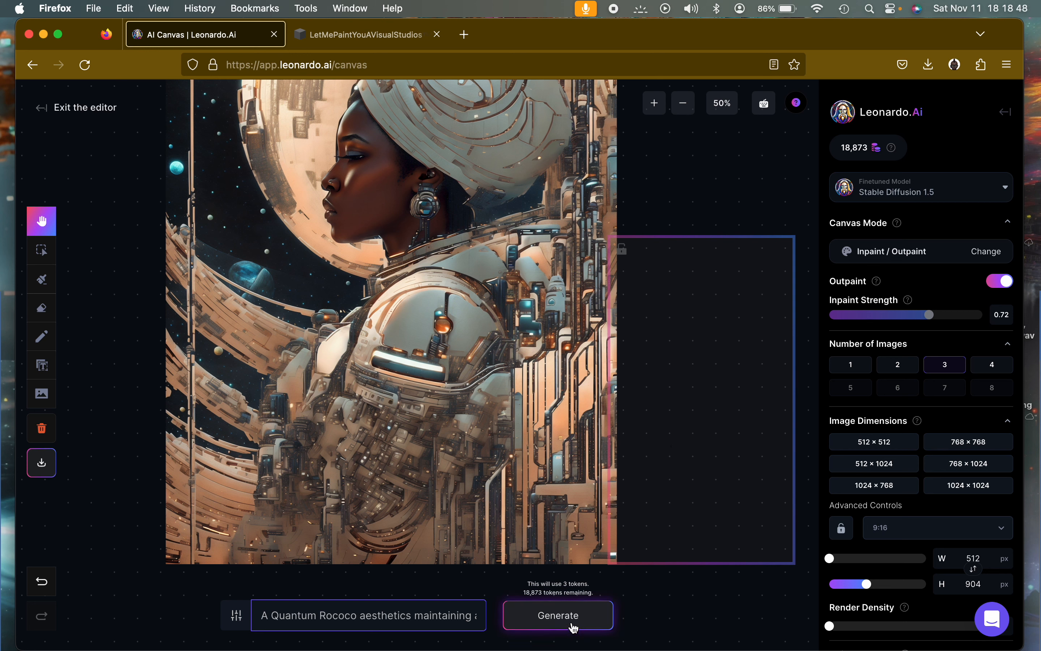
Generate three outpaint variations with the shortened Quantum Rococo prompt, look through them and discard them.
click(573, 628)
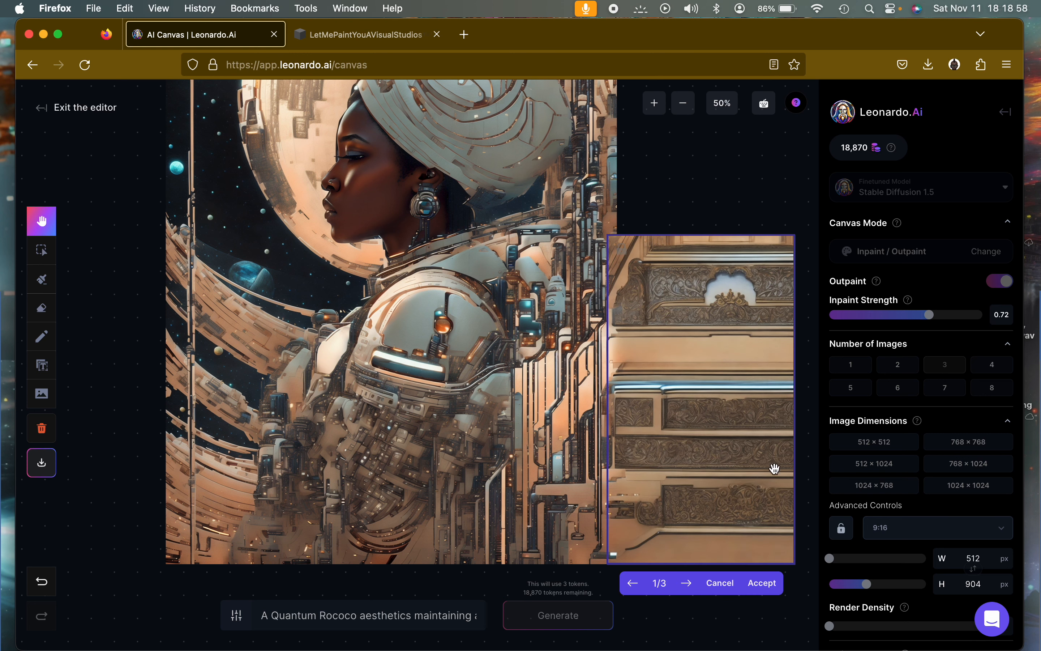
click(687, 584)
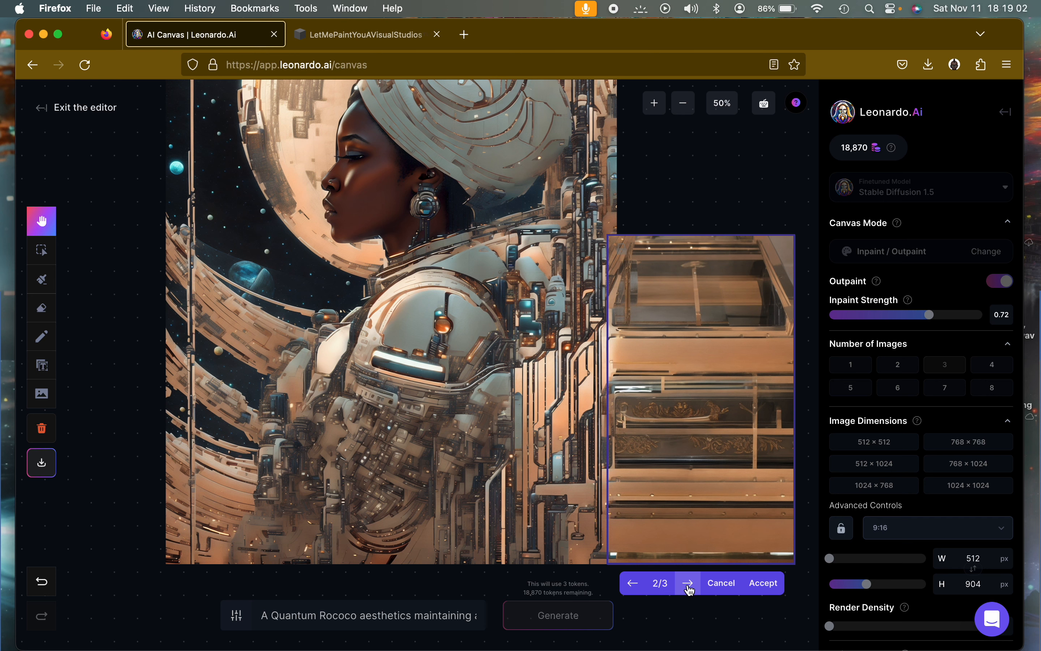
click(687, 583)
click(688, 583)
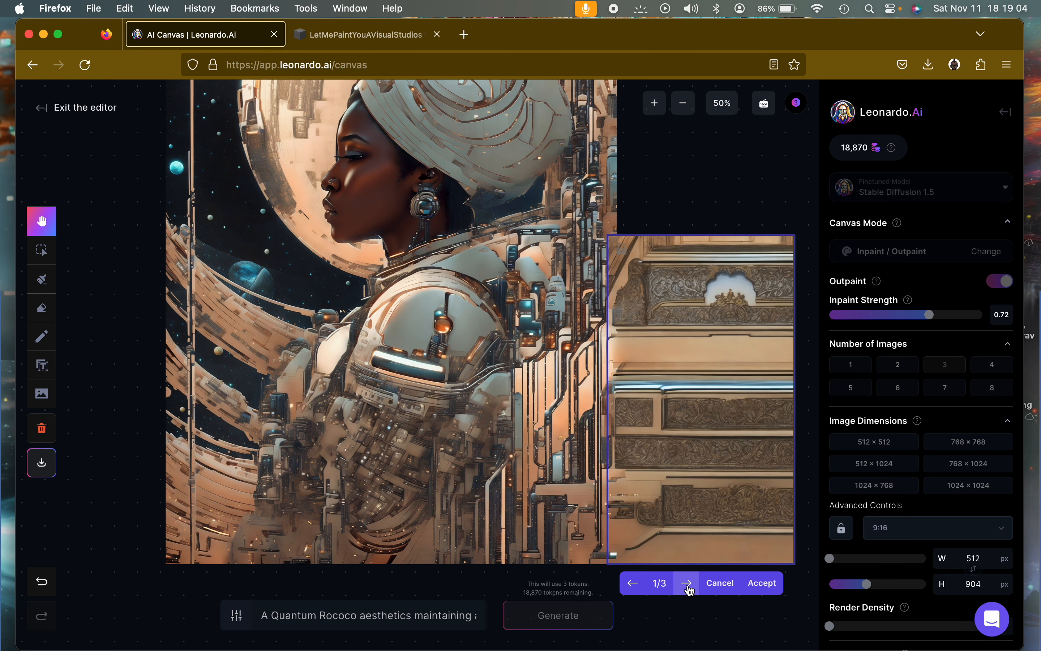
click(716, 584)
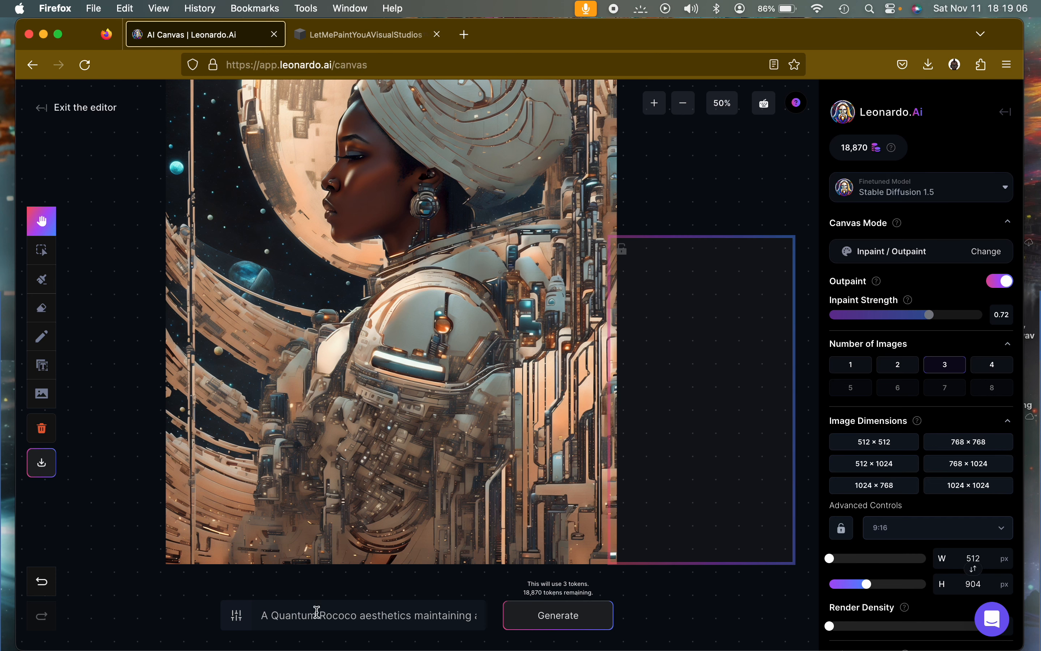
Paste the full Ebony Woman prompt over the shortened one and set the Inpaint Strength to 0.41 with Outpaint enabled.
triple_click(317, 613)
key(super+v)
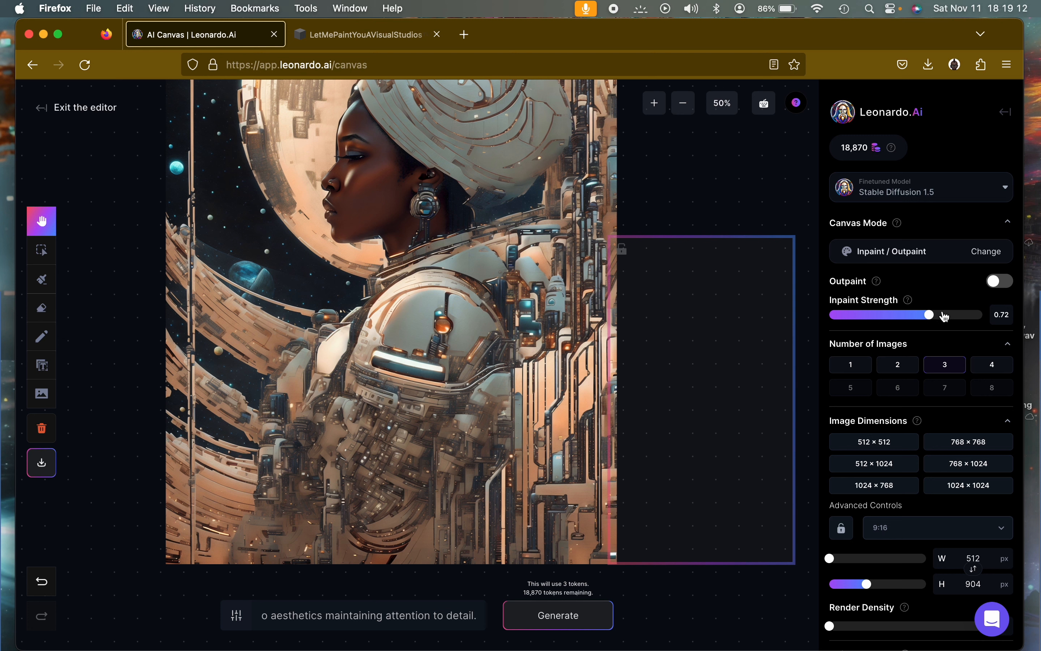
mouse_move(910, 300)
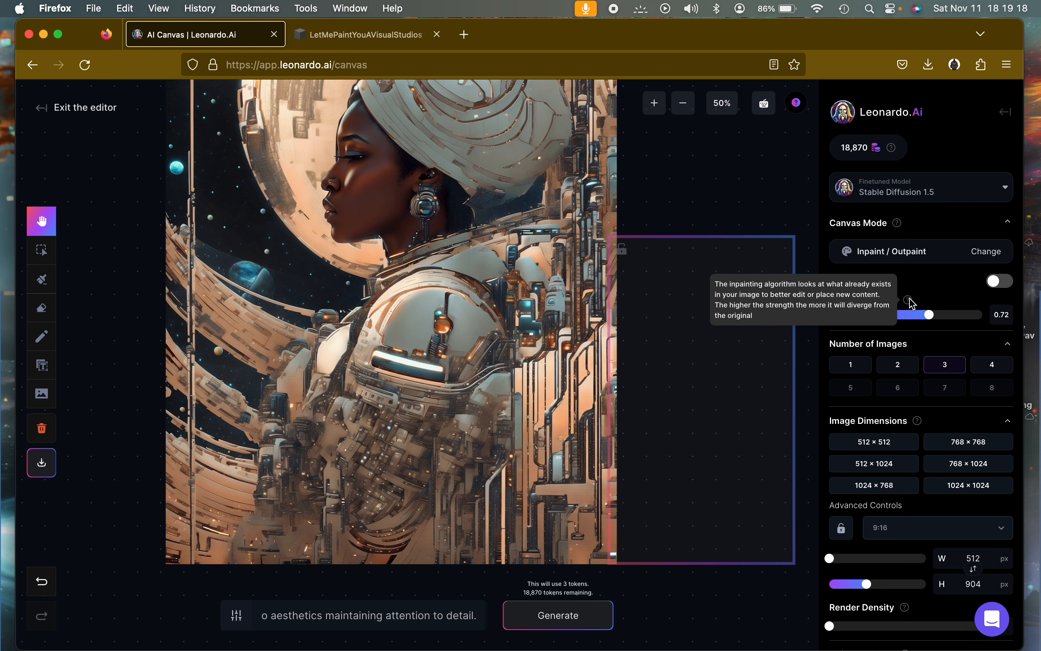
drag(928, 319, 872, 322)
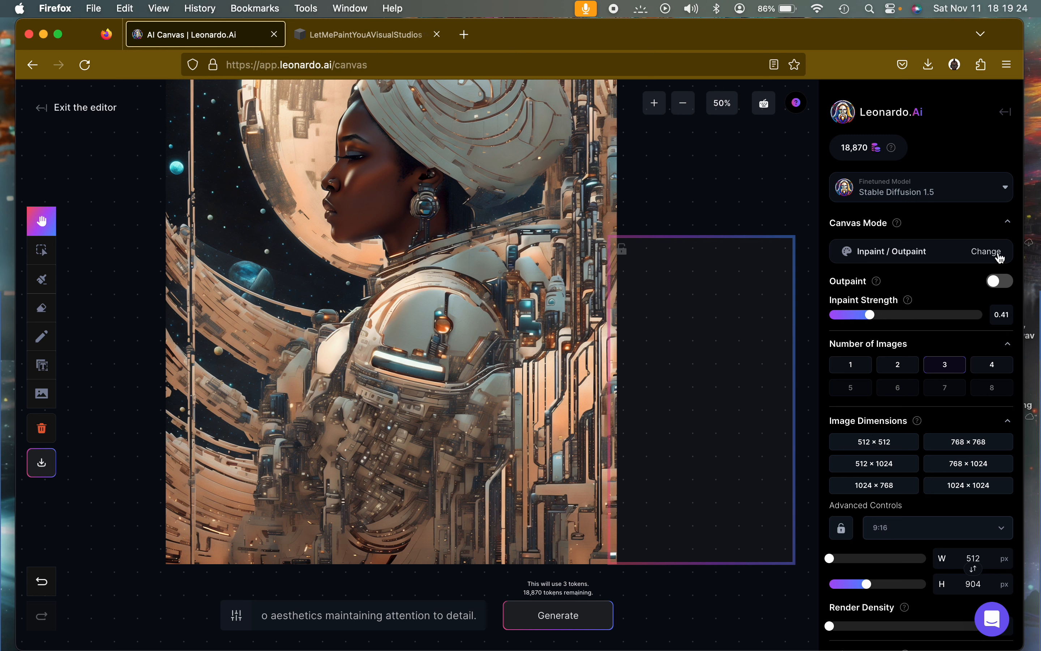
click(993, 280)
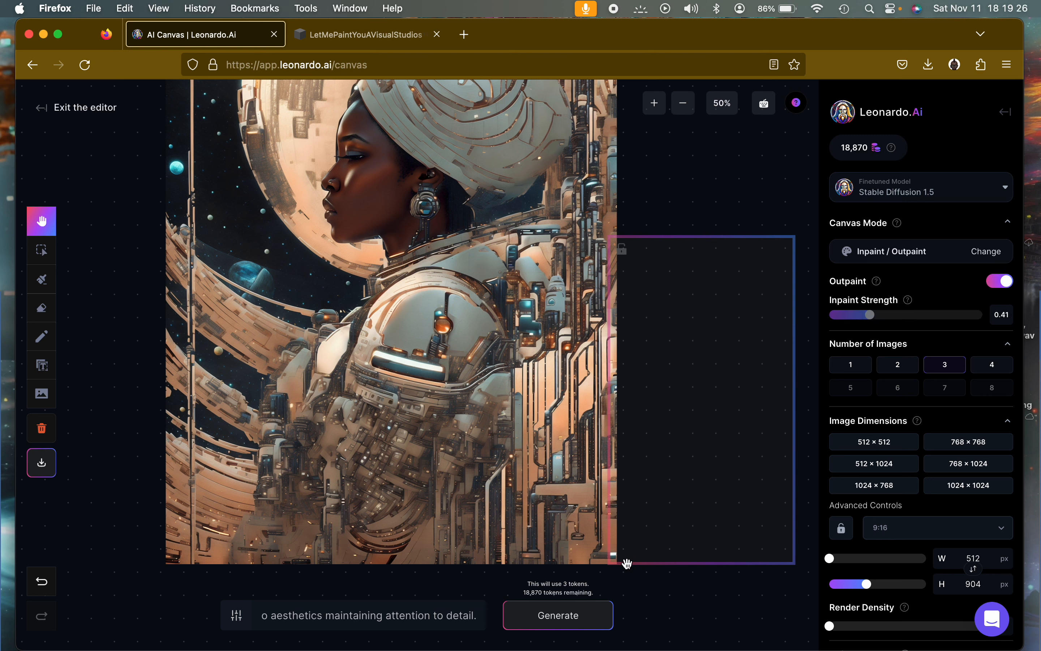
Generate three new outpaint variations at 0.41 strength in the frame beside the image and compare all of them.
click(583, 623)
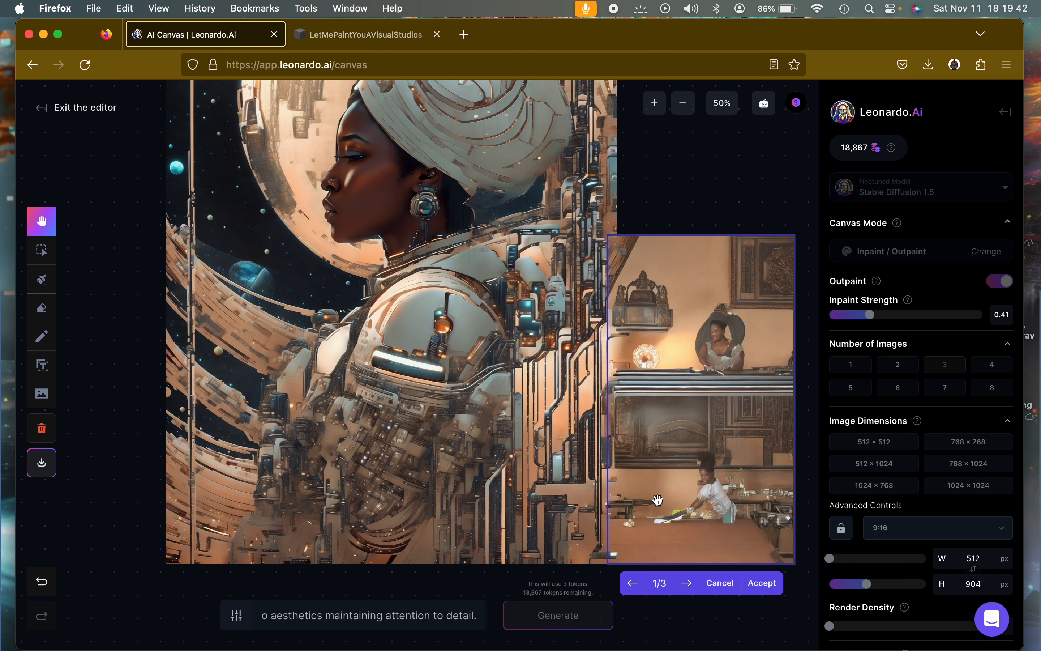
click(687, 583)
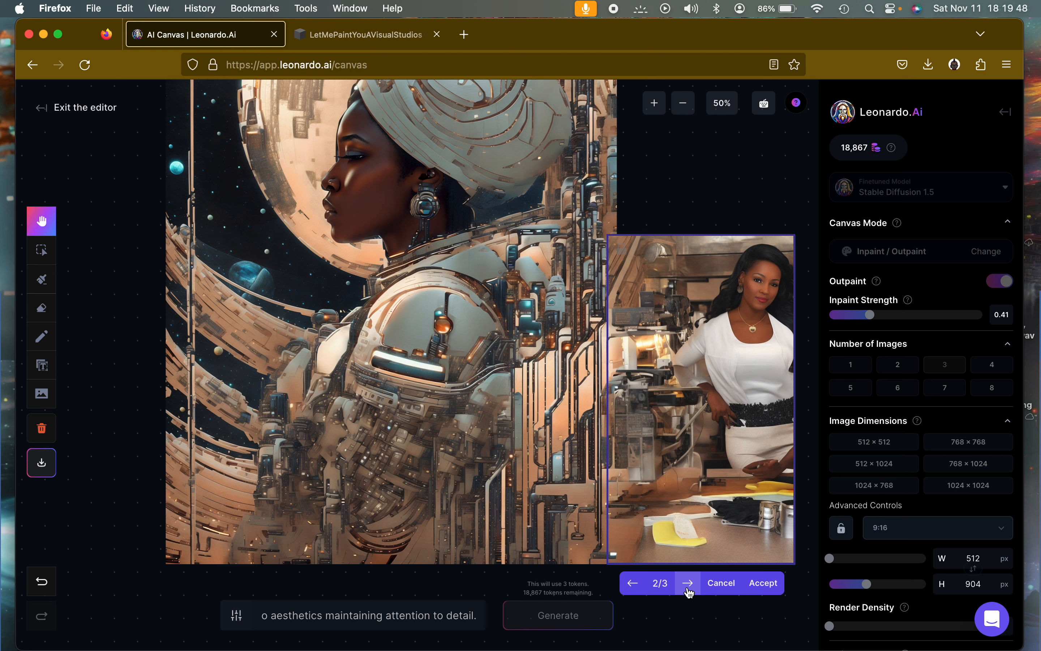
click(688, 584)
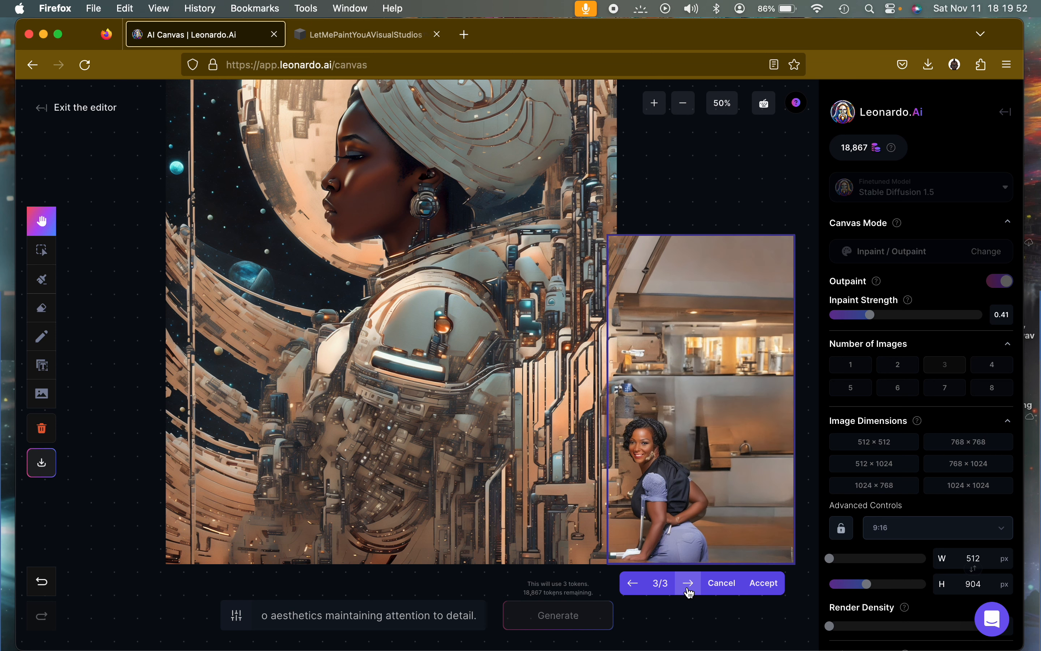
click(687, 589)
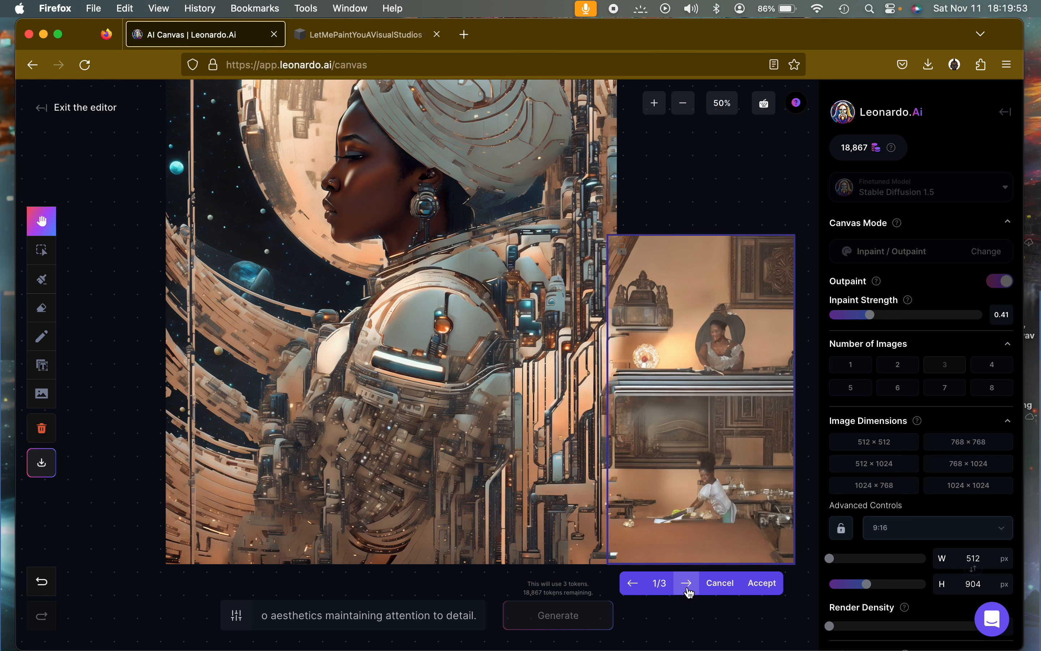
Discard the current outpaint variations and lower the Inpaint Strength to 0.2, keeping Outpaint enabled.
click(720, 582)
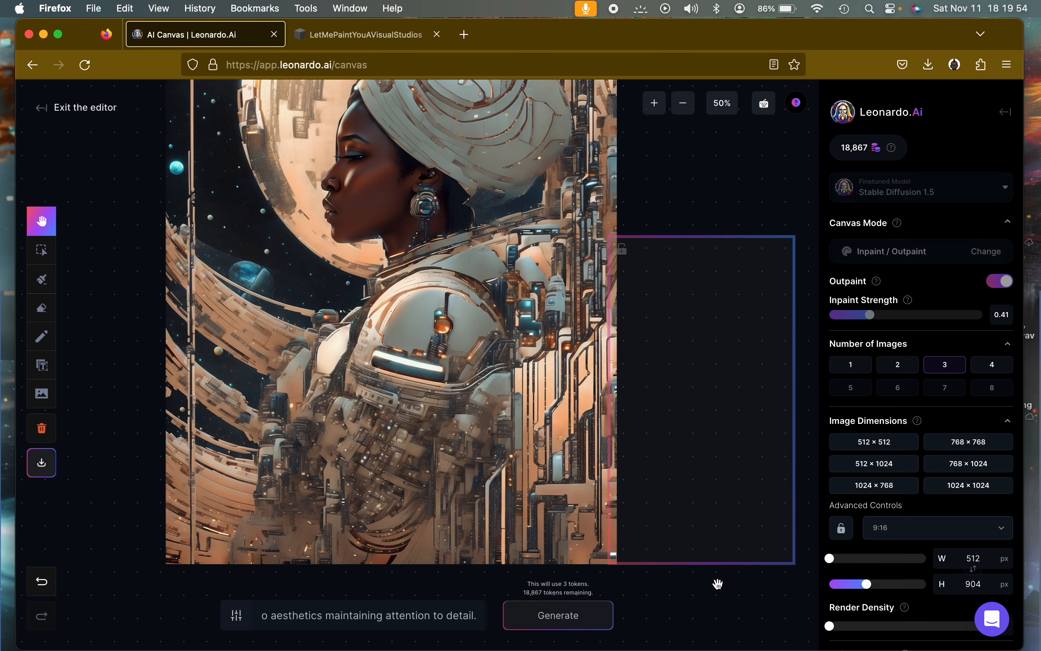
click(1007, 282)
drag(871, 316, 795, 315)
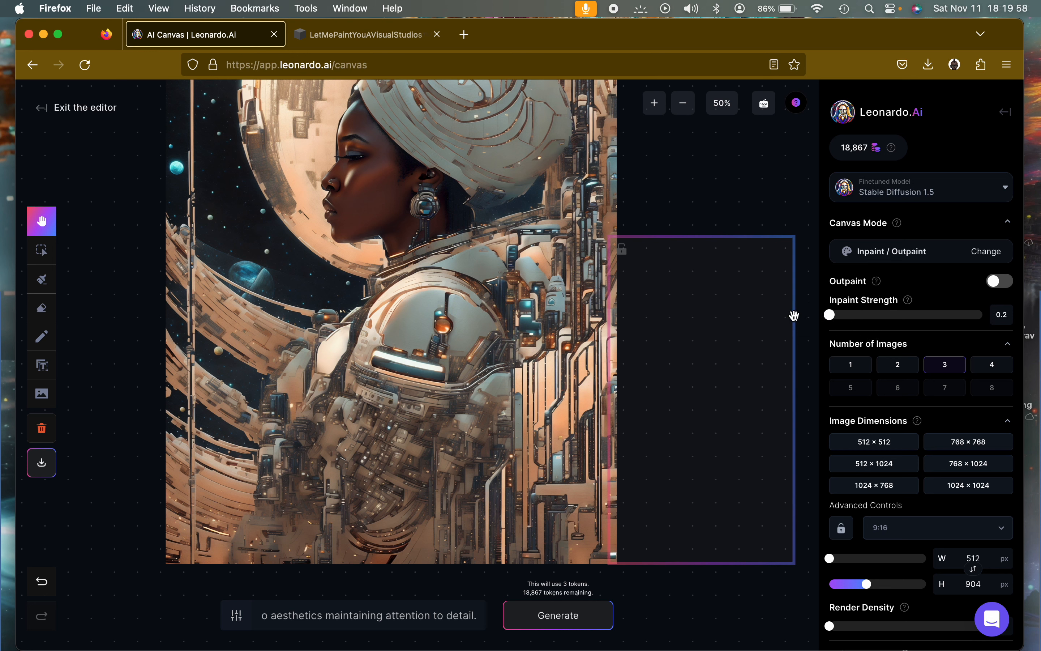
click(991, 284)
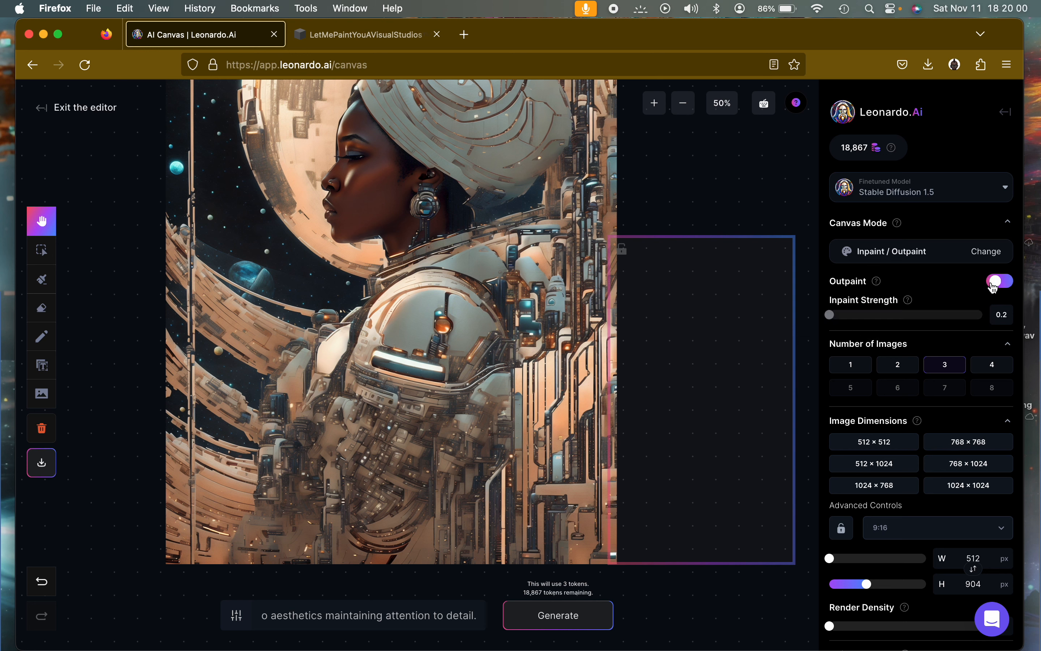
Generate three outpaint variations at 0.2 strength with the full Ebony Woman prompt, look through them and discard them.
click(573, 615)
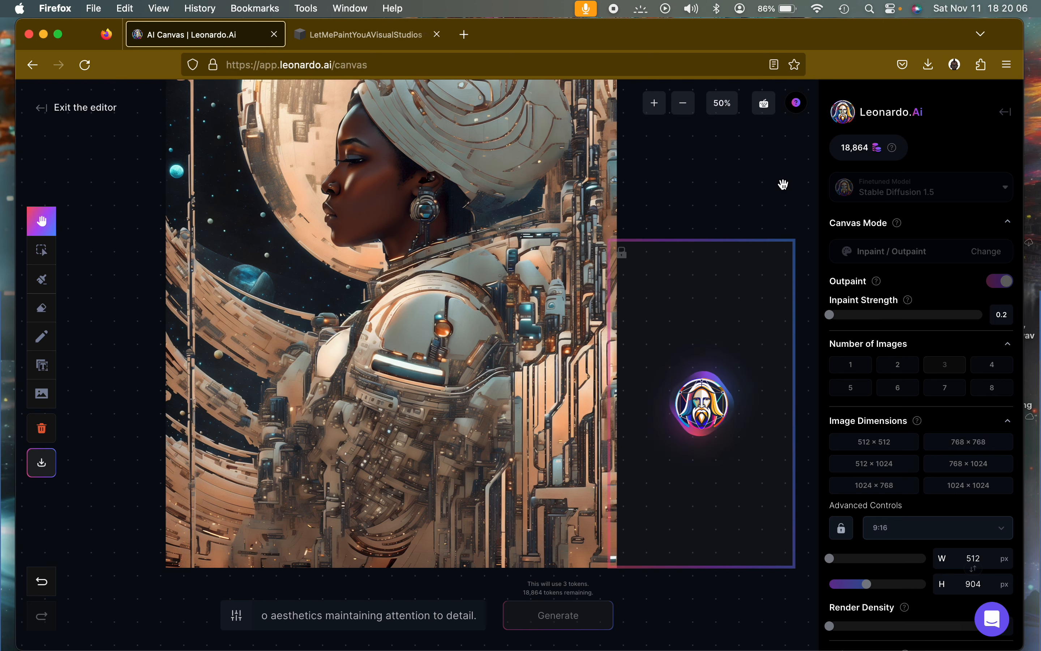
drag(780, 203, 792, 232)
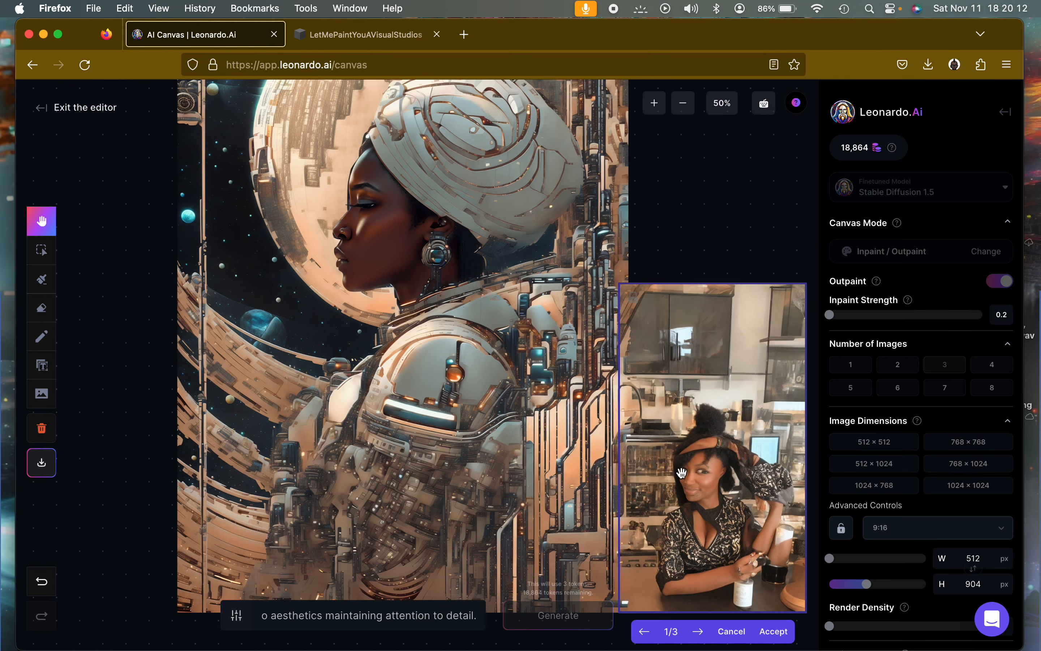
click(697, 631)
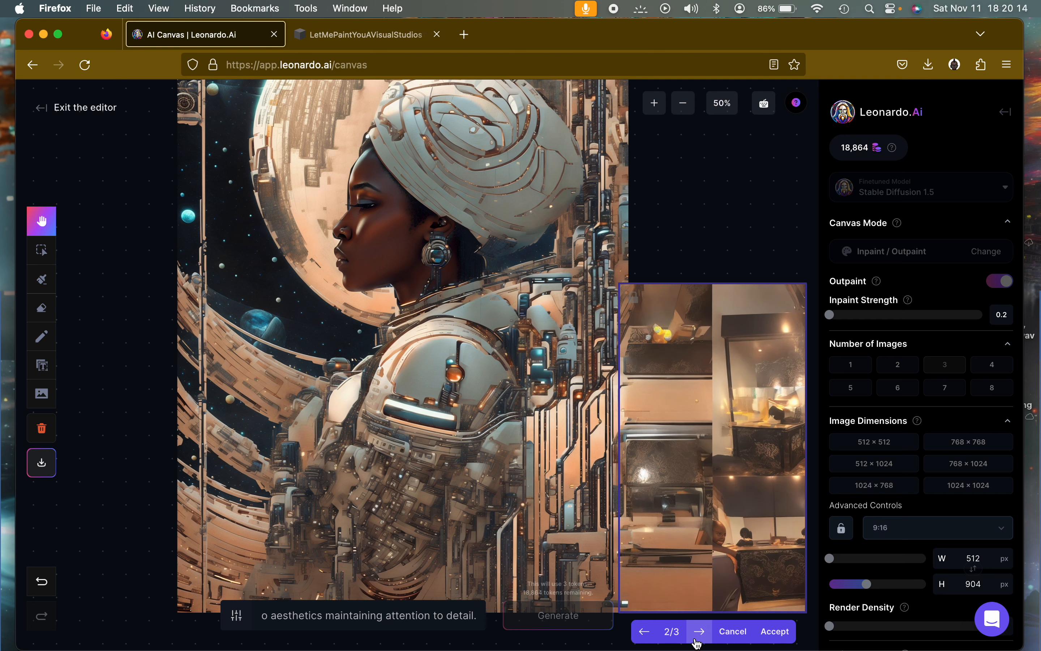
click(698, 631)
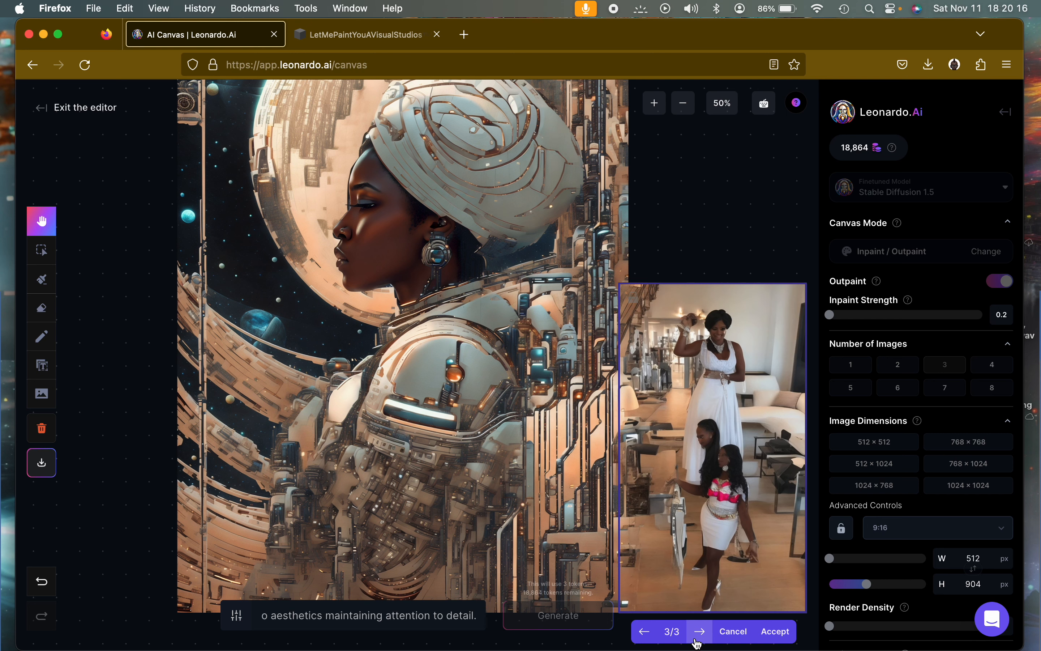
click(697, 631)
click(728, 631)
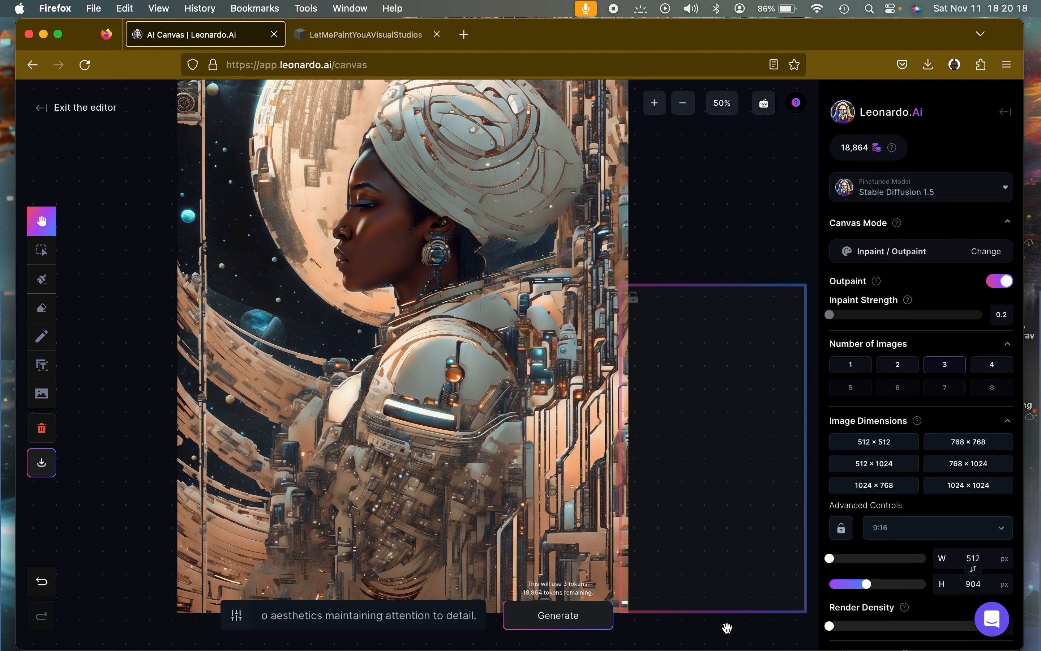
click(338, 619)
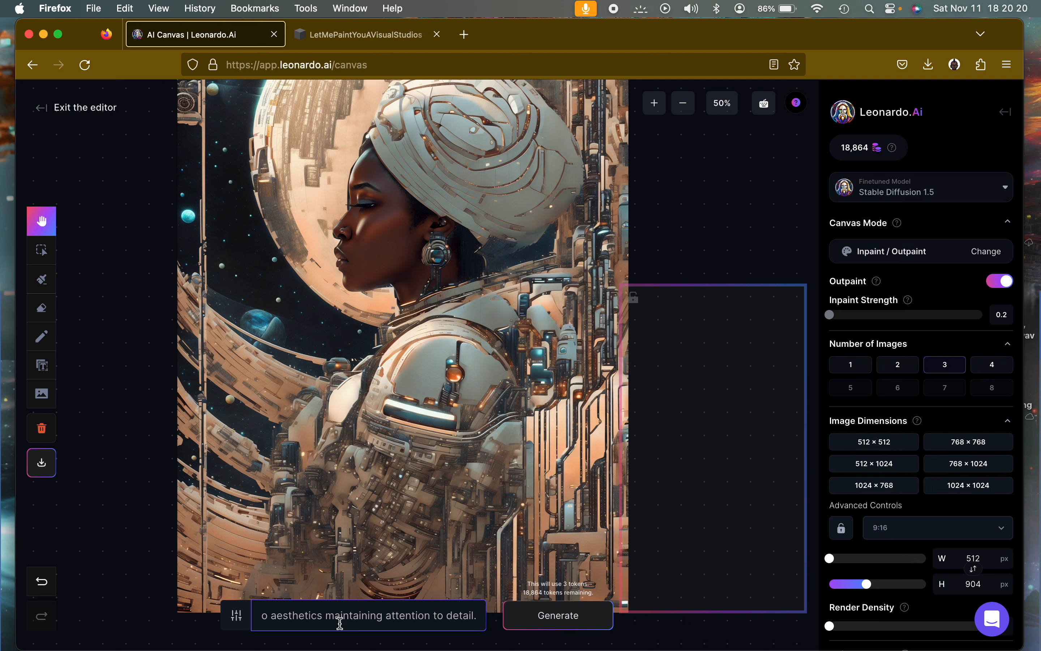
drag(341, 617, 228, 609)
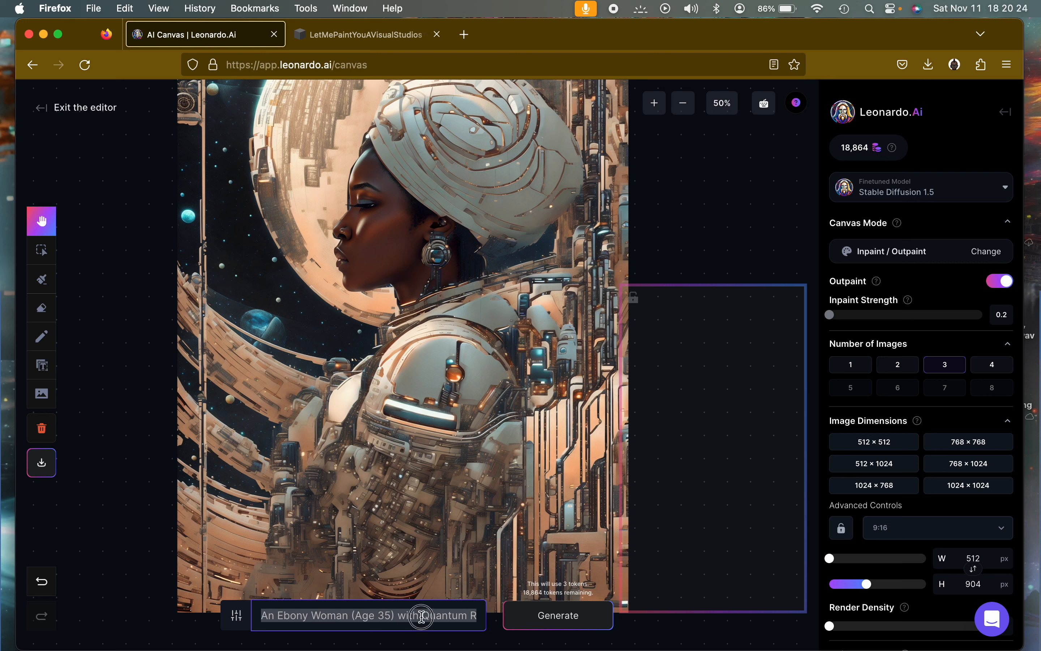
drag(467, 616, 285, 620)
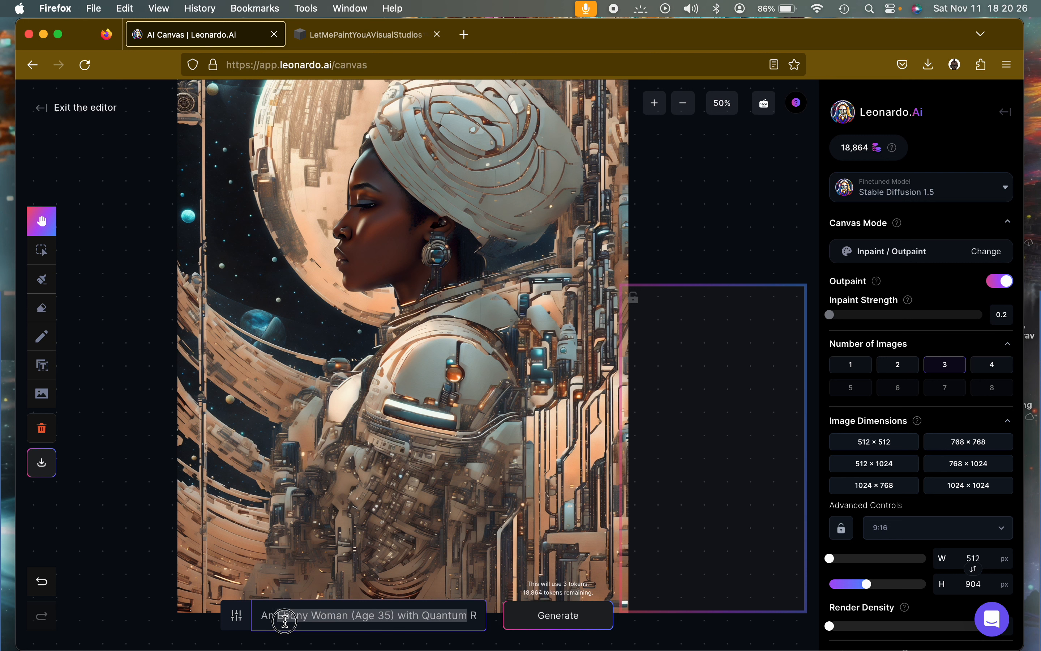
key(BackSpace)
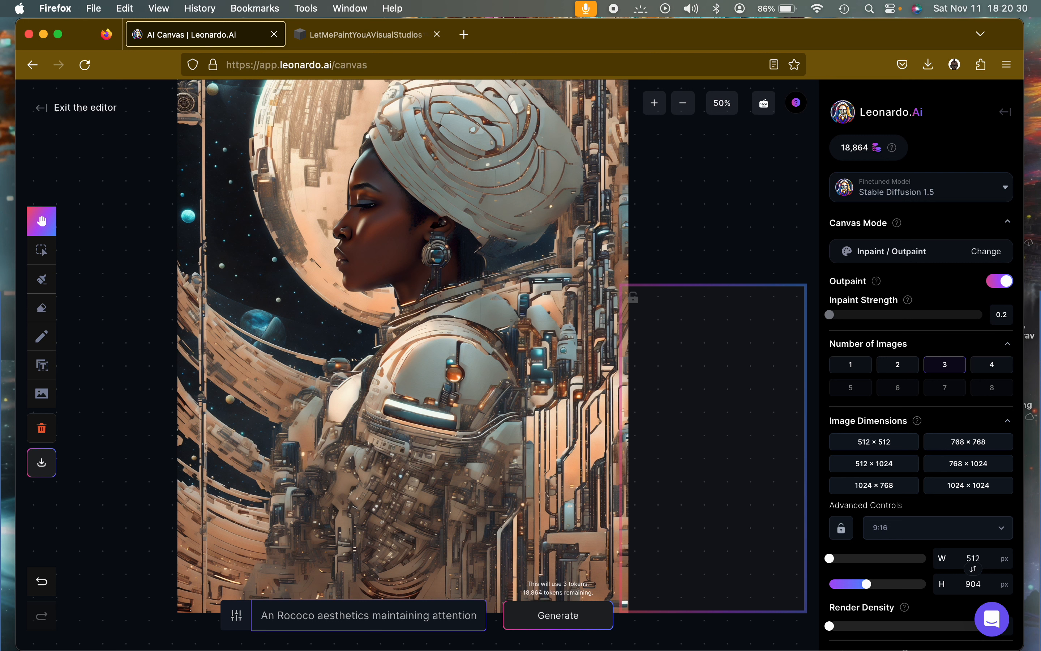
triple_click(285, 620)
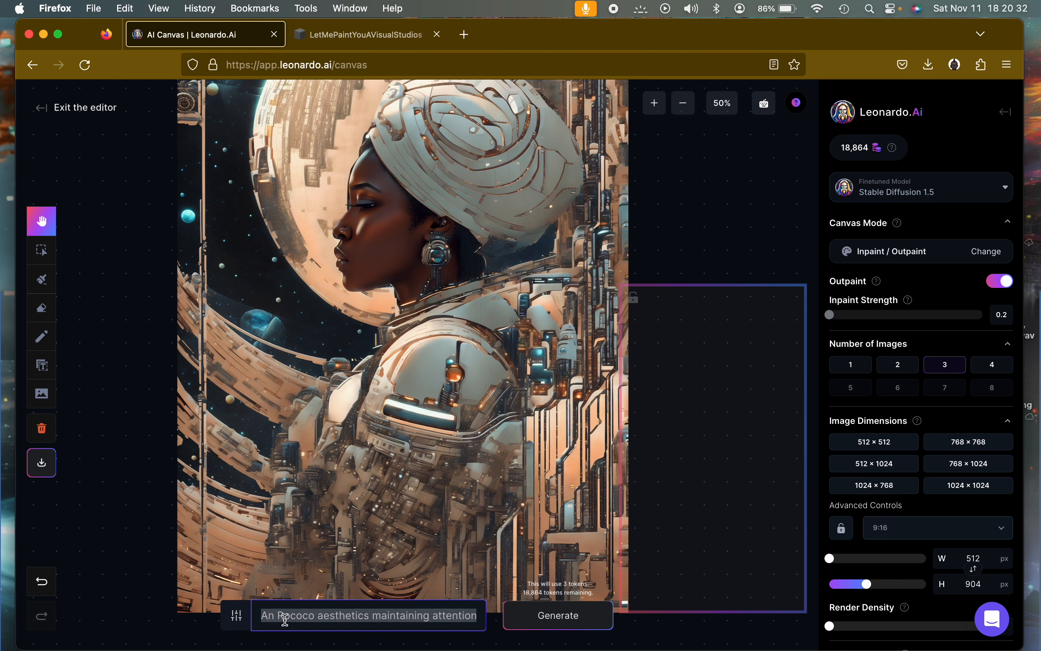
key(Right)
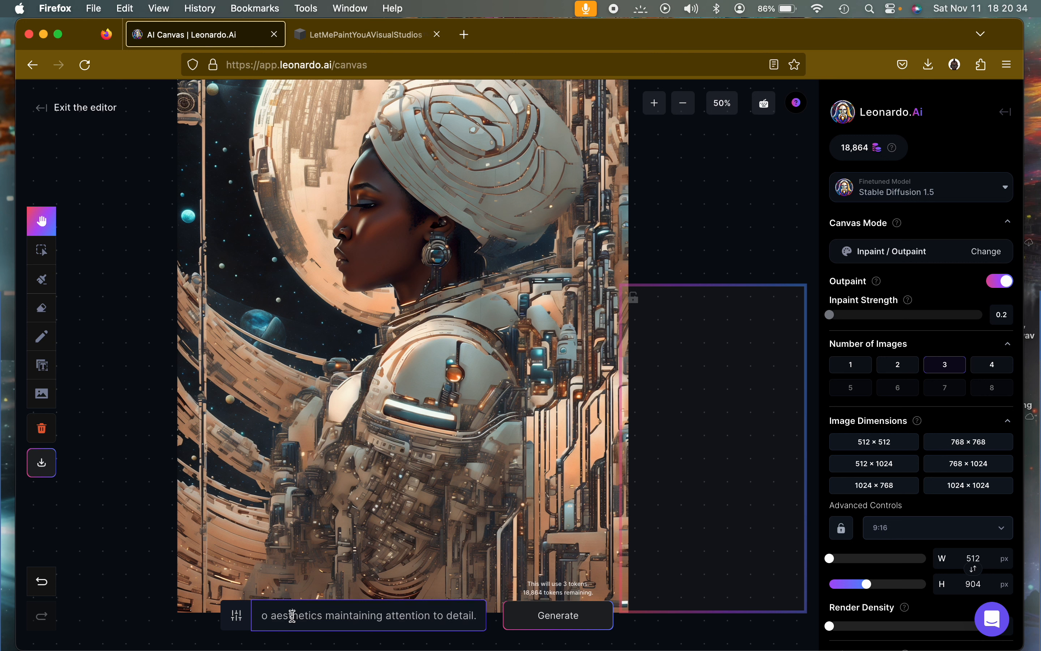
key(super+z)
key(super+z)
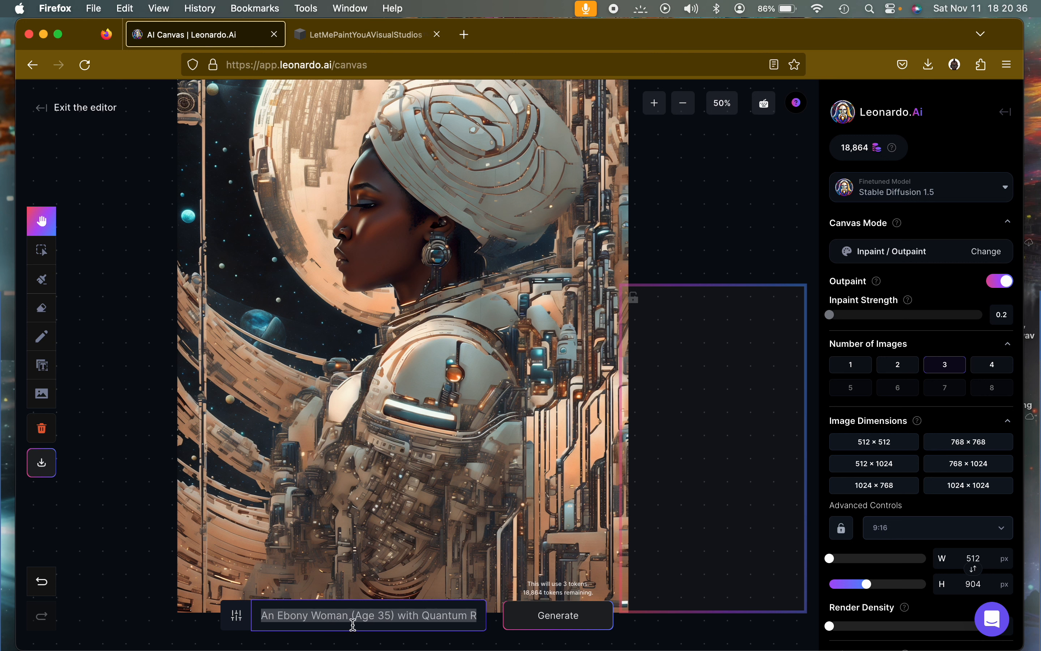
Remove "Ebony Woman (Age 35) with" so the prompt begins "An Quantum Rococo aesthetics", and generate three outpaint variations.
drag(423, 614, 275, 611)
key(BackSpace)
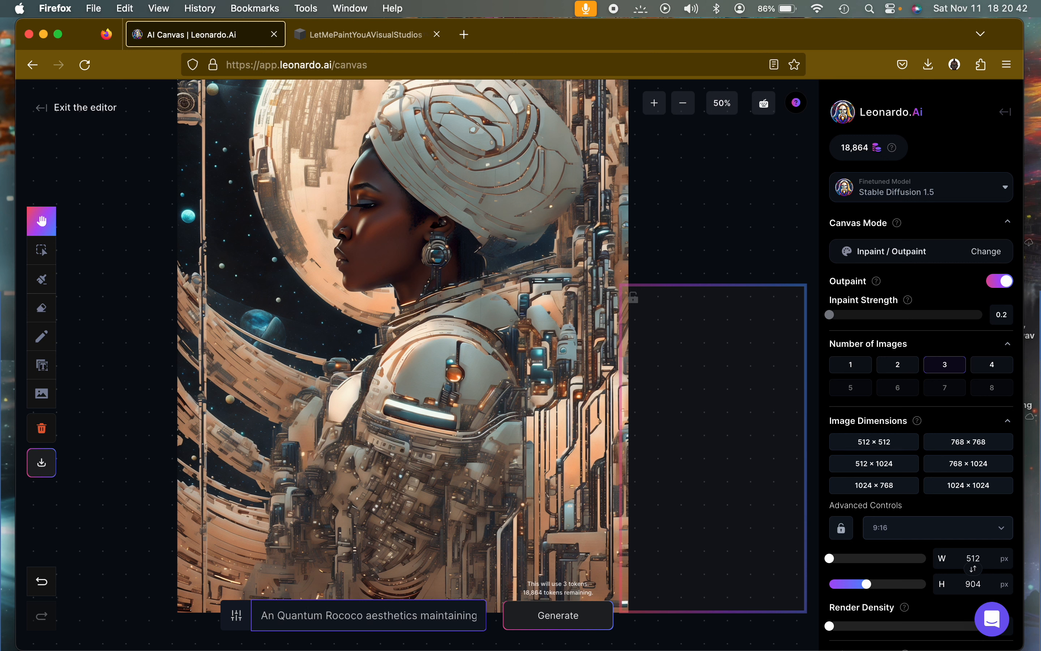
click(582, 617)
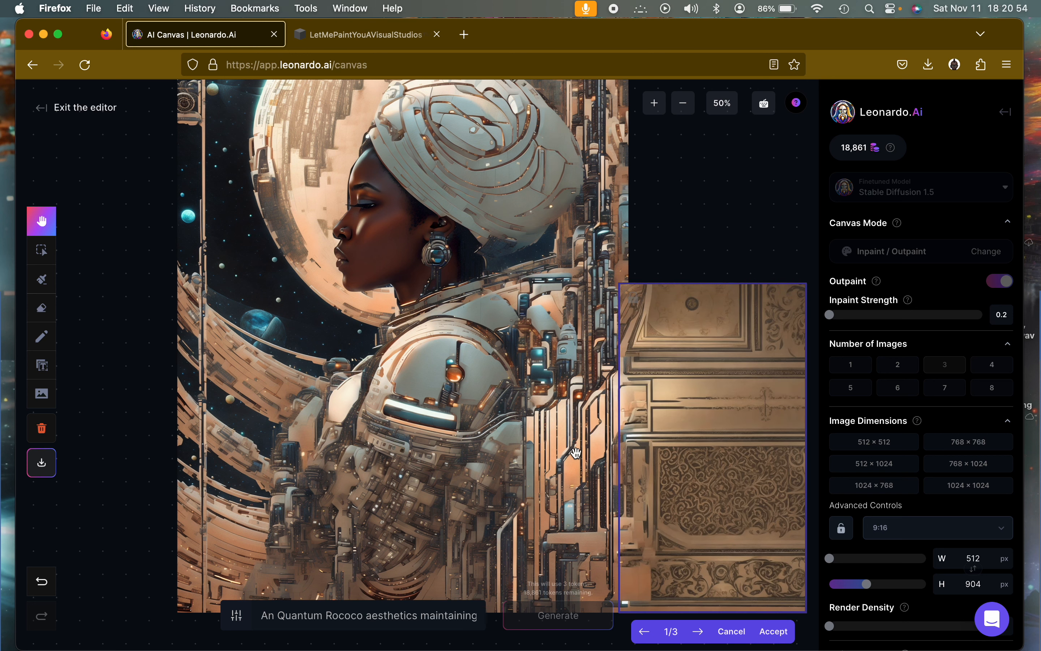
Compare the three outpaint variations and accept the second one, the church-like interior with the lit altar.
click(699, 631)
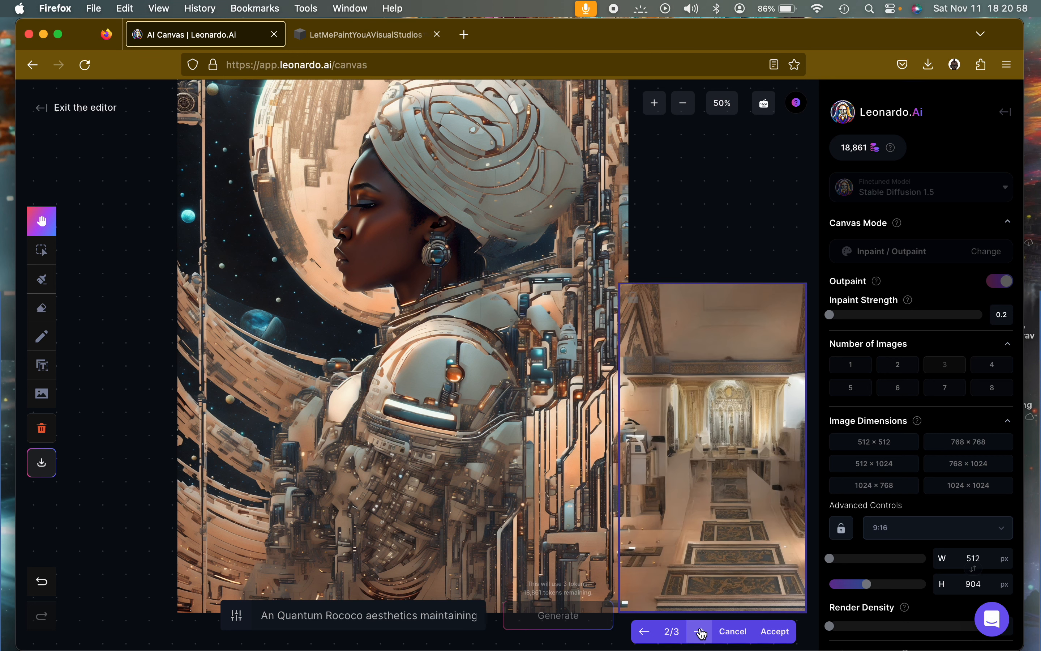
click(699, 631)
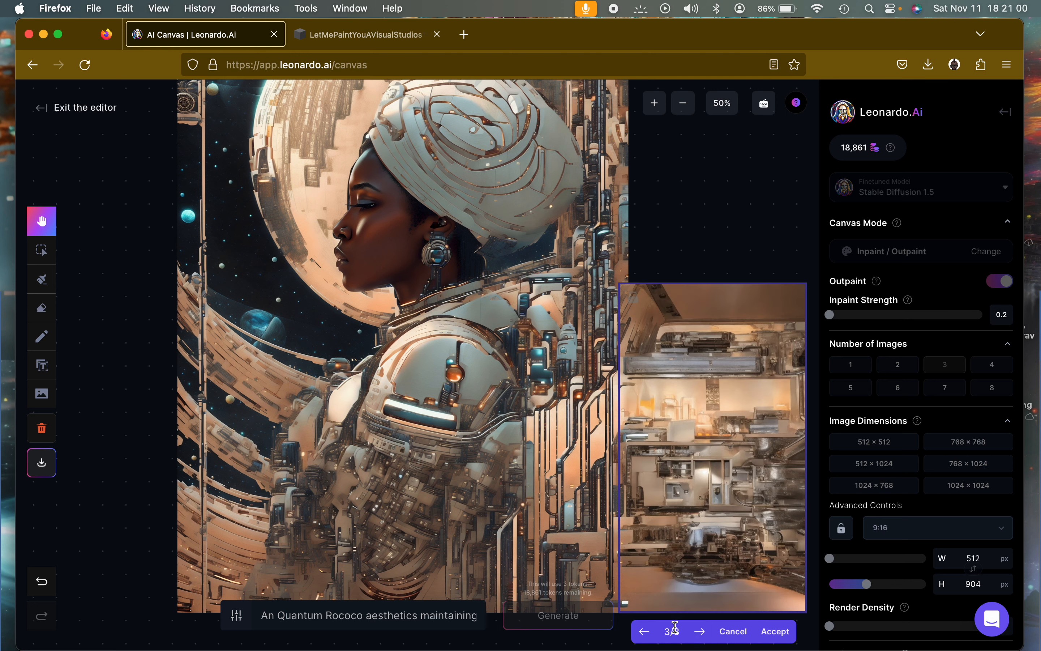
click(644, 631)
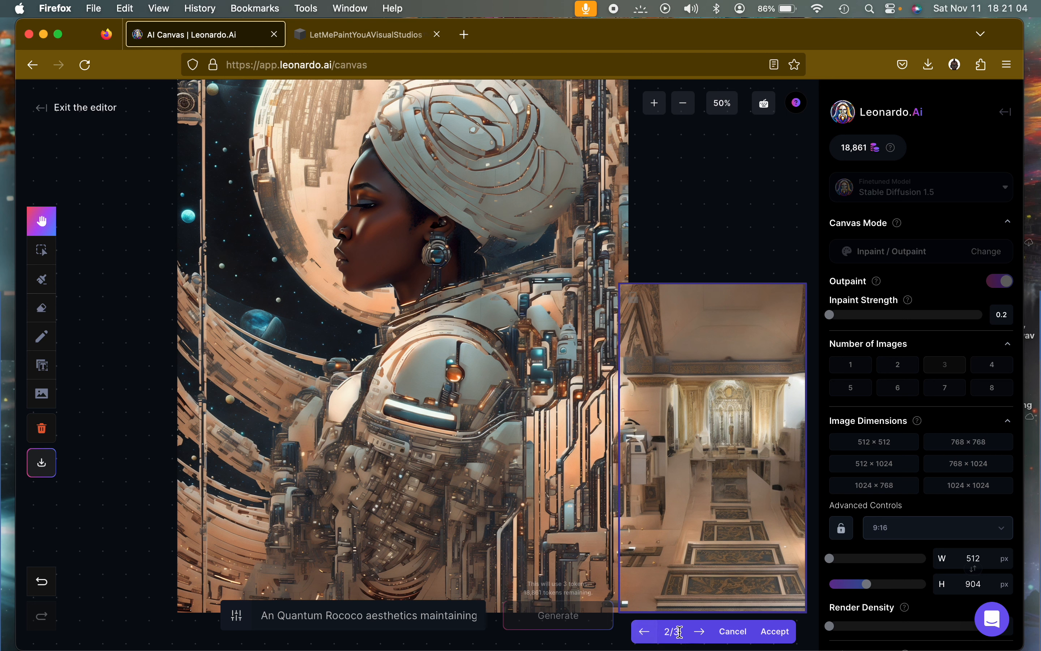
click(697, 632)
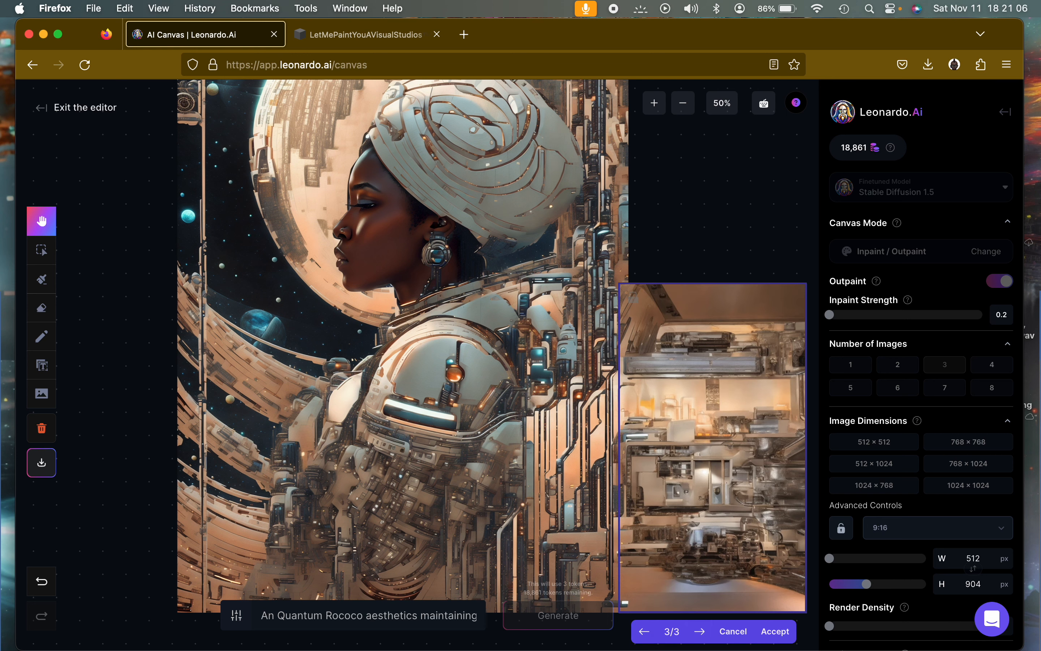
click(645, 631)
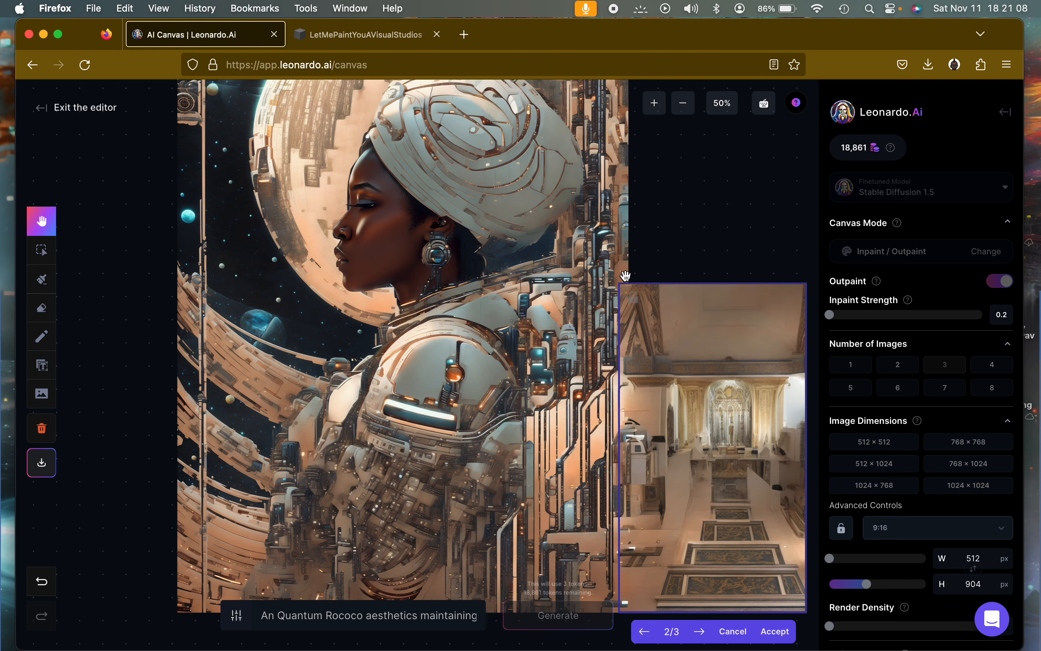
click(771, 633)
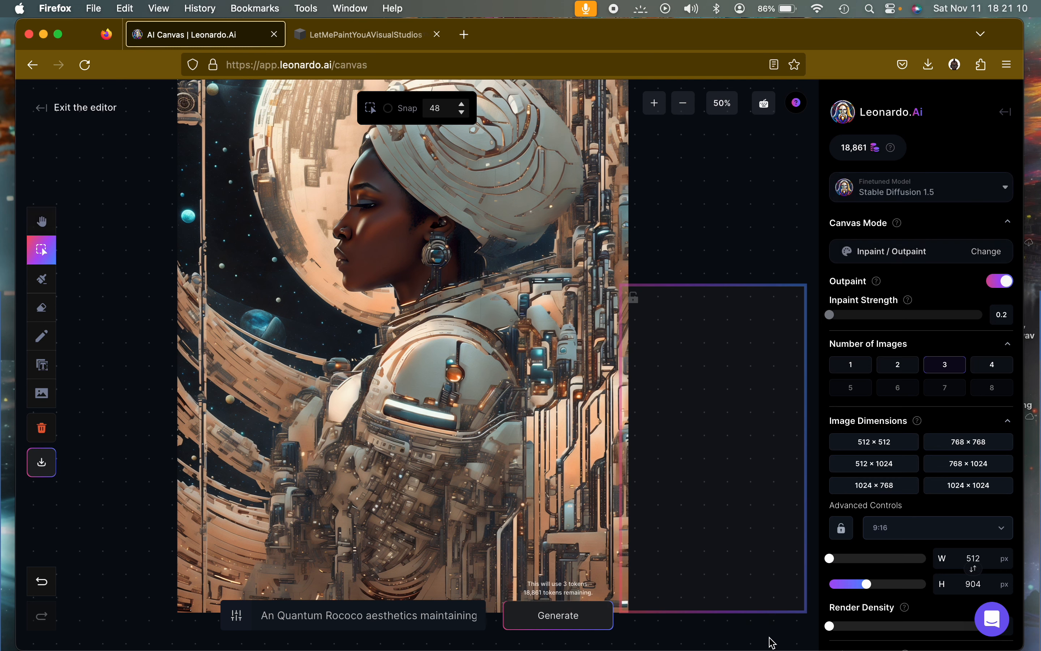
Move the generation frame to the empty area directly above the accepted extension, slightly overlapping it and the original image's right edge.
scroll(786, 242, up, 5)
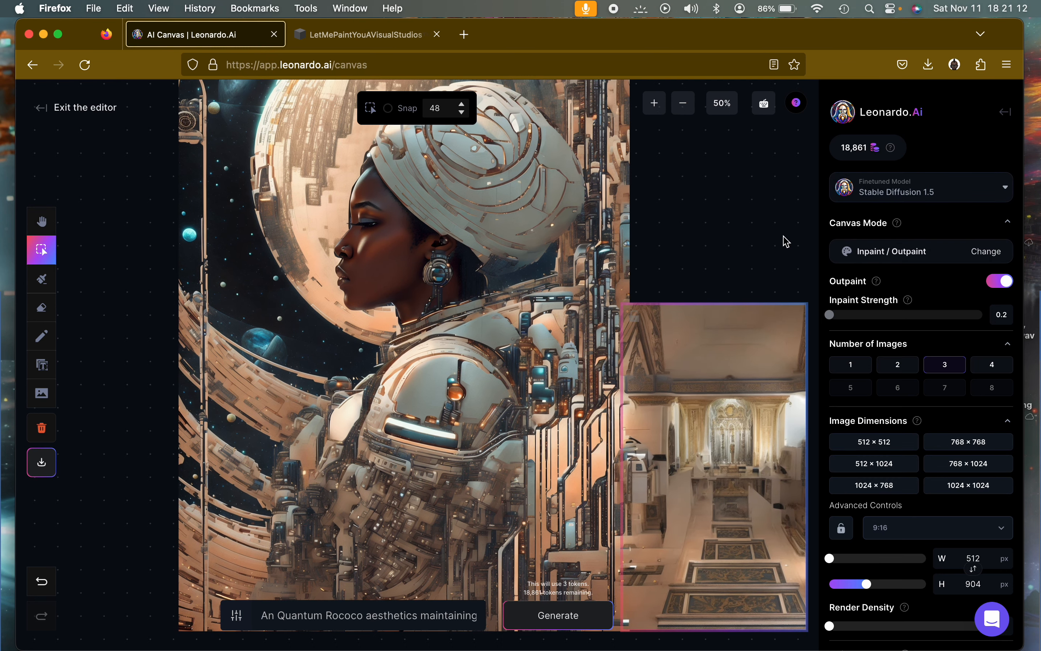
scroll(786, 241, up, 3)
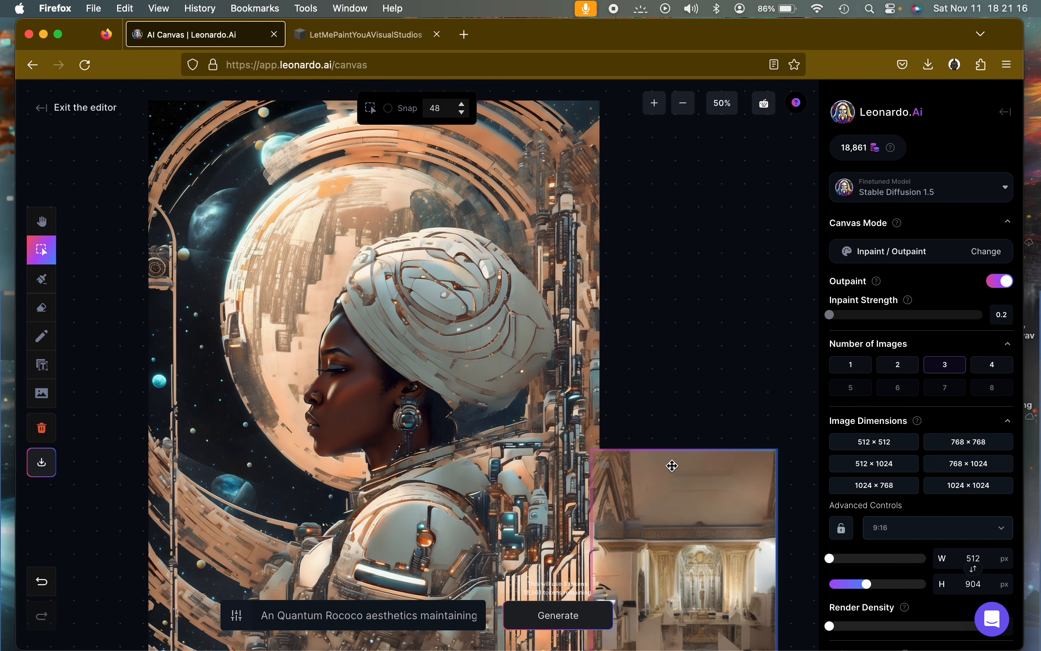
drag(672, 464, 671, 145)
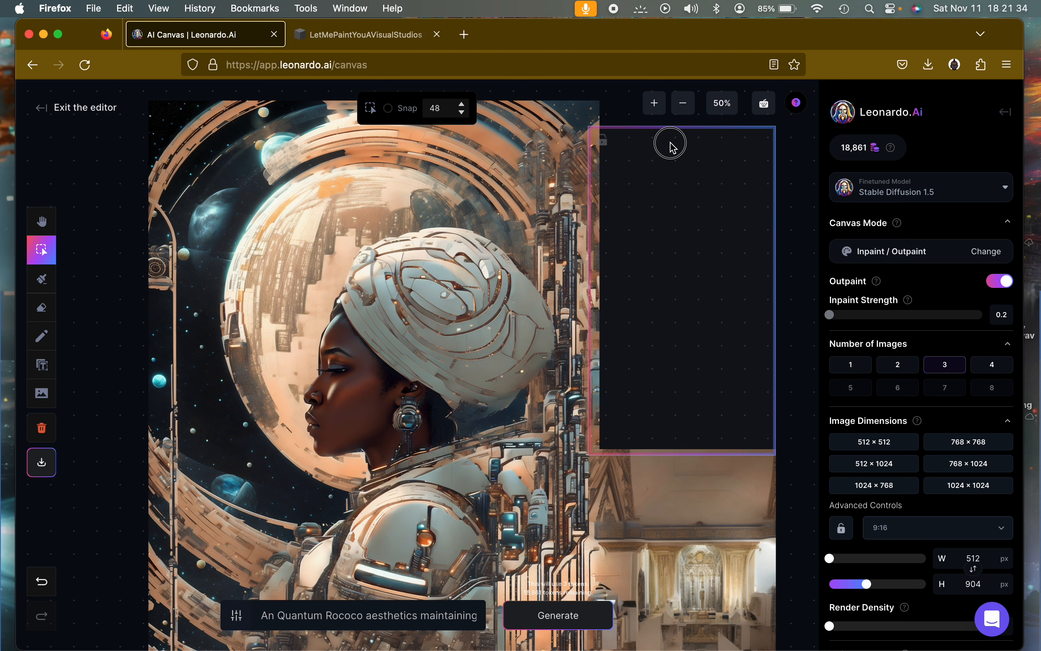
drag(672, 146, 671, 146)
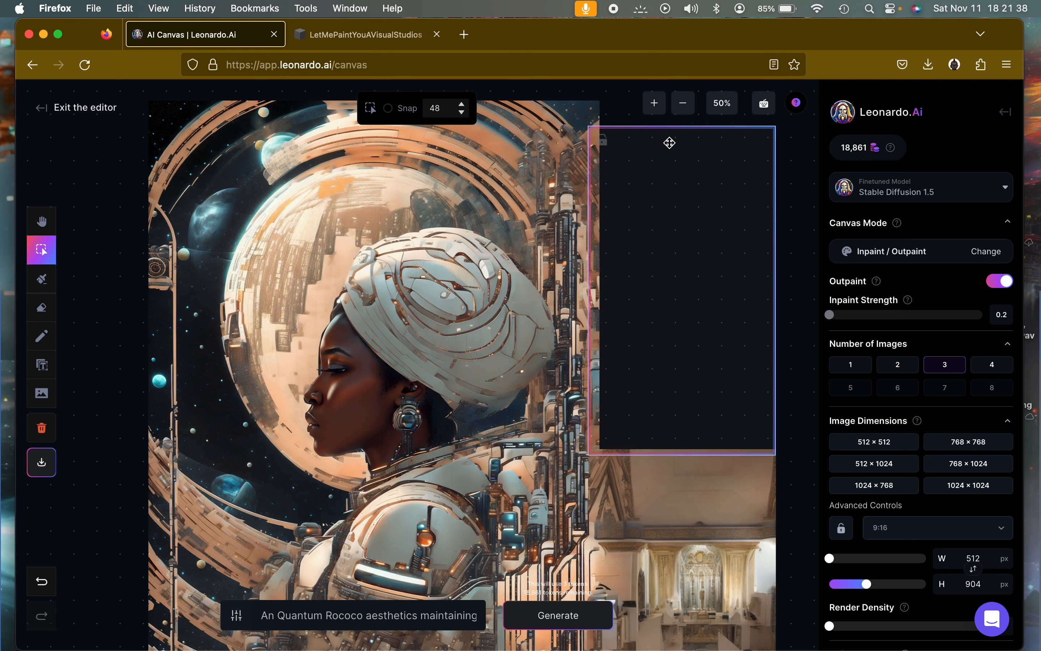
Generate three outpaint variations in the empty area above the church-like extension.
click(558, 615)
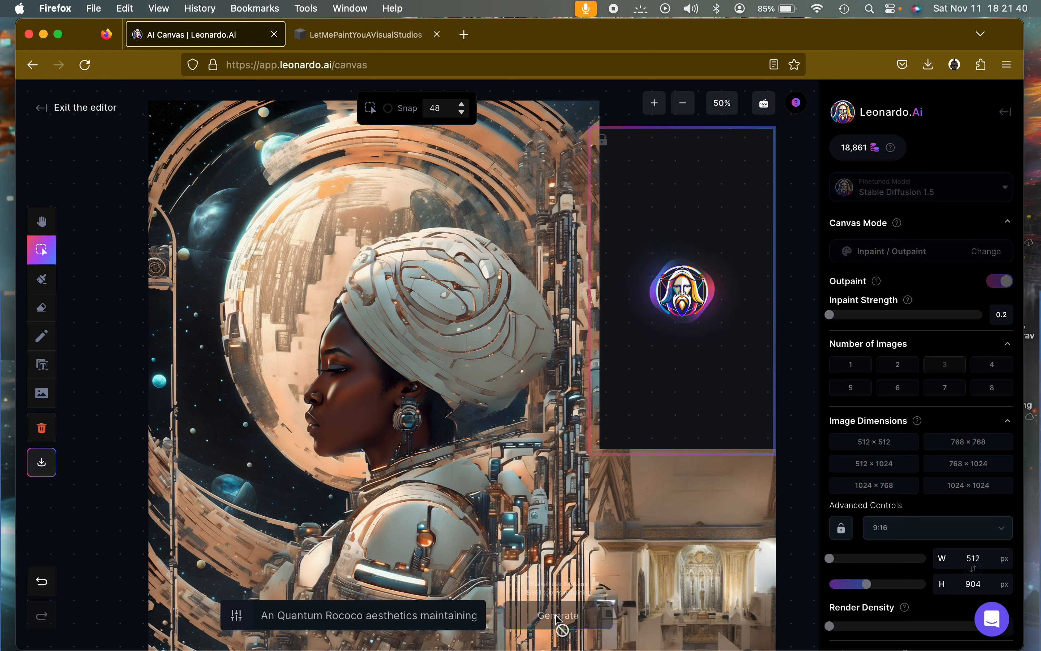
scroll(666, 315, up, 3)
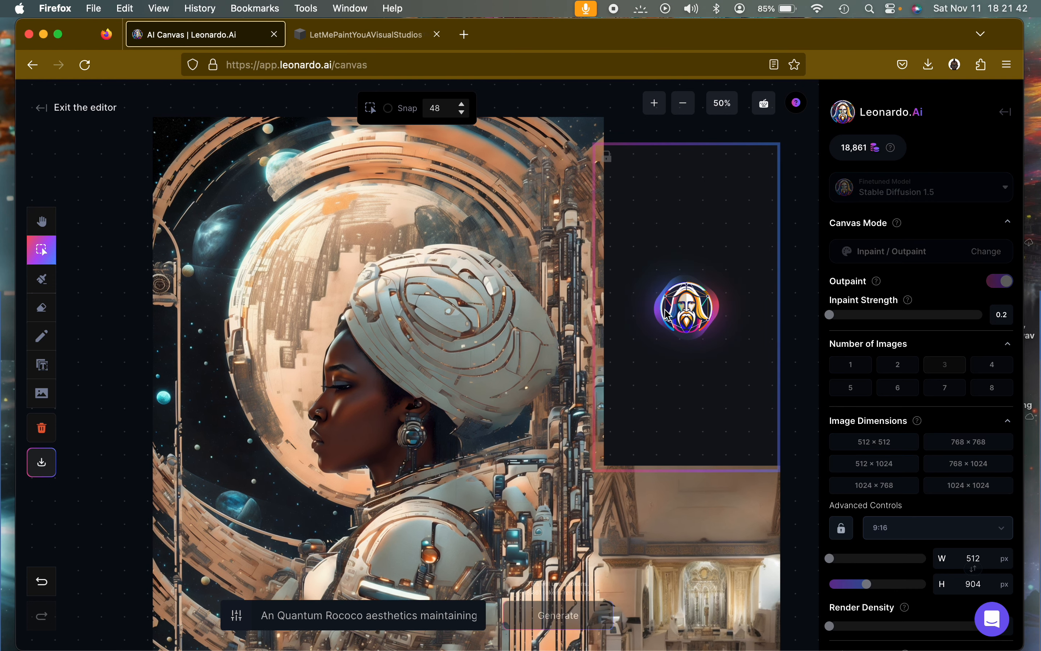
key(h)
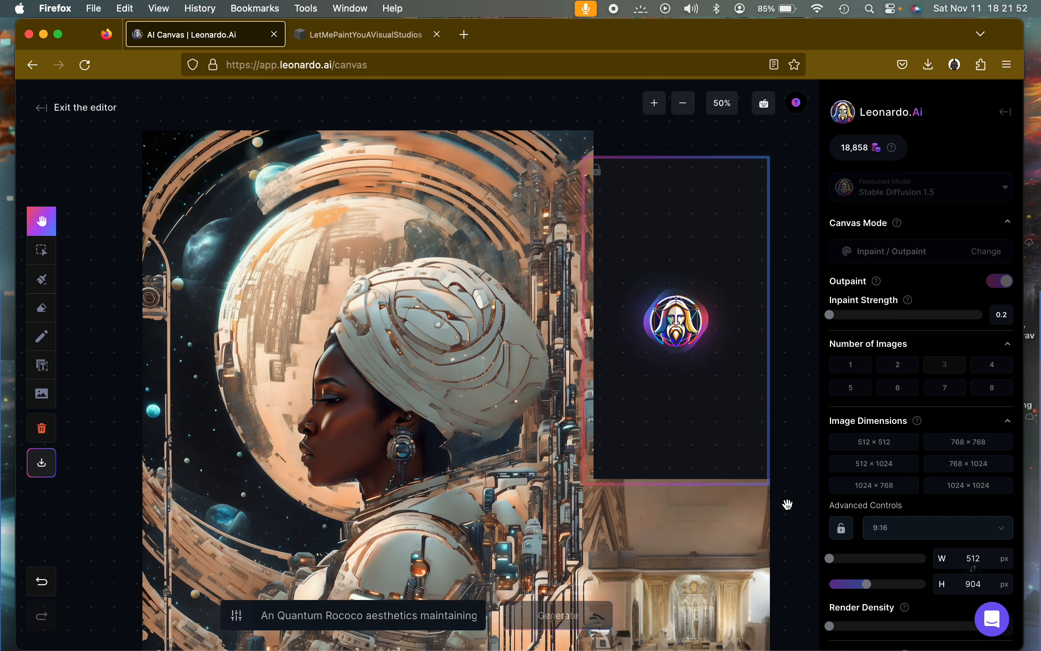
scroll(788, 504, down, 3)
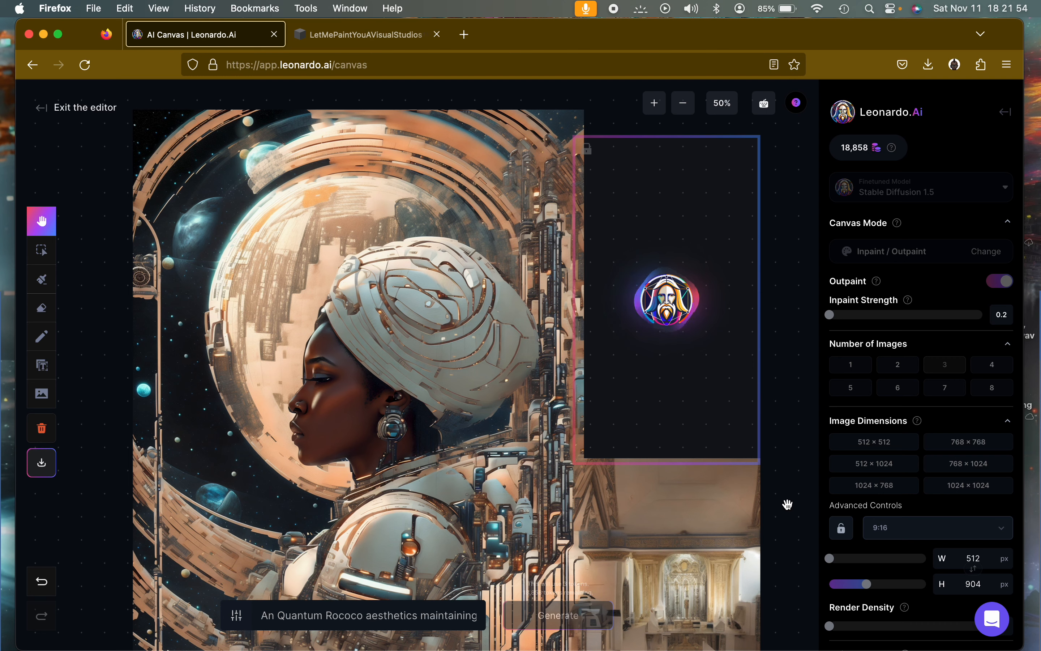
scroll(787, 504, down, 4)
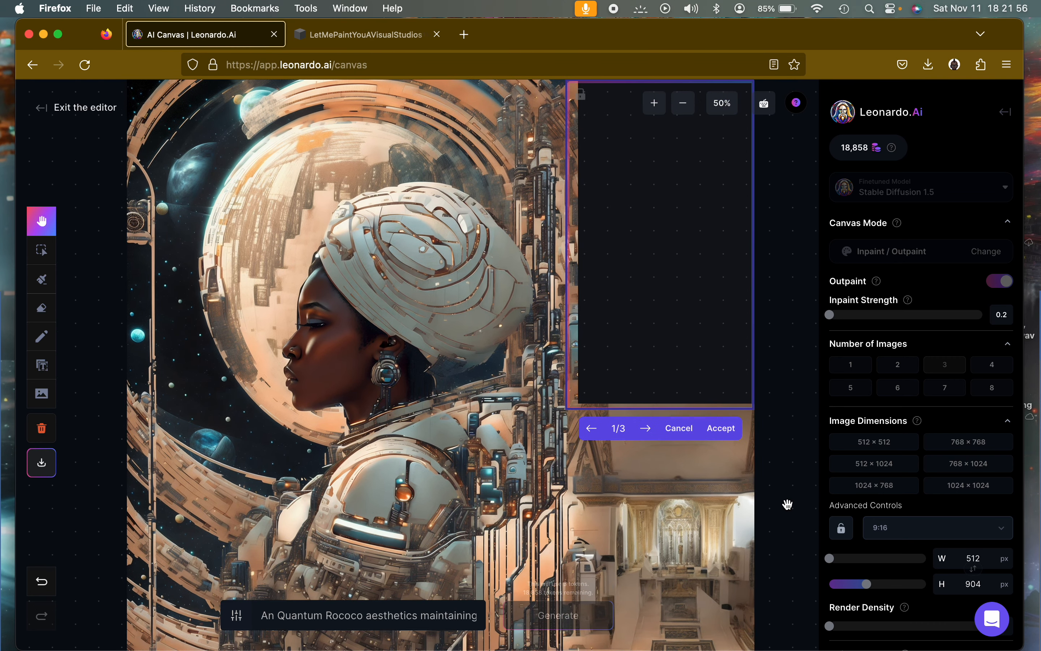
scroll(790, 397, up, 2)
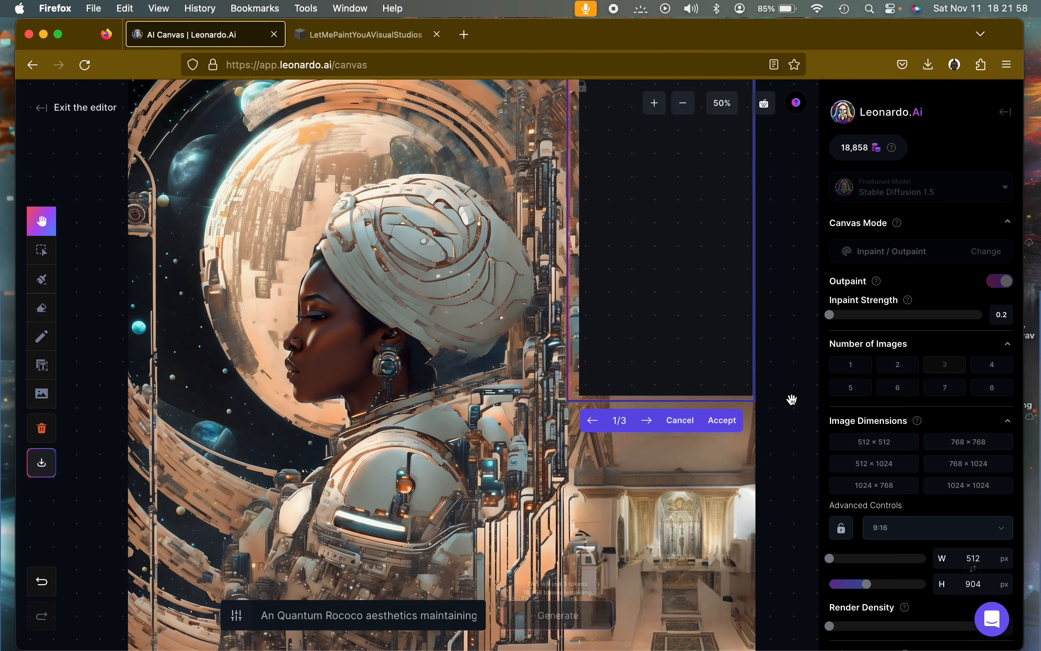
scroll(792, 399, up, 3)
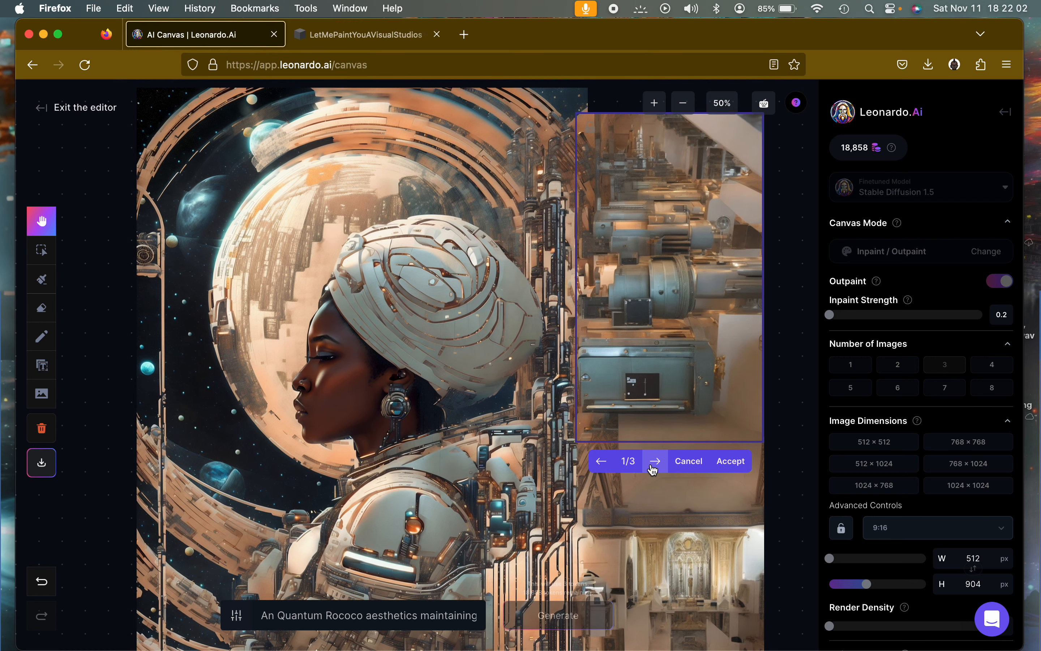
Compare the three outpaint variations and accept the third one, the hall with the arched ceiling.
click(654, 461)
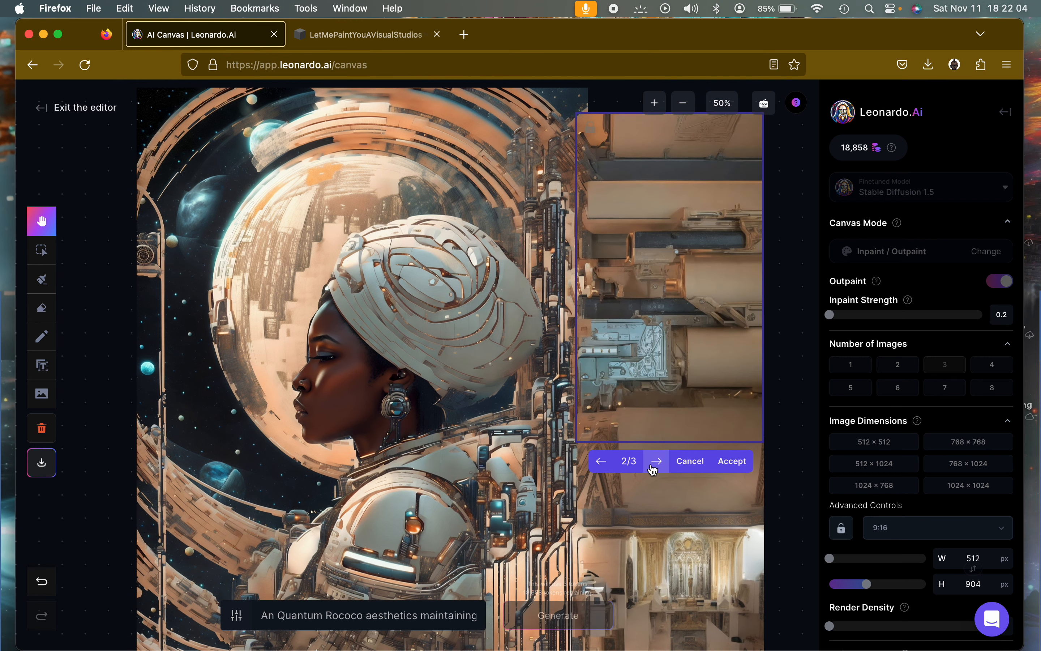
click(654, 461)
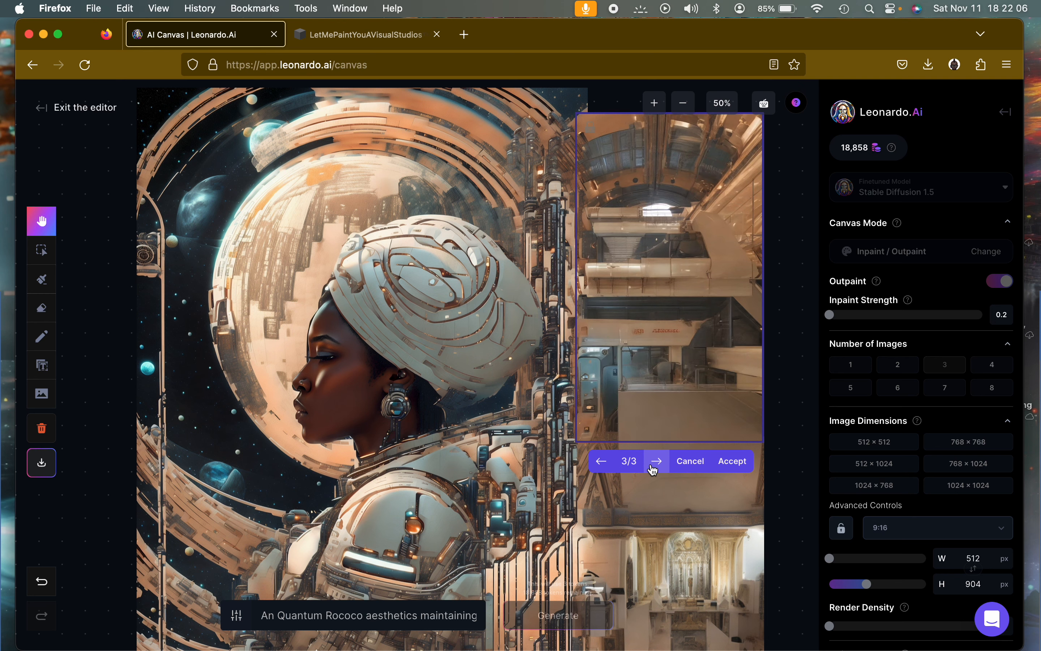
click(729, 461)
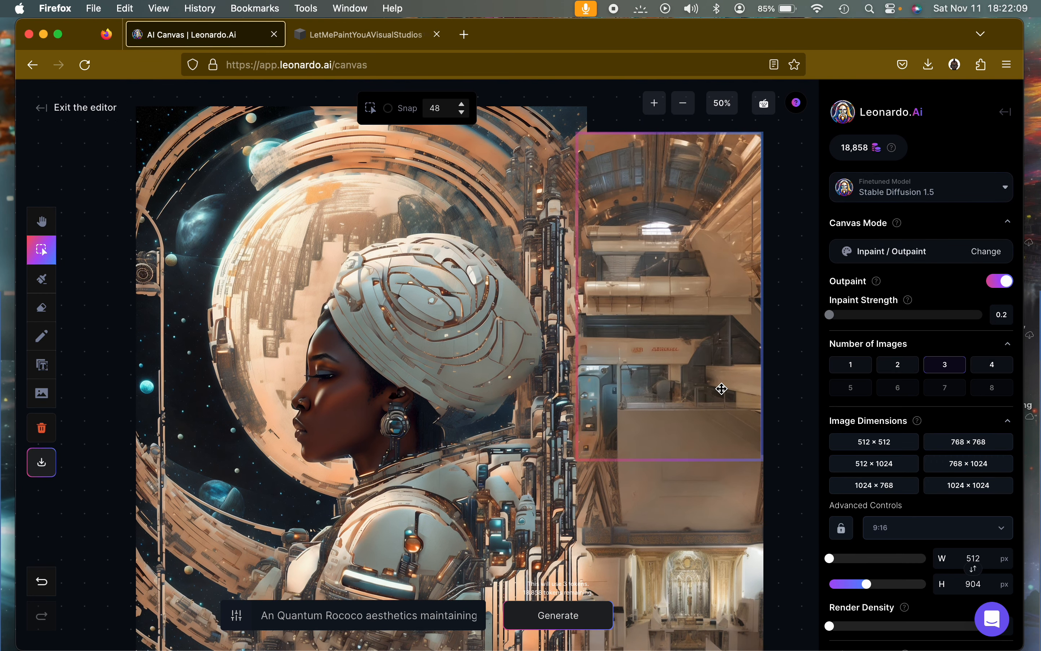
Move the generation frame up to align with the original image's top edge and generate three variations covering the remaining empty strip.
drag(721, 389, 722, 362)
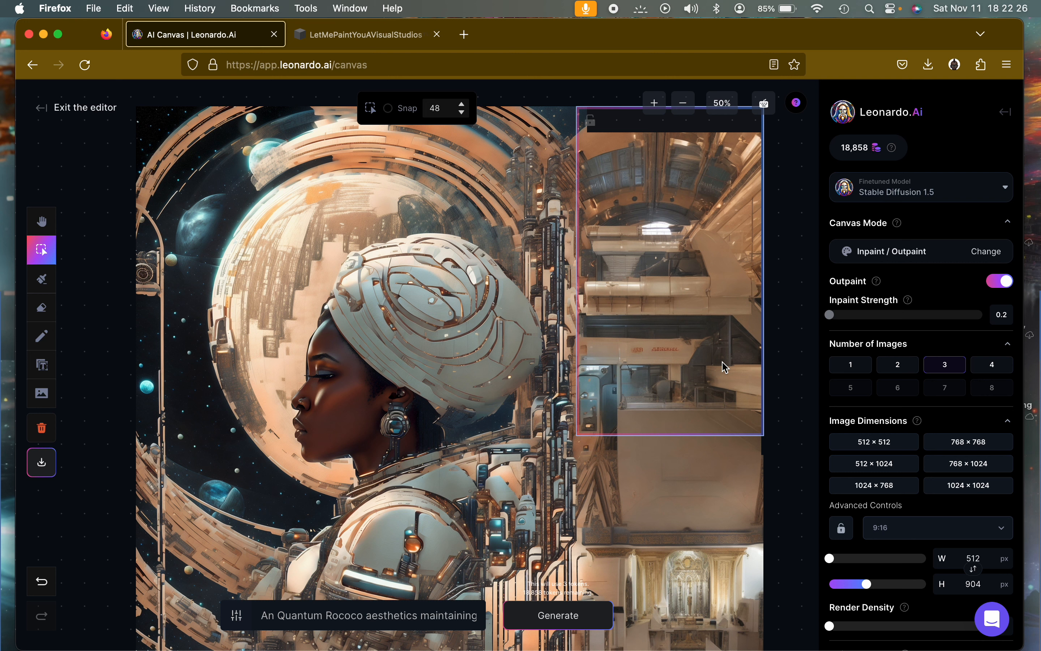
click(723, 363)
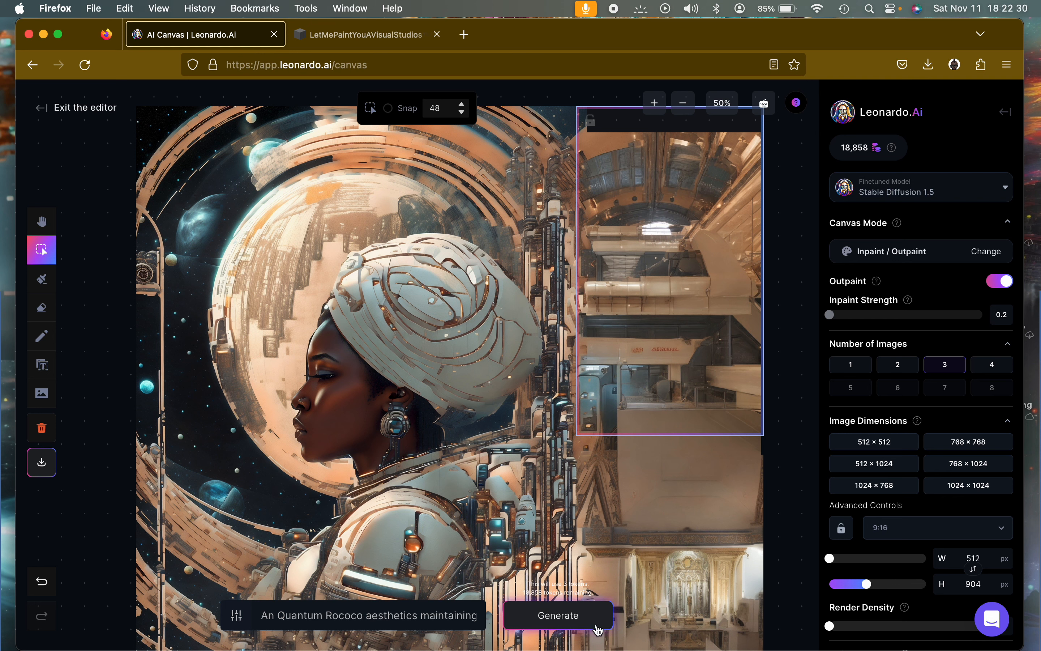
click(590, 629)
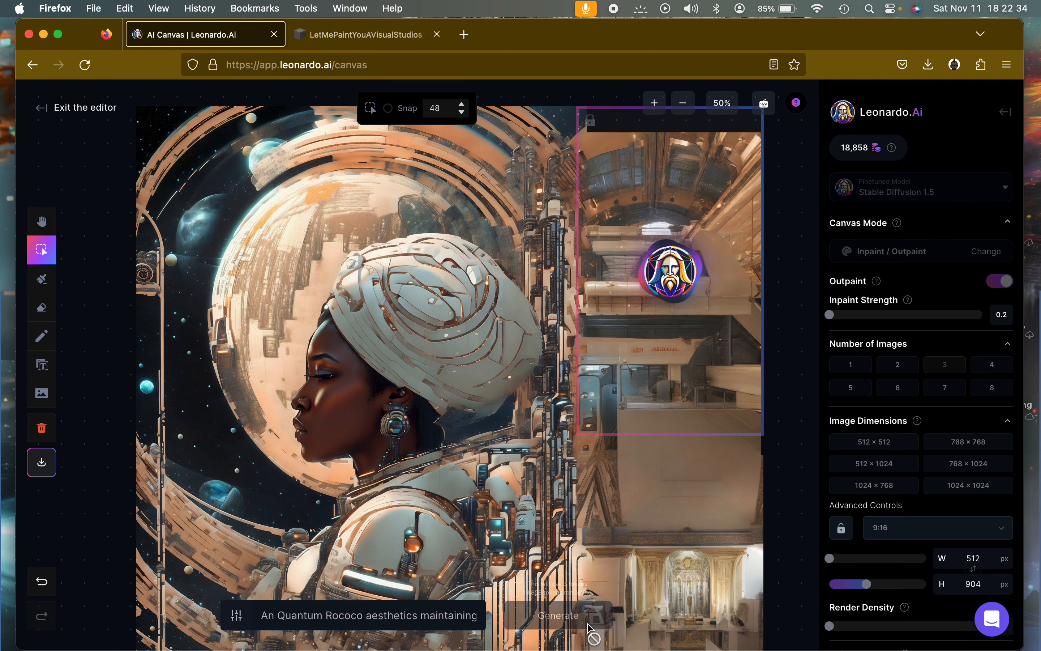
key(h)
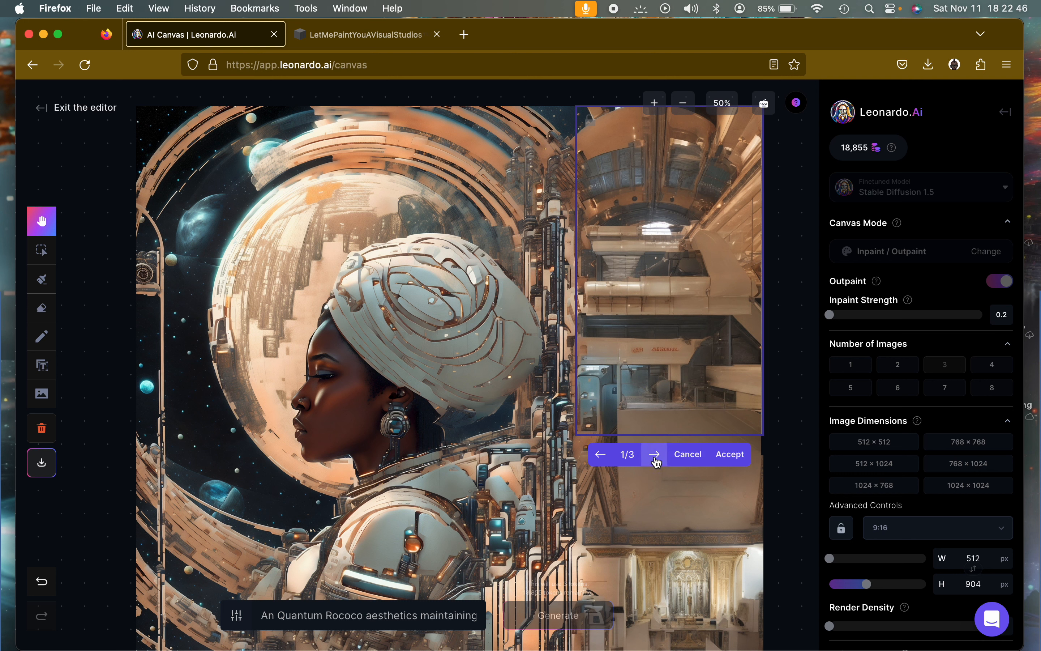
Compare the three variations for the strip above the arched ceiling and accept the second one.
click(655, 455)
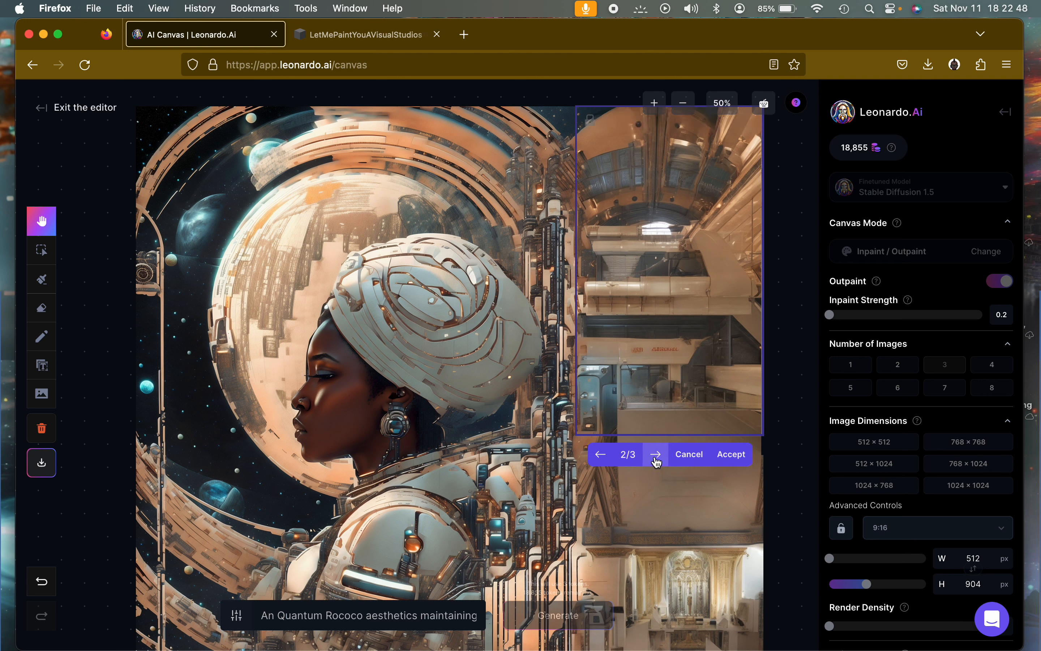
click(656, 459)
click(656, 459)
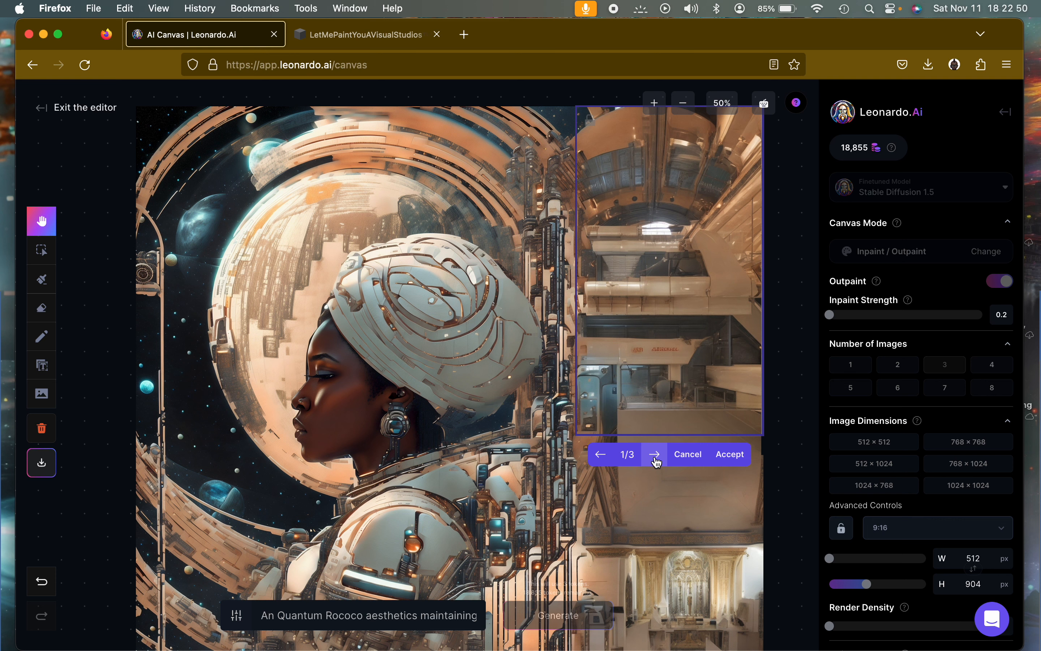
click(654, 455)
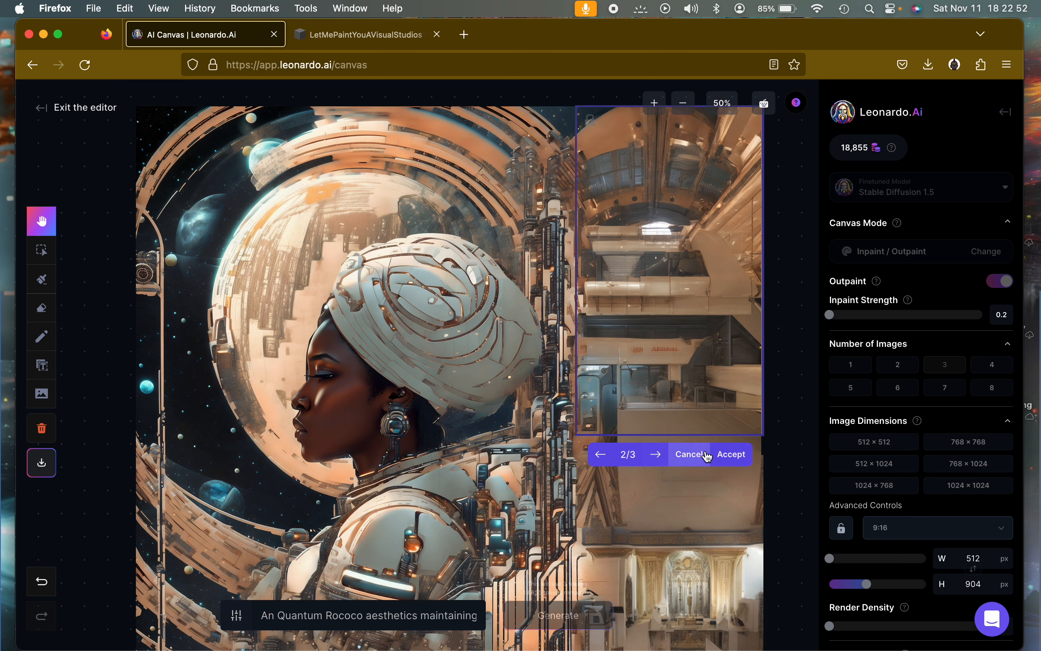
click(731, 454)
Move the generation frame slightly down over the arched-ceiling extension and generate three more variations.
click(738, 321)
drag(738, 320, 738, 343)
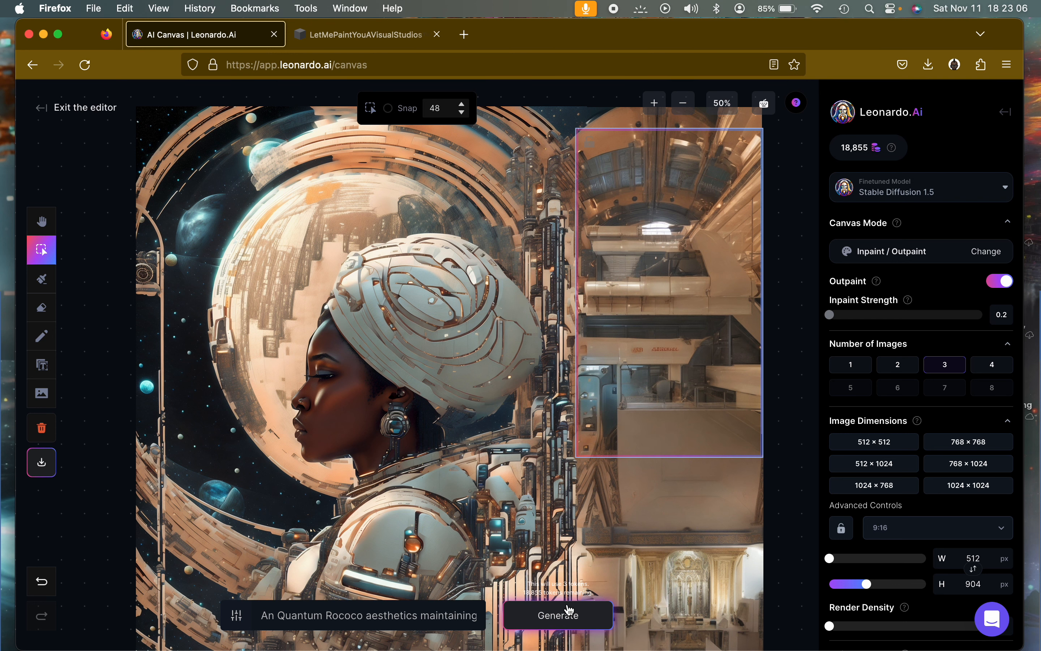
click(569, 614)
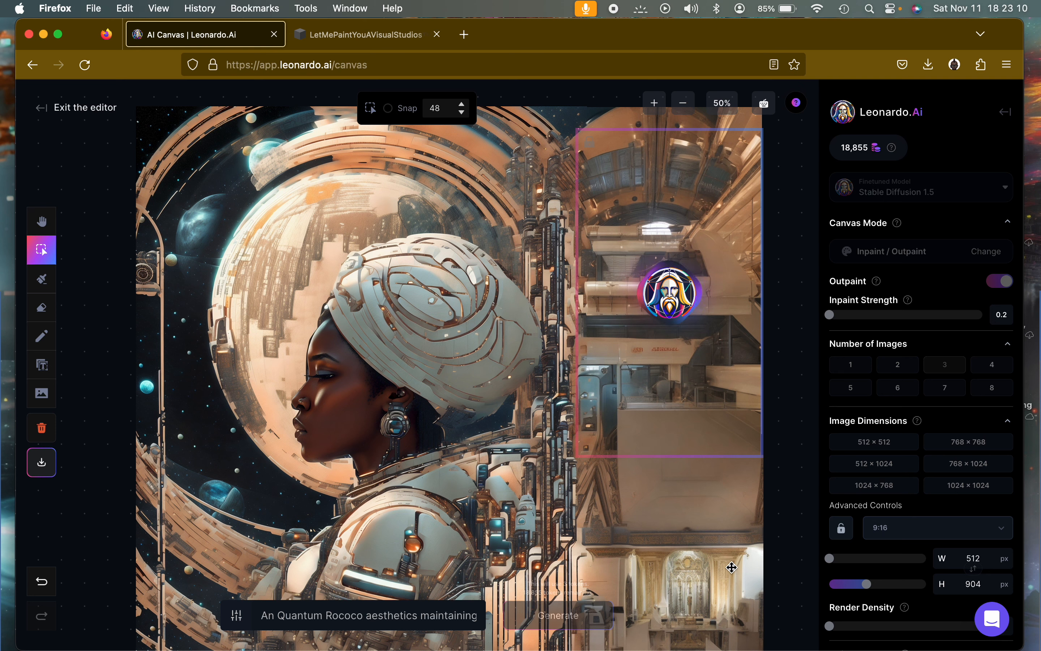
key(space)
scroll(789, 521, down, 1)
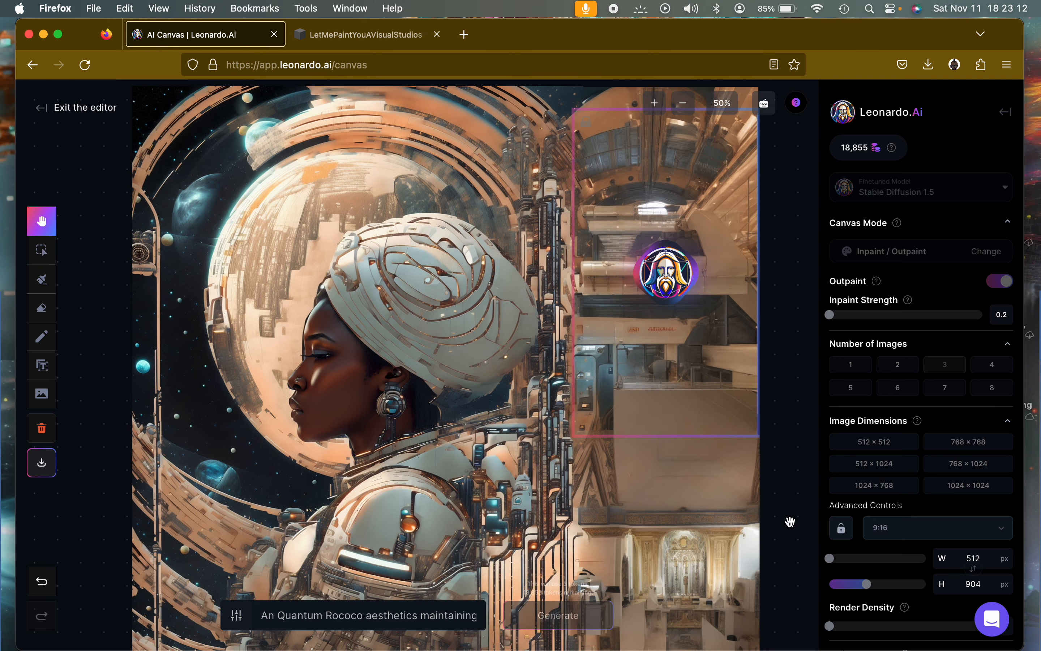
scroll(790, 522, down, 3)
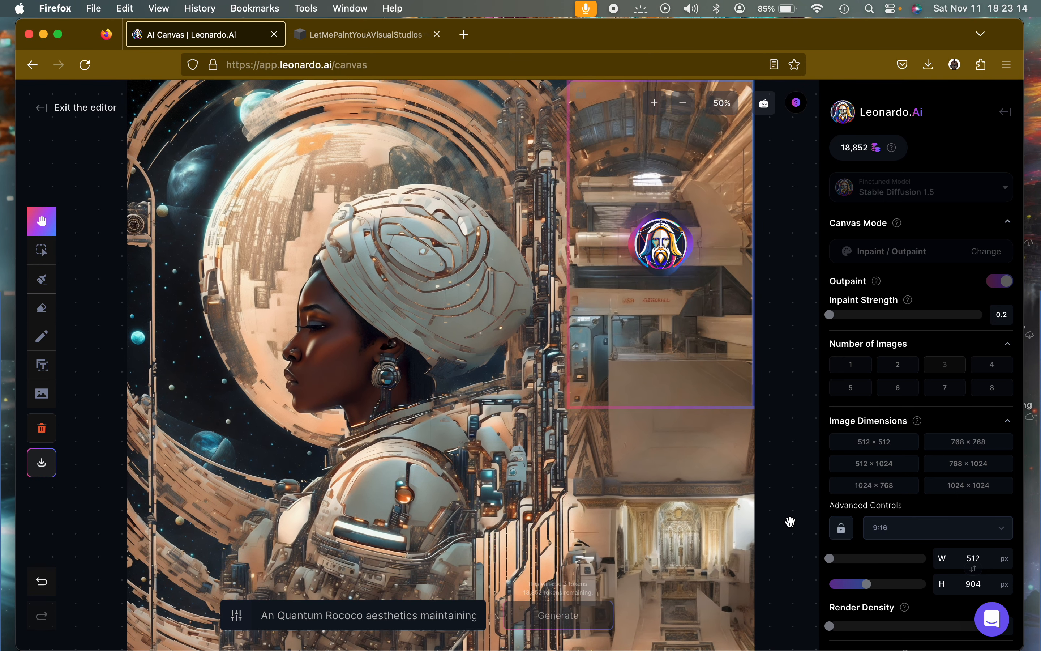
scroll(790, 521, down, 2)
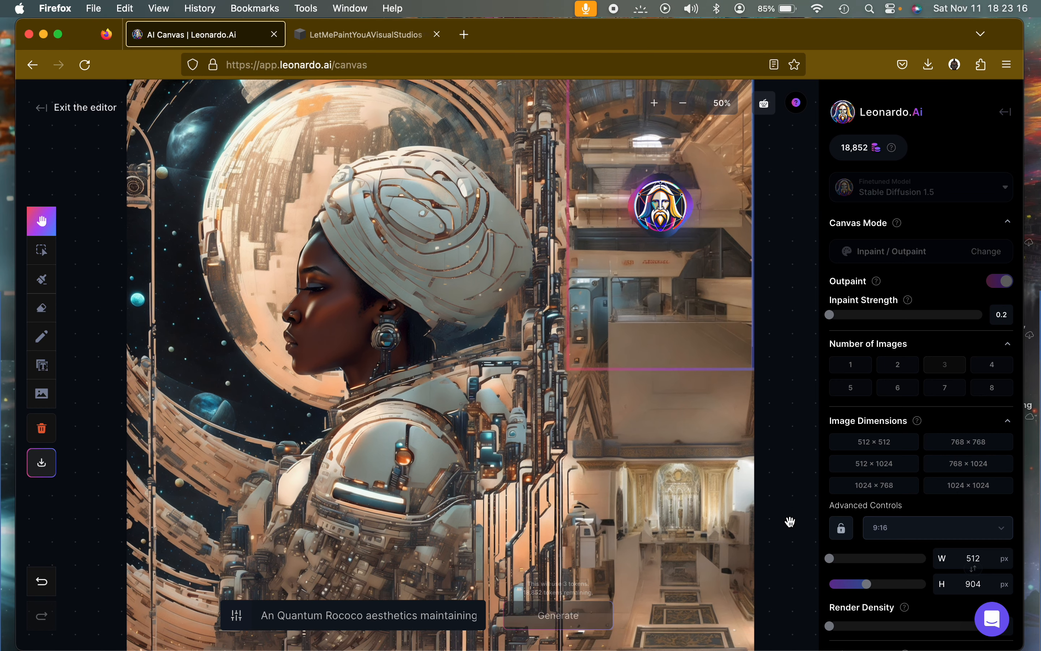
scroll(790, 521, down, 3)
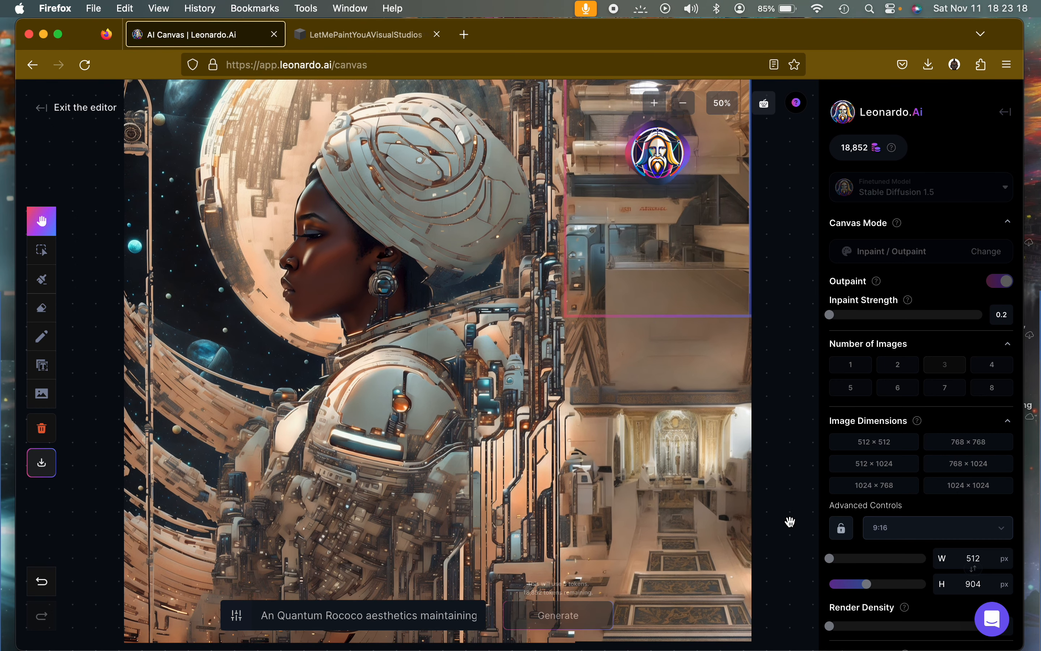
scroll(790, 522, down, 3)
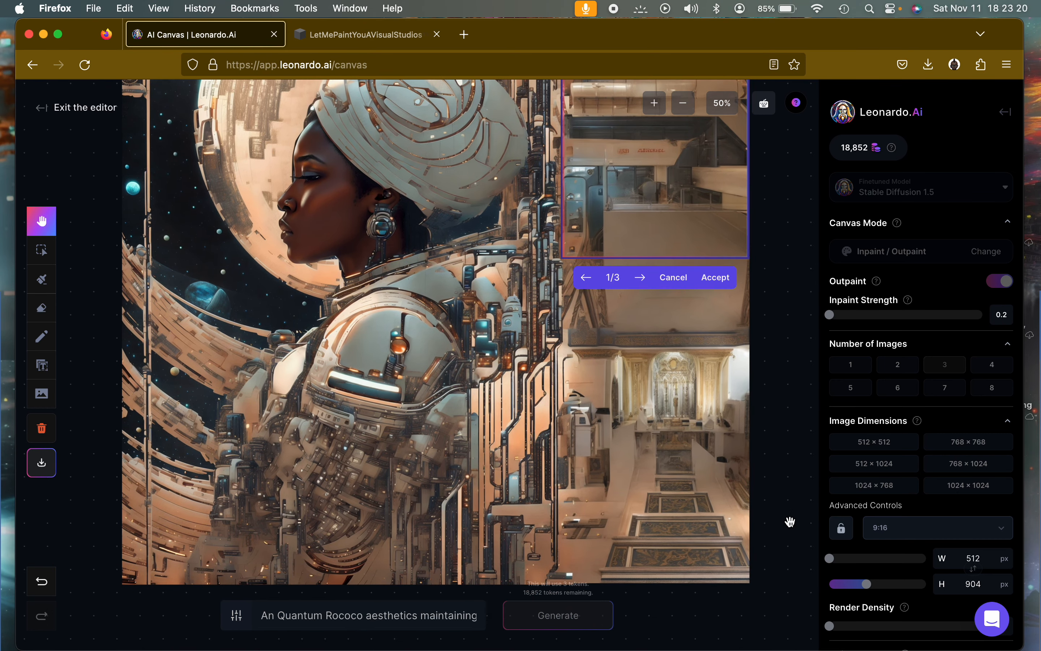
scroll(782, 500, down, 2)
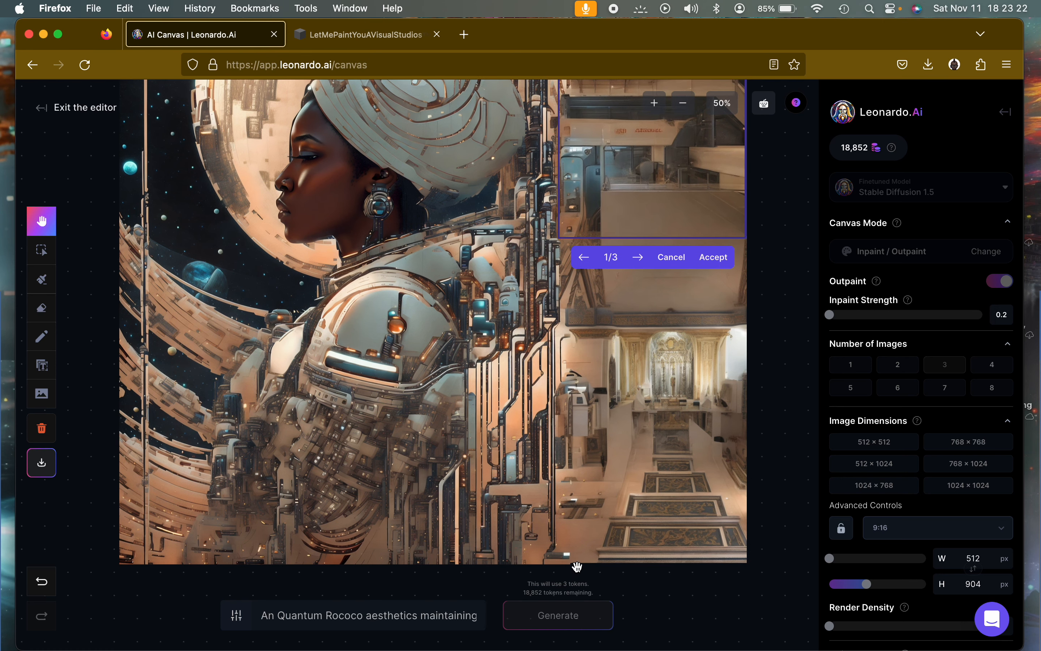
scroll(732, 512, up, 6)
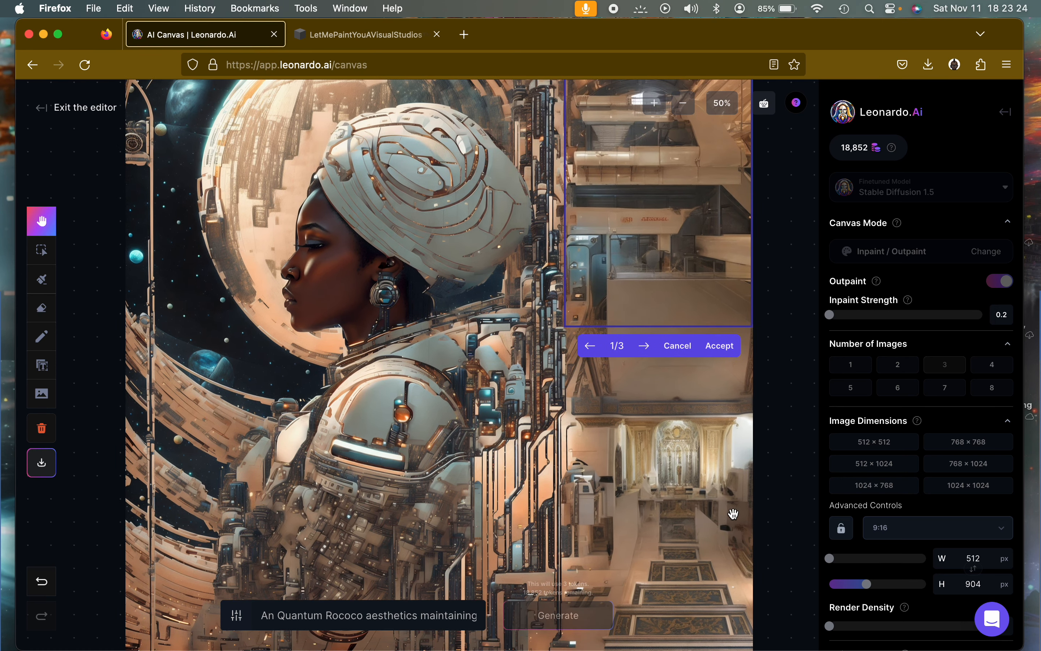
scroll(733, 513, up, 5)
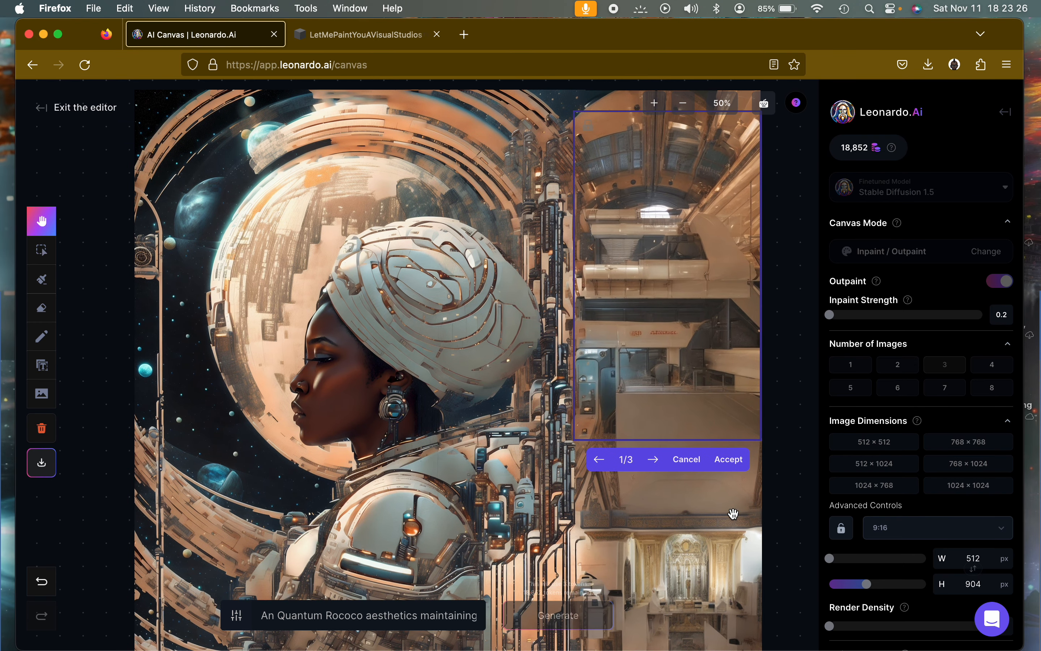
Compare the three new variations, accept one, and shift the generation frame down and left over the seam with the original image.
click(655, 467)
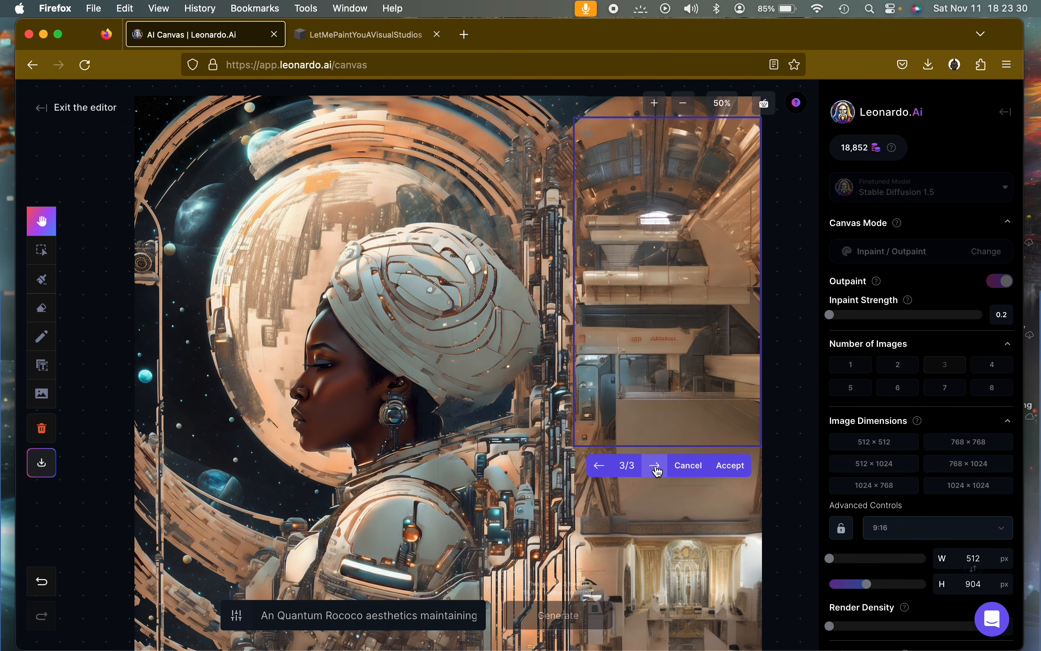
click(656, 467)
click(655, 467)
click(729, 465)
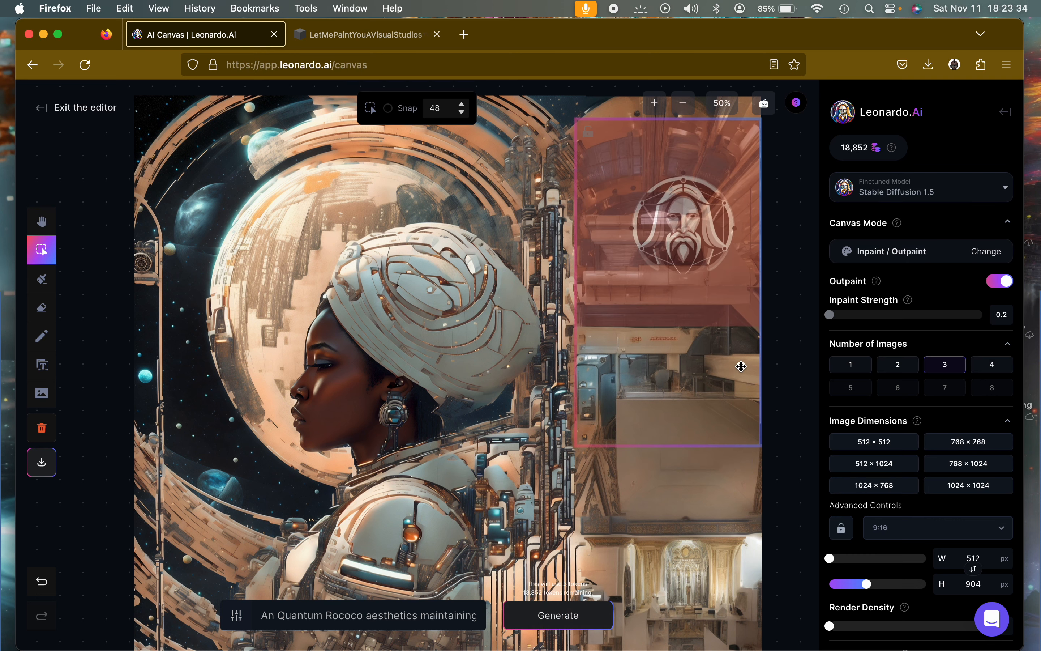
drag(741, 365, 680, 446)
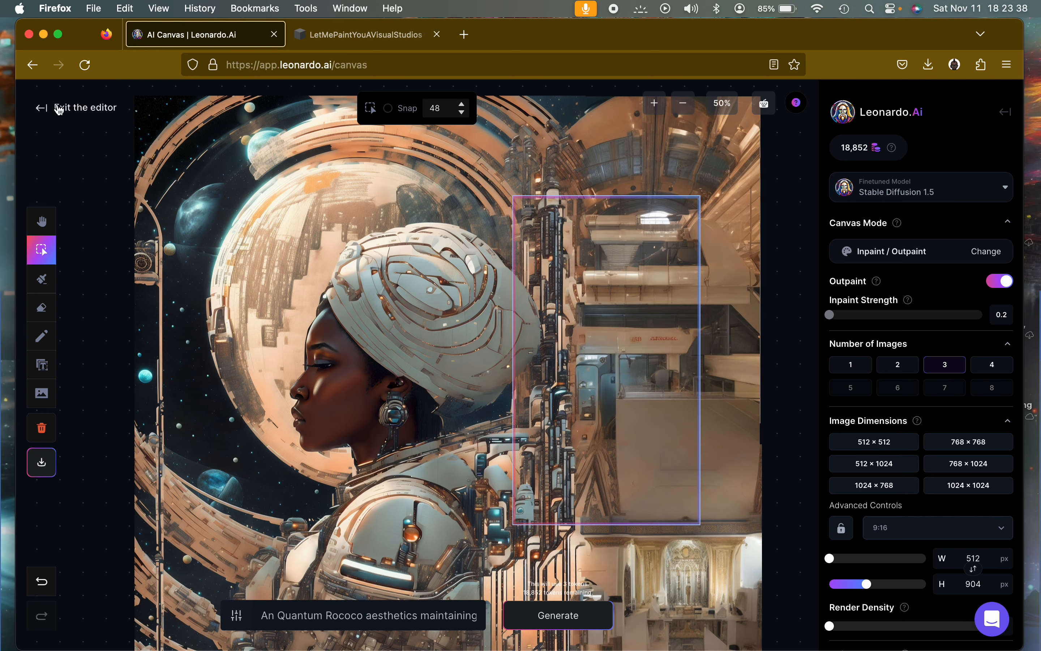
Exit the canvas editor, open AI Image Generation, and inspect the newest generation's first Ebony Persian woman image enlarged.
click(59, 111)
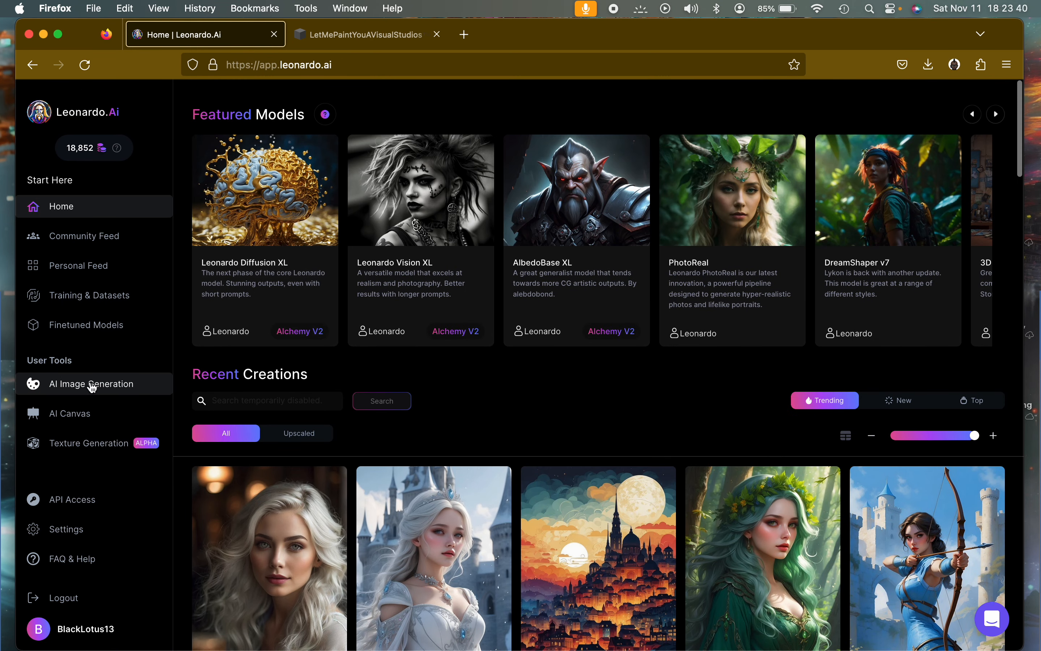
click(92, 384)
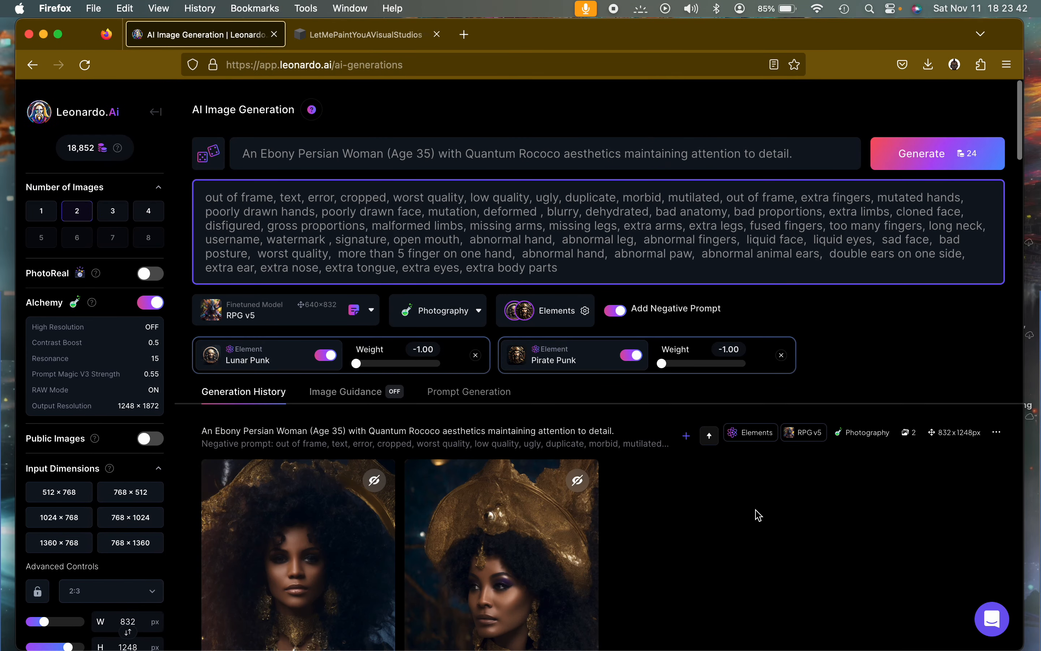
scroll(758, 515, down, 5)
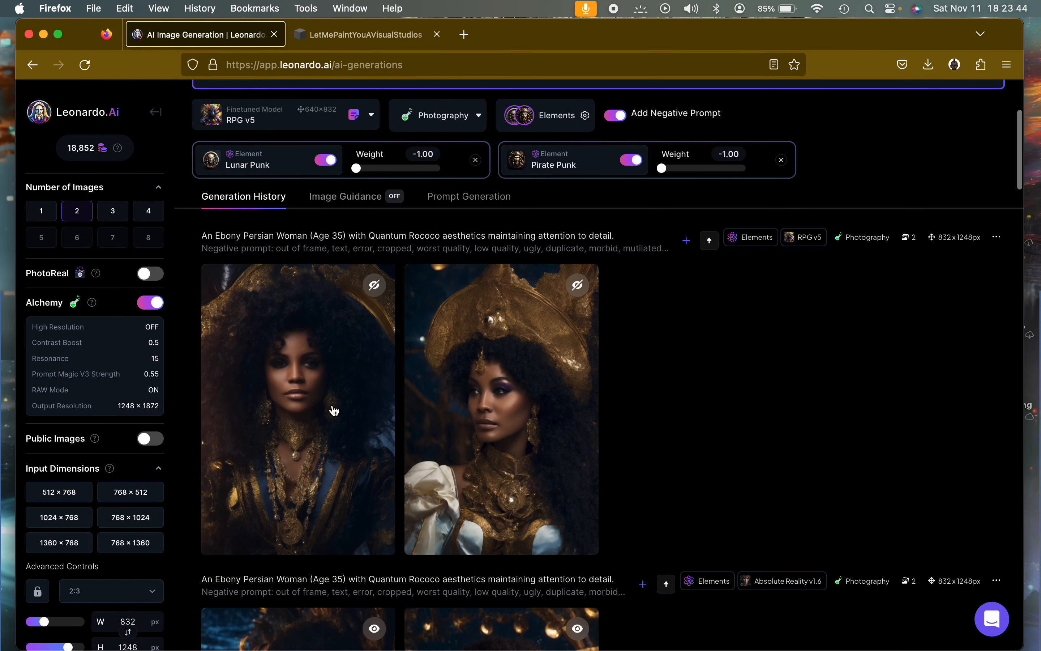
click(276, 353)
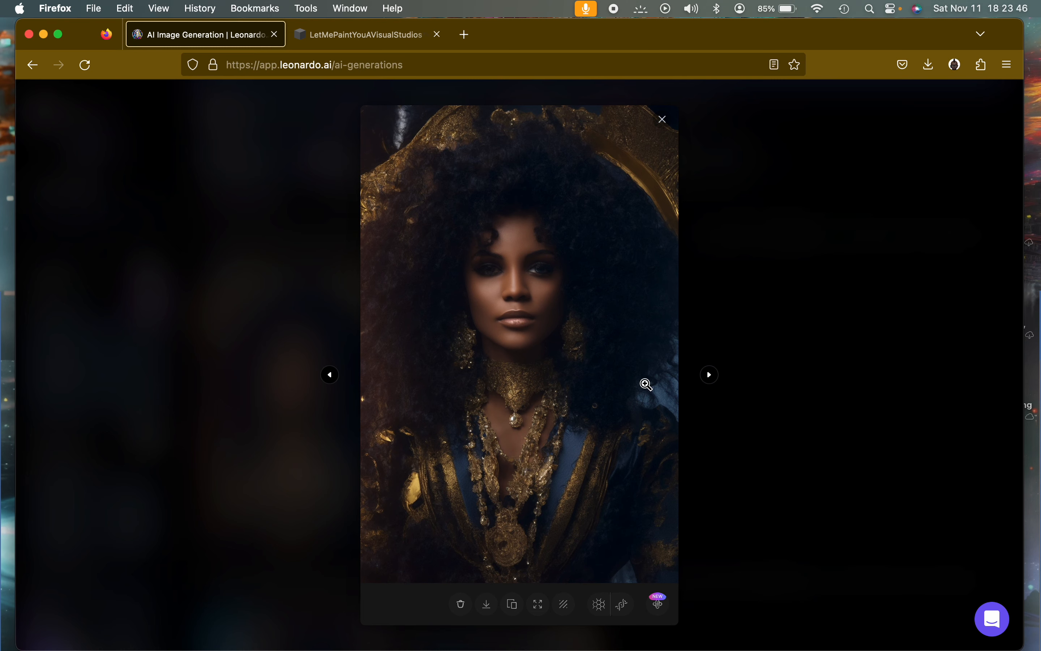
click(629, 366)
scroll(625, 411, down, 10)
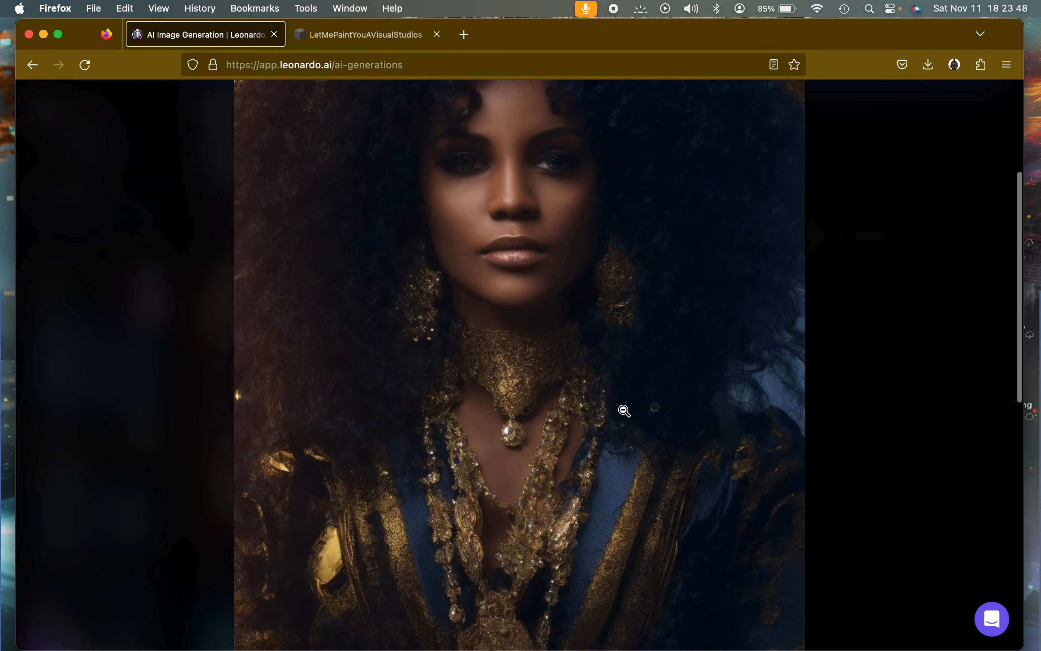
Finish inspecting the first enlarged image, examine the second image with the golden headdress at full size, and close the viewer.
scroll(625, 411, up, 2)
scroll(624, 412, up, 4)
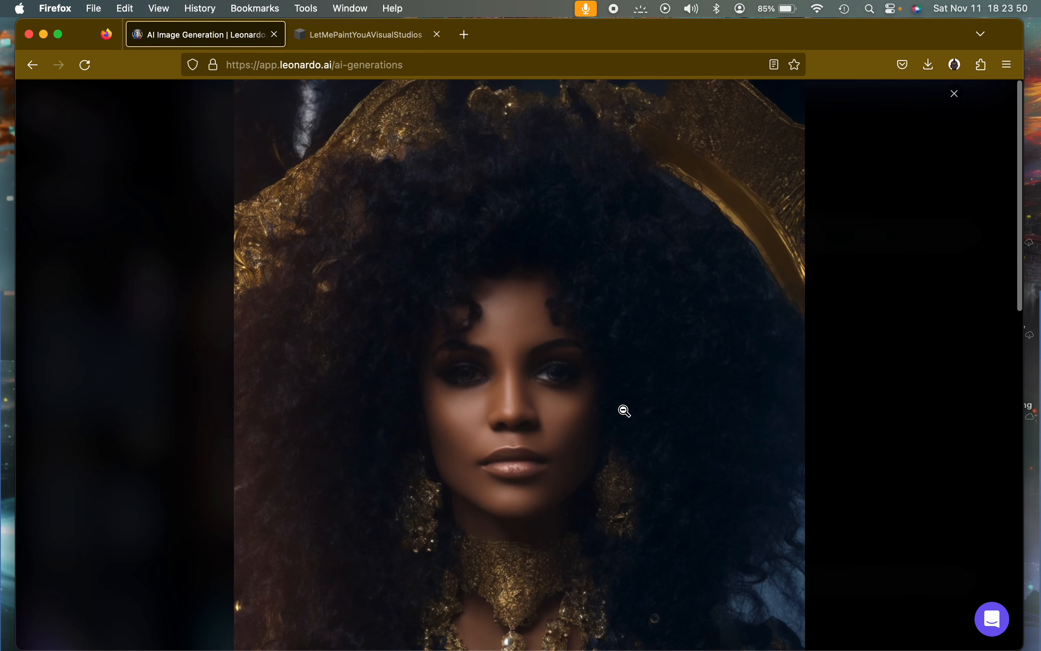
click(622, 414)
click(707, 385)
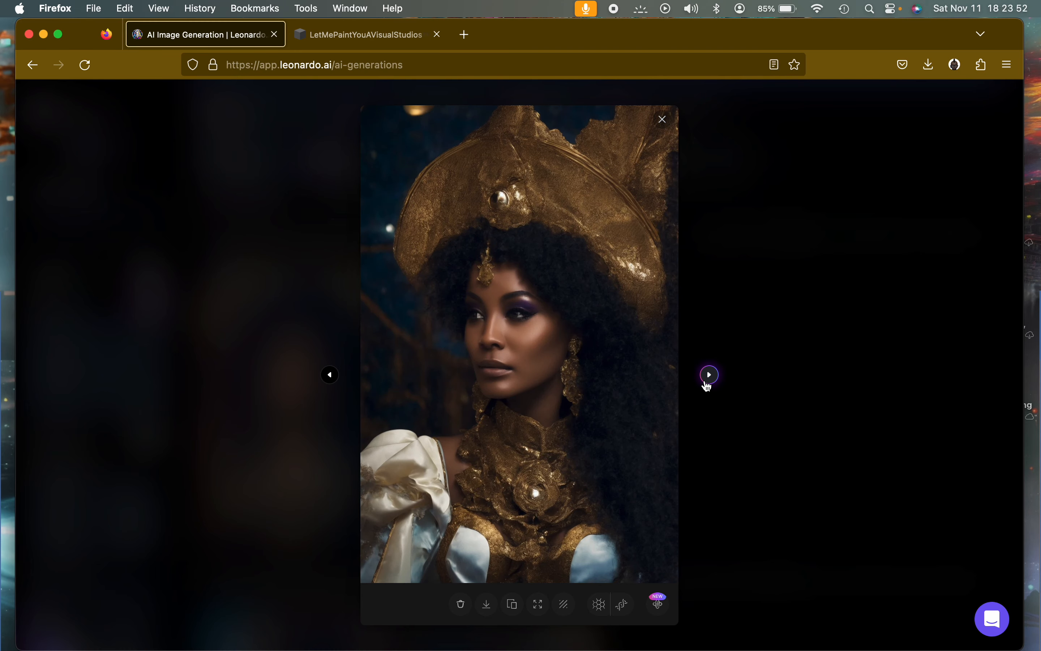
click(553, 332)
scroll(553, 332, down, 10)
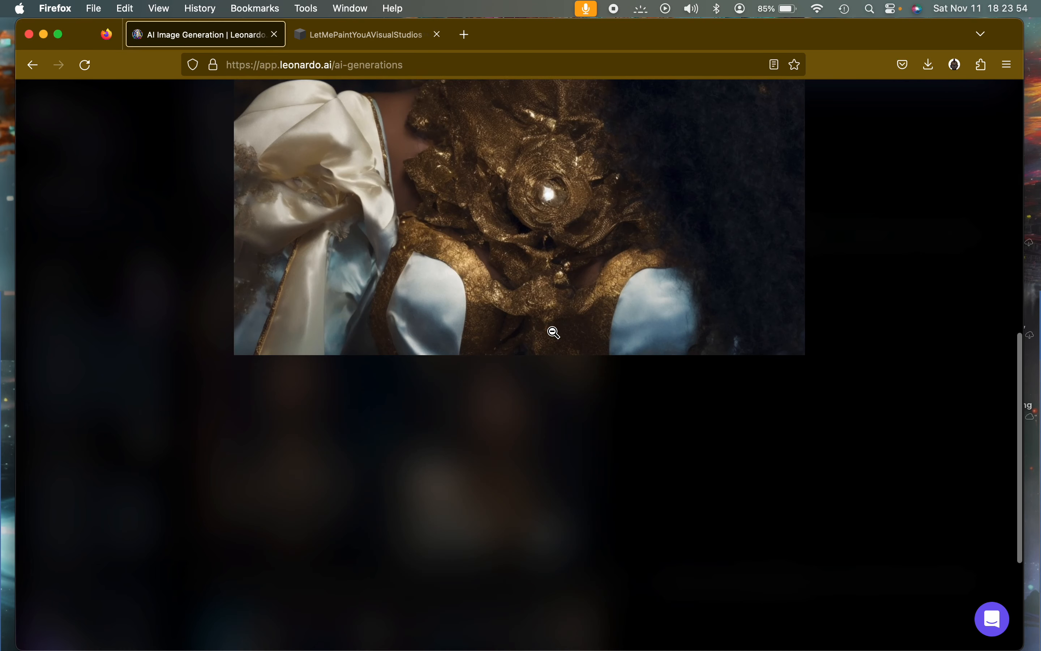
scroll(553, 332, up, 10)
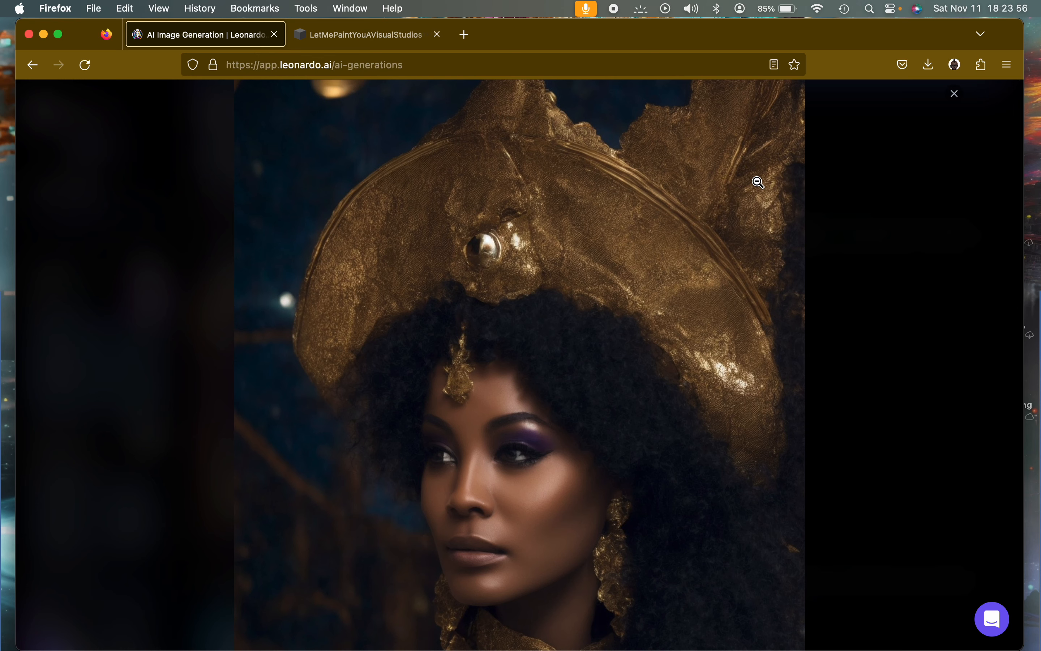
click(955, 95)
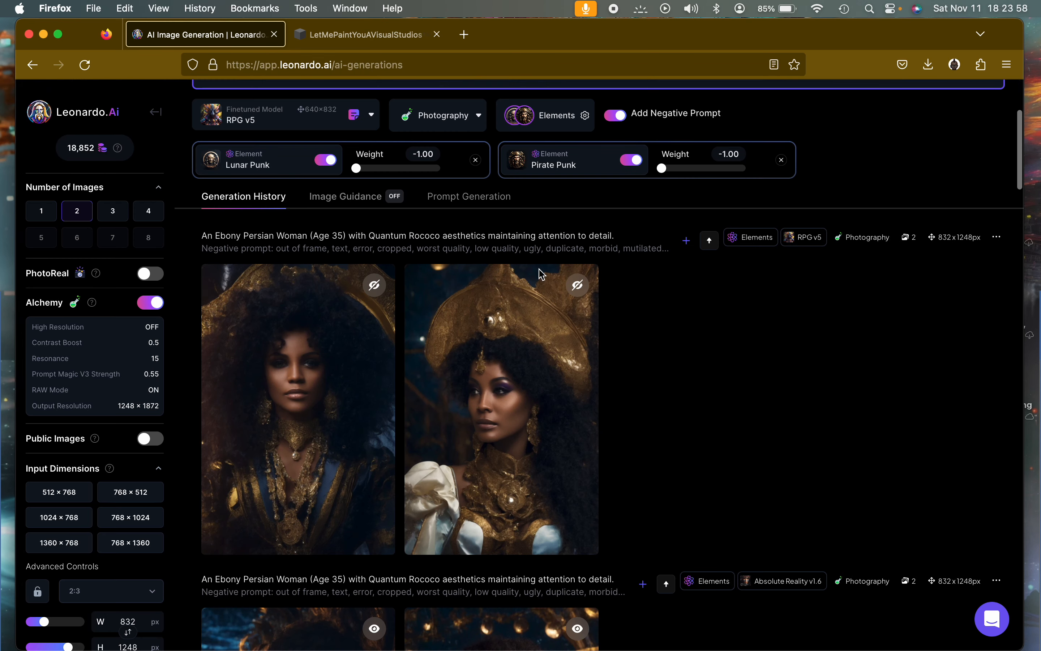
Set the Lunar Punk and Pirate Punk element weights to -0.90 and generate two images.
scroll(490, 296, up, 2)
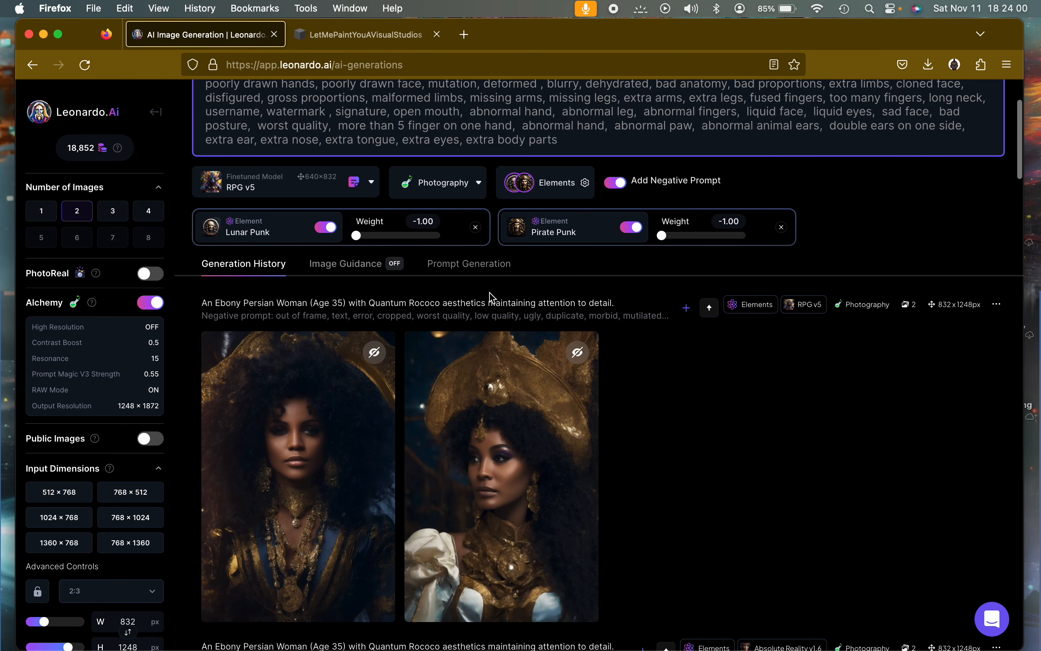
click(358, 237)
drag(358, 237, 360, 236)
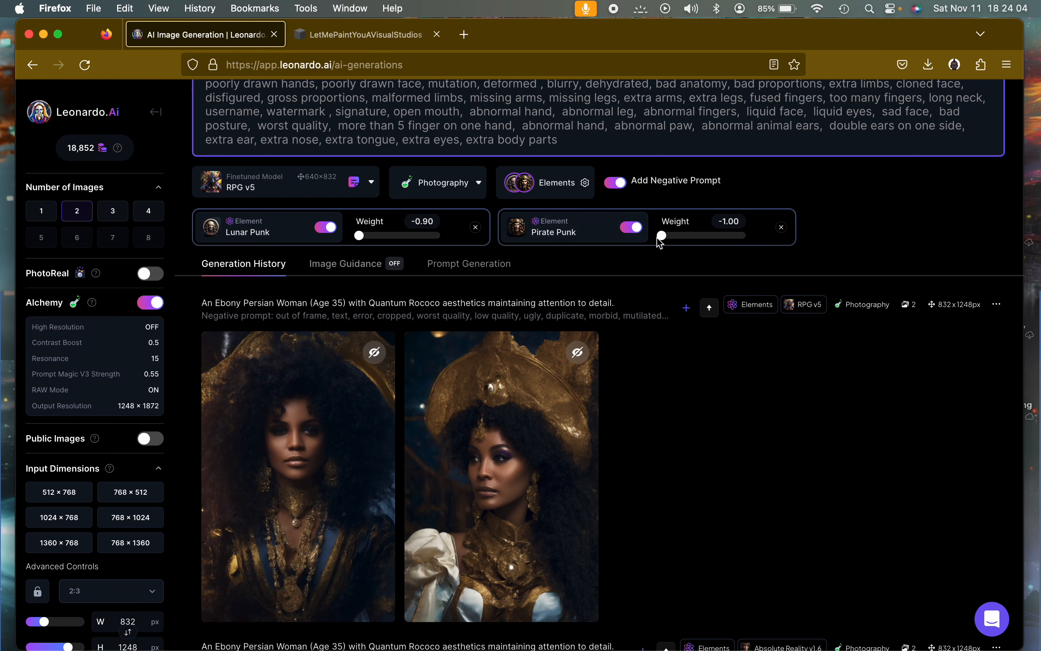
scroll(840, 221, up, 3)
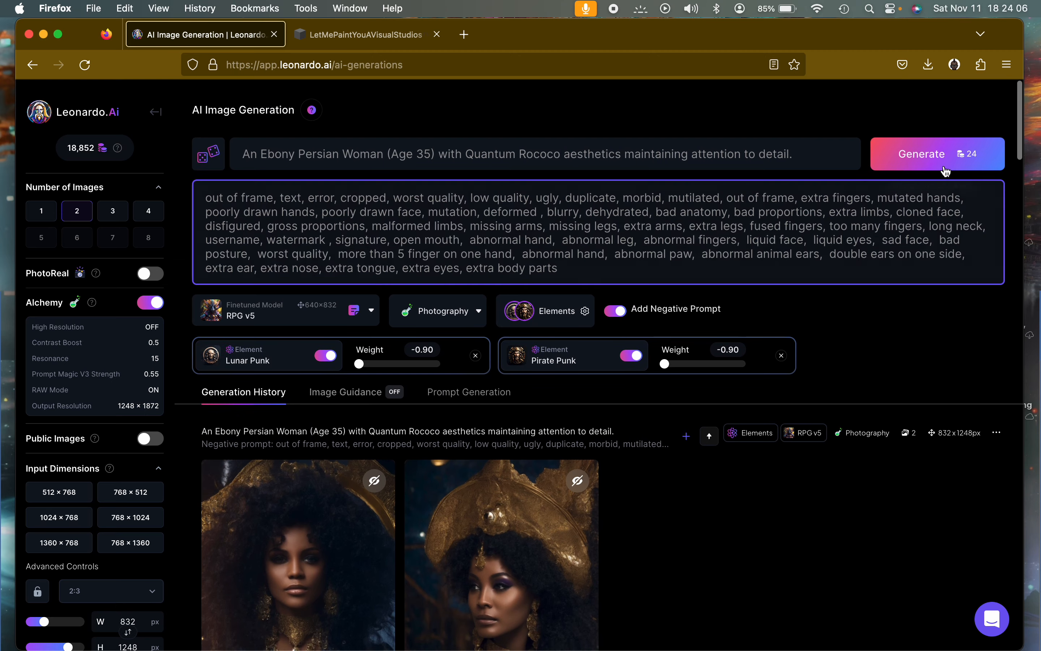
click(972, 153)
Set the Lunar Punk and Pirate Punk element weights to -0.80 and generate two more images.
click(365, 364)
click(365, 363)
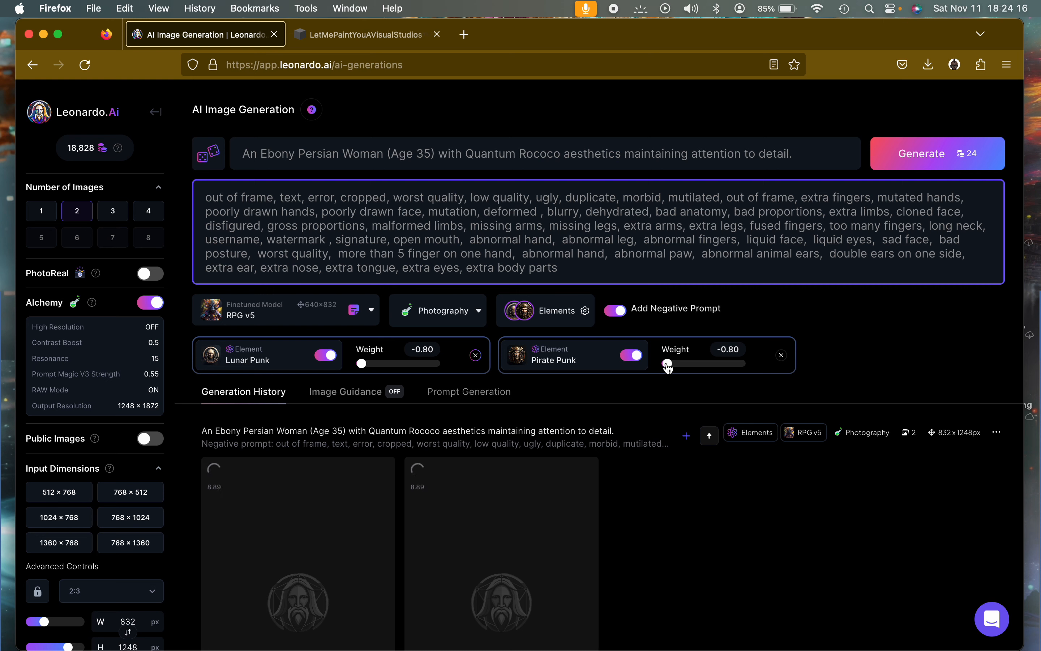
click(901, 166)
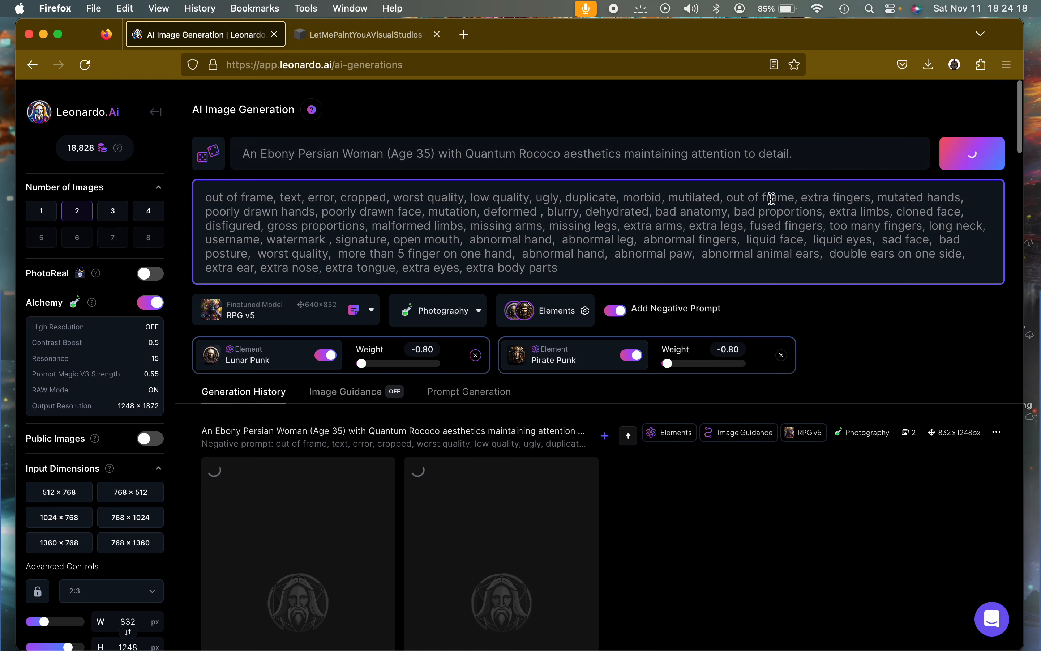
Set both the Lunar Punk and Pirate Punk weights to -0.70 and start another two-image generation.
click(364, 367)
click(365, 364)
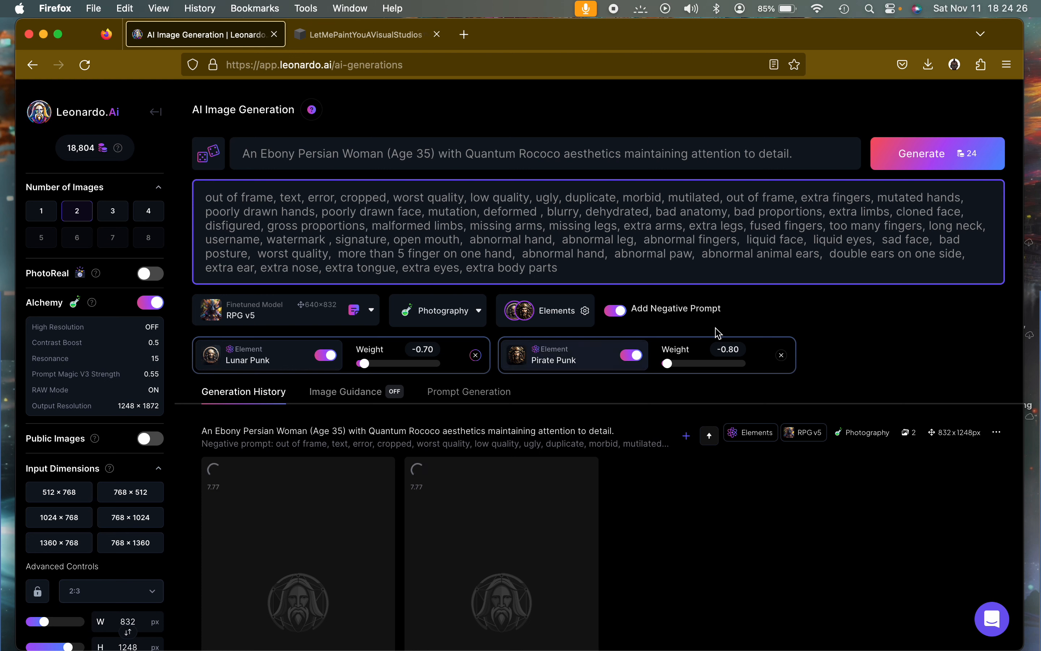
click(670, 363)
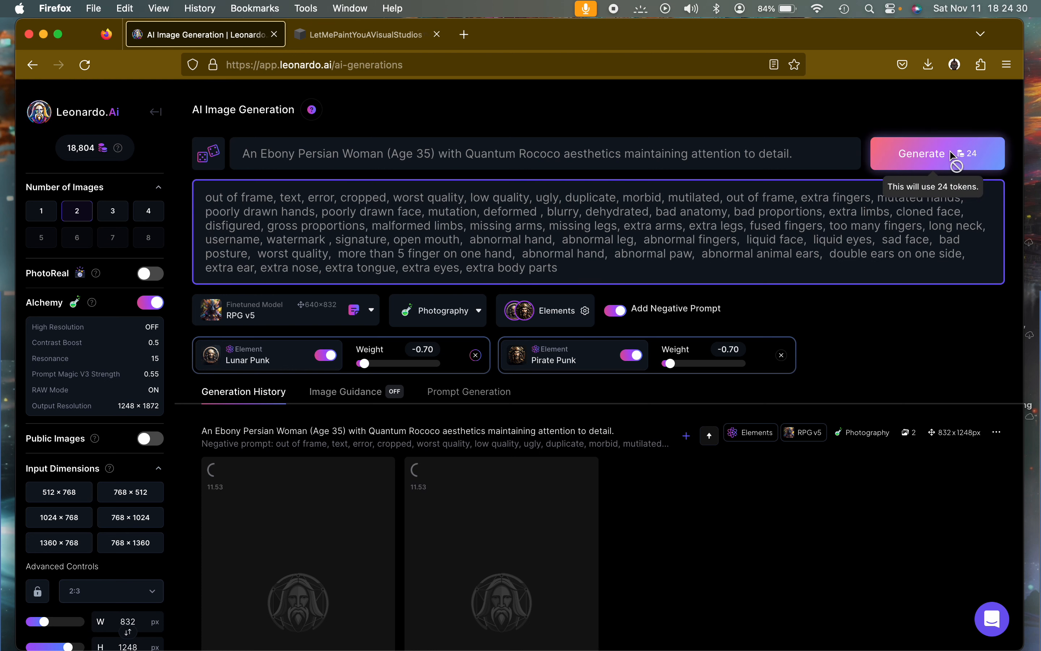
click(903, 153)
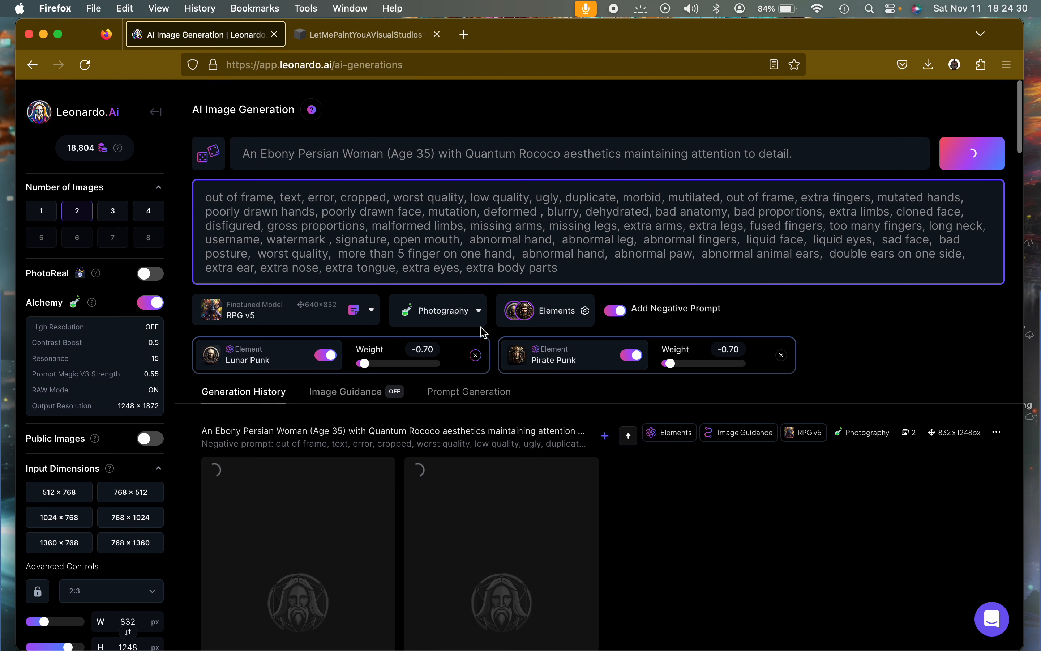
Set both element weights, Lunar Punk and Pirate Punk, to -0.60 and generate another pair of images.
click(366, 364)
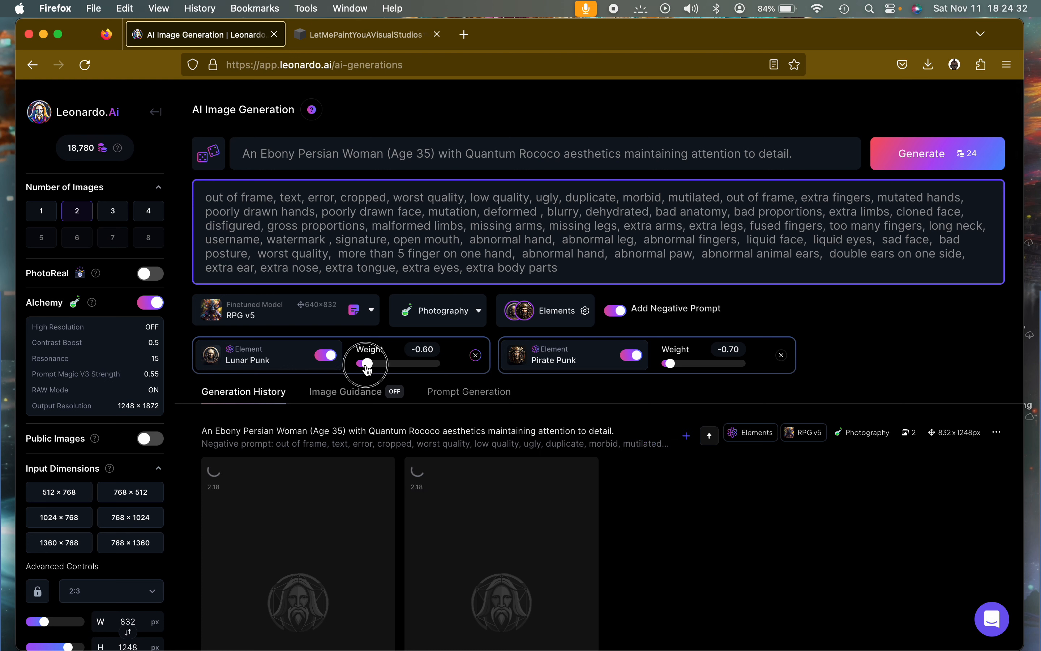
click(672, 363)
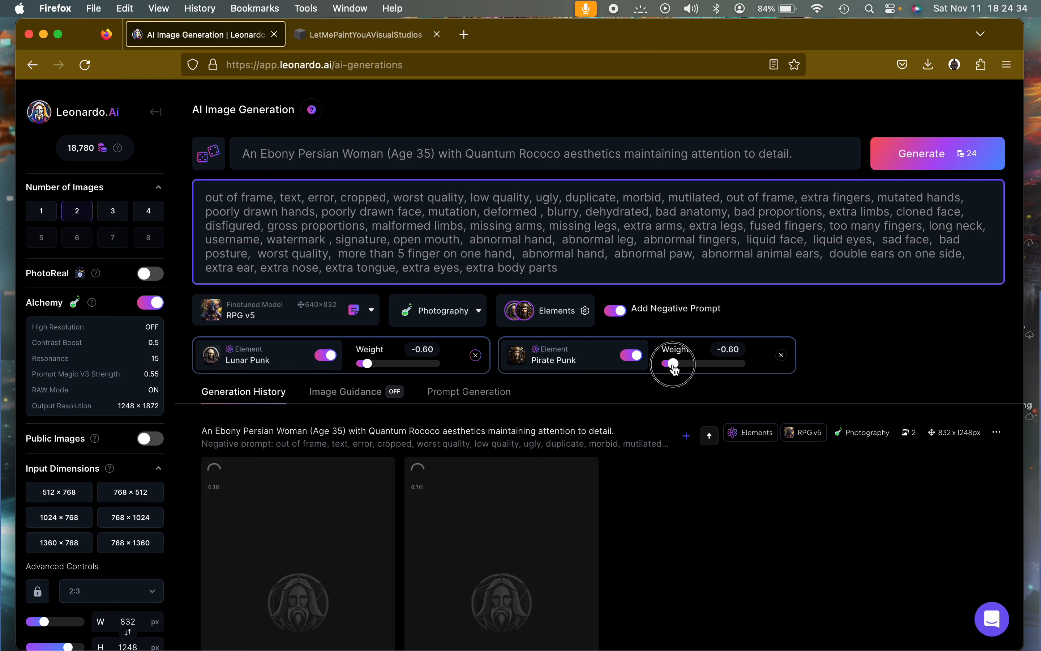
click(923, 166)
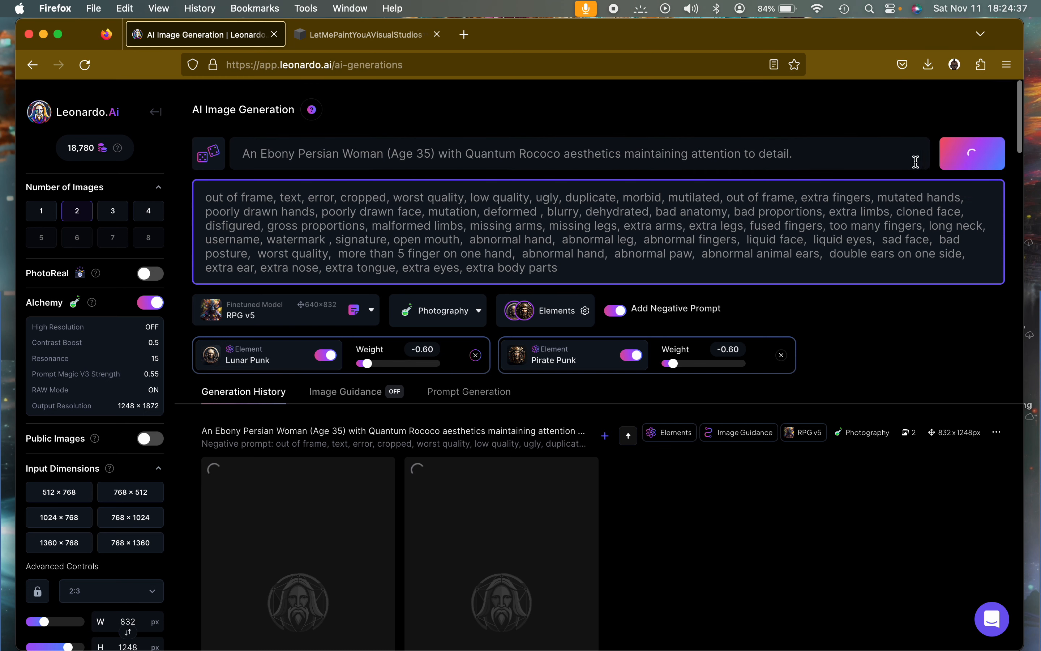
Set the Lunar Punk and Pirate Punk weights to -0.50 and generate two images with the same prompt.
click(369, 364)
click(676, 365)
click(679, 365)
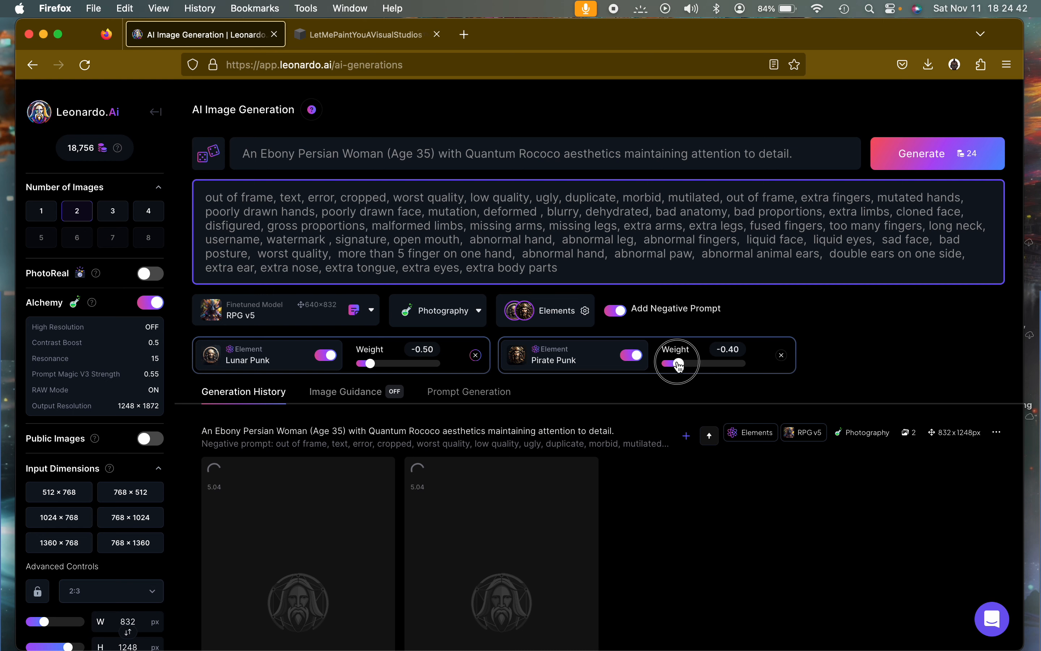
click(674, 365)
click(906, 163)
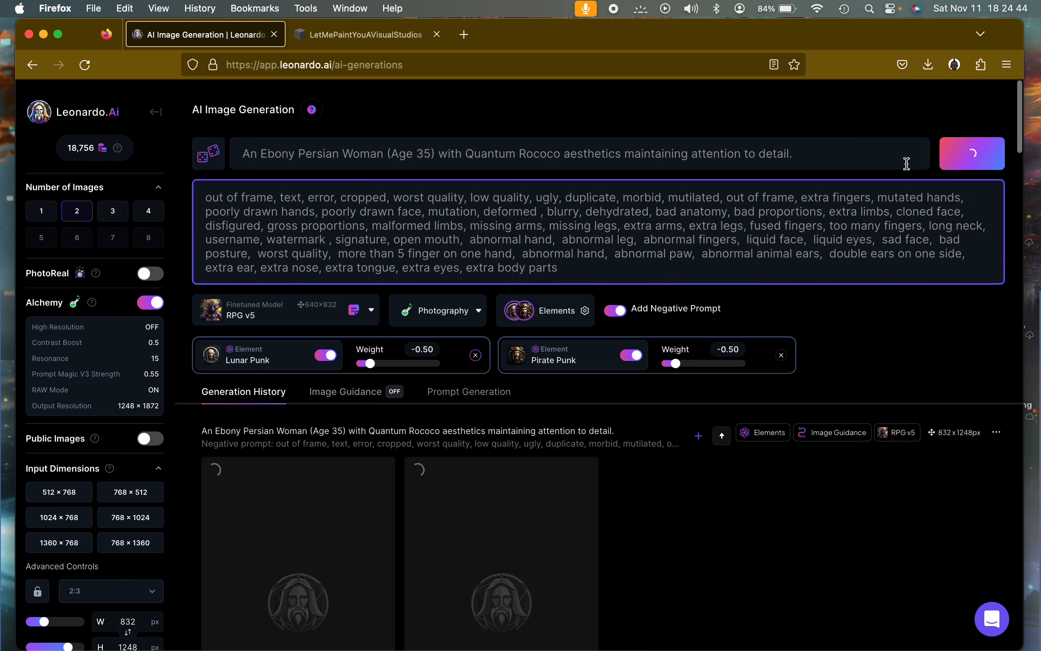
Set the Lunar Punk and Pirate Punk weights to -0.40 and generate two images with the same prompt.
click(369, 364)
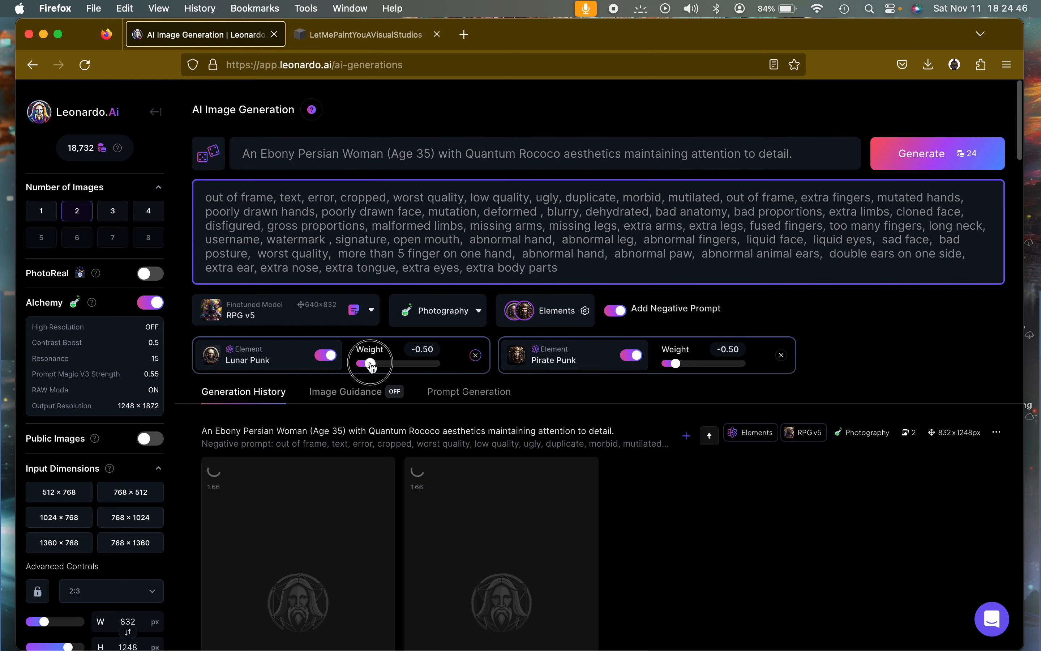
click(372, 364)
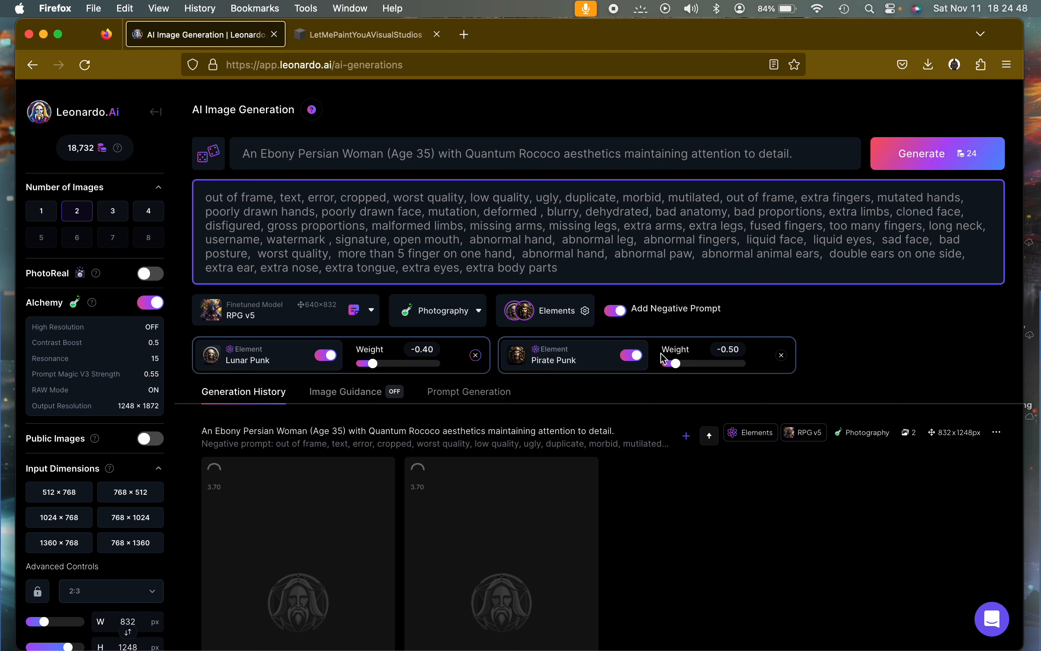
click(679, 366)
click(960, 154)
Set the Lunar Punk and Pirate Punk weights to -0.30 and generate a further pair of images.
scroll(885, 474, down, 10)
scroll(888, 475, down, 10)
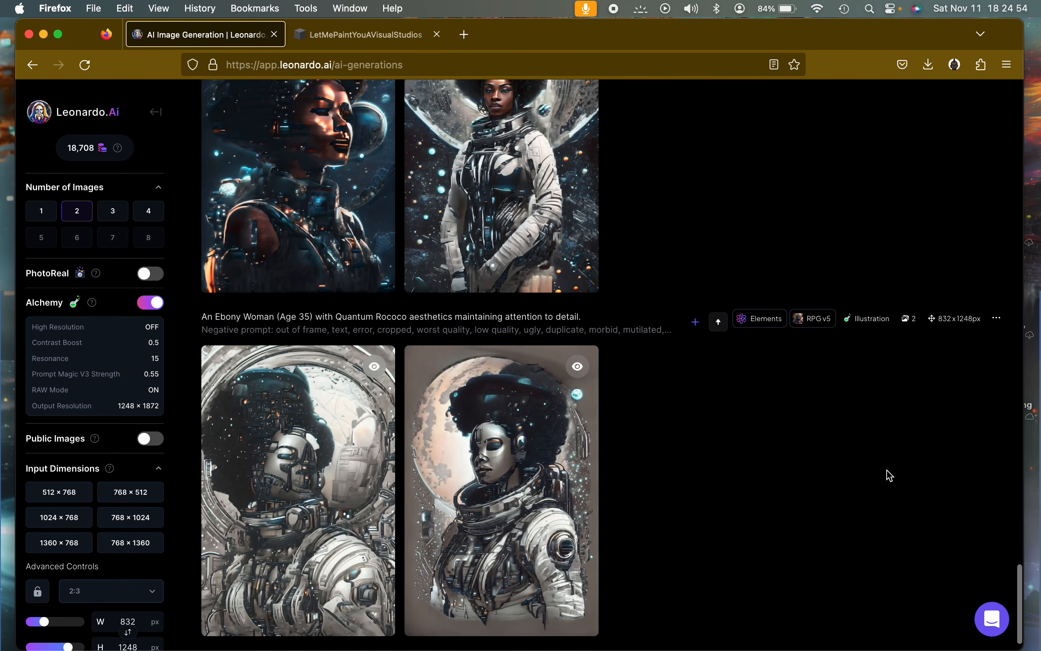
scroll(889, 475, up, 15)
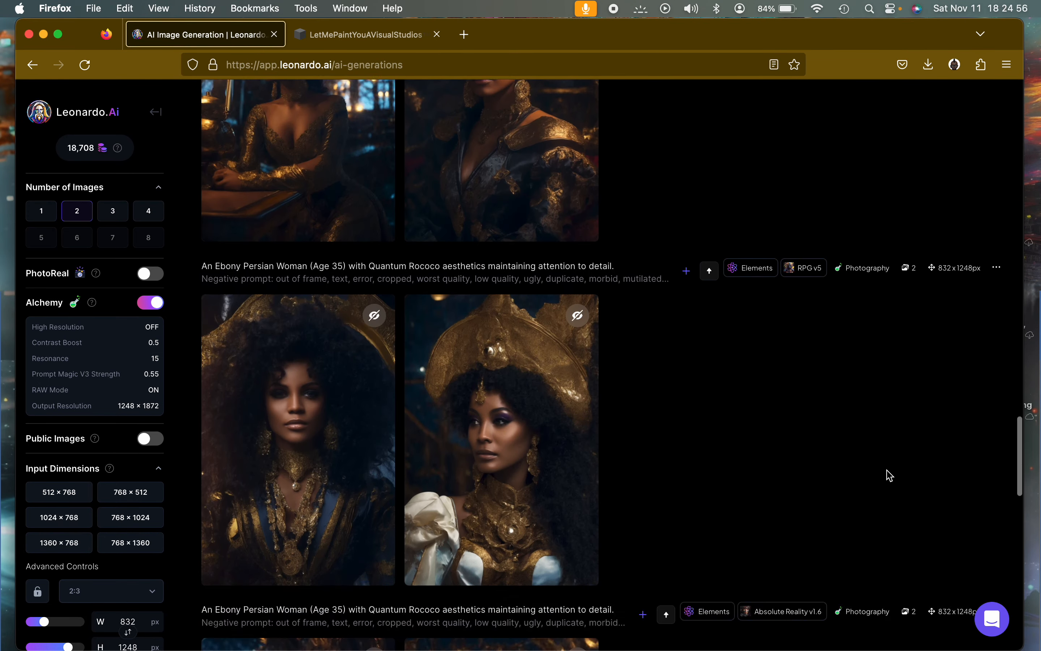
scroll(886, 474, down, 10)
scroll(538, 187, up, 8)
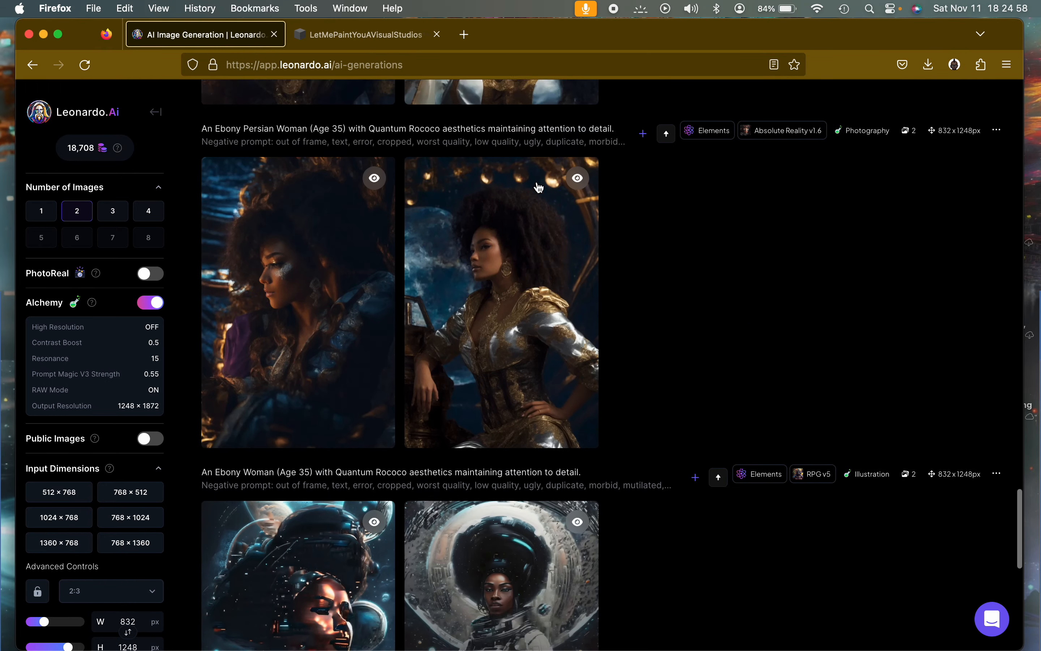
scroll(538, 187, up, 10)
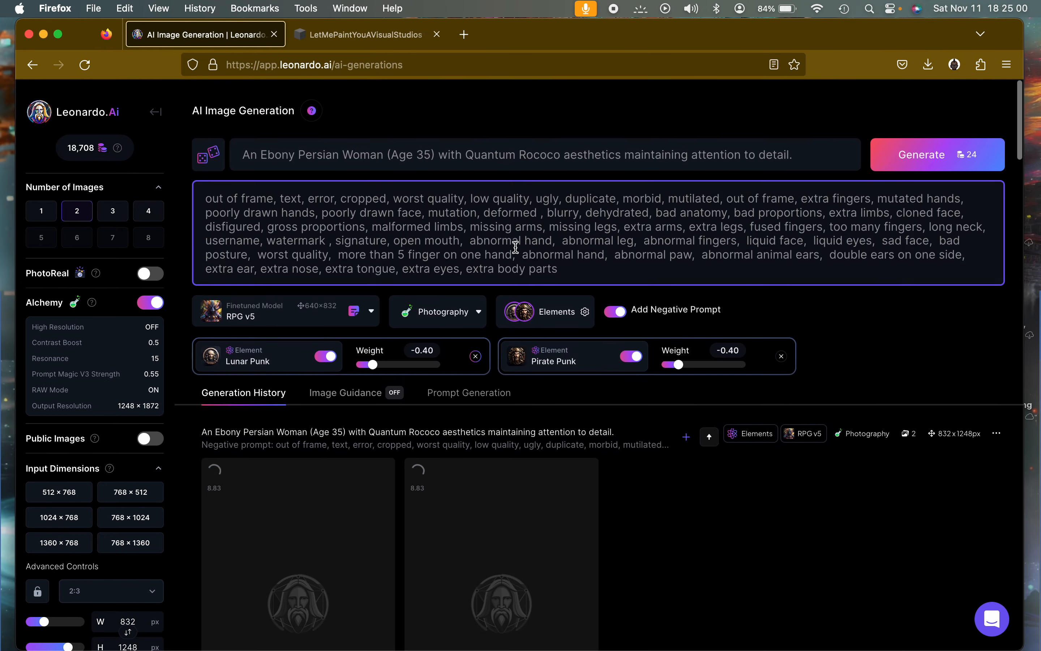
drag(373, 365, 376, 368)
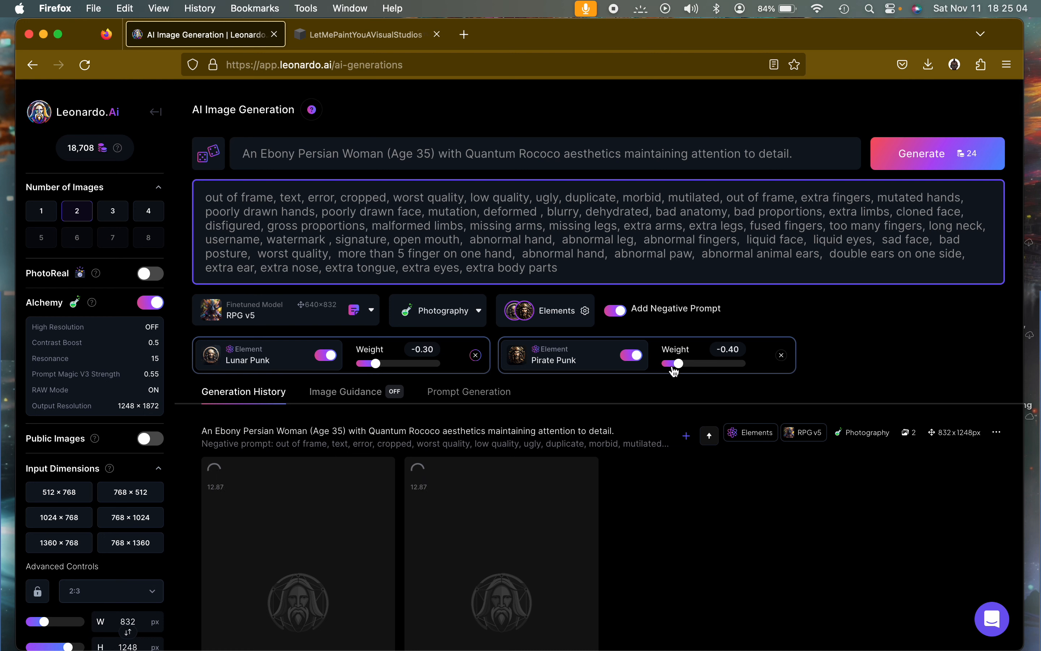
drag(683, 367, 684, 368)
click(915, 159)
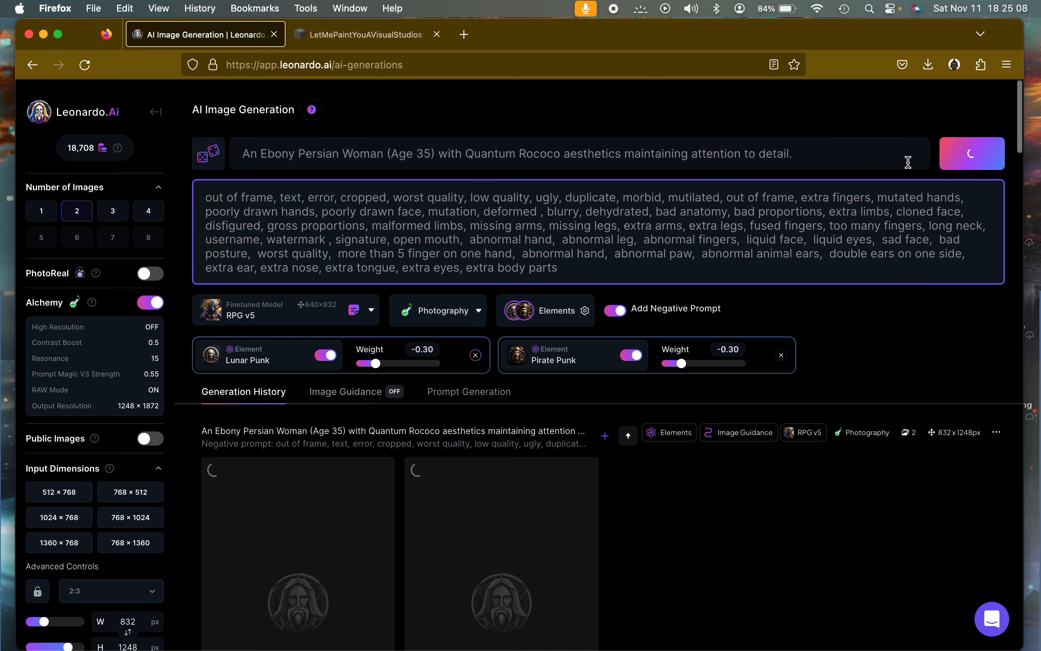
Set the Lunar Punk and Pirate Punk weights to -0.20 and generate a further pair of images.
click(378, 366)
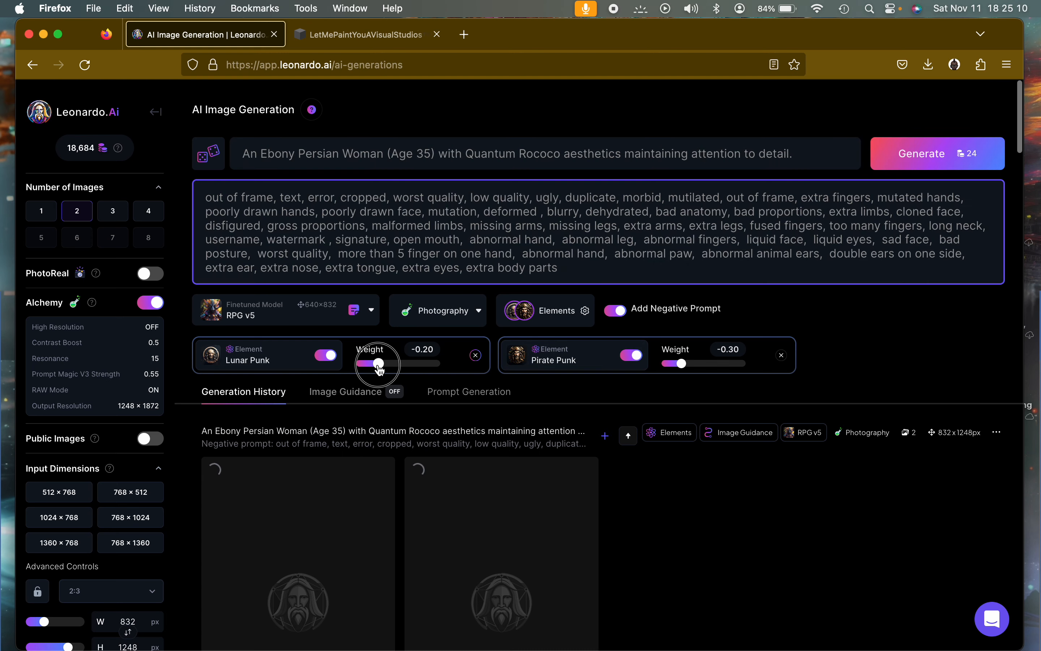
drag(682, 367, 684, 365)
click(908, 159)
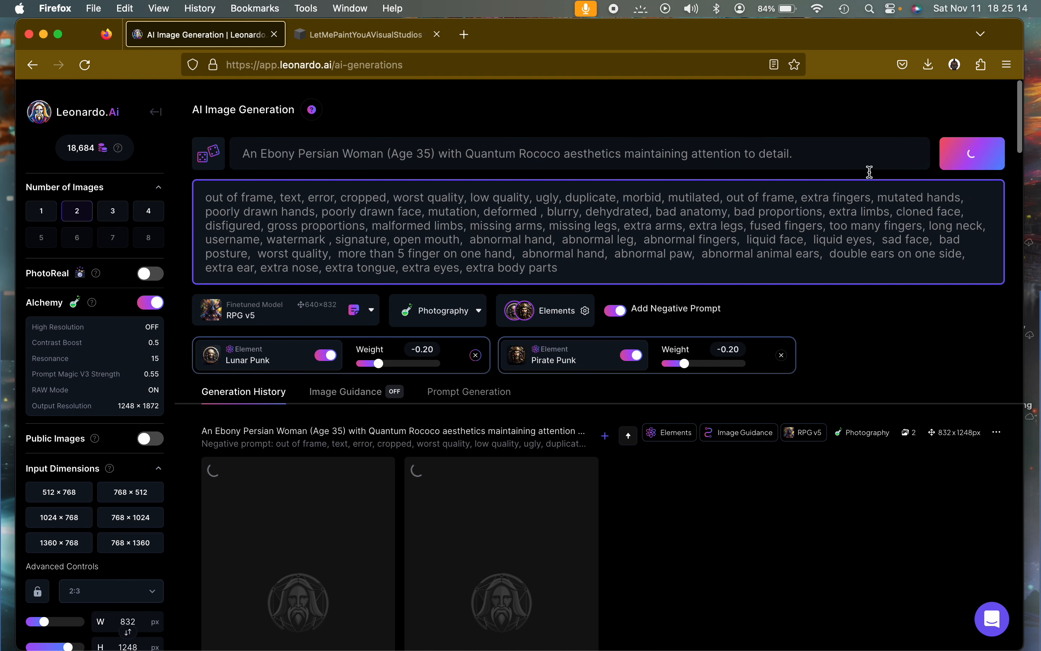
Set the Lunar Punk and Pirate Punk weights to -0.10 and generate two images from the unchanged prompt.
click(687, 365)
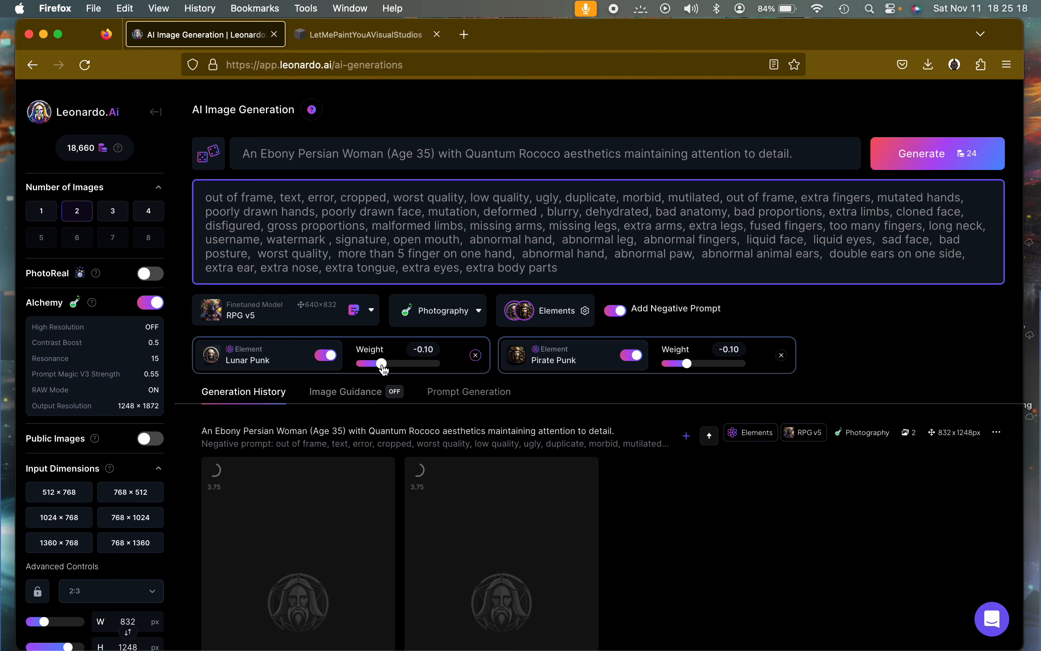
scroll(570, 427, down, 15)
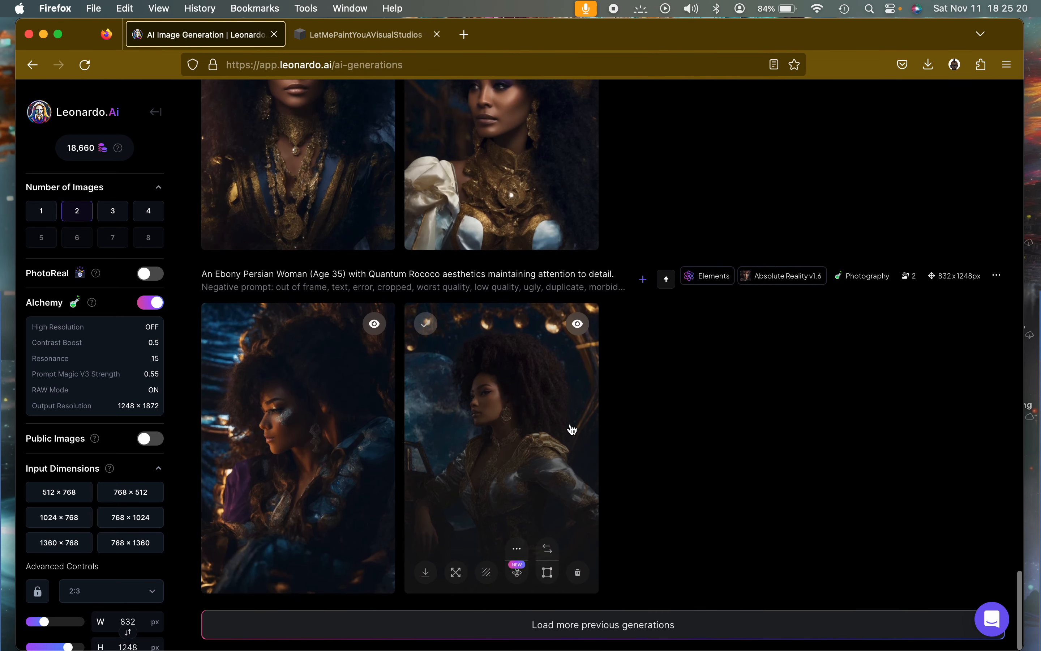
scroll(571, 427, up, 15)
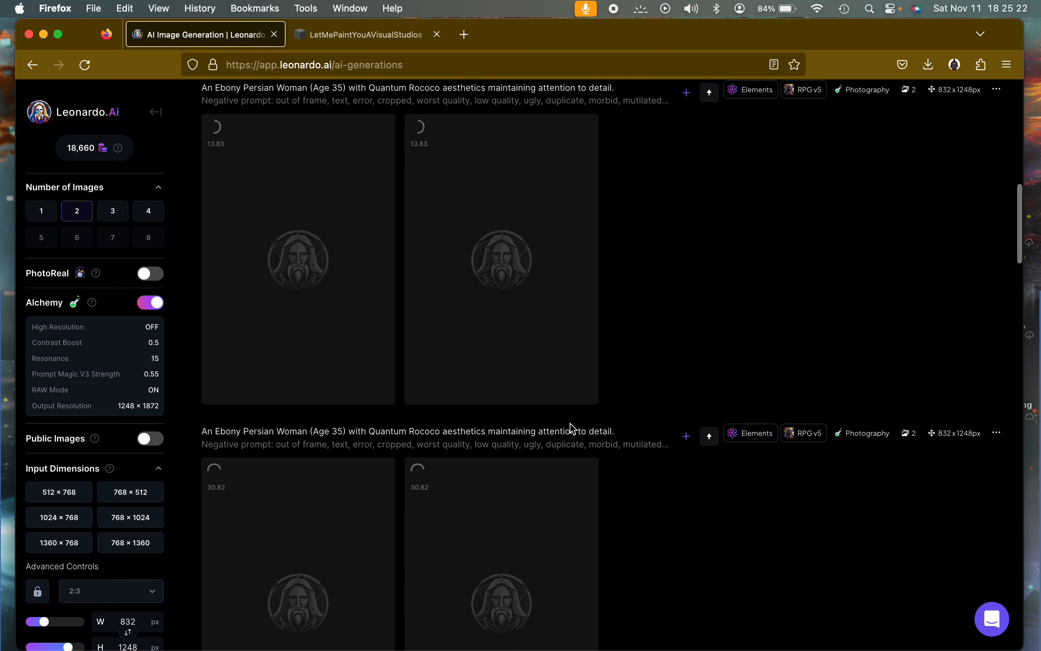
scroll(851, 181, up, 10)
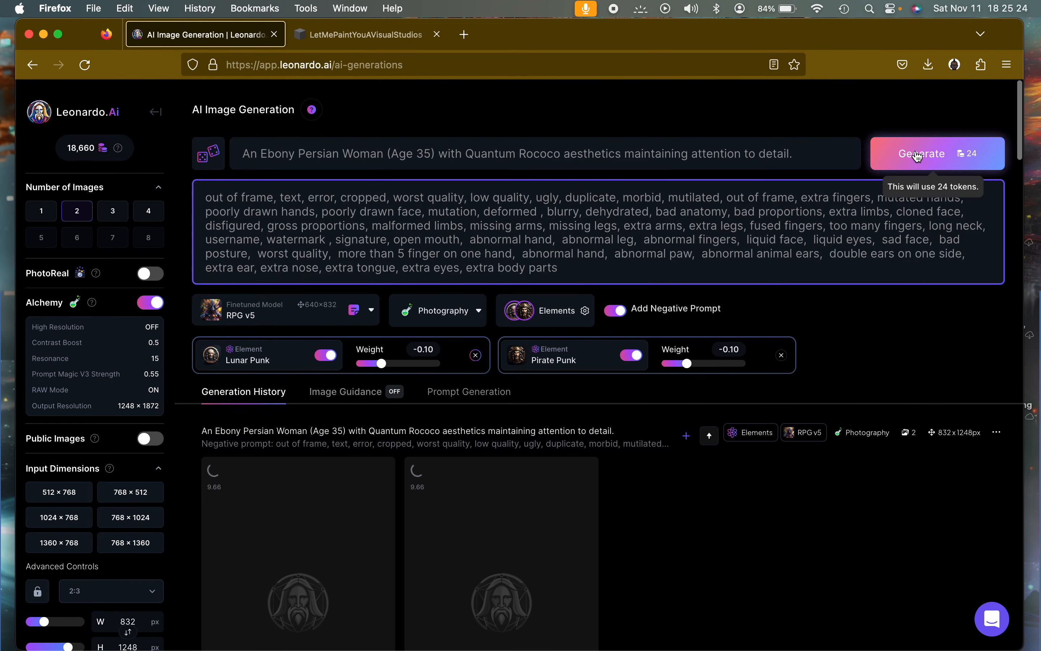
click(915, 150)
Examine enlarged views of both images in the second-oldest generation, with the lamp-lit woman and the woman with gold shoulder armour.
scroll(886, 419, down, 15)
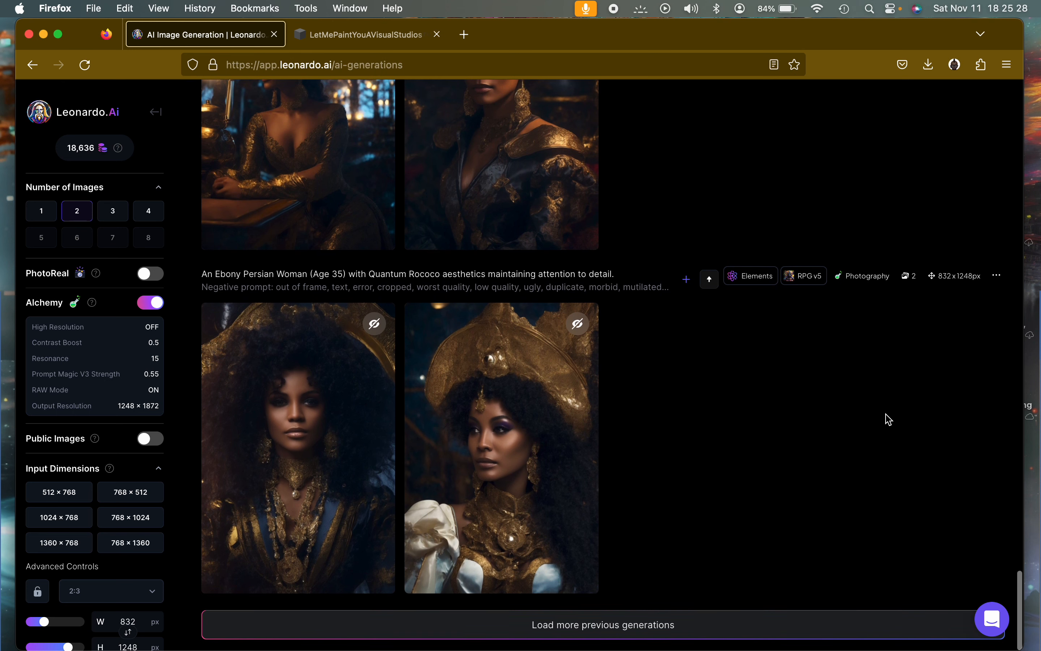
mouse_move(497, 476)
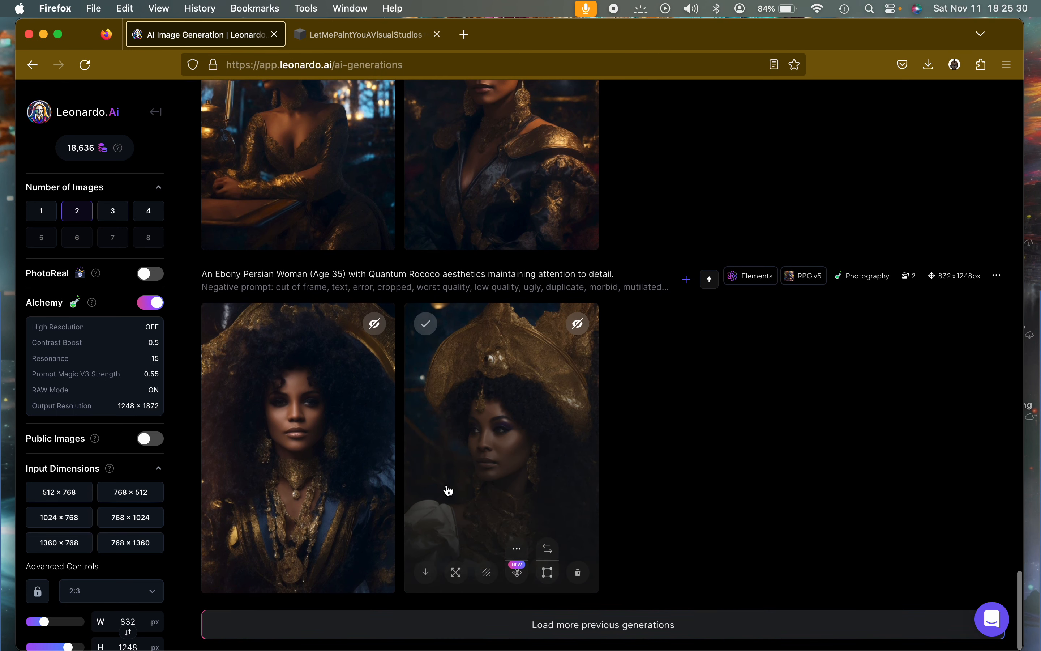
scroll(447, 490, up, 5)
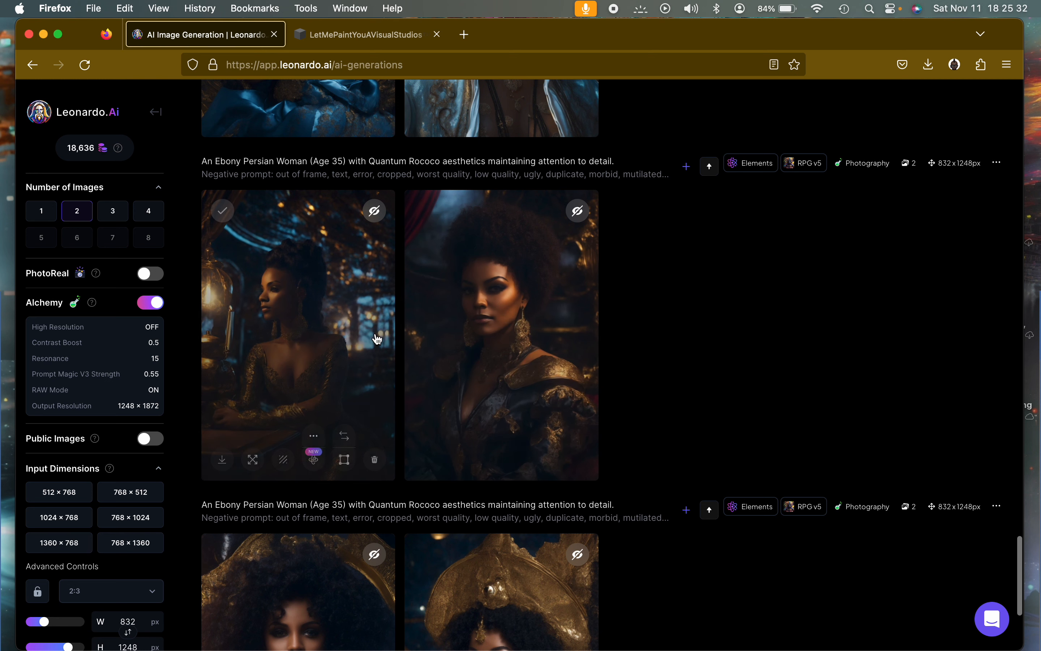
click(337, 346)
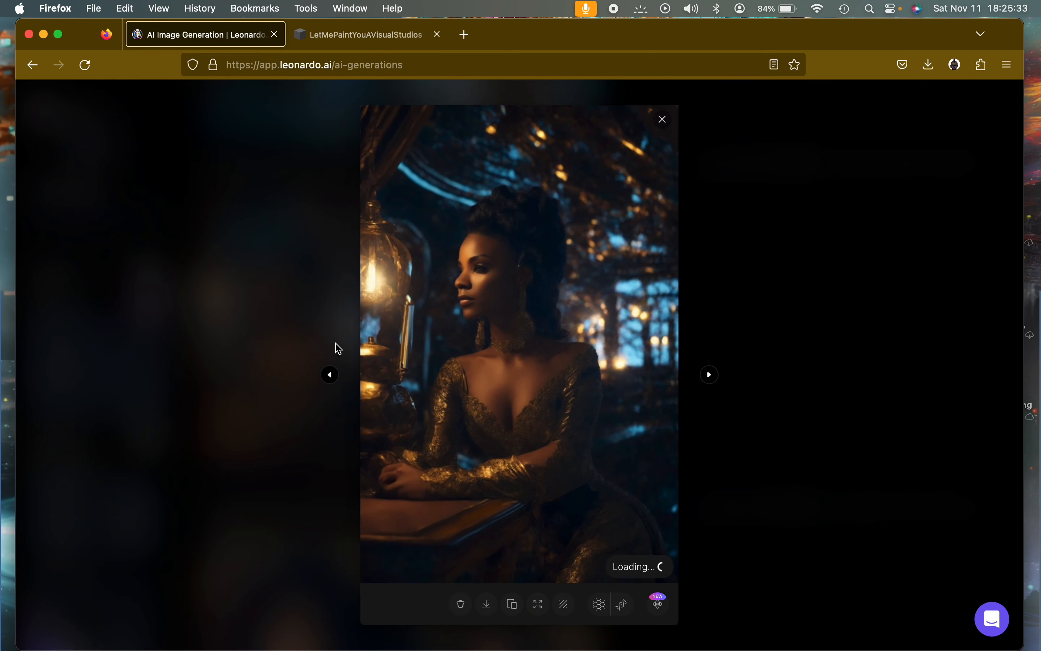
click(592, 359)
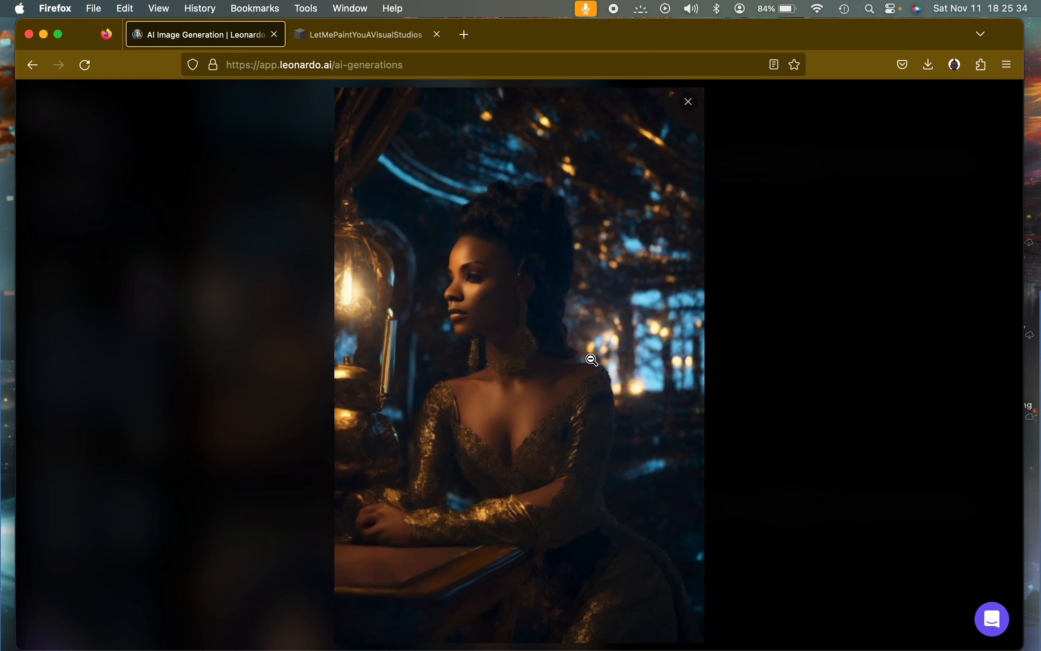
click(618, 368)
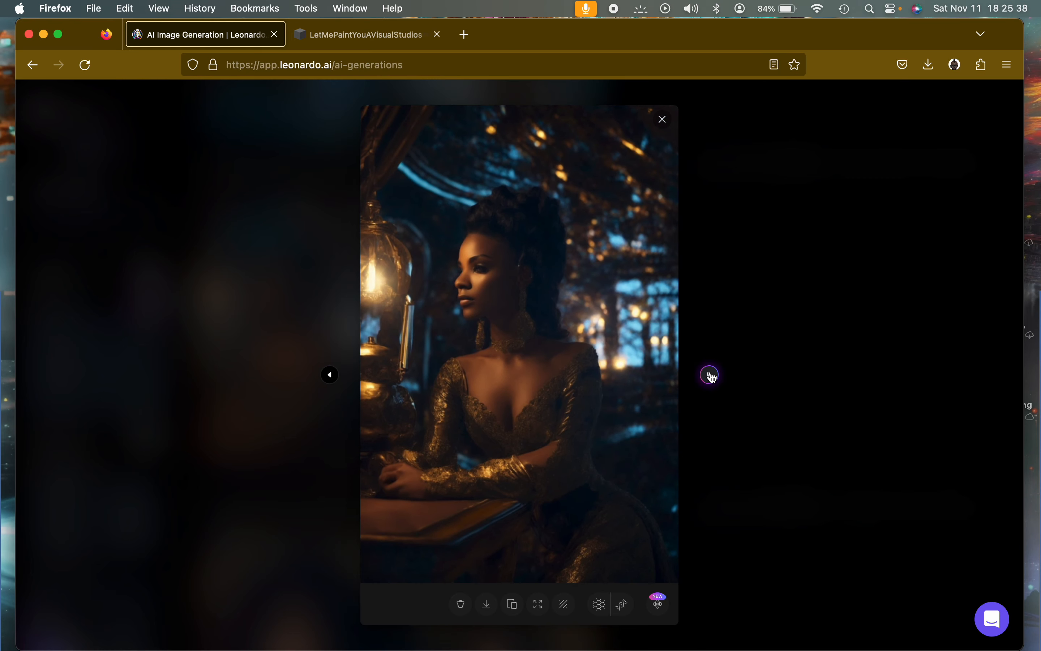
click(710, 374)
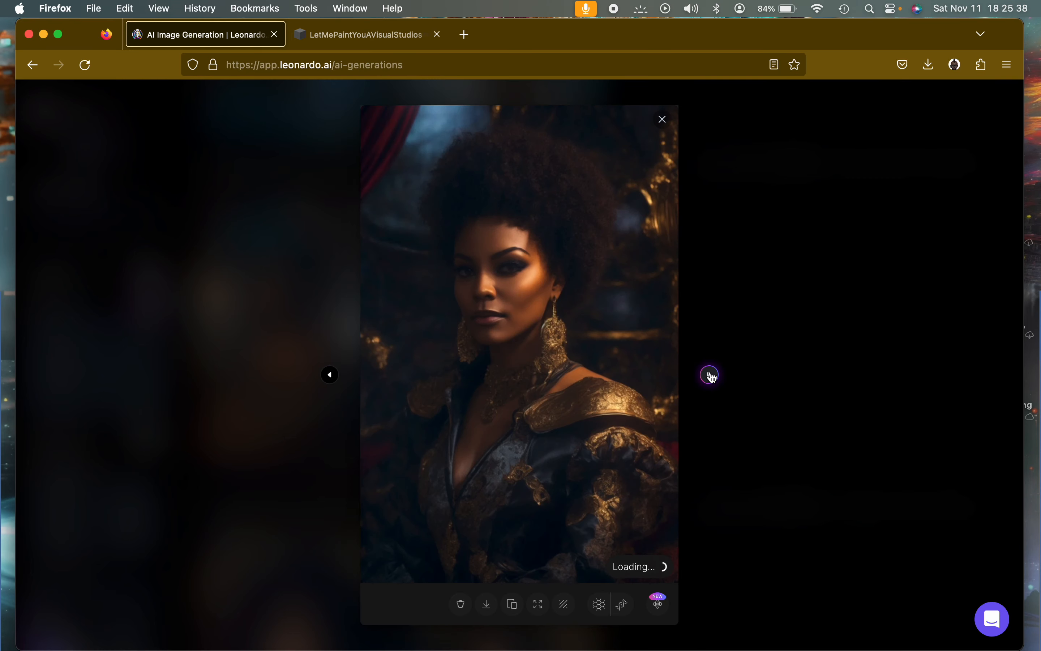
click(596, 357)
click(595, 357)
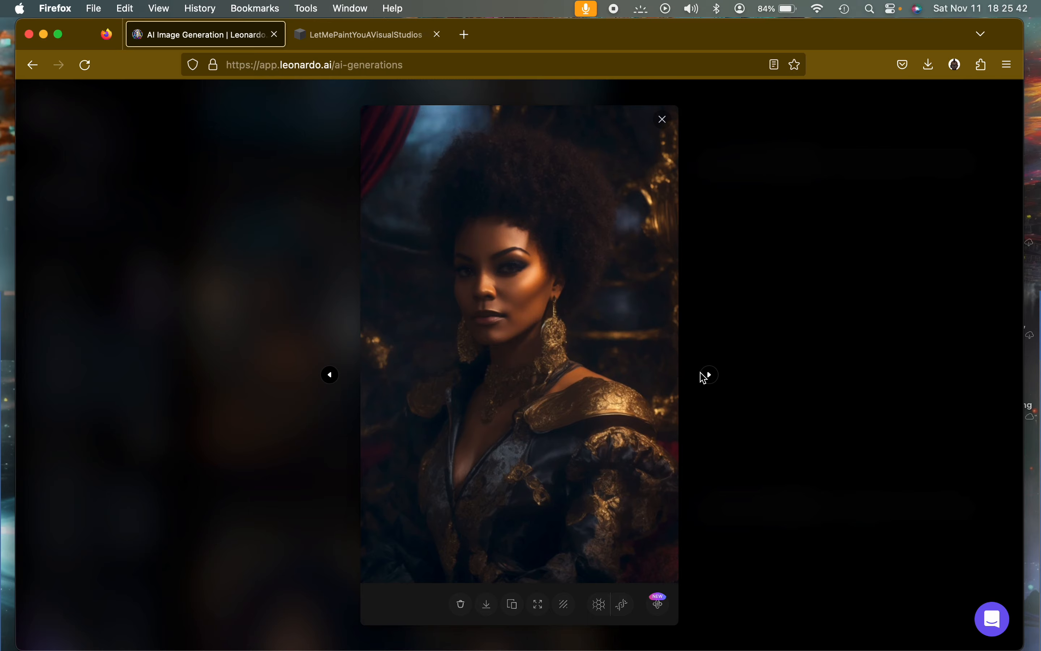
click(708, 374)
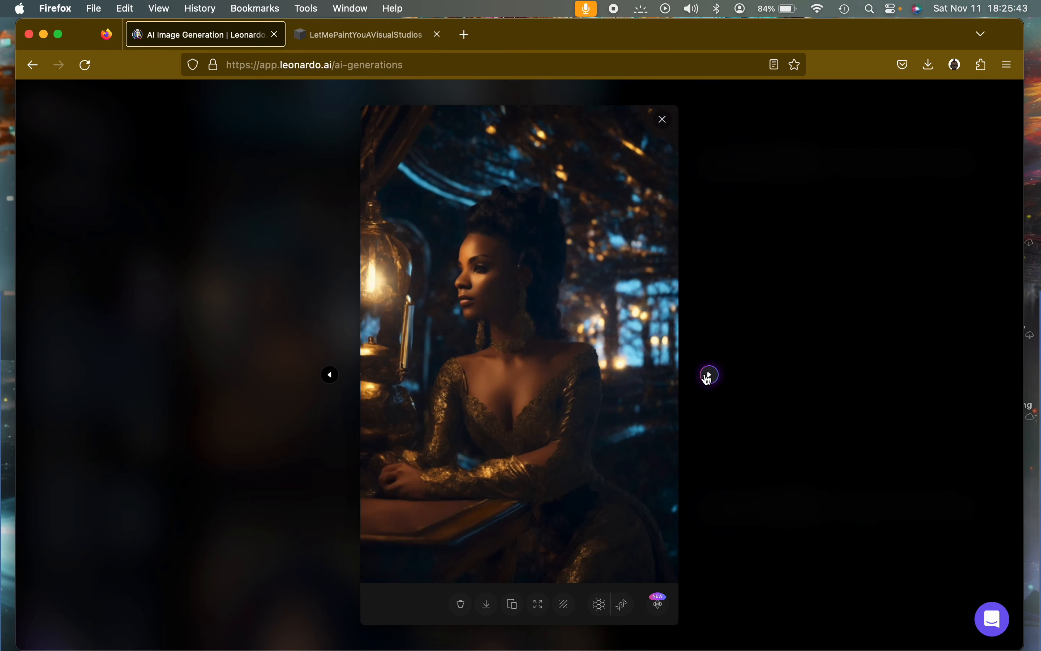
click(664, 125)
Examine enlarged views of the moon-throne woman in blue and the companion portrait with the white collar.
scroll(636, 309, up, 10)
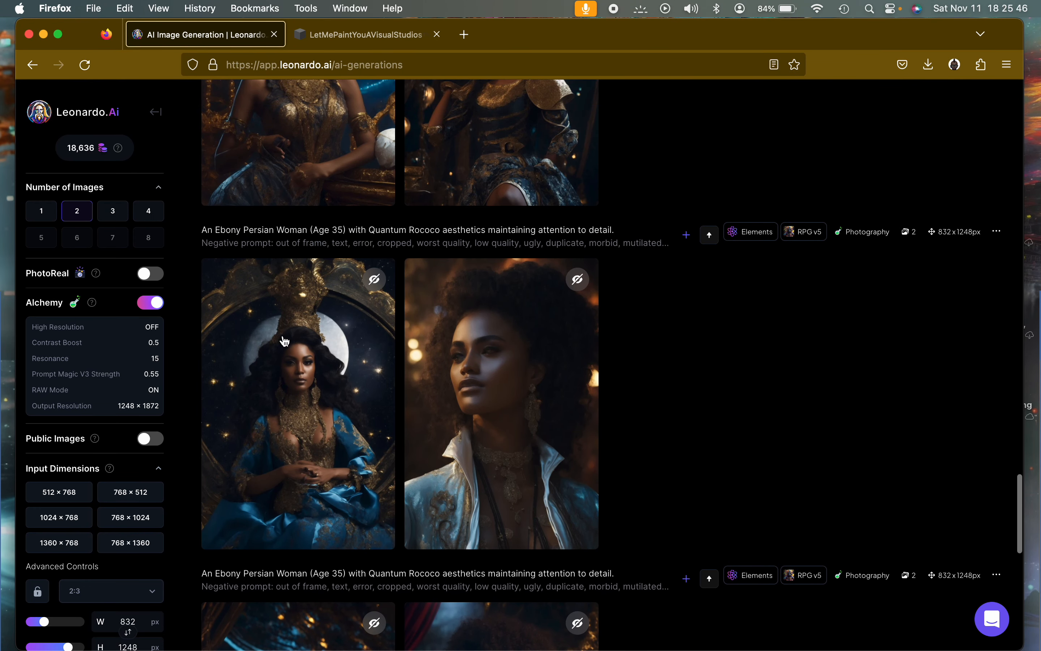
click(279, 341)
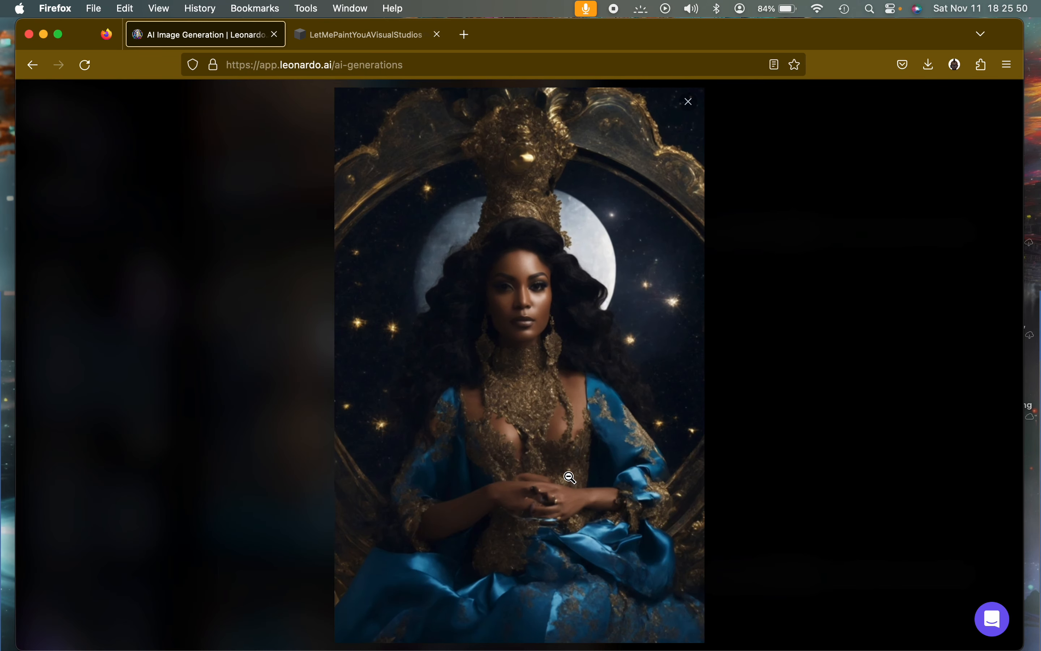
click(544, 324)
click(577, 359)
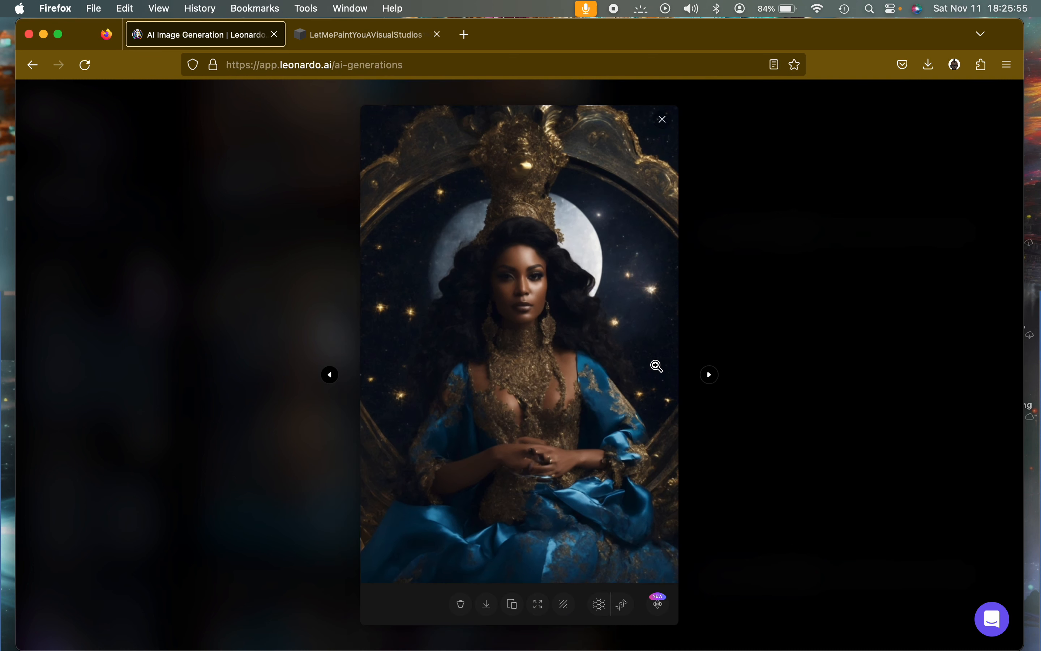
click(708, 374)
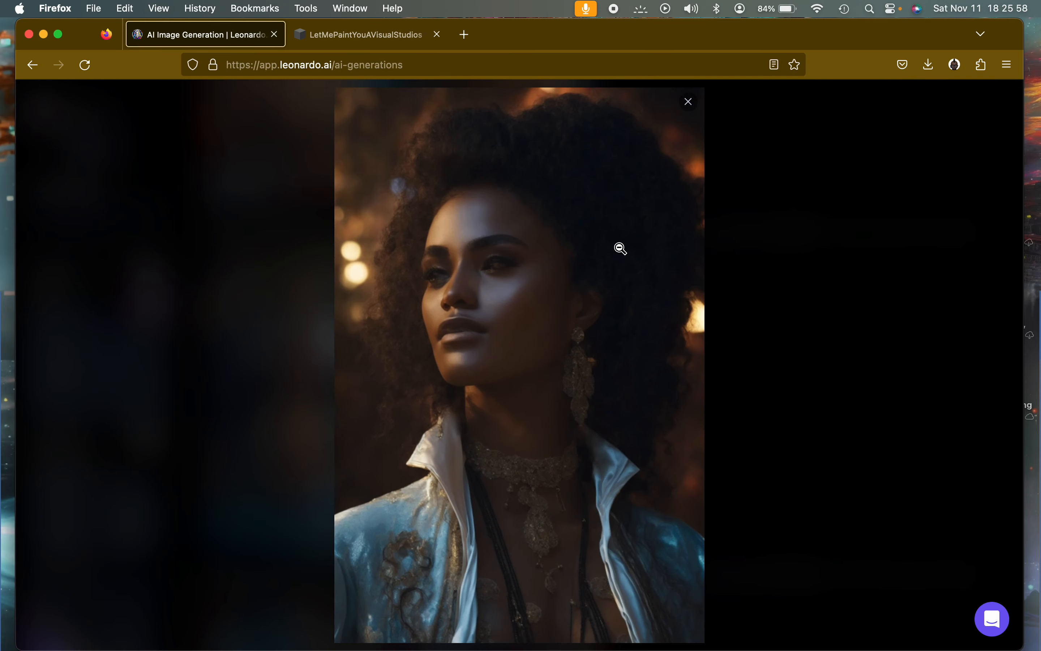
click(662, 120)
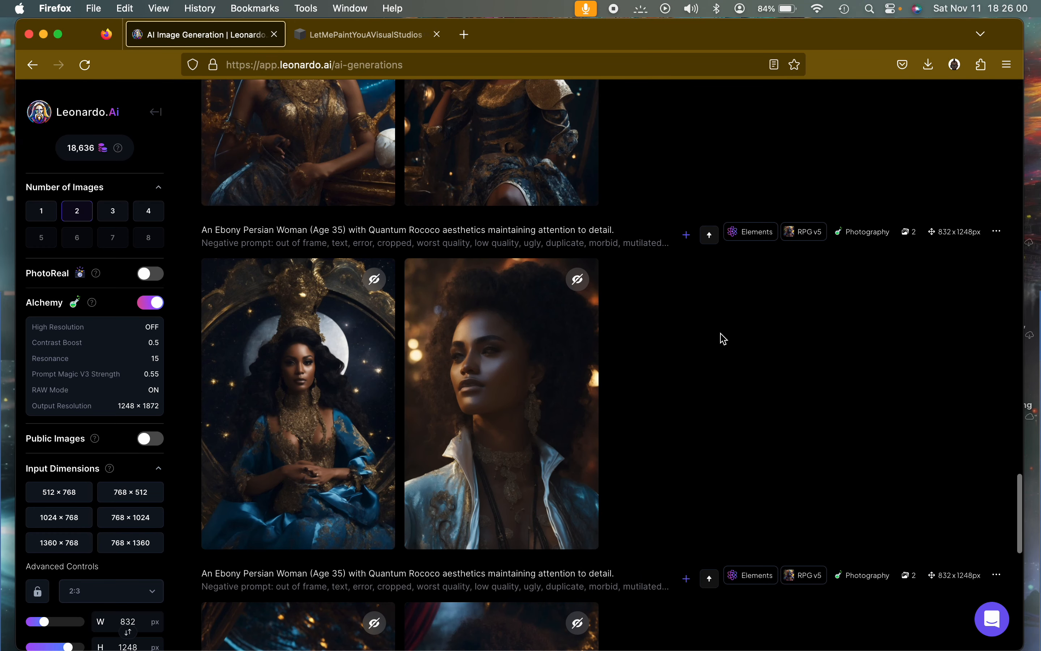
Inspect the image of the woman beside the golden planet at full size, checking her face, jewellery and hands.
scroll(723, 339, up, 6)
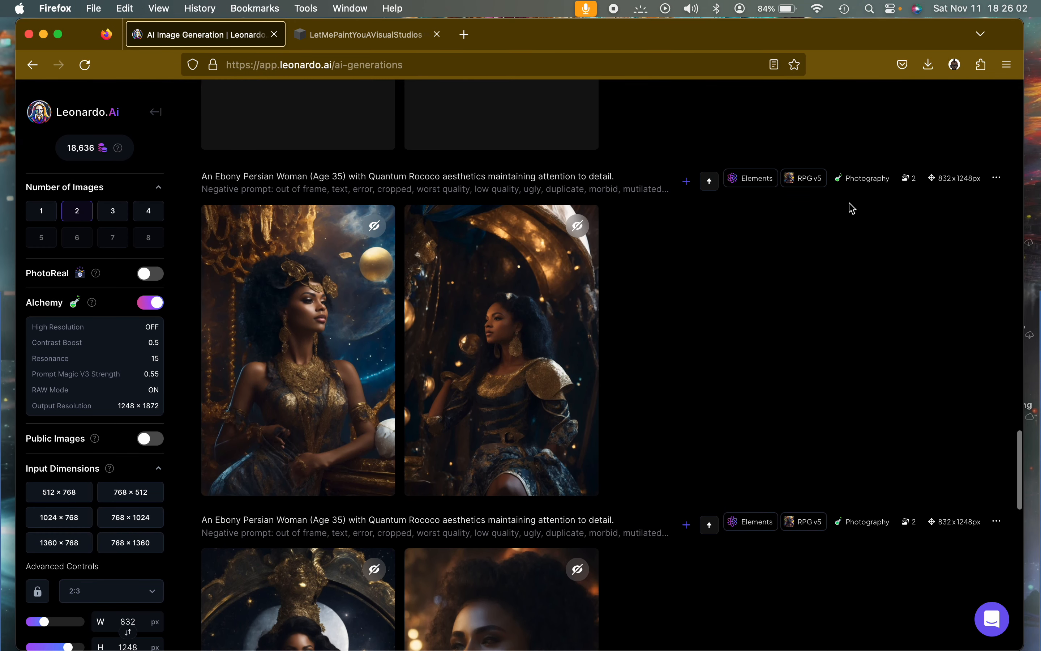
click(301, 343)
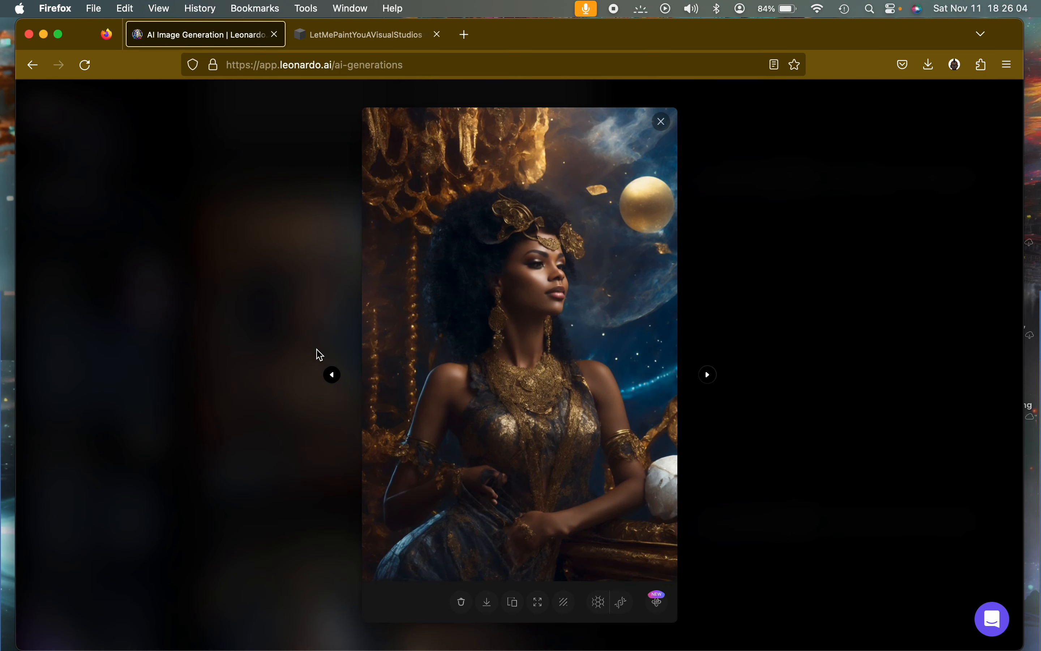
click(490, 457)
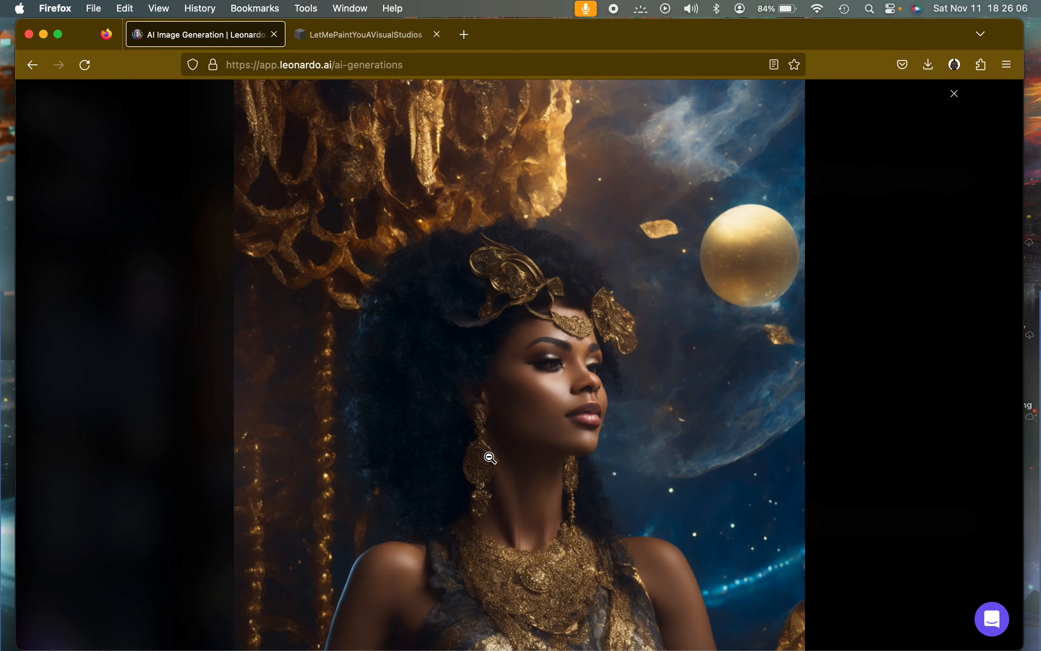
scroll(490, 457, down, 3)
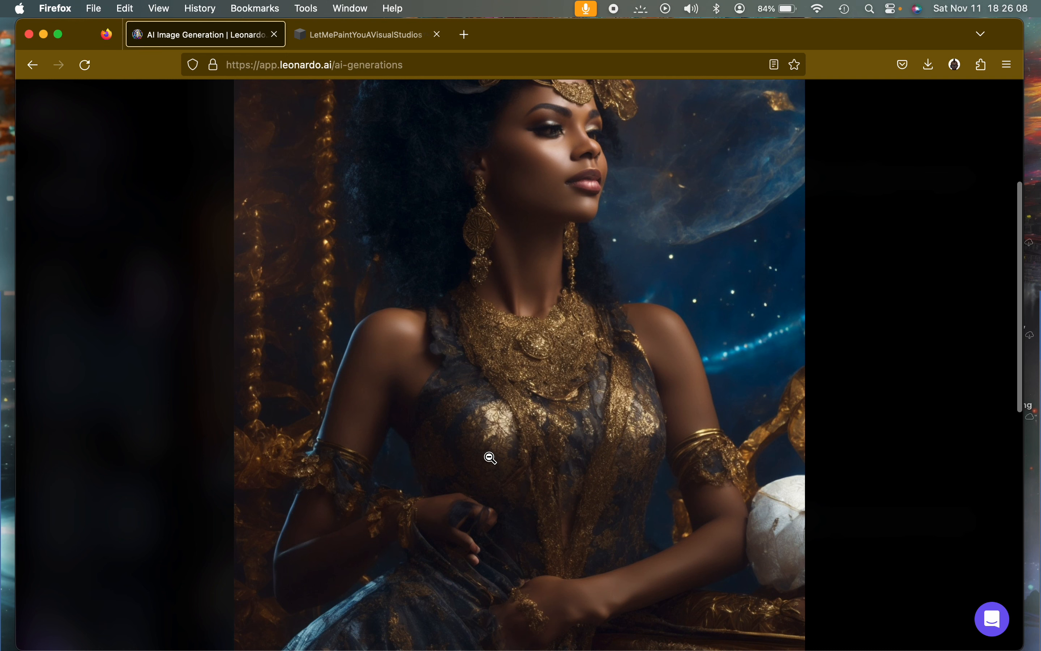
click(490, 458)
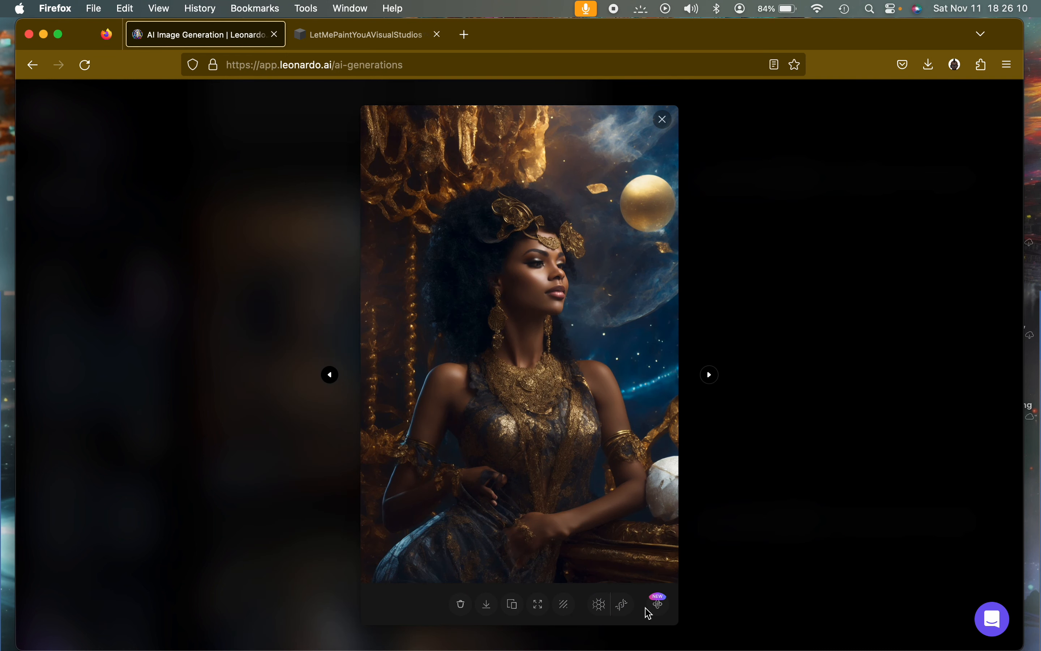
click(598, 470)
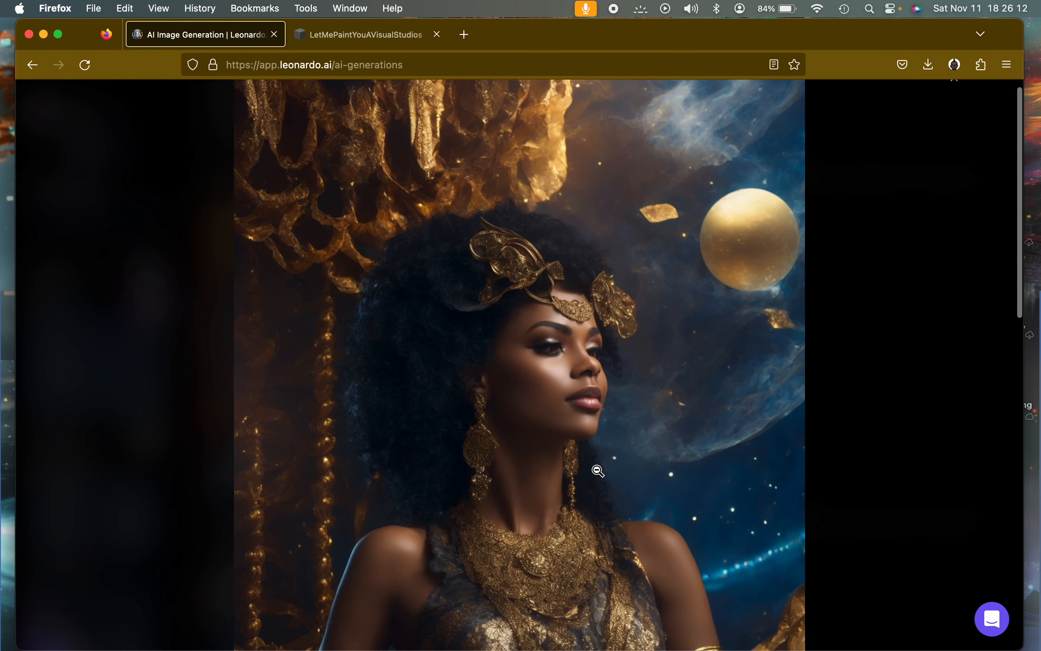
scroll(597, 471, up, 2)
scroll(597, 470, down, 5)
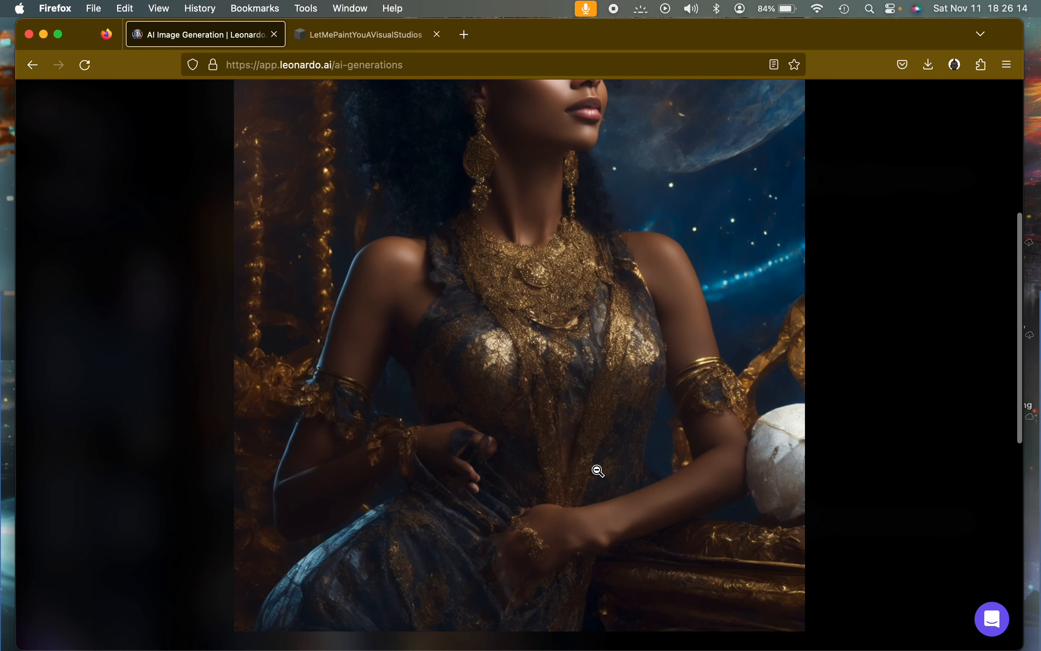
click(495, 434)
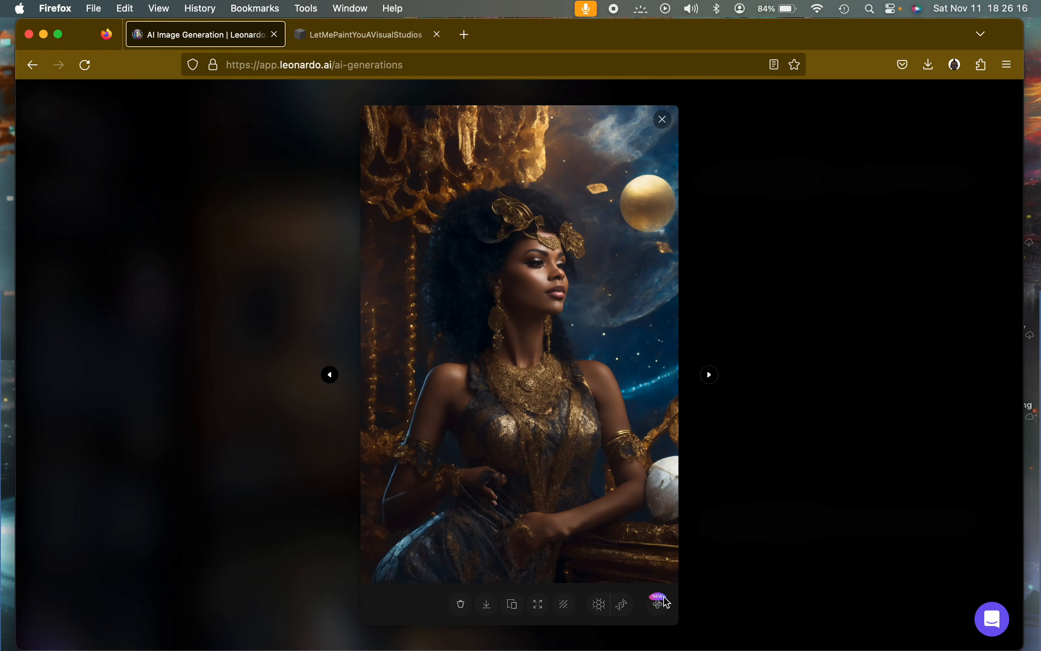
Refine the golden planet image with Alchemy Refiner at High strength with Smooth Mode on, and return to the generation history.
click(667, 610)
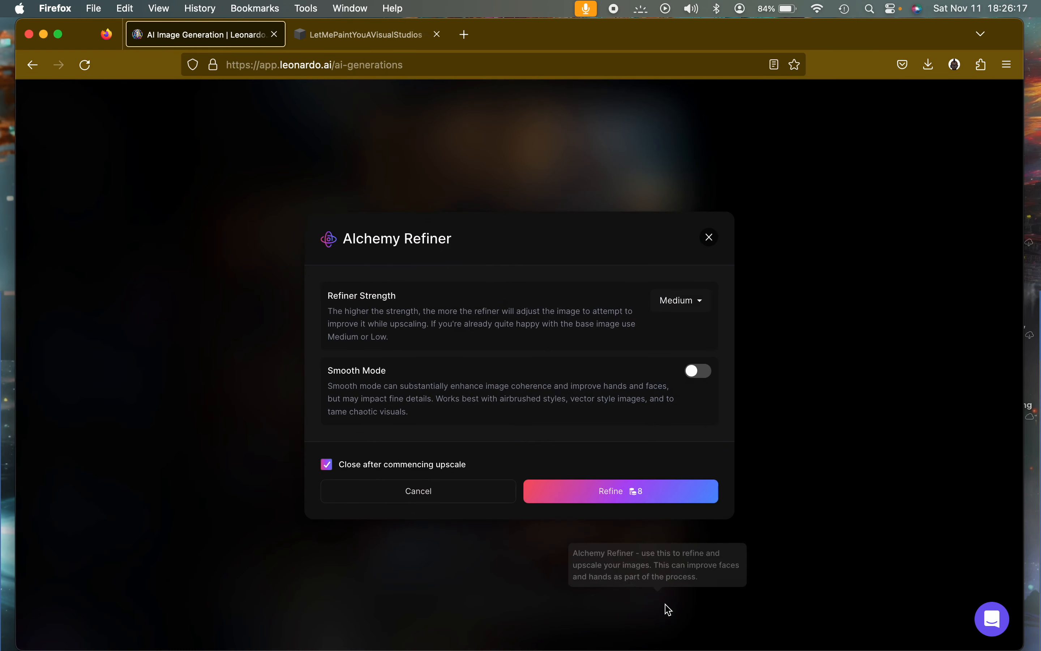
click(699, 305)
click(690, 267)
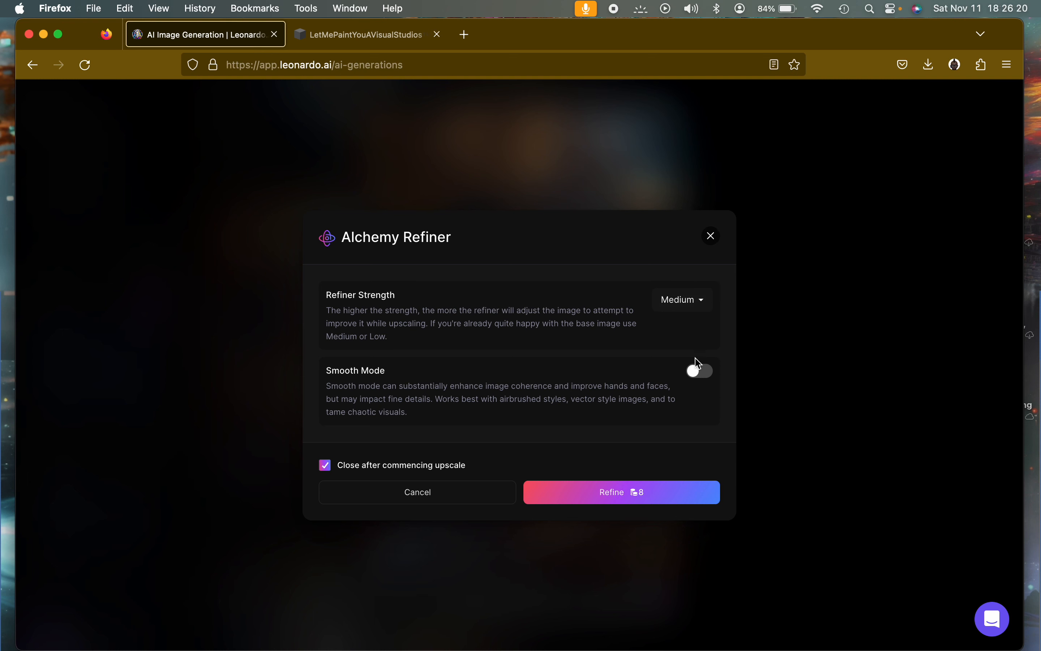
click(689, 299)
click(675, 280)
click(695, 372)
click(688, 492)
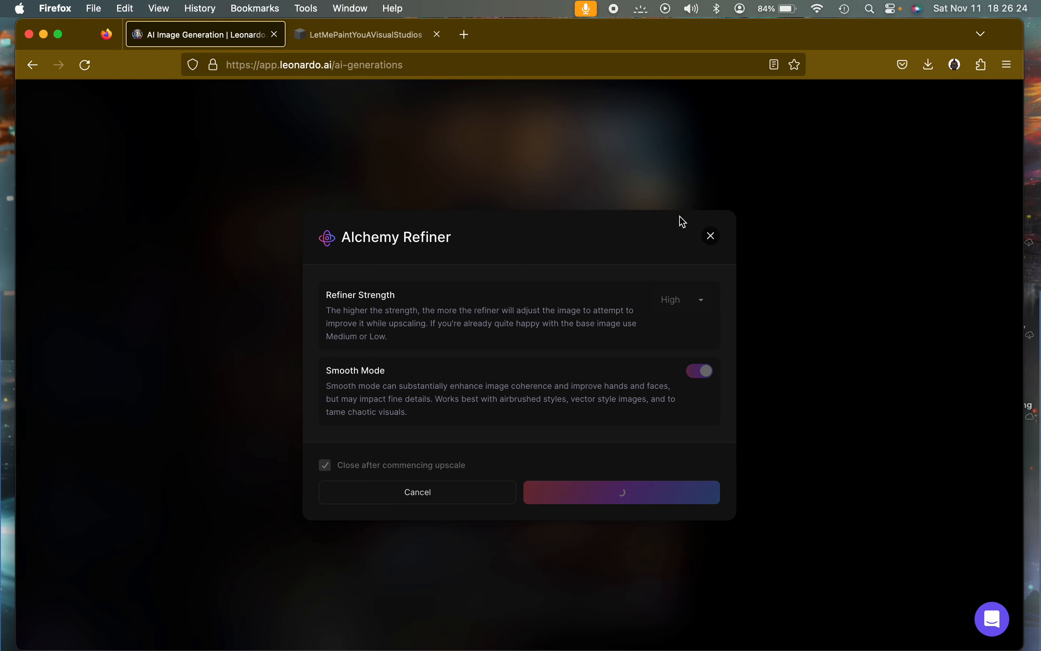
click(712, 237)
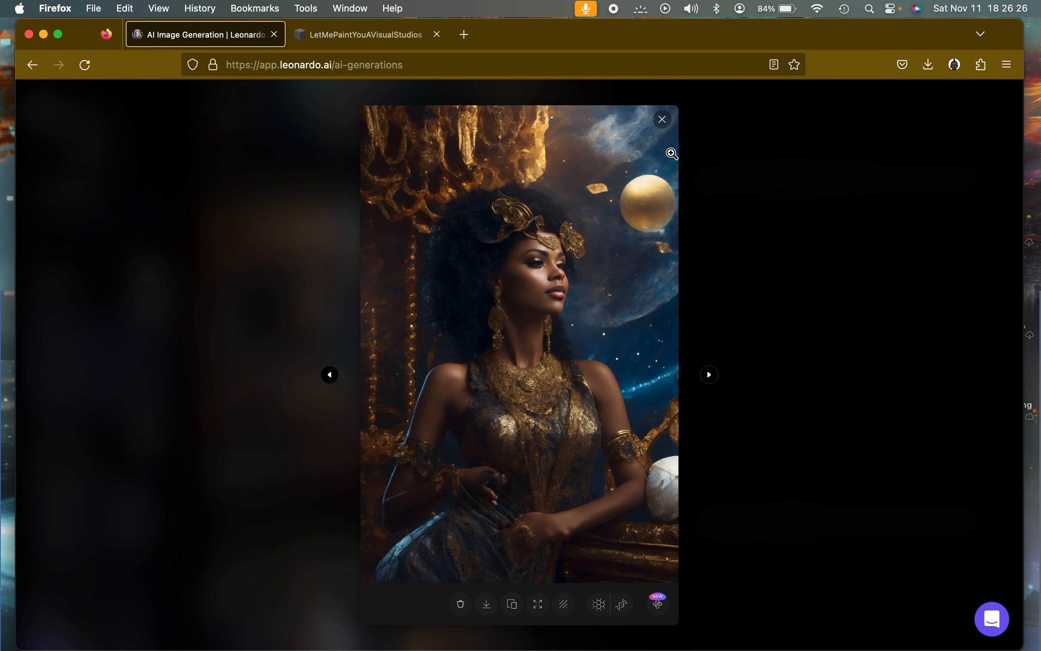
click(662, 120)
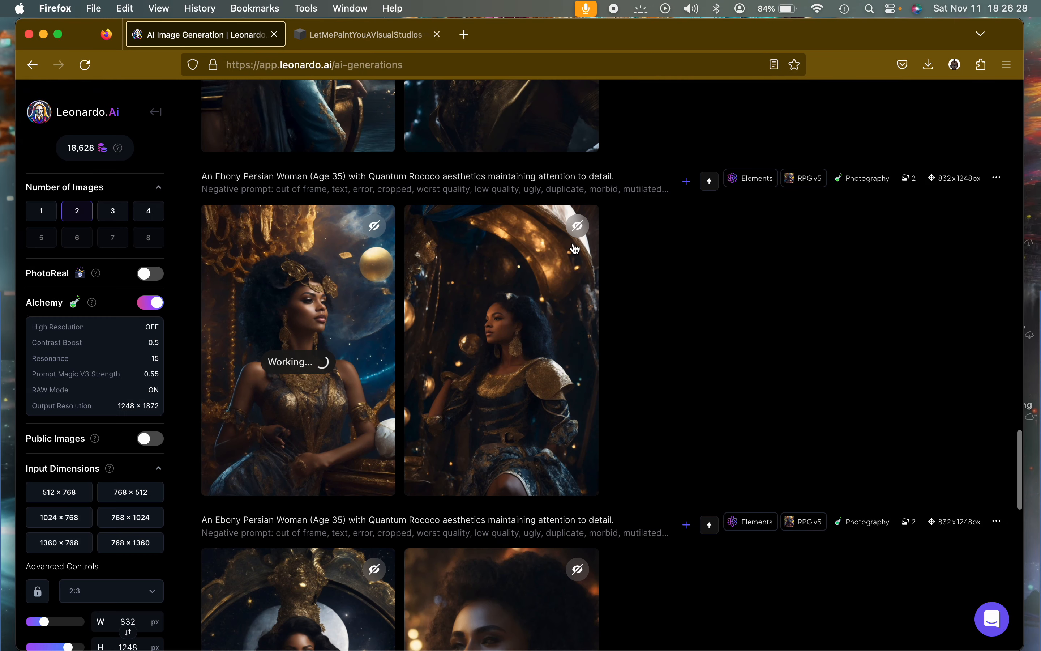
View the companion image enlarged, and read the pair's generation info including the Lunar Punk and Pirate Punk weights.
click(583, 366)
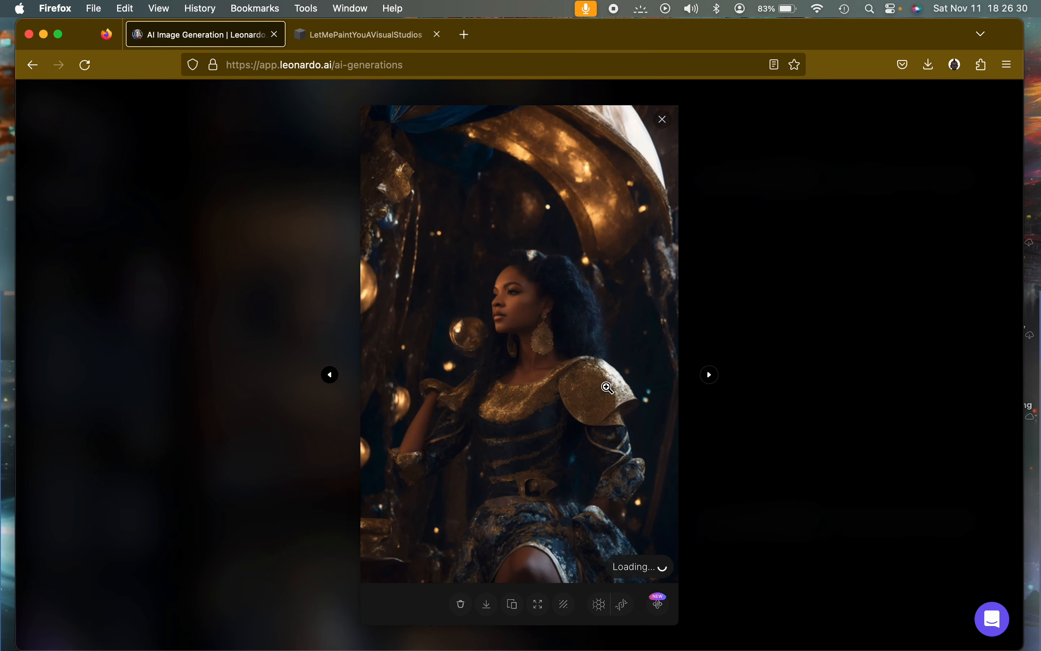
click(662, 121)
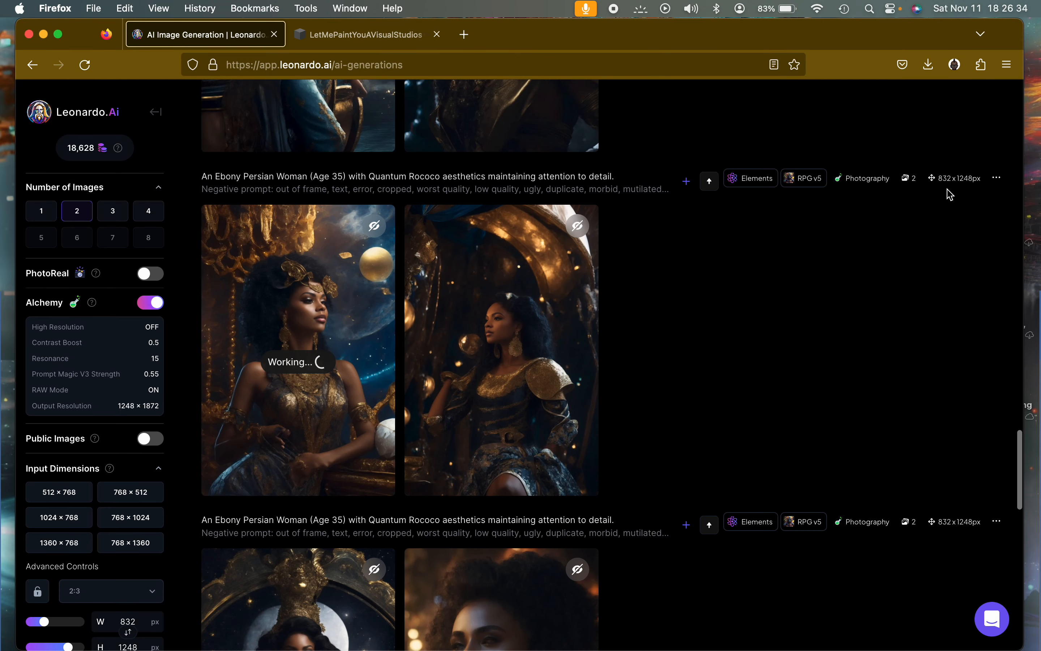
click(996, 178)
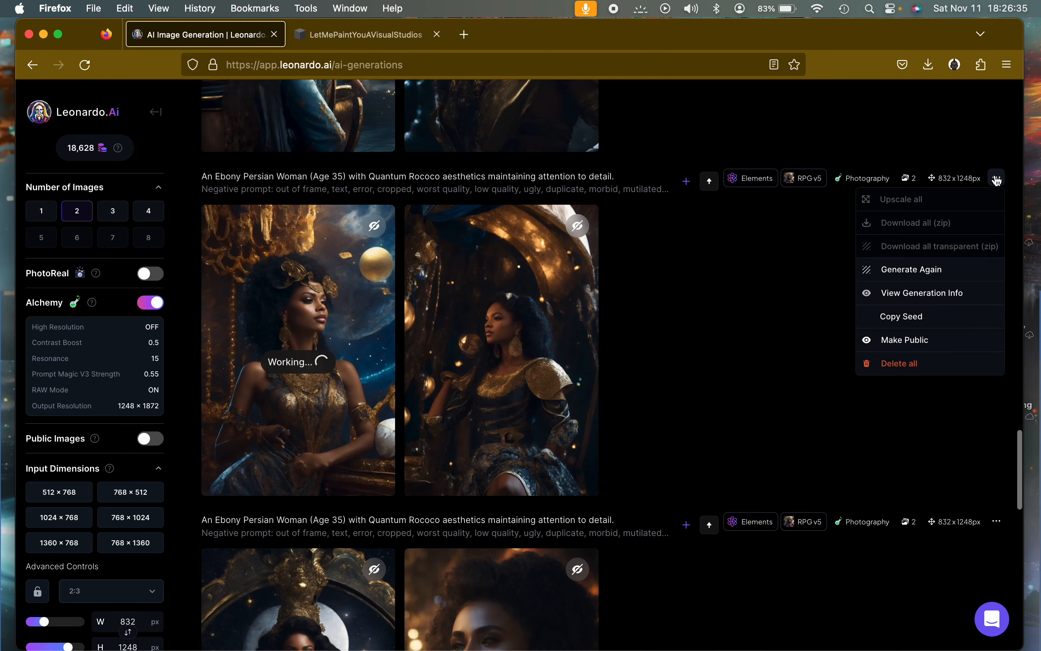
click(922, 293)
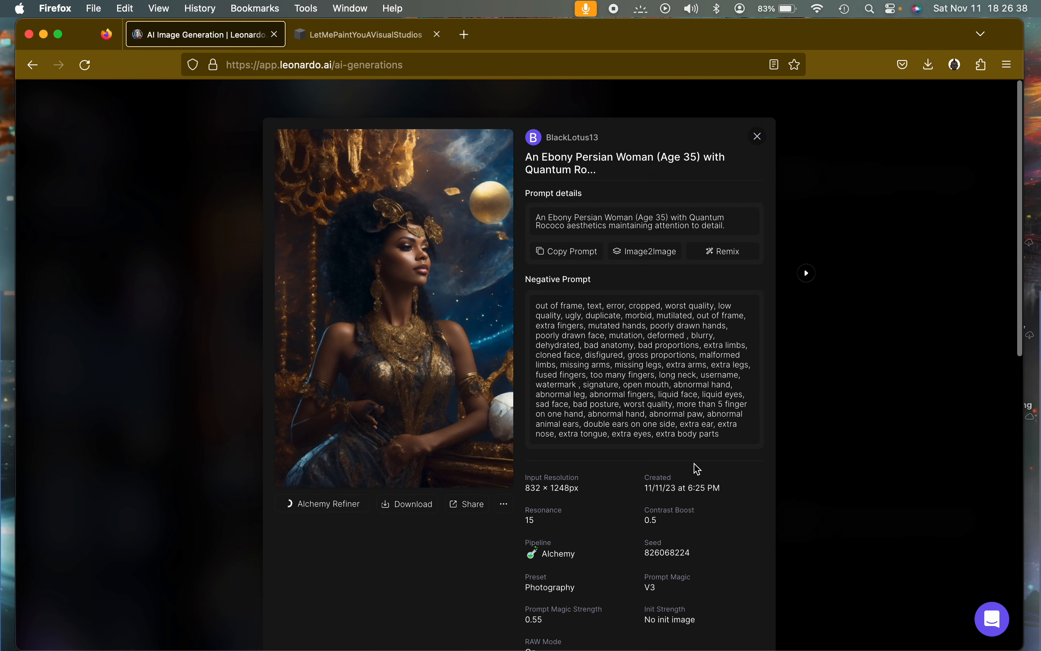
scroll(693, 465, down, 5)
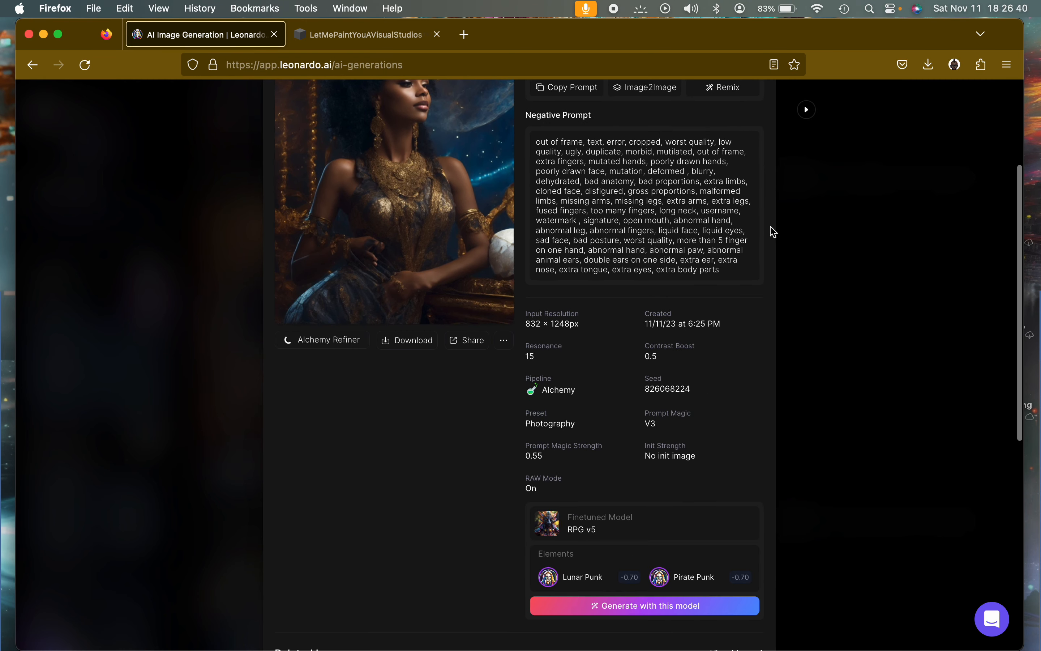
scroll(769, 183, up, 4)
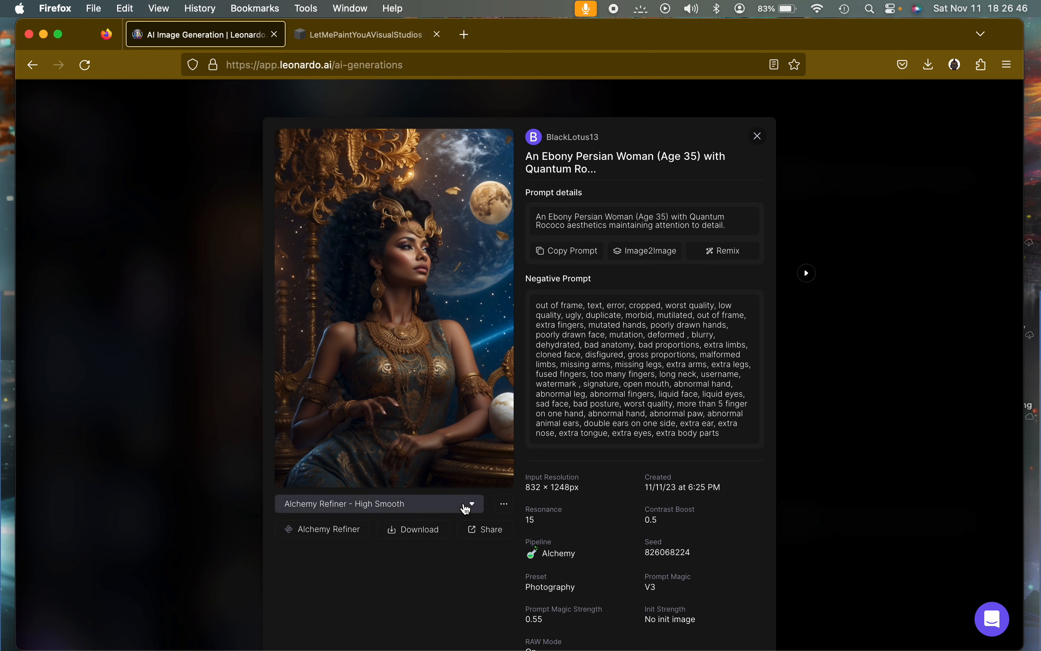
Compare the Original Image with the Alchemy Refiner - High Smooth version of the golden planet picture.
click(464, 501)
click(421, 520)
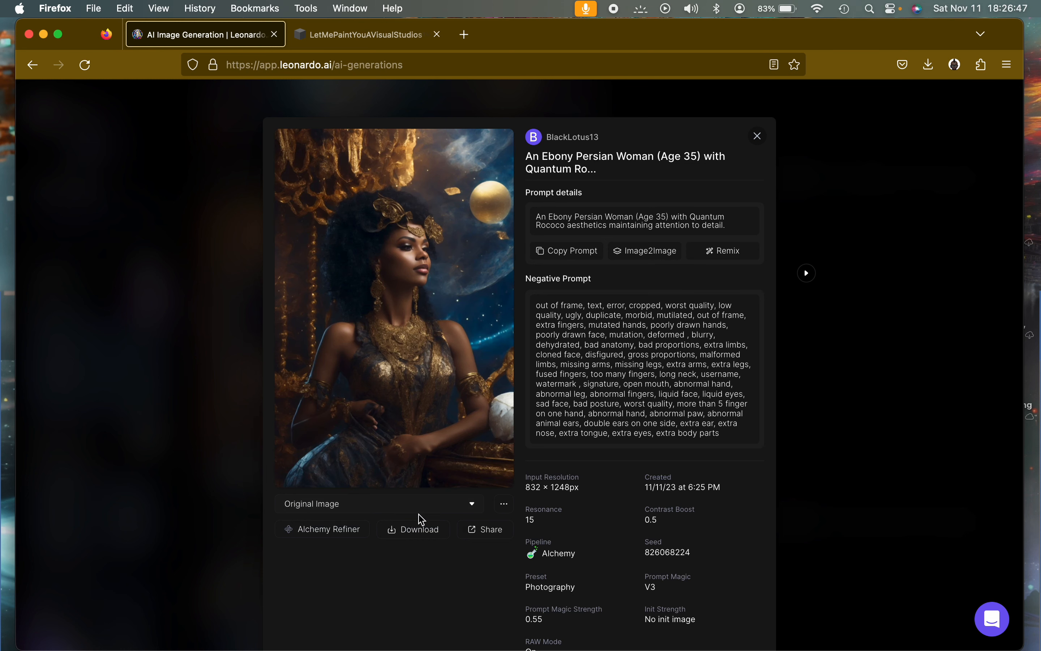
click(439, 506)
click(423, 544)
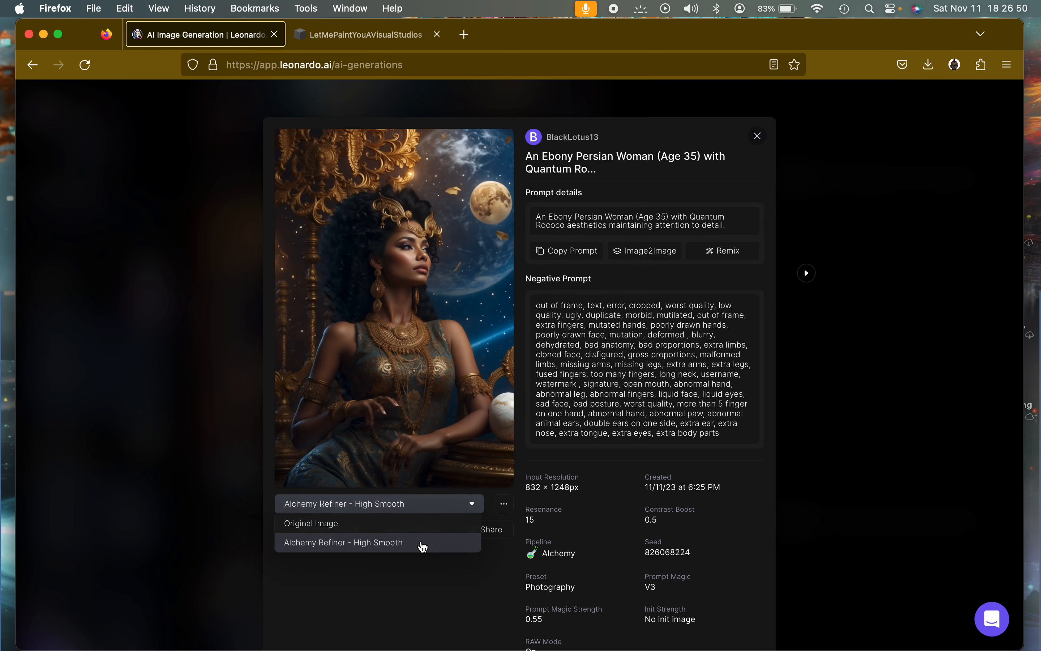
Examine the Alchemy Refiner - High Smooth version of the golden planet picture at full size.
click(417, 323)
click(541, 262)
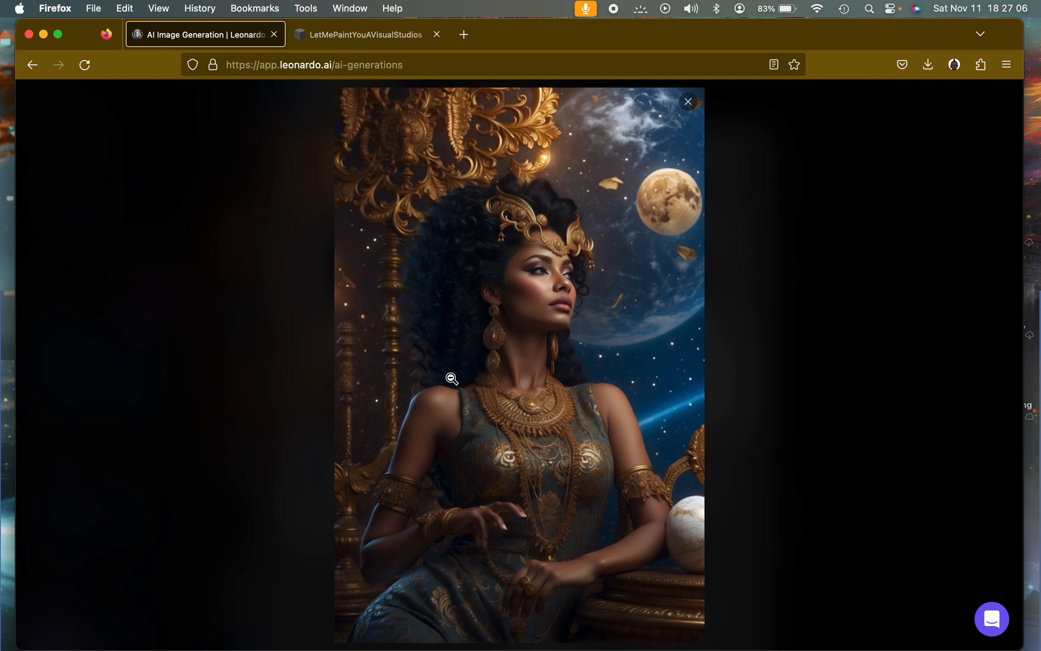
click(687, 109)
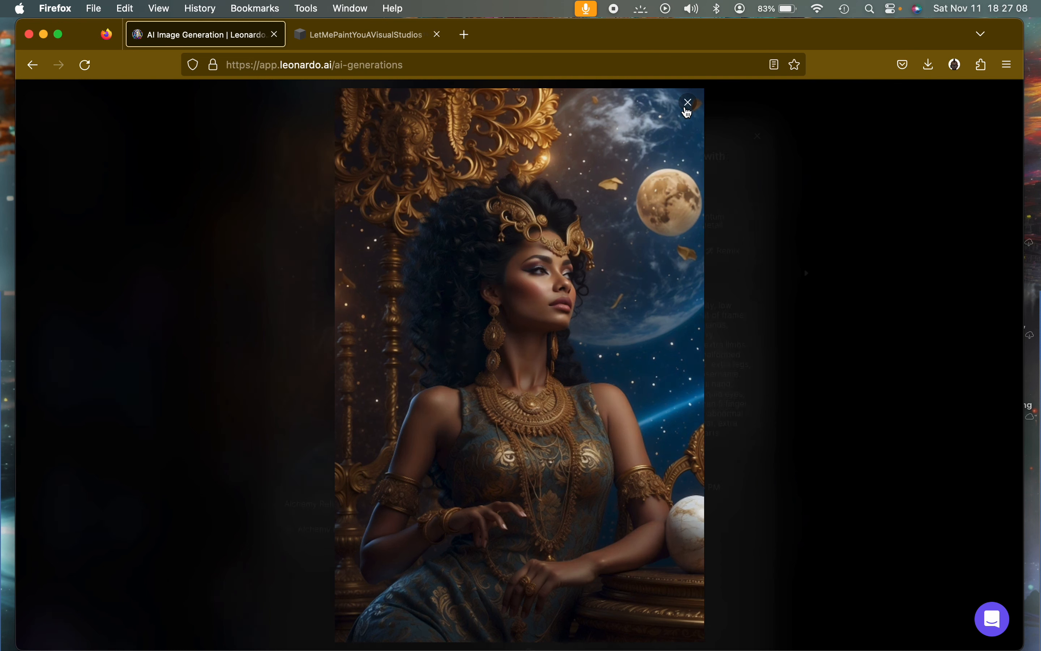
View the Original Image enlarged for comparison, switch back to the High Smooth version and return to the generation history.
click(411, 503)
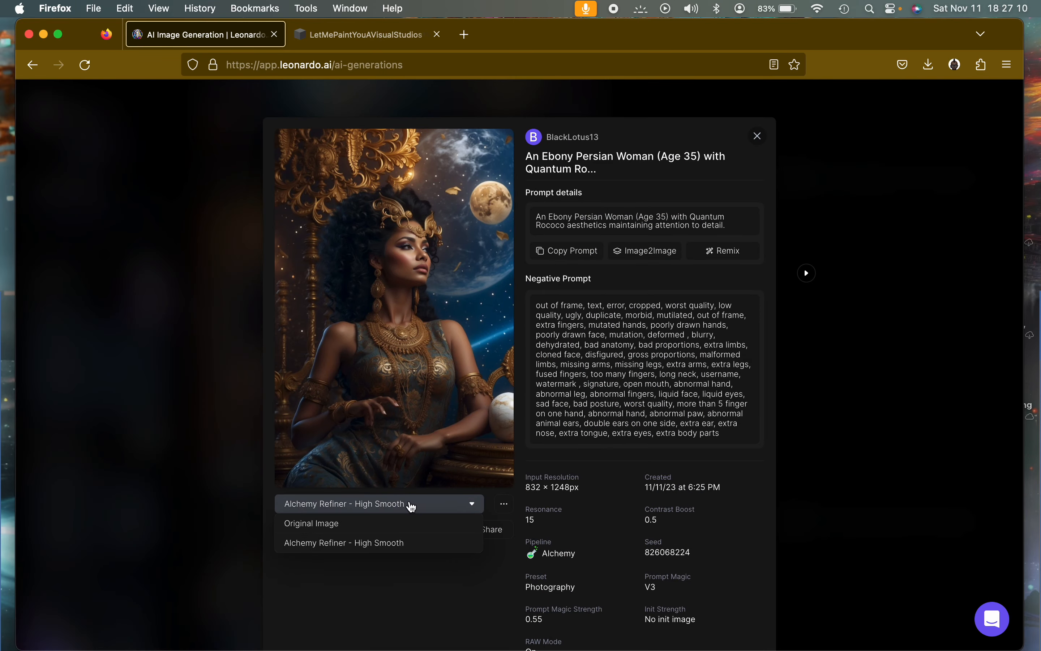
click(375, 531)
click(489, 234)
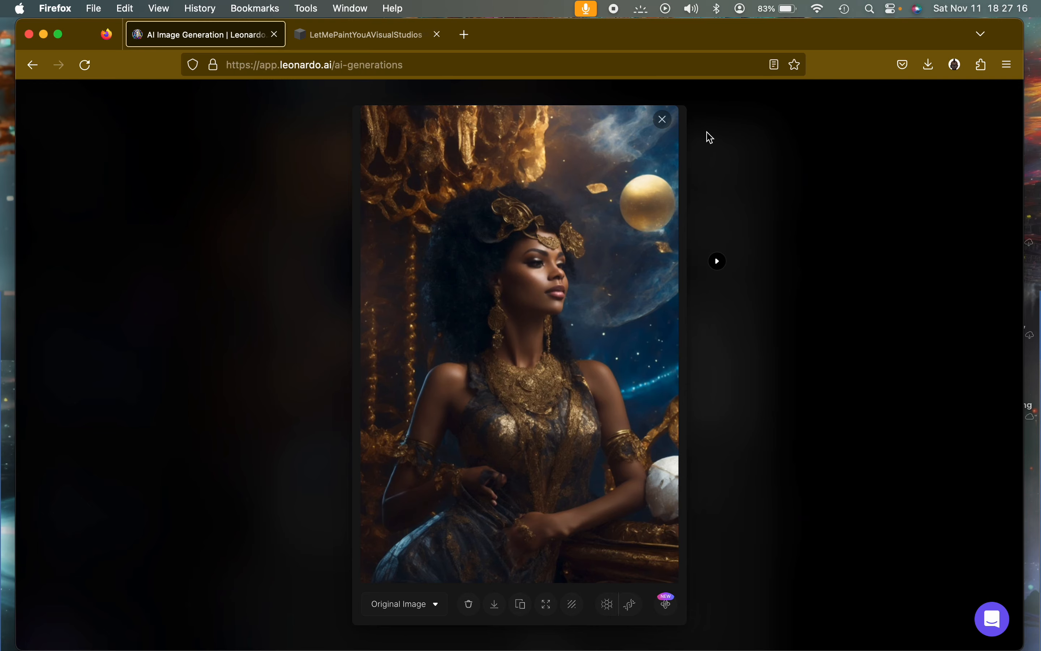
click(663, 120)
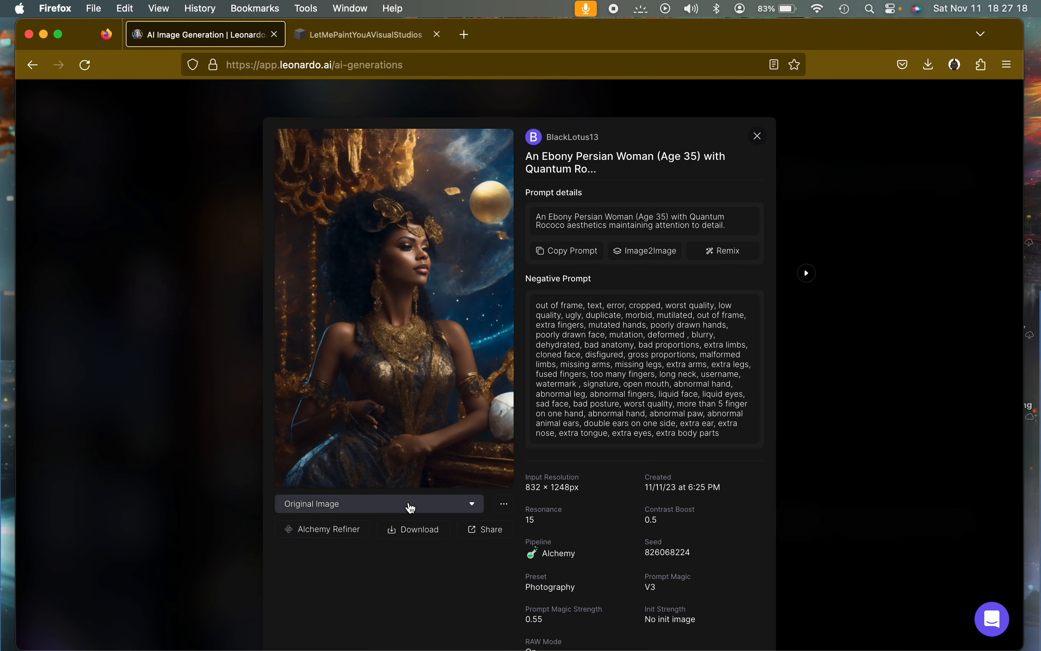
click(408, 507)
click(378, 542)
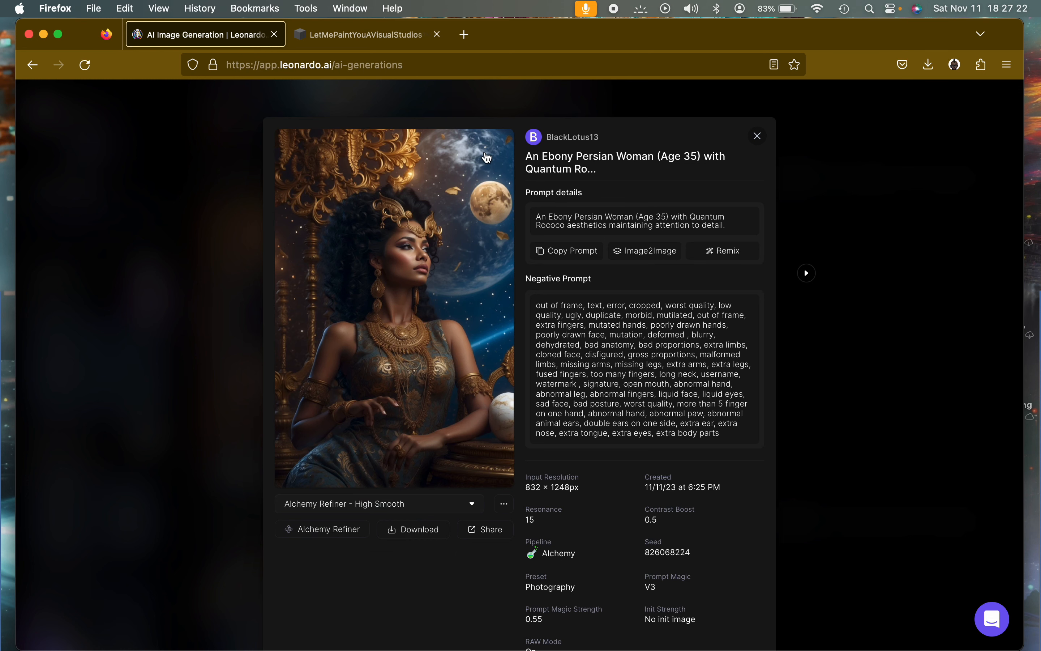
click(756, 138)
Read the generation info, including the element weights, of the pair with the woman in blue beside the large moon.
scroll(734, 325, up, 5)
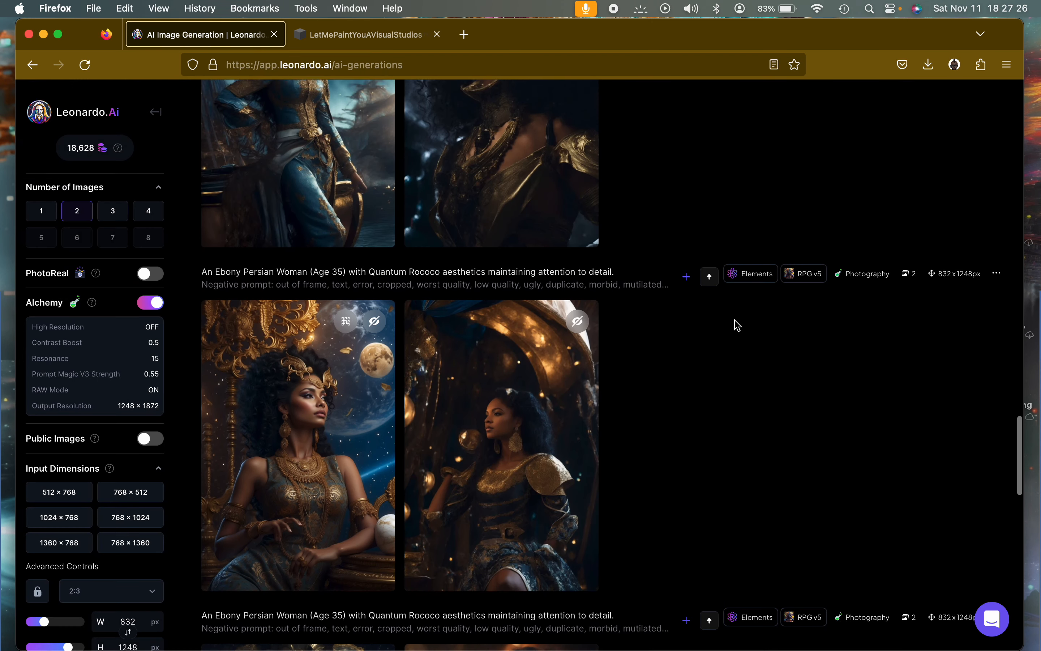
scroll(734, 325, up, 3)
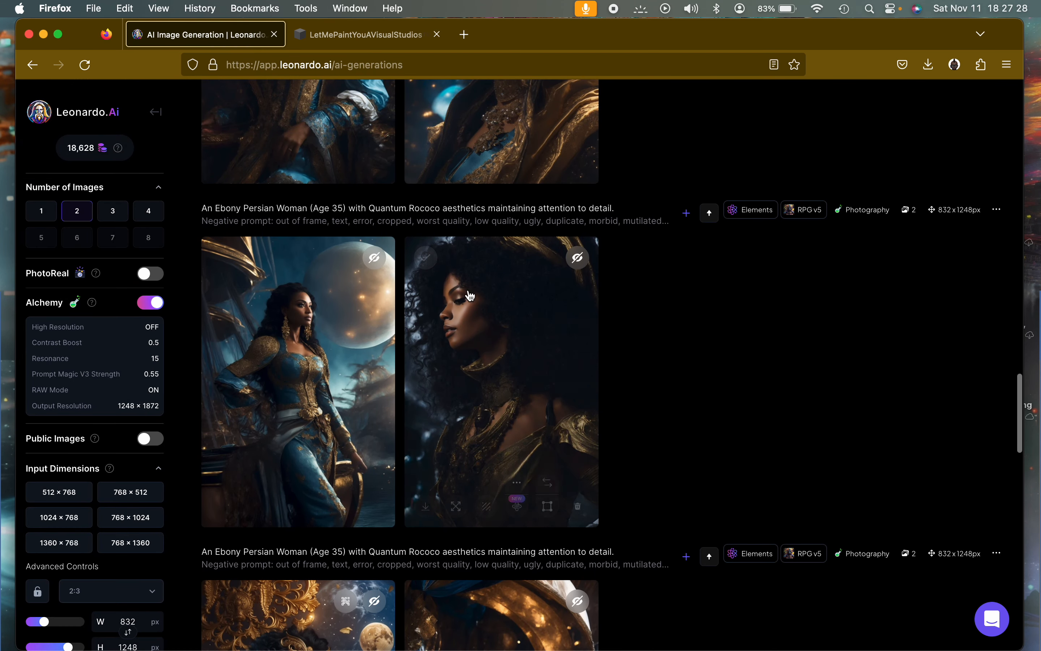
click(996, 210)
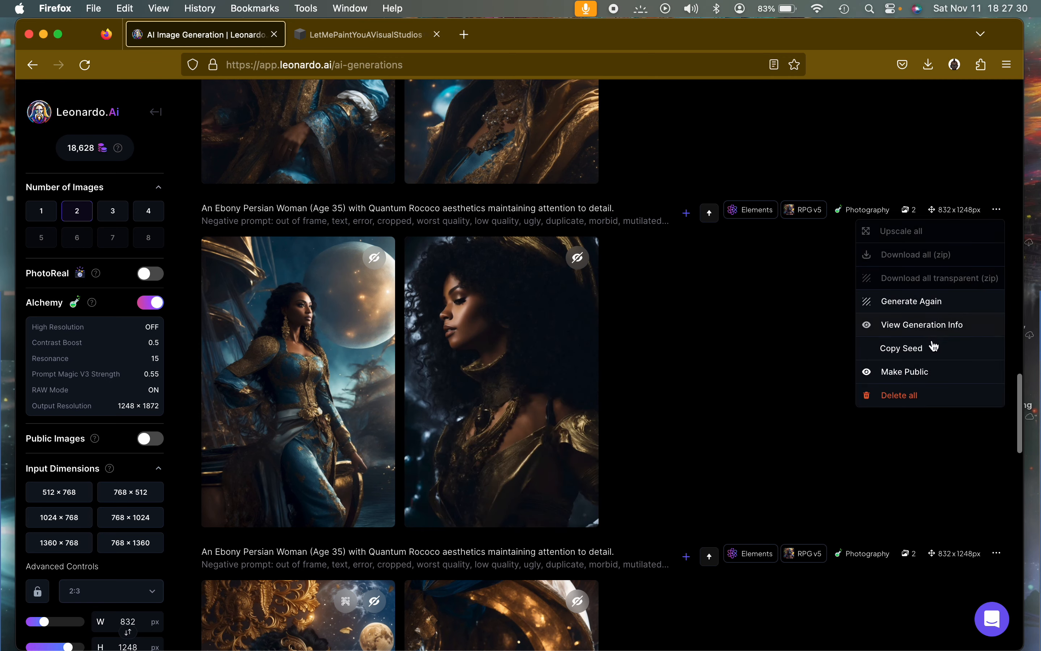
click(920, 325)
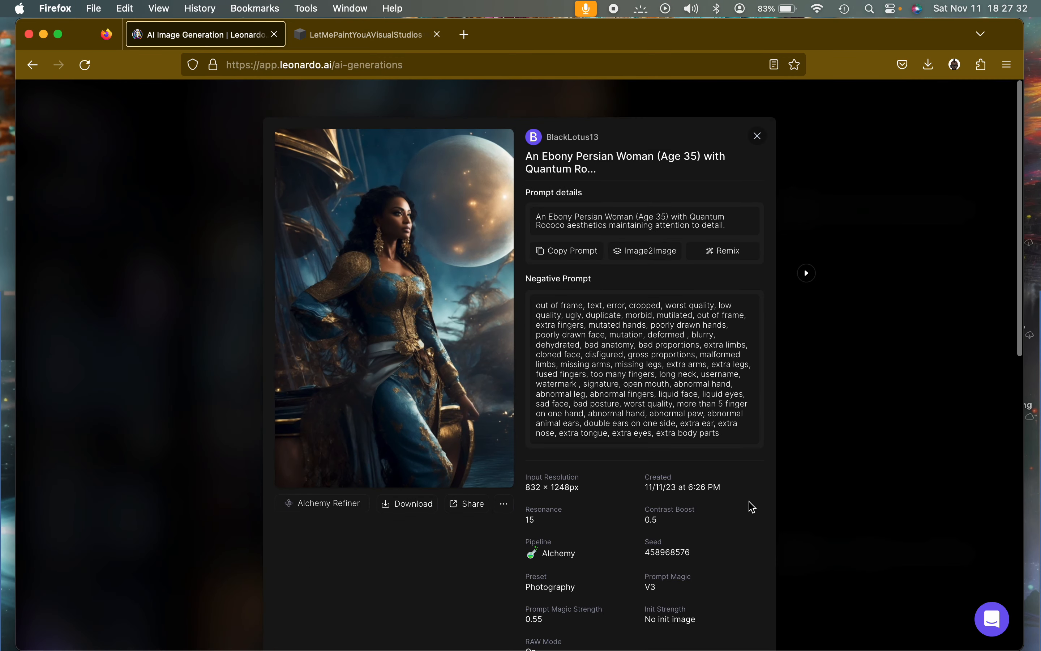
scroll(749, 506, down, 5)
scroll(751, 506, up, 5)
click(756, 137)
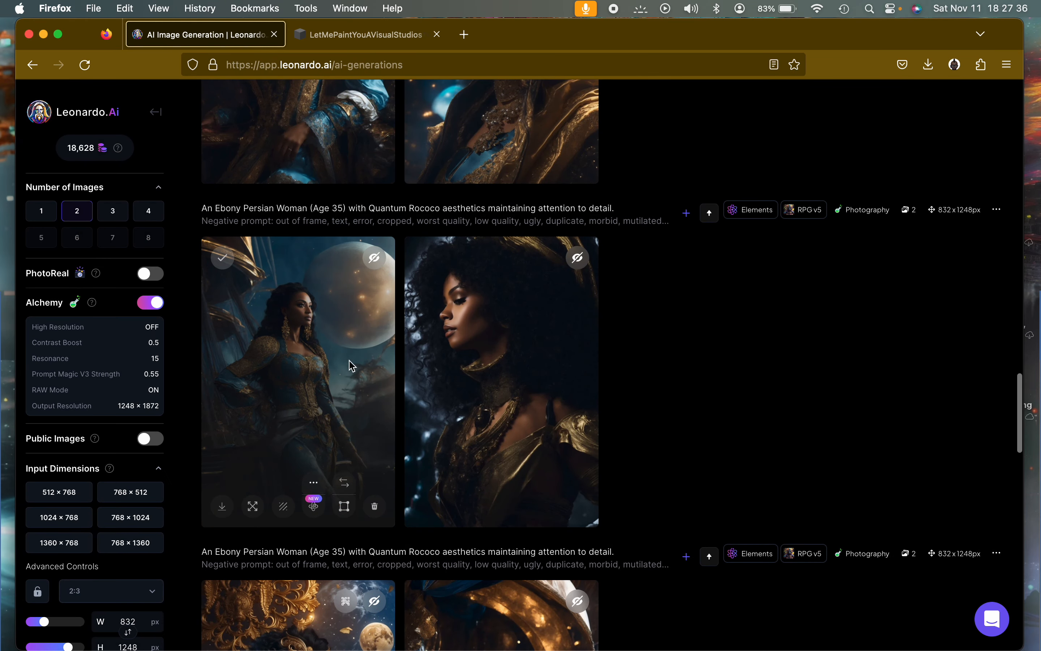
View the woman in blue beside the moon and her companion profile portrait enlarged.
click(352, 366)
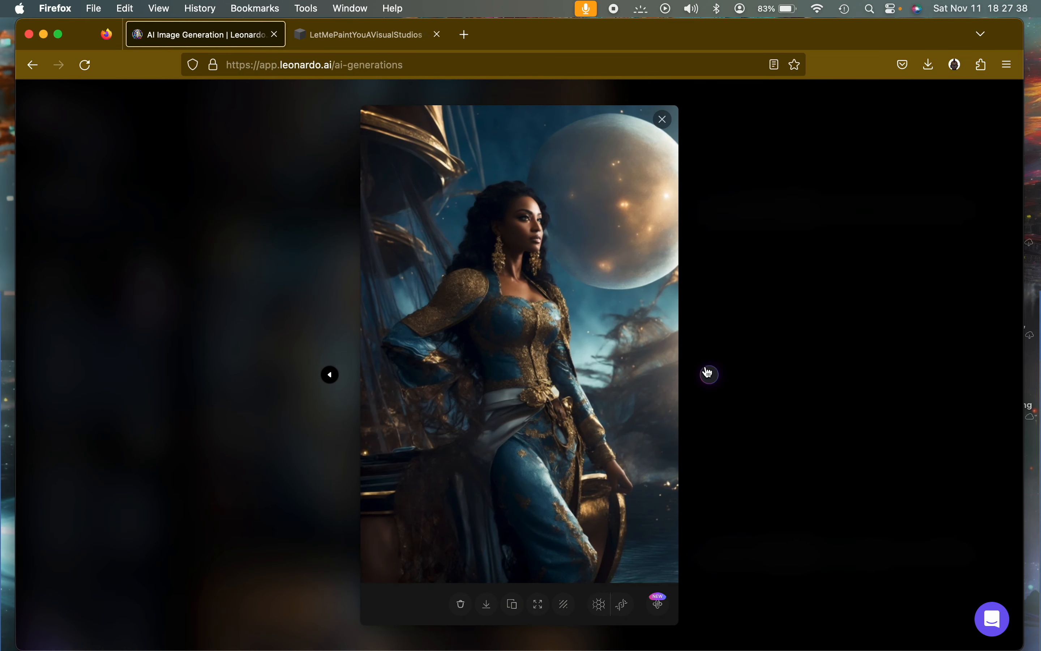
click(710, 377)
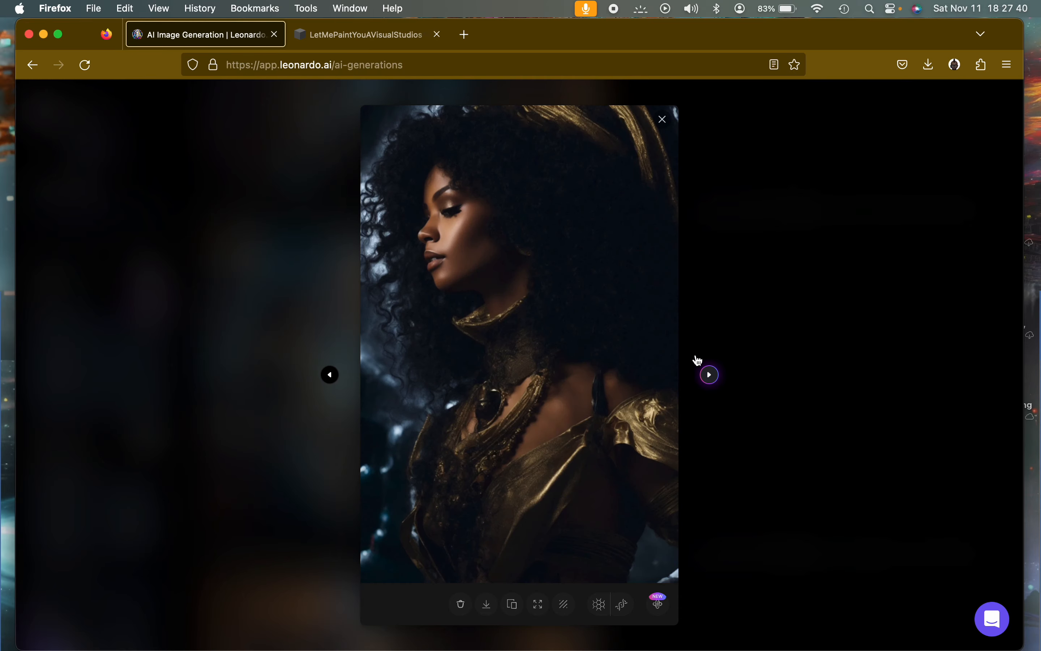
click(665, 122)
View both images of the next newer pair enlarged: the woman with the lace collar and the one with the blue headdress.
scroll(713, 309, up, 10)
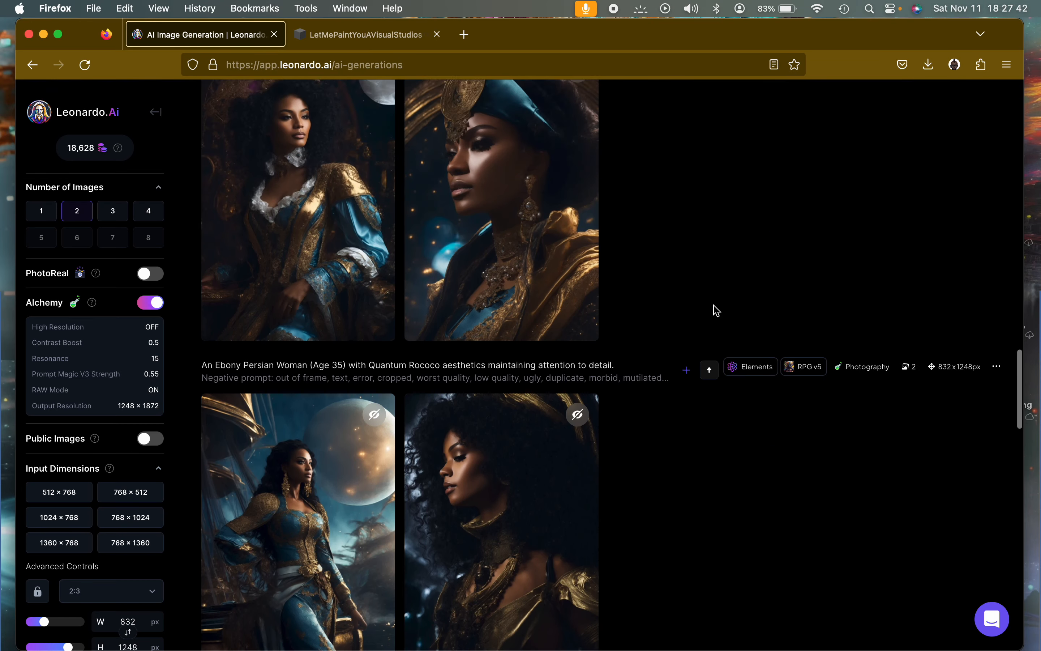
click(294, 359)
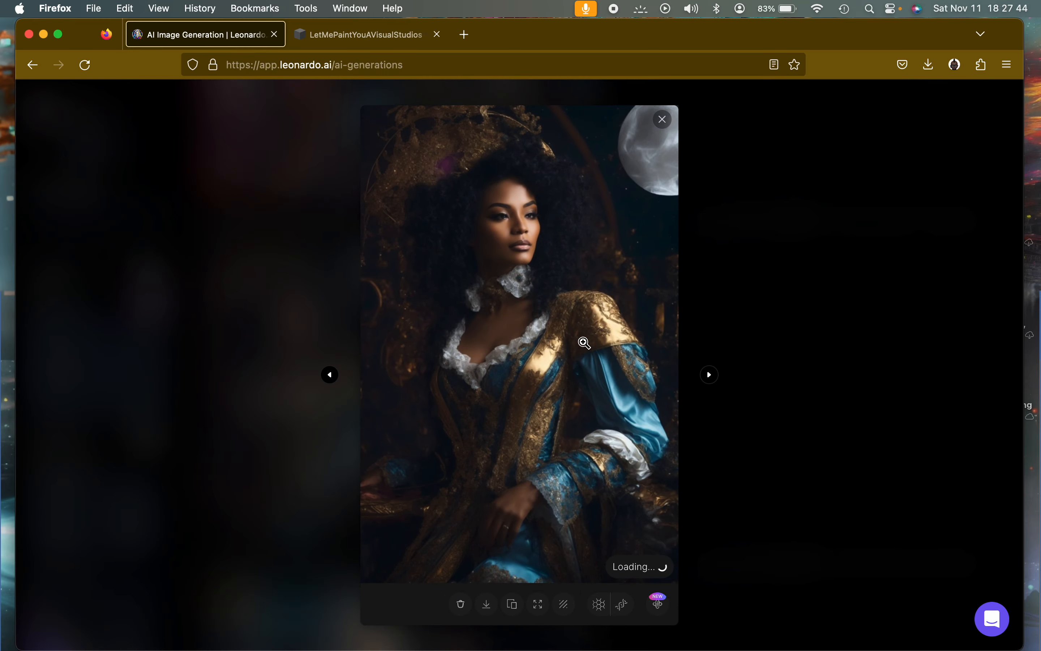
click(707, 375)
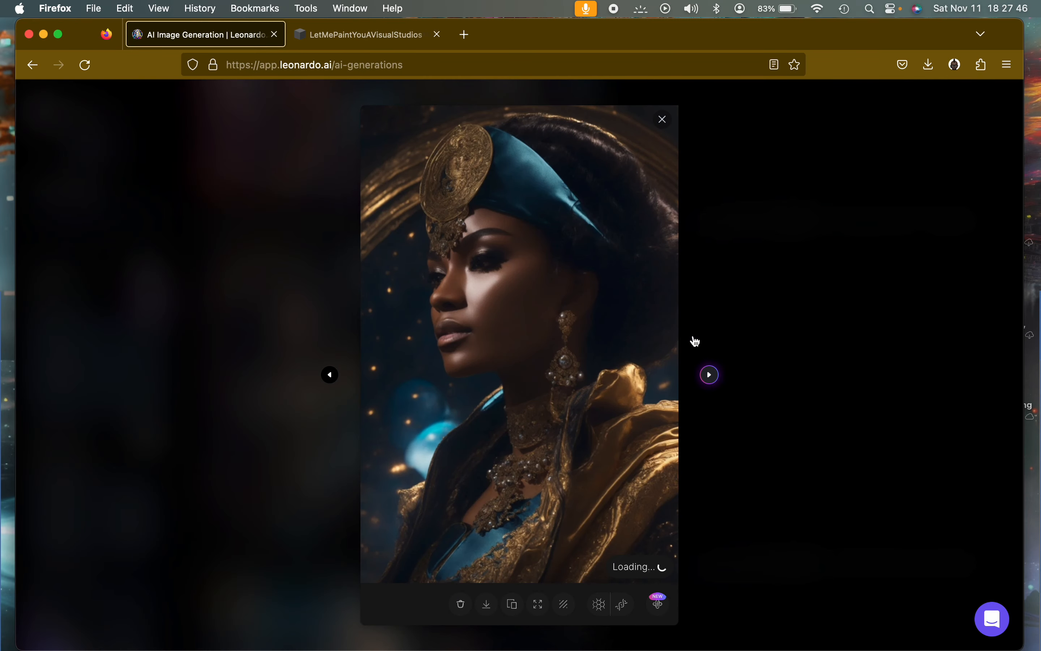
click(662, 120)
Compare the portrait with pink flowers and its companion in the navy-and-gold coat in the enlarged view.
scroll(709, 279, up, 8)
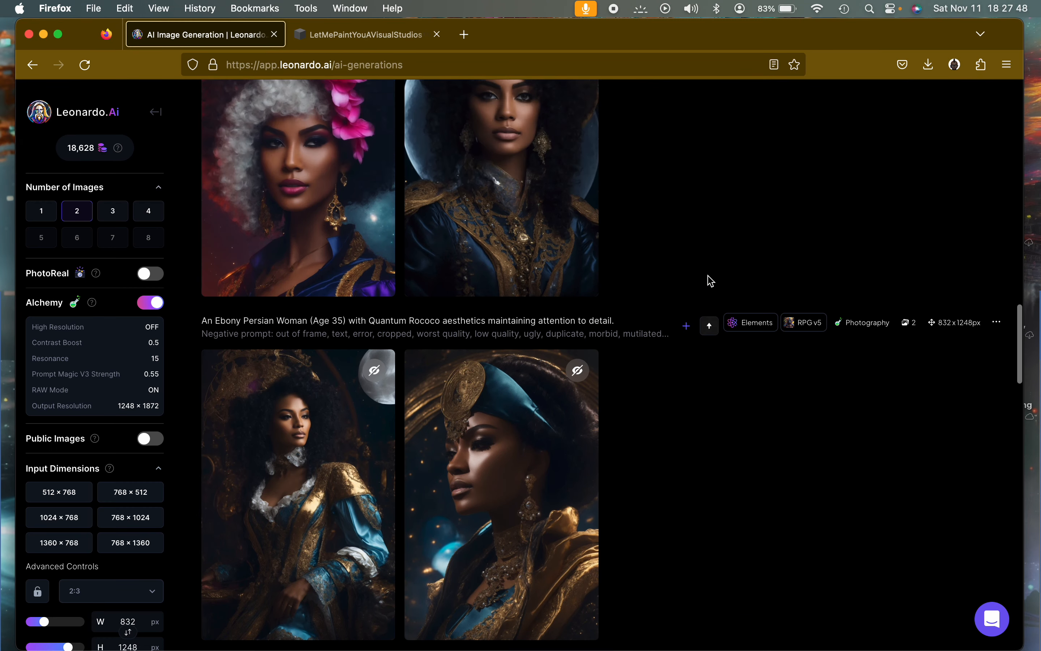
click(242, 344)
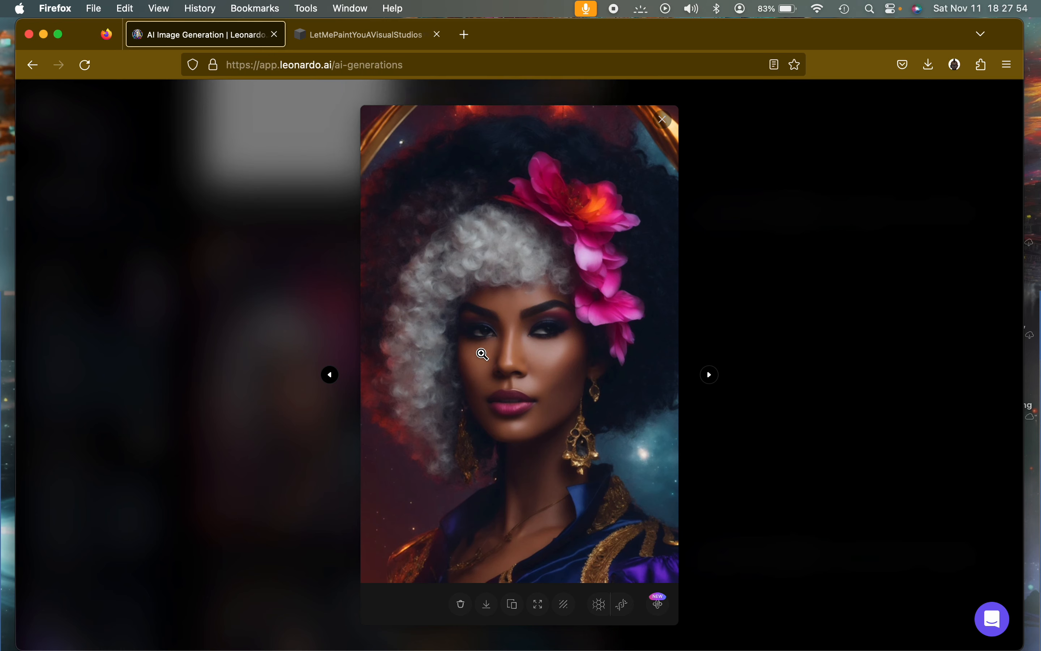
click(709, 375)
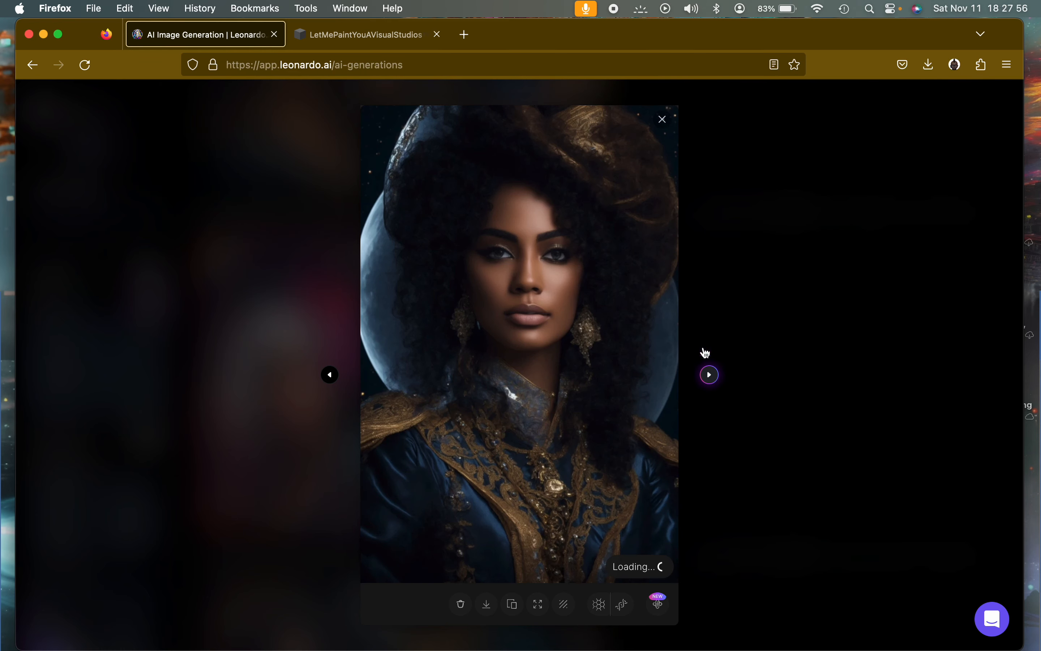
click(331, 374)
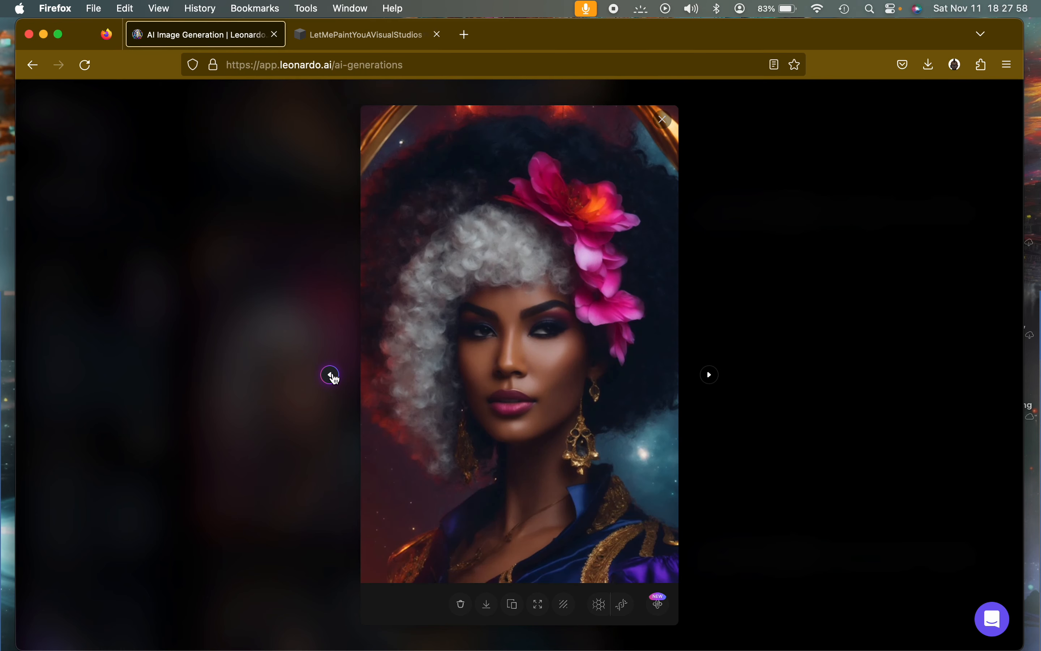
Refine the pink flower portrait with Alchemy Refiner at Medium strength with Smooth Mode on, and return to the generation history.
click(658, 604)
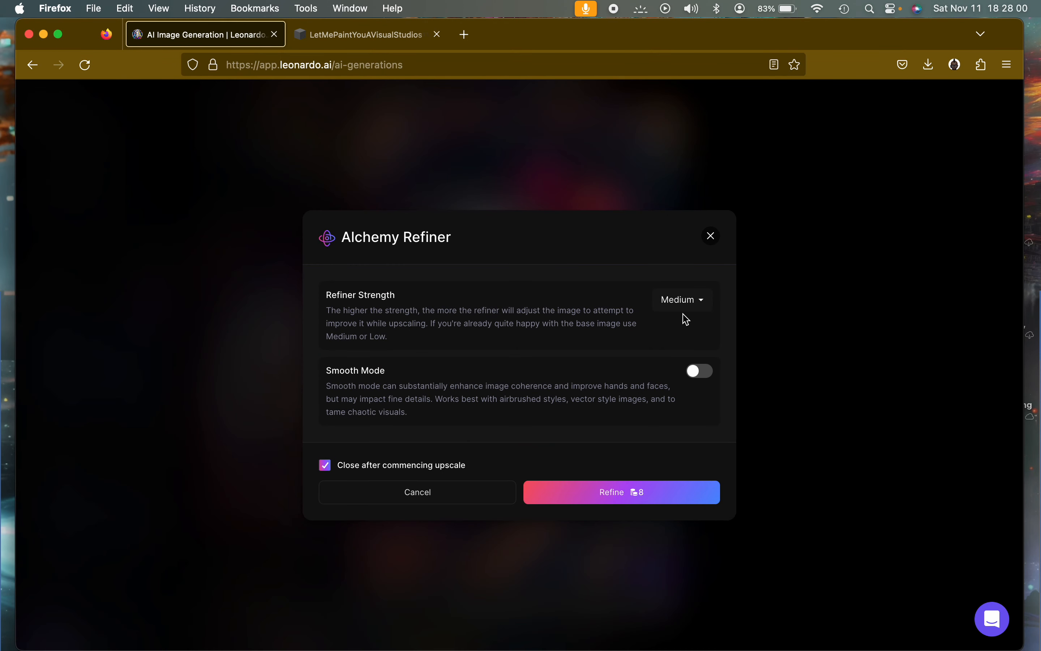
click(693, 371)
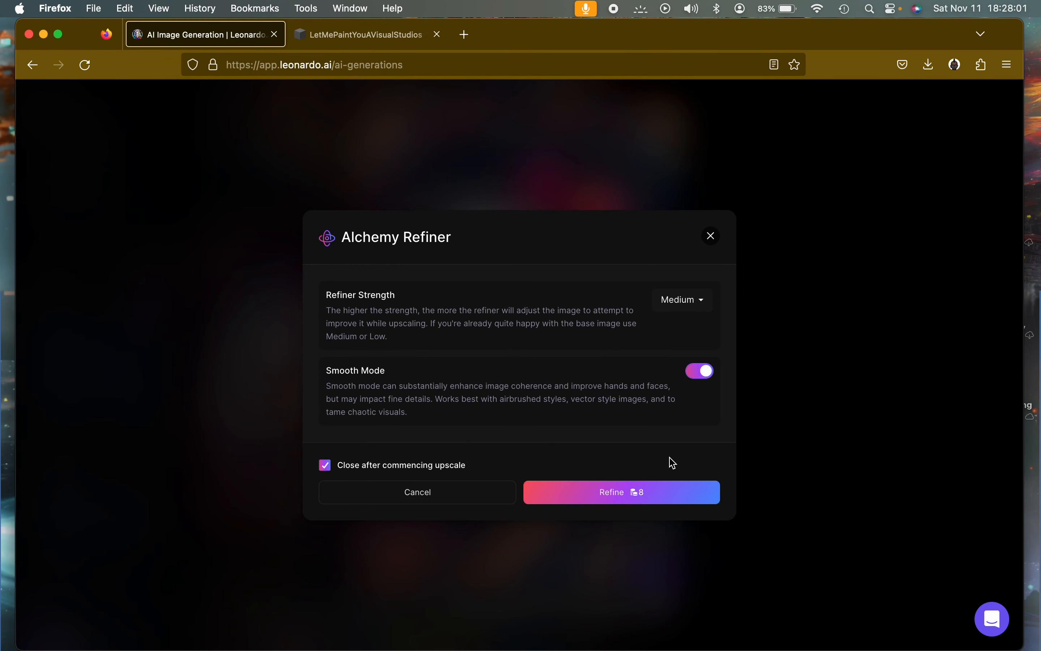
click(670, 501)
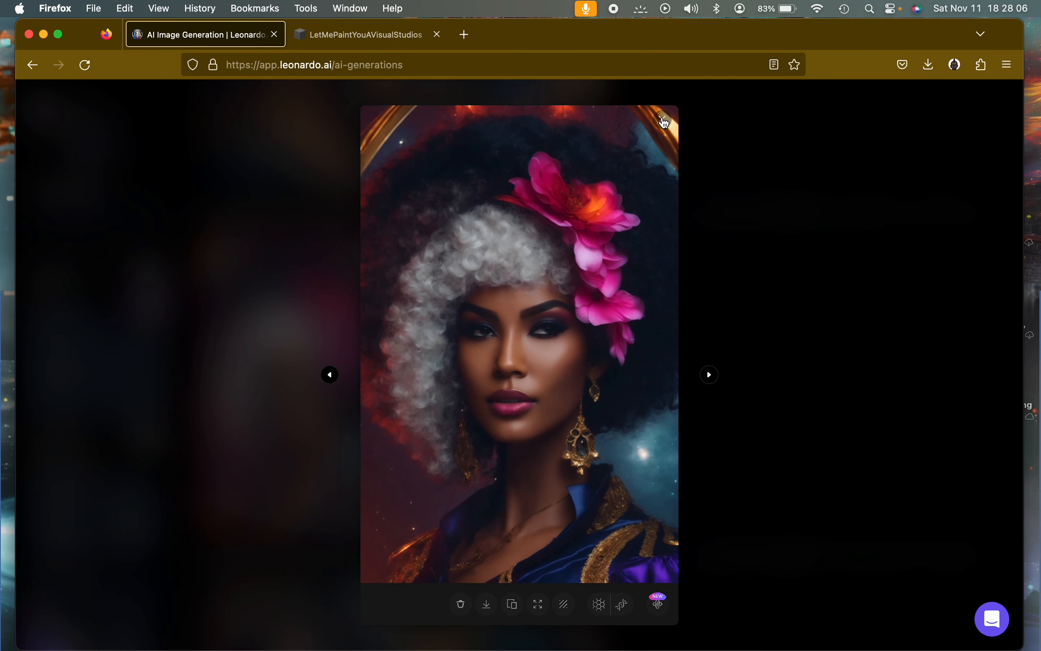
click(664, 123)
View the pirate hat portrait and its companion in the blue satin dress enlarged.
scroll(727, 352, up, 5)
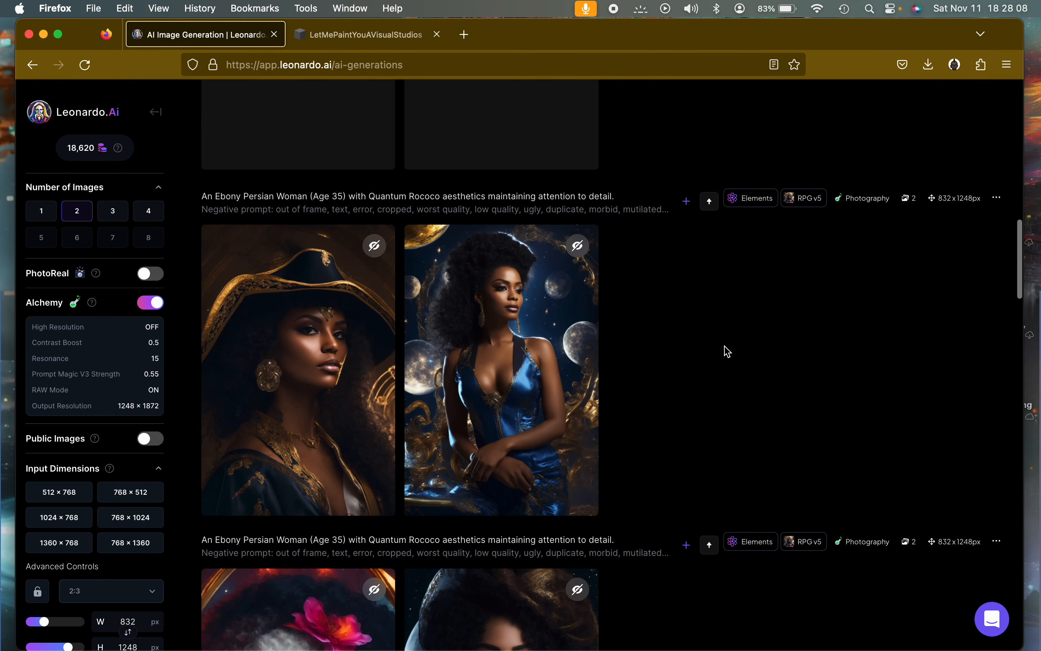
click(337, 384)
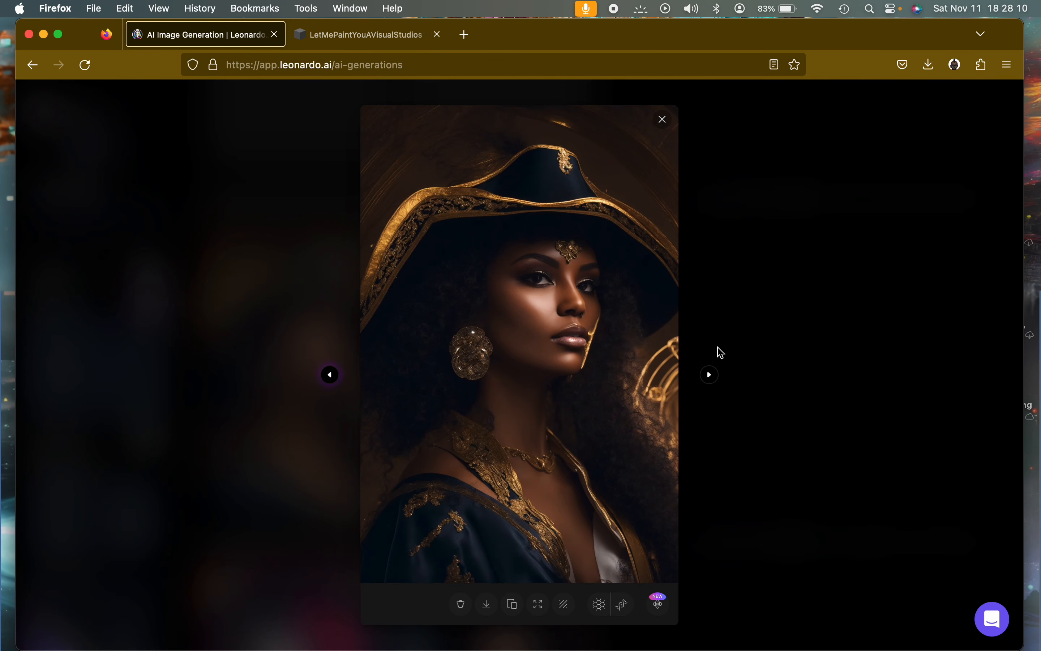
click(710, 375)
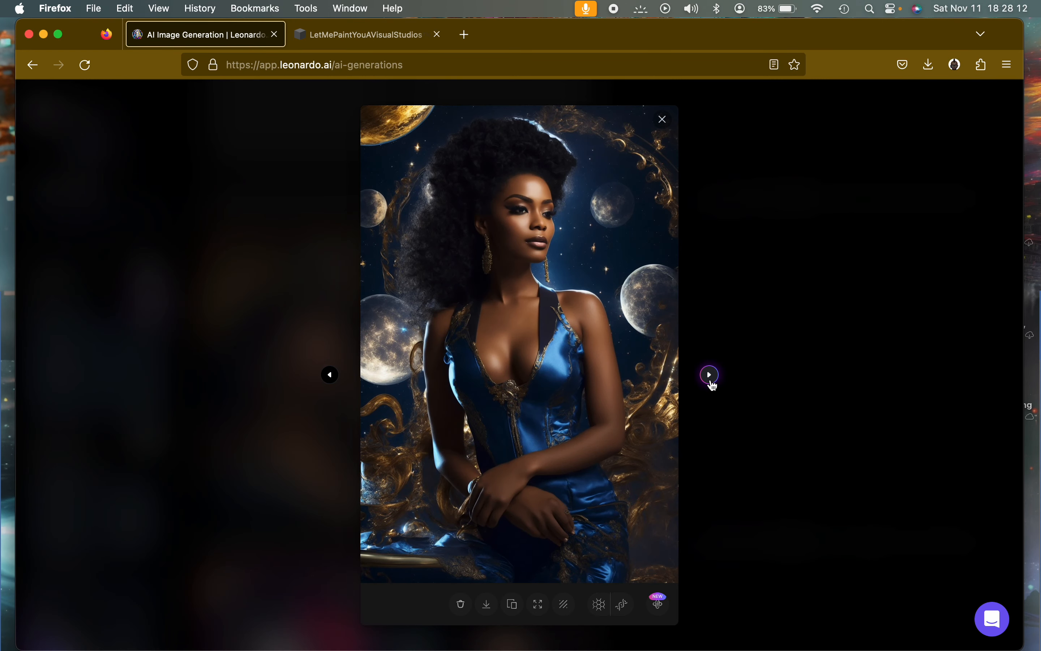
click(663, 124)
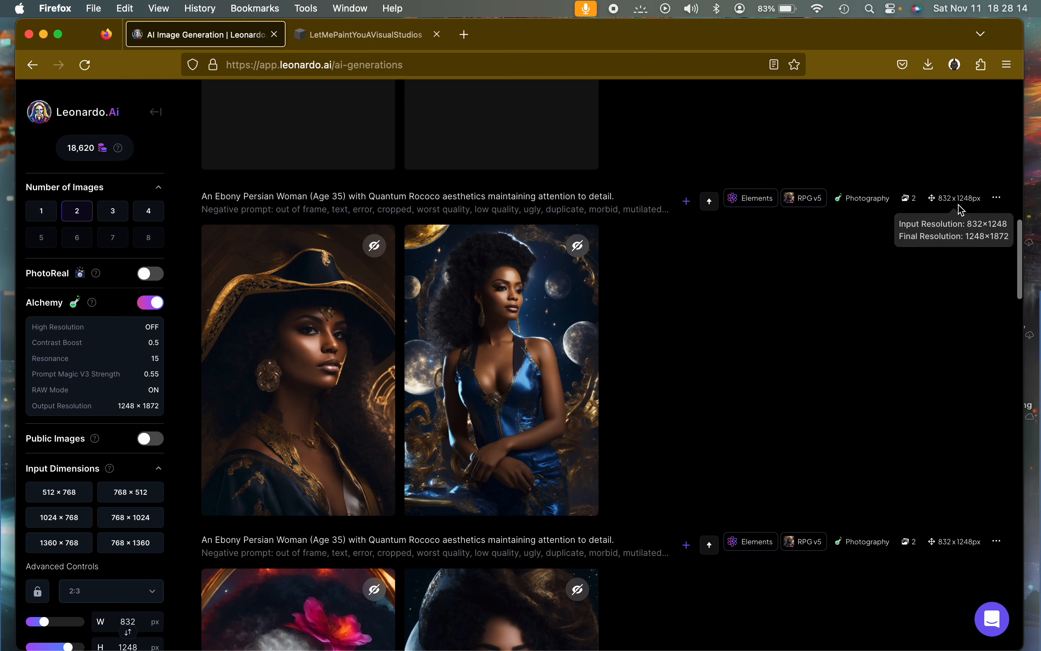
Read the pirate hat pair's generation info, including the Lunar Punk and Pirate Punk weights.
click(996, 199)
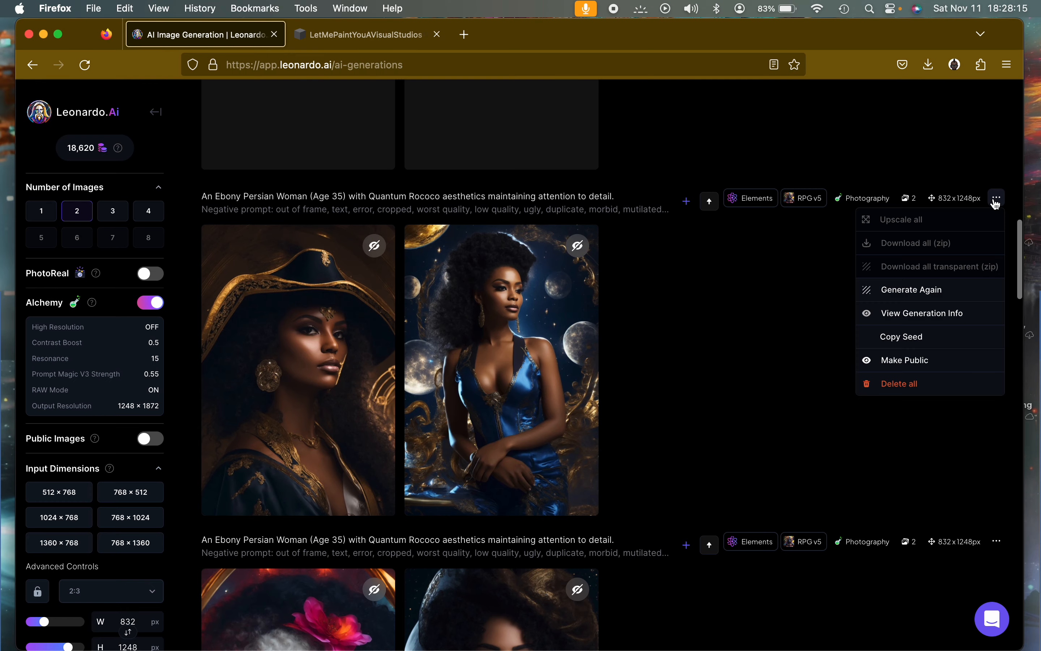
click(915, 313)
scroll(914, 435, down, 10)
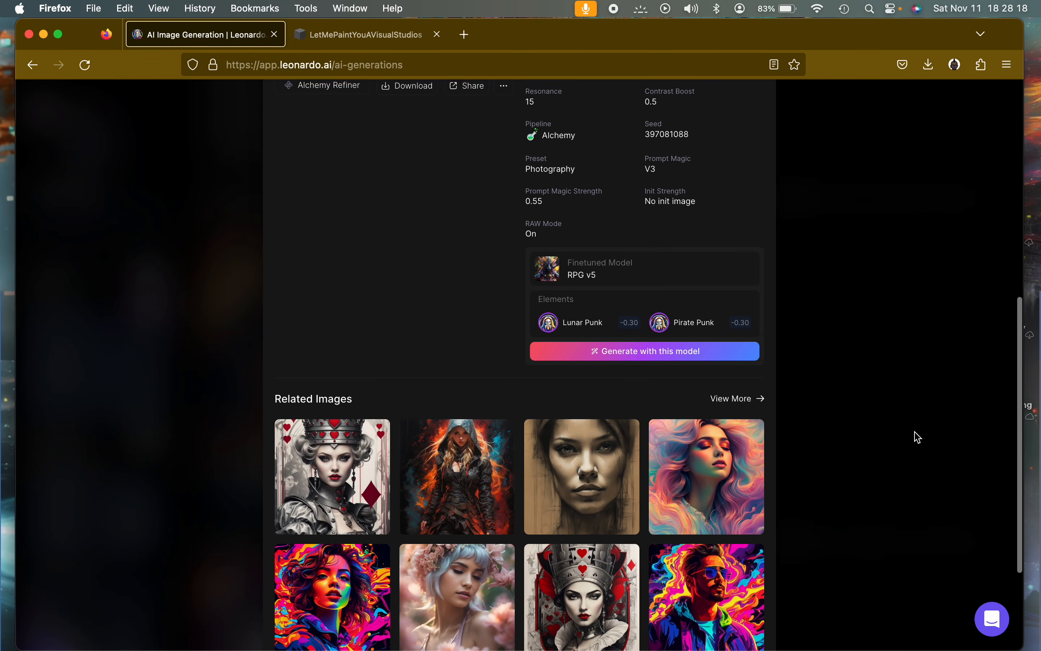
scroll(917, 437, up, 10)
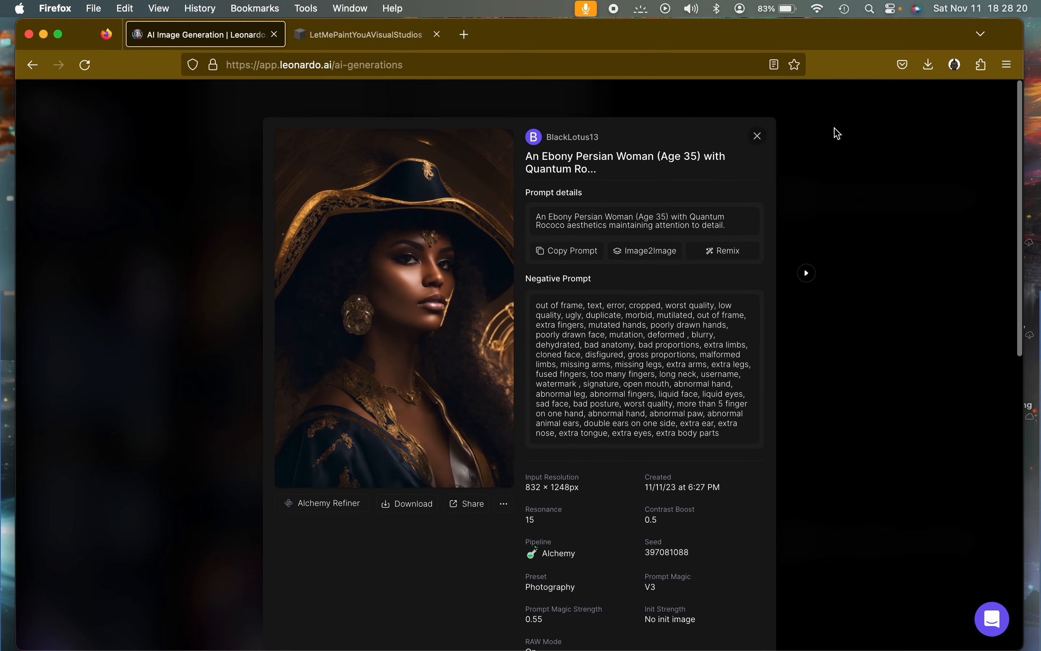
click(758, 138)
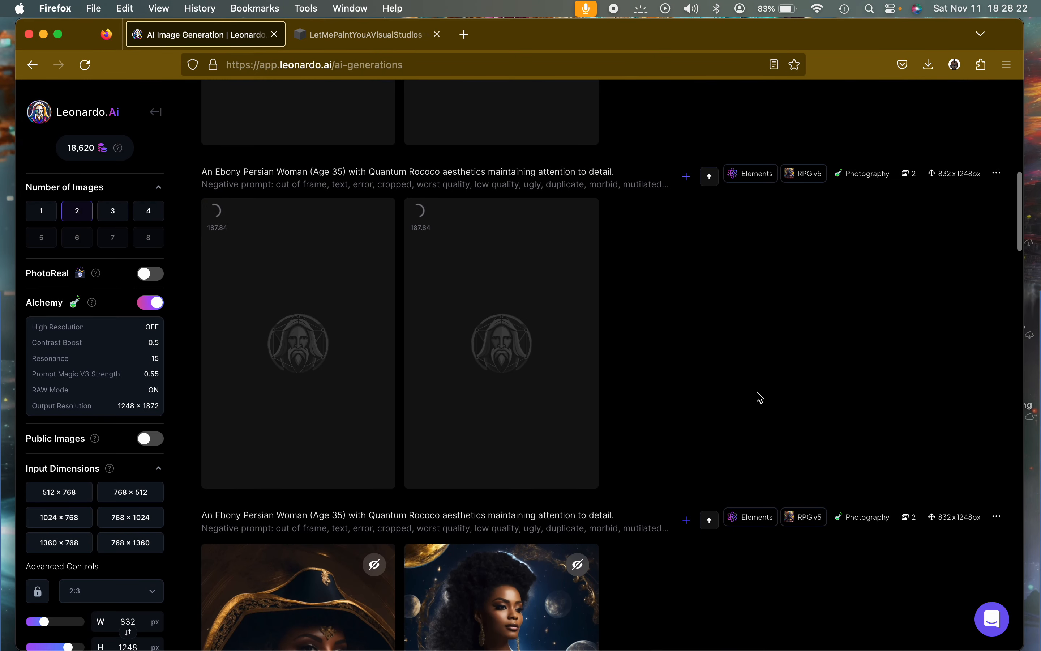
Check the pending generations, then examine the afro portrait with the golden halo backdrop at full size.
scroll(757, 396, up, 2)
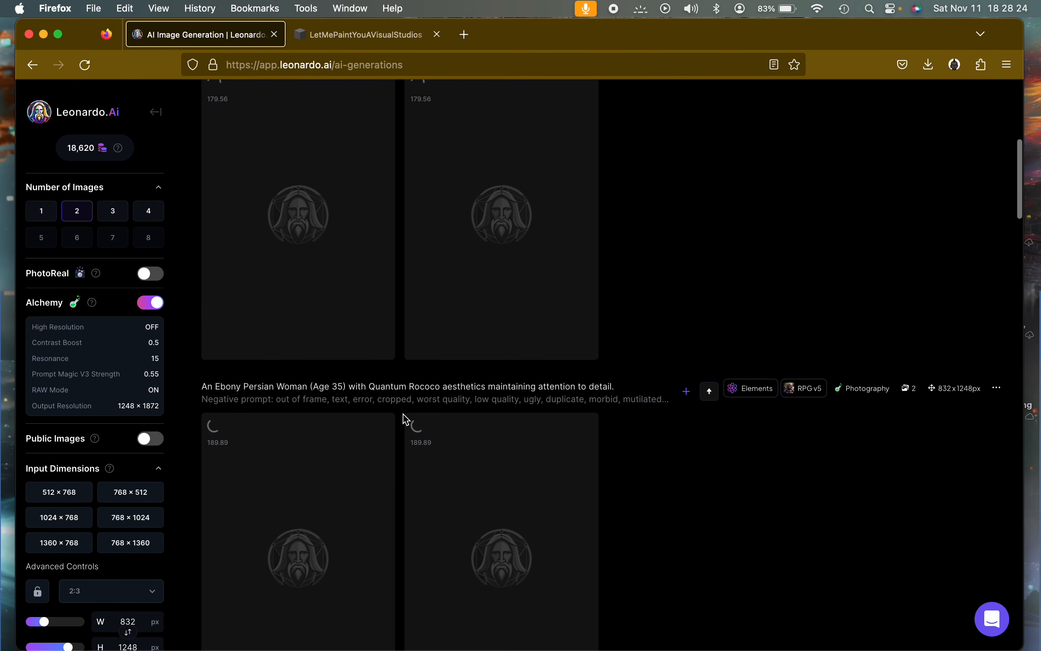
scroll(405, 426, up, 4)
scroll(402, 418, down, 3)
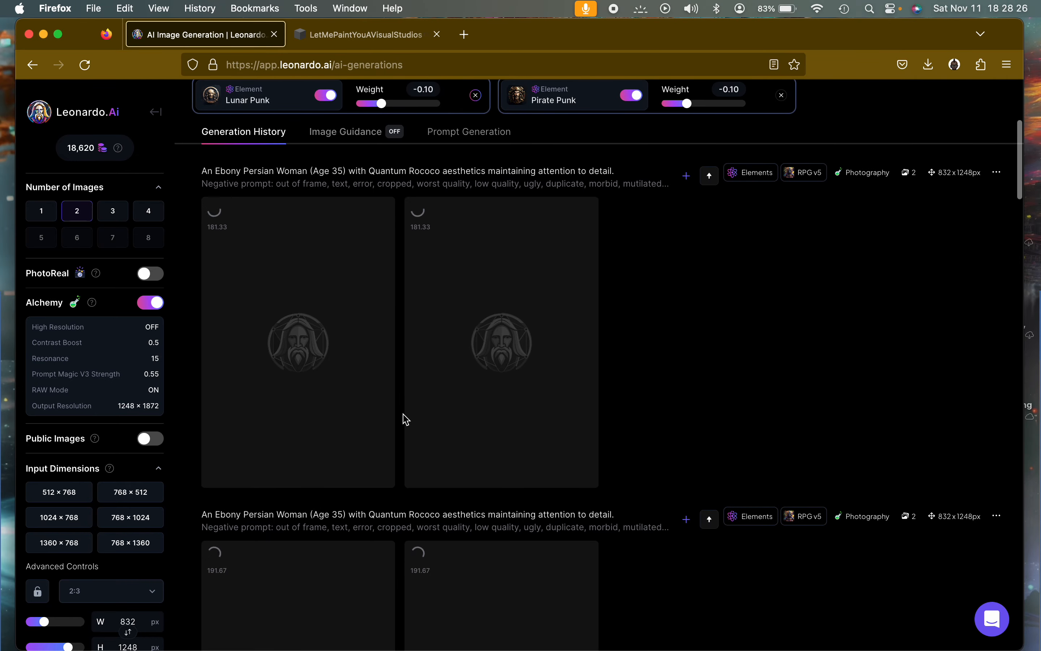
scroll(448, 539, down, 4)
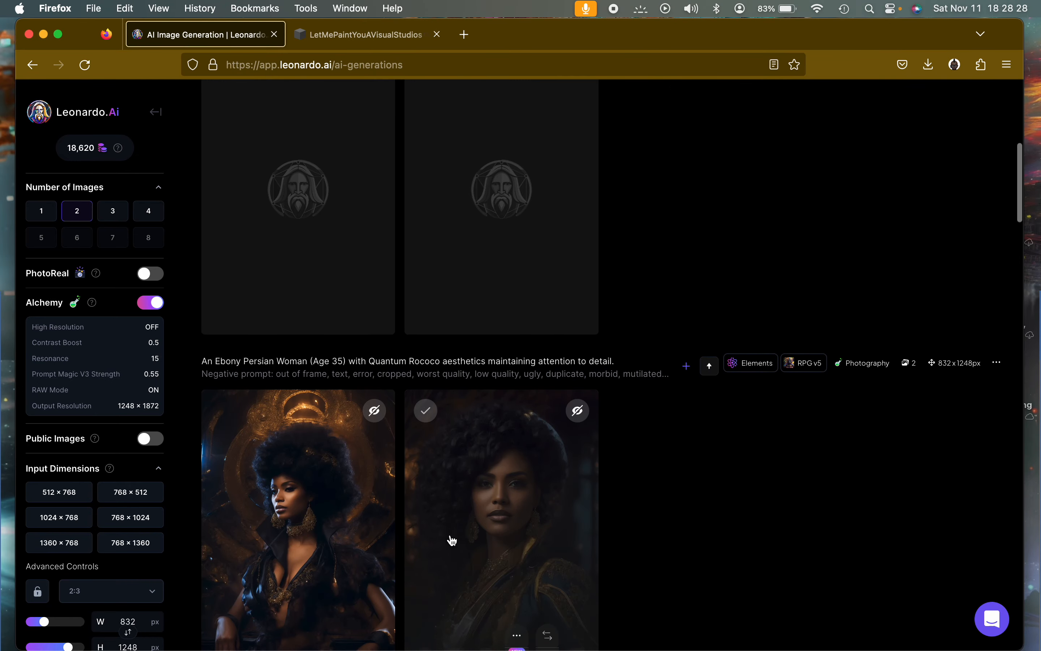
click(353, 509)
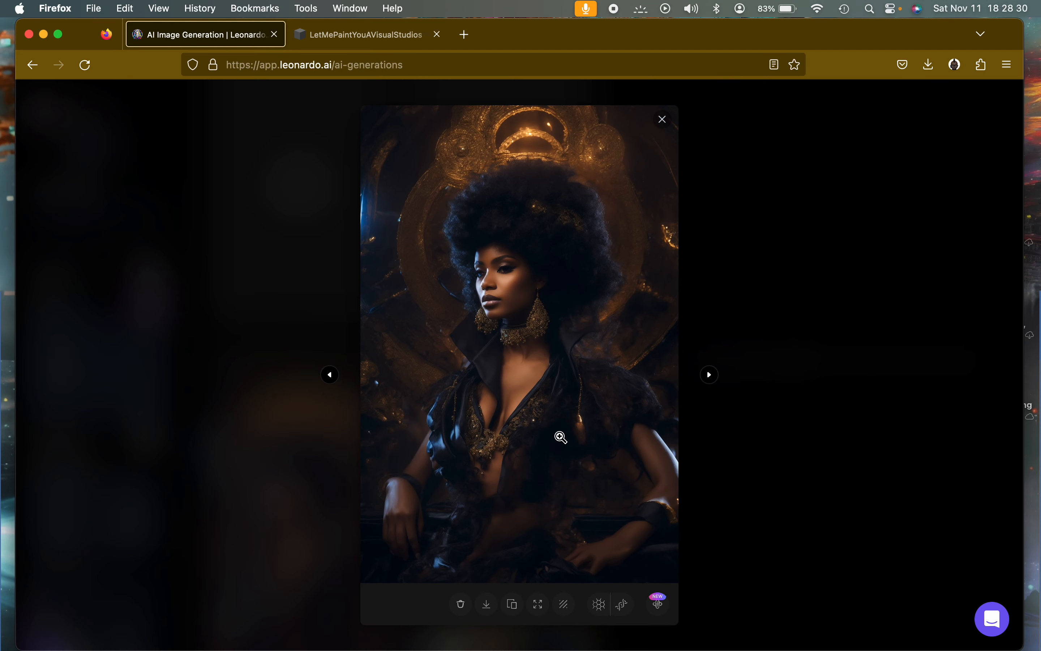
click(561, 437)
scroll(636, 436, down, 8)
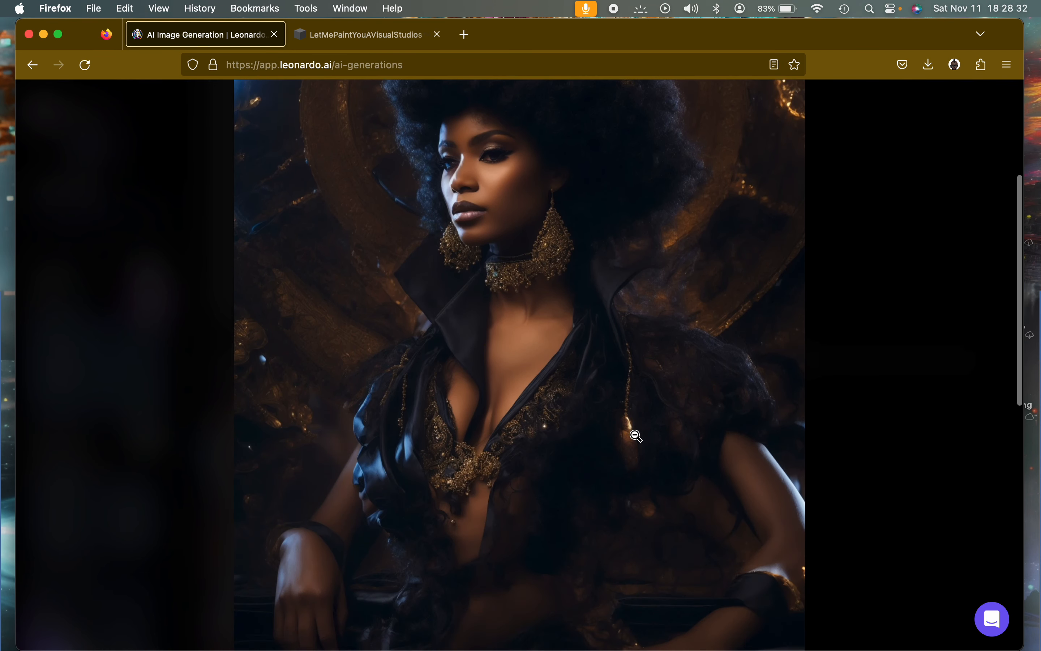
scroll(636, 435, down, 1)
scroll(636, 436, up, 3)
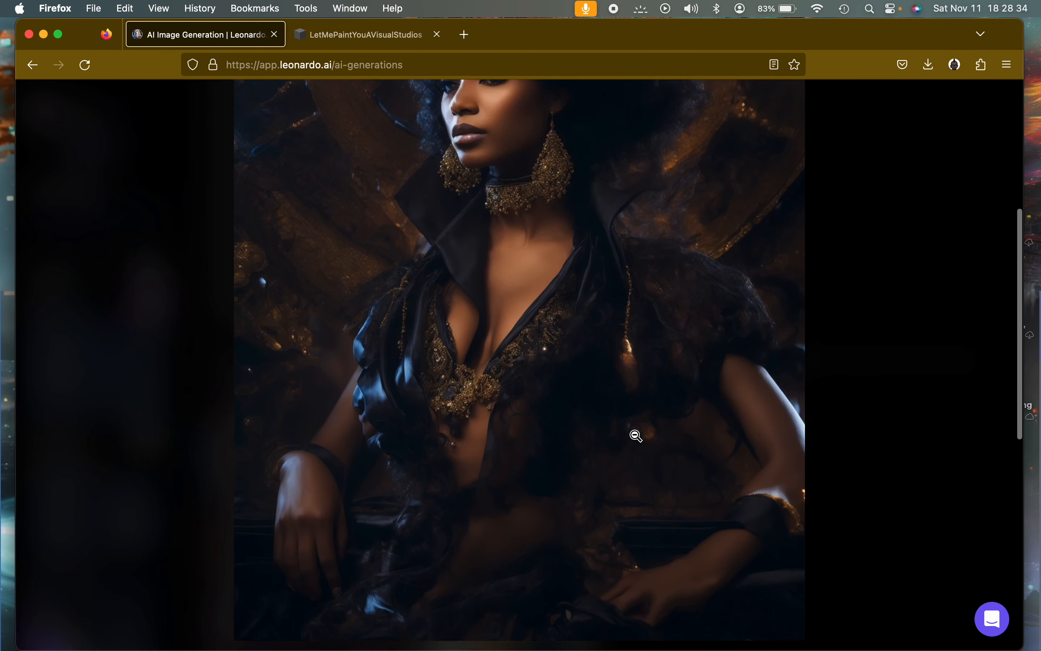
scroll(636, 436, down, 2)
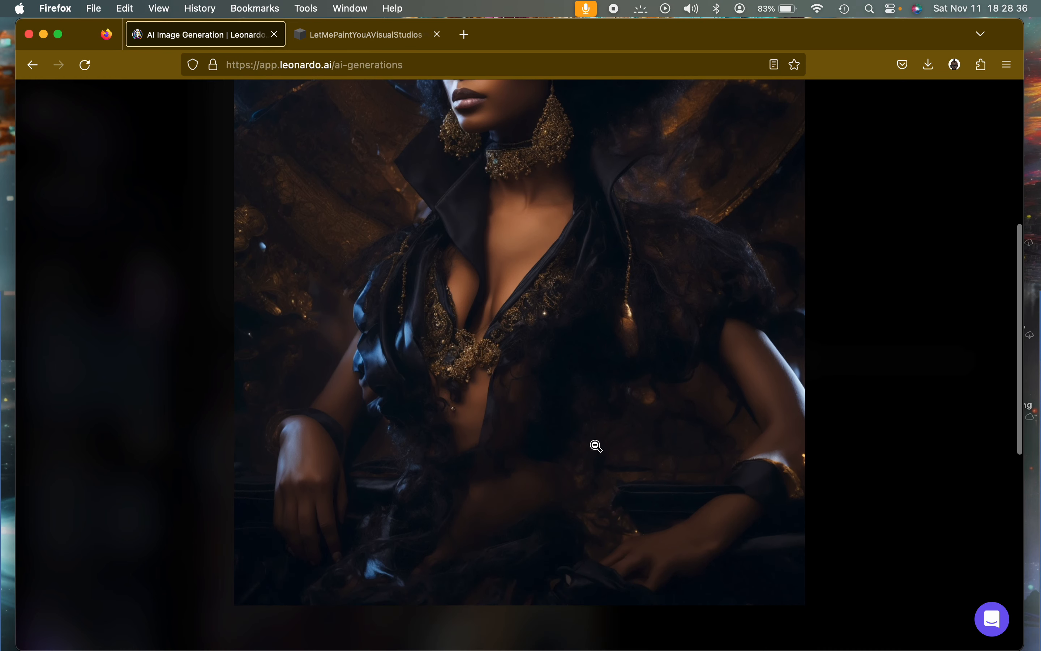
scroll(616, 421, up, 8)
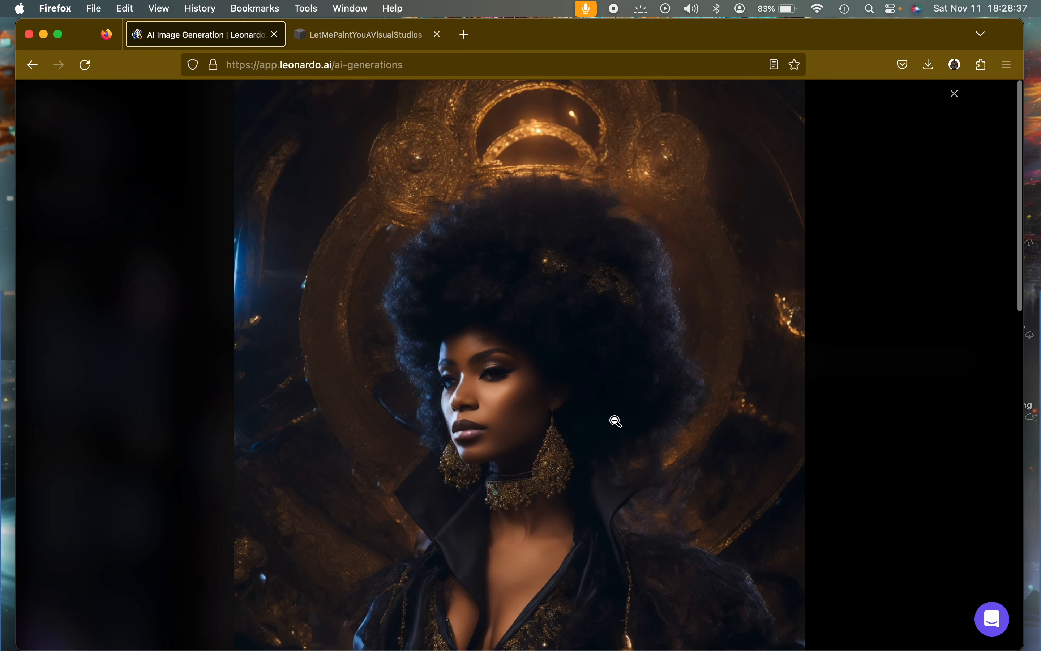
click(769, 163)
click(770, 165)
Inspect the companion portrait in the navy-and-gold coat at full size.
click(531, 495)
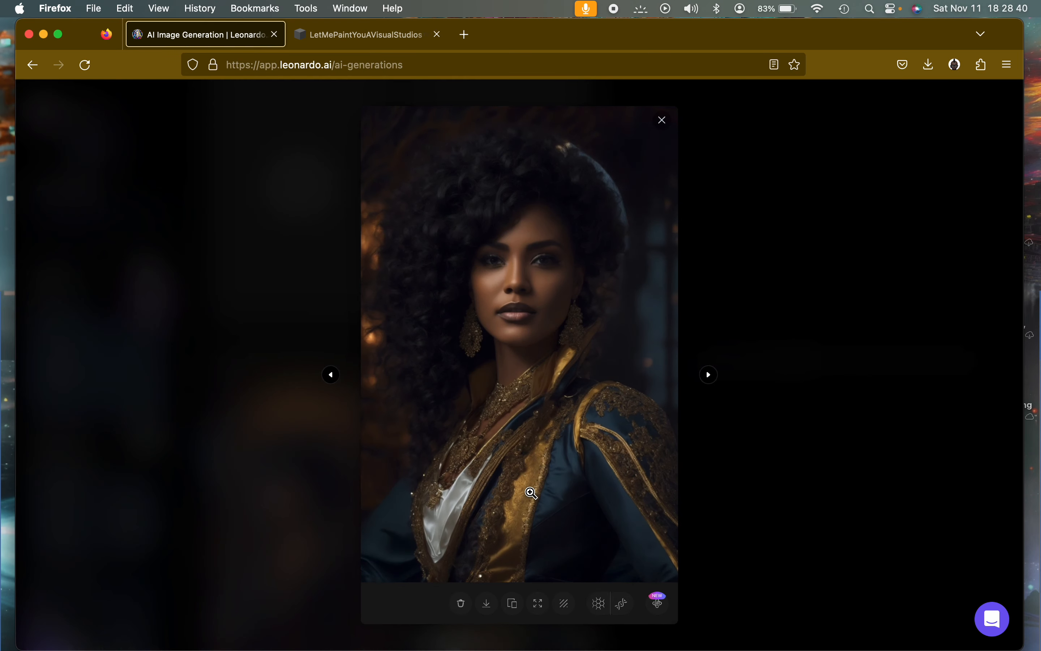
click(536, 297)
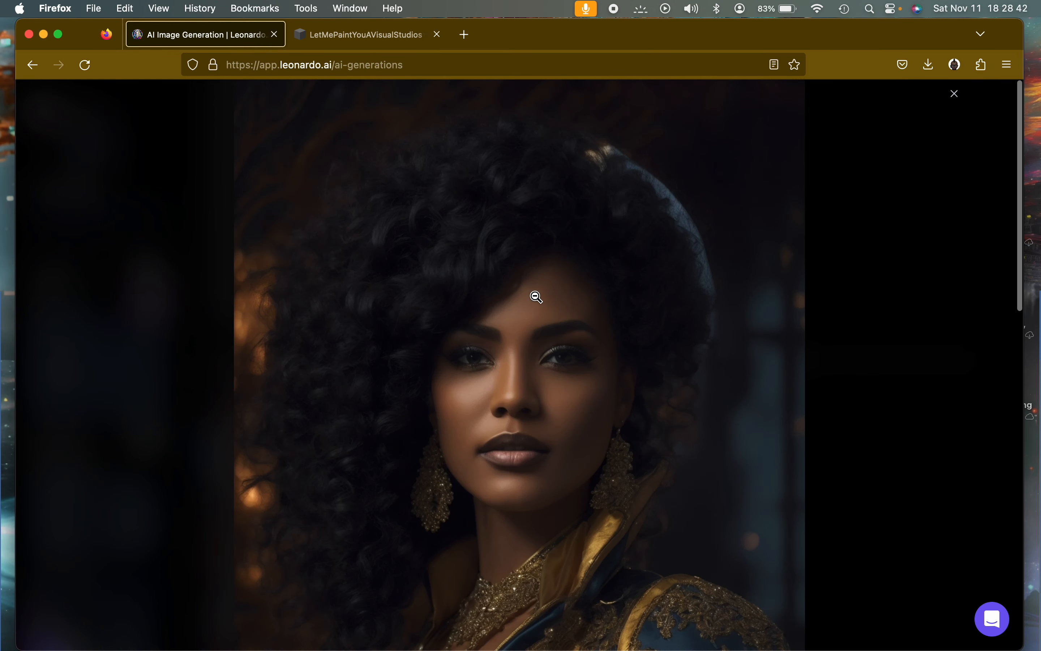
scroll(536, 297, down, 6)
scroll(536, 296, up, 8)
click(535, 297)
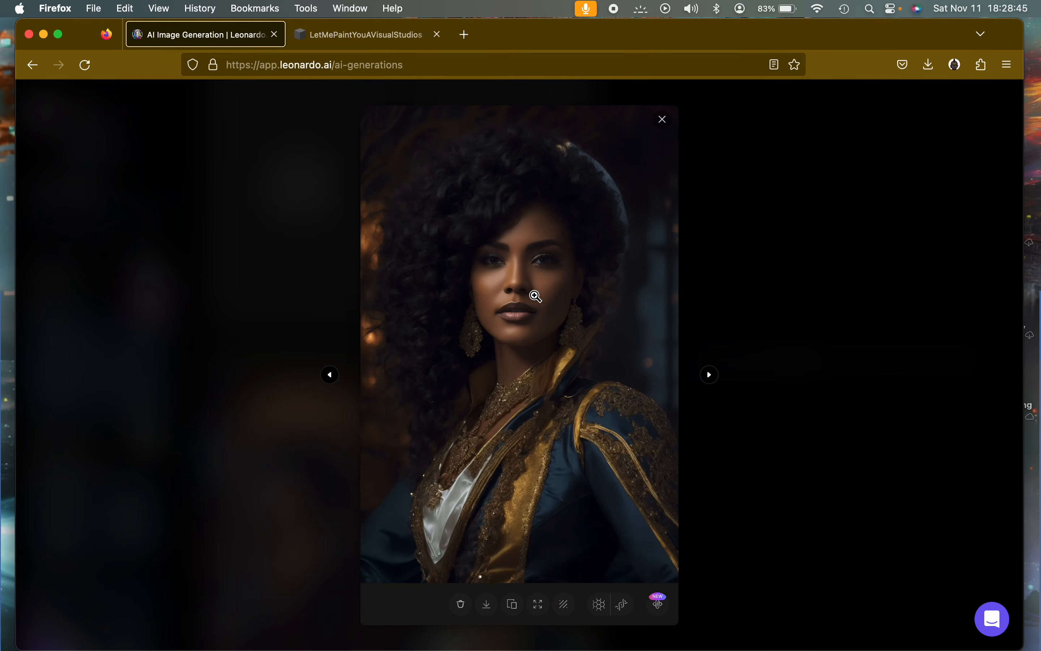
Refine the navy-and-gold coat portrait with Alchemy Refiner at Medium strength with Smooth Mode off.
click(657, 603)
click(683, 502)
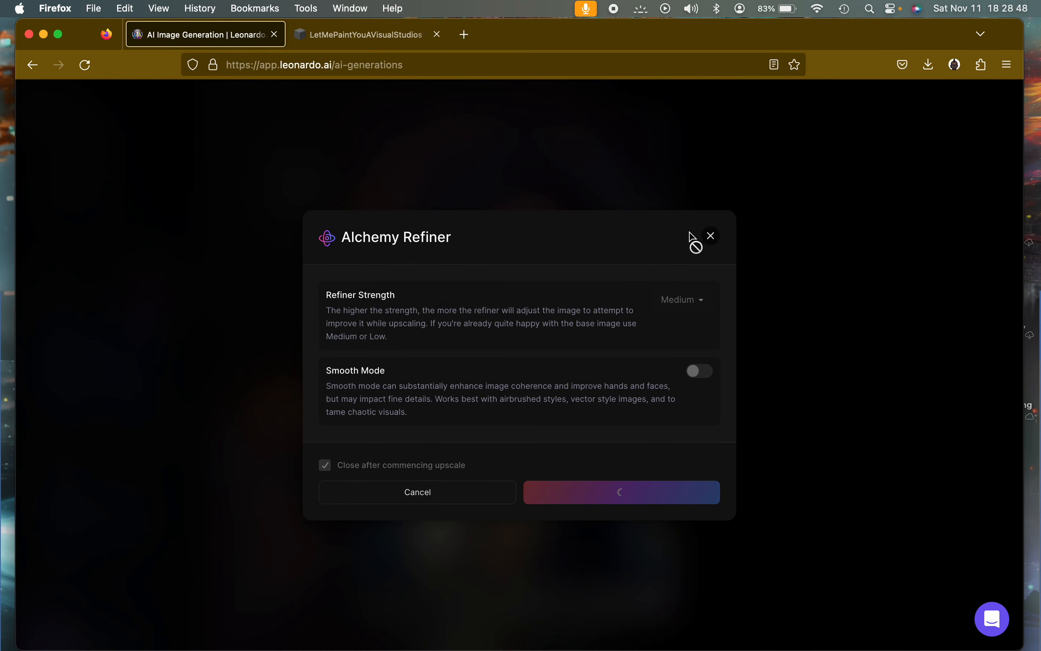
click(711, 237)
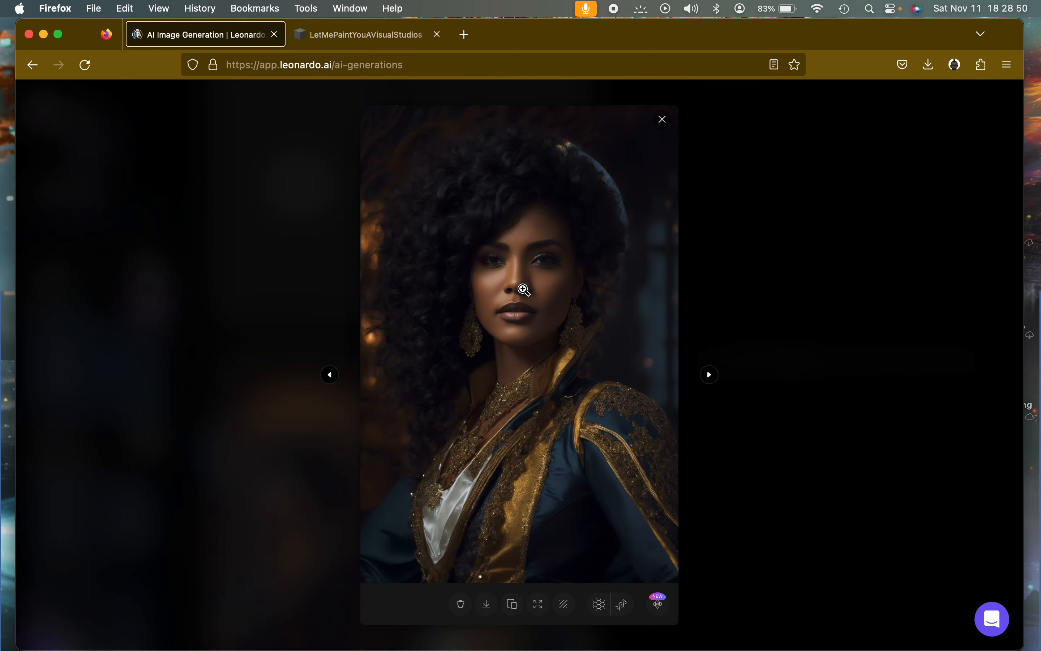
Refine the golden halo afro portrait with Alchemy Refiner at Medium strength with Smooth Mode on, and return to the generation history.
click(338, 380)
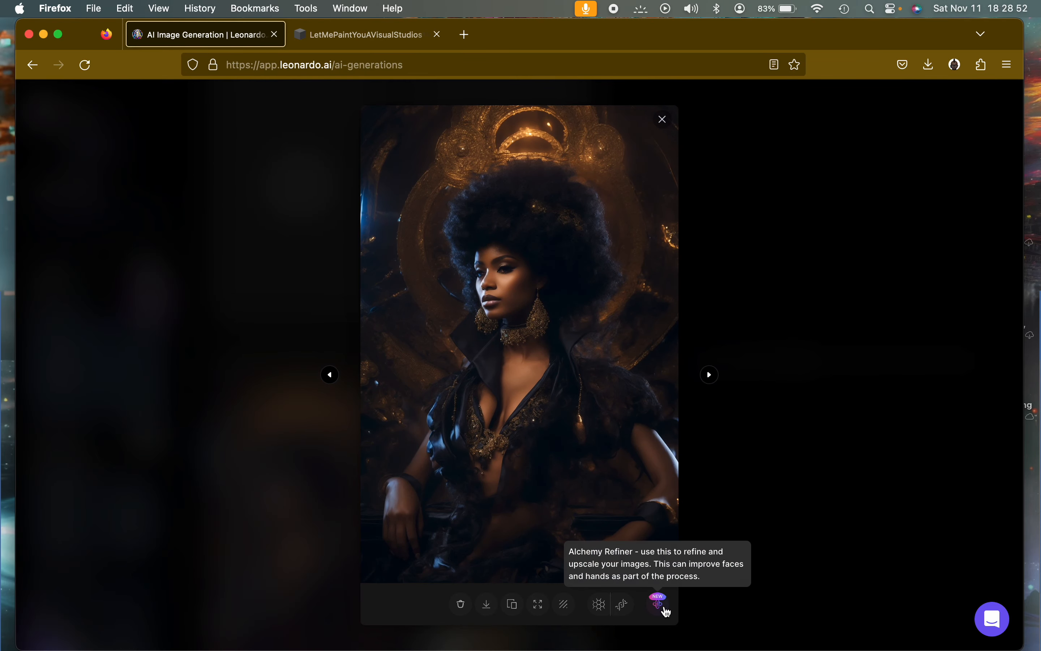
click(658, 603)
click(700, 372)
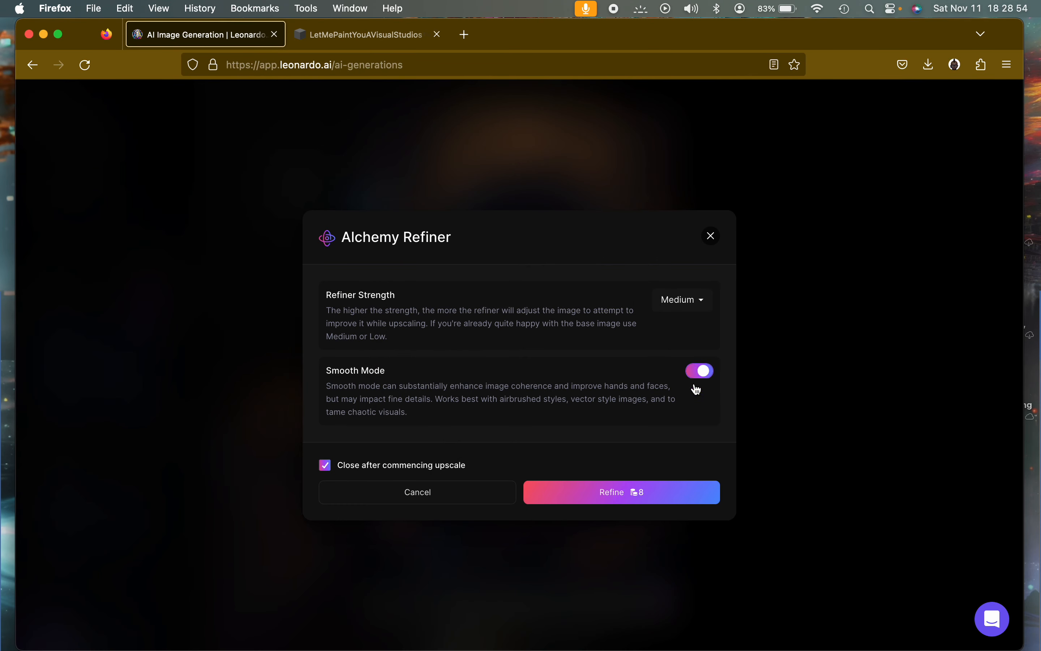
click(680, 495)
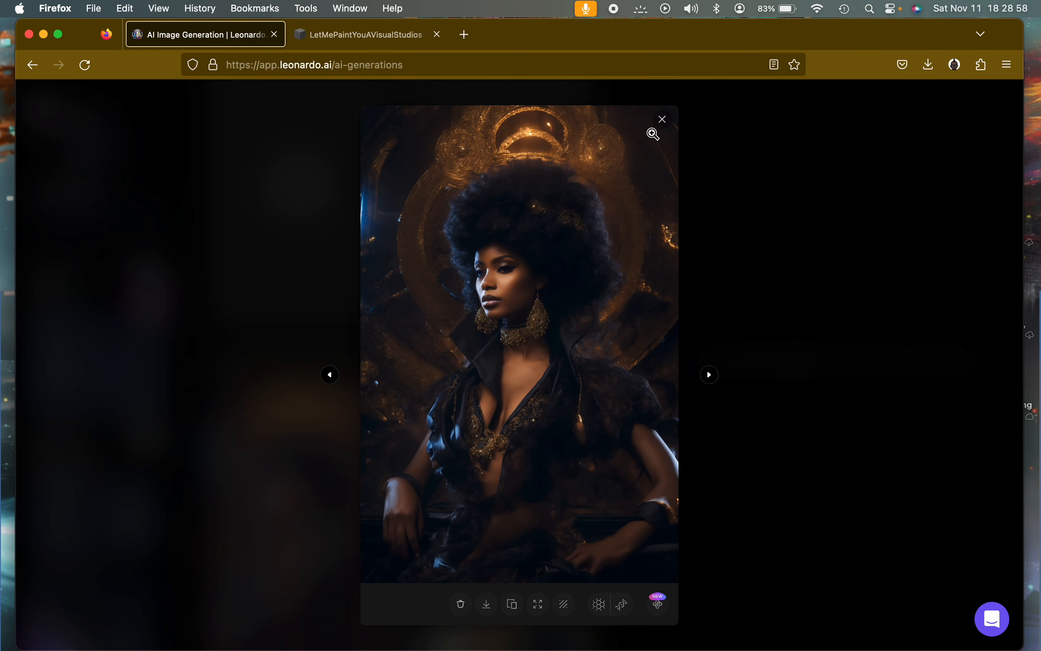
click(663, 119)
Examine the newest portrait in the blue-and-gold dress with the glowing orb at full size.
scroll(749, 356, up, 5)
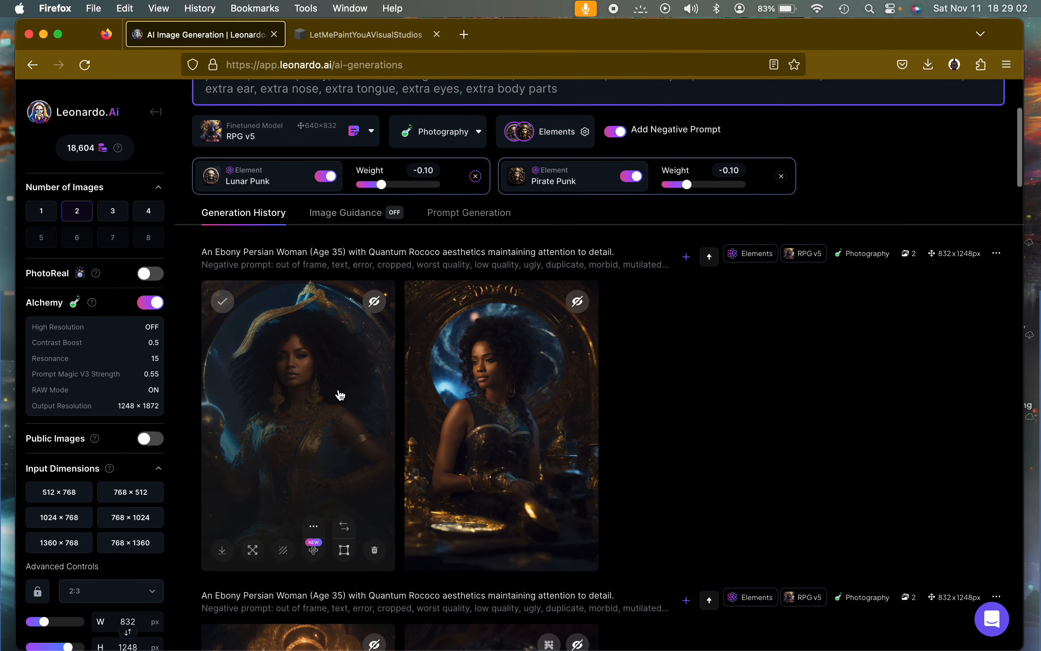
click(339, 395)
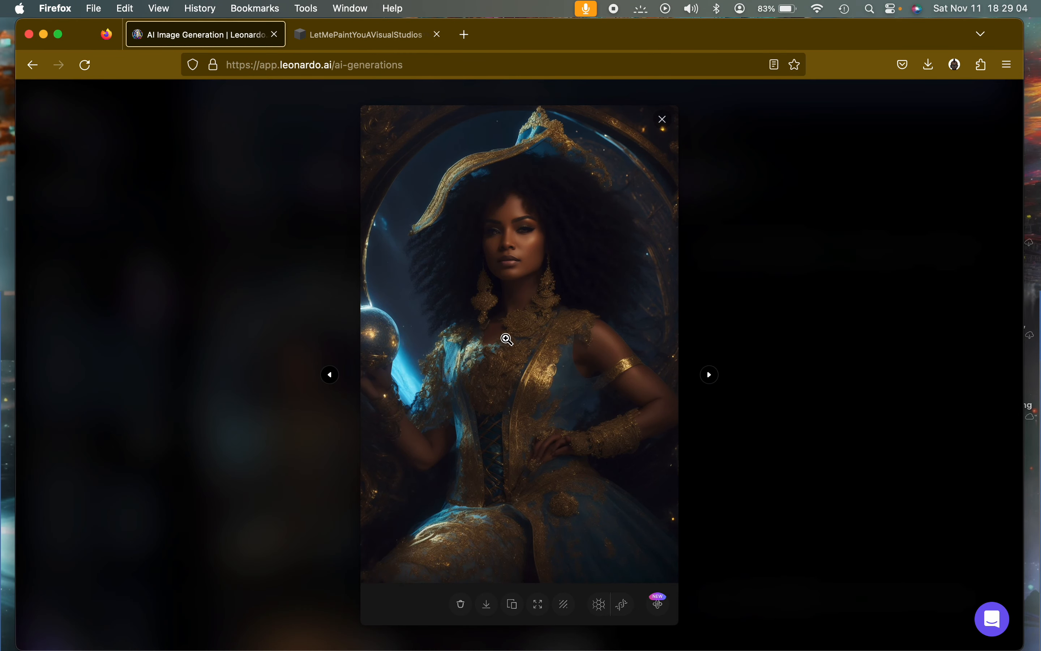
click(520, 321)
scroll(508, 495, down, 8)
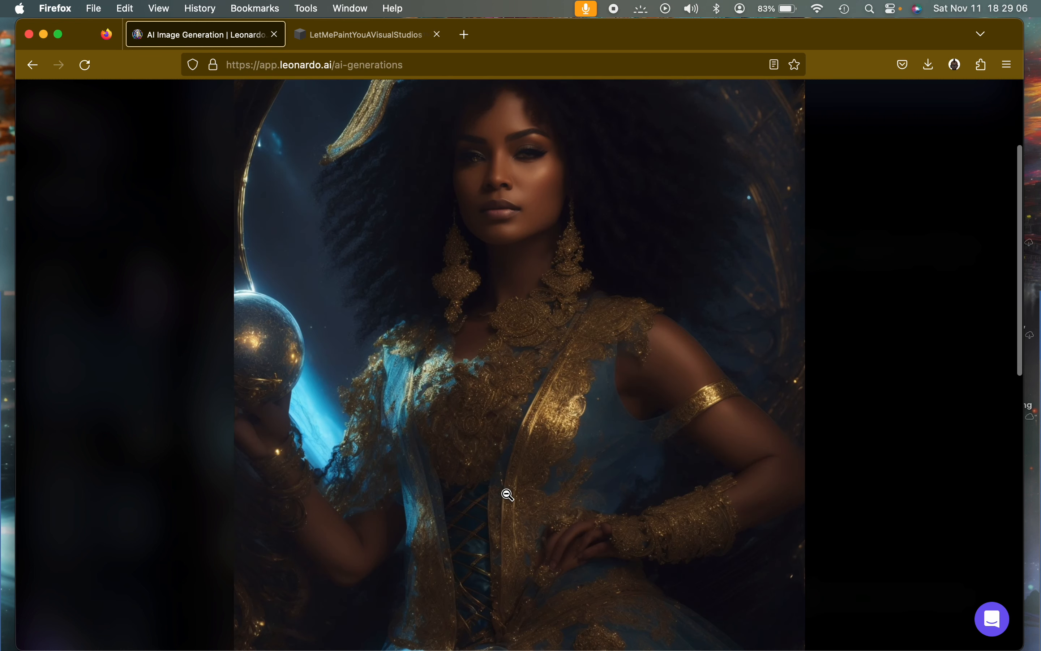
scroll(507, 495, up, 3)
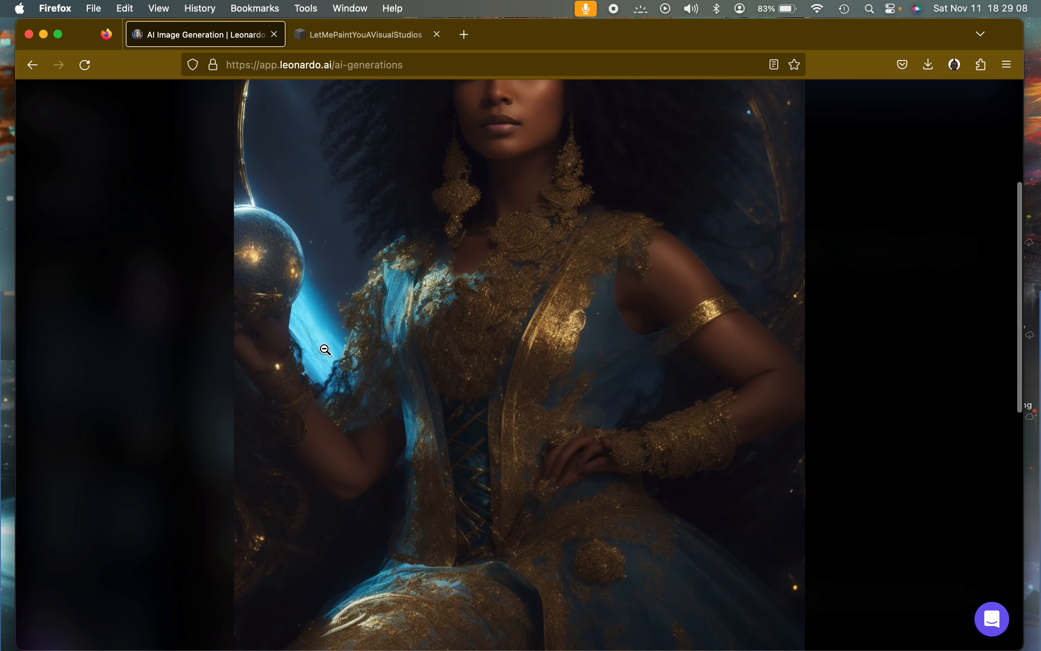
click(299, 320)
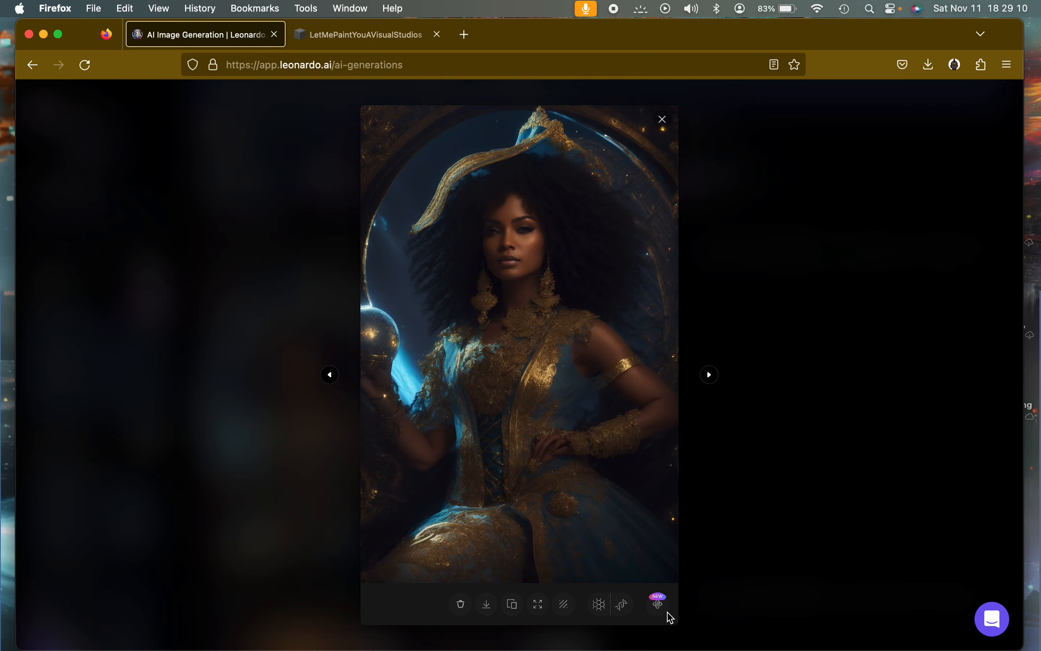
Refine the blue-and-gold dress portrait with Alchemy Refiner with Smooth Mode on.
click(658, 602)
click(687, 307)
click(690, 281)
click(695, 372)
click(666, 499)
Inspect the companion portrait in front of the round starry window at full size, and return to the generation history.
click(707, 378)
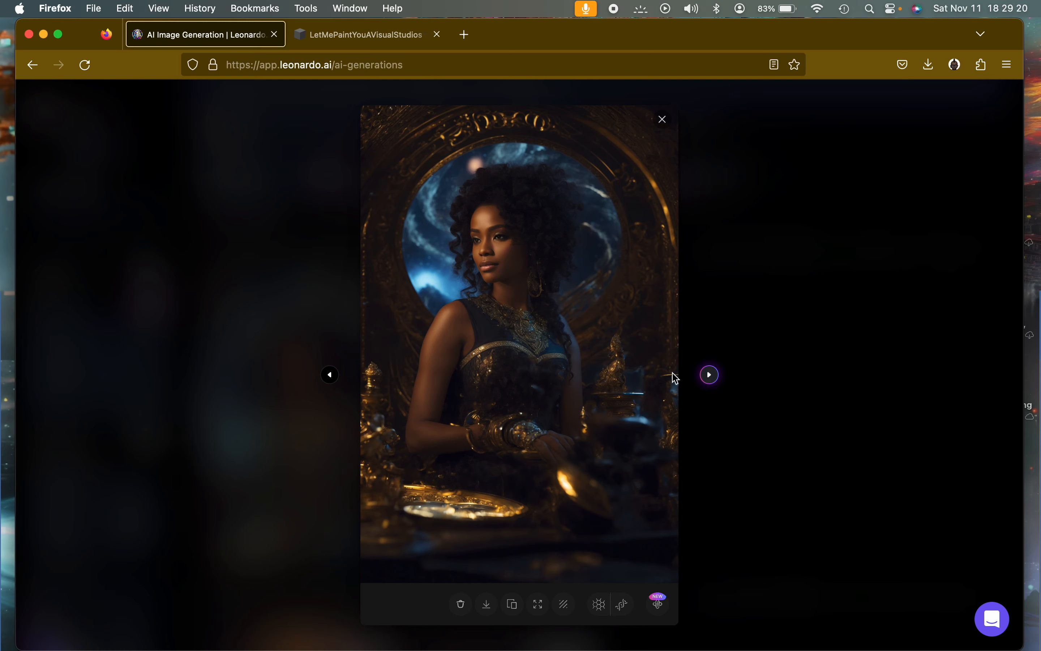
click(528, 363)
scroll(564, 470, down, 1)
scroll(563, 470, down, 4)
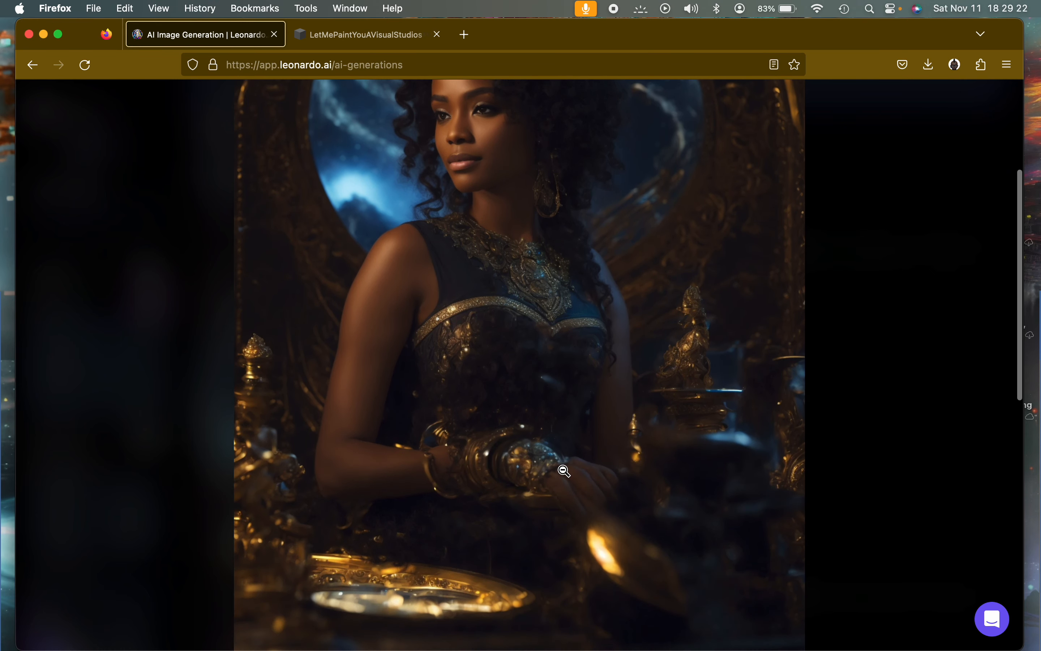
scroll(563, 470, up, 3)
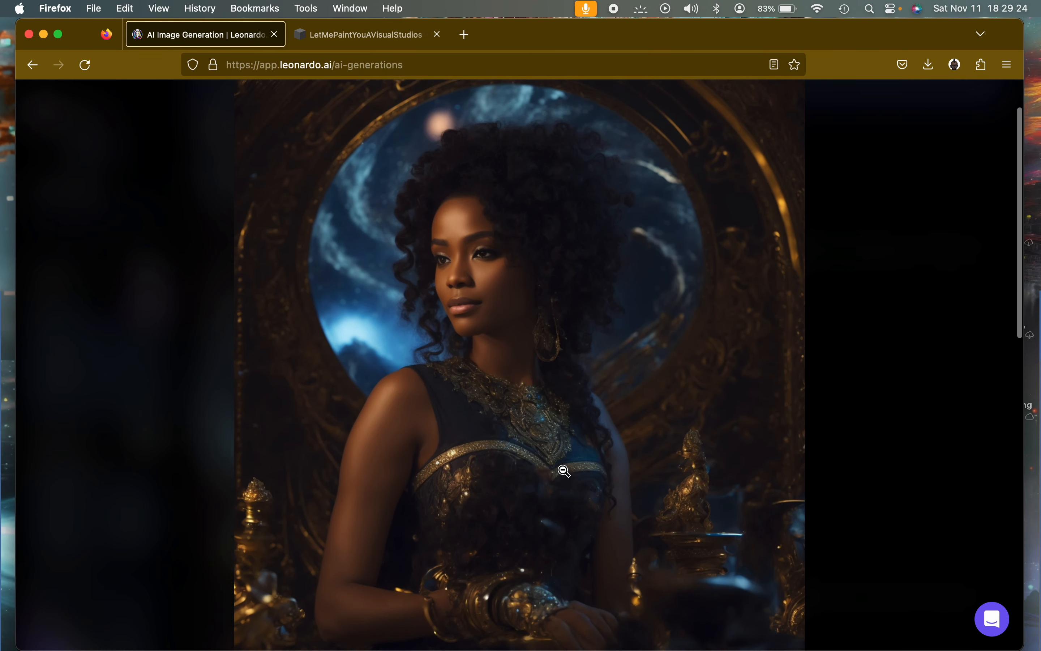
click(575, 271)
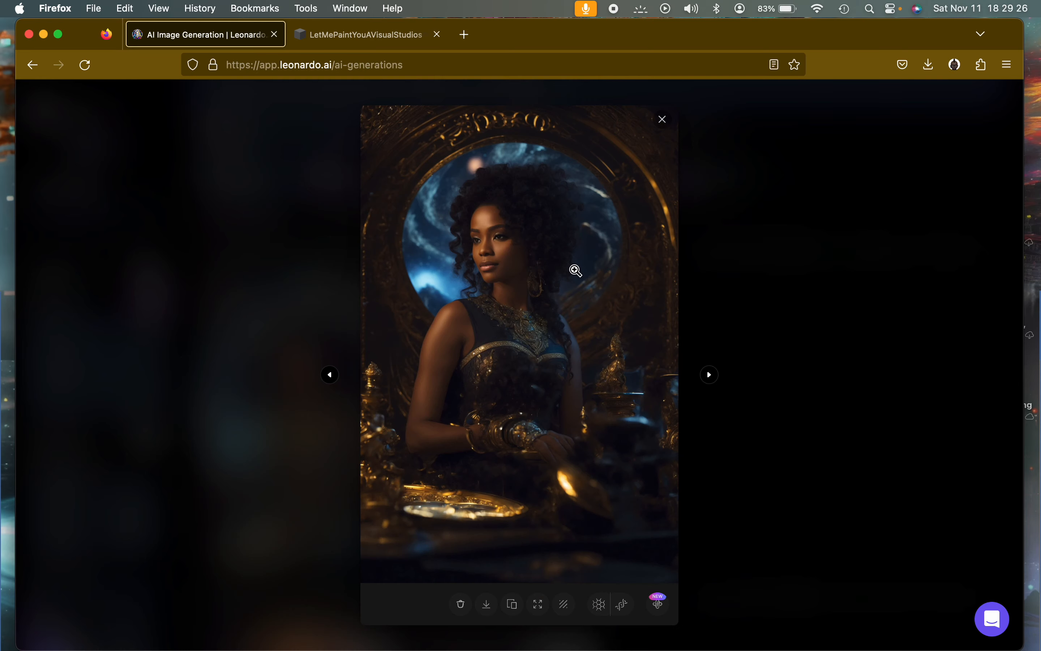
click(662, 120)
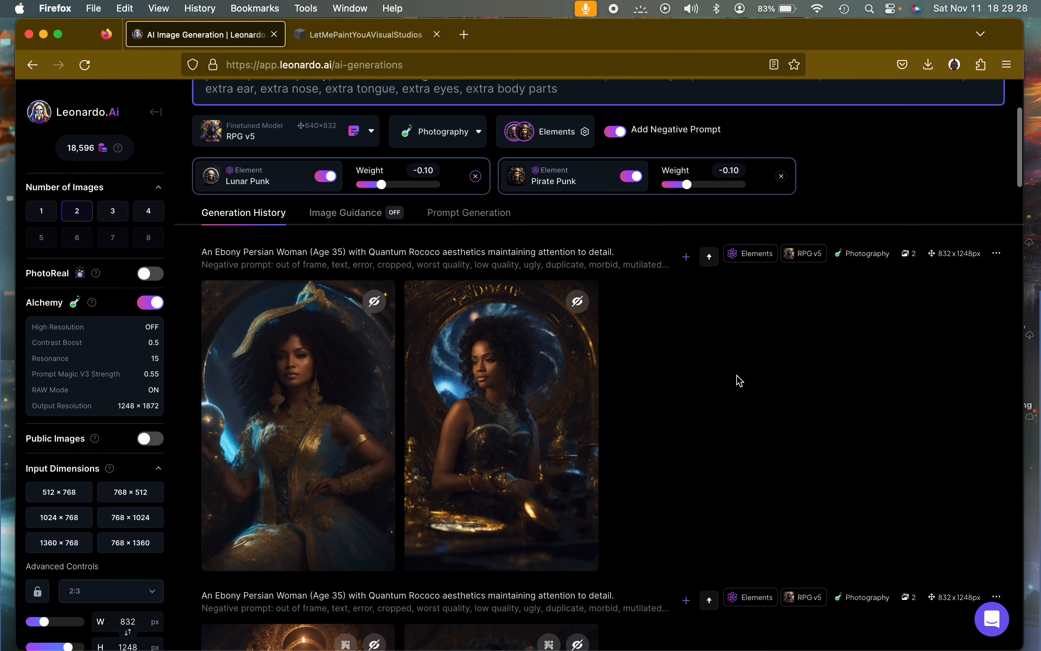
Compare the navy-and-gold coat portrait's Alchemy Refiner - Medium Normal version with its original image in the enlarged view.
scroll(738, 381, down, 10)
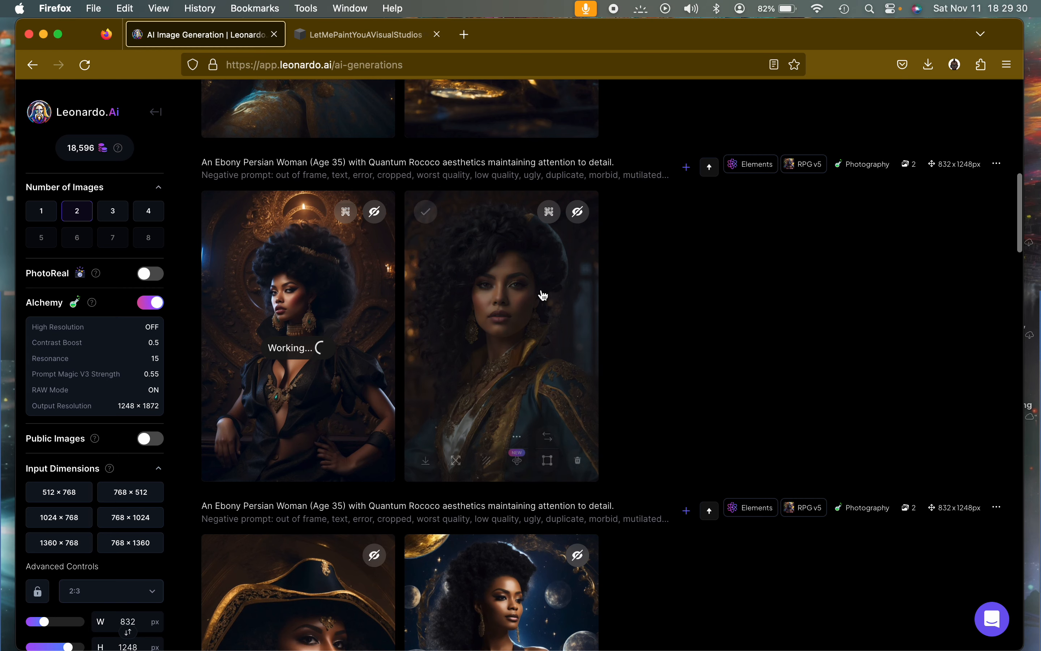
click(543, 295)
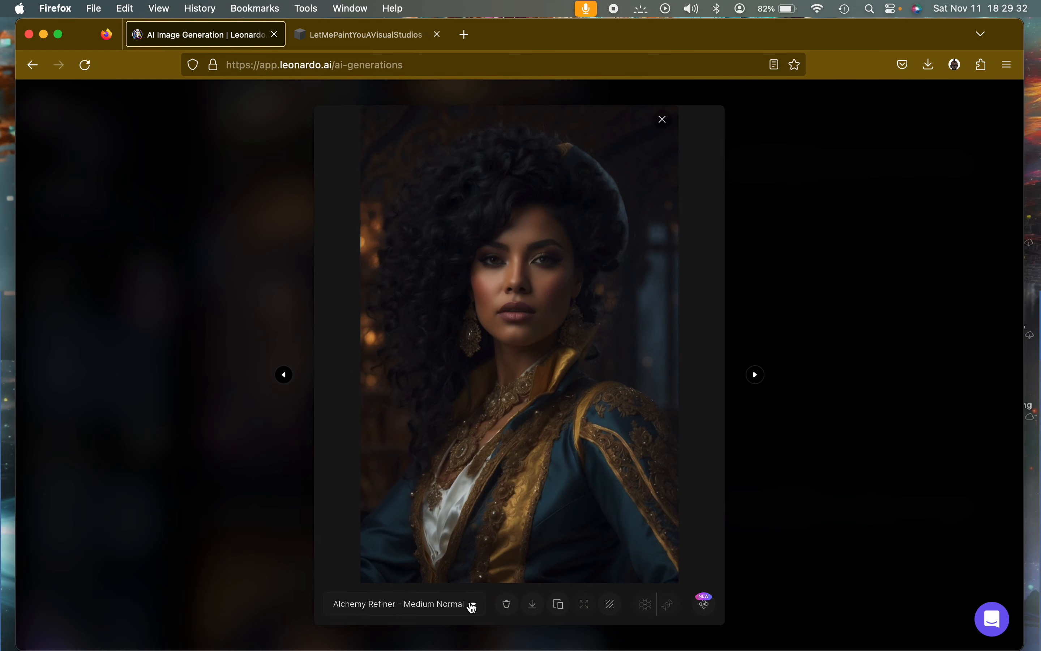
click(472, 605)
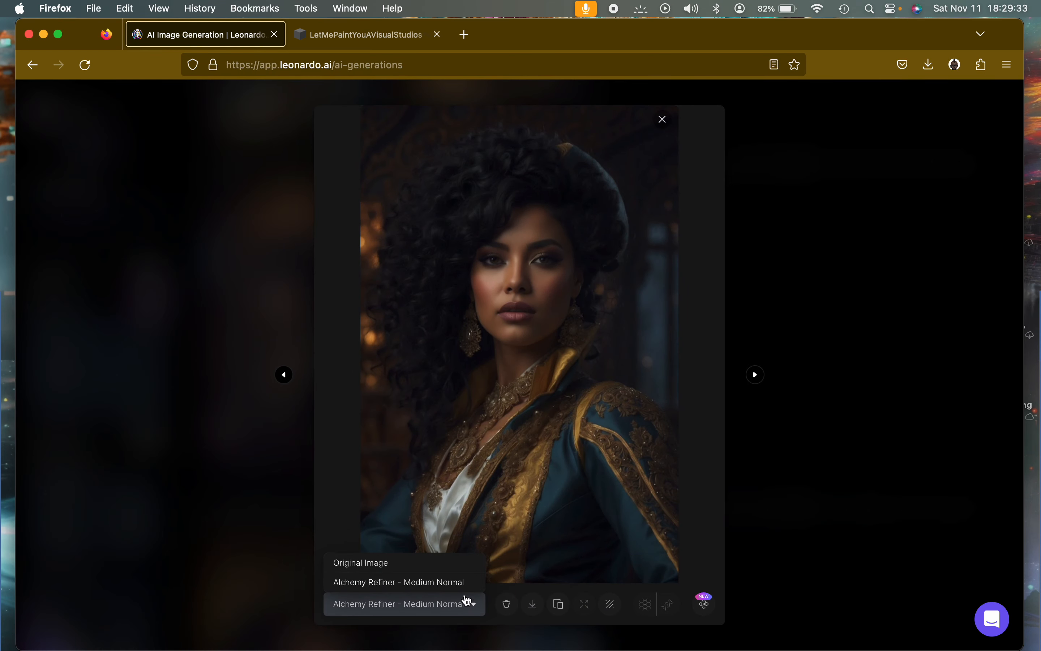
click(455, 568)
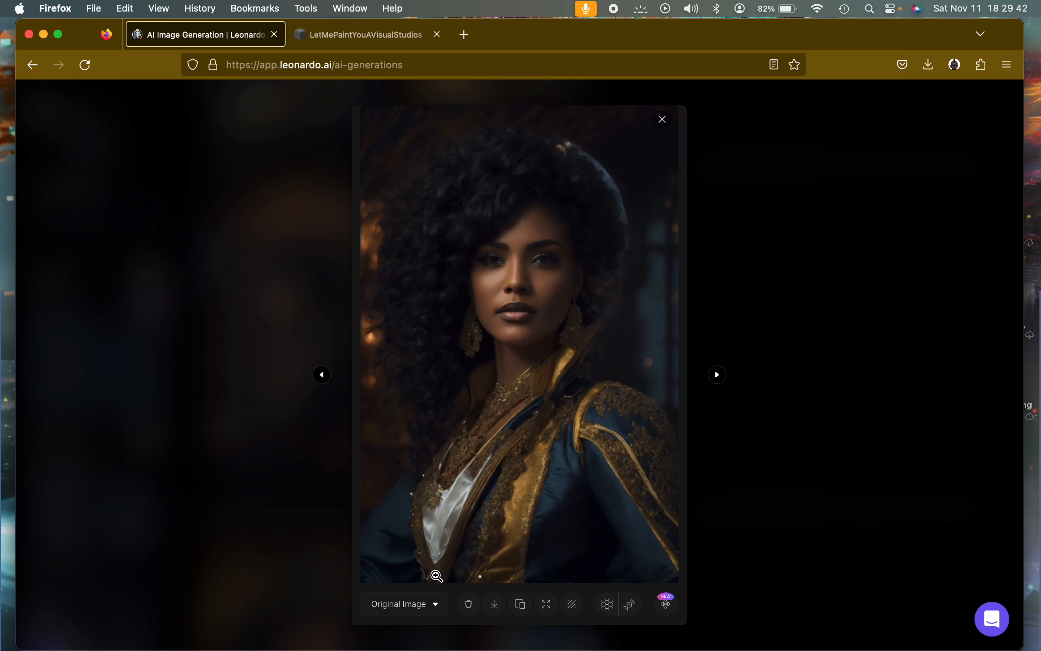
click(427, 604)
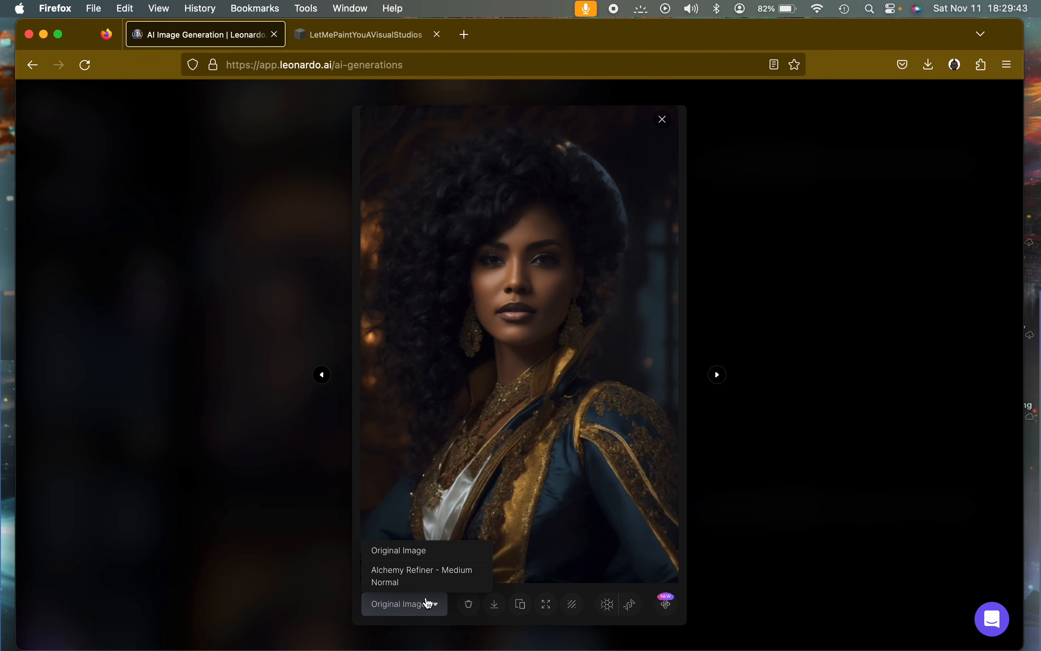
click(428, 576)
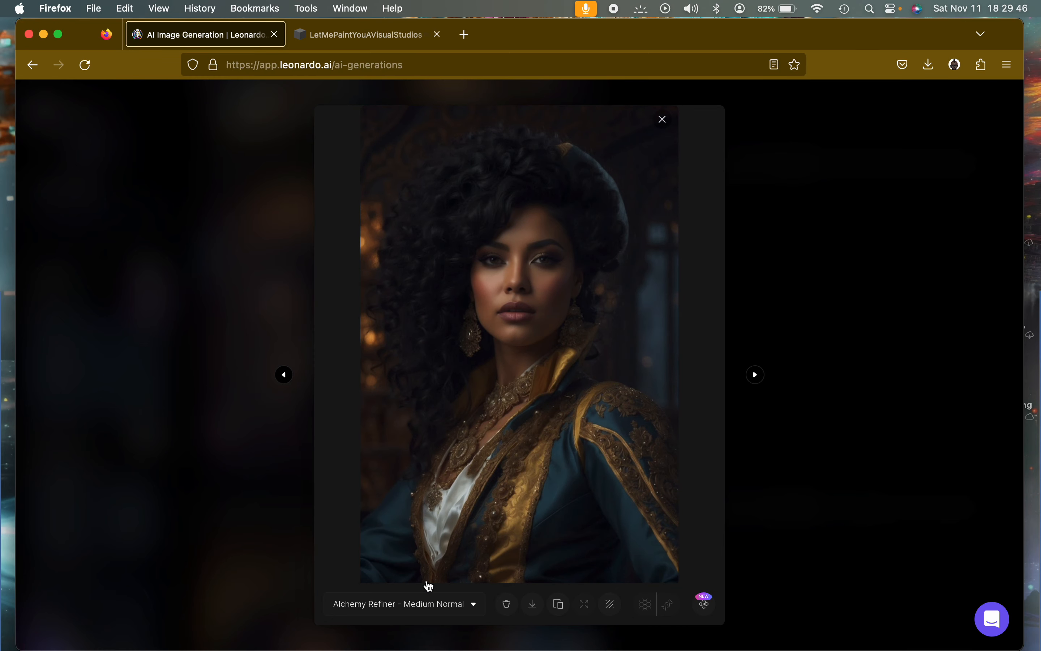
click(582, 230)
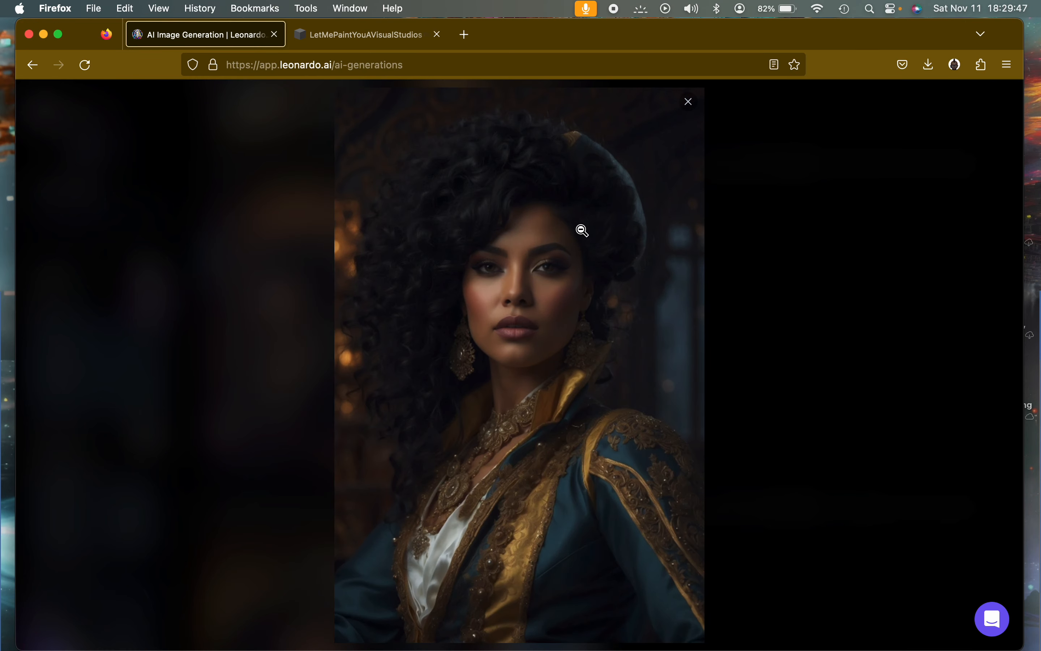
click(547, 338)
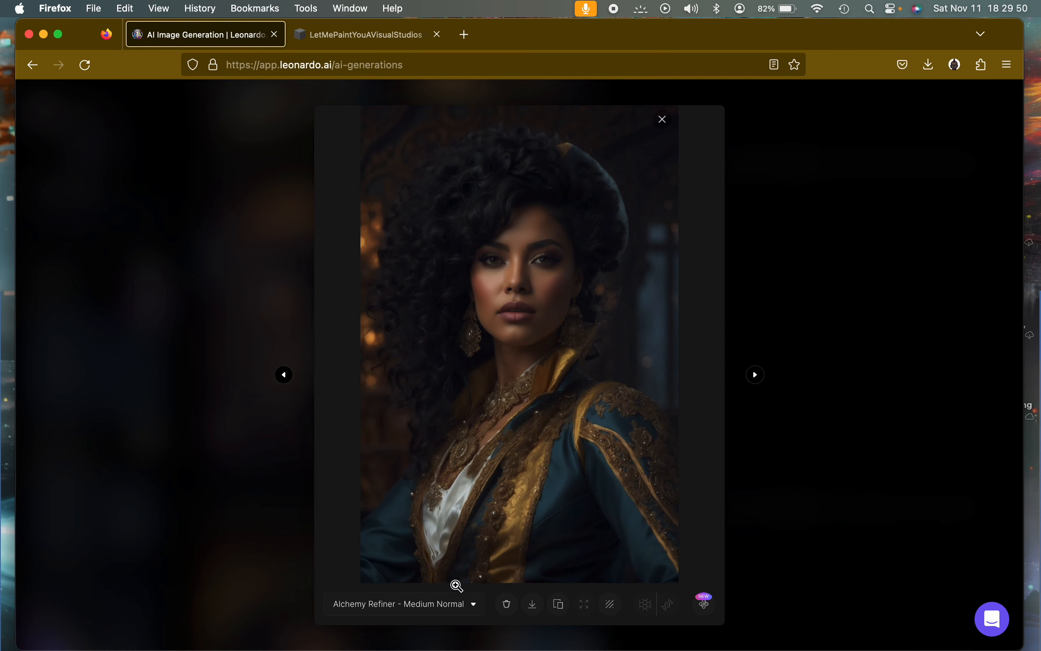
click(450, 605)
click(425, 564)
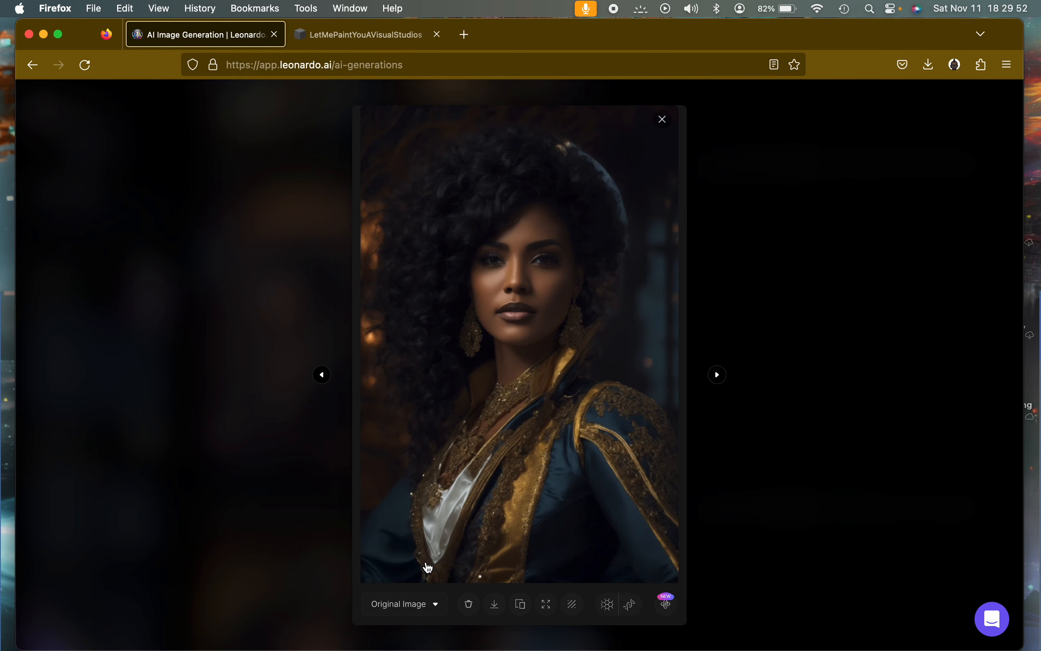
Alternate repeatedly between the original and Alchemy Refiner - Medium Normal versions of the navy-and-gold coat portrait, and return to the generation history.
click(437, 607)
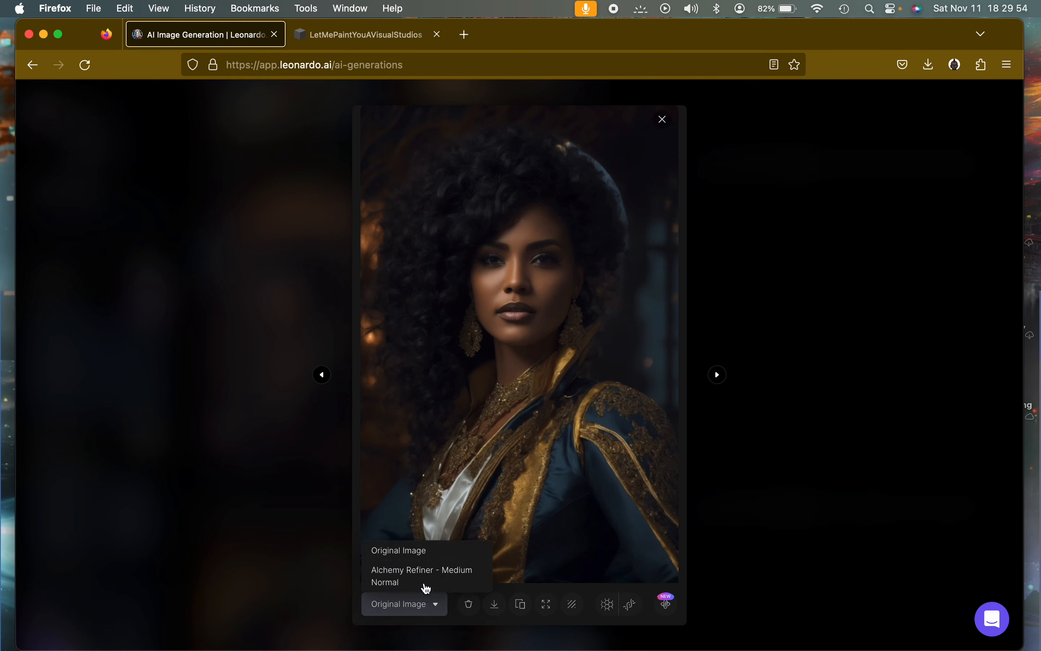
click(426, 579)
click(430, 608)
click(416, 564)
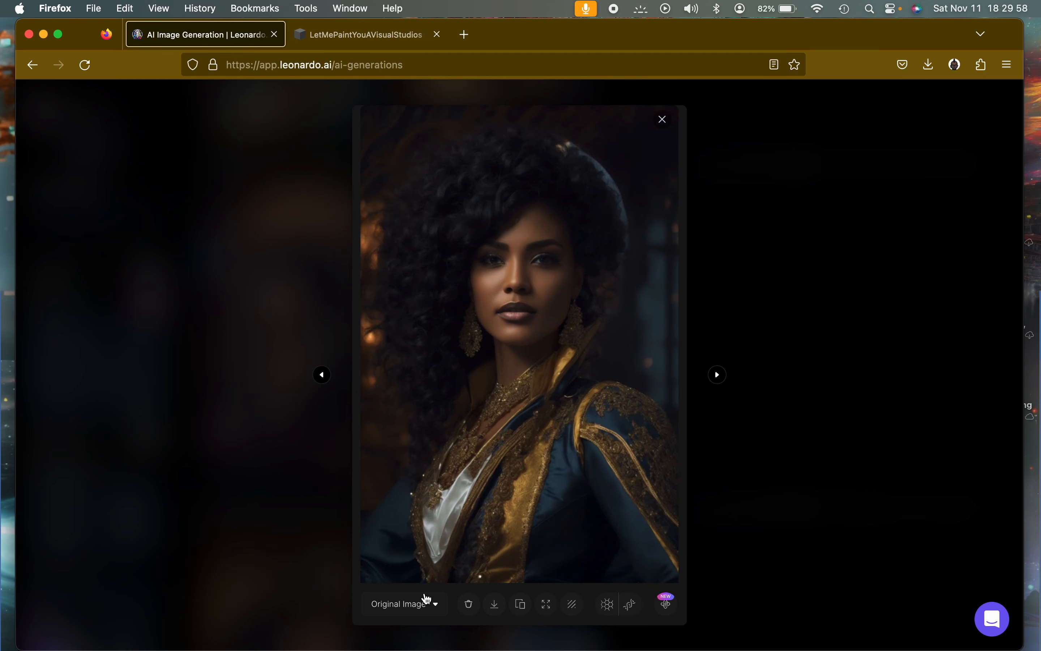
click(428, 603)
click(430, 576)
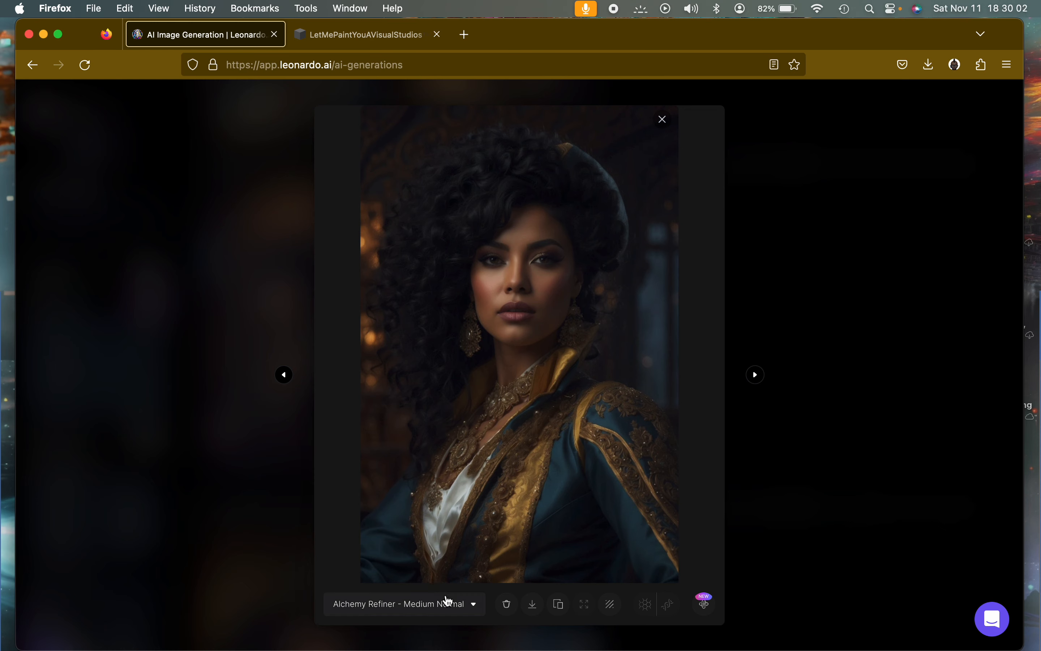
click(455, 611)
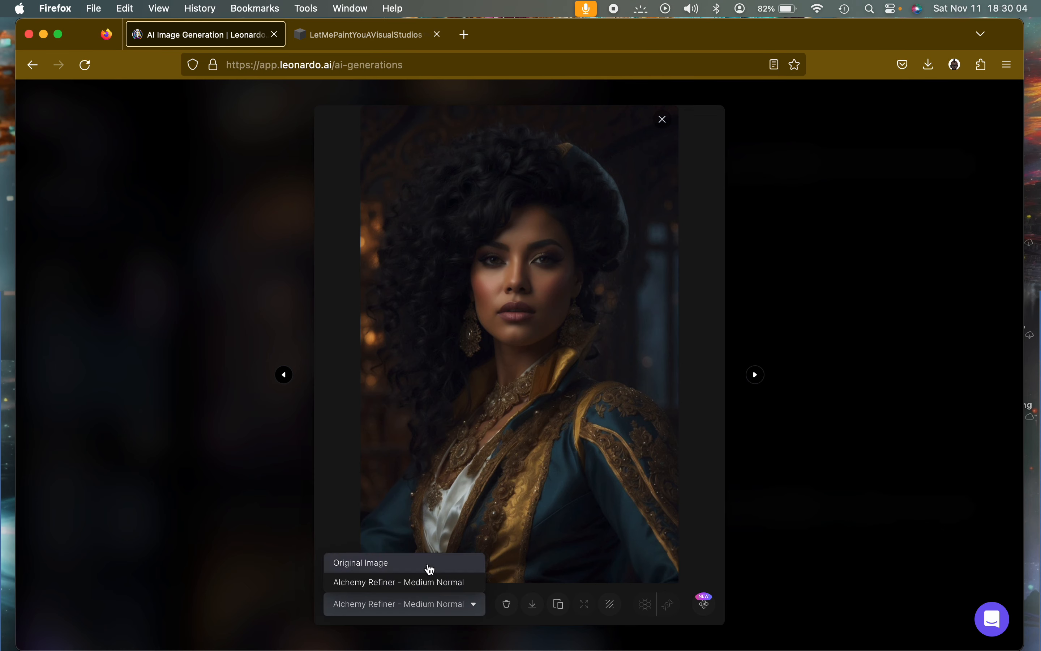
click(430, 561)
click(441, 610)
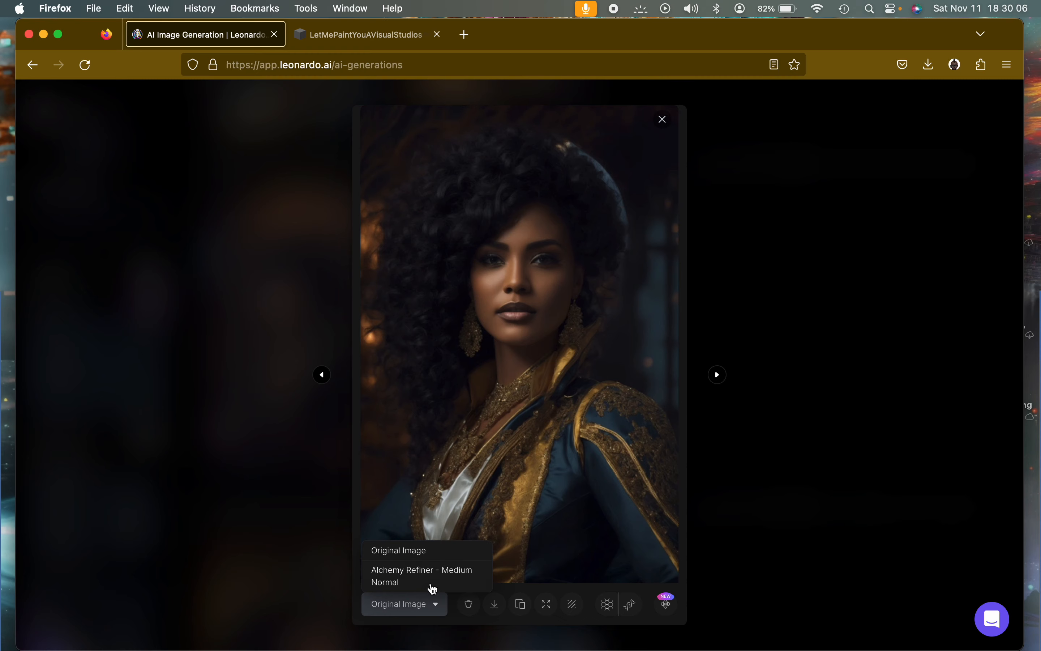
click(430, 582)
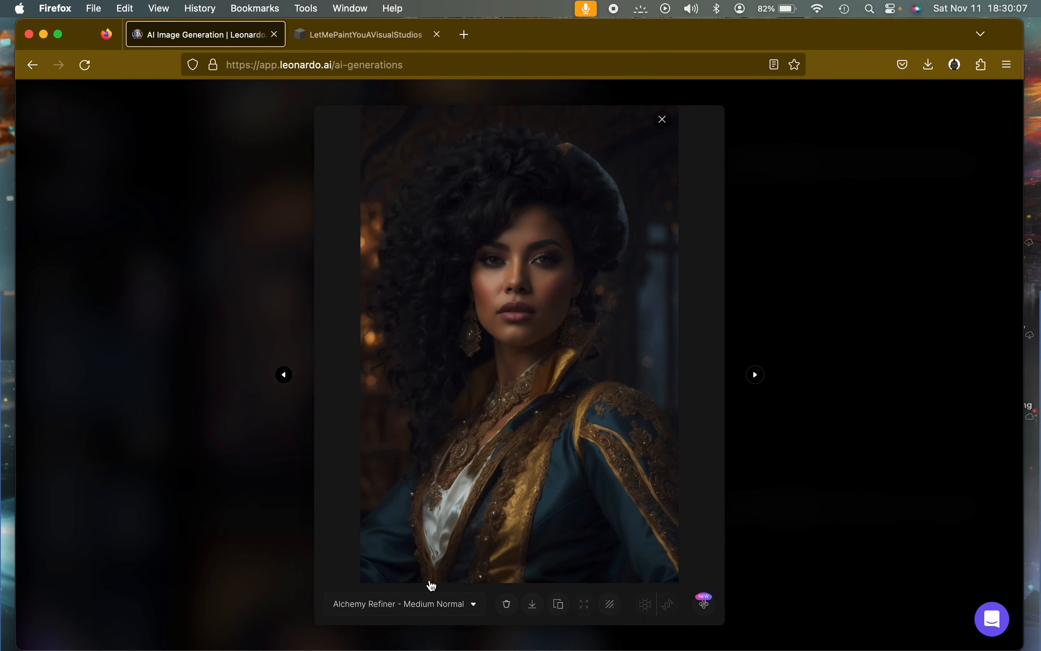
click(441, 605)
click(430, 566)
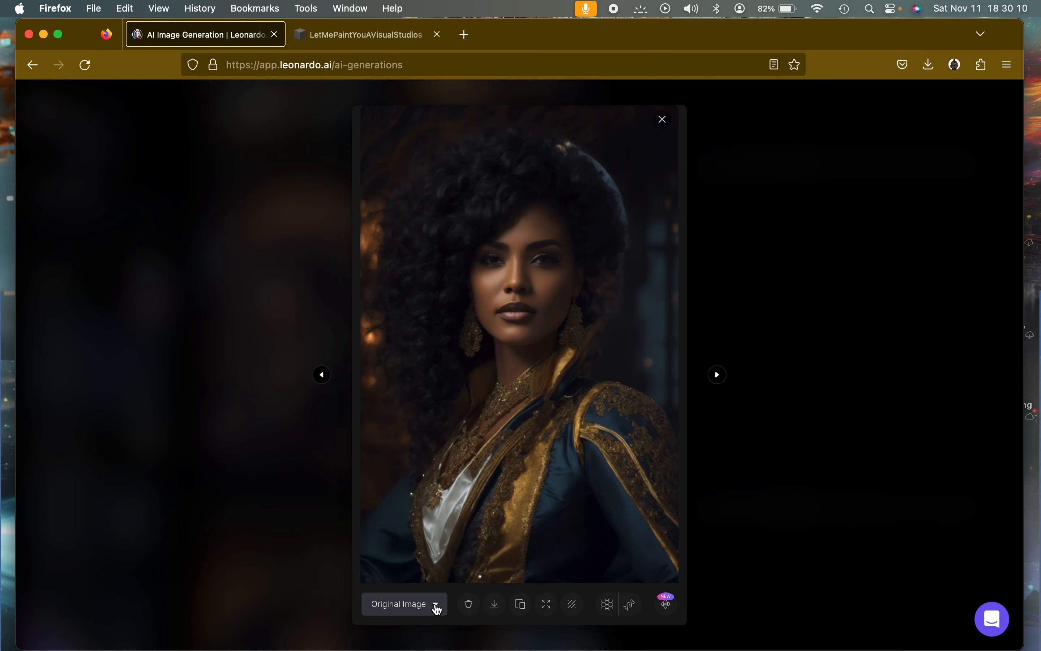
click(436, 607)
click(431, 580)
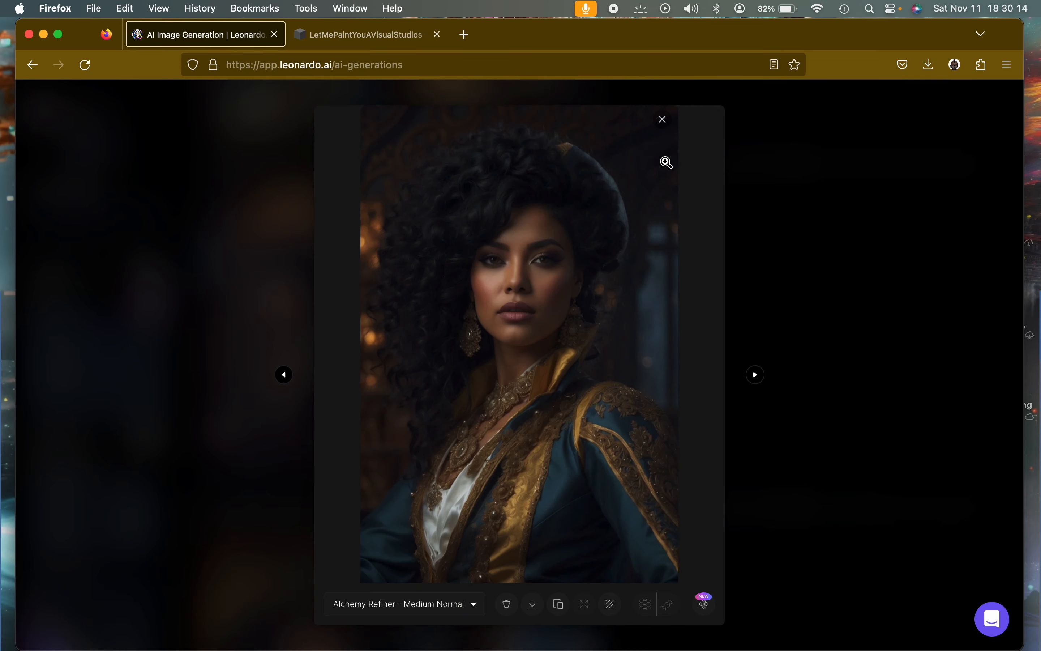
click(663, 129)
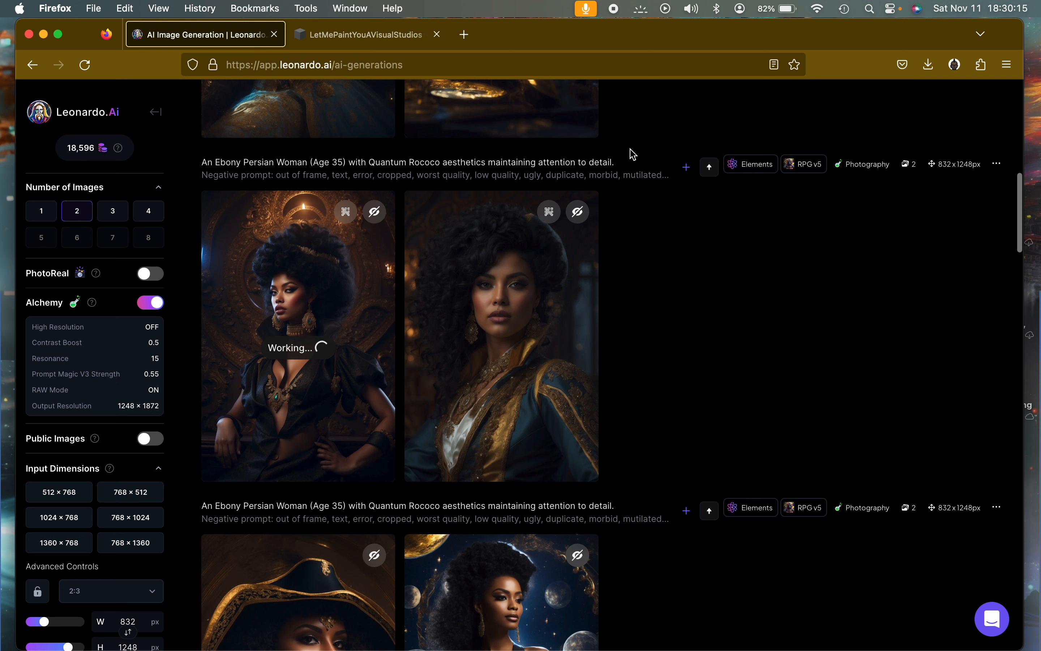
Inspect the black-dress portrait's Alchemy Refiner - Medium Smooth version at full size and compare it with its original image.
click(364, 309)
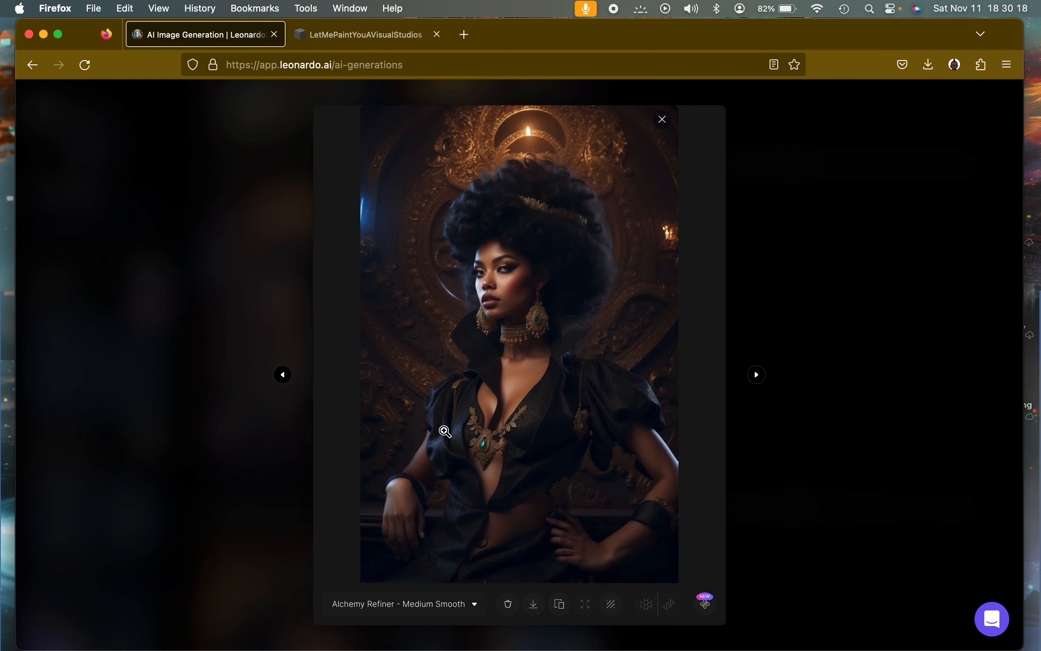
click(445, 432)
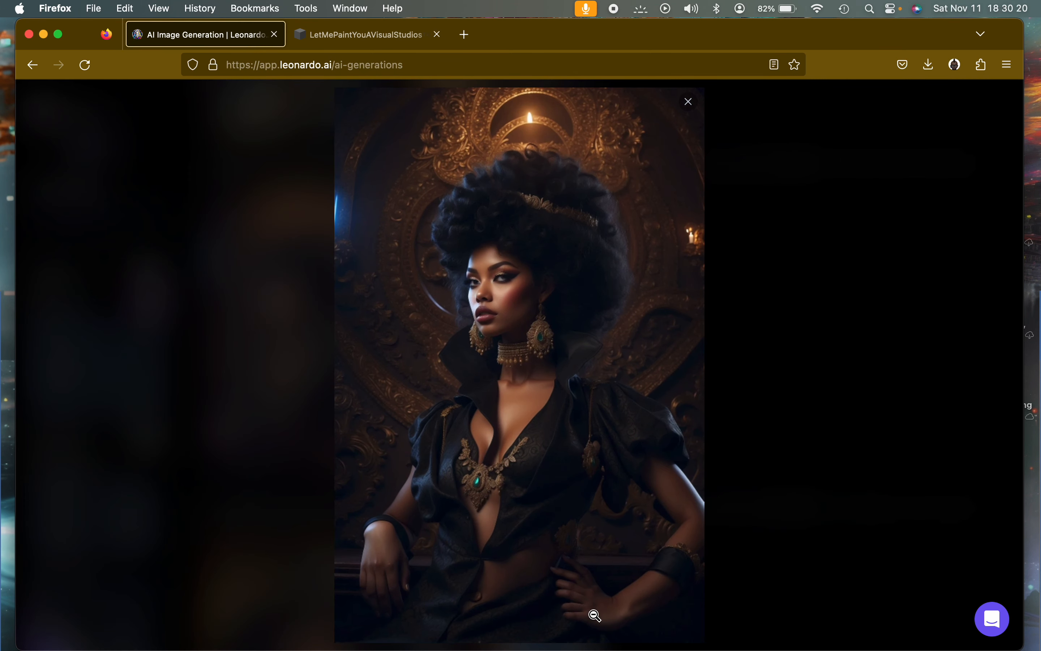
click(512, 428)
click(455, 601)
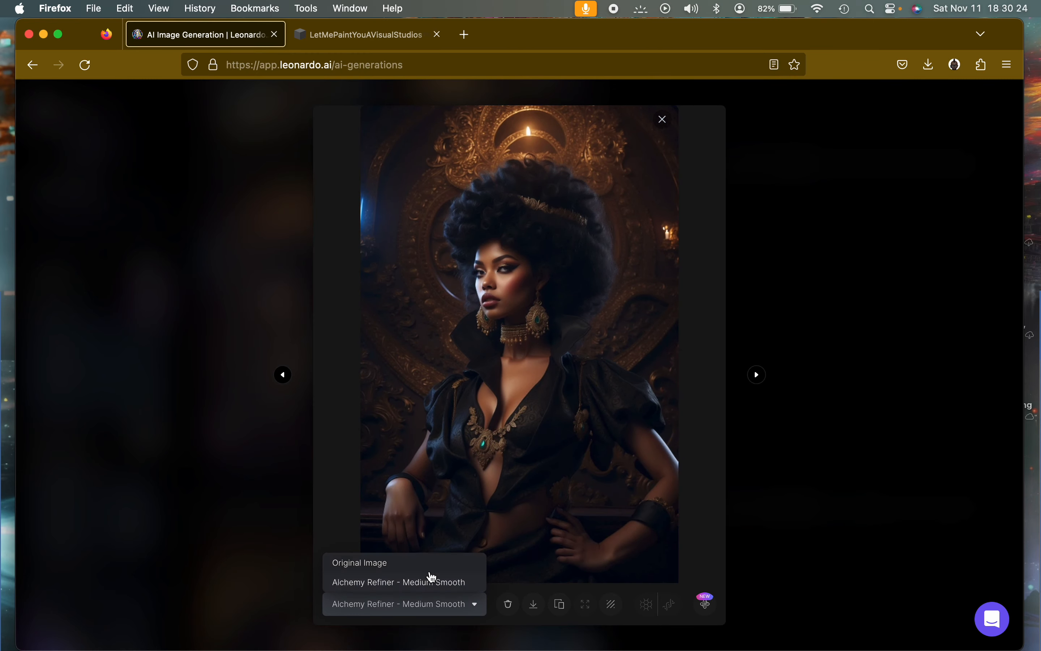
click(429, 567)
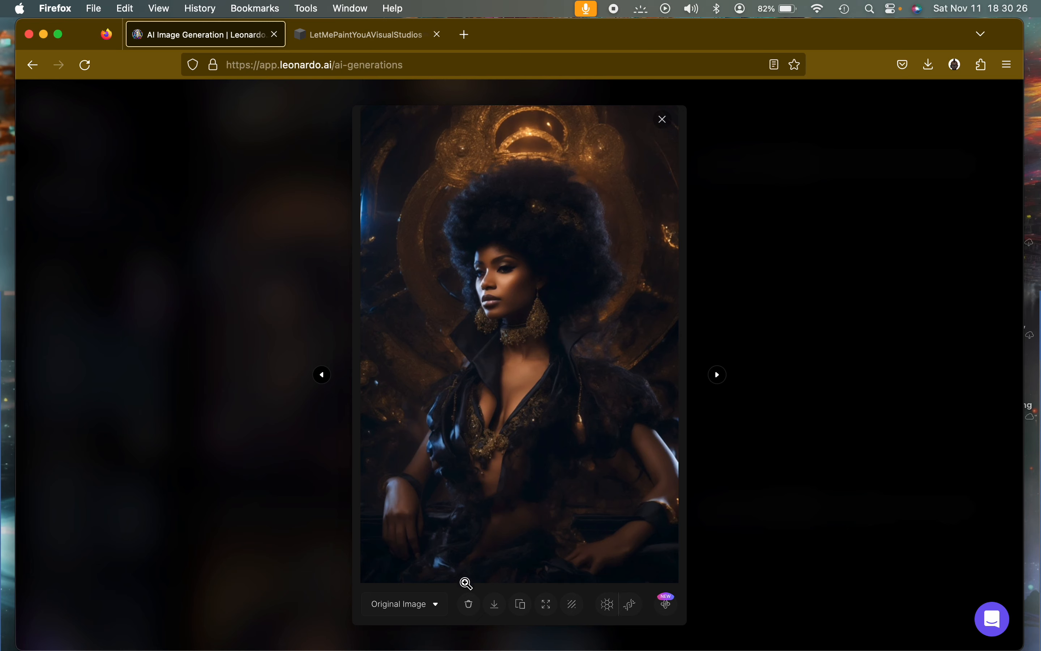
click(437, 603)
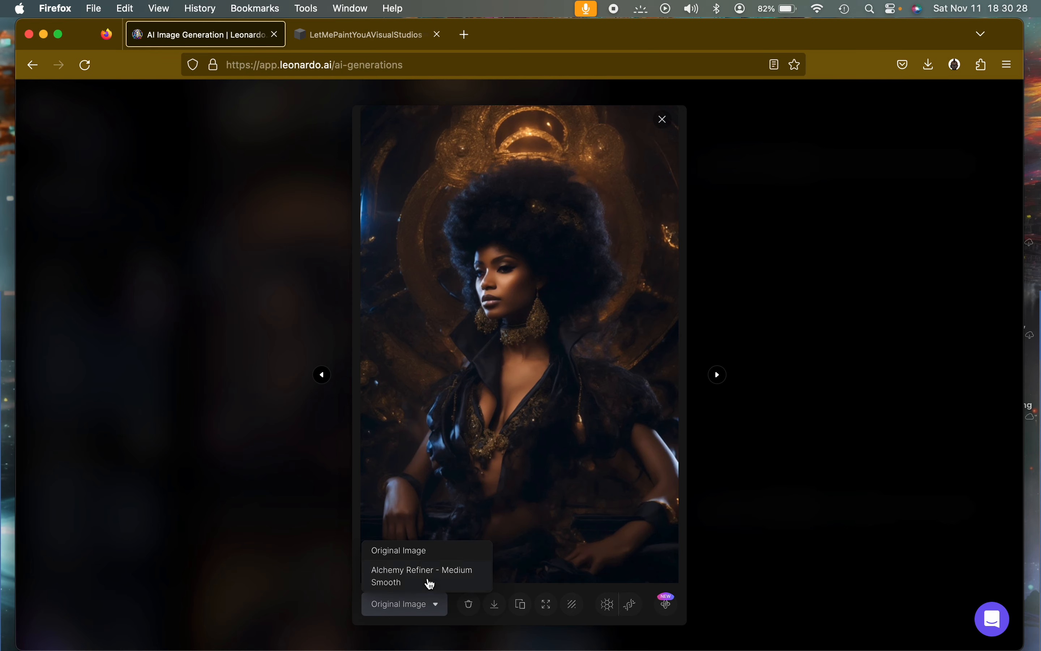
click(429, 582)
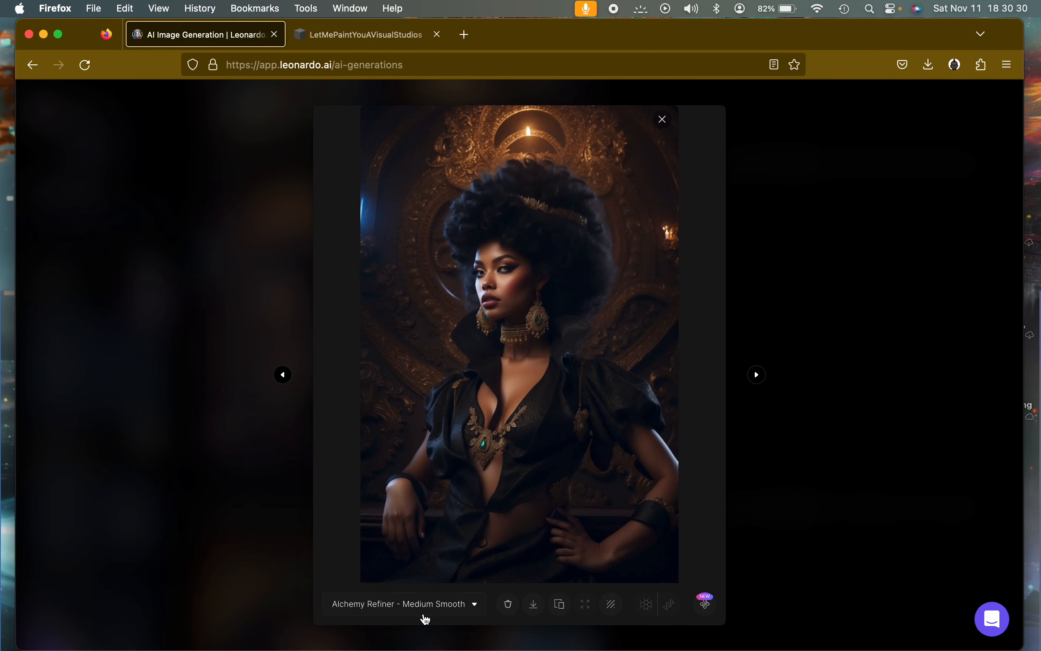
click(662, 119)
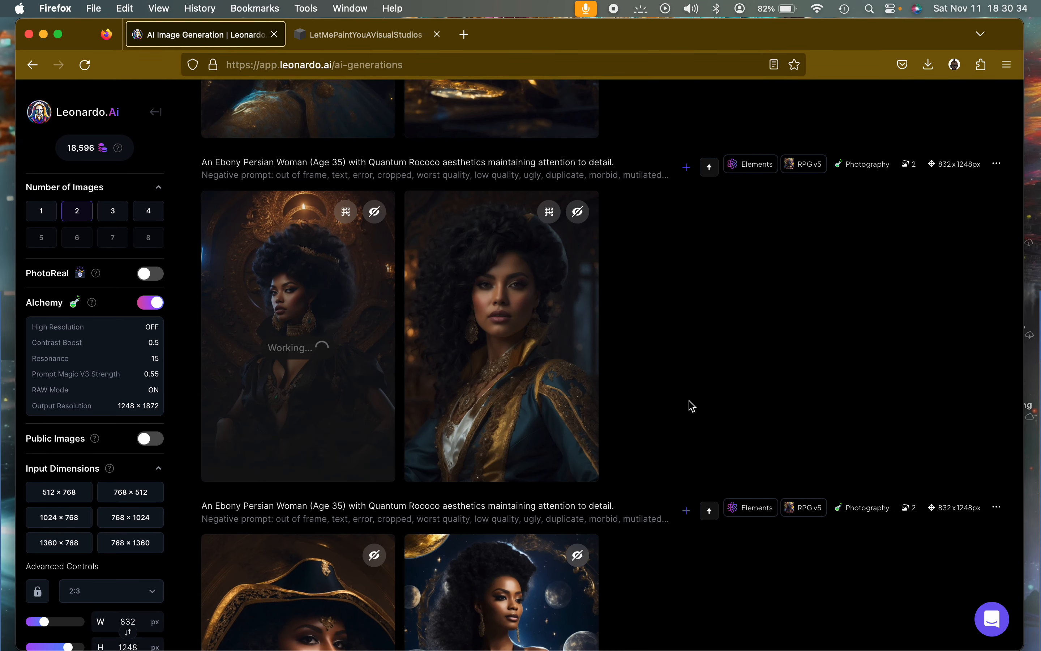
View the blue-and-gold dress portrait with the glowing orb and its companion before the round starry window in the enlarged view.
scroll(808, 455, up, 6)
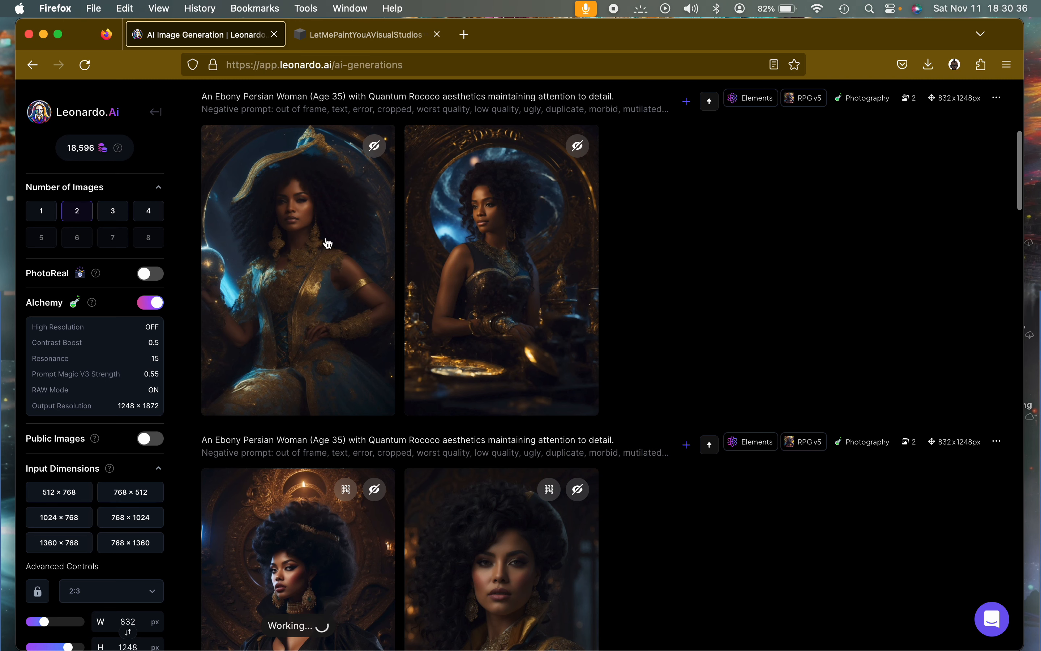
click(318, 232)
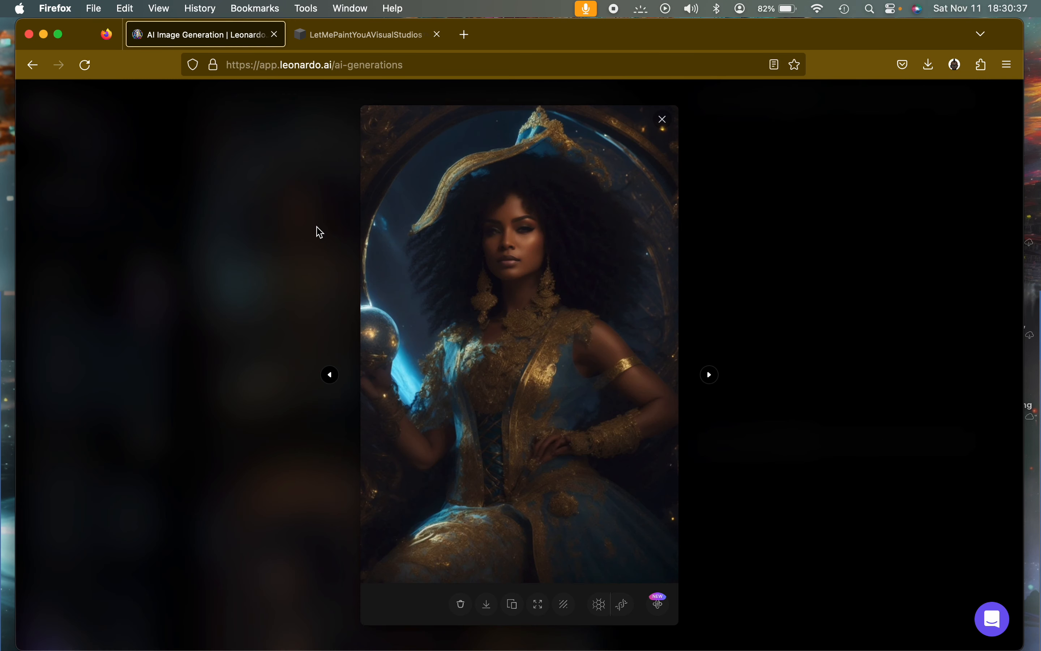
click(709, 375)
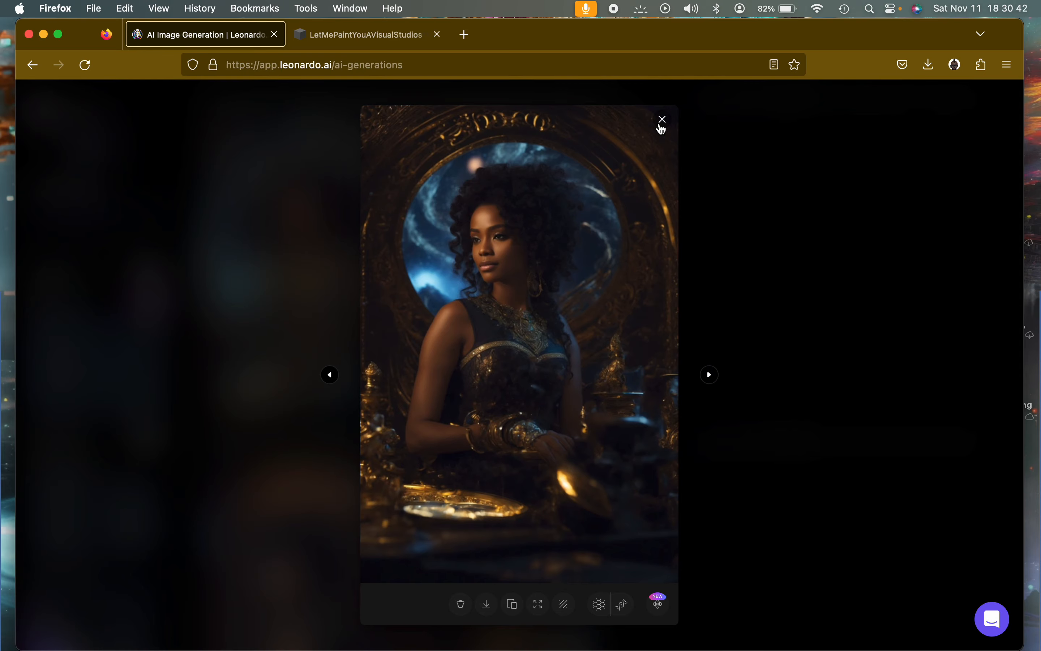
key(Escape)
Compare the Alchemy Refiner - Medium Smooth version of the portrait with silver curls and pink flowers with its original image.
scroll(779, 272, down, 8)
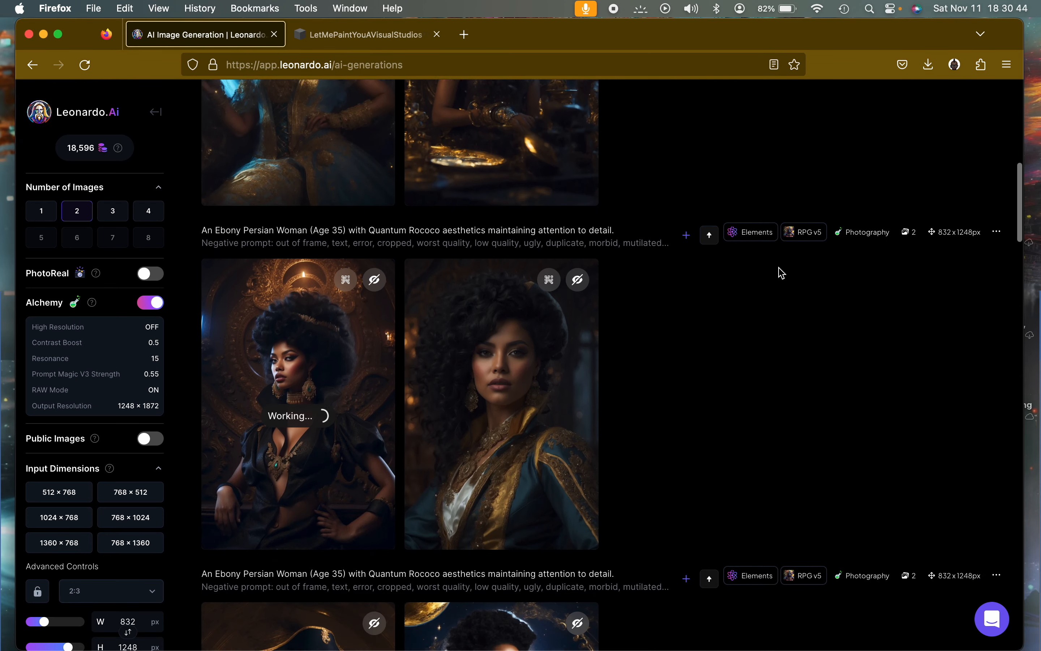
scroll(781, 272, down, 10)
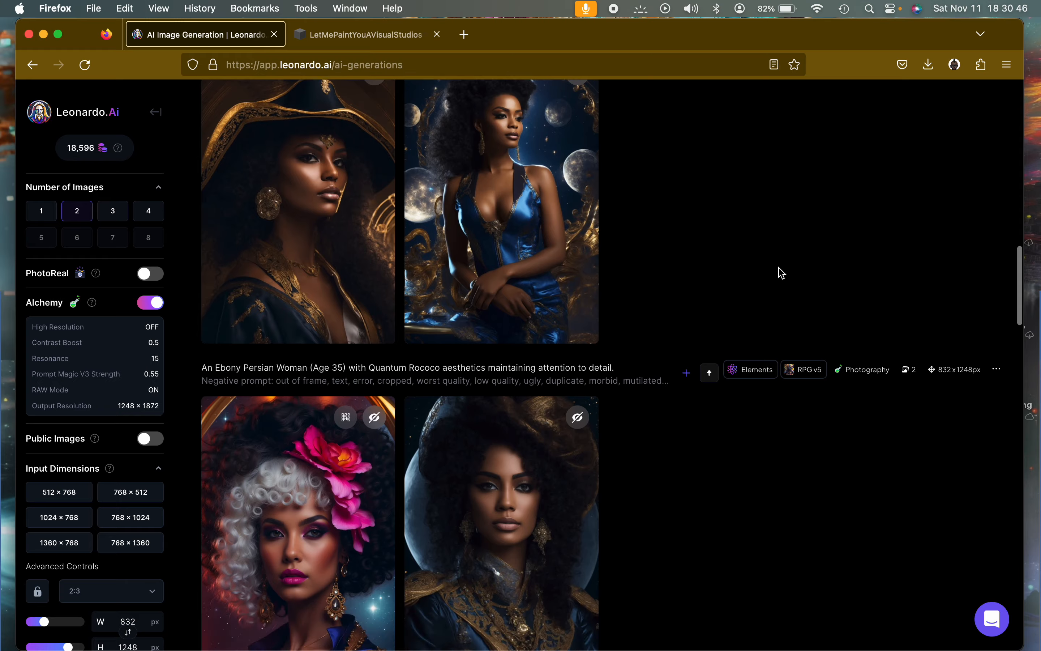
click(361, 387)
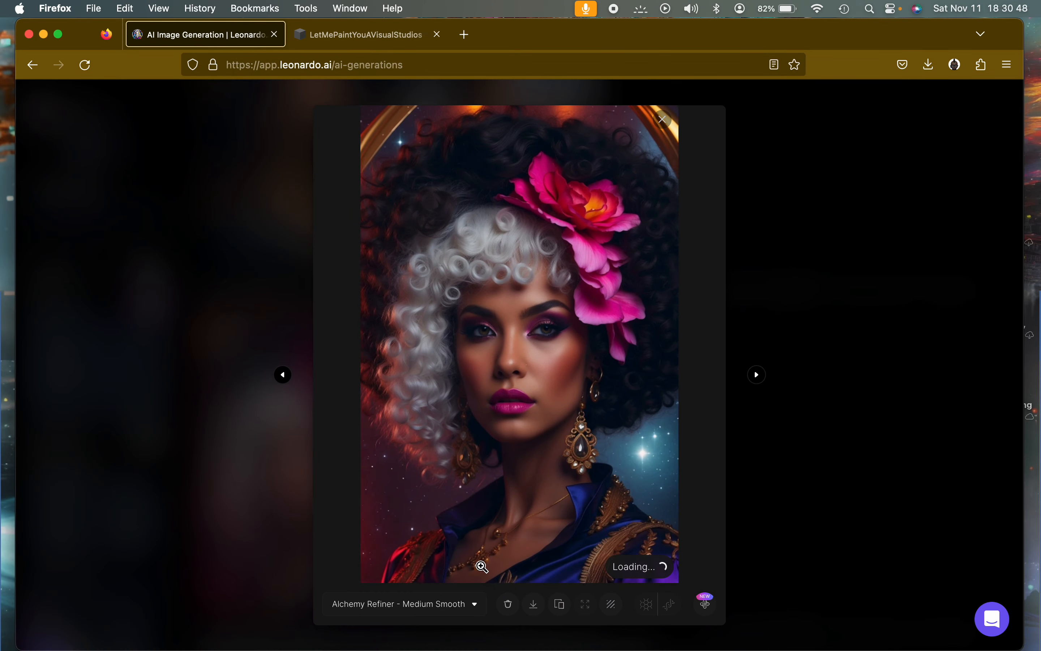
click(460, 610)
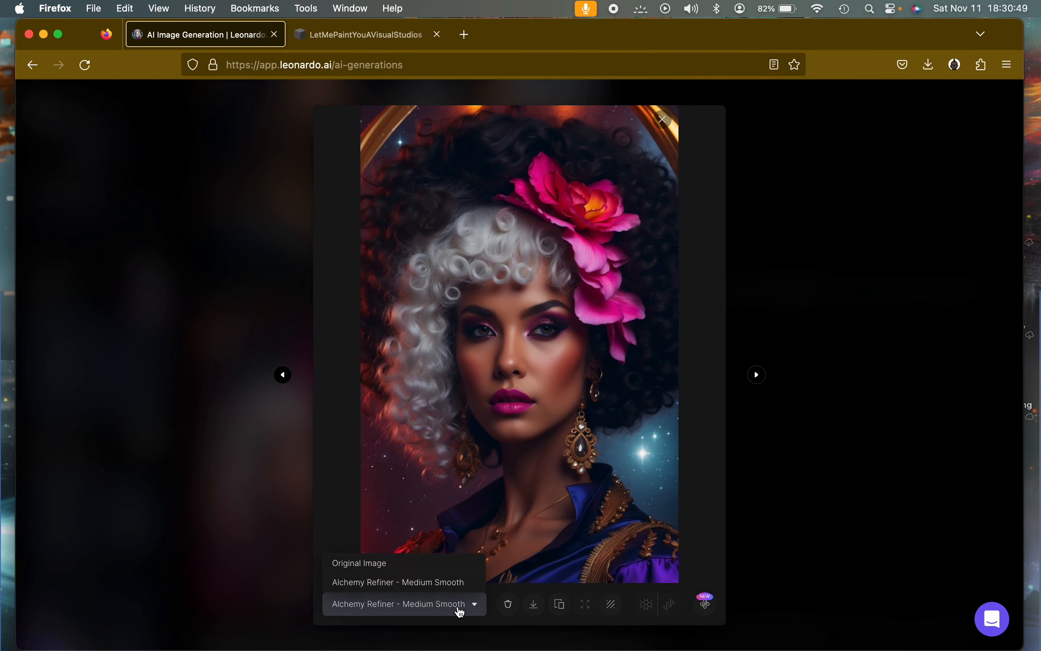
click(429, 565)
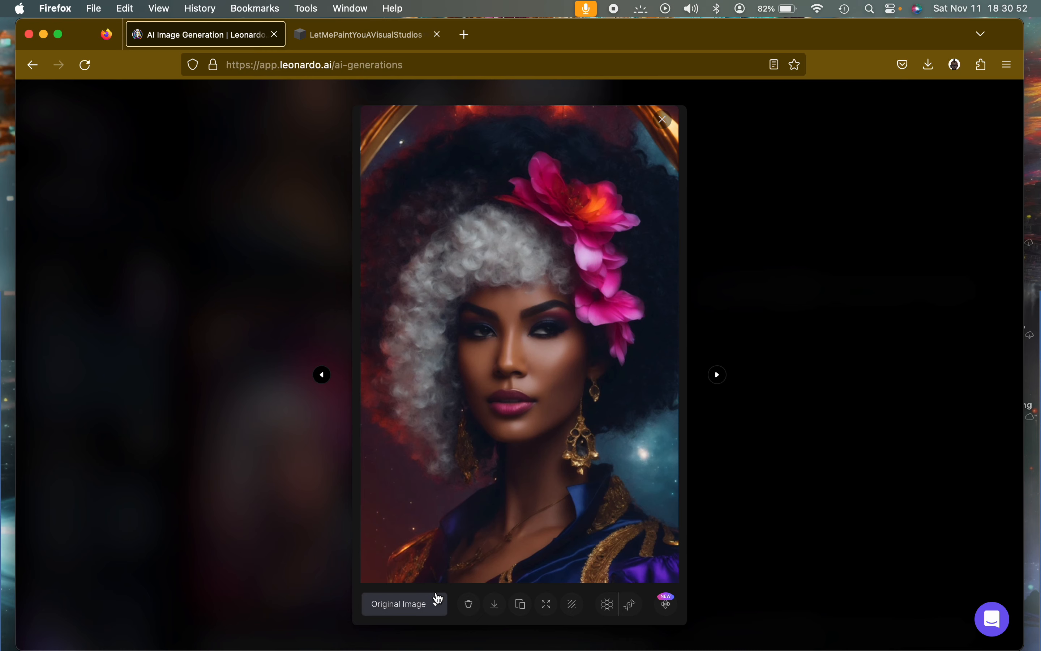
click(436, 610)
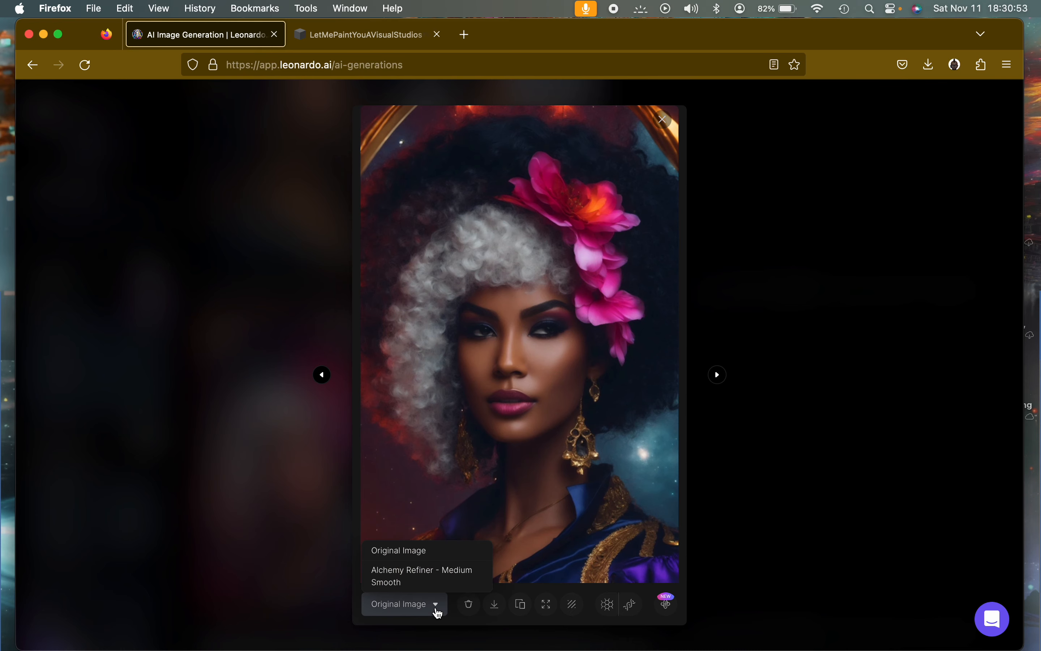
click(427, 577)
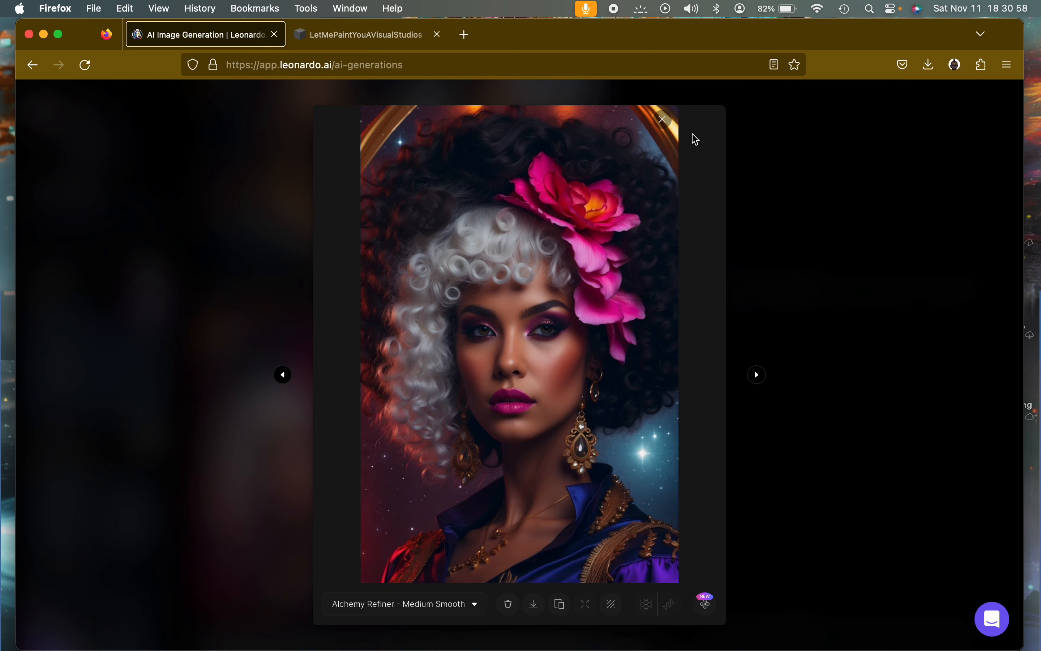
click(662, 120)
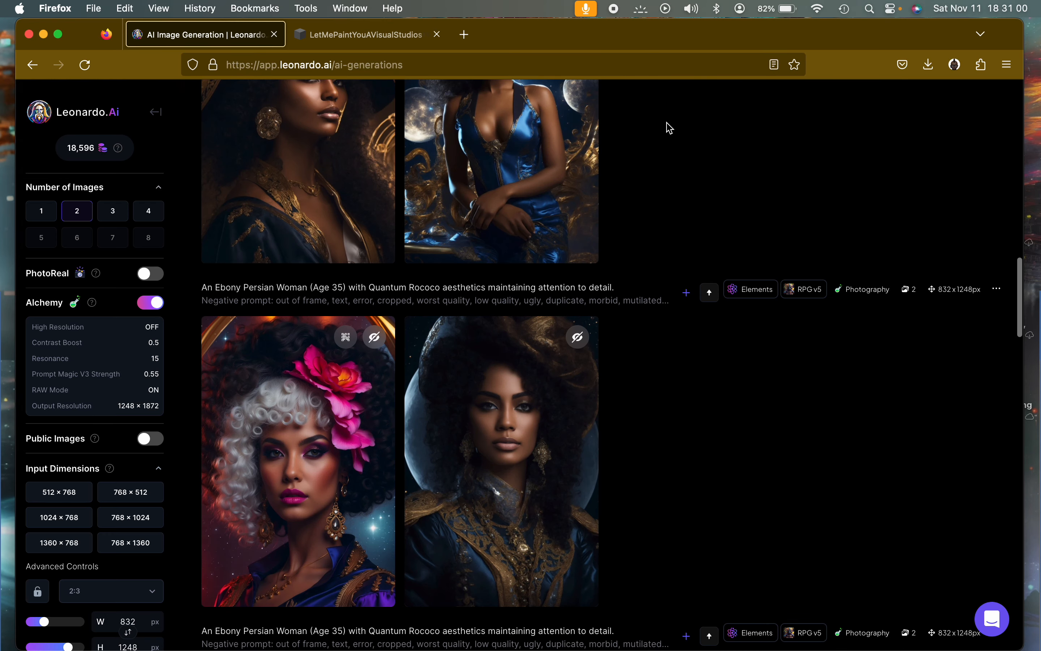
Make the two oldest loaded generations public: the pair with golden headdresses and the lantern-lit pair above it.
scroll(817, 450, down, 20)
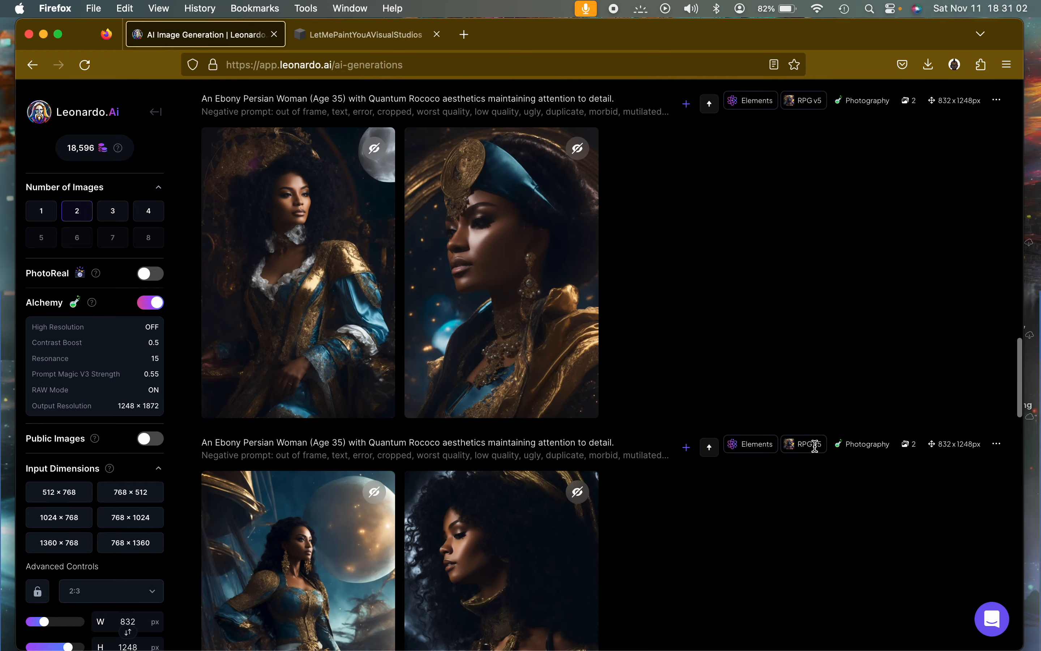
scroll(814, 446, down, 15)
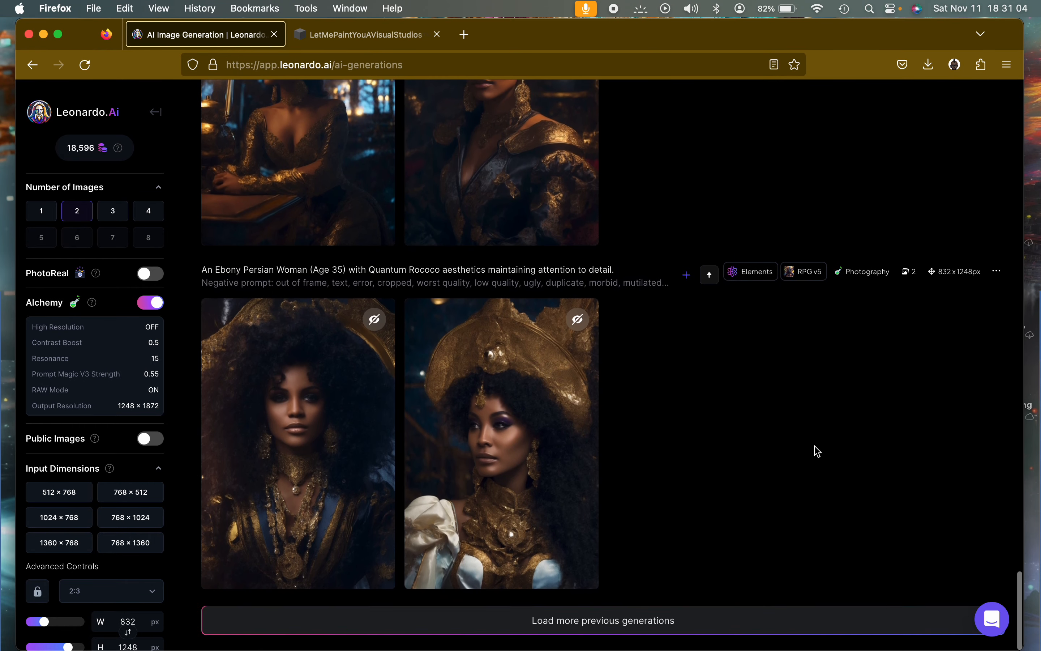
click(996, 275)
click(920, 446)
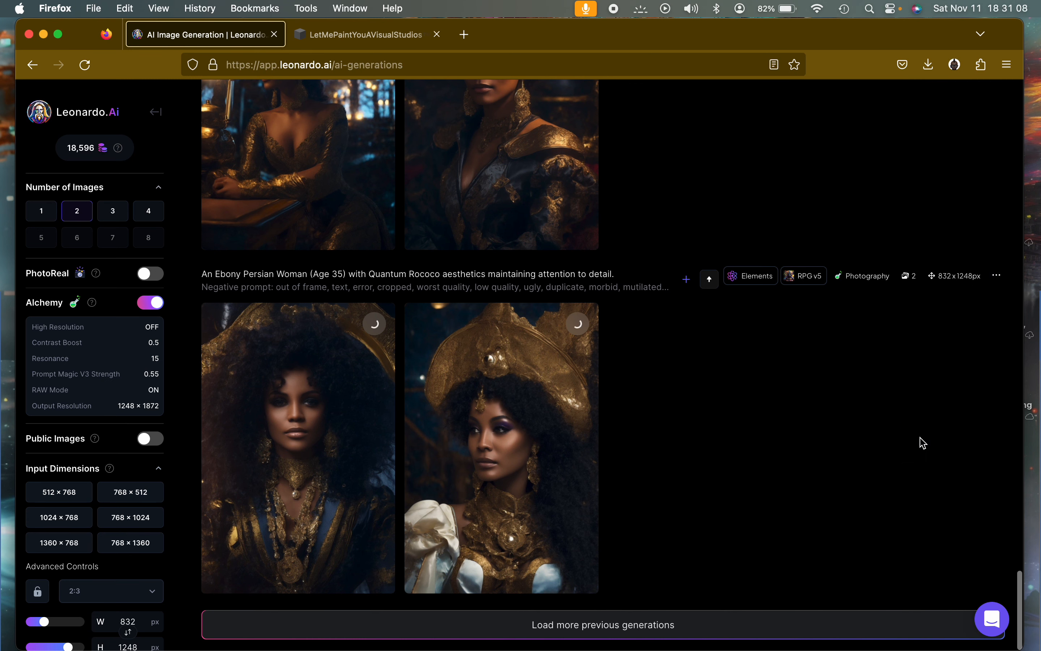
scroll(896, 188, up, 3)
scroll(895, 187, up, 9)
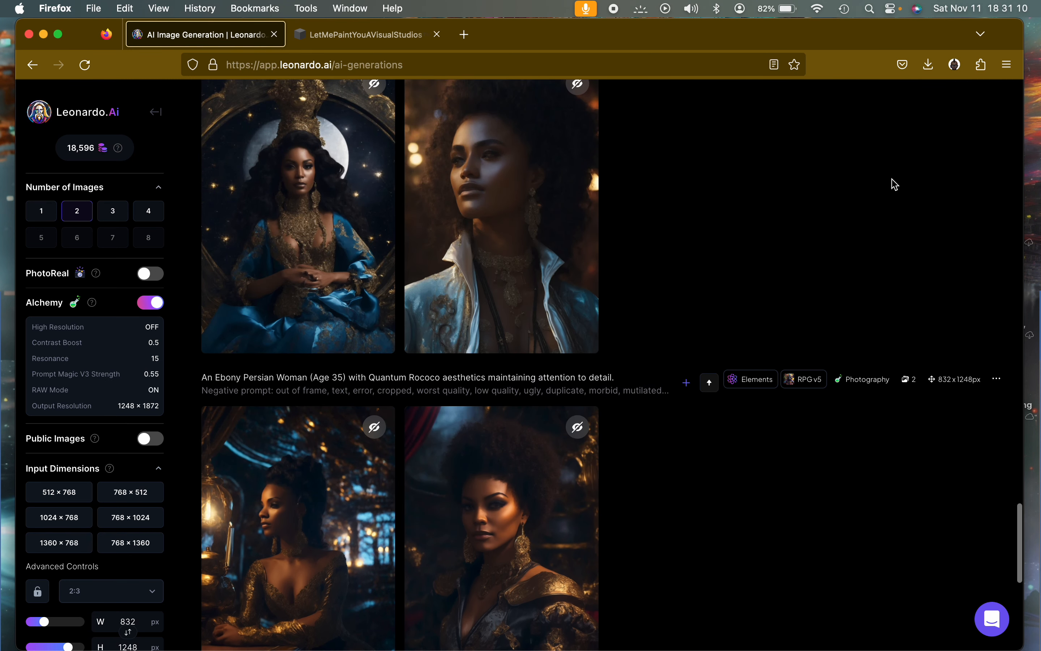
click(996, 378)
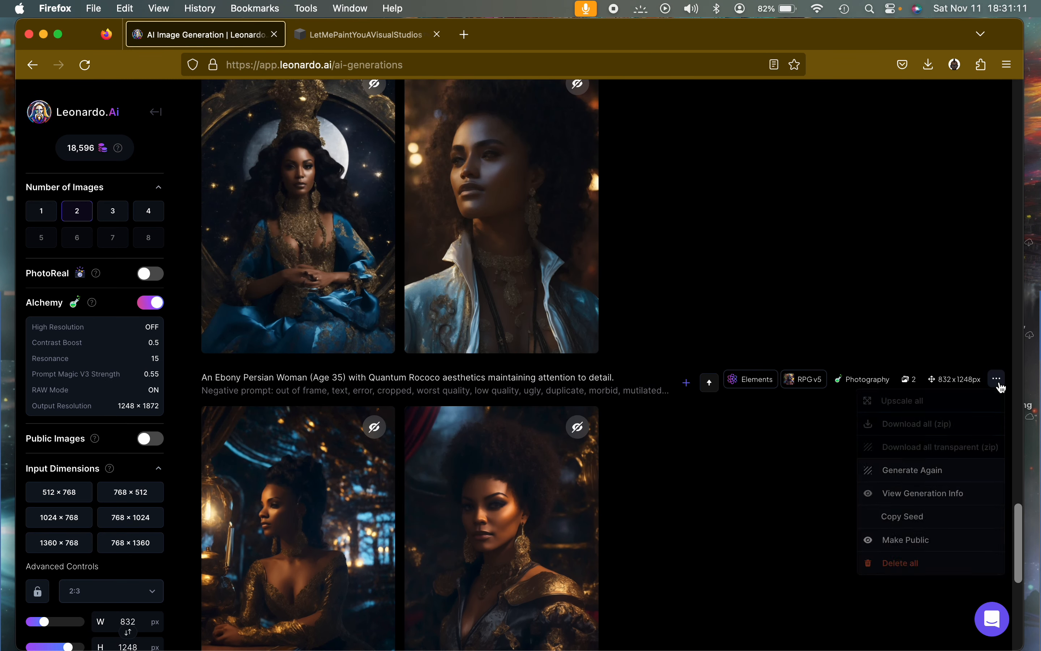
click(923, 542)
Make two more generations public: the pair with the crowned woman before the moon, and the planet-backdrop pair above it.
scroll(885, 244, up, 9)
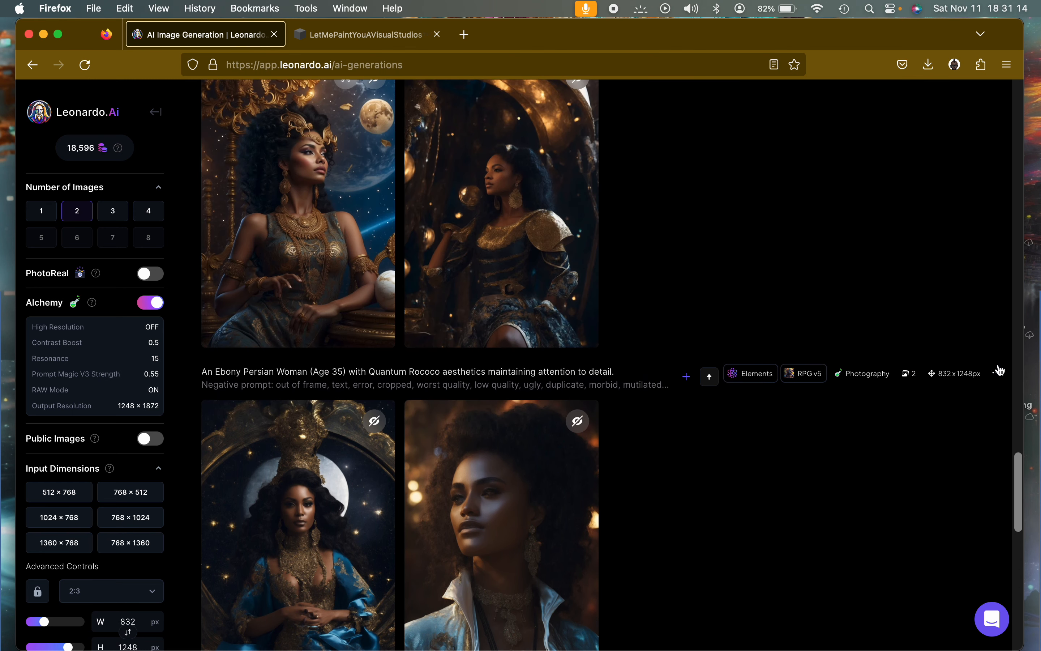
click(996, 372)
click(912, 533)
scroll(873, 221, up, 9)
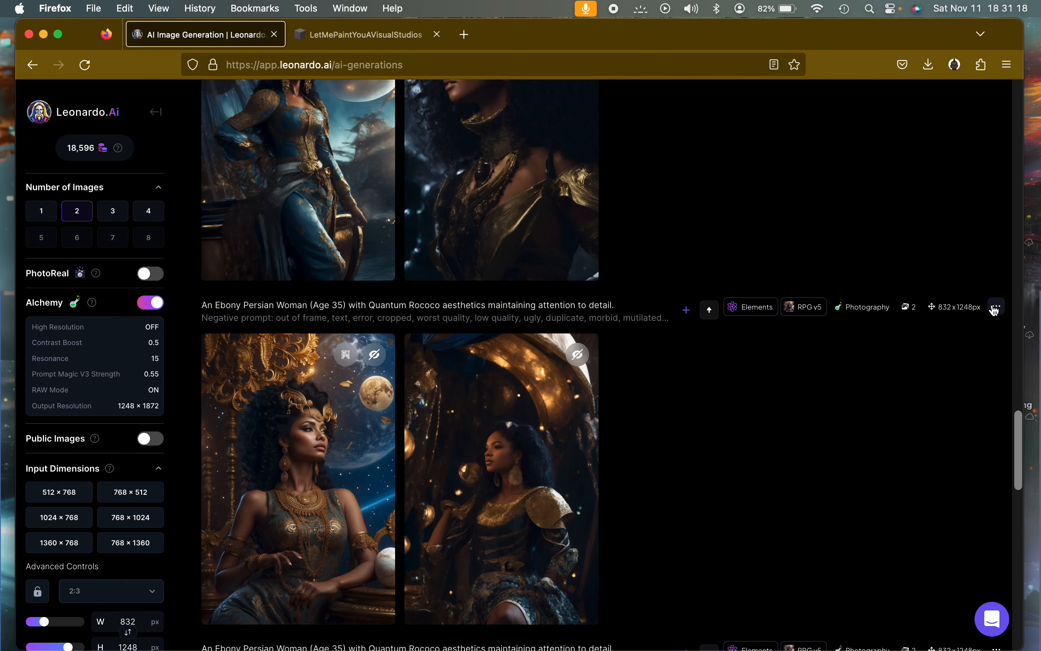
click(995, 307)
click(911, 468)
Make two generations public: the pair with the blue-and-gold dress before the large moon, and the blue-turban pair above it.
scroll(885, 195, up, 10)
click(996, 379)
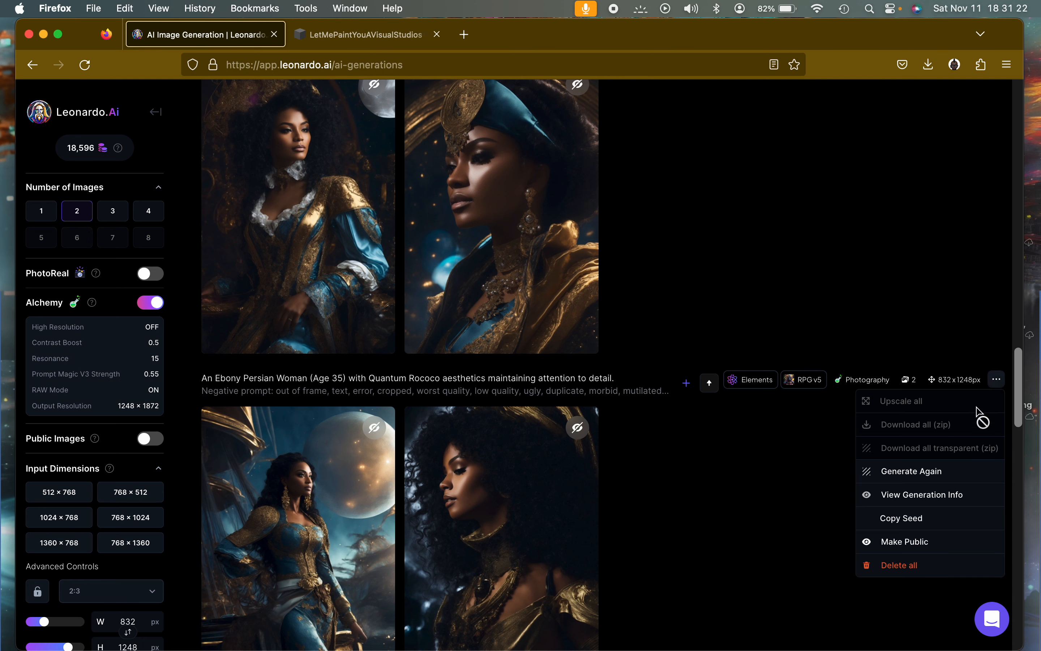
click(916, 541)
scroll(873, 177, up, 4)
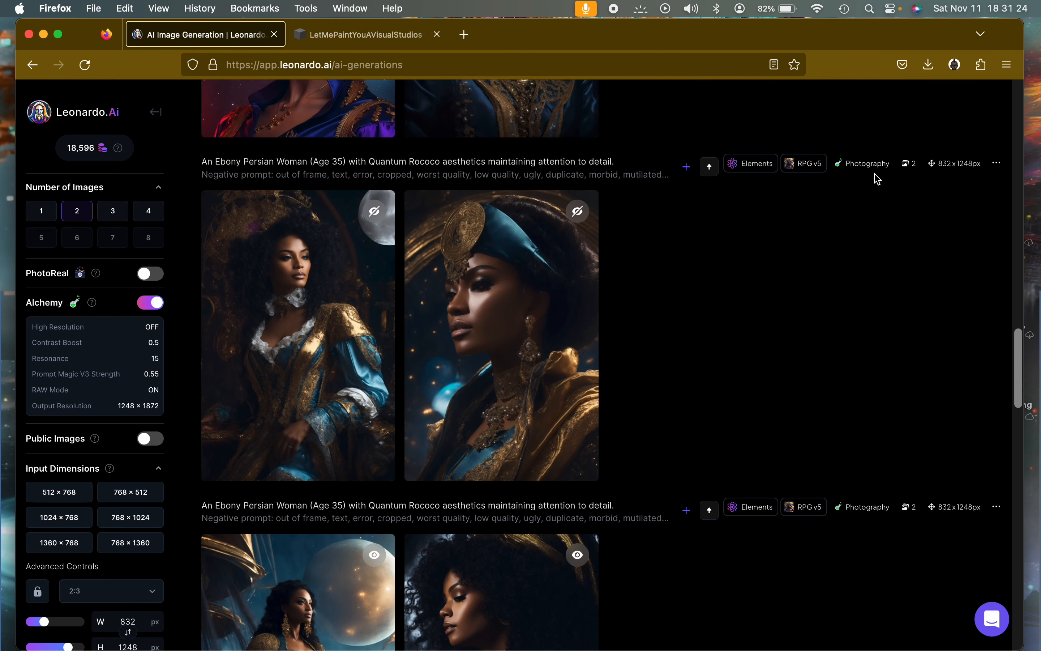
click(994, 190)
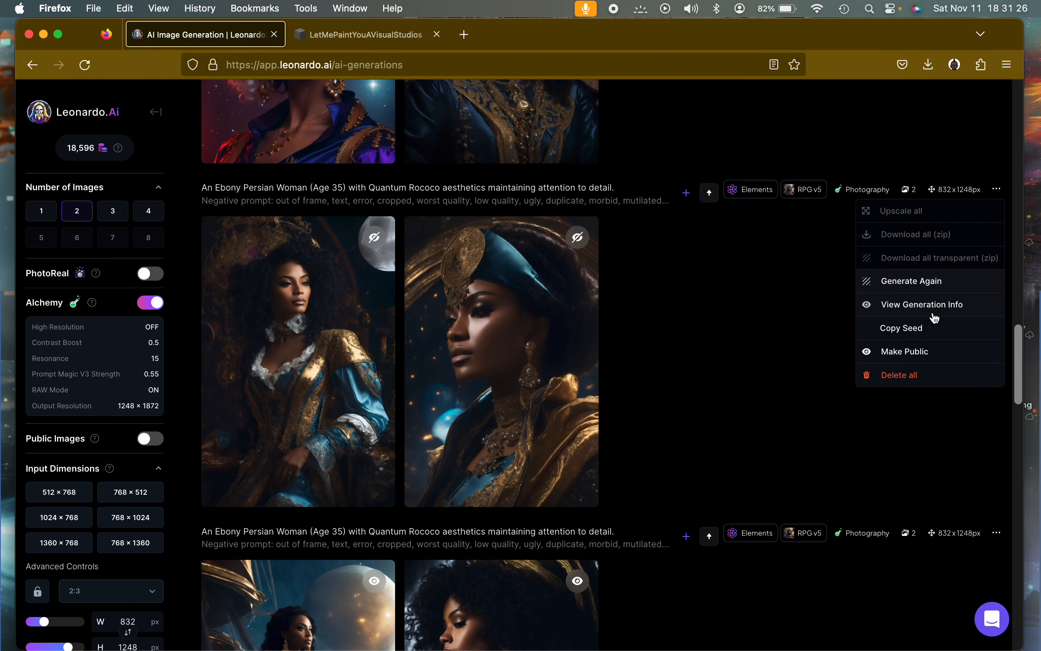
click(908, 354)
Make two more generations public: the pair with silver curls and pink flowers, and the pair with the wide-brimmed pirate hat above it.
scroll(859, 309, up, 8)
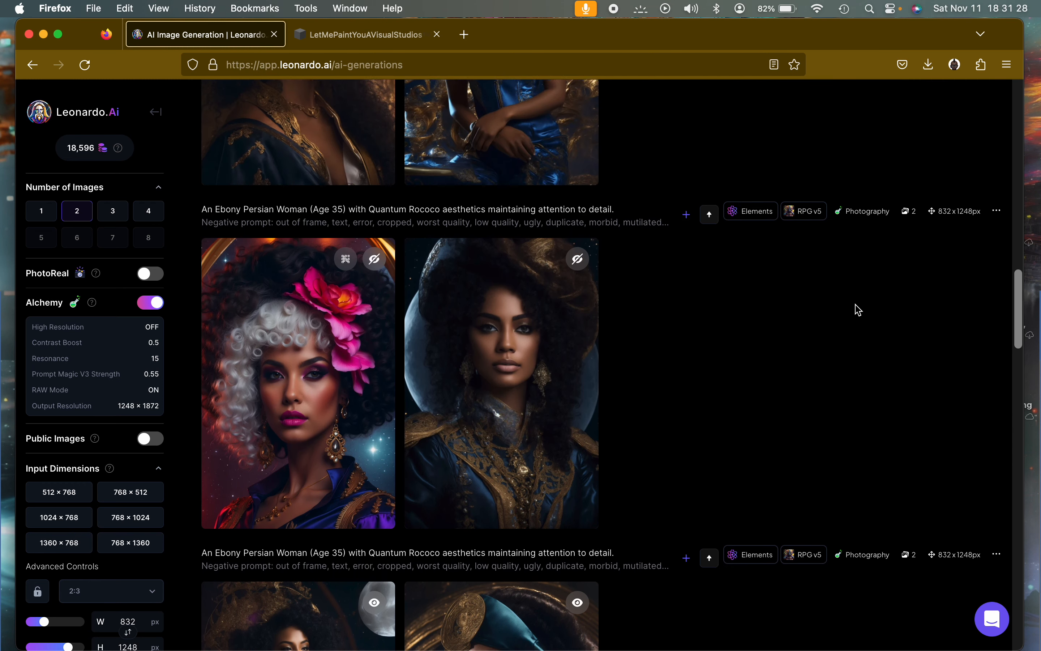
click(996, 245)
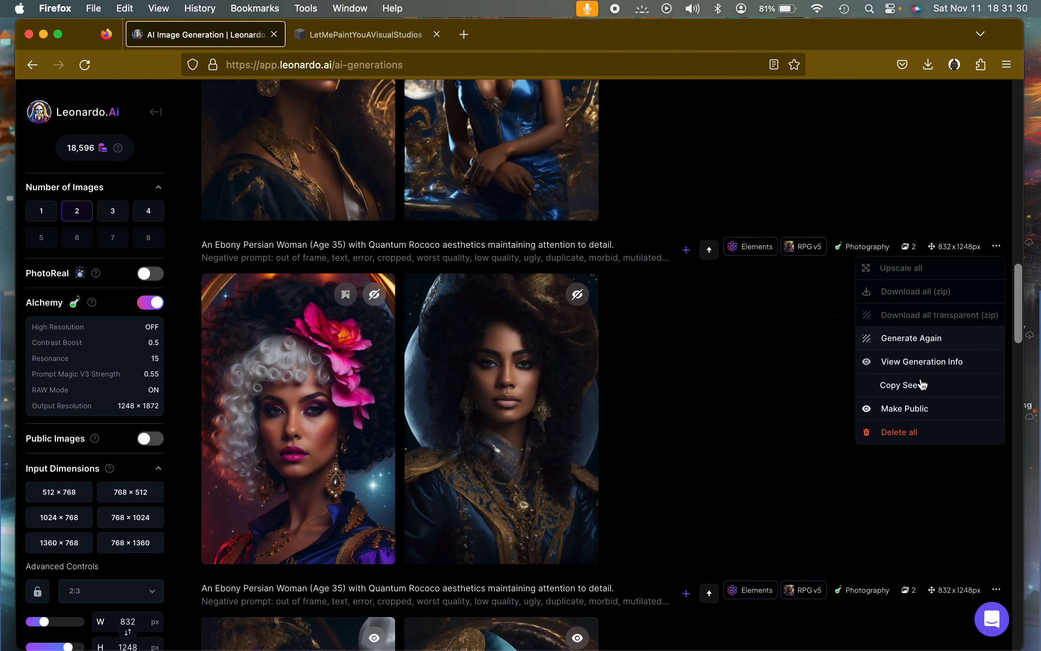
click(907, 409)
scroll(830, 377, up, 7)
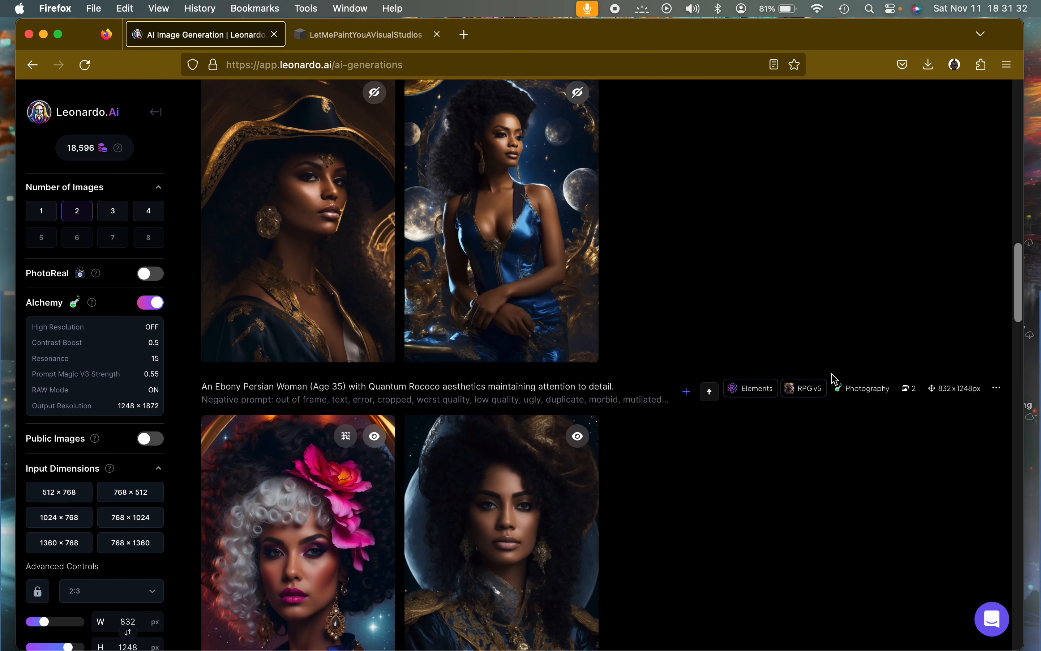
click(996, 199)
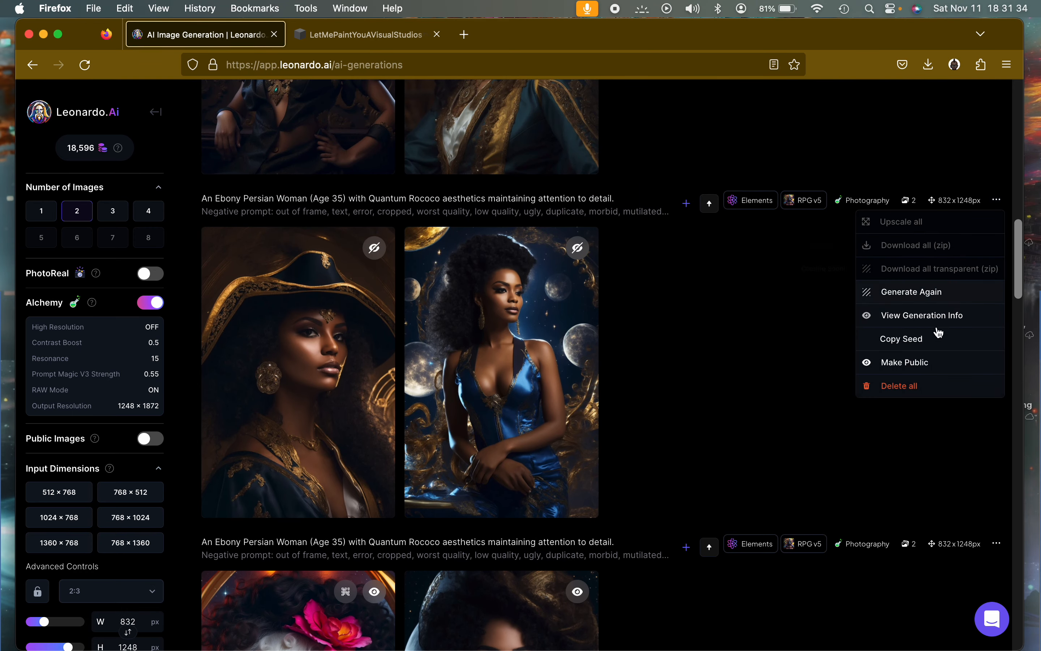
click(918, 361)
Make the two newest generations public: the pair with the black-bloused woman, and the pair with the glowing orb above it.
scroll(778, 329, up, 10)
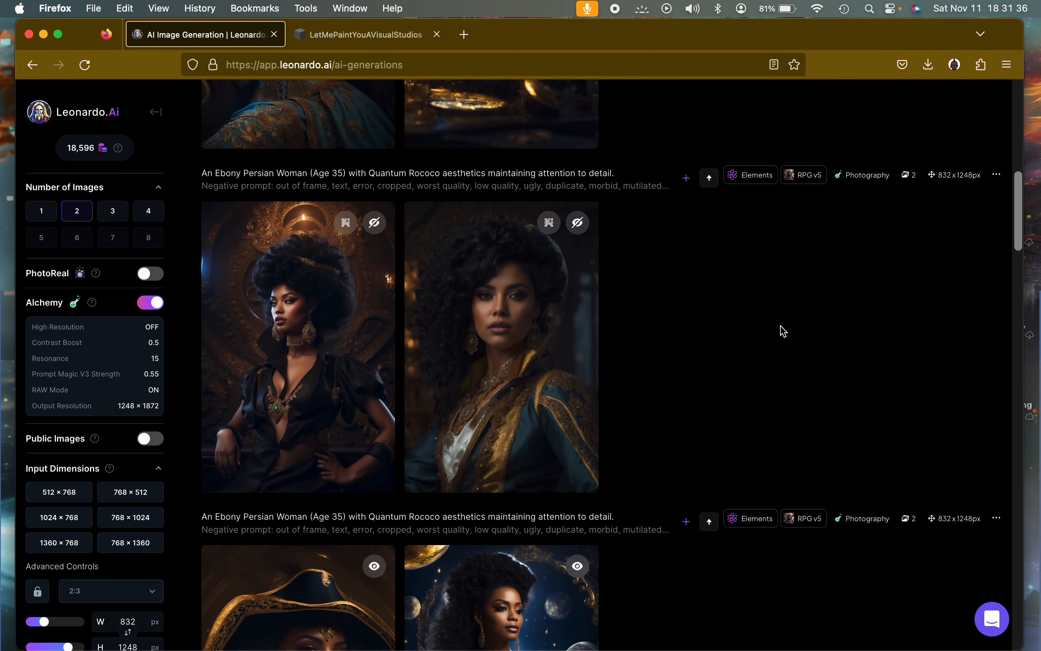
click(994, 285)
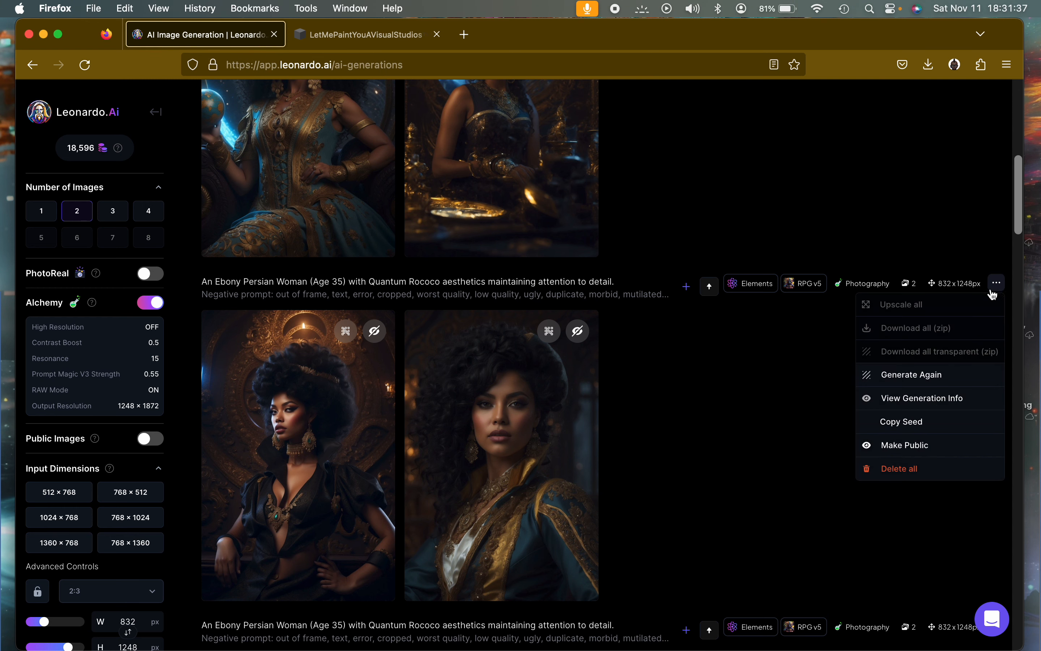
click(920, 451)
scroll(799, 389, up, 2)
scroll(798, 389, up, 5)
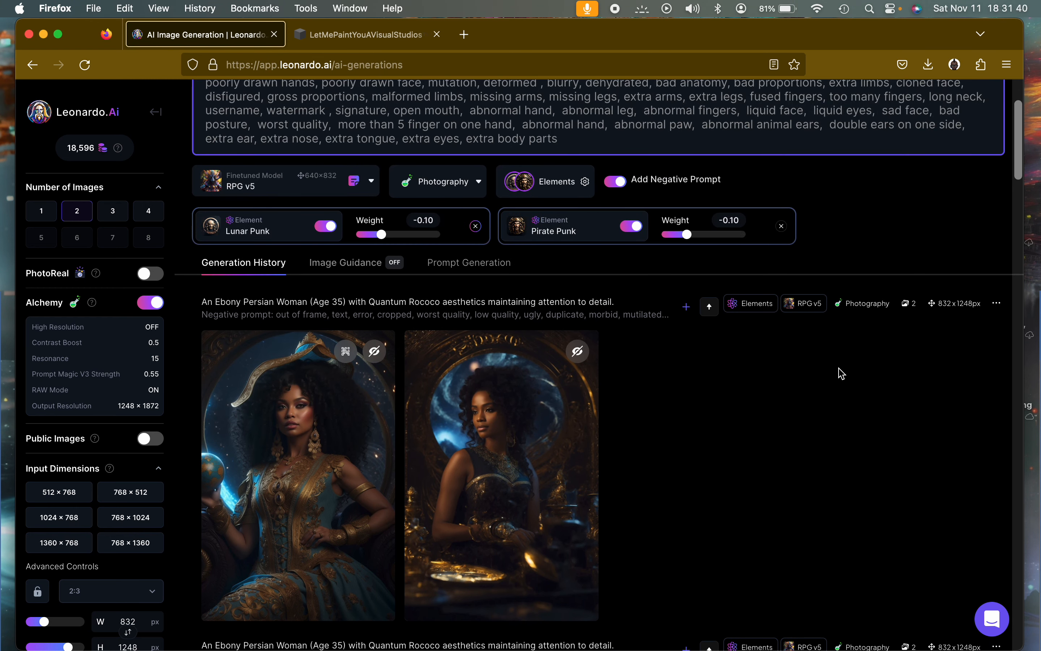
click(996, 303)
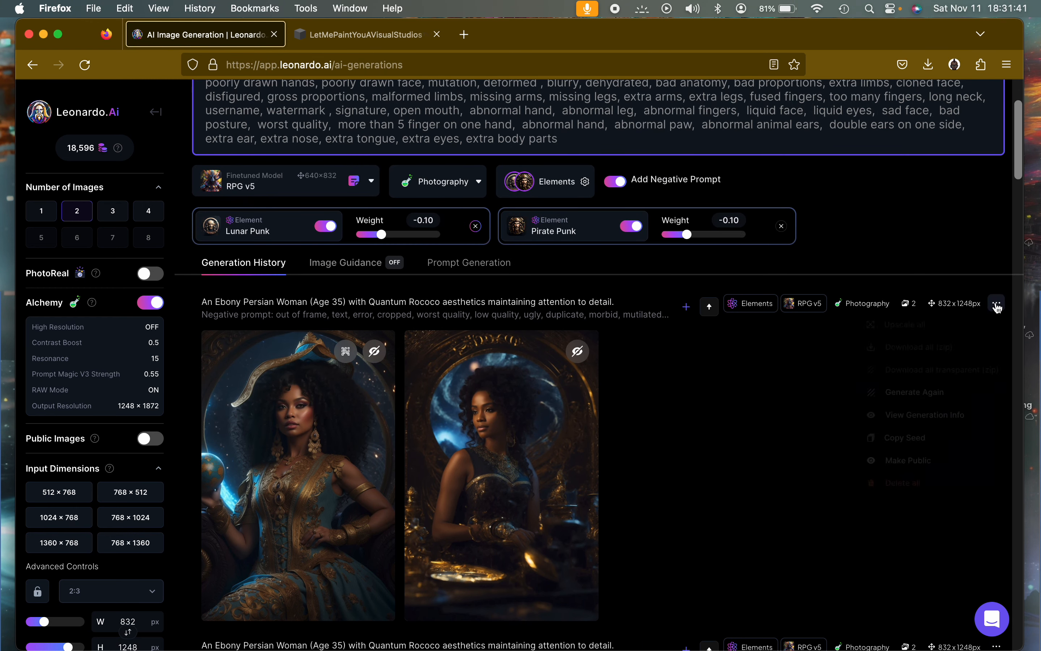
click(906, 463)
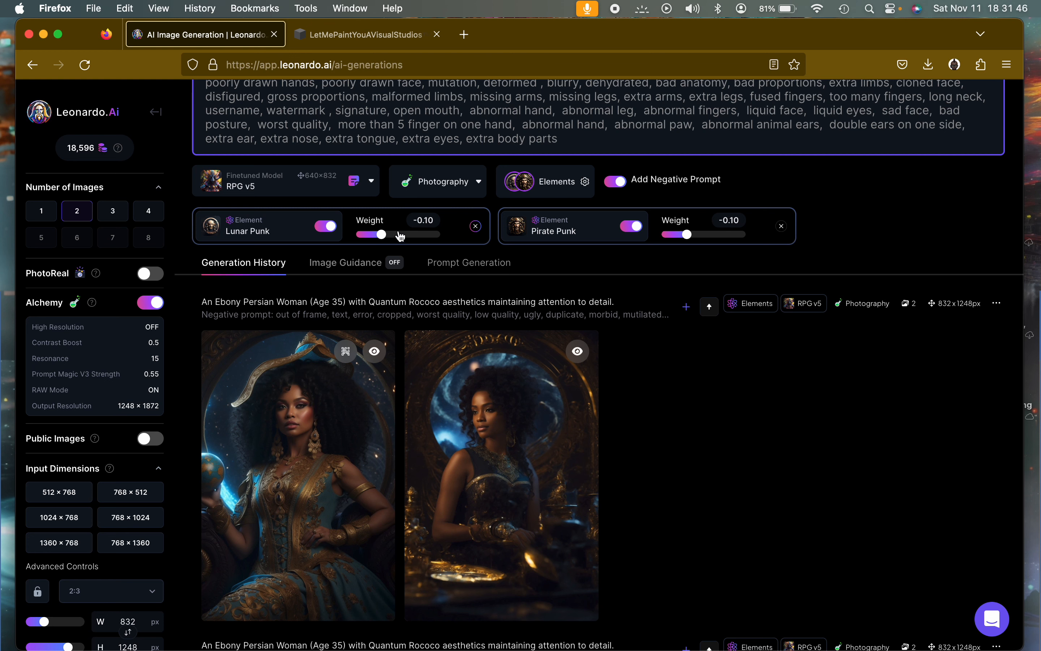
Set the Lunar Punk and Pirate Punk weights to 0.00 and generate a new pair of images.
drag(384, 233, 385, 234)
drag(693, 241, 703, 239)
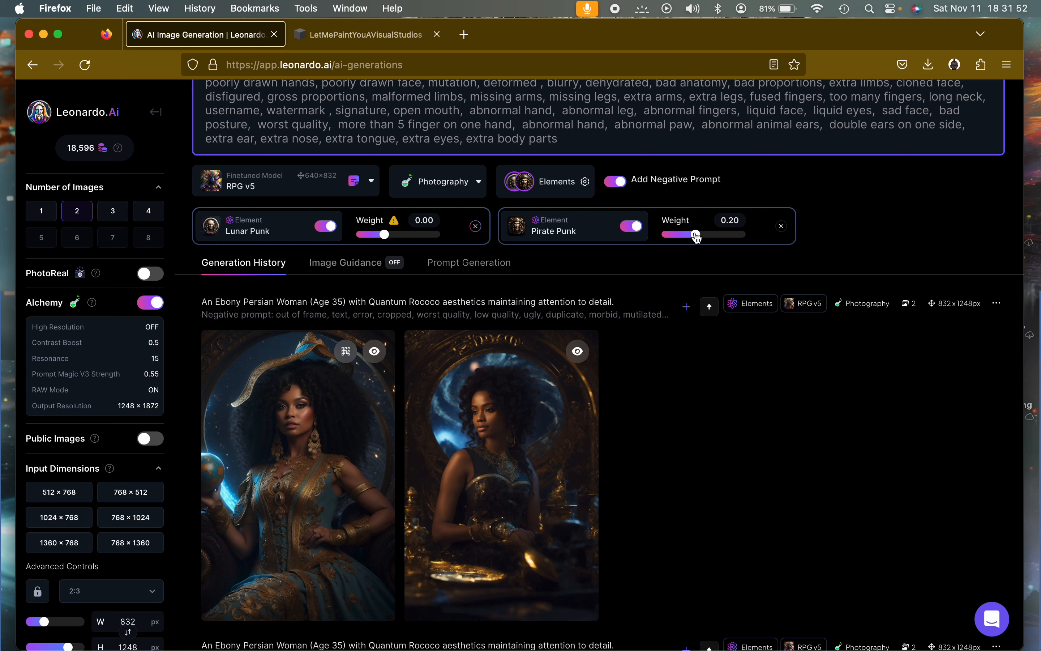
drag(691, 237, 690, 237)
scroll(890, 146, up, 3)
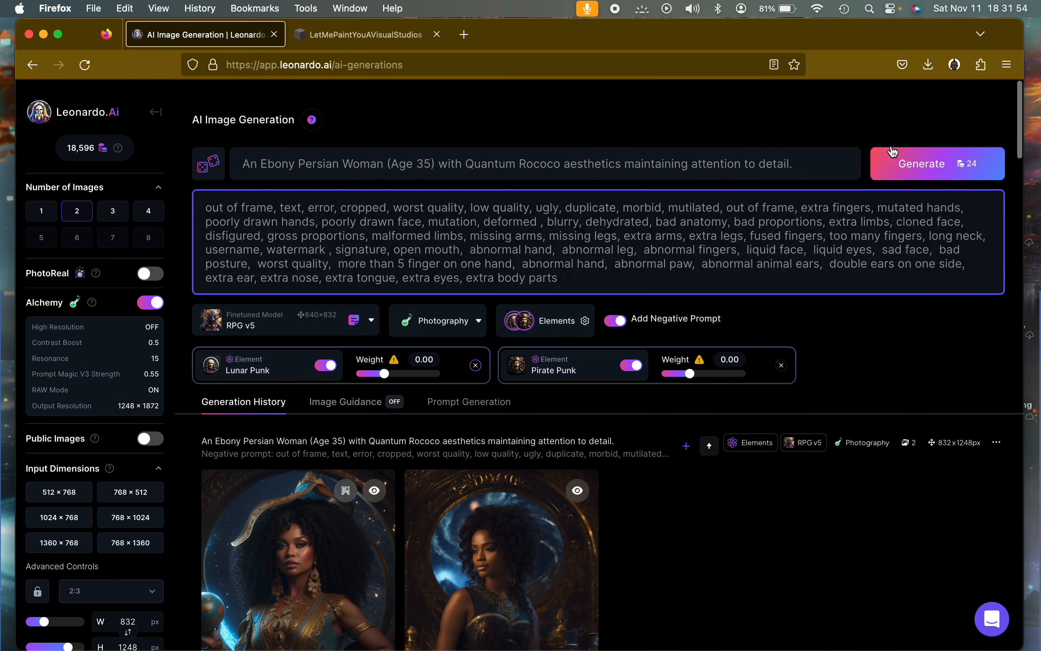
click(946, 154)
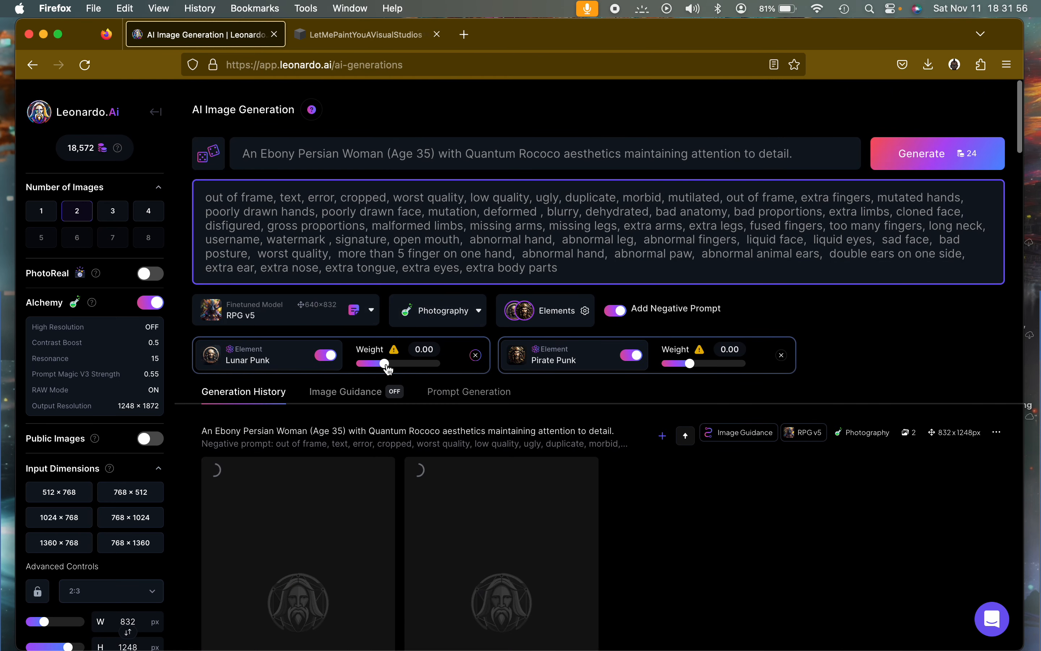
Set the Lunar Punk and Pirate Punk weights to 0.10 and generate another pair of images.
drag(384, 364, 386, 364)
drag(695, 363, 693, 364)
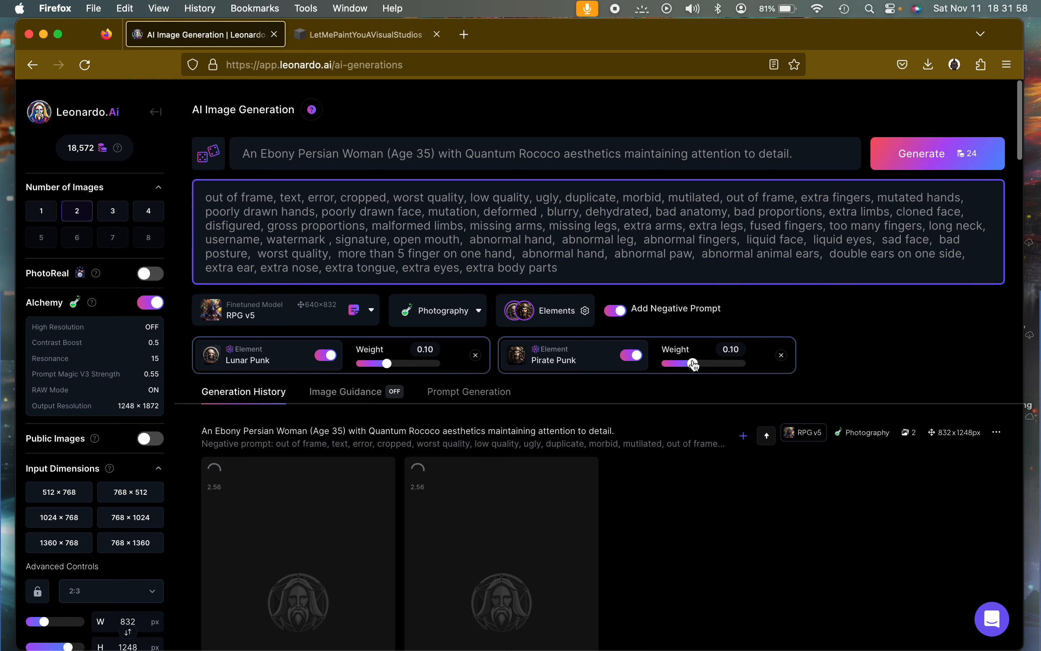
click(898, 163)
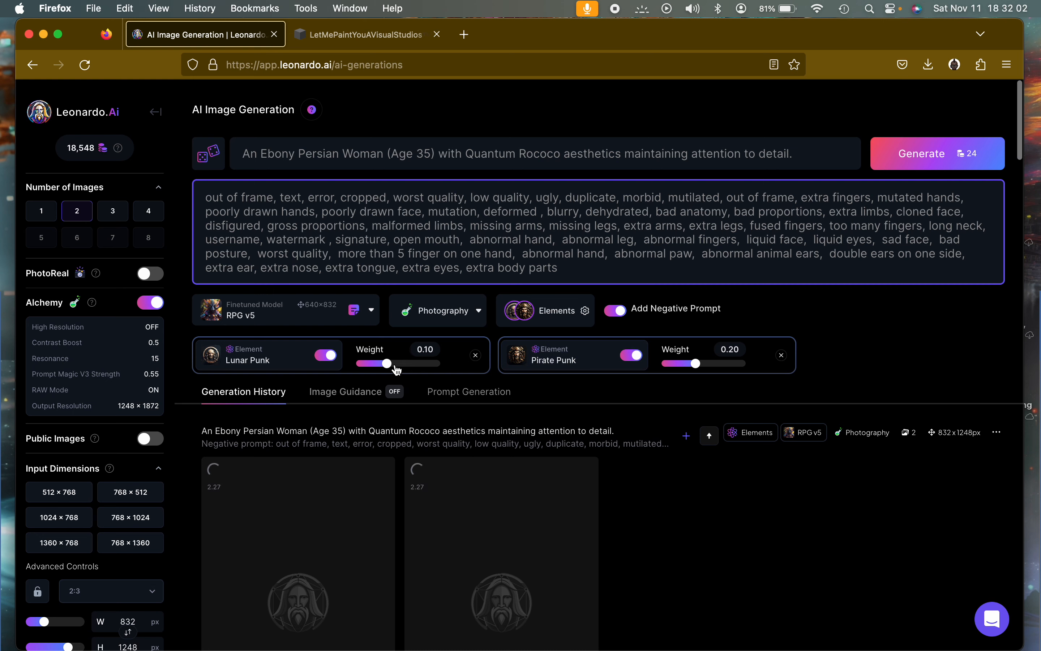
Generate three more image pairs, raising the Lunar Punk and Pirate Punk weights through 0.20, 0.30 and 0.40.
click(921, 155)
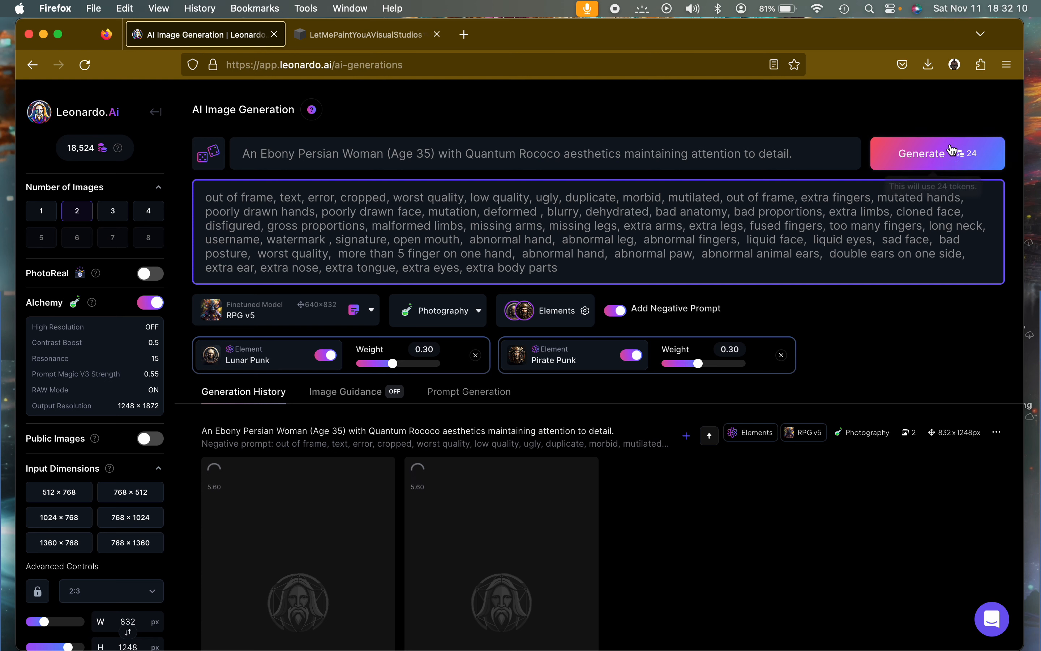
click(937, 153)
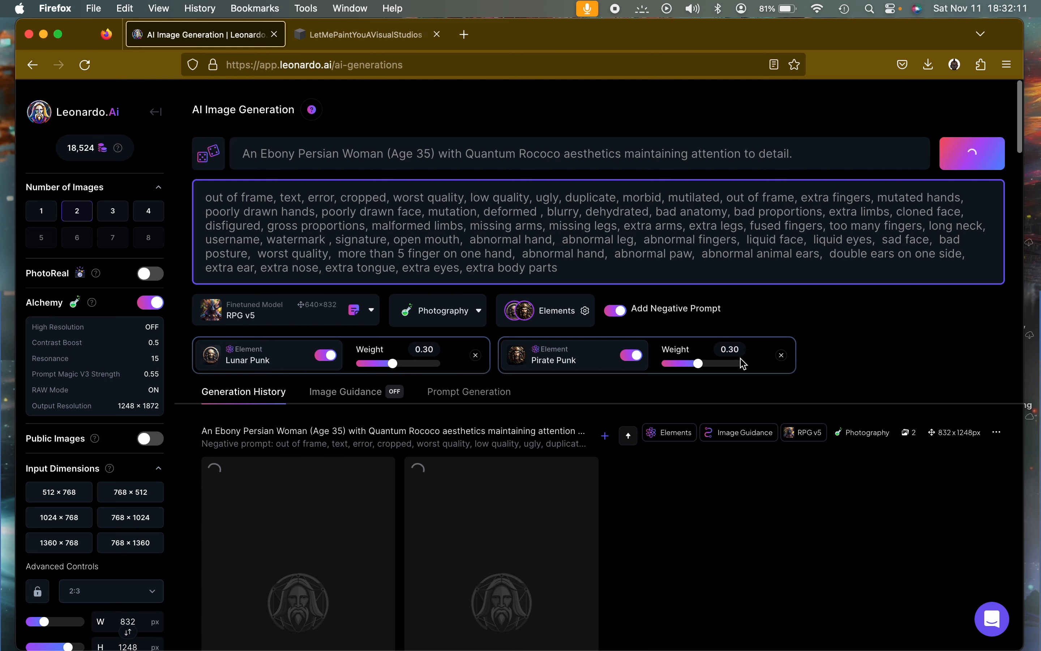
click(703, 364)
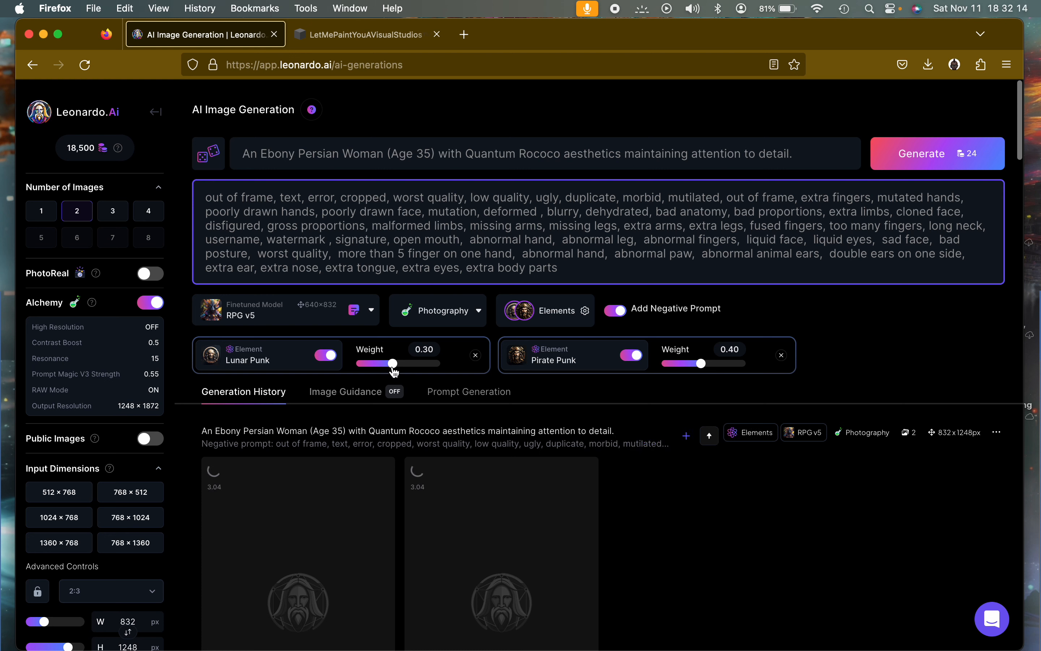
click(883, 166)
Generate two more image pairs, raising the Lunar Punk and Pirate Punk weights to 0.50 and 0.60.
scroll(789, 514, down, 10)
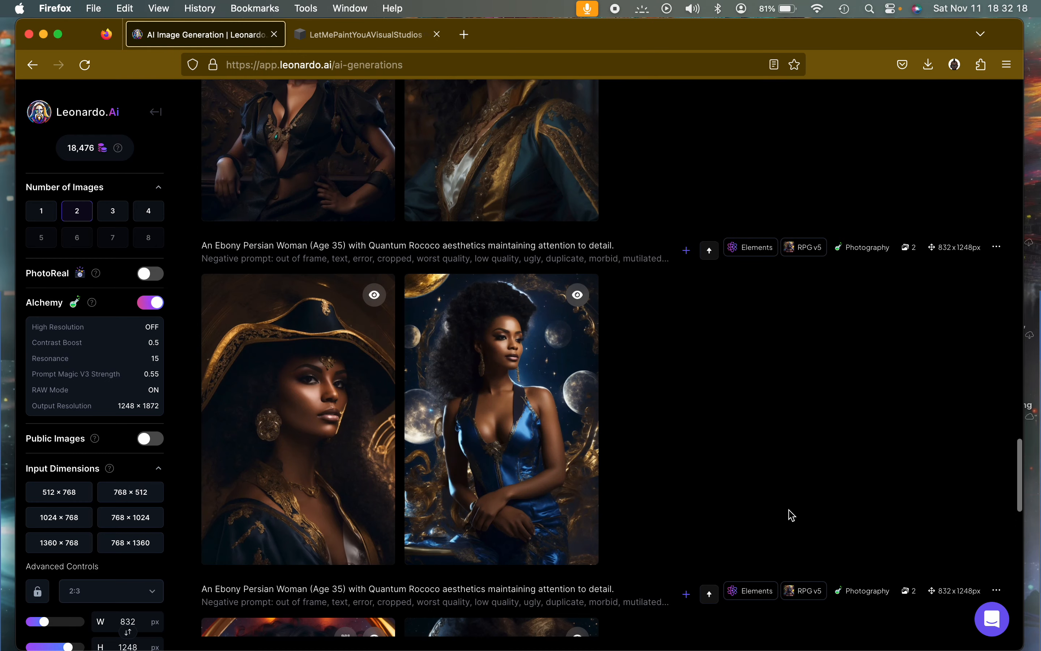
scroll(791, 514, down, 15)
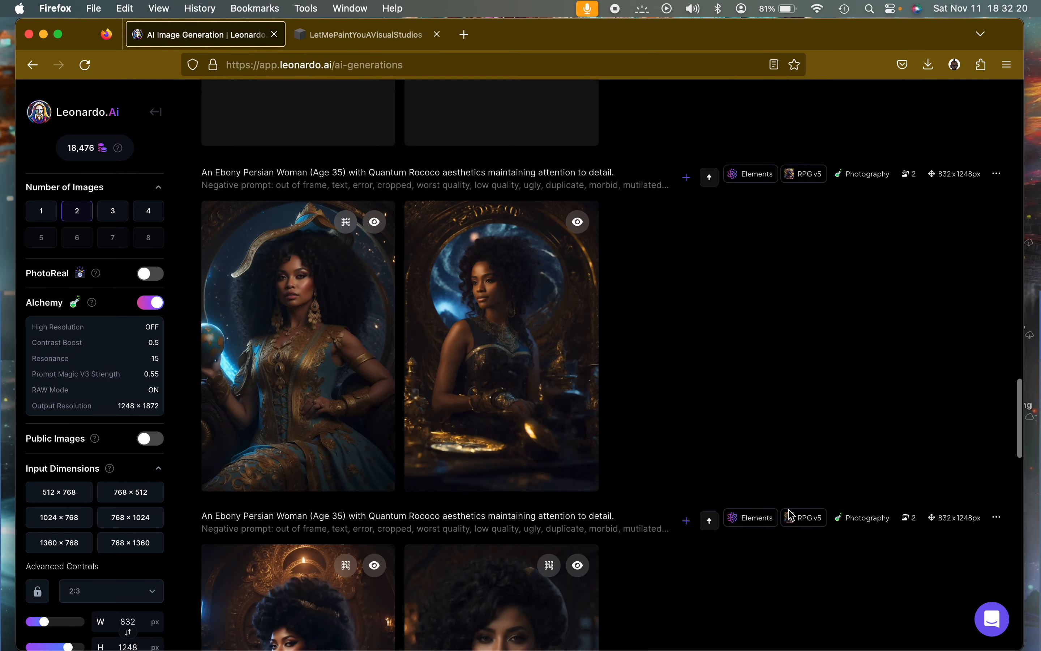
scroll(791, 514, up, 20)
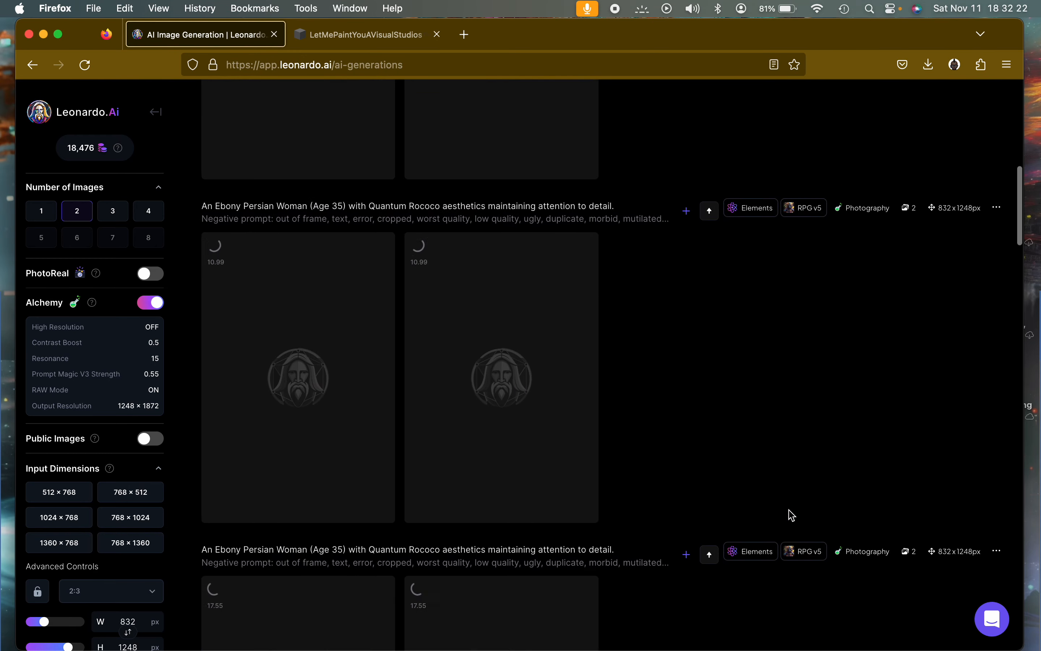
scroll(790, 514, up, 10)
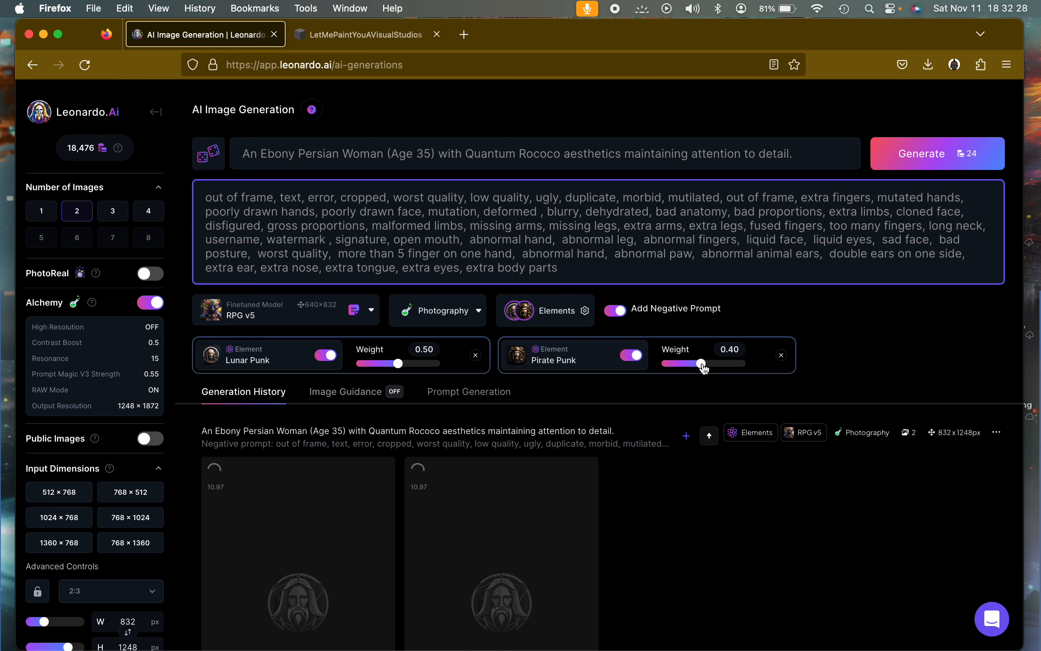
click(903, 158)
click(705, 364)
click(906, 160)
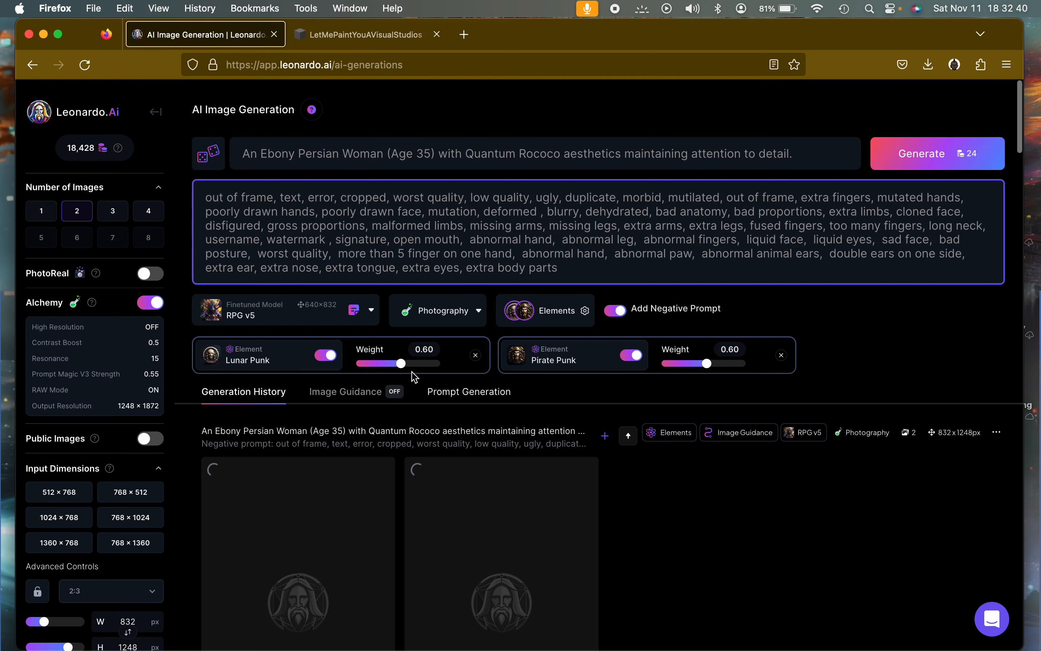
Generate one image pair with both element weights at 0.70 and another with the Lunar Punk weight at 0.80.
click(404, 365)
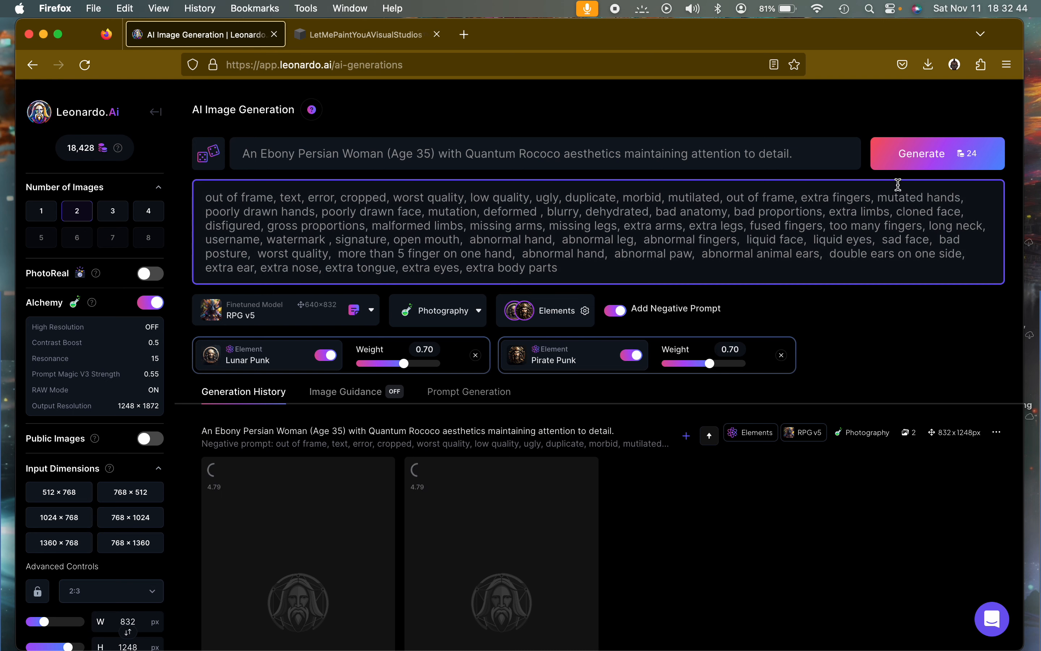
click(912, 159)
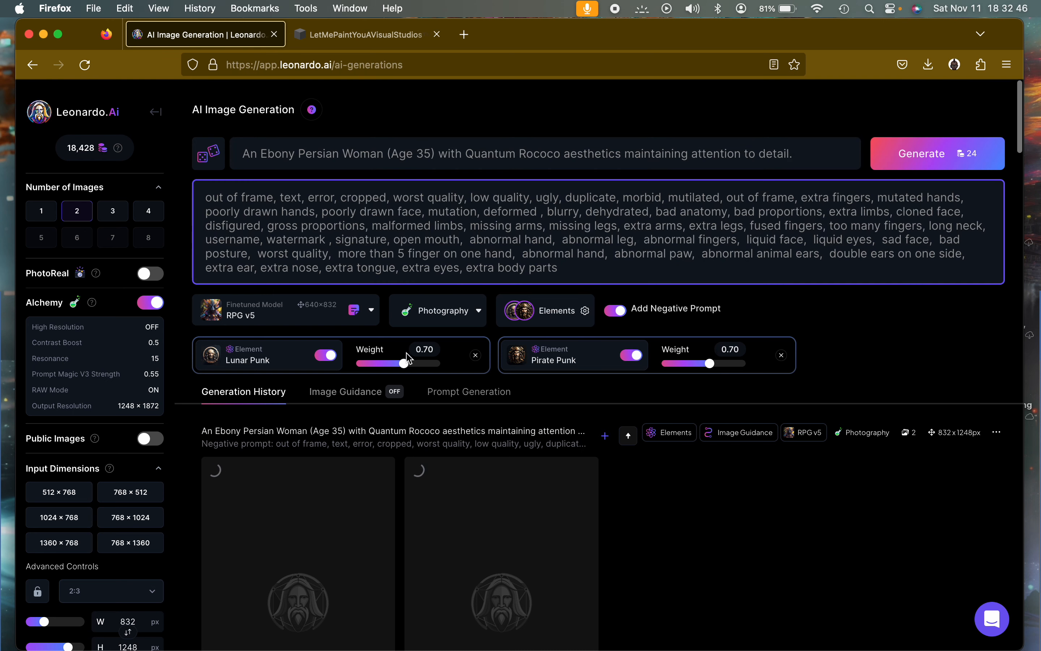
click(406, 363)
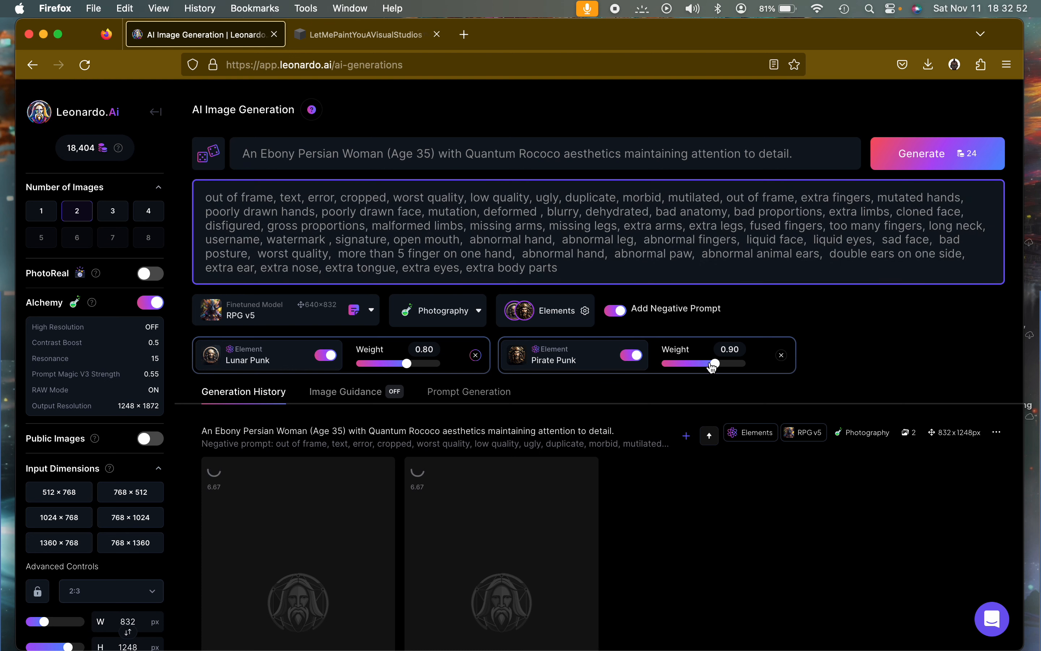
click(913, 154)
Examine the Alchemy Refiner - High Smooth version of the blue-and-gold dress portrait with the glowing orb at enlarged size.
scroll(674, 502, down, 10)
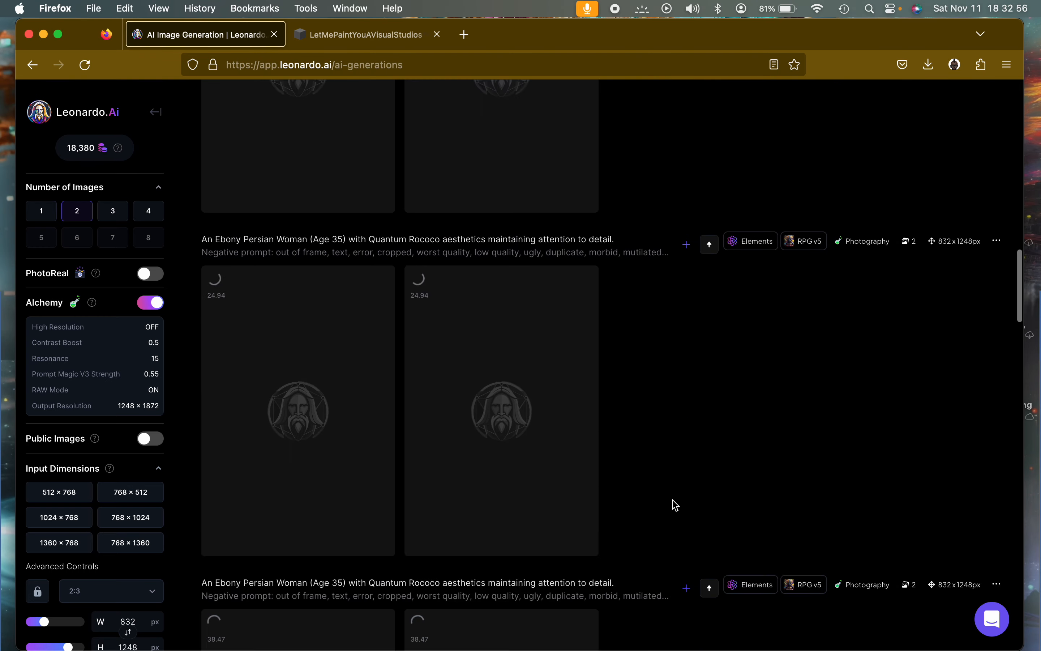
scroll(673, 503, down, 10)
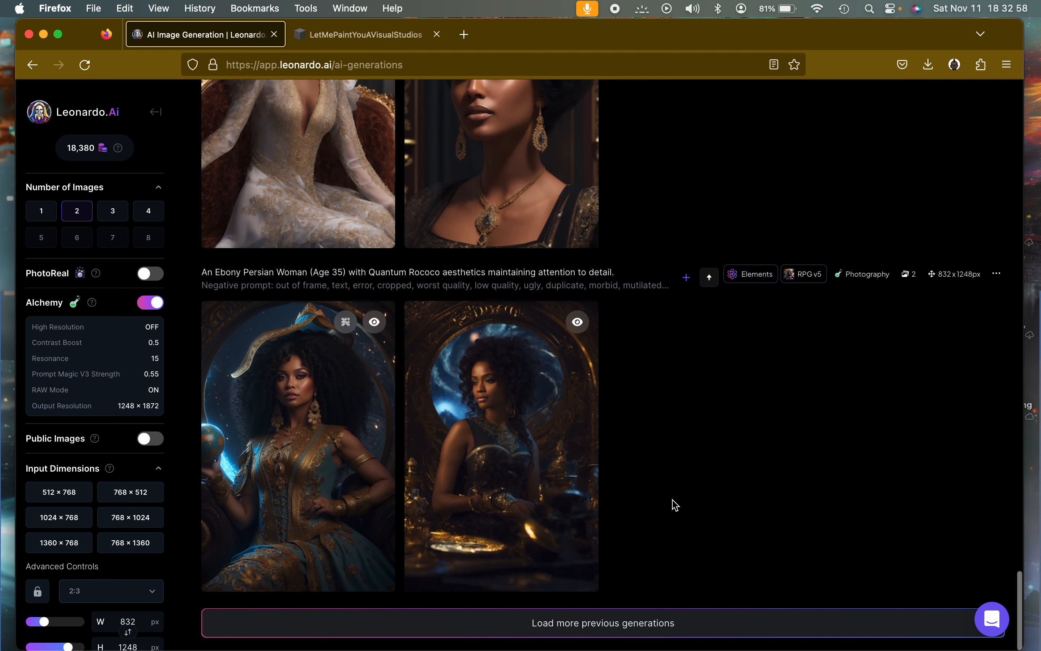
scroll(618, 310, up, 2)
scroll(617, 311, up, 1)
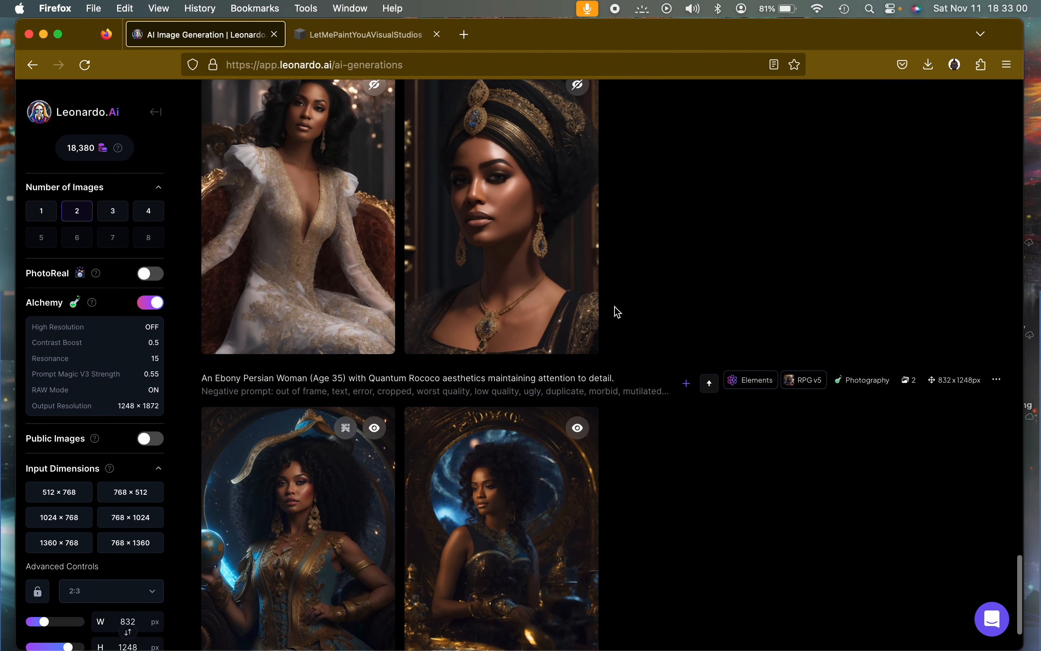
scroll(616, 309, down, 2)
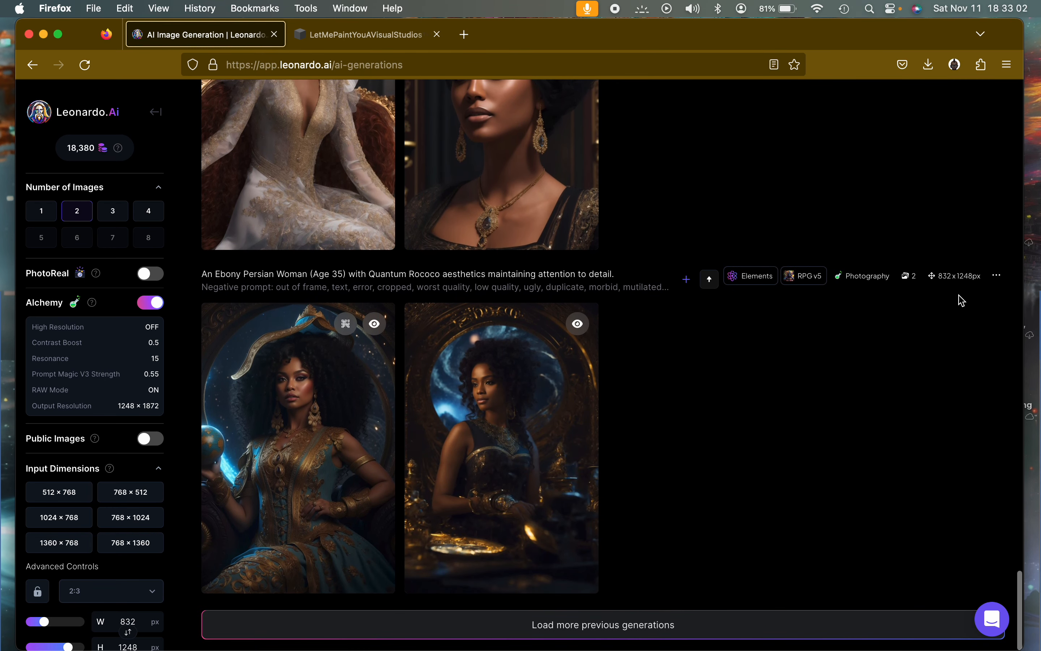
click(352, 457)
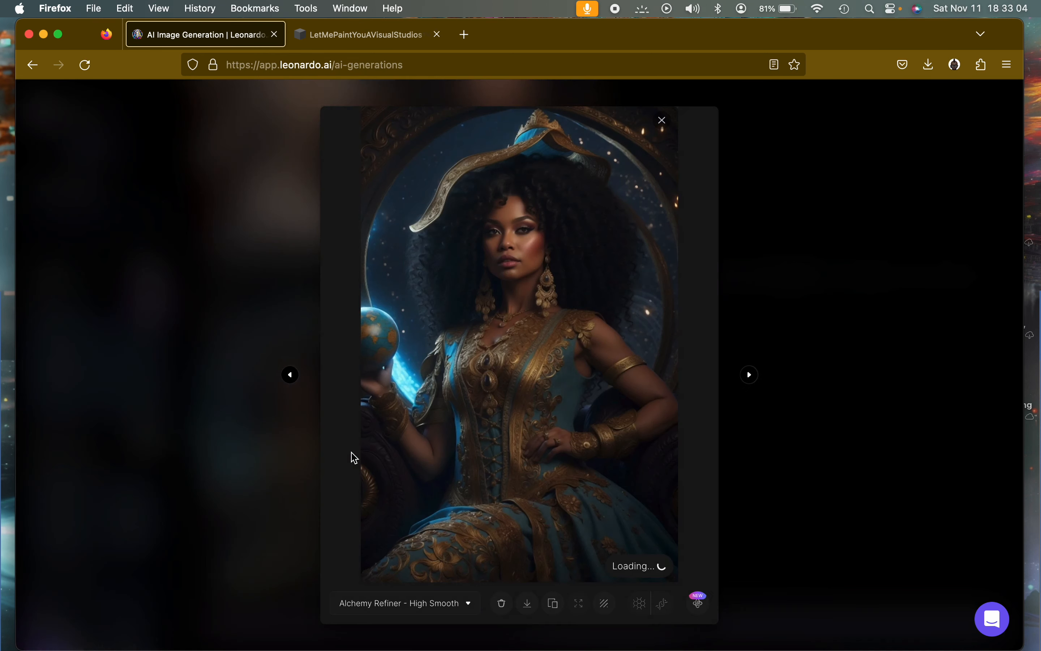
click(526, 318)
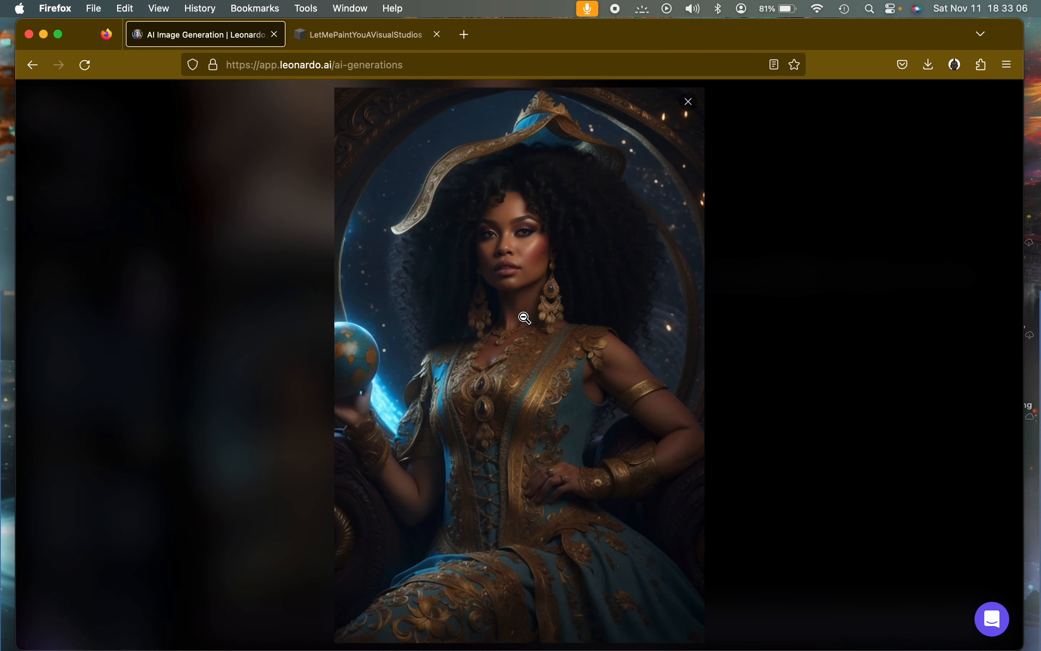
click(506, 363)
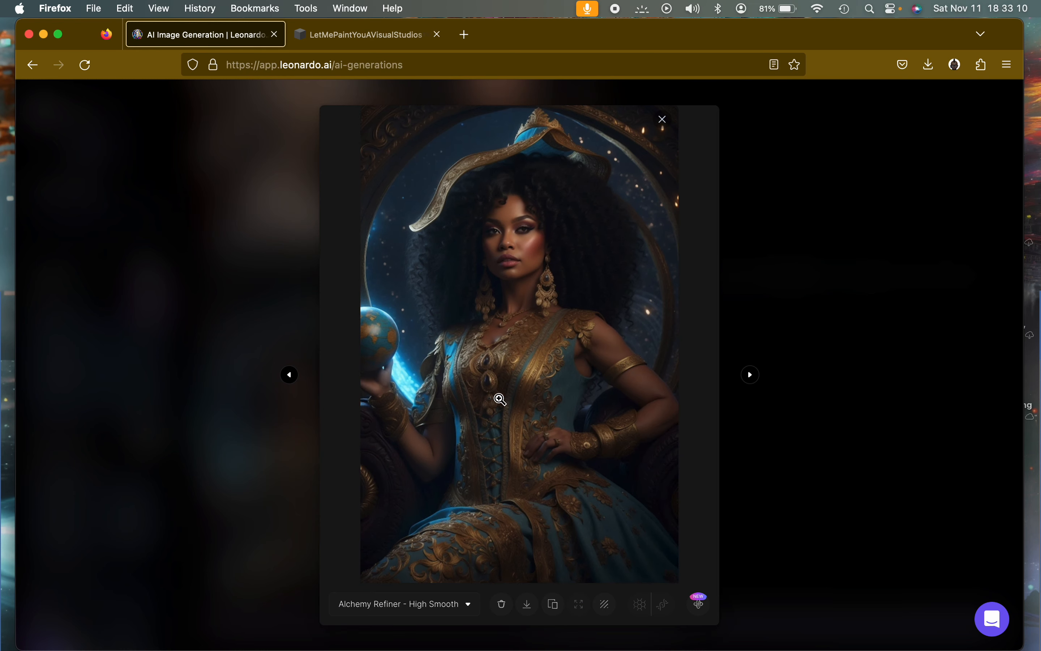
Switch the blue-and-gold dress portrait to its Original Image version and examine it at enlarged size.
click(446, 604)
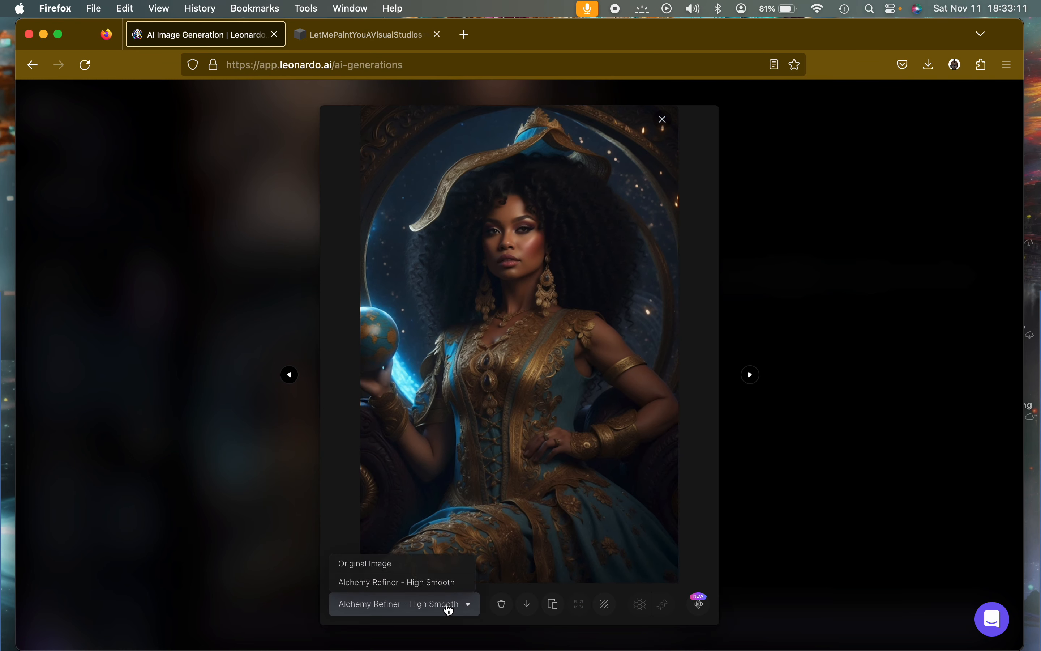
click(432, 564)
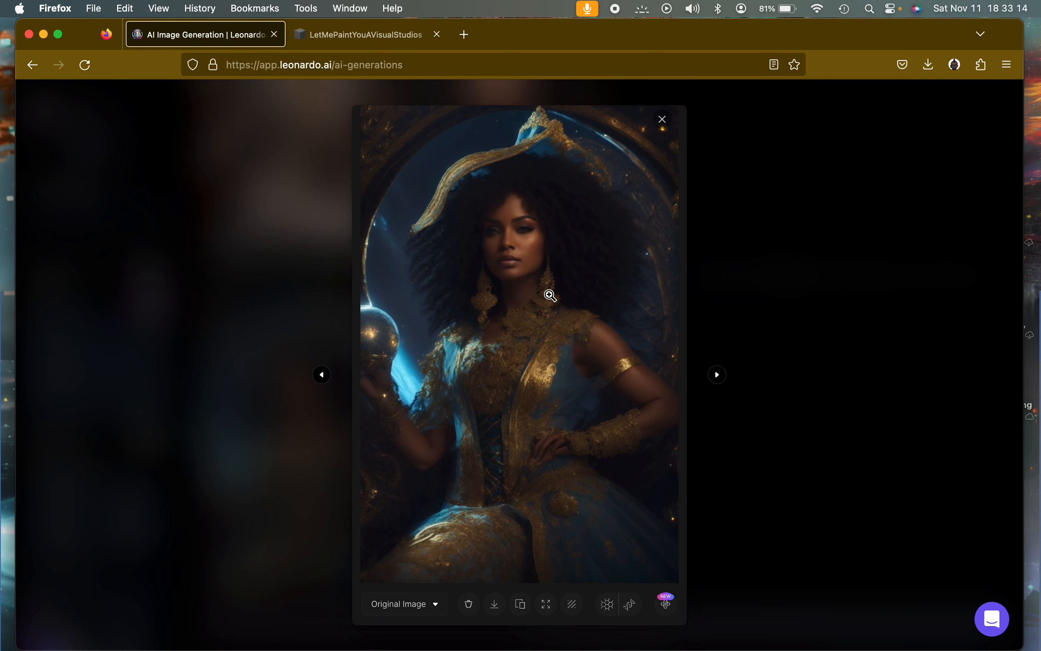
click(578, 311)
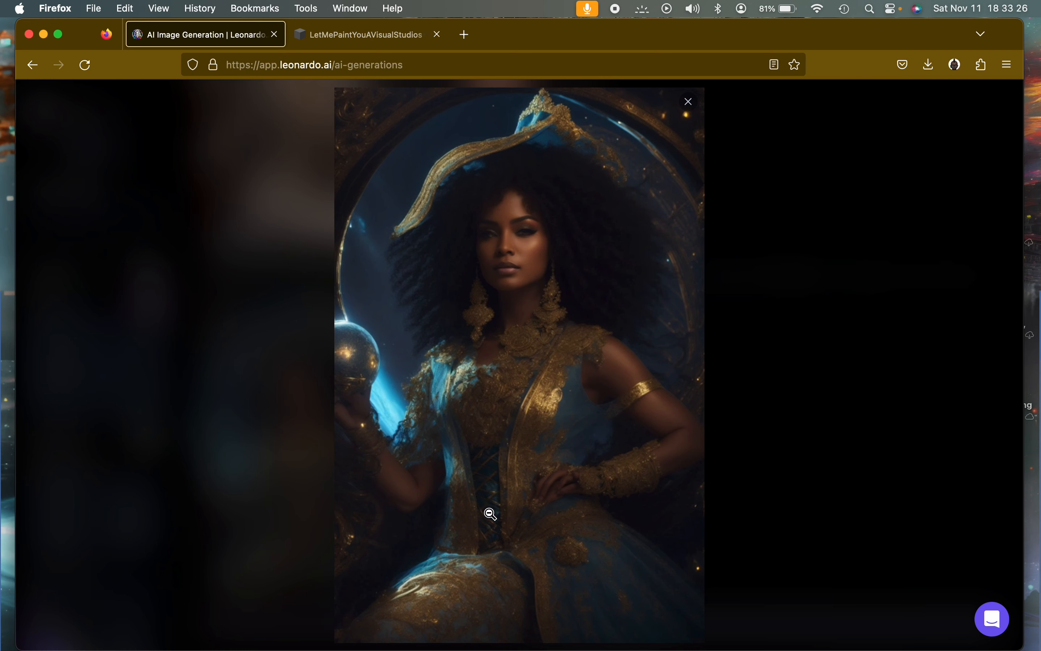
click(562, 495)
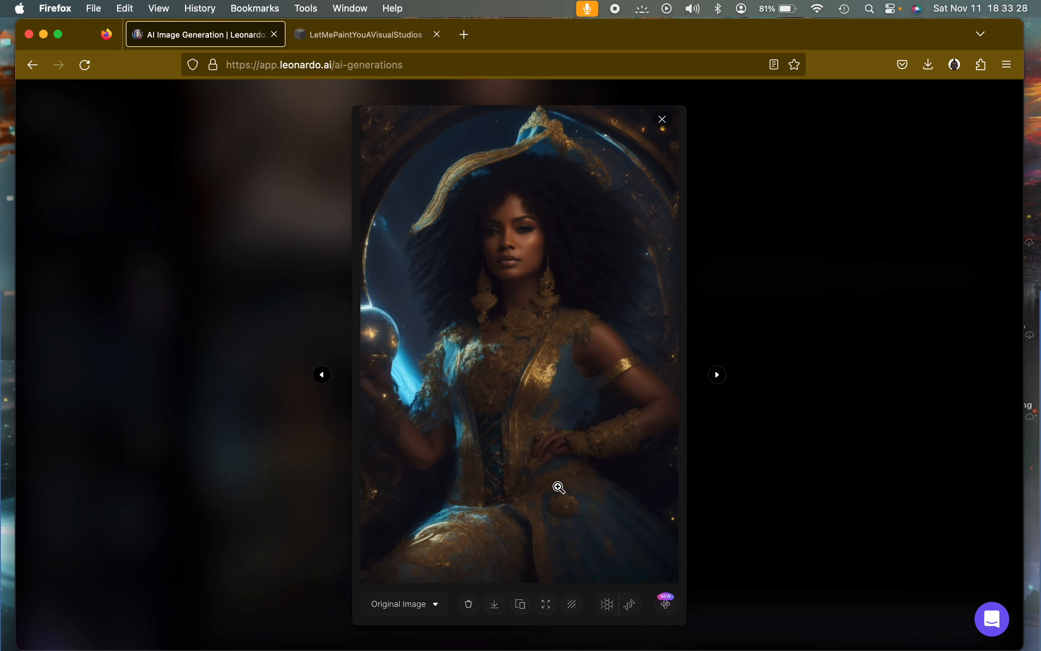
Switch the portrait back to the Alchemy Refiner - High Smooth version and examine its details at enlarged size.
click(427, 604)
click(422, 578)
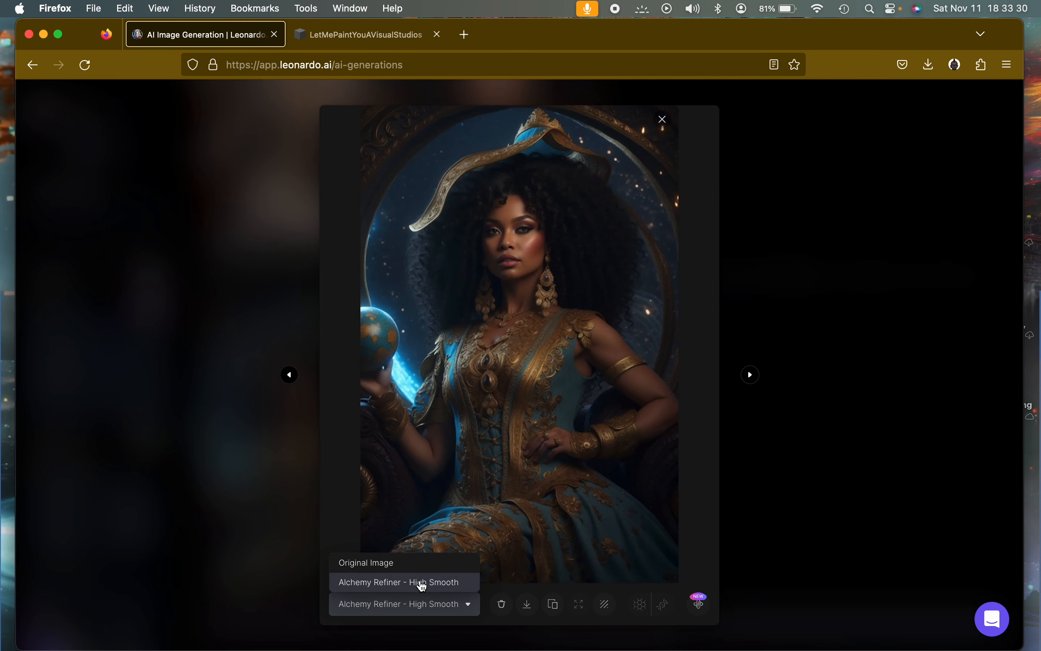
click(446, 366)
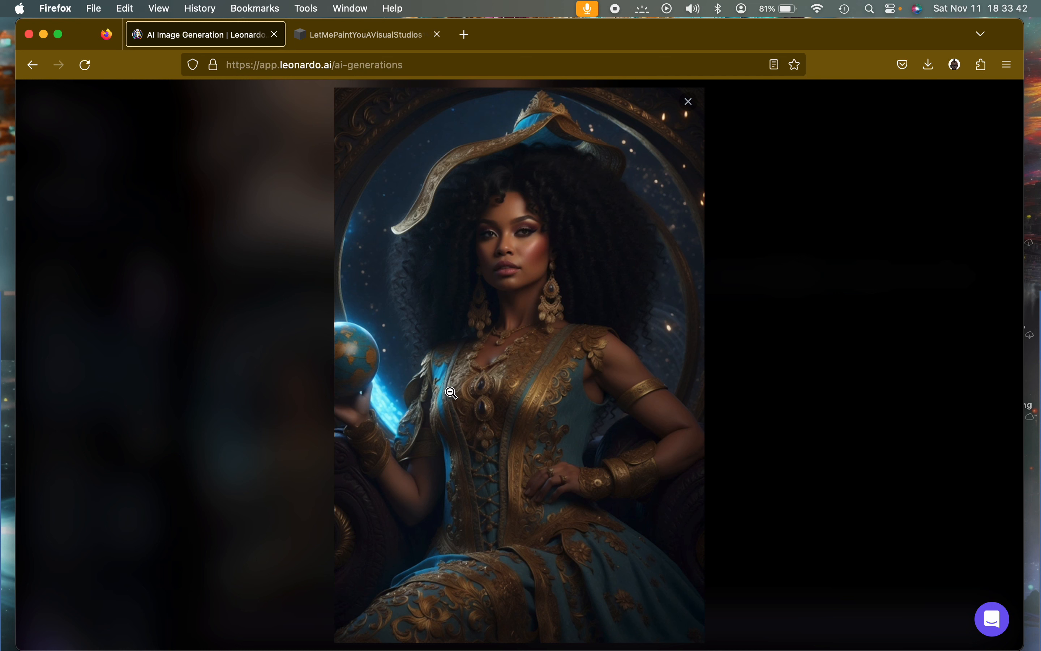
click(623, 337)
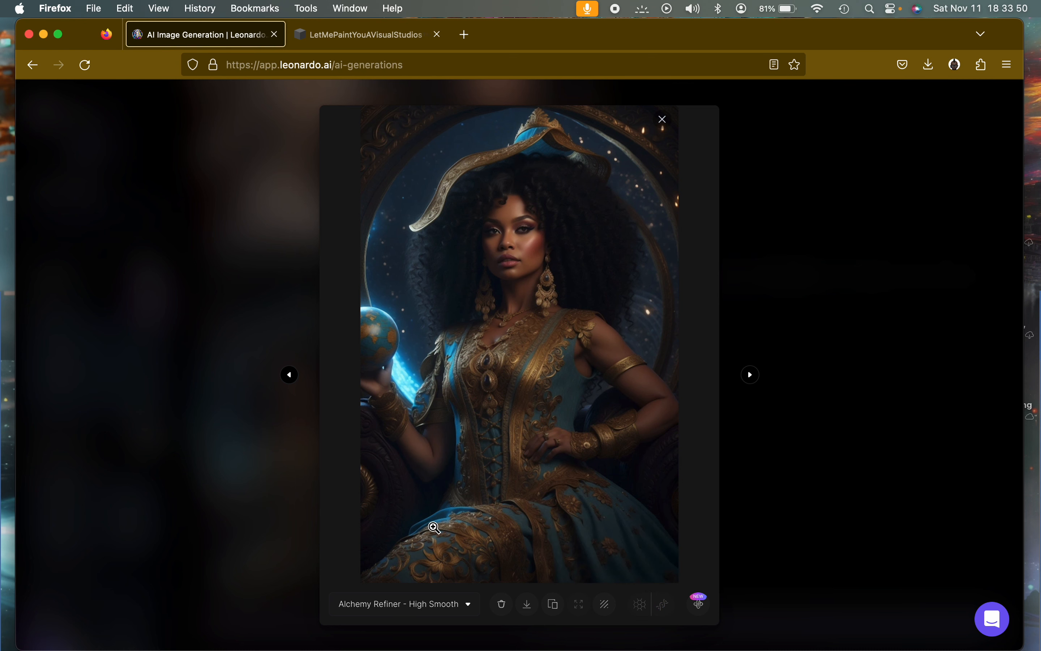
click(449, 610)
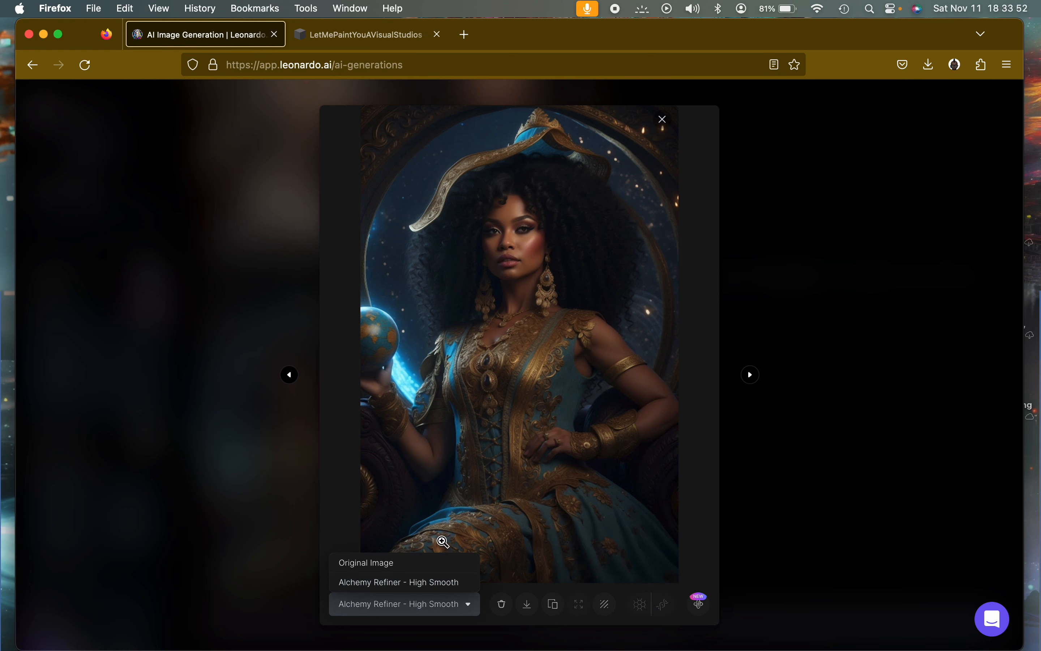
click(554, 360)
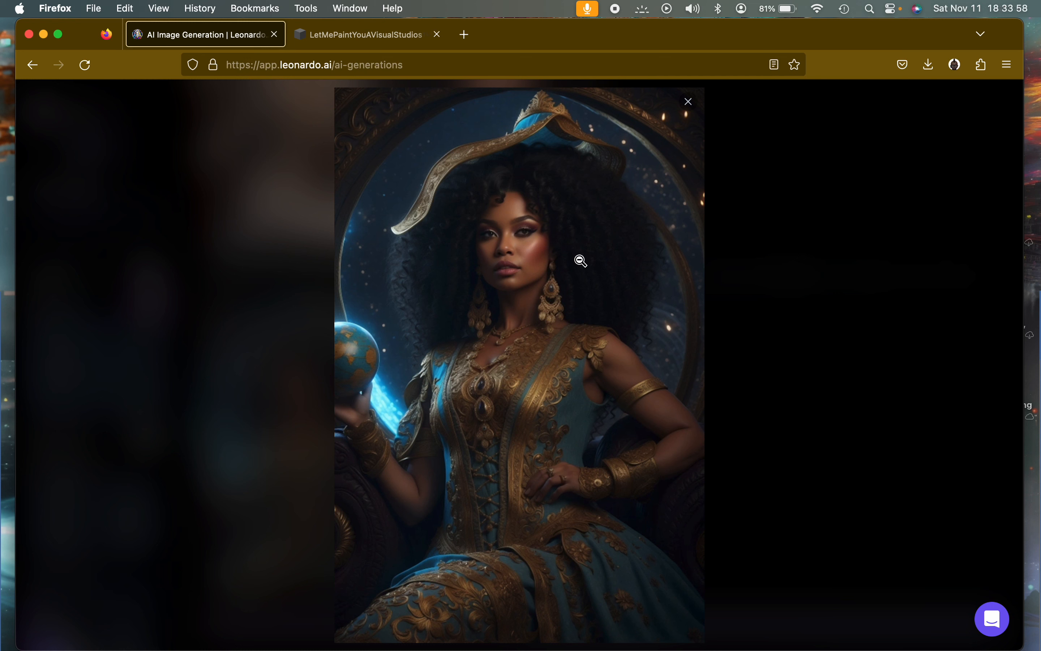
click(687, 101)
Reopen the portrait, compare its Original Image version with the Alchemy Refiner - High Smooth version, and close it.
click(287, 536)
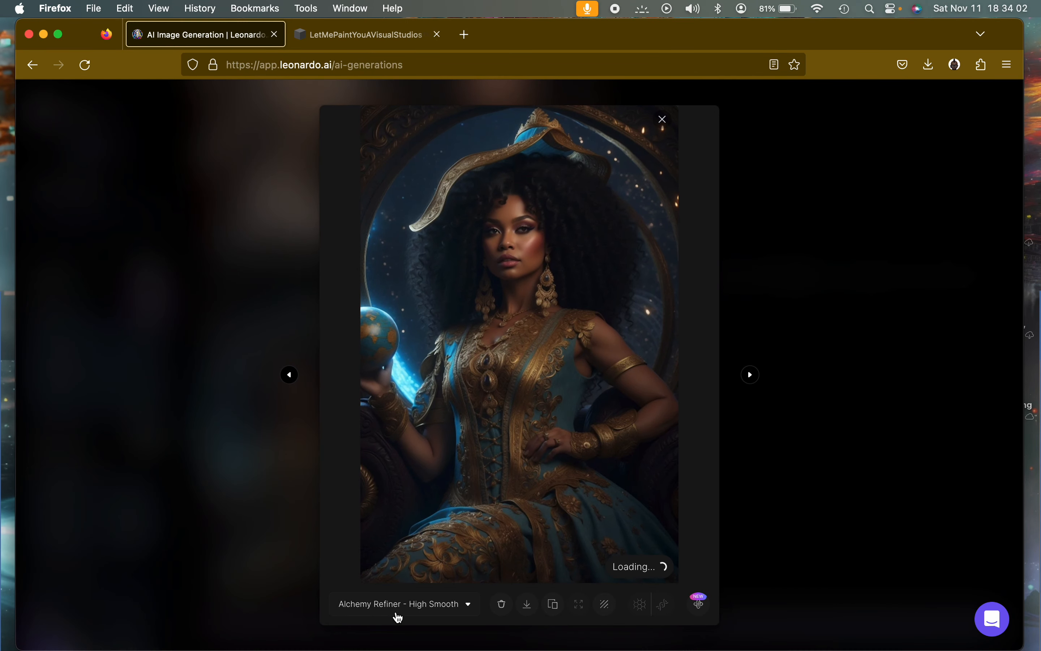
click(420, 606)
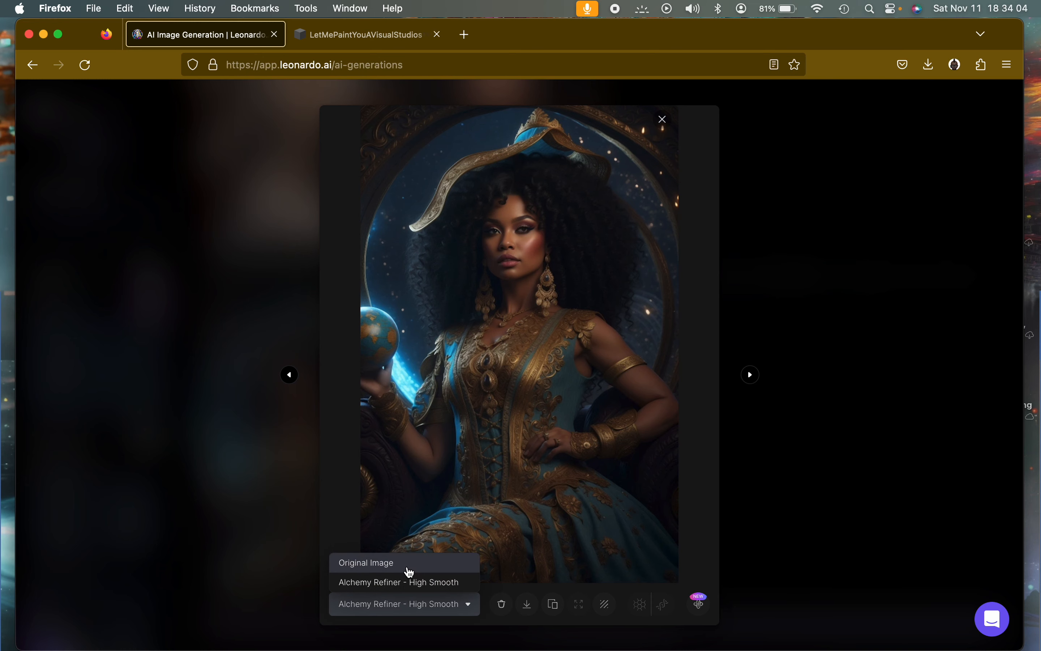
click(407, 567)
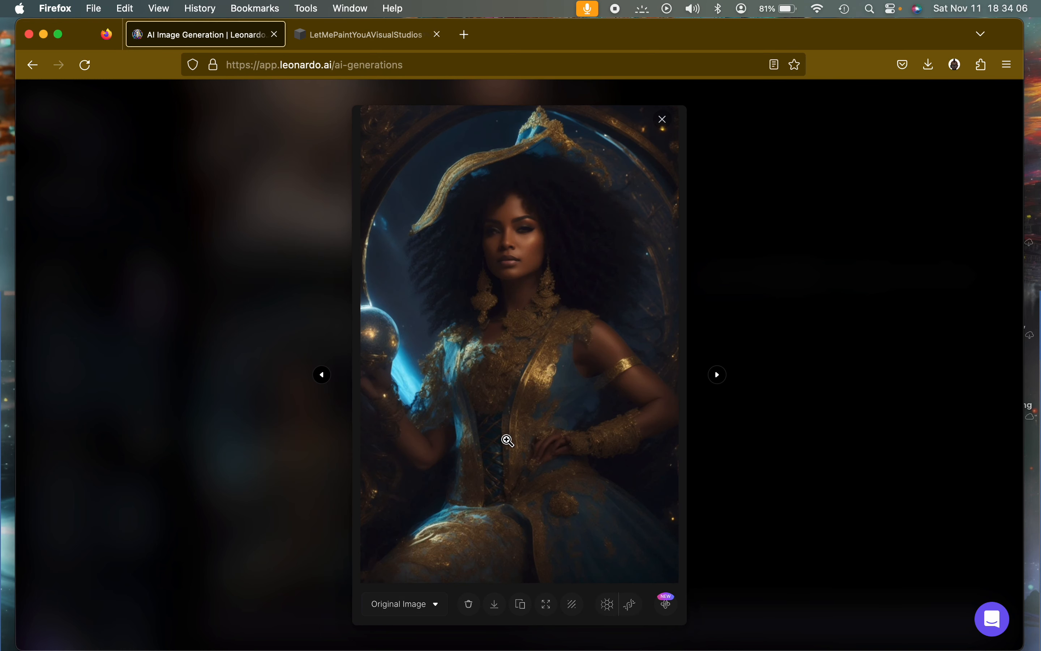
click(431, 603)
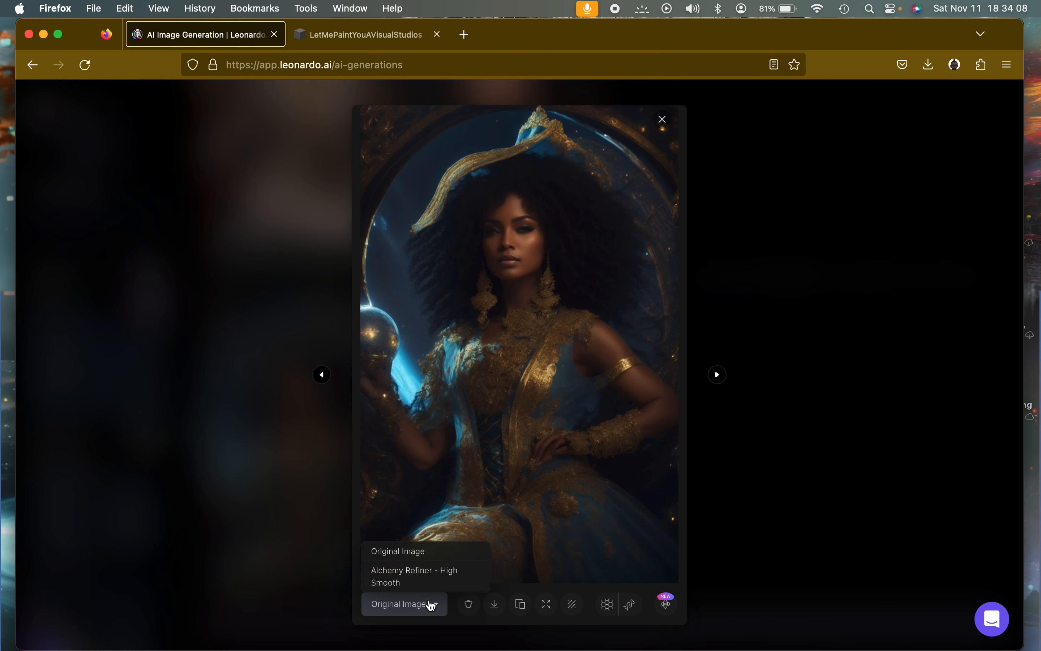
click(414, 582)
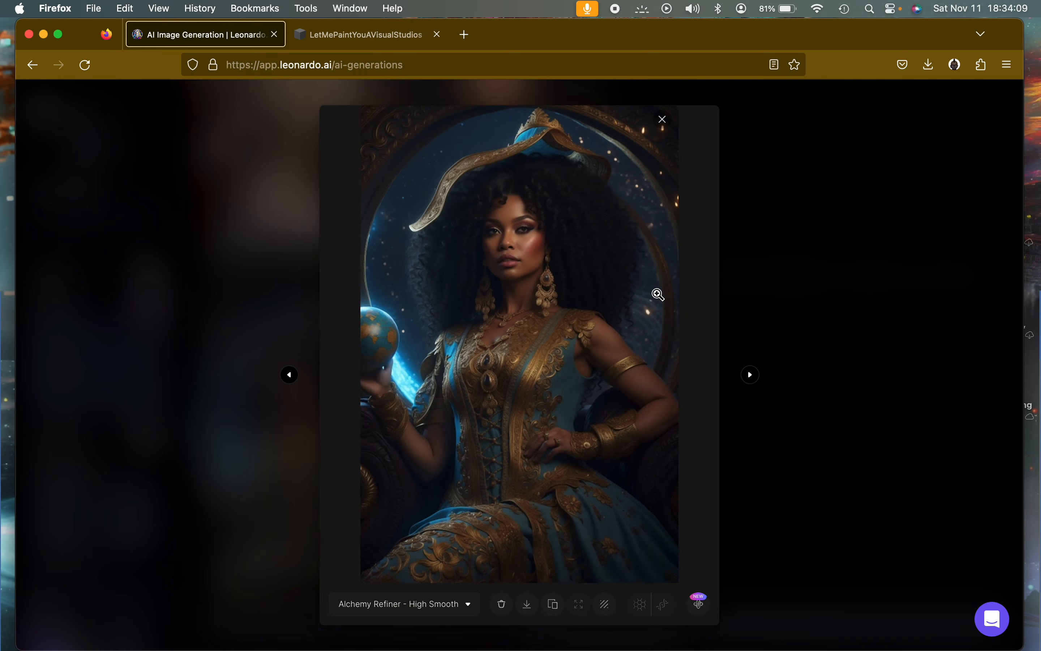
click(660, 125)
Open the options for the Quantum Rococo generation containing the blue-and-gold dress portrait.
scroll(748, 402, up, 10)
scroll(749, 403, down, 10)
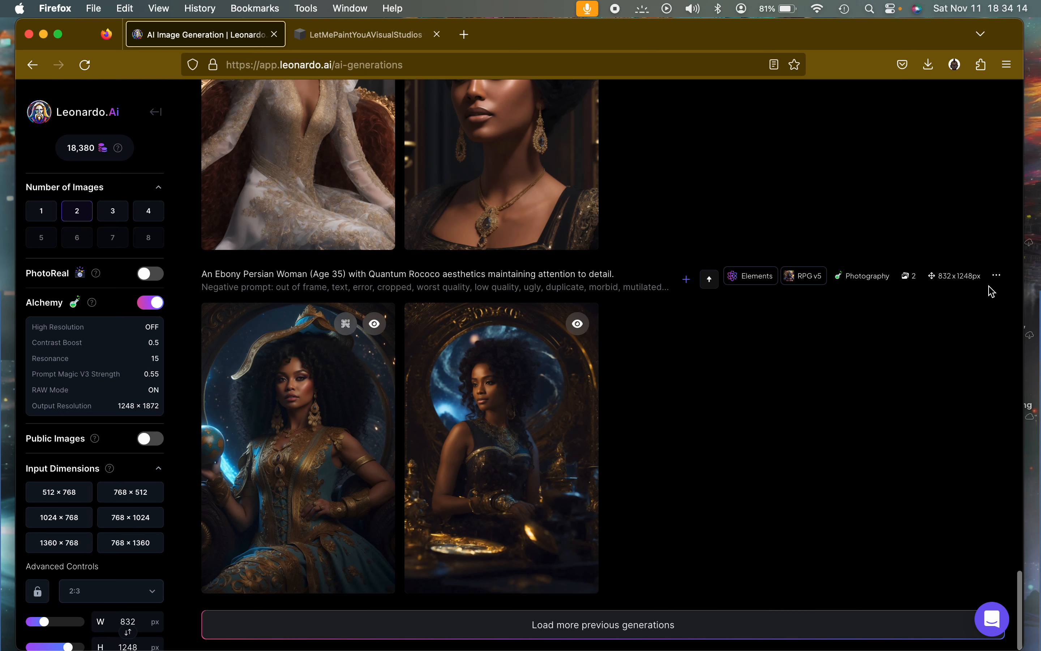
click(996, 276)
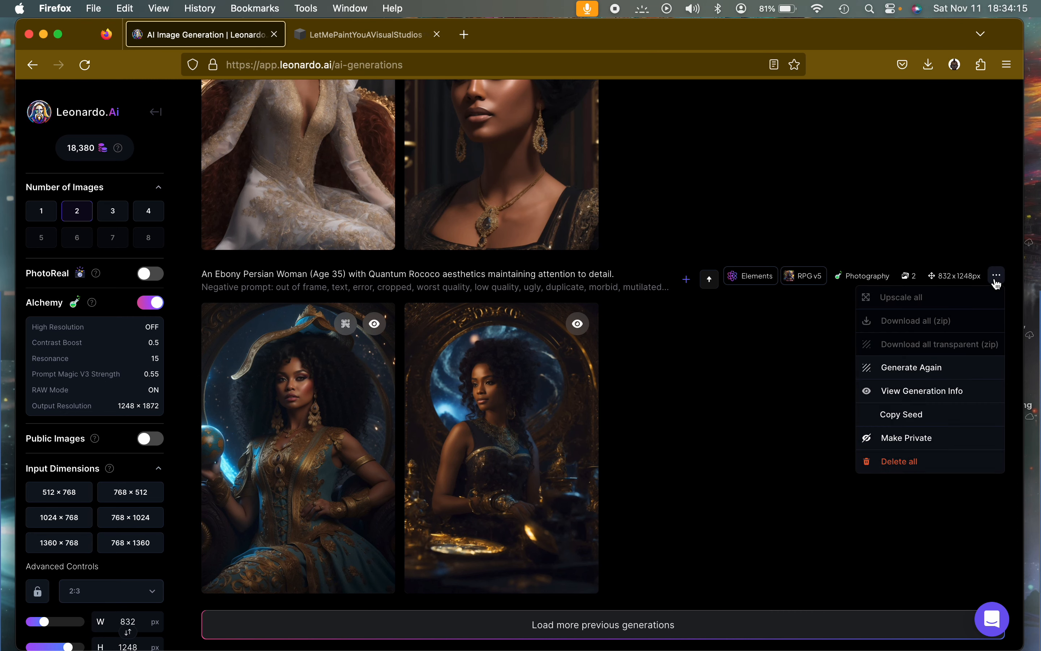
Read through the generation info of the Ebony Persian Woman pair at the end of the history, then close it.
click(921, 395)
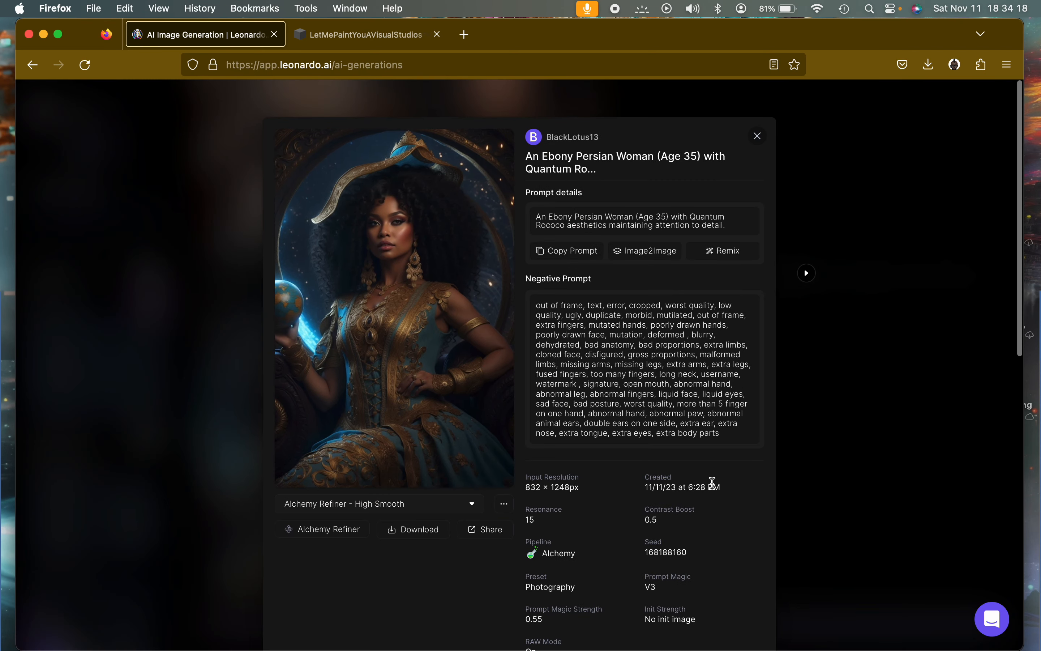
scroll(713, 486, down, 6)
scroll(741, 430, up, 6)
click(759, 136)
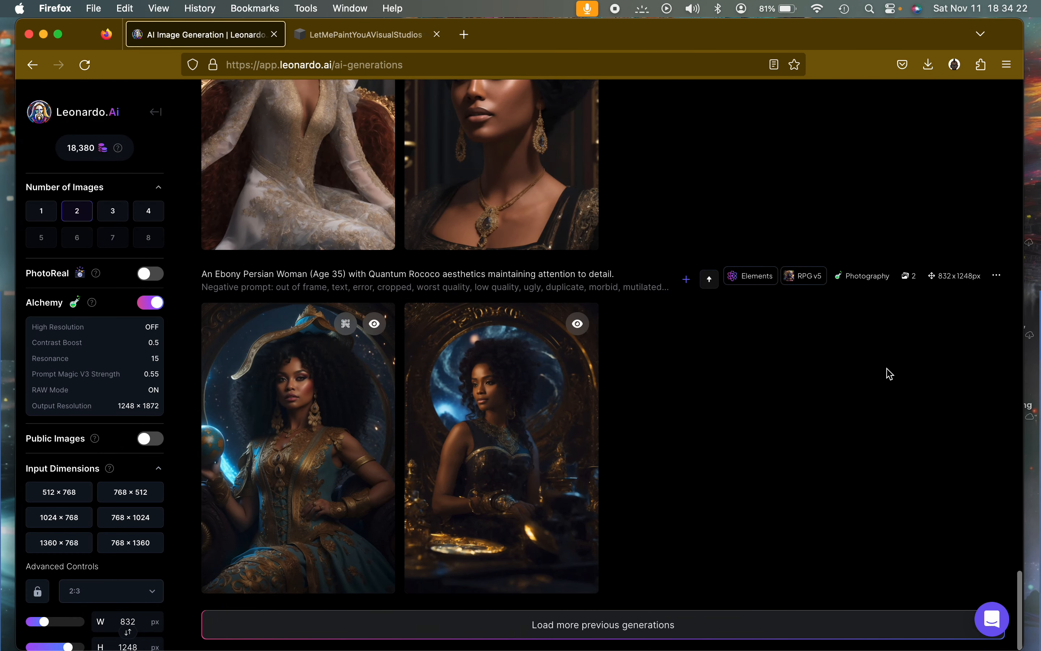
click(996, 275)
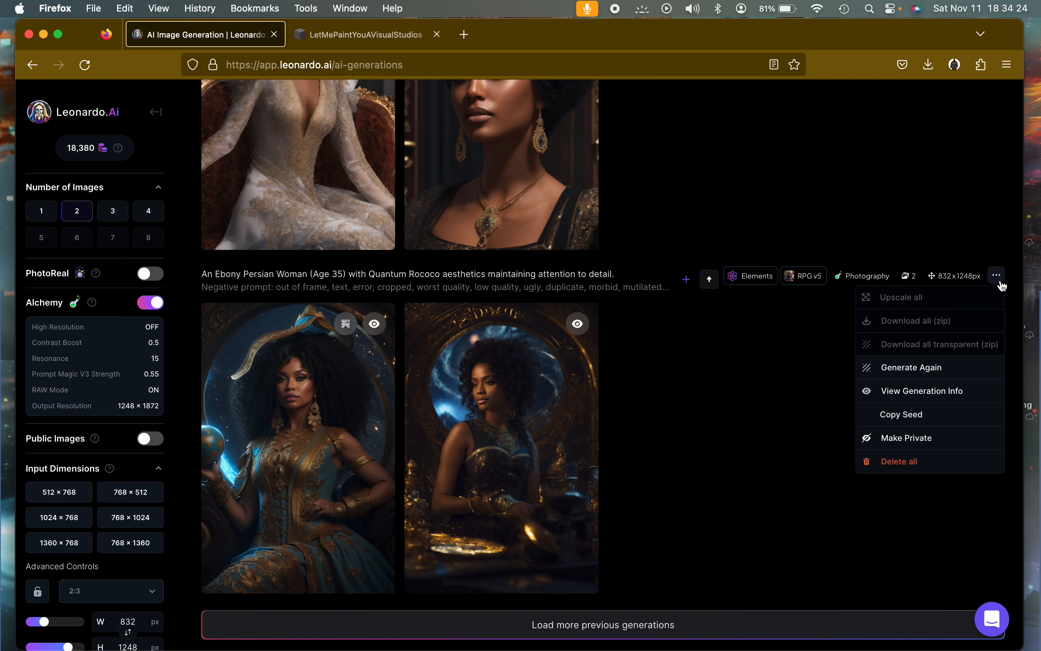
click(961, 196)
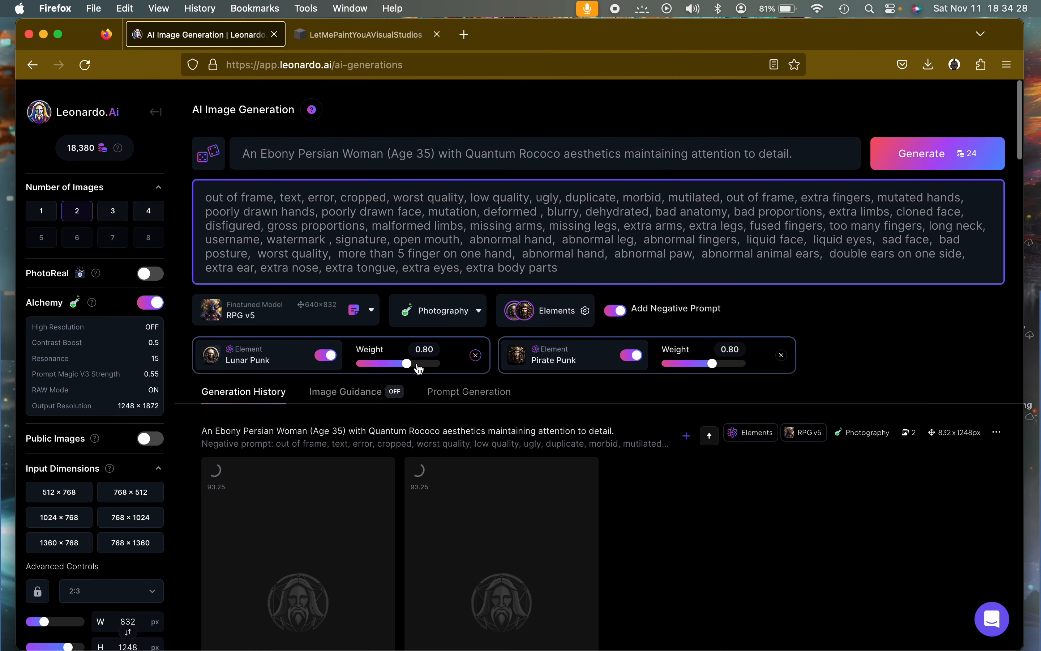
Set the Lunar Punk and Pirate Punk element weights to 0.90 each and generate two more images from the same prompt.
click(996, 432)
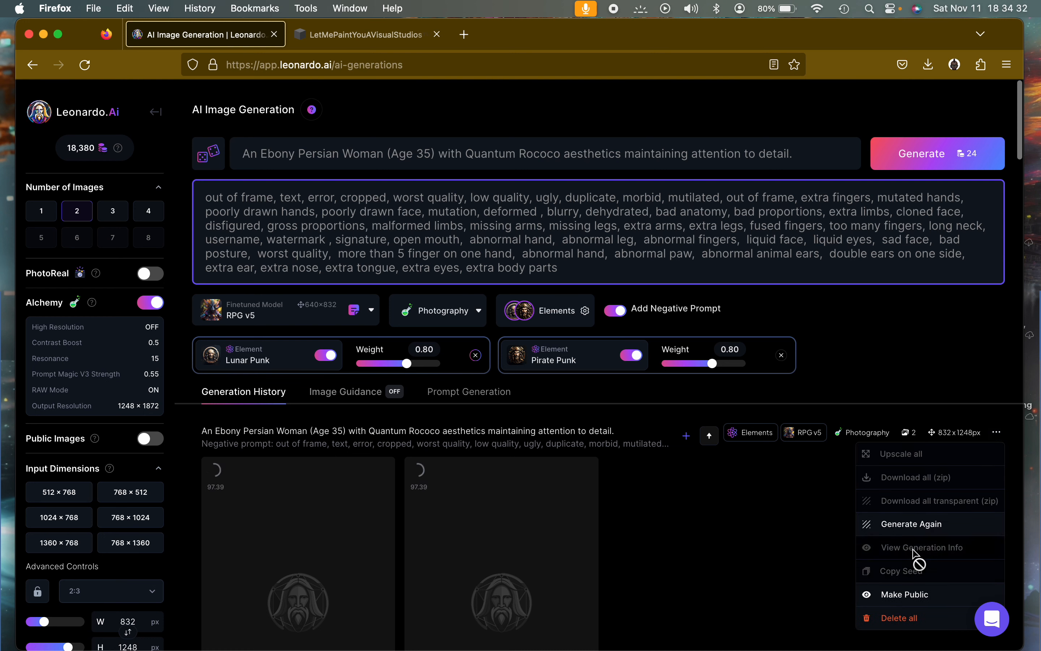
click(736, 545)
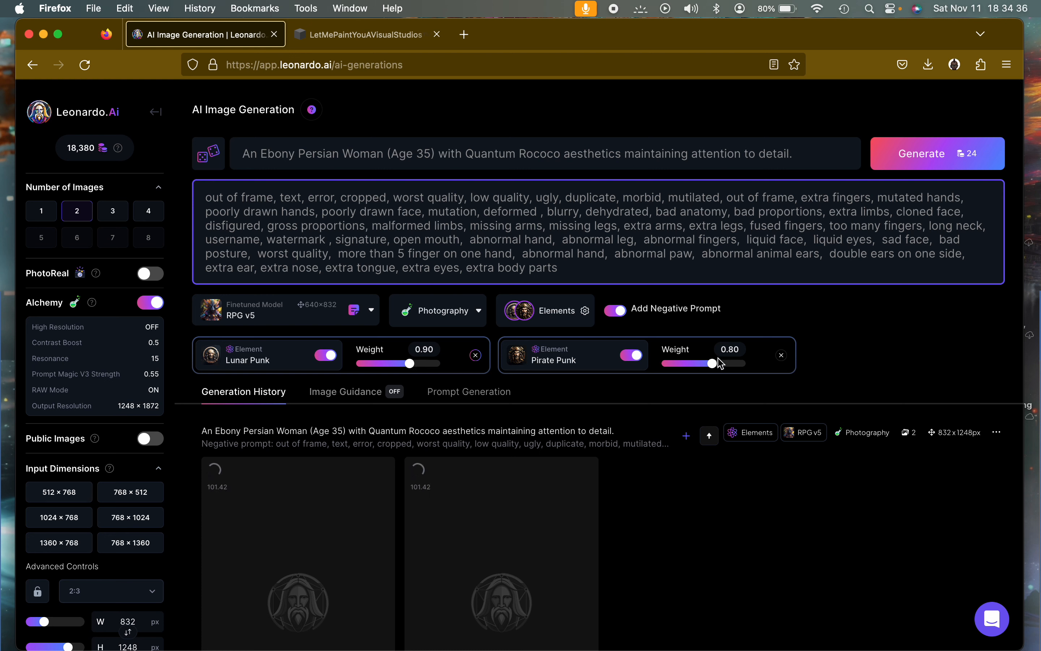
click(911, 162)
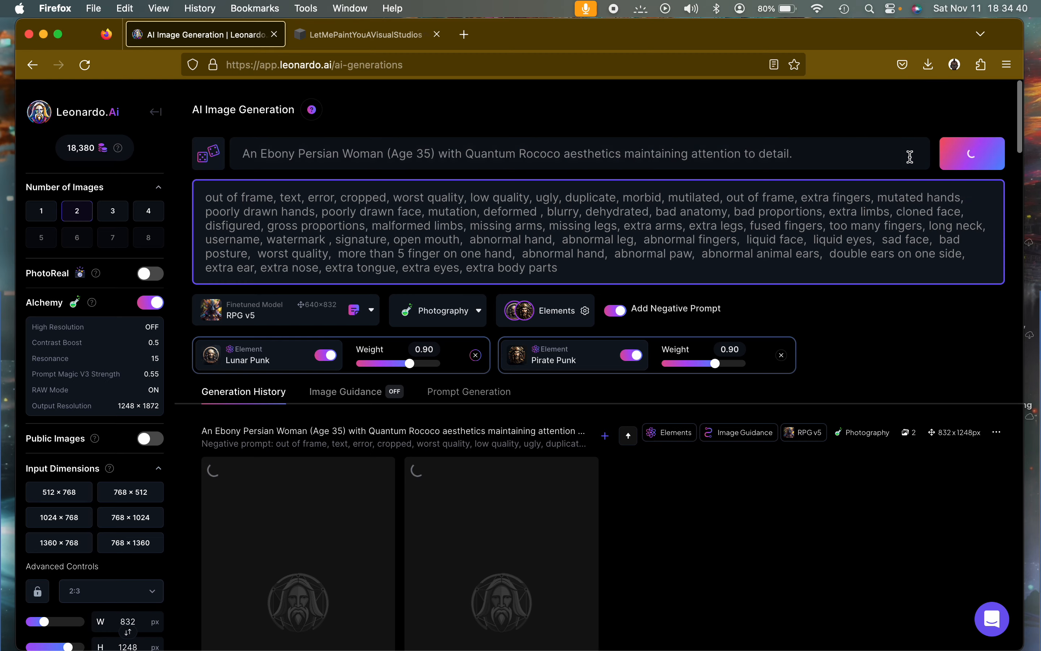
Inspect the two portraits generated without elements at enlarged size, starting with the woman in the white and gold gown.
scroll(769, 575, down, 15)
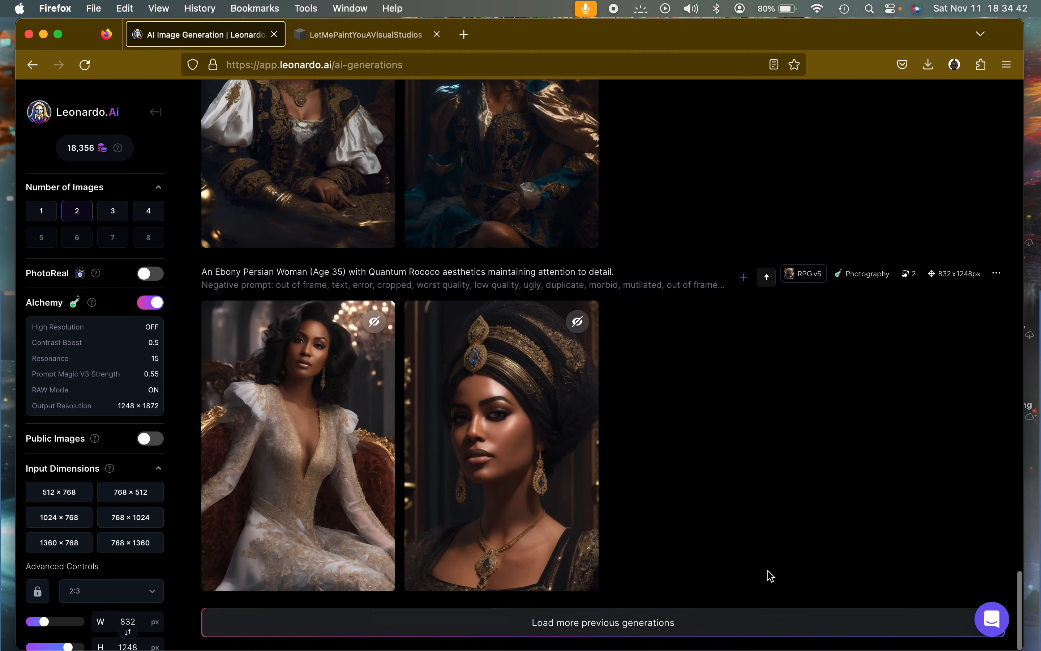
click(303, 425)
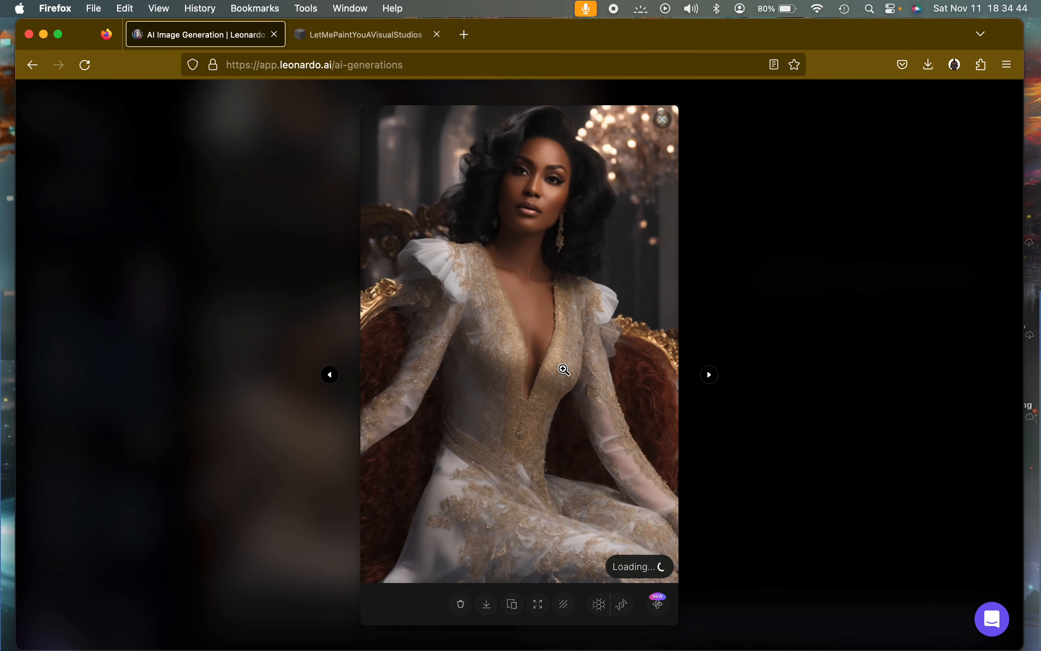
click(508, 378)
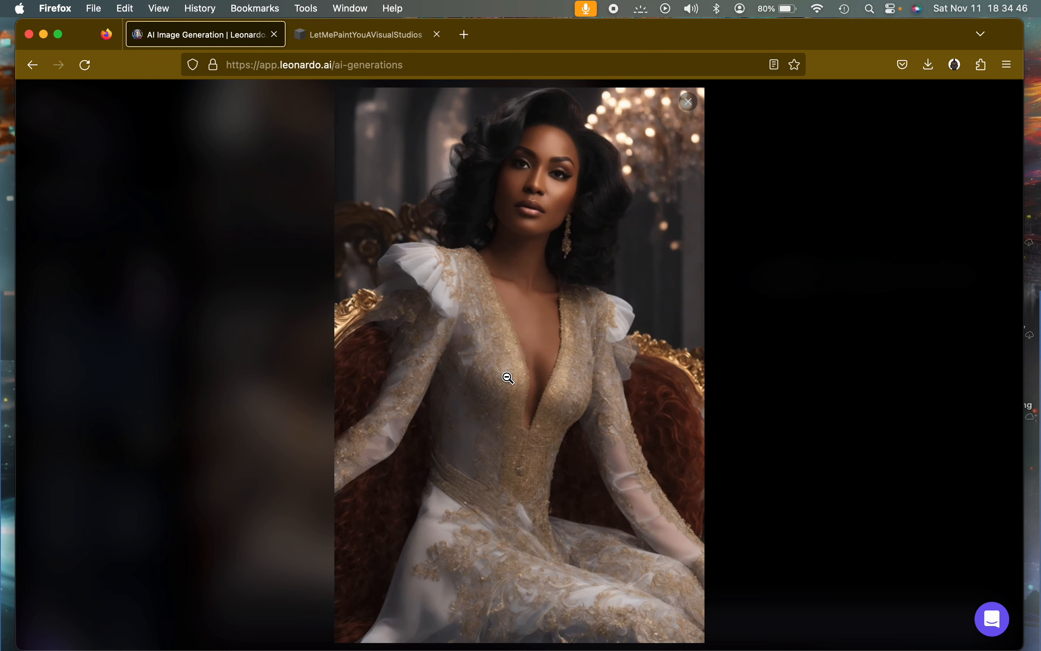
click(641, 400)
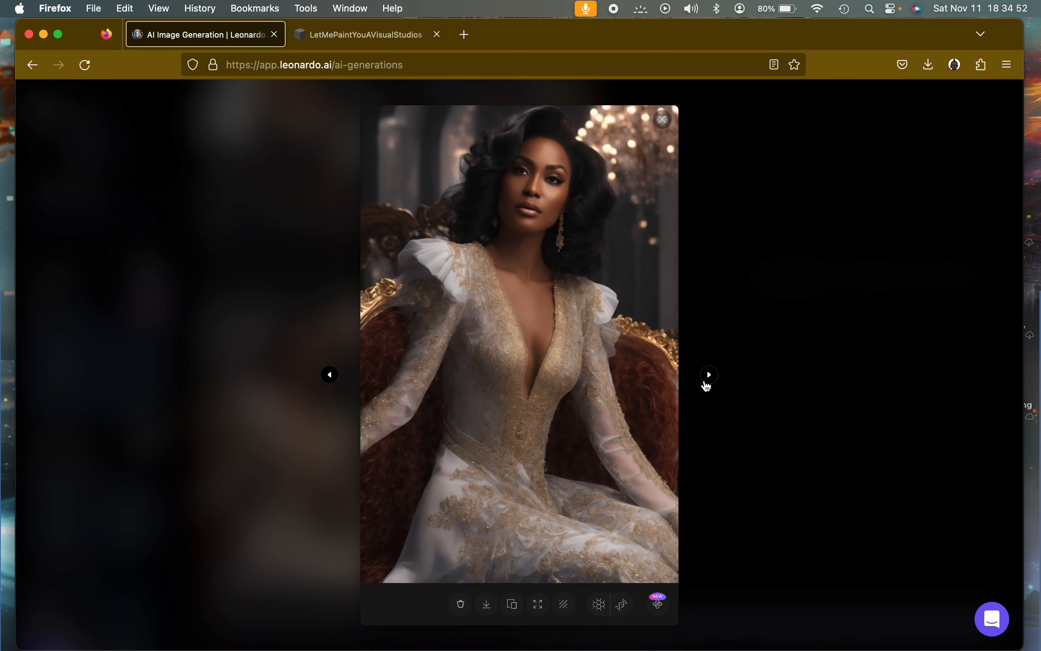
click(709, 374)
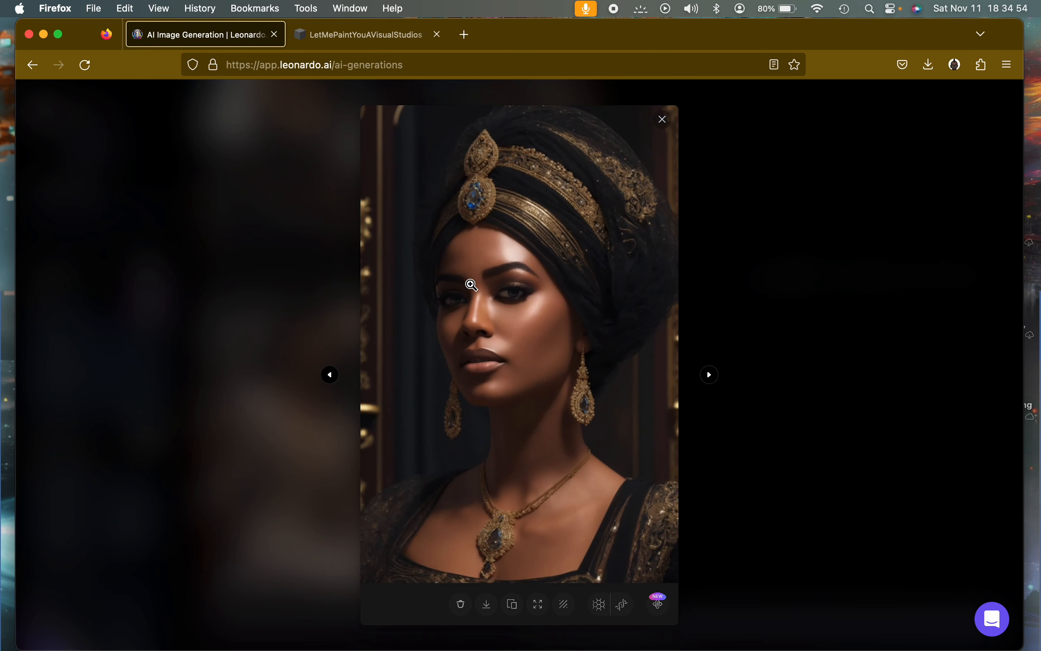
Refine the white and gold gown portrait with Alchemy Refiner at Medium strength with Smooth Mode enabled.
click(330, 375)
click(659, 605)
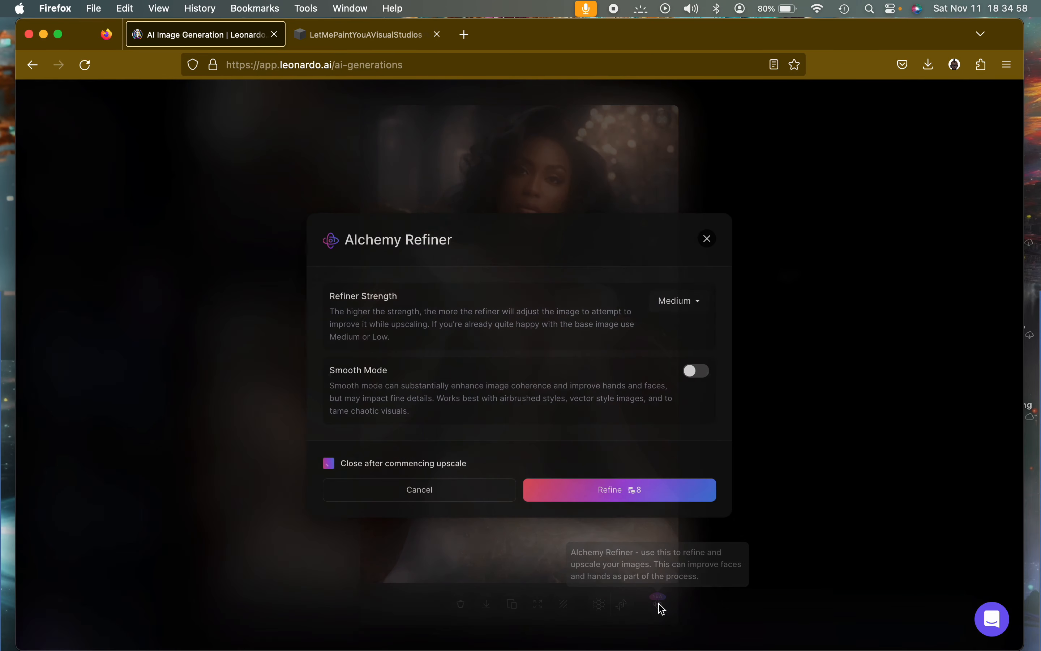
click(699, 376)
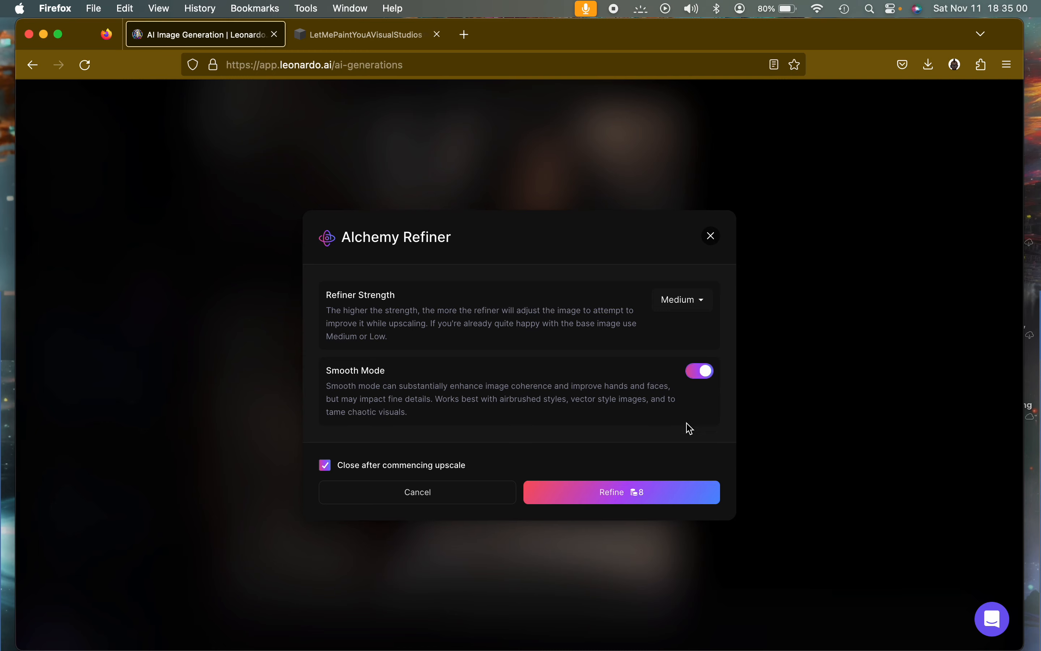
click(666, 503)
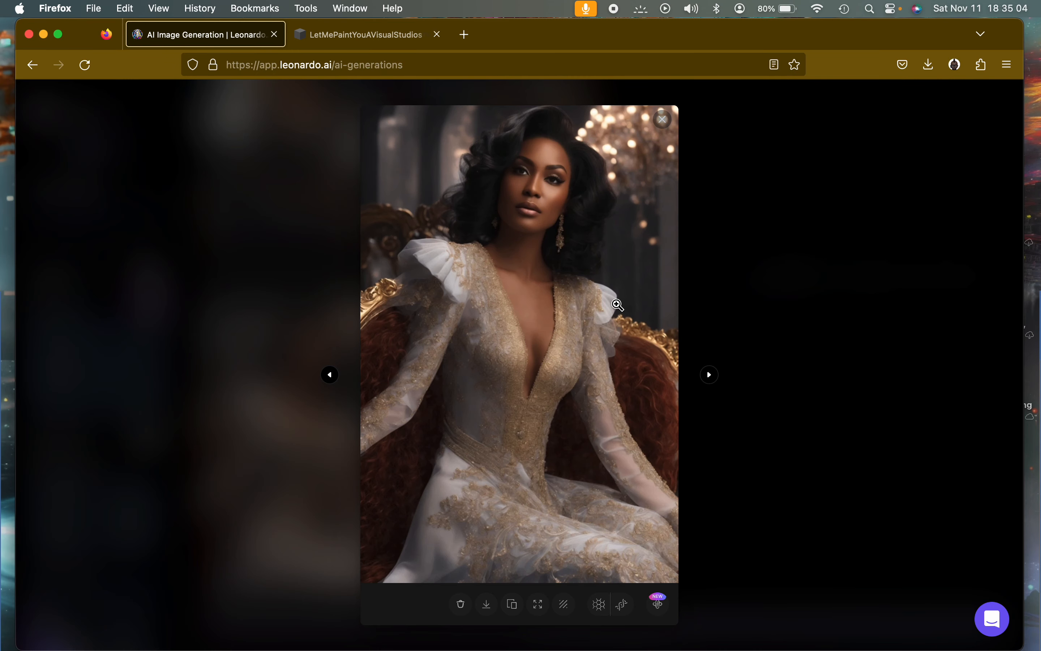
click(662, 120)
Read through the generation info of the elements pair just above the portraits generated without elements.
scroll(681, 241, up, 10)
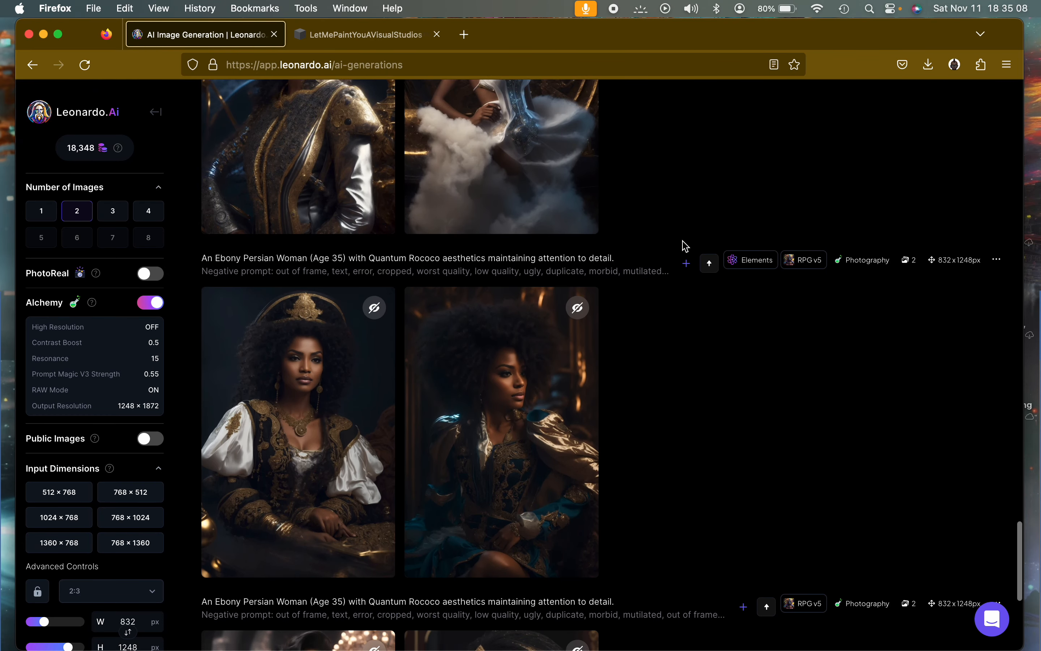
scroll(684, 245, down, 3)
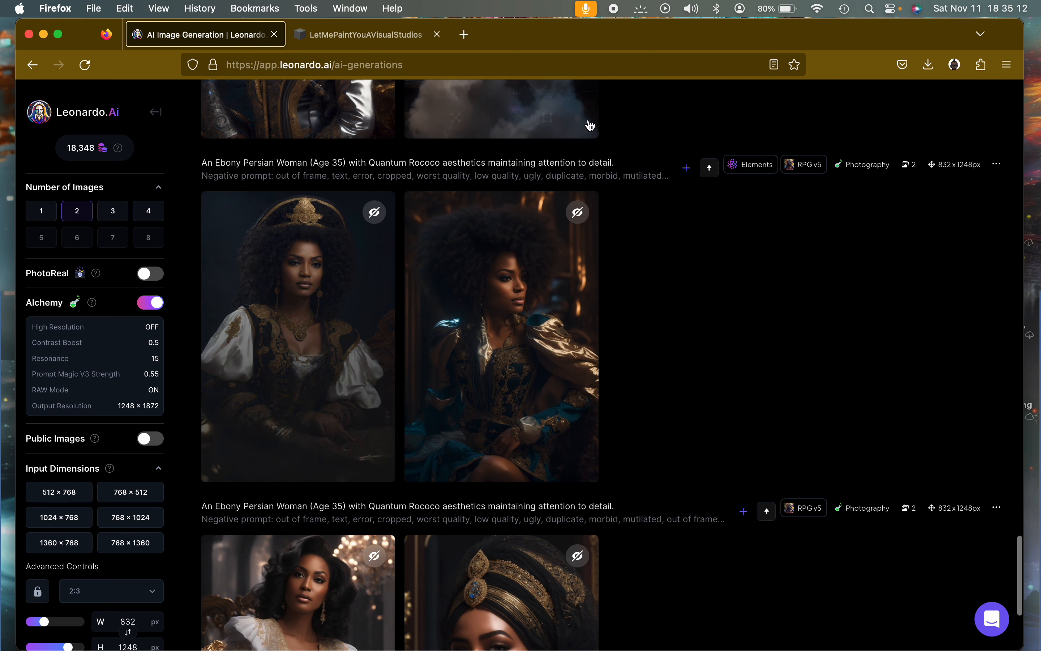
click(996, 164)
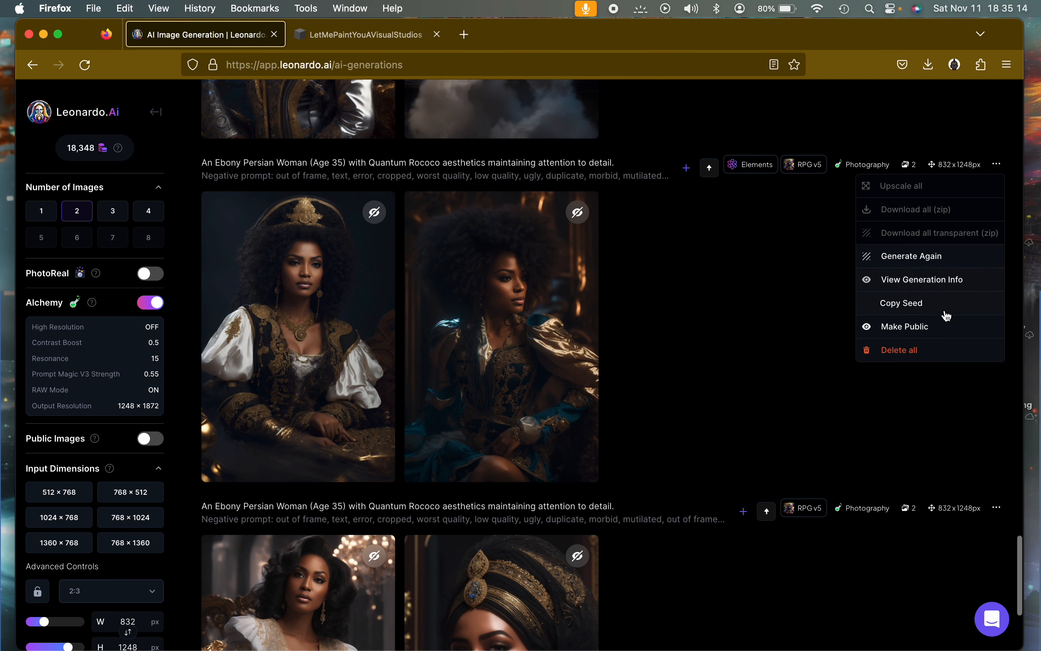
click(933, 278)
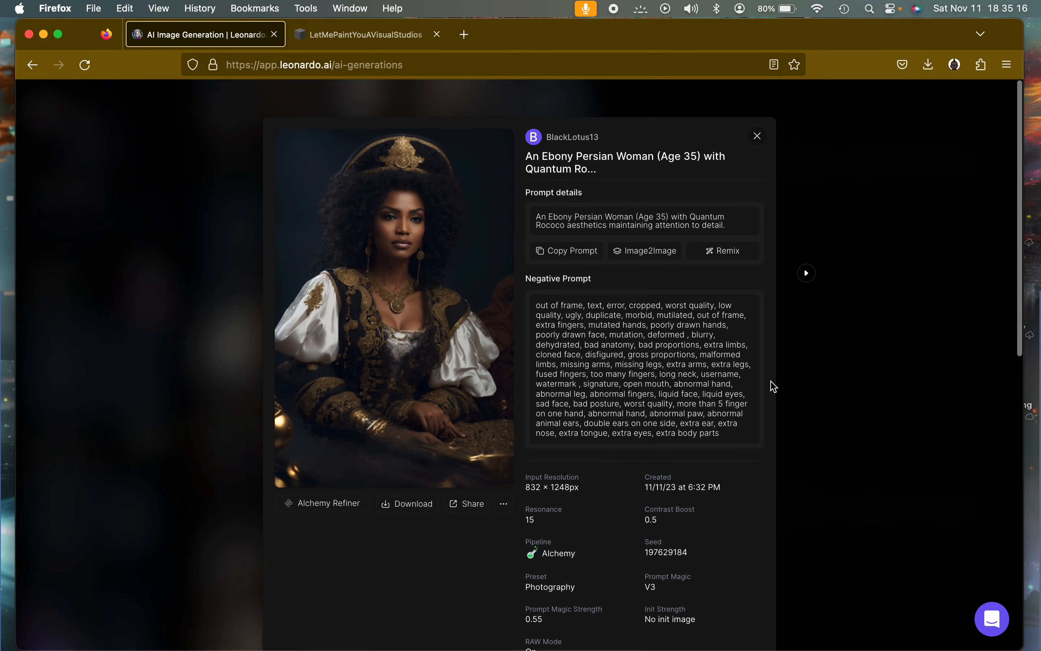
scroll(771, 386, down, 10)
scroll(779, 239, up, 10)
click(756, 136)
View both images of that pair enlarged, the gold-crested hat portrait and the teal-dressed woman.
click(359, 297)
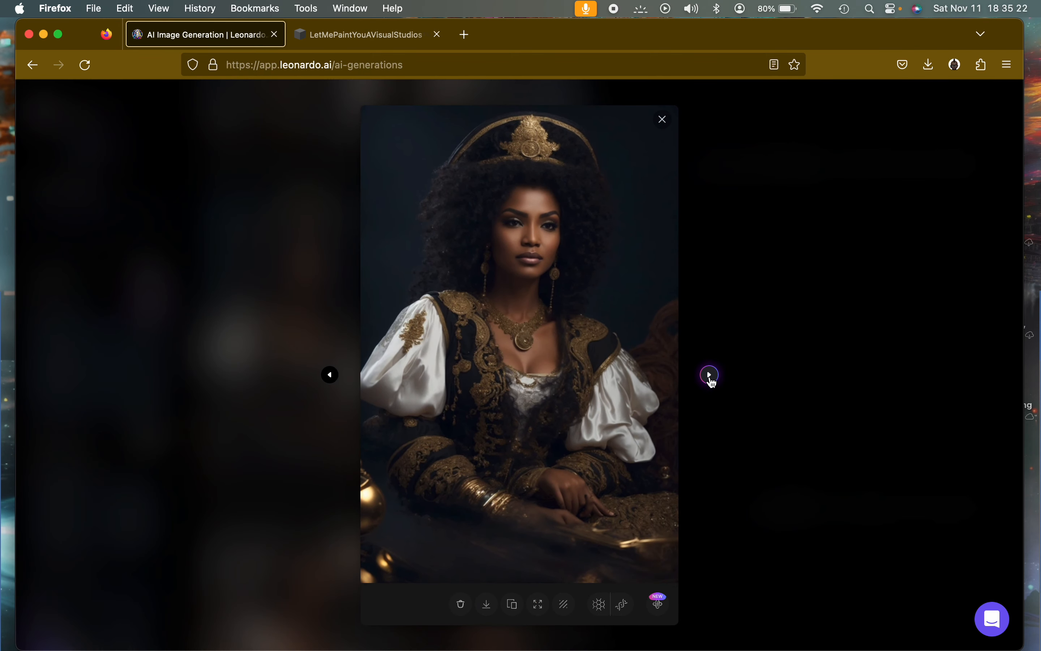
click(709, 375)
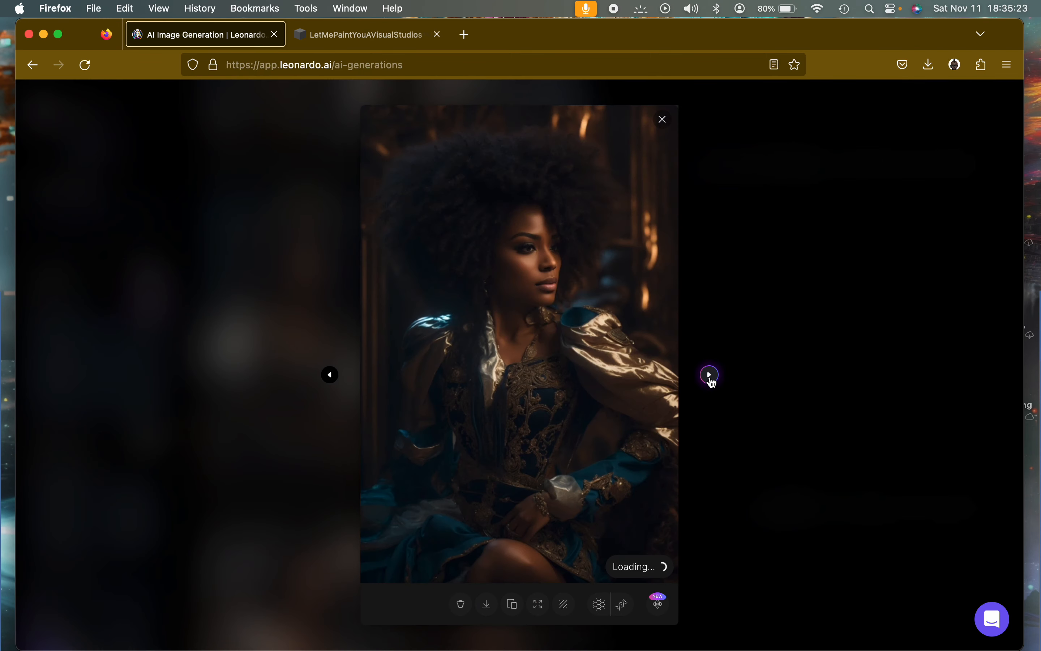
click(662, 121)
View enlarged the next newer pair, showing the armoured jacket portrait and the woman seated among clouds.
scroll(672, 277, up, 3)
scroll(671, 276, up, 4)
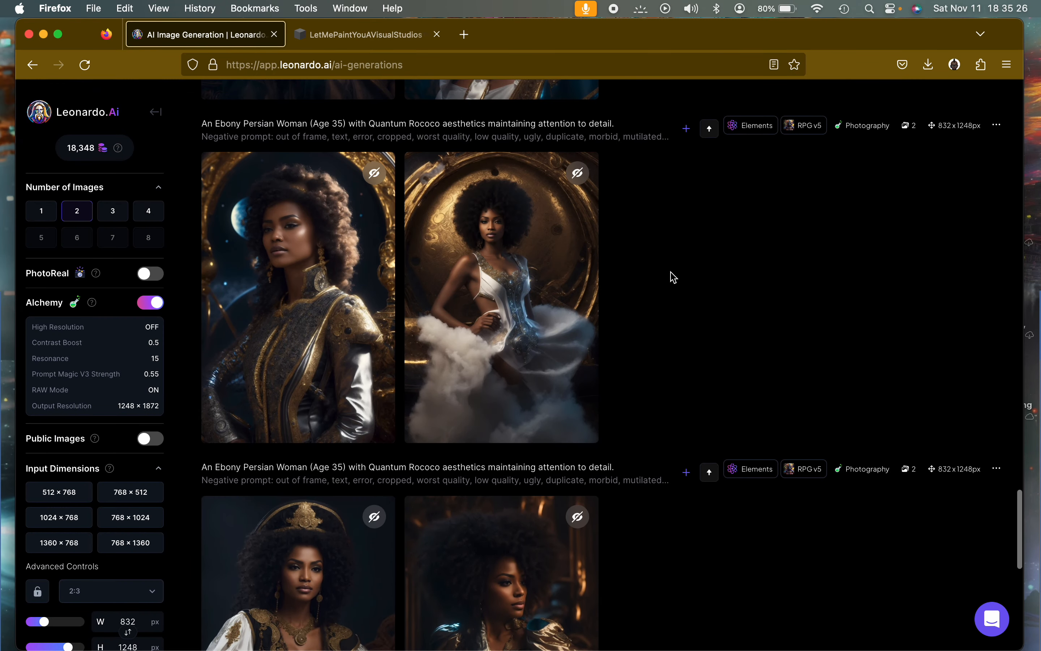
click(343, 285)
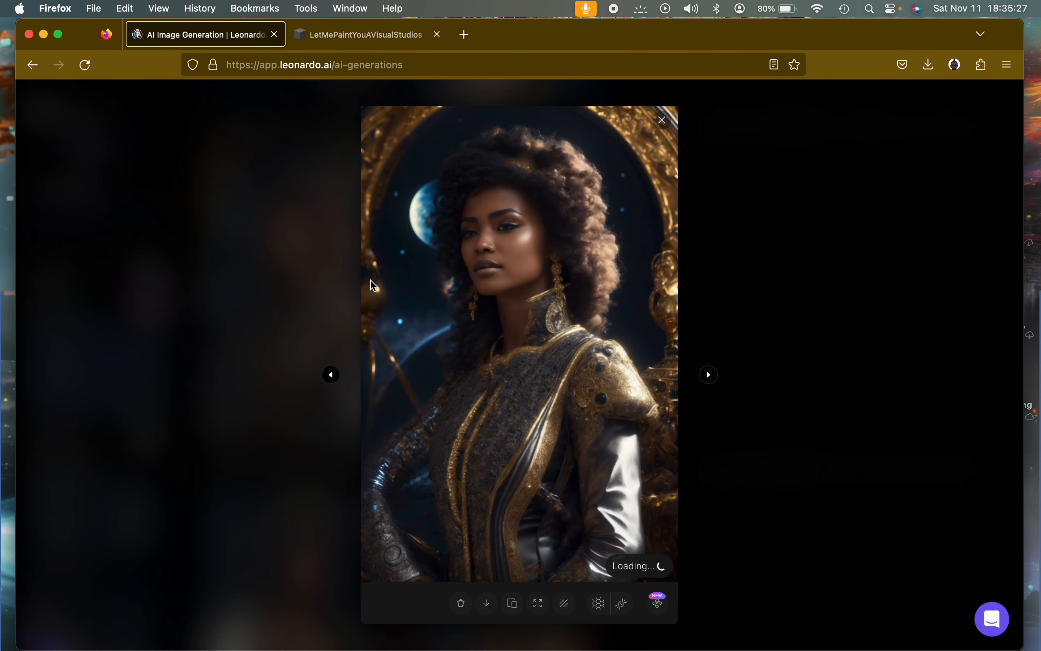
click(662, 122)
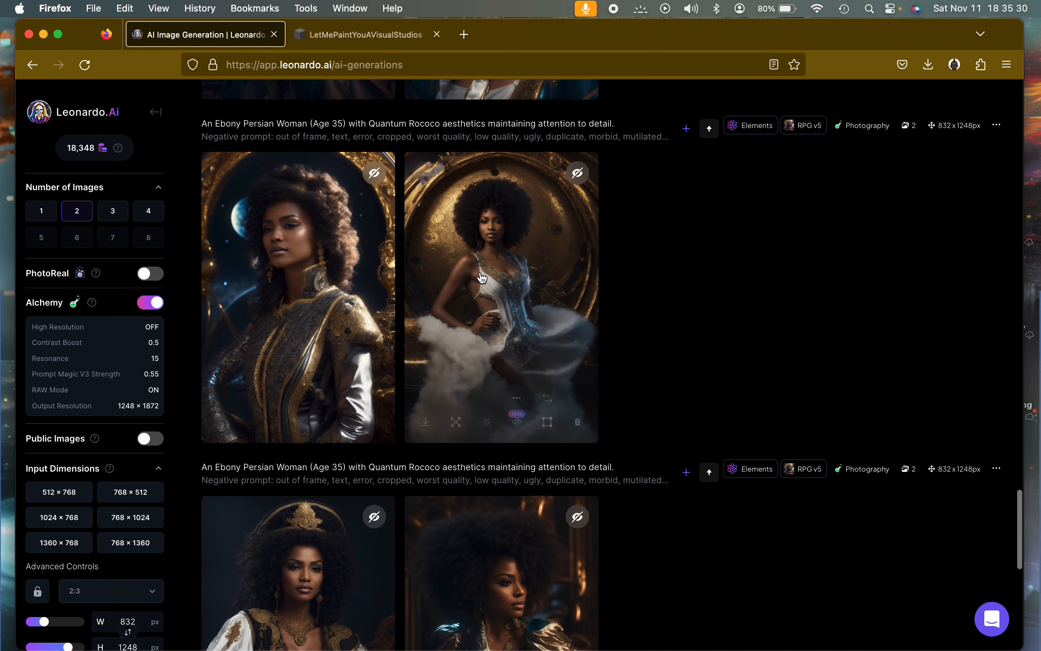
click(598, 307)
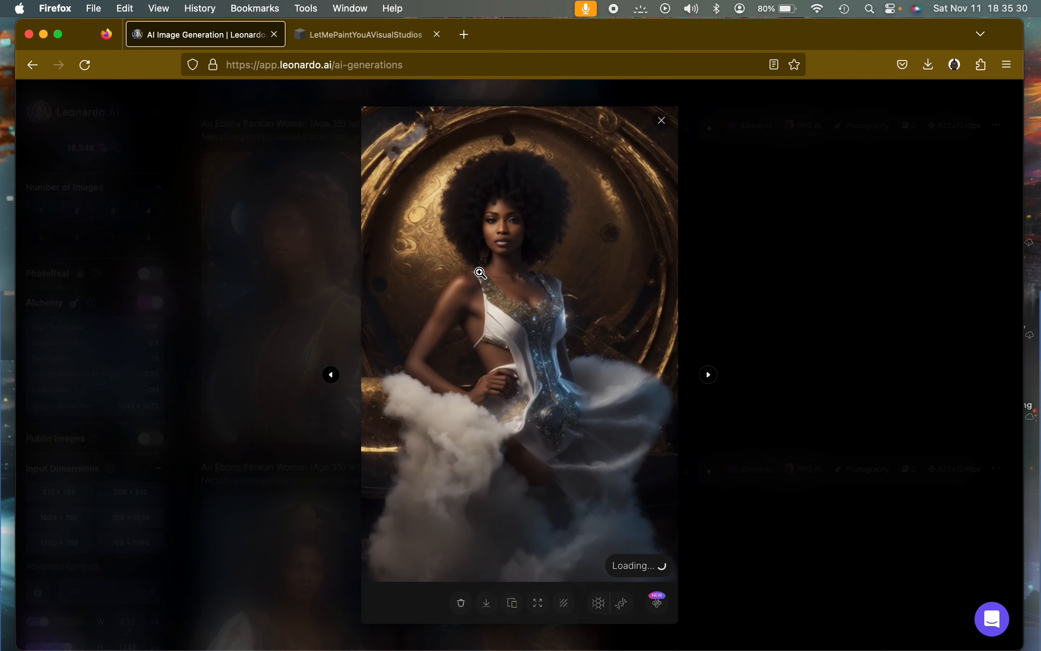
click(663, 121)
View enlarged both images generated with Lunar Punk and Pirate Punk at 0.30 each.
scroll(766, 227, down, 6)
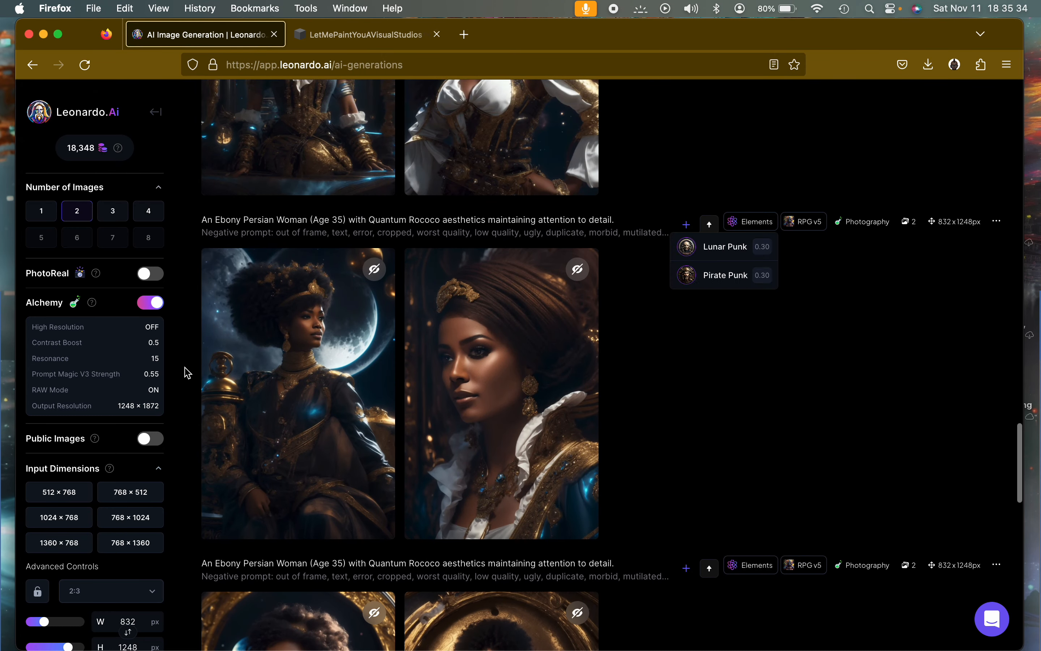
click(319, 363)
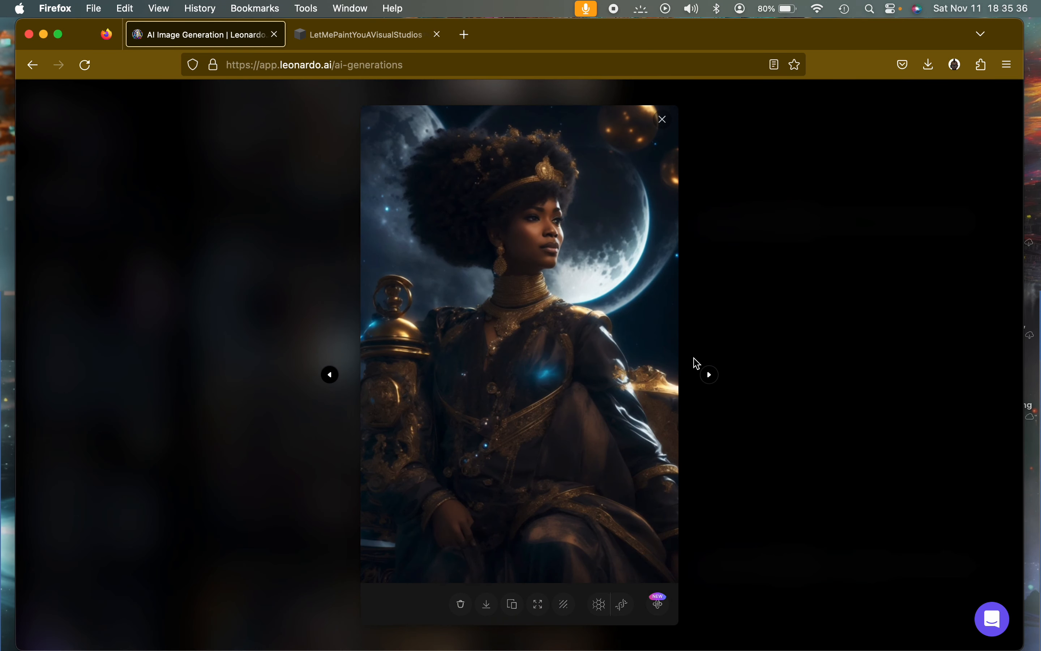
click(708, 375)
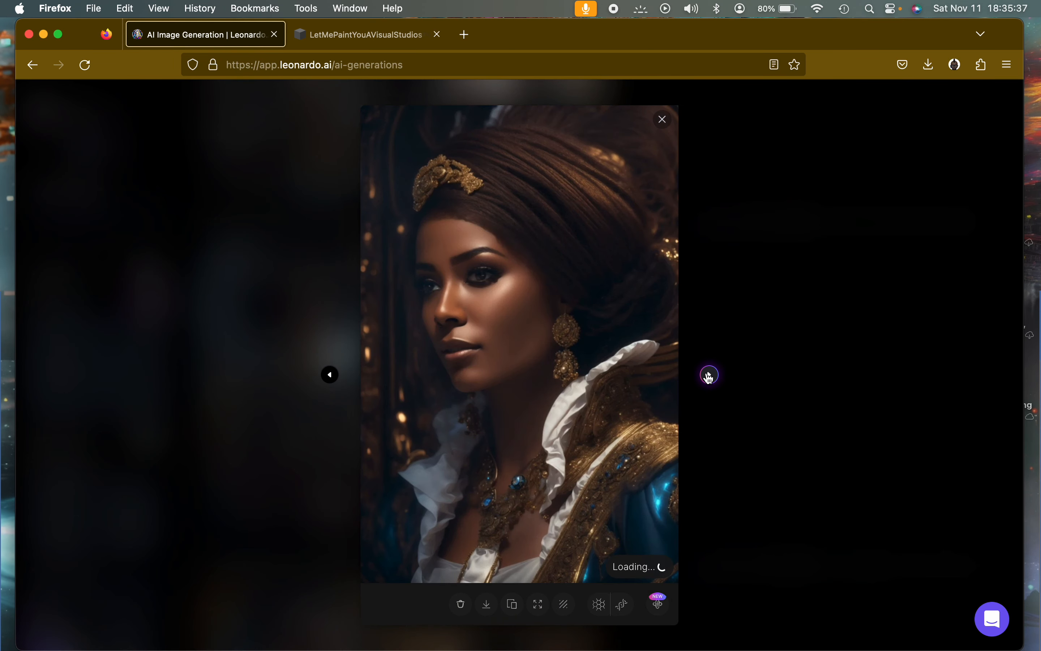
click(662, 120)
Inspect the next newer pair enlarged, the woman beneath the lantern-lit arch and the one before the full moon.
scroll(718, 271, up, 5)
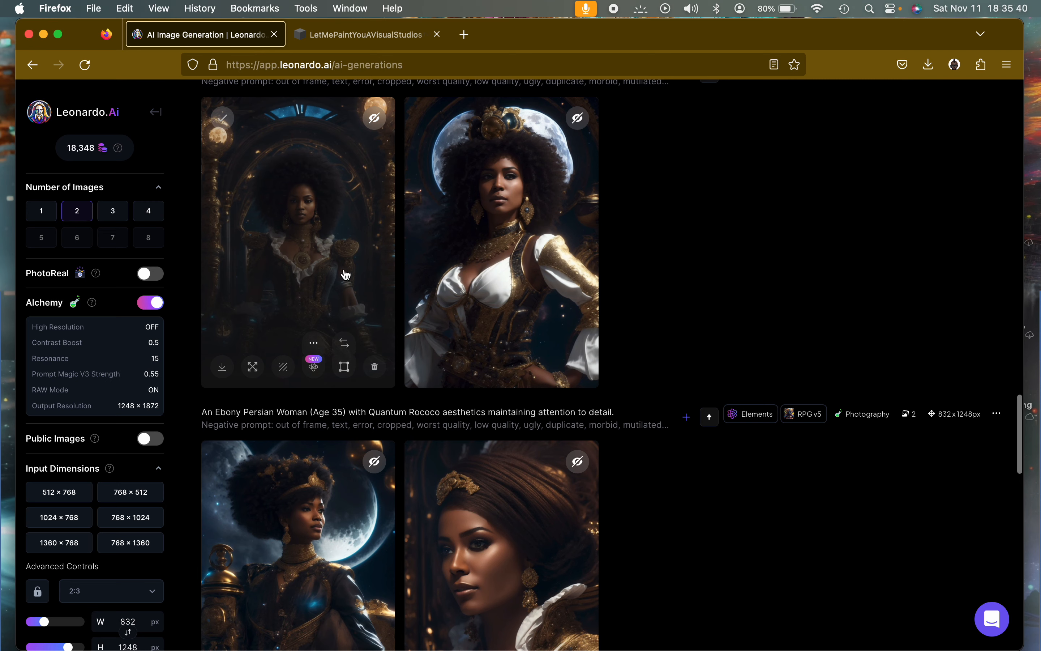
click(346, 272)
click(509, 296)
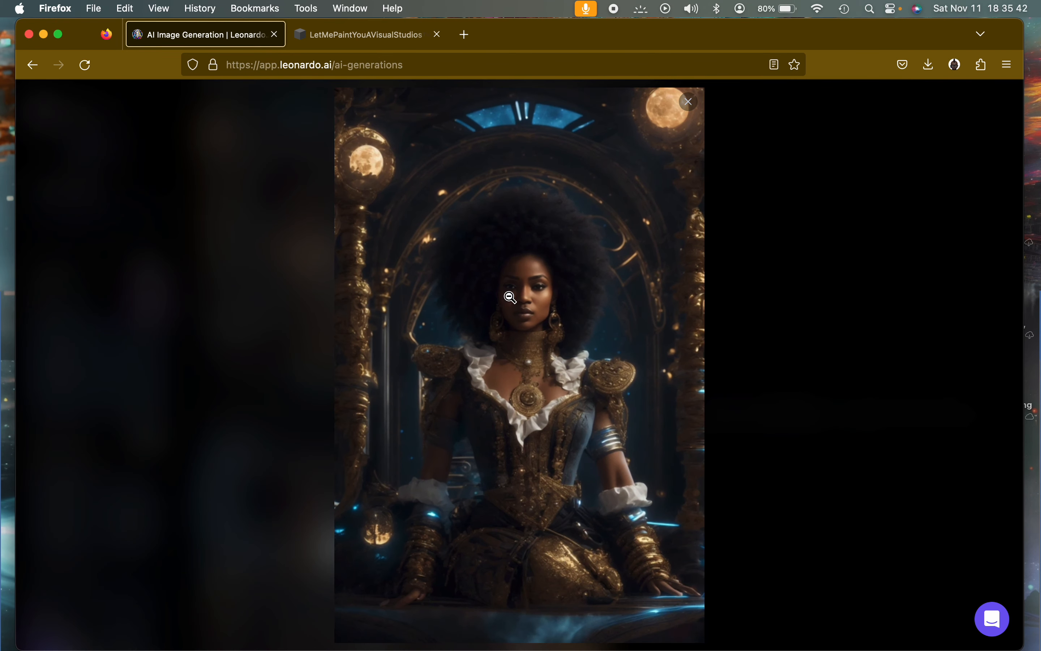
click(509, 296)
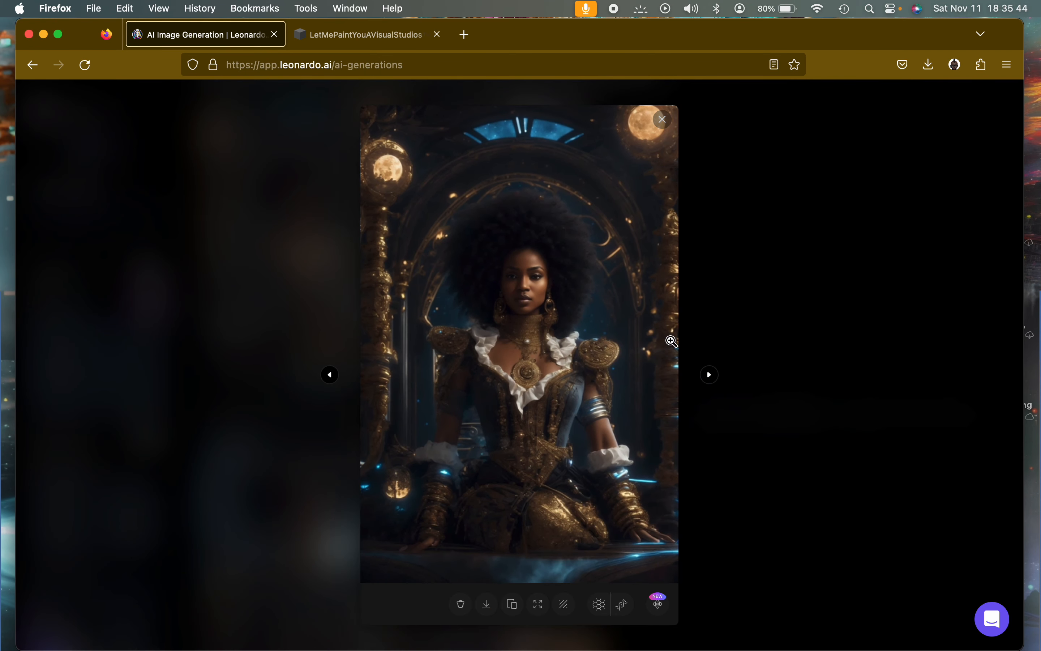
click(708, 375)
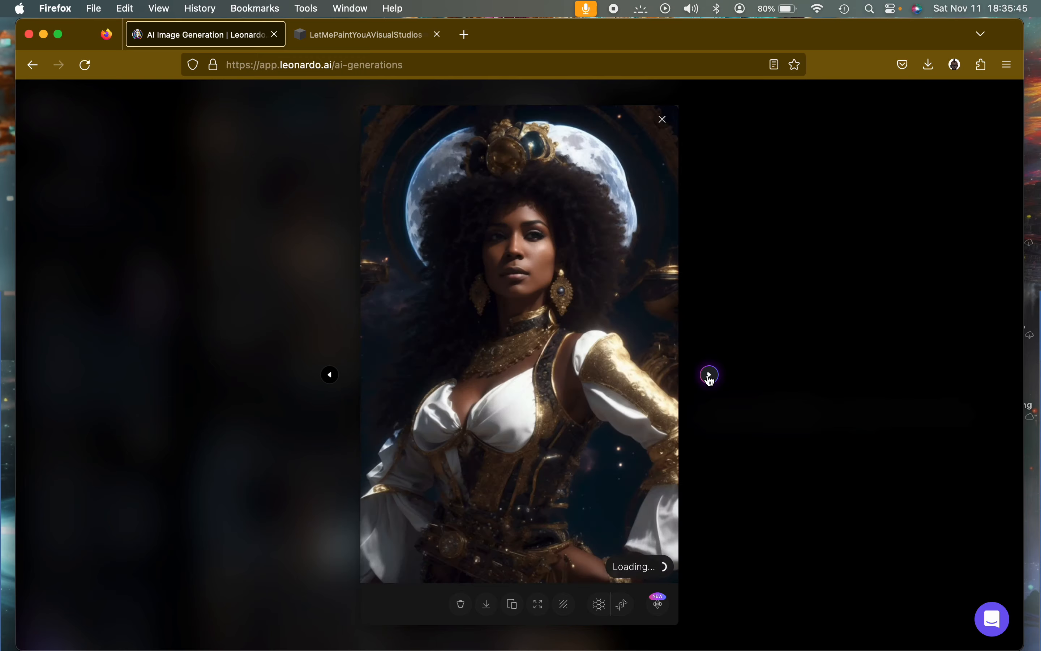
click(662, 120)
View enlarged the following newer pair, the black and gold uniform portrait and the enthroned woman with fur cuffs.
scroll(748, 246, up, 10)
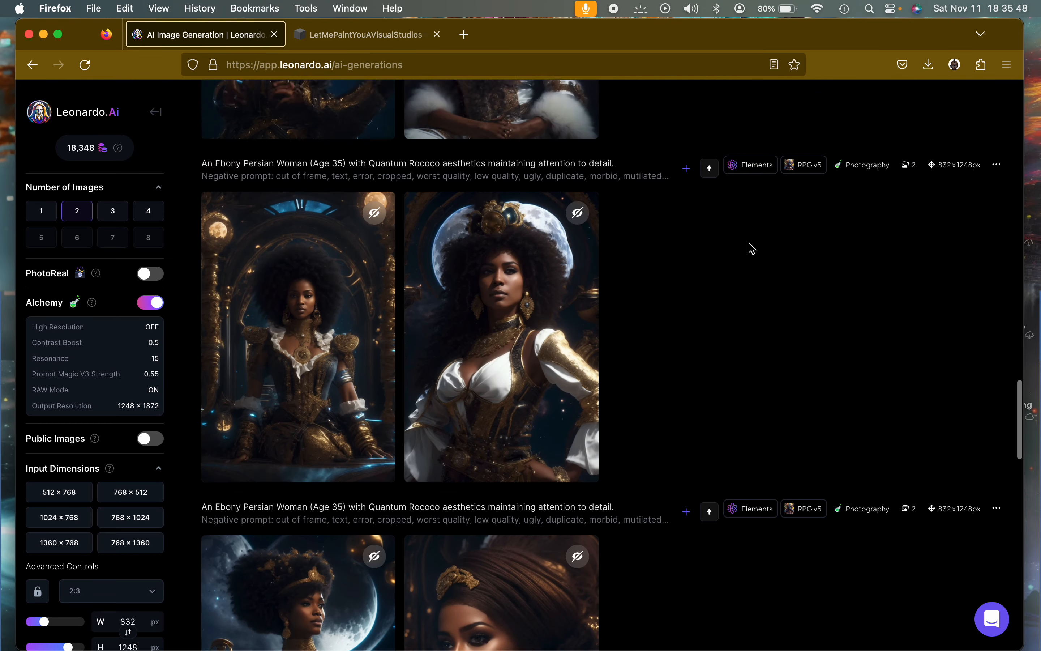
click(344, 224)
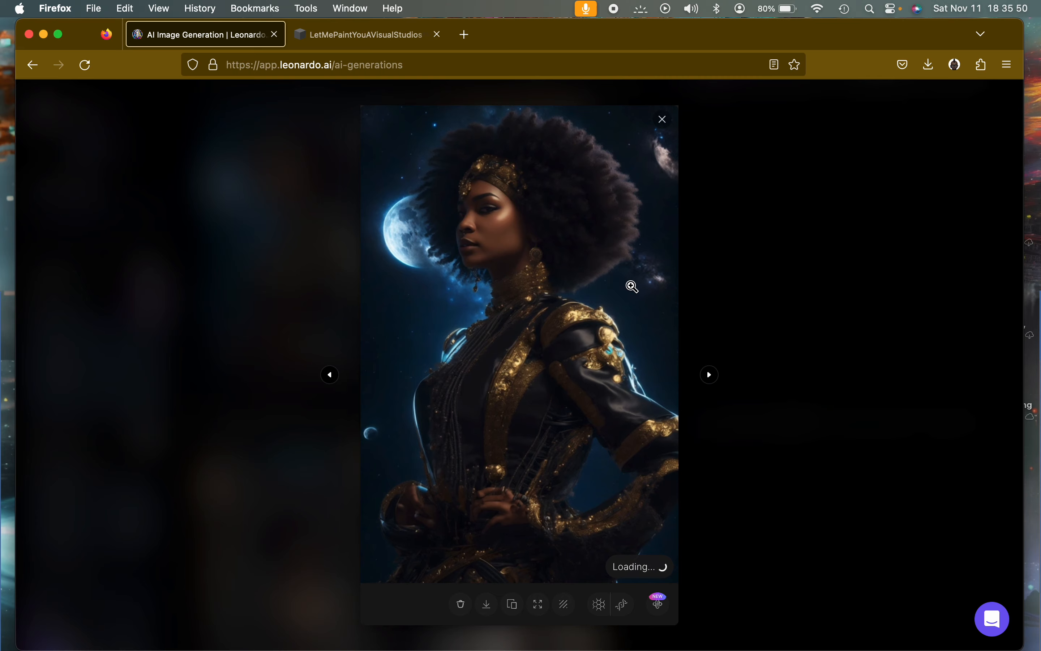
click(711, 375)
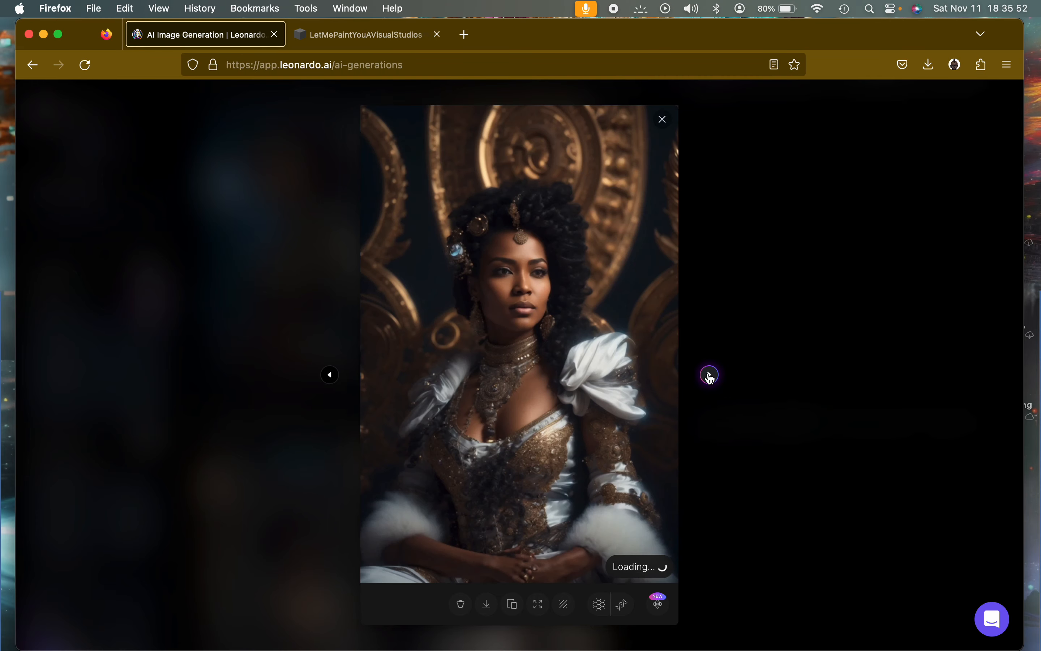
Inspect the next newer pair's portrait of the woman in the gold skull-adorned pirate hat at full size.
click(663, 119)
scroll(765, 295, up, 10)
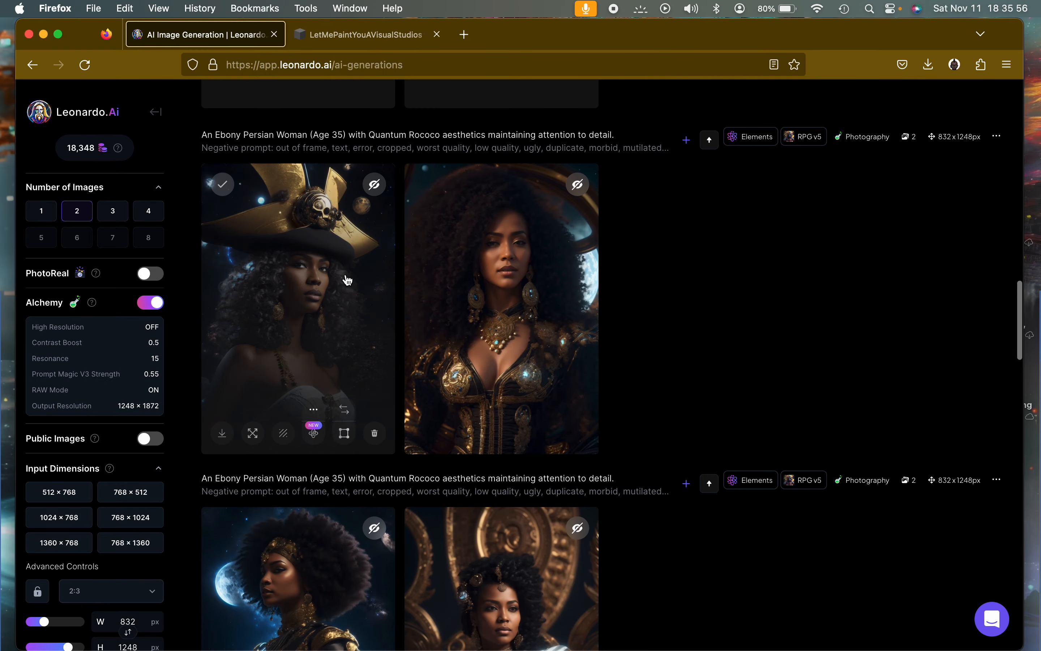
click(347, 280)
click(557, 196)
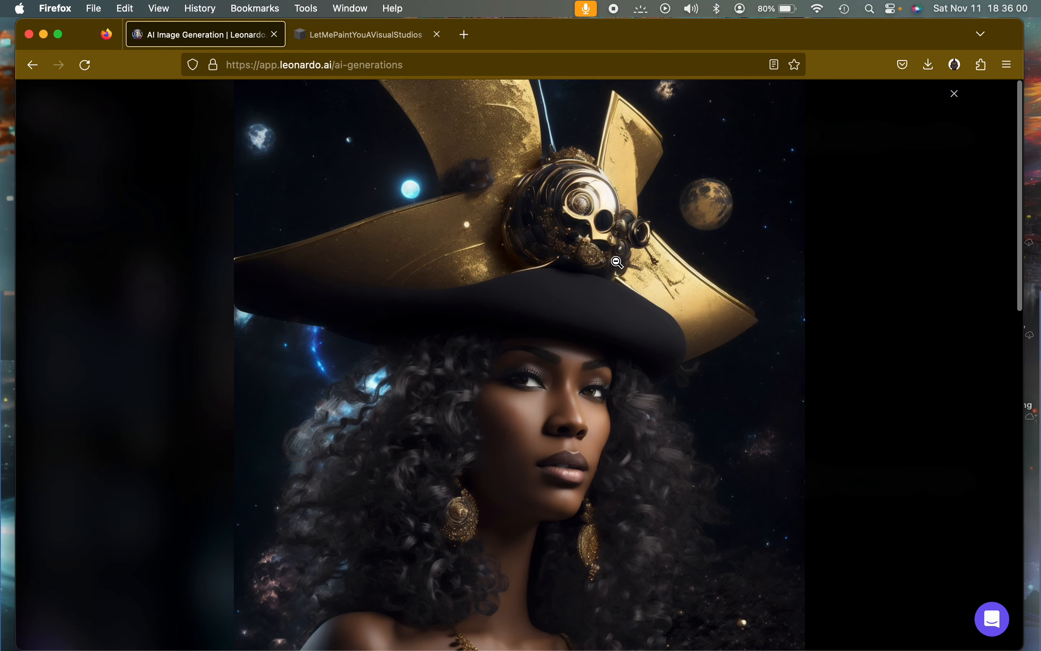
scroll(633, 286, down, 3)
scroll(633, 287, up, 2)
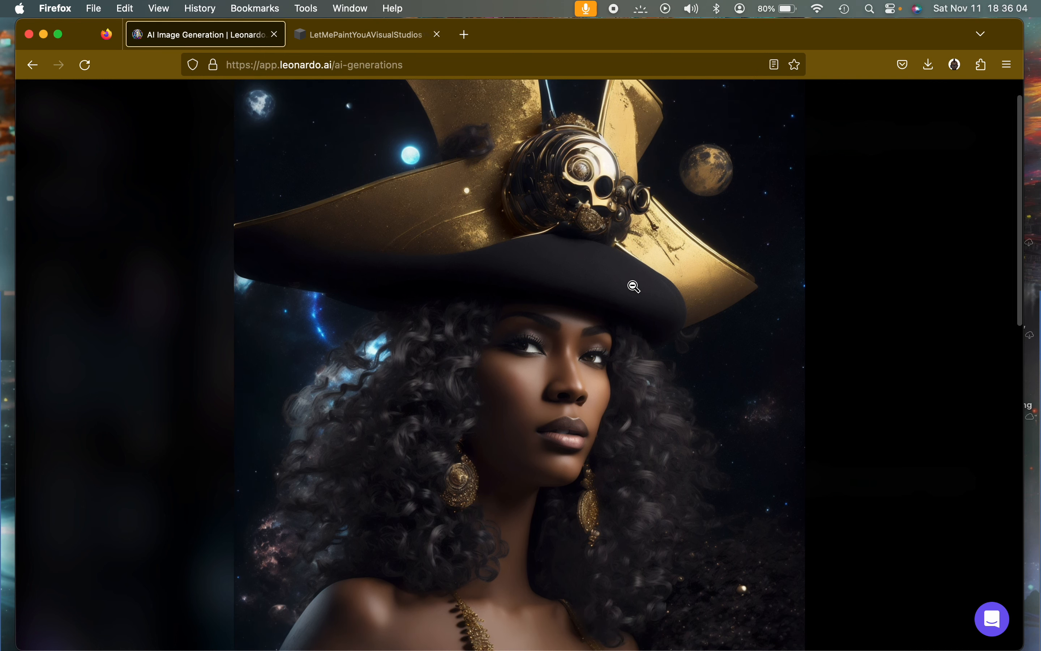
scroll(633, 286, down, 10)
scroll(631, 288, up, 5)
click(678, 235)
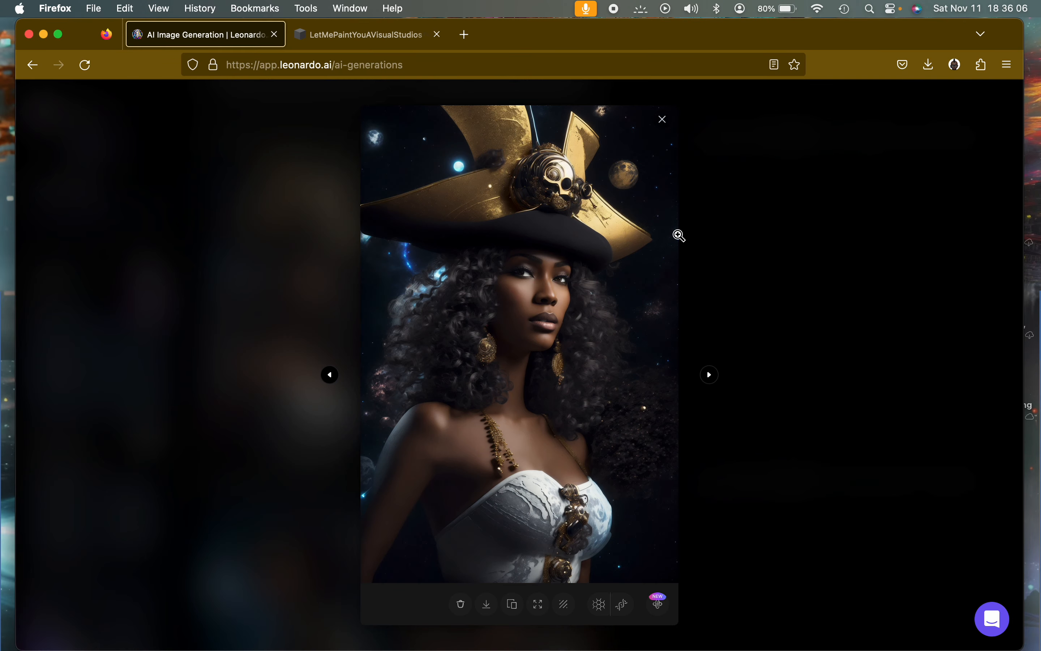
Refine the pirate hat portrait with Alchemy Refiner at Low strength with Smooth Mode enabled.
click(655, 610)
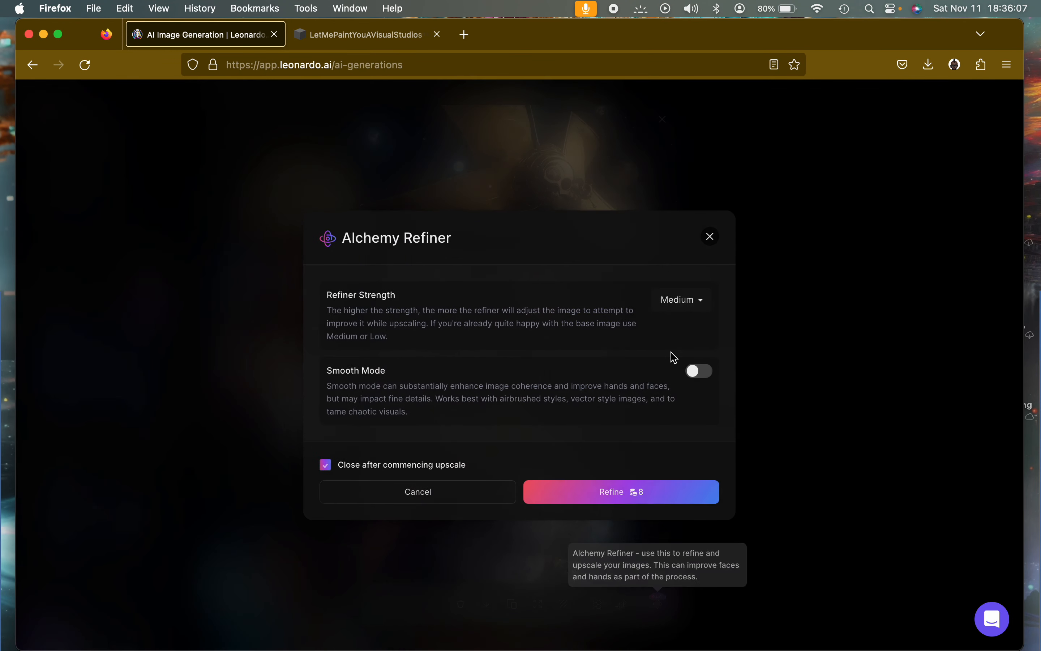
click(693, 301)
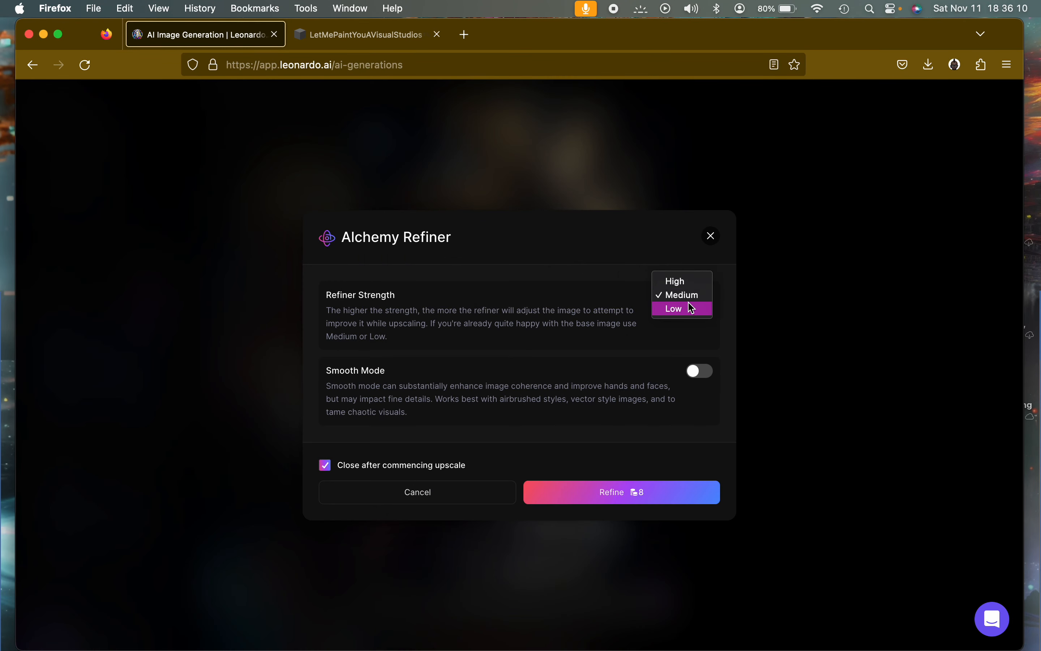
click(691, 308)
click(697, 376)
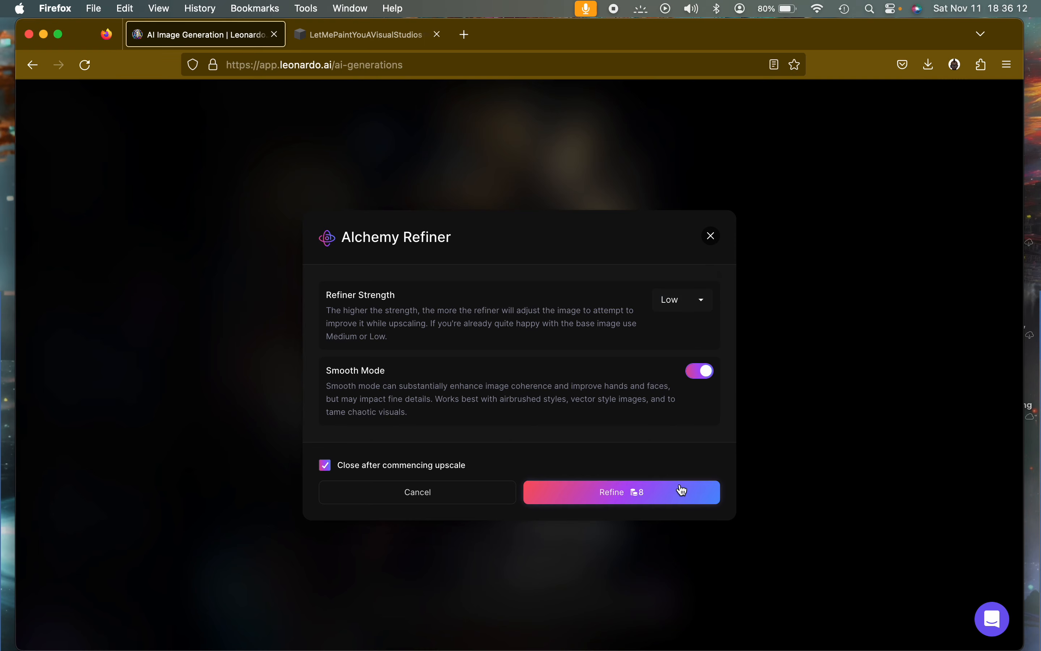
click(683, 492)
click(711, 236)
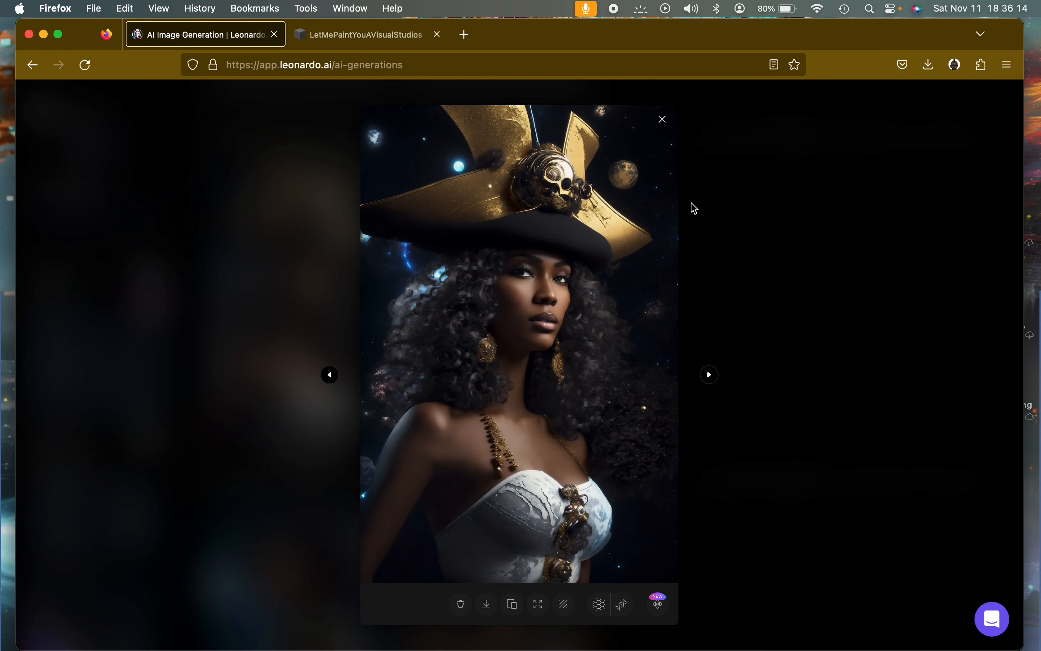
View the pirate hat image's companion portrait, the woman in the jewelled black and gold corset, enlarged.
click(708, 375)
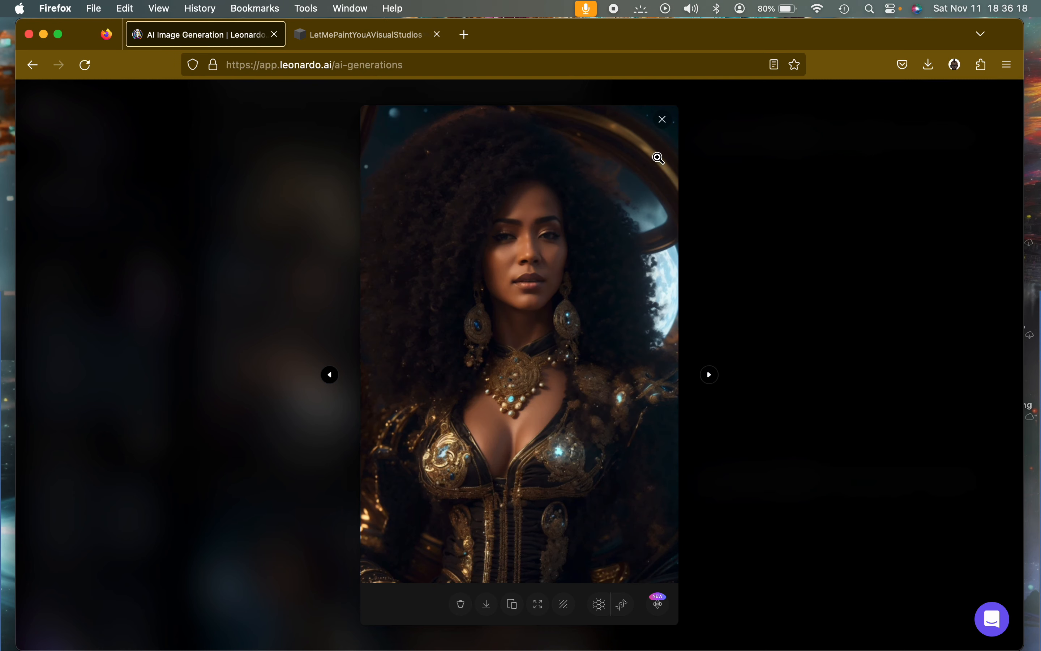
click(662, 122)
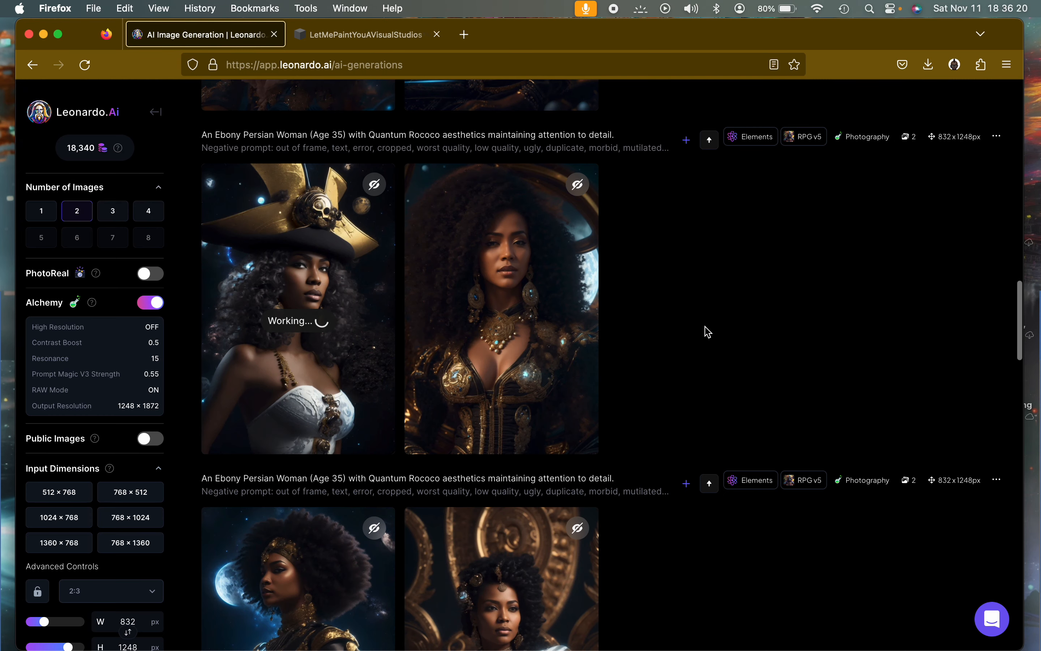
scroll(710, 331, up, 8)
scroll(731, 349, up, 1)
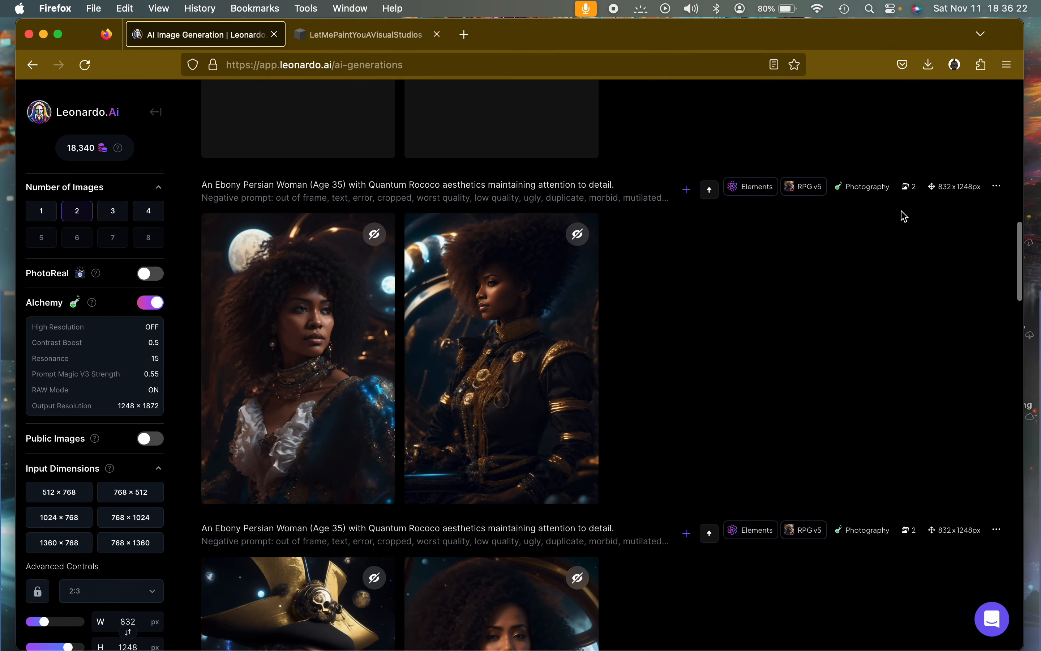
Review the generation info of the next newer pair, including its Lunar Punk and Pirate Punk element weights.
click(996, 186)
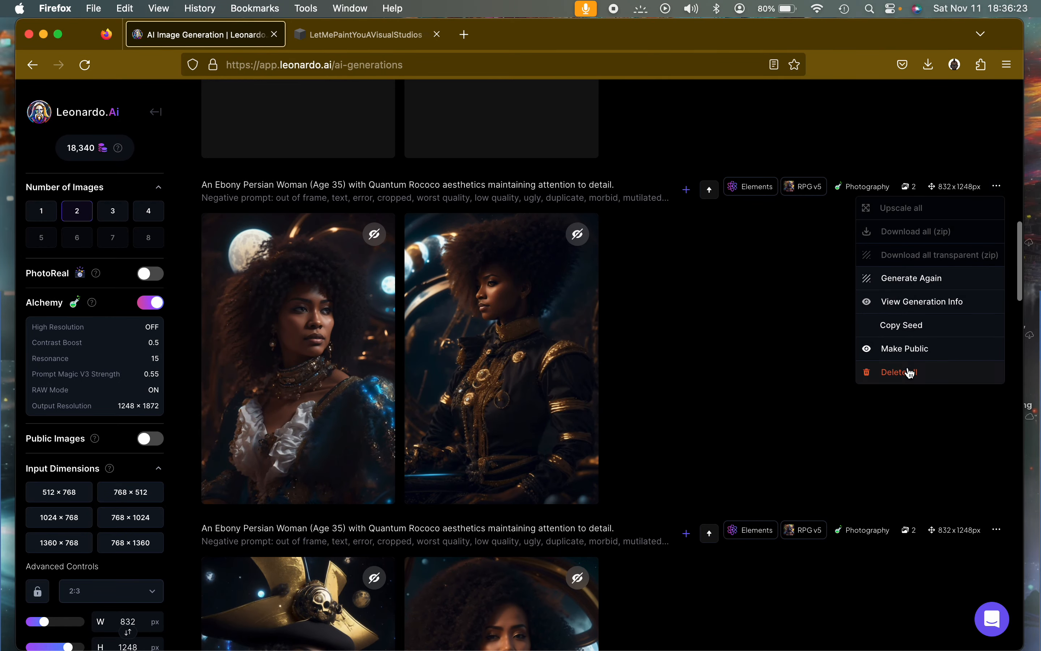
click(910, 310)
scroll(745, 538, down, 10)
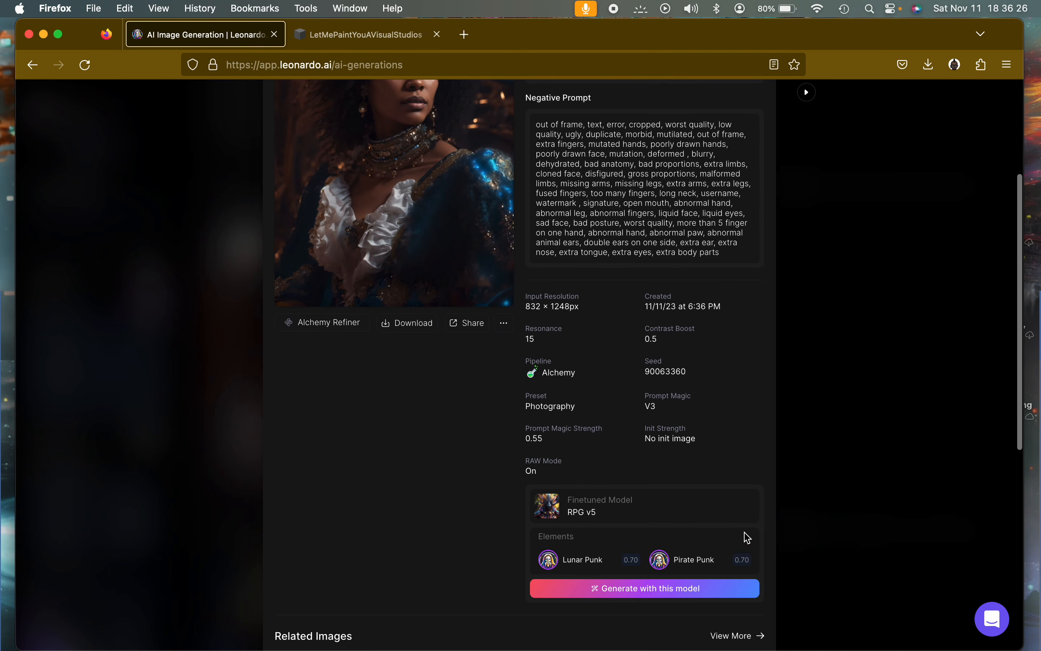
scroll(747, 538, up, 3)
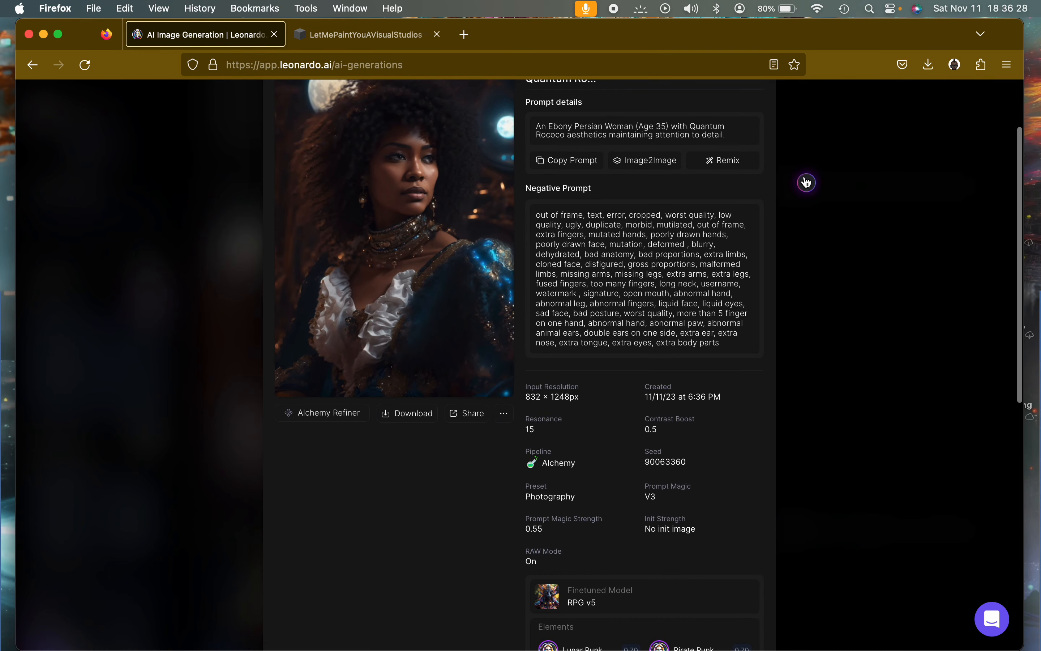
Inspect that pair's second image, the profile portrait in the black and gold uniform, at full size from hair to belt.
click(806, 182)
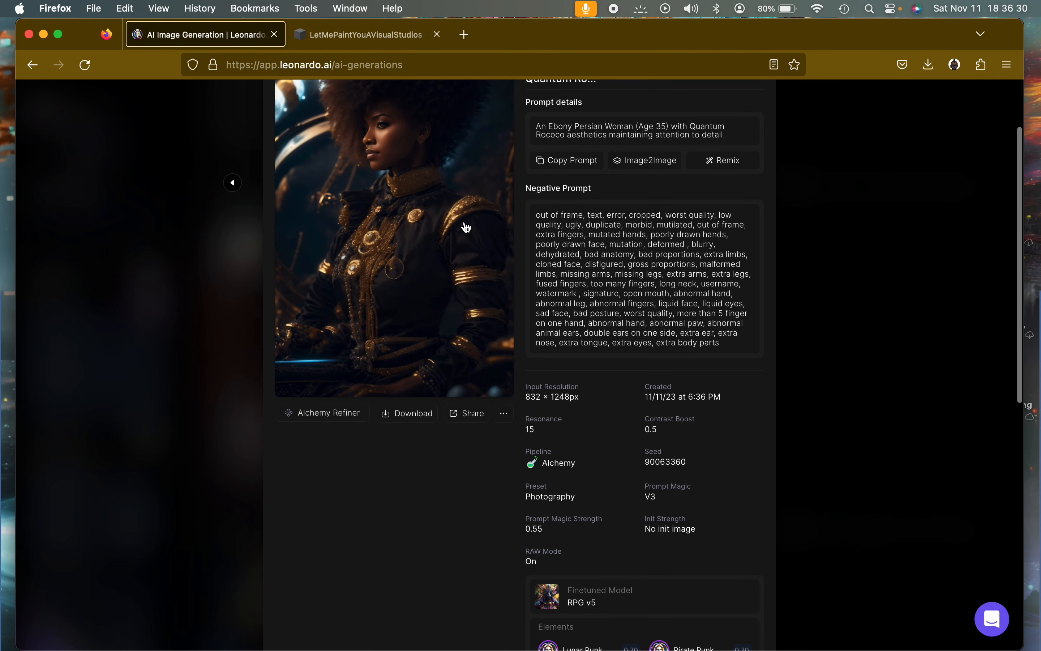
scroll(466, 227, up, 2)
click(466, 222)
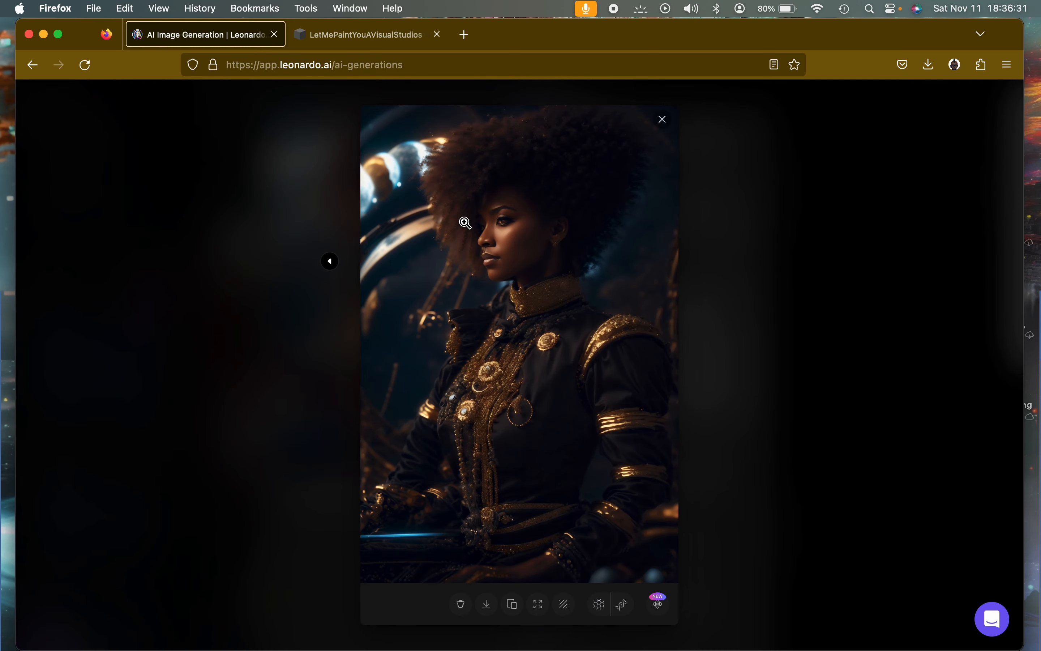
click(516, 248)
scroll(516, 248, down, 6)
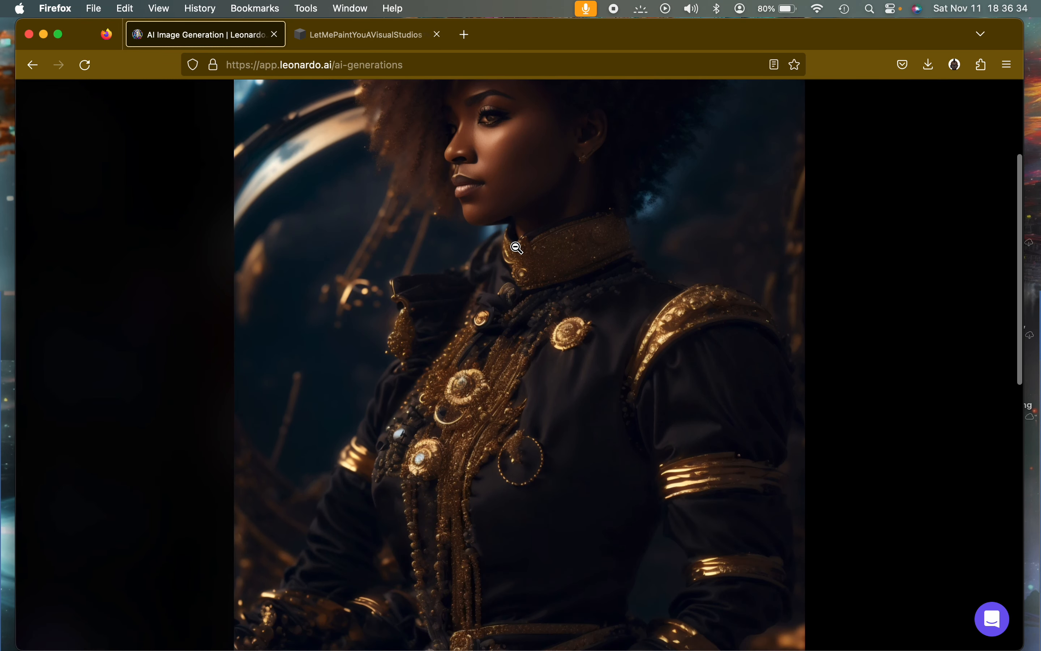
scroll(516, 248, down, 1)
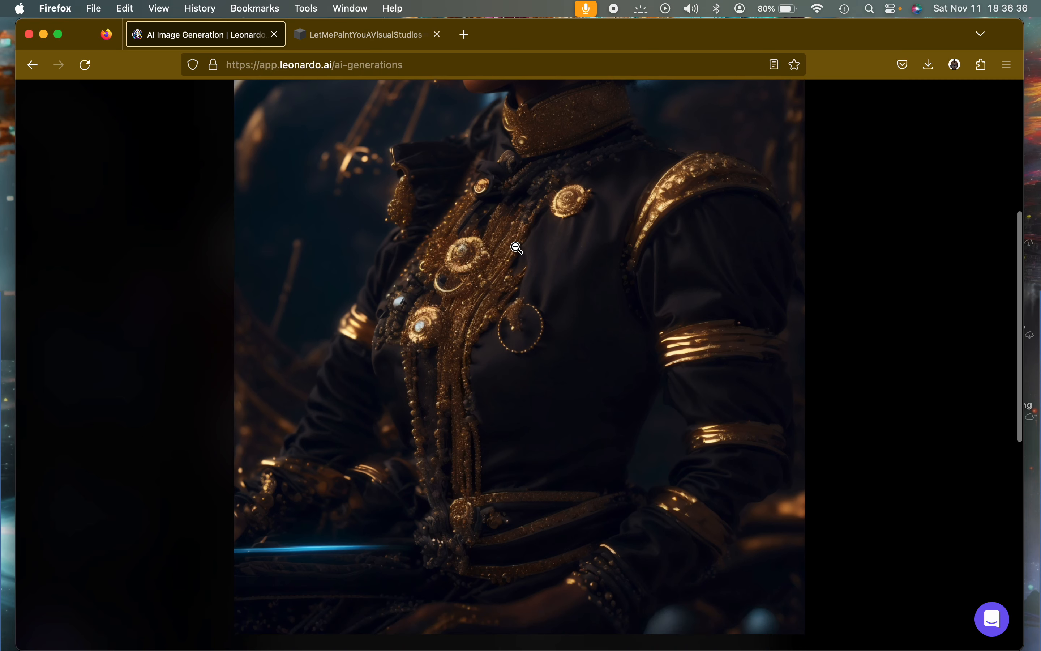
scroll(516, 248, up, 7)
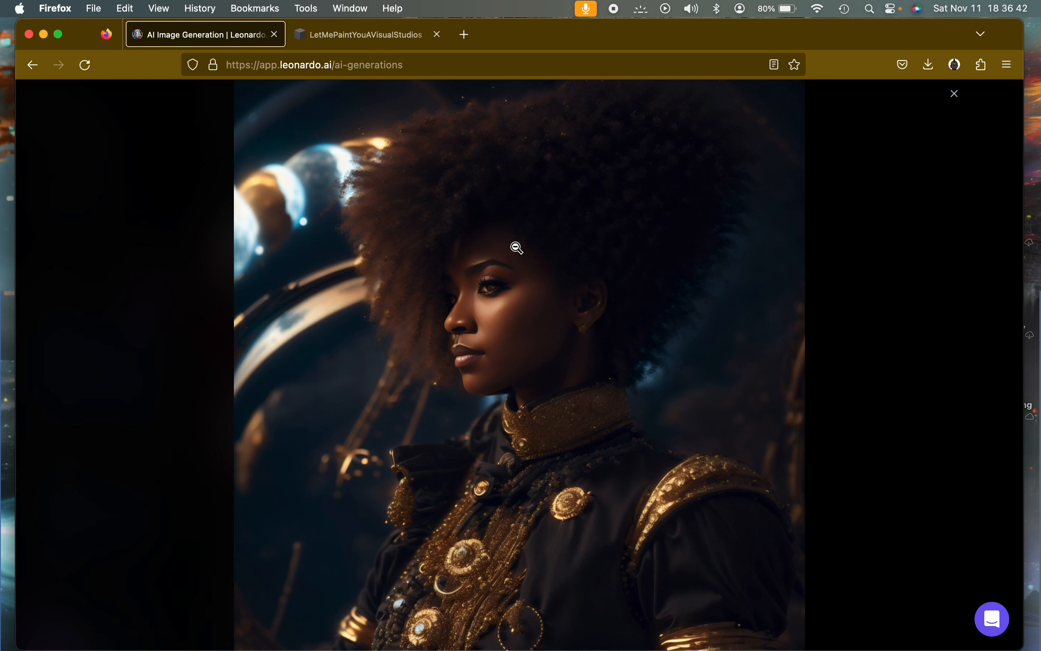
scroll(516, 248, down, 3)
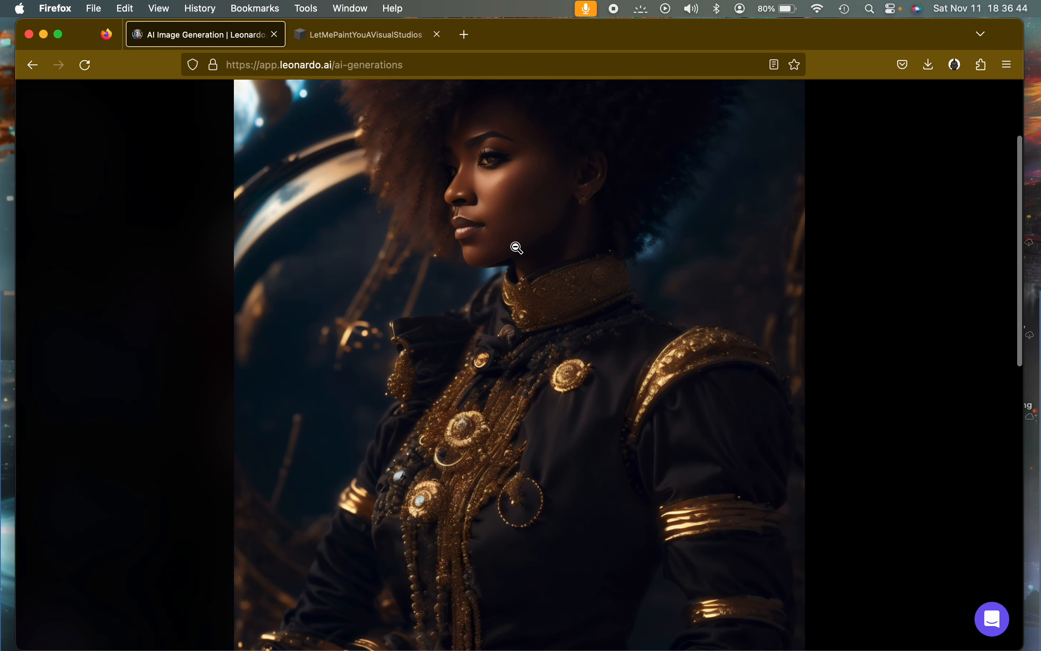
scroll(516, 248, down, 4)
scroll(516, 248, down, 1)
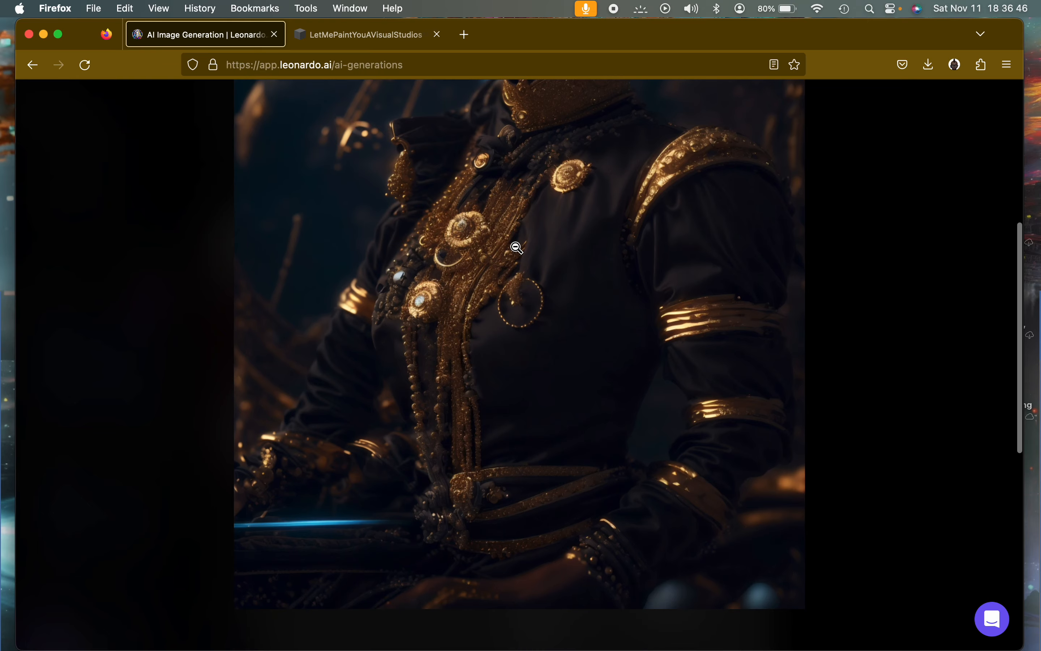
scroll(516, 248, up, 7)
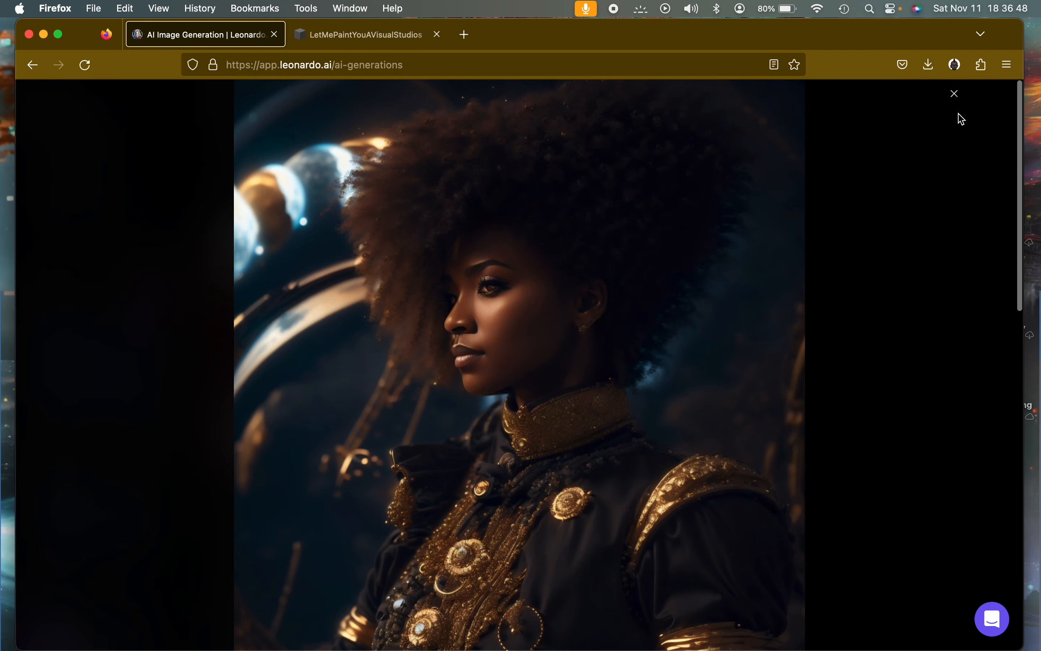
click(955, 95)
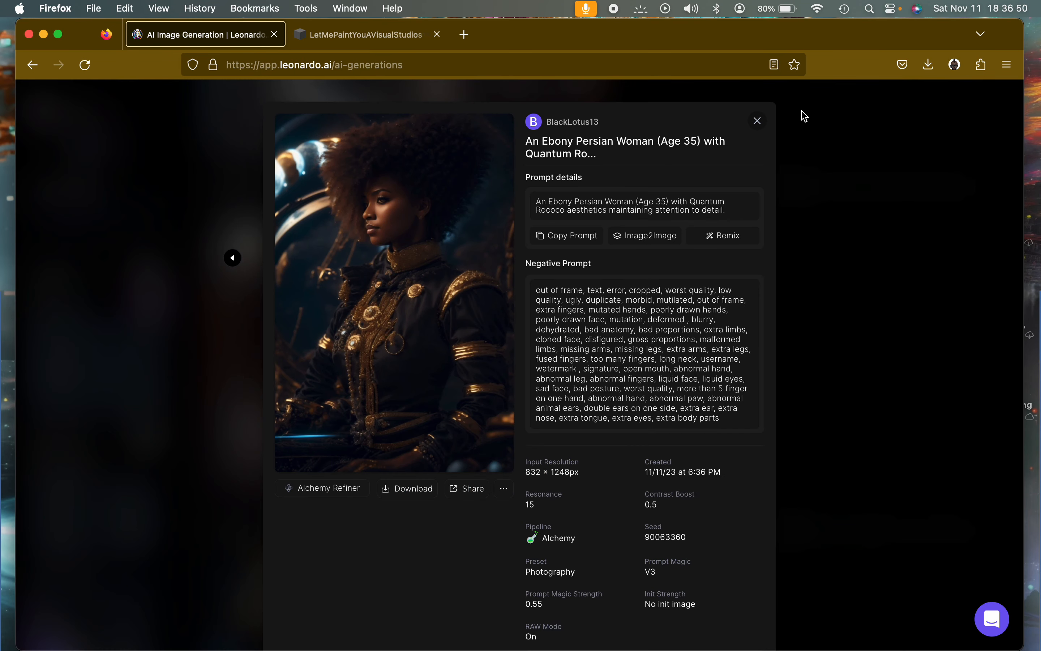
click(758, 122)
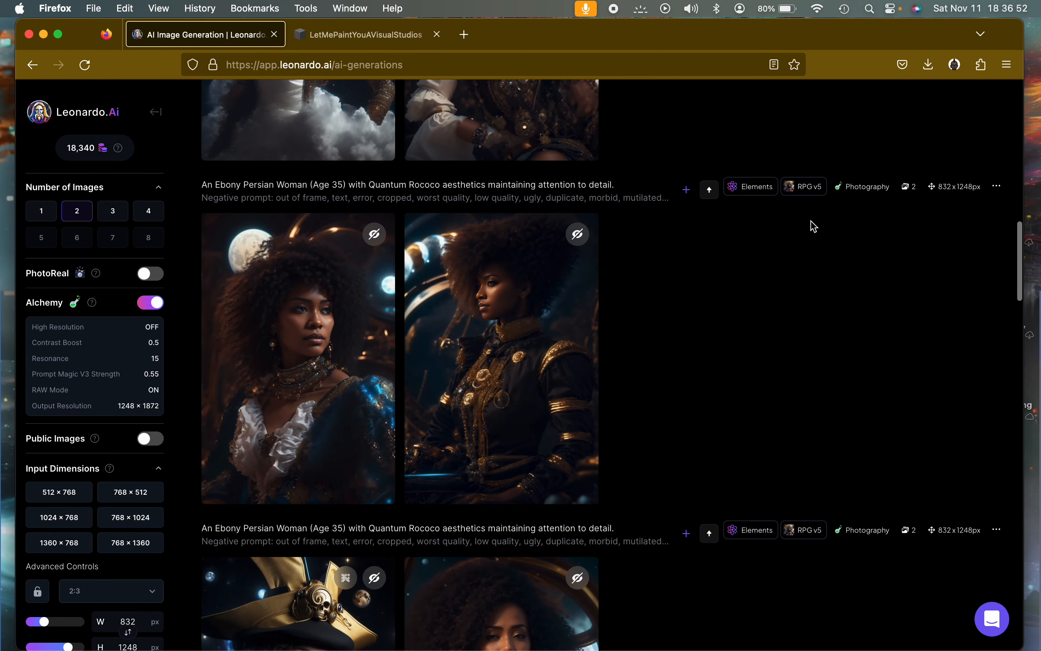
Inspect the next newer pair's portrait of the woman in the white dress among clouds at full size.
scroll(812, 226, up, 6)
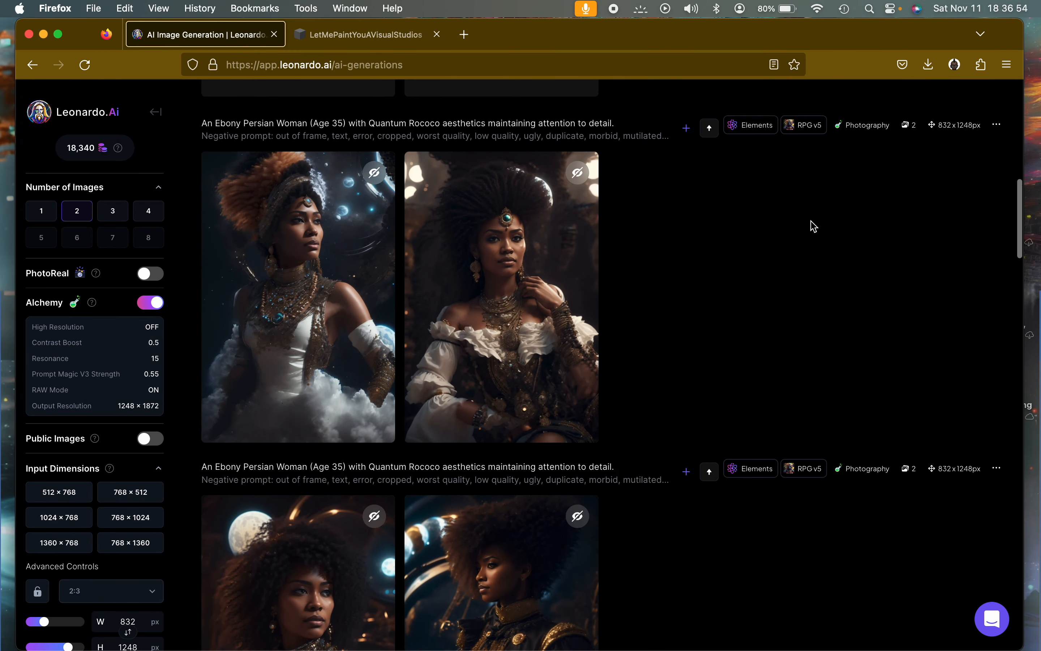
scroll(813, 226, up, 2)
mouse_move(412, 248)
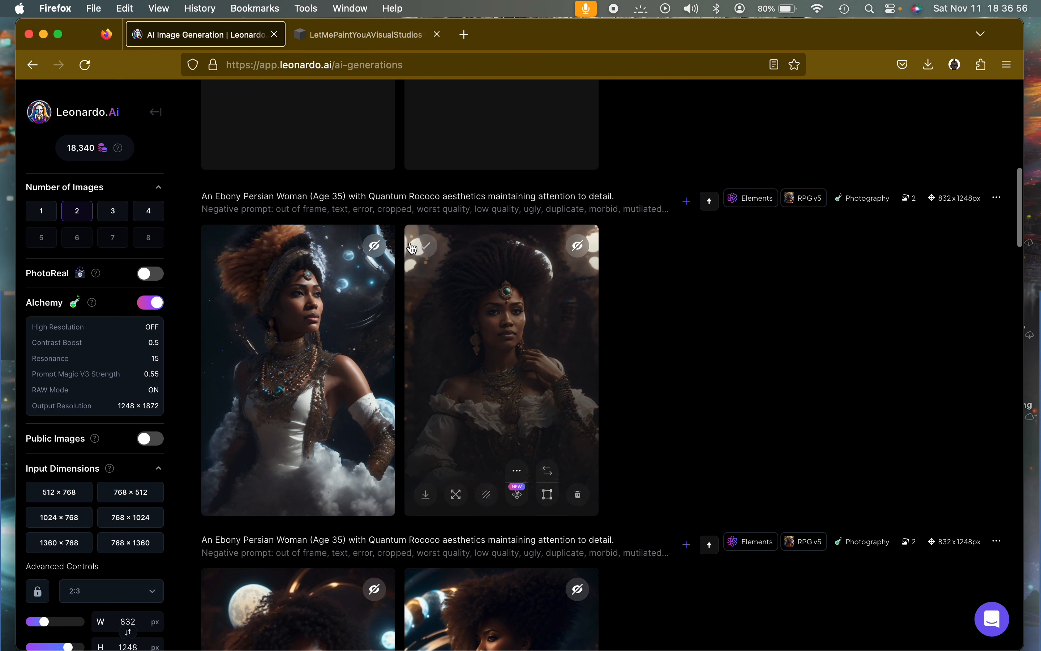
mouse_move(314, 336)
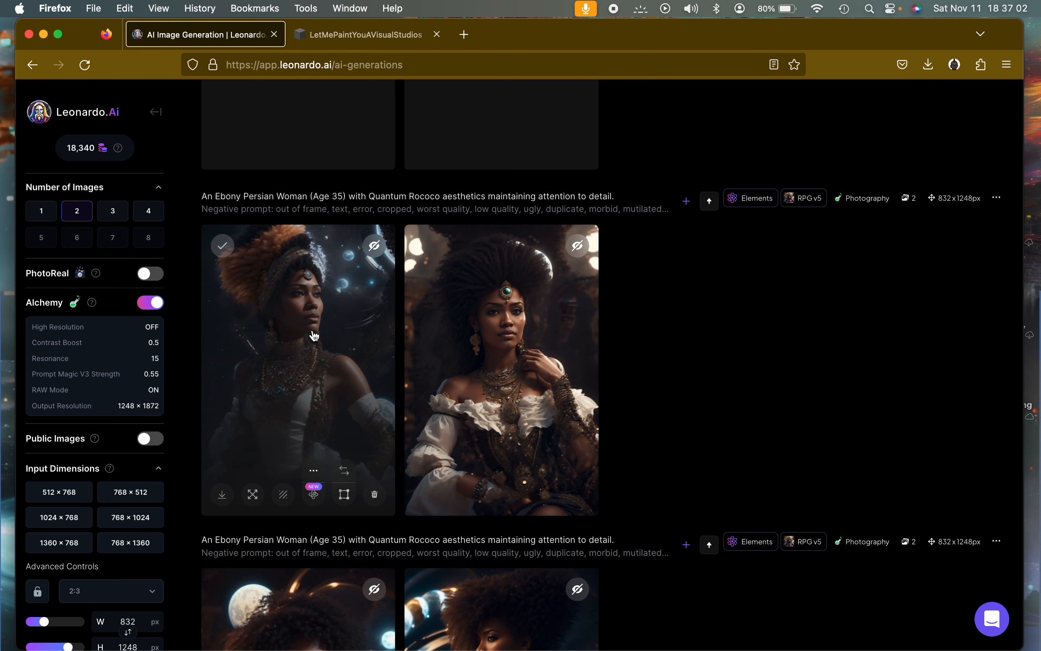
click(302, 332)
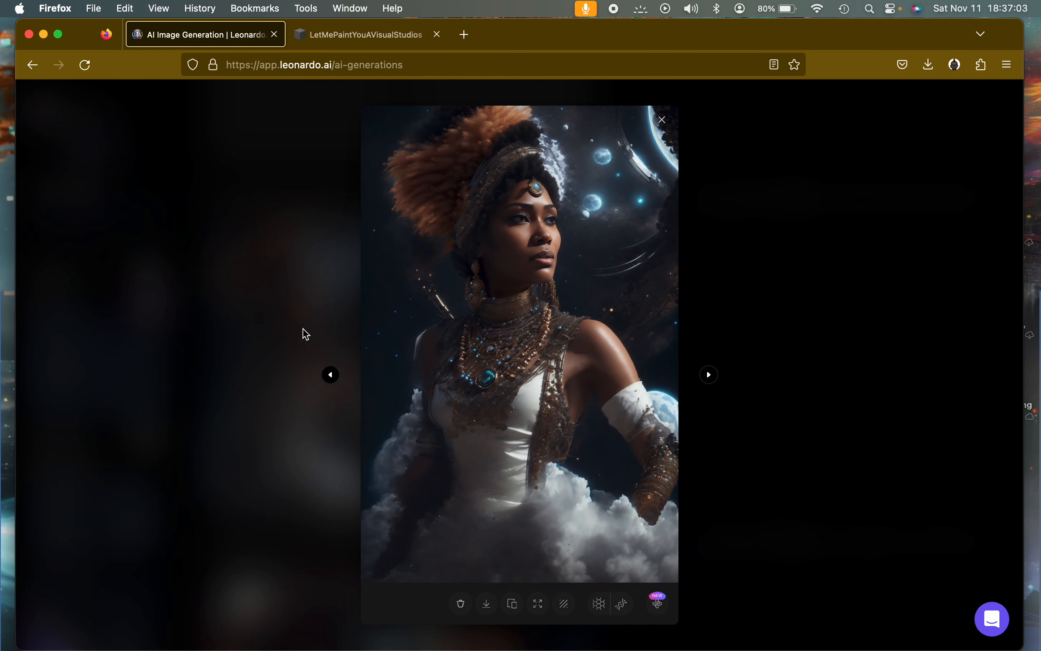
click(505, 388)
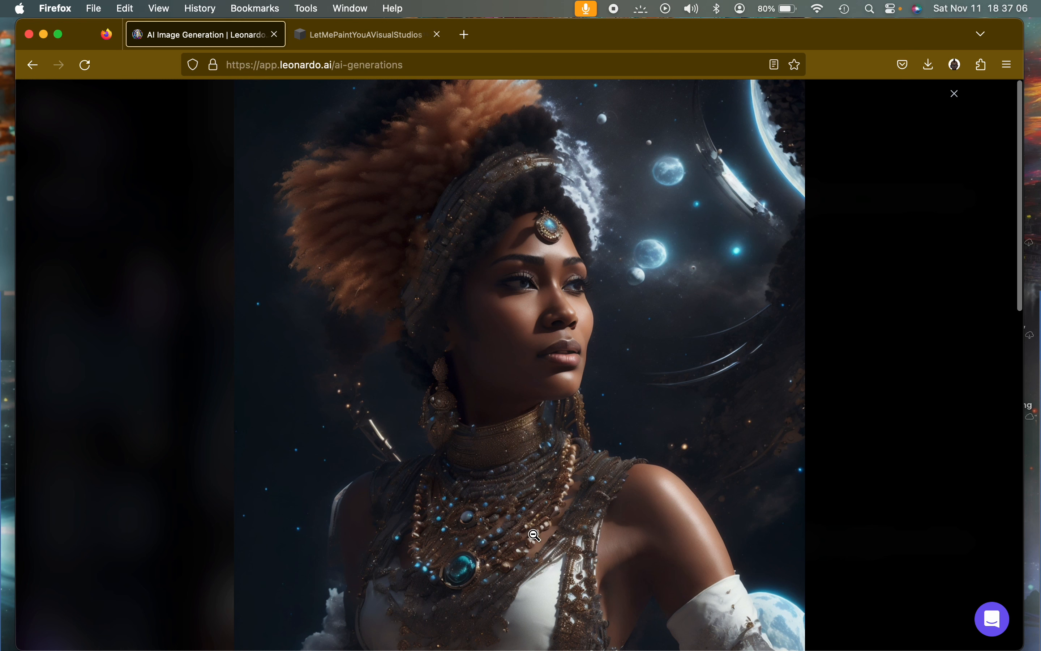
scroll(539, 506, down, 2)
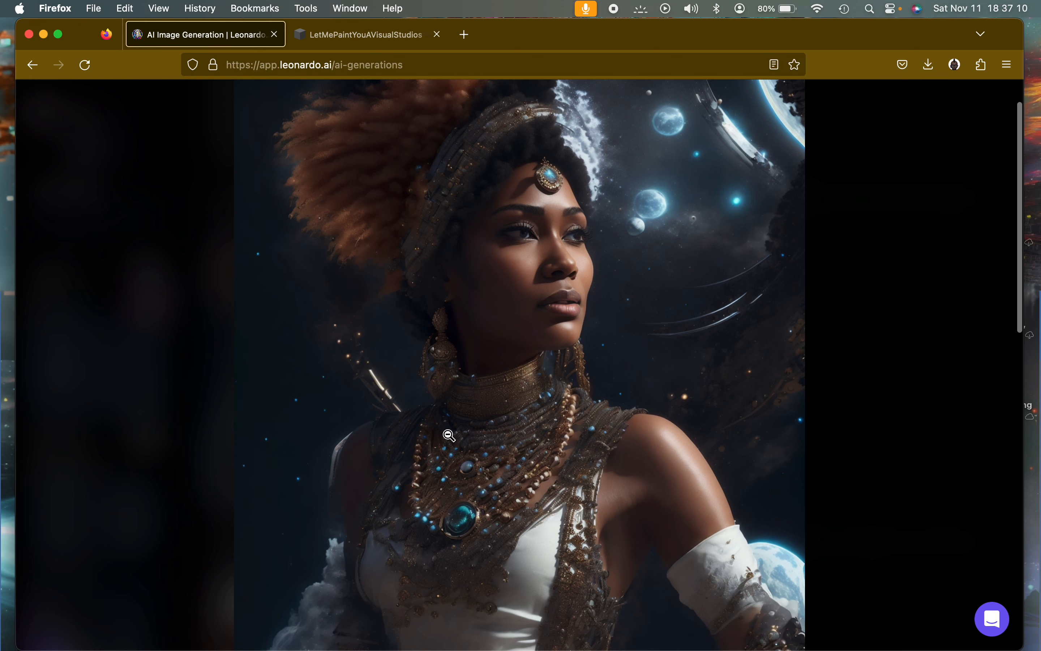
scroll(546, 501, down, 10)
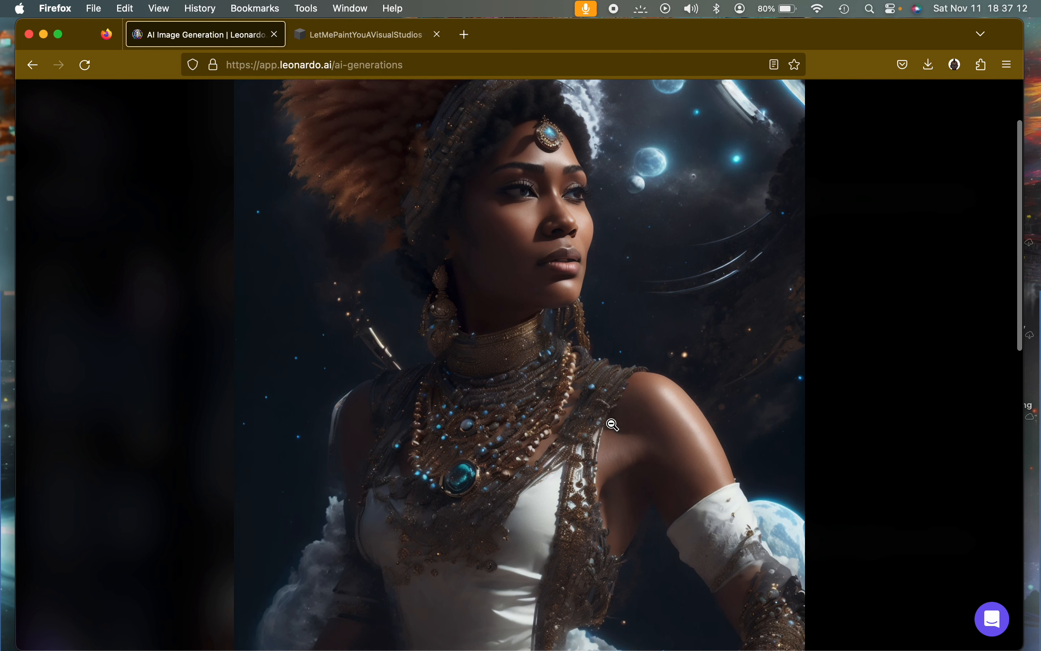
scroll(612, 423, up, 12)
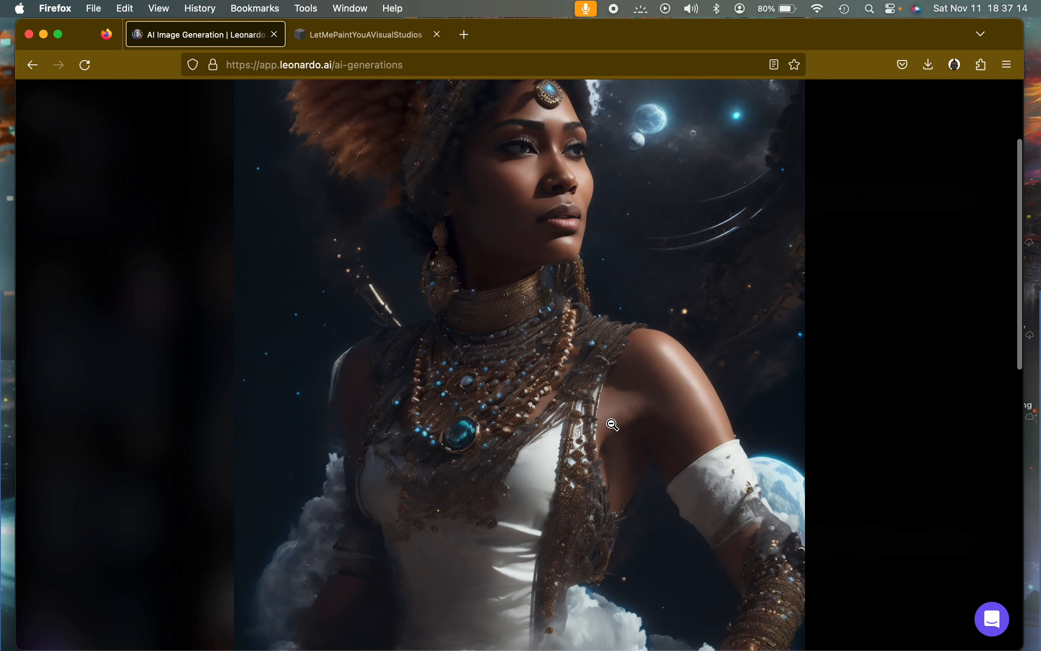
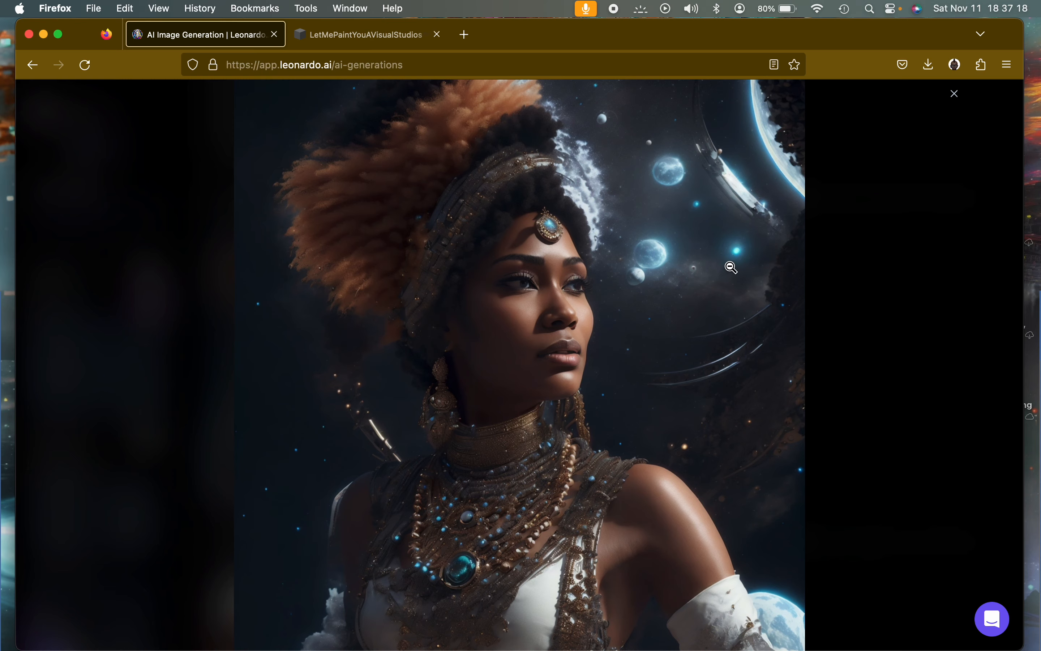
click(955, 99)
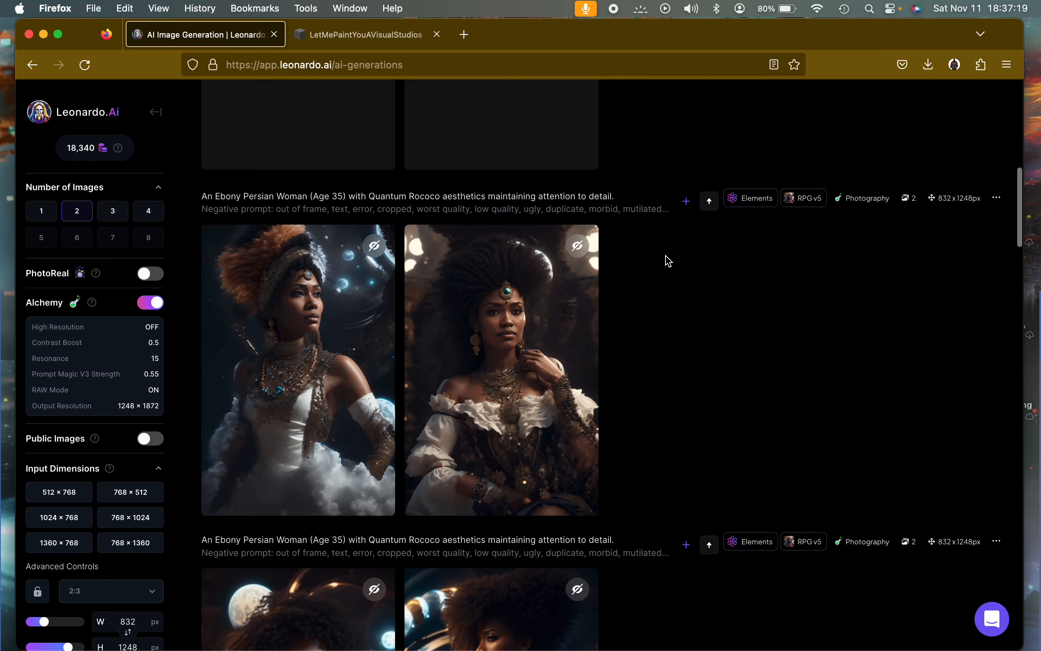
Inspect the pair's second image, the seated woman in the off-shoulder white blouse, at full size.
click(569, 337)
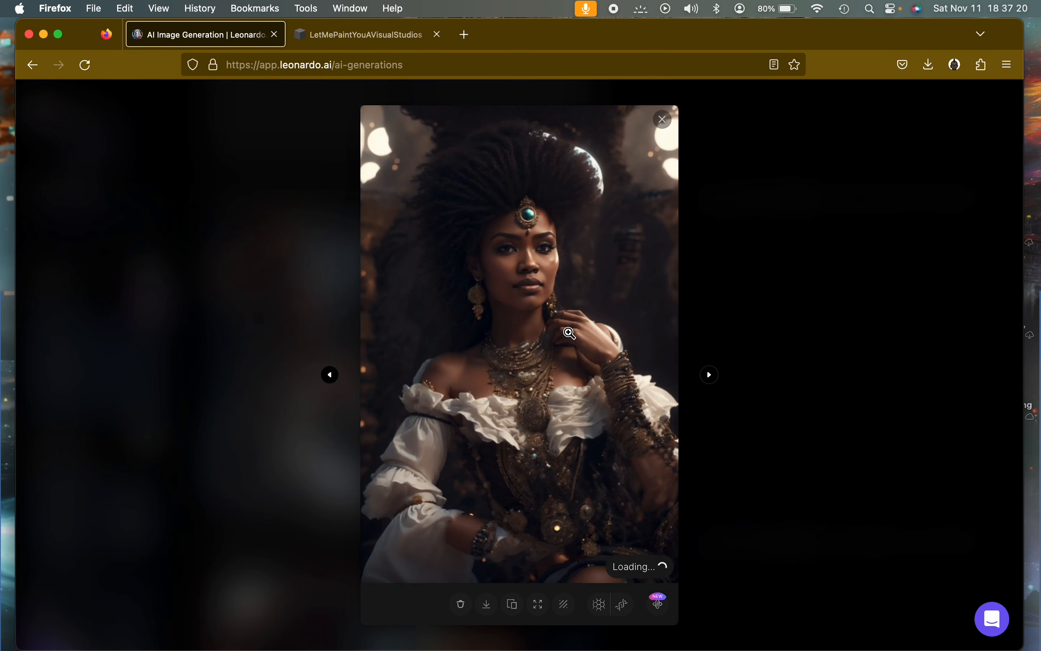
click(616, 362)
click(616, 361)
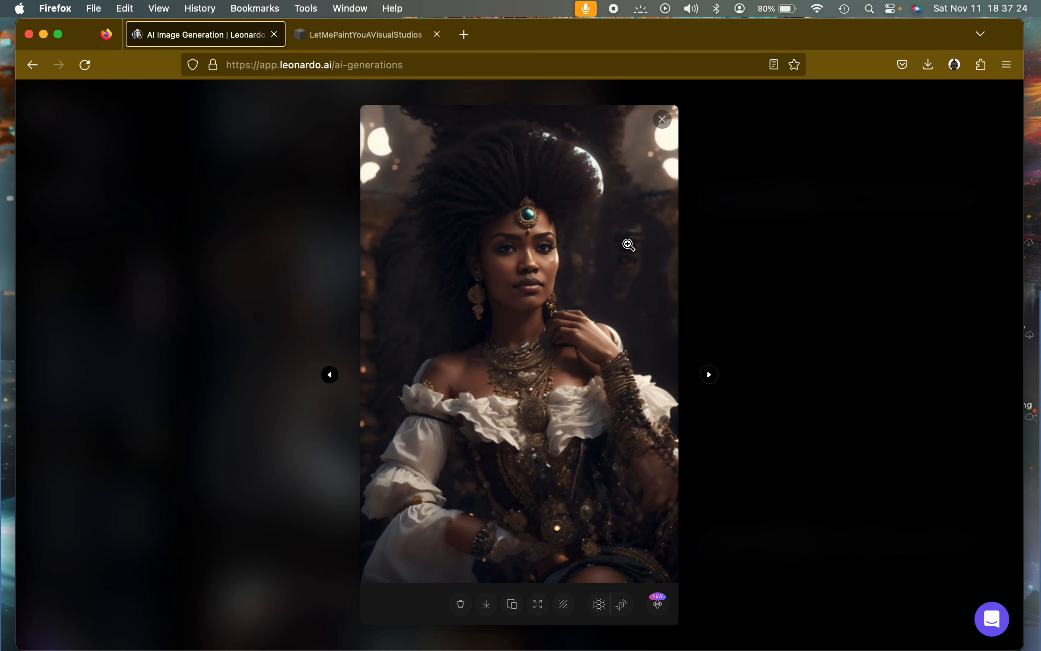
click(664, 129)
scroll(435, 400, down, 5)
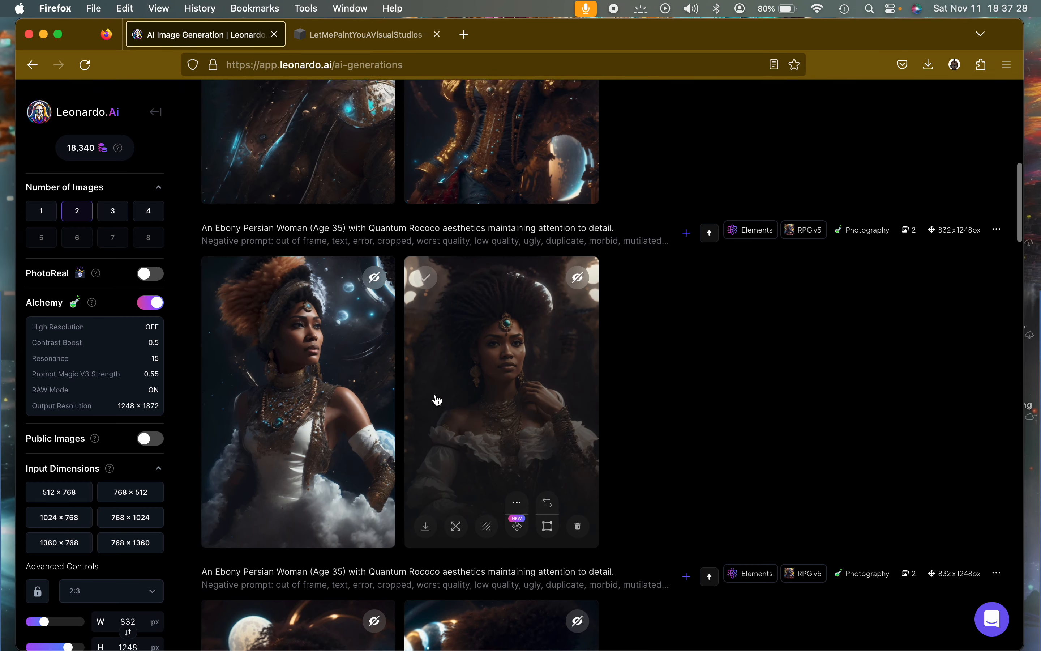
Review the newest pair's generation info, down to its Lunar Punk and Pirate Punk element weights.
scroll(435, 400, up, 5)
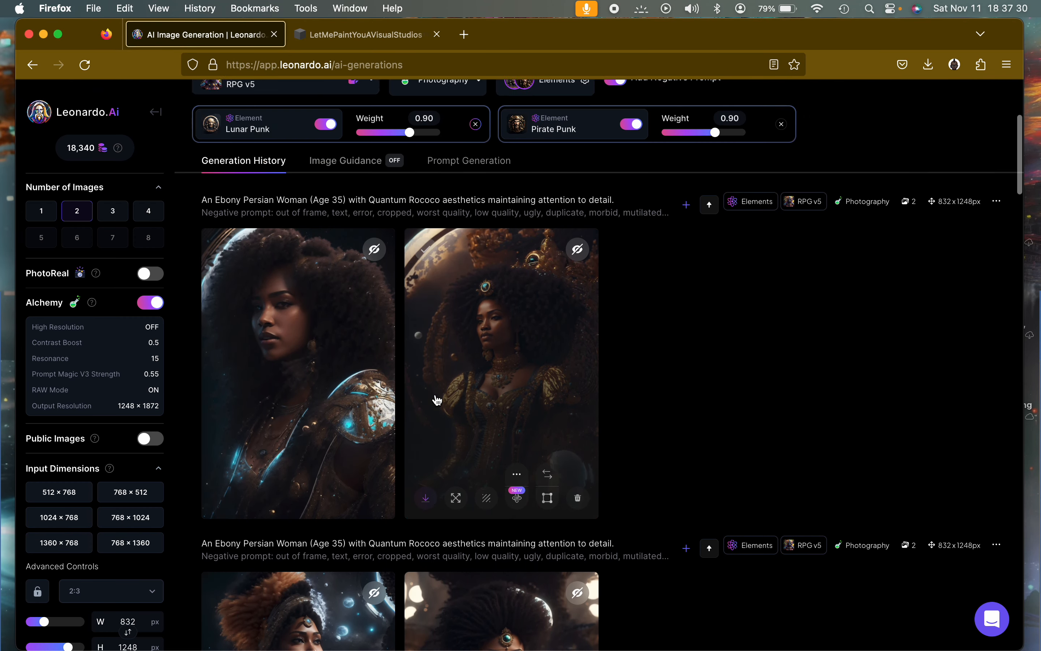
click(996, 226)
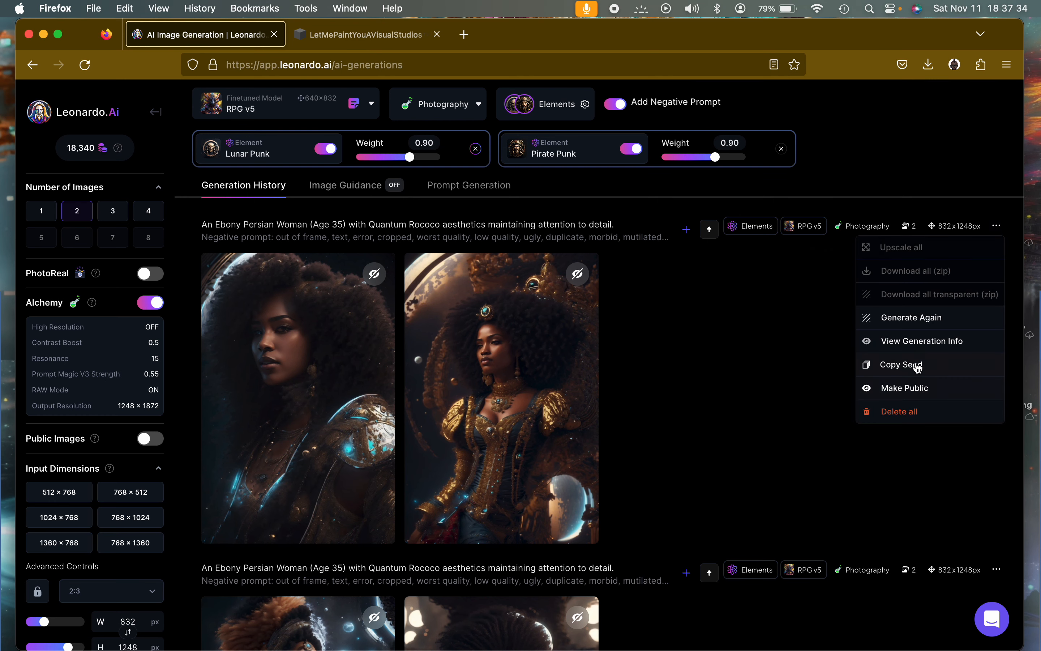
click(920, 341)
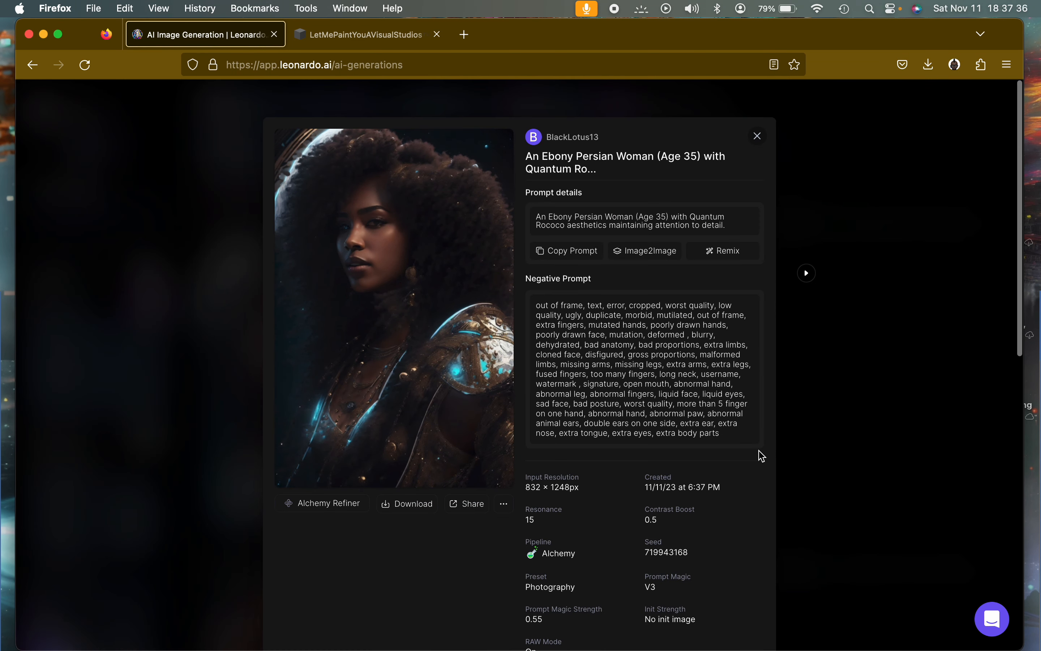
scroll(645, 463, down, 4)
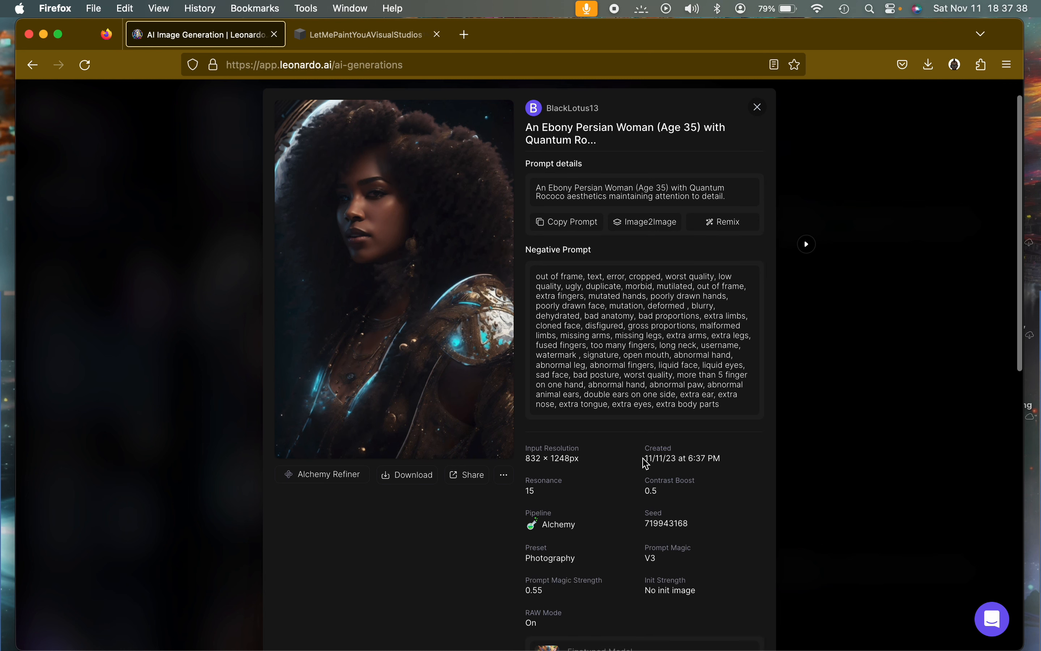
scroll(645, 463, down, 2)
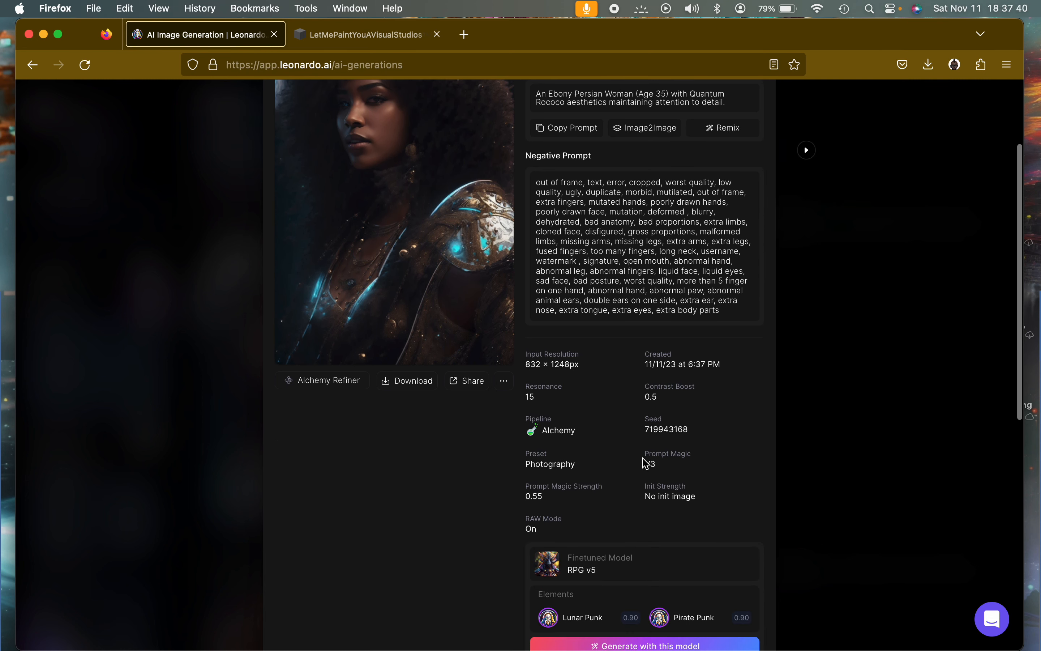
scroll(645, 464, up, 5)
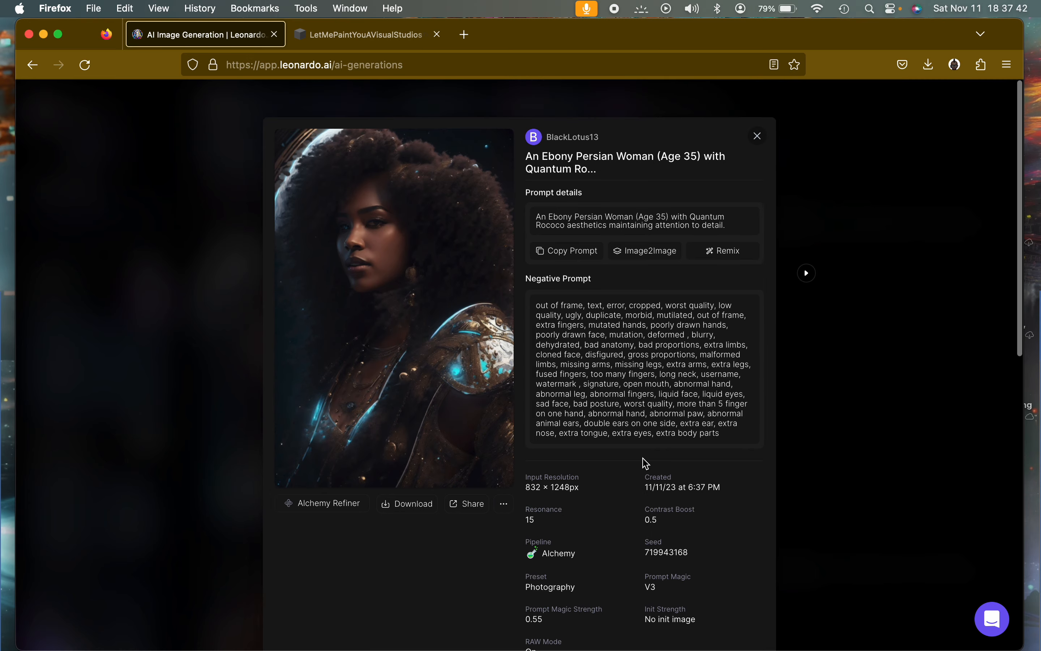
click(757, 137)
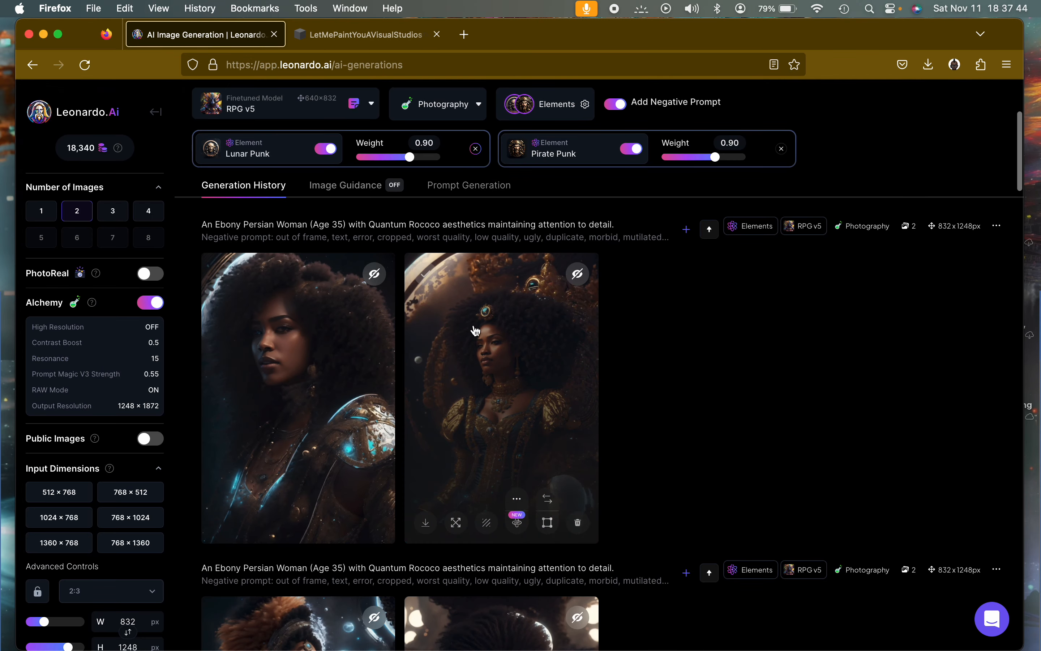
Recheck the white dress portrait enlarged and review its pair's generation info, including the element weights.
scroll(670, 436, down, 1)
scroll(670, 436, down, 8)
click(325, 458)
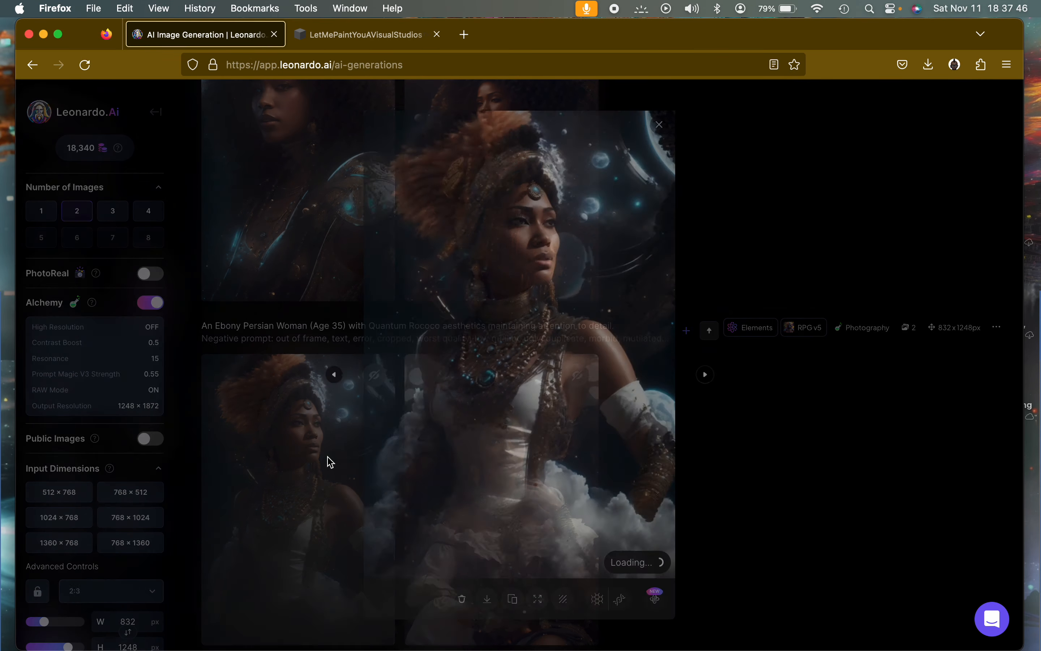
click(663, 119)
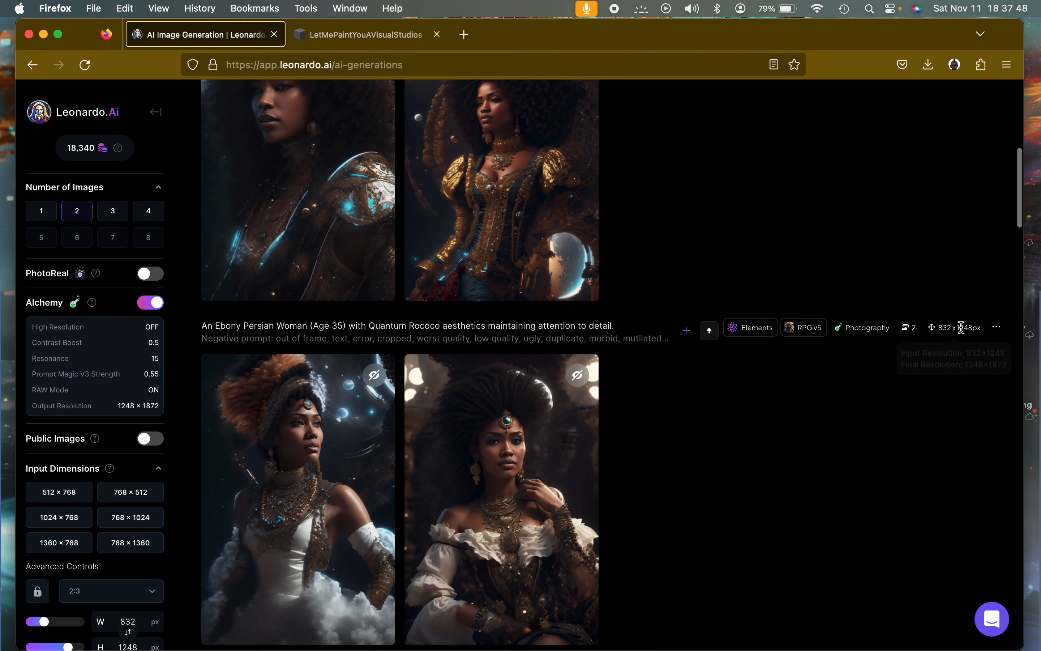
click(996, 327)
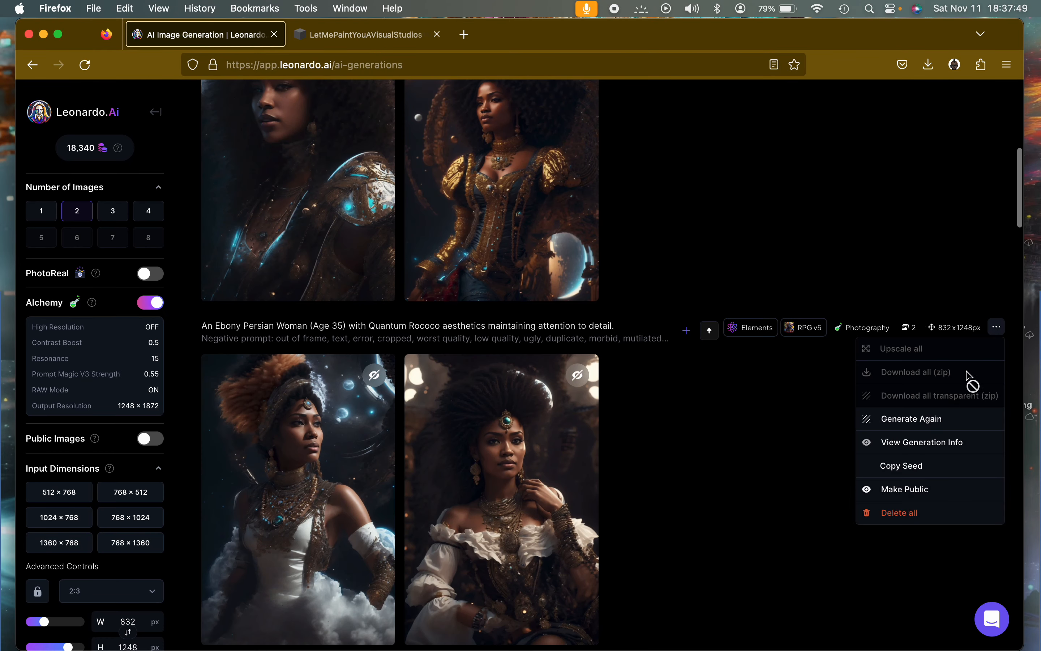
click(914, 447)
scroll(599, 506, down, 5)
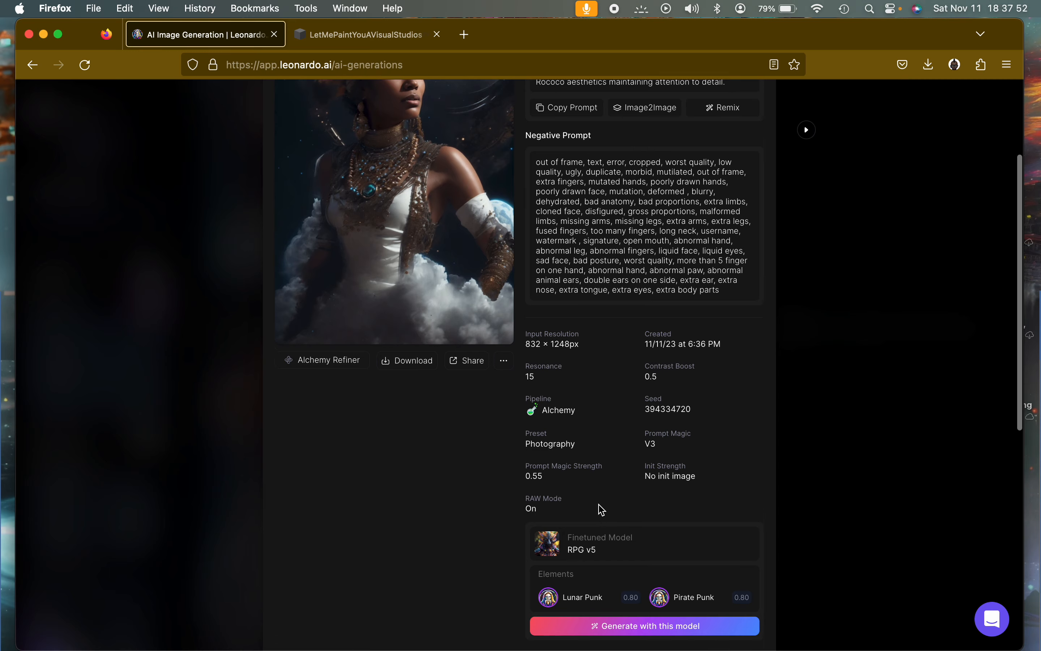
scroll(601, 510, up, 2)
scroll(738, 146, up, 2)
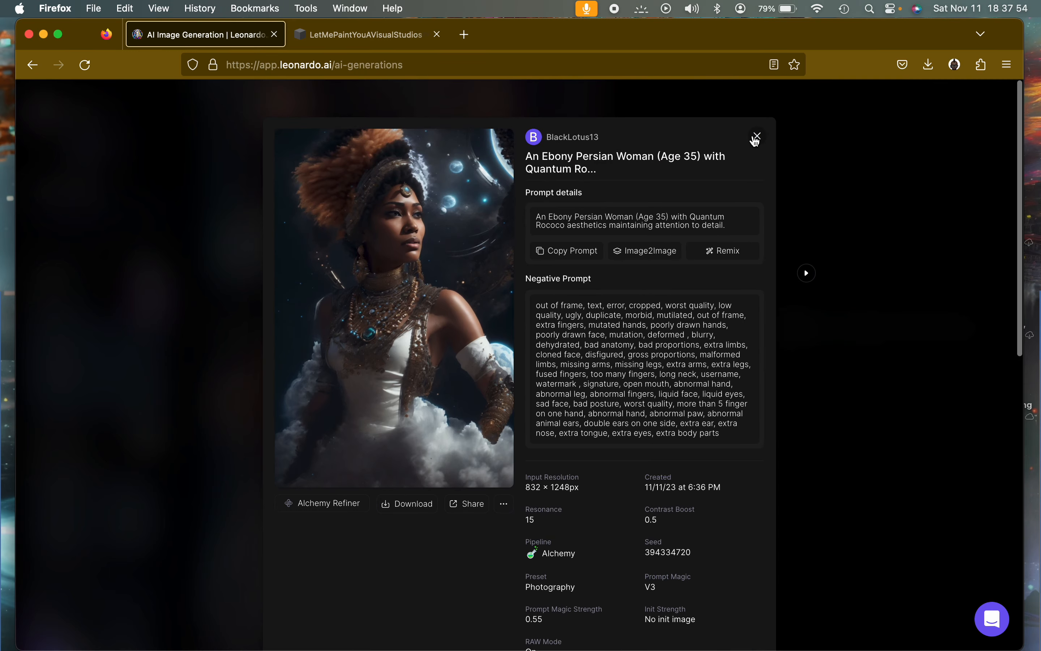
click(756, 137)
Return to the pirate hat image among the older generations and view it at full size.
scroll(762, 309, down, 5)
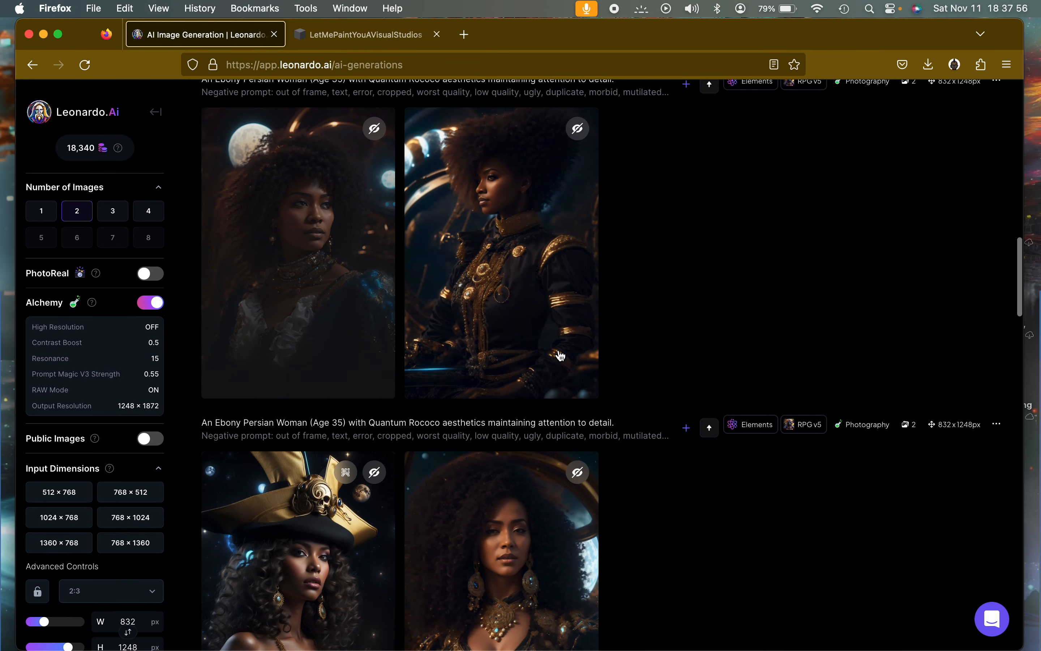
scroll(563, 358, up, 3)
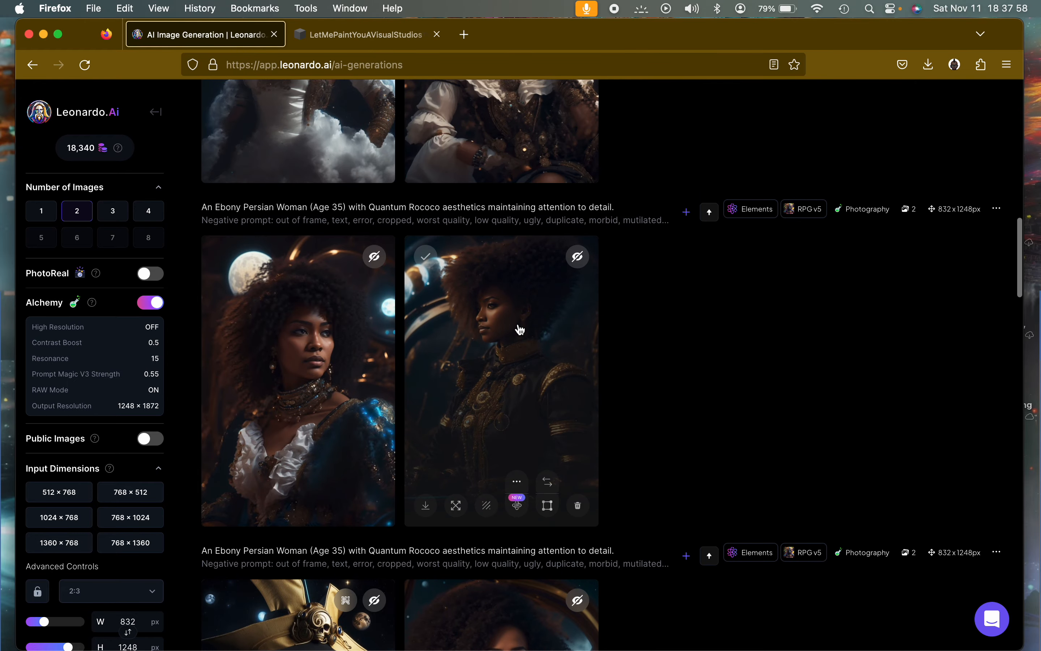
scroll(520, 330, down, 5)
click(332, 453)
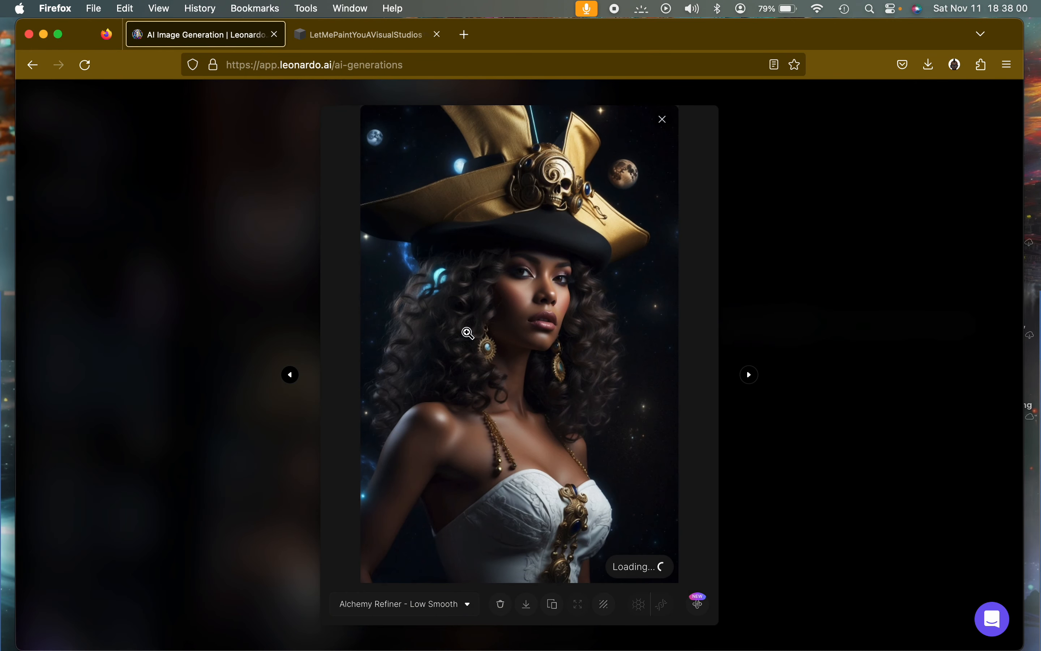
click(503, 331)
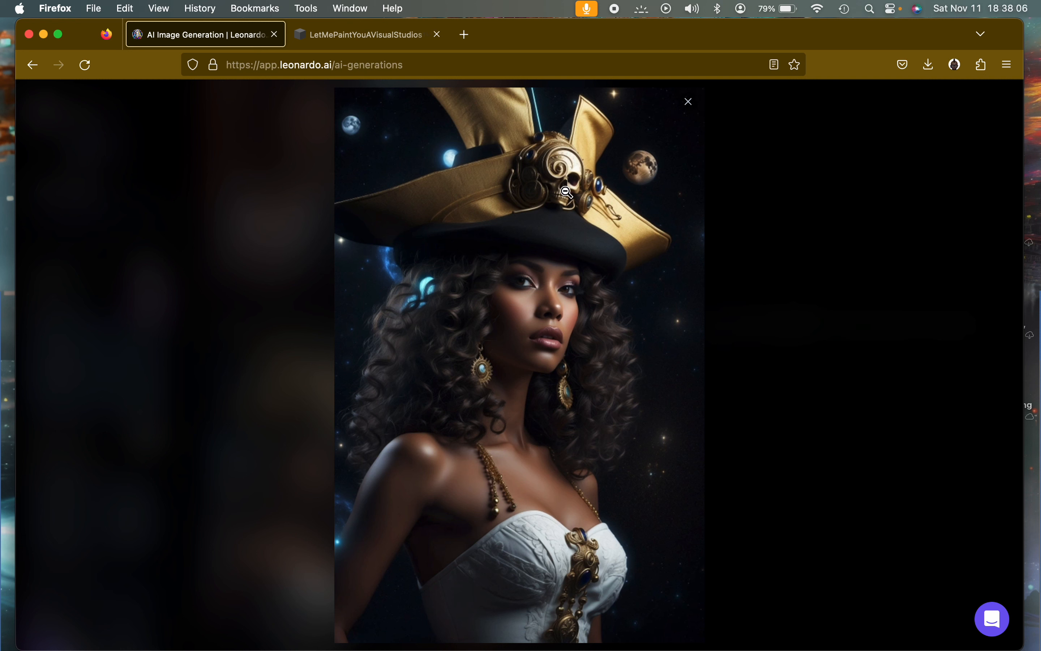
click(688, 102)
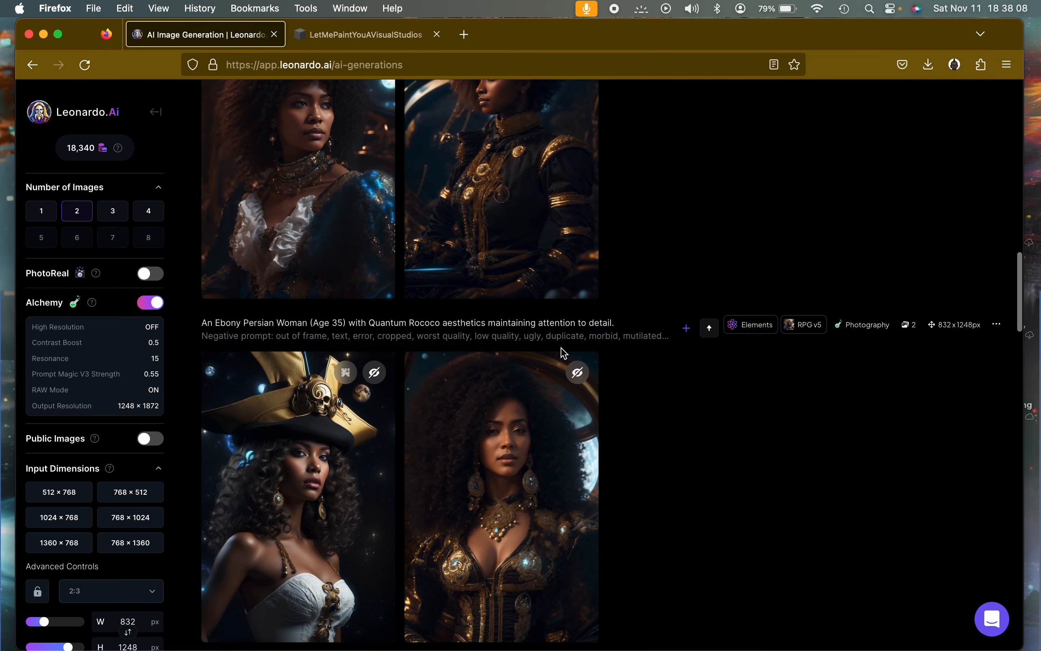
Compare the pirate hat image's Original Image with its Alchemy Refiner - Low Smooth version, then inspect the refined version at full size.
scroll(564, 353, down, 3)
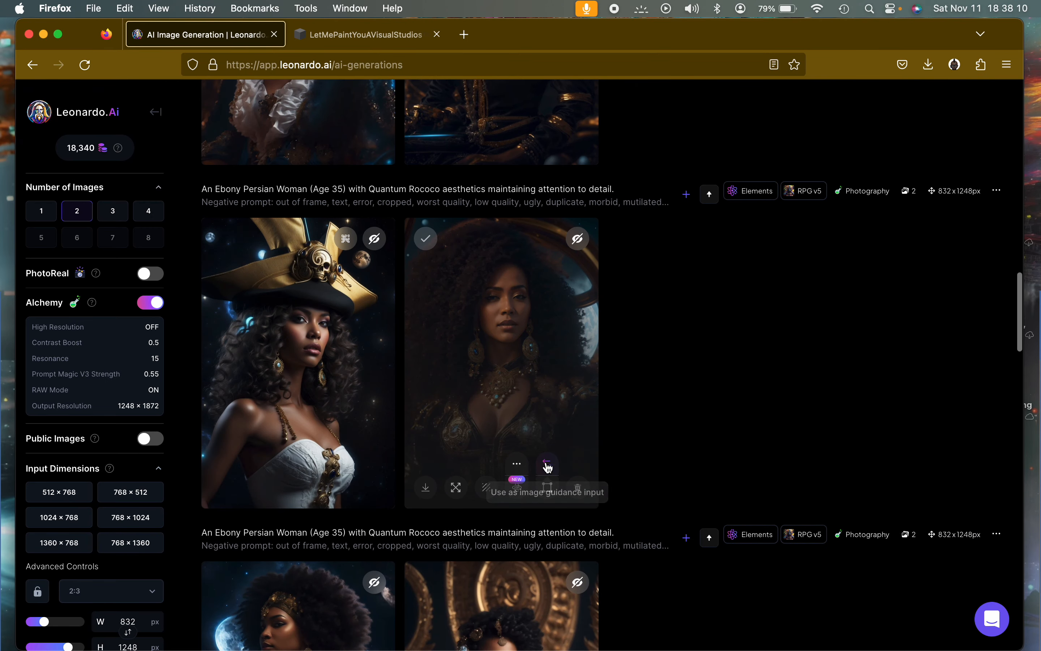
click(260, 418)
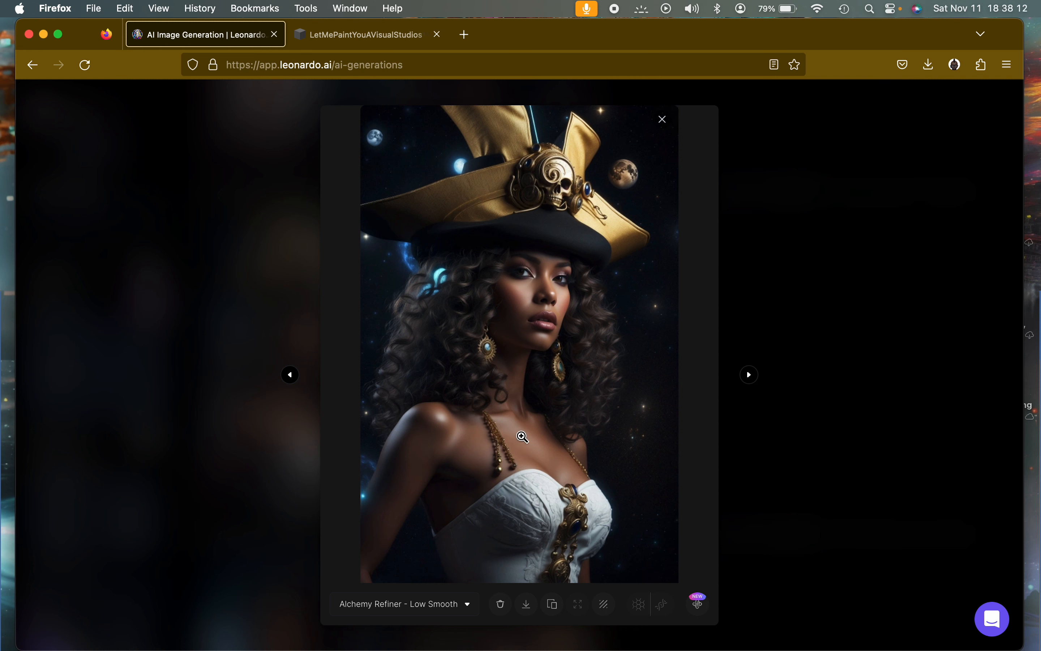
click(524, 375)
click(523, 375)
click(462, 602)
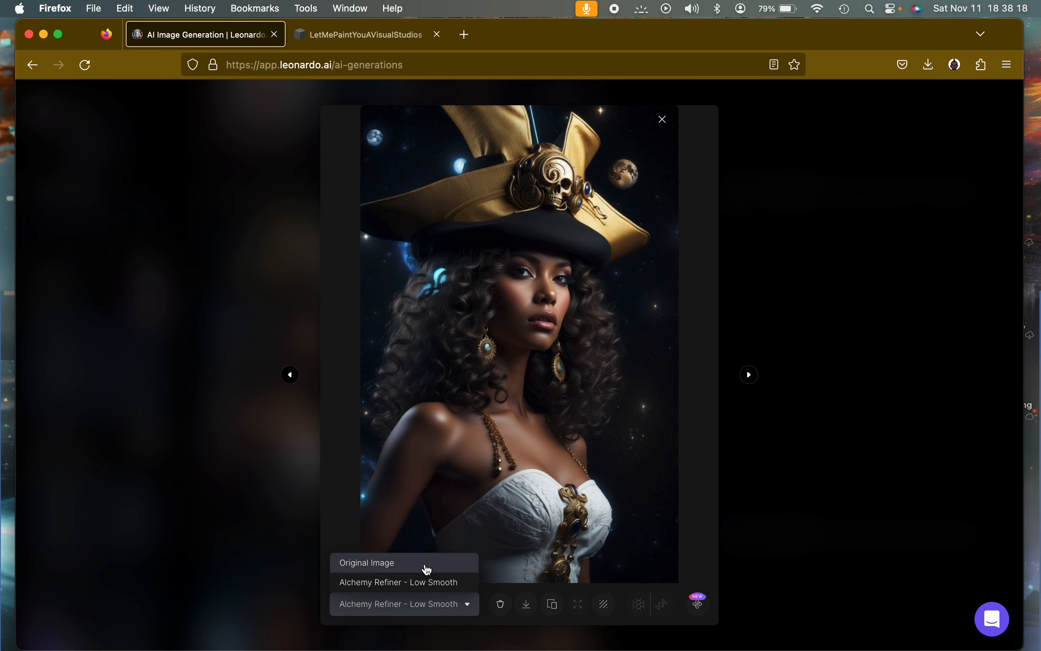
click(425, 562)
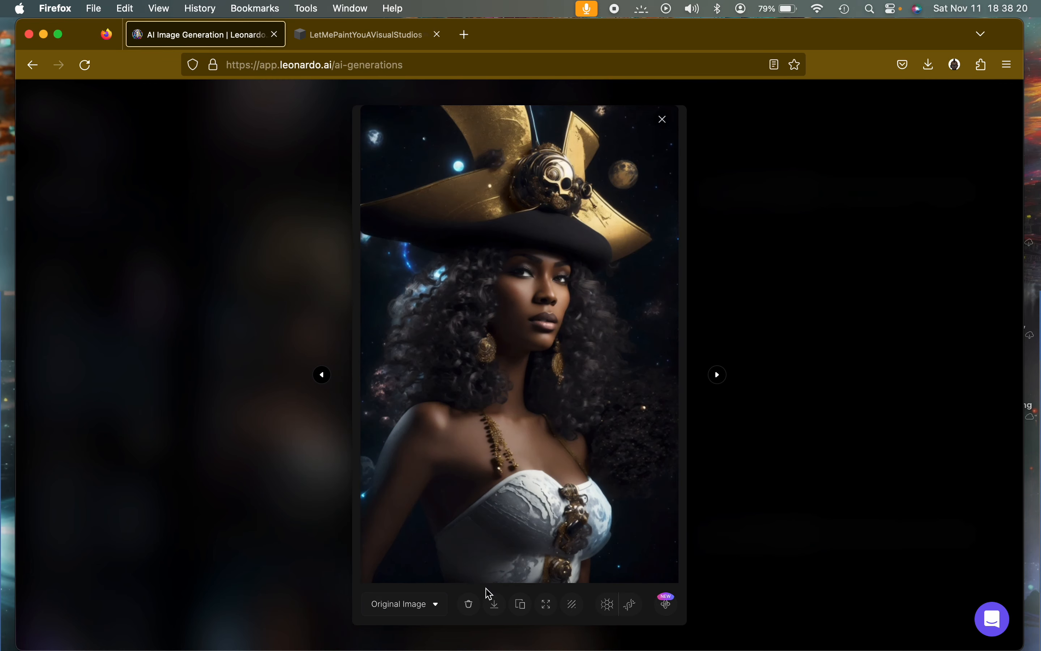
click(436, 604)
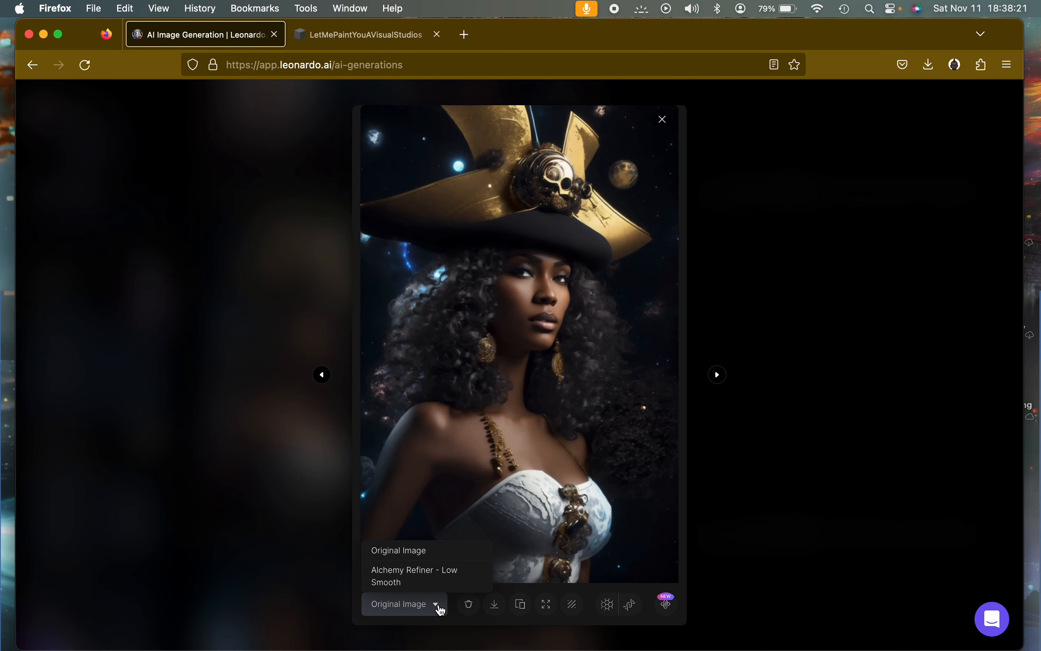
click(432, 583)
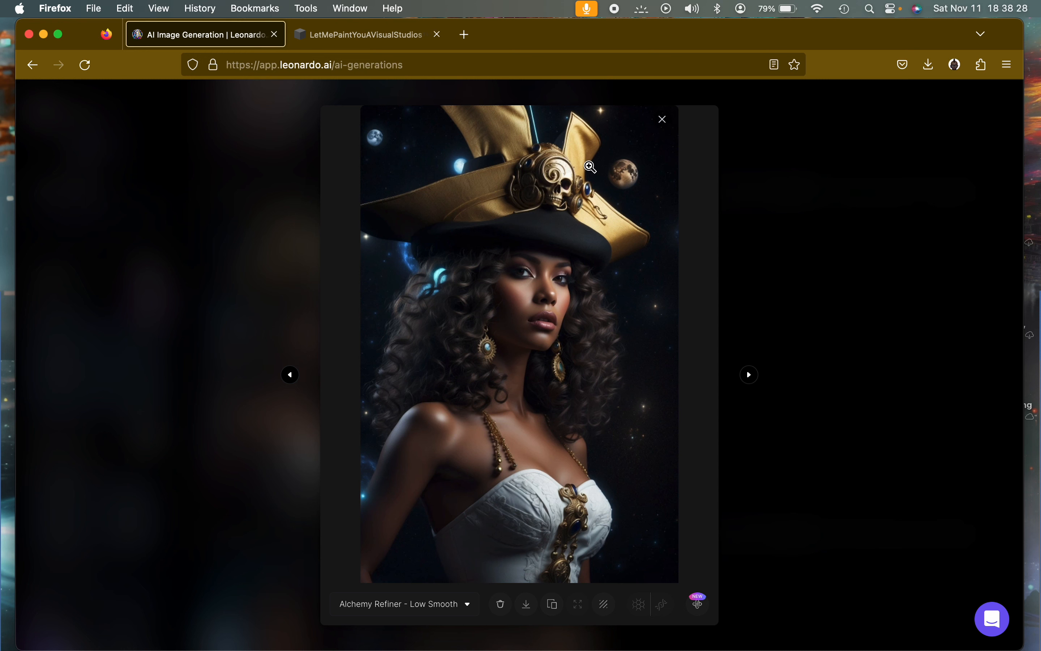
click(564, 192)
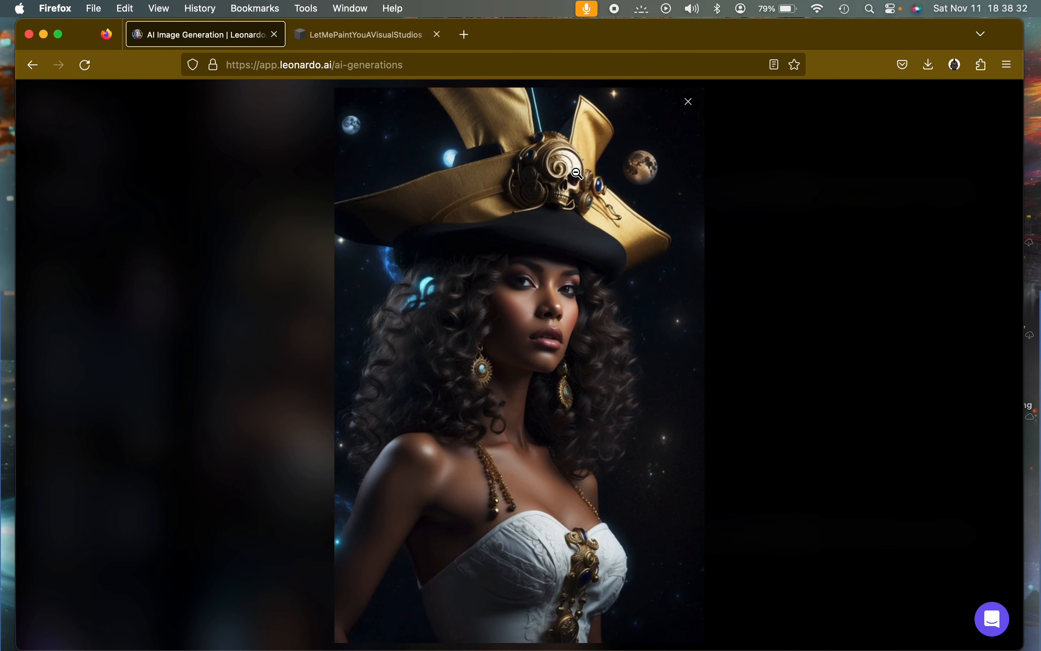
click(688, 102)
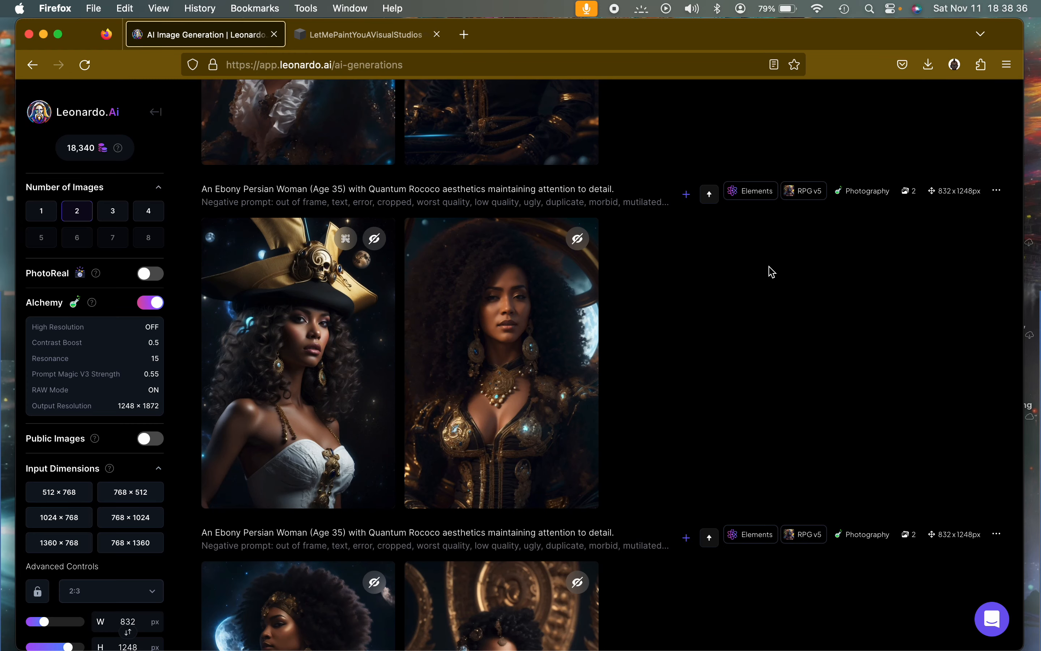
Refine the portrait of the woman in the black and gold corset with Alchemy Refiner at Low strength and Smooth Mode on.
mouse_move(512, 374)
click(517, 487)
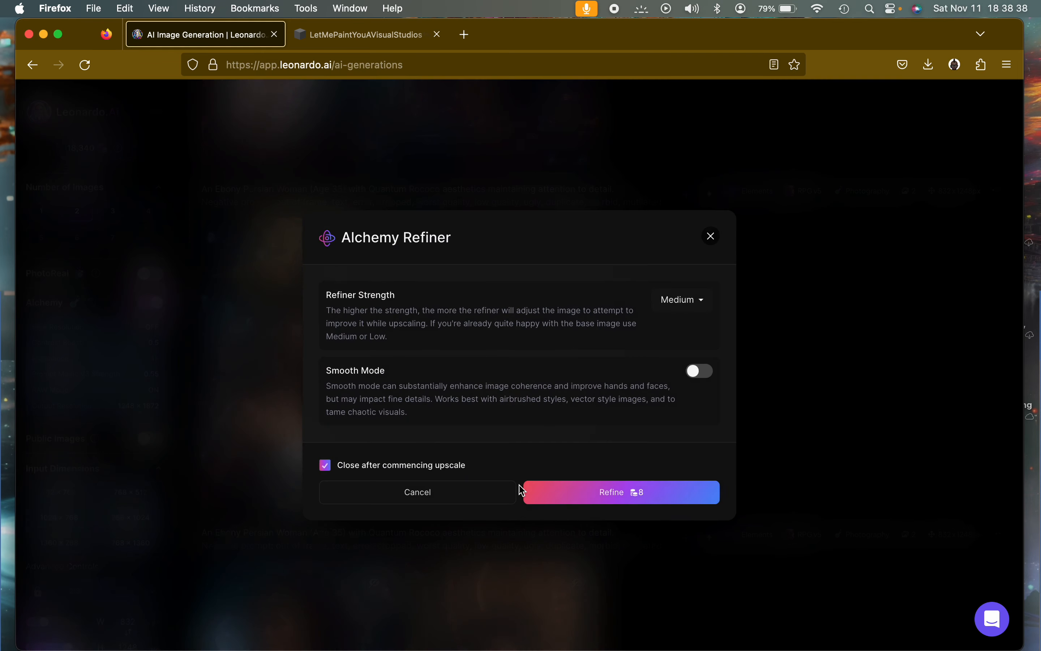
click(700, 307)
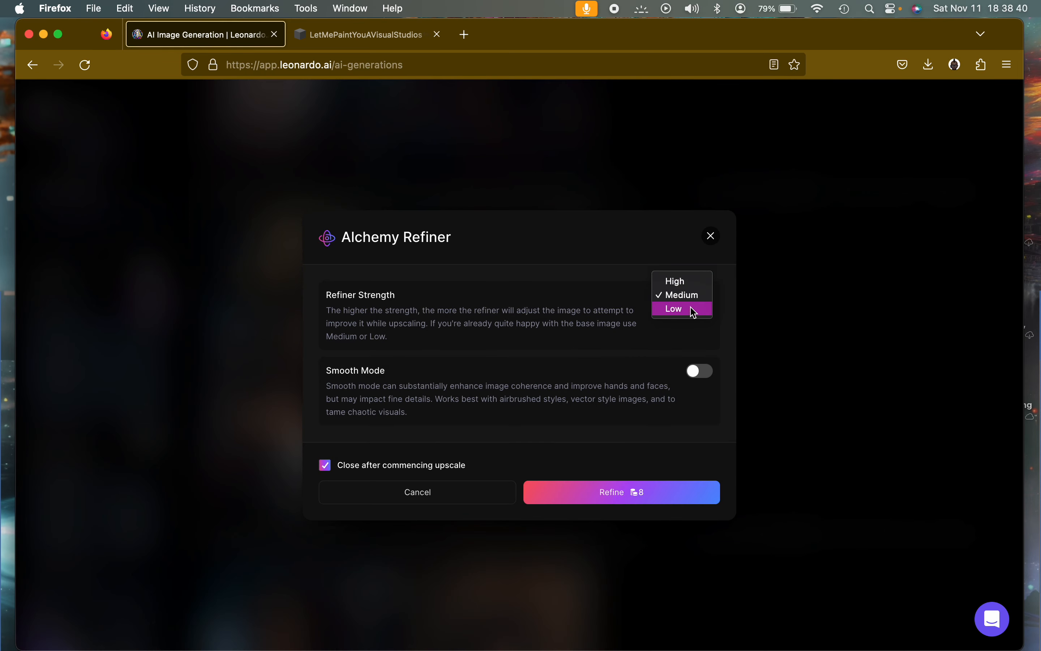
click(691, 308)
click(697, 373)
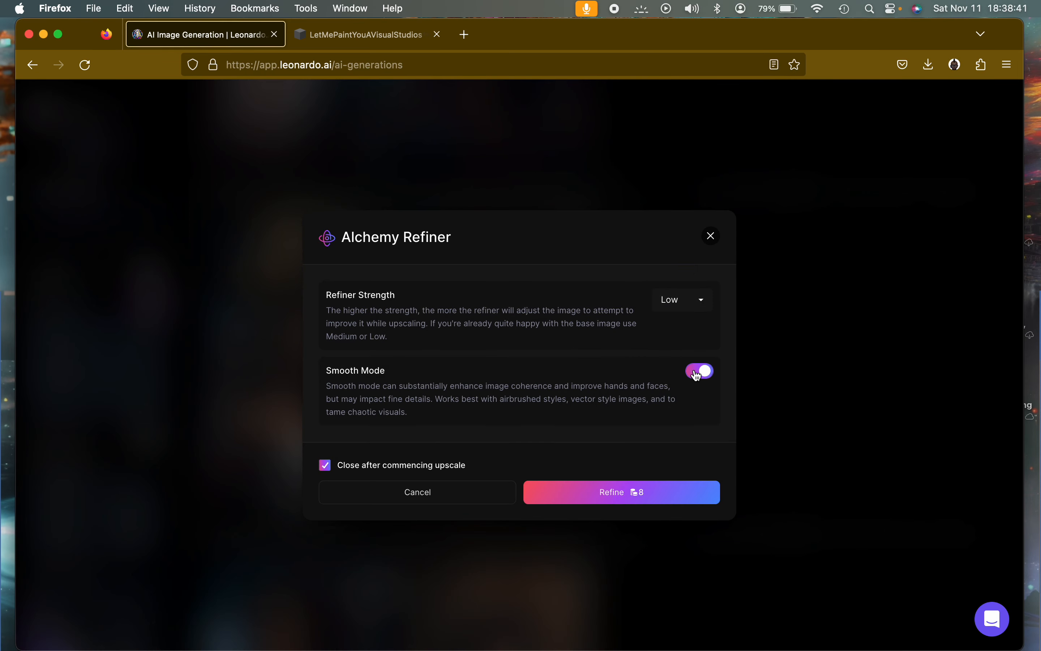
click(676, 496)
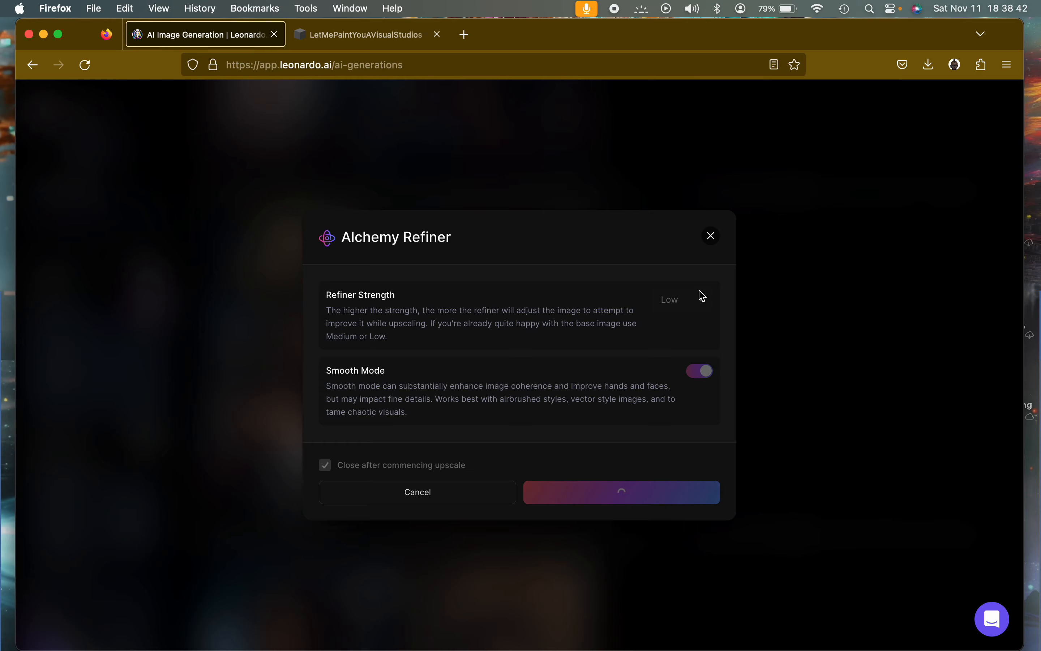
click(710, 238)
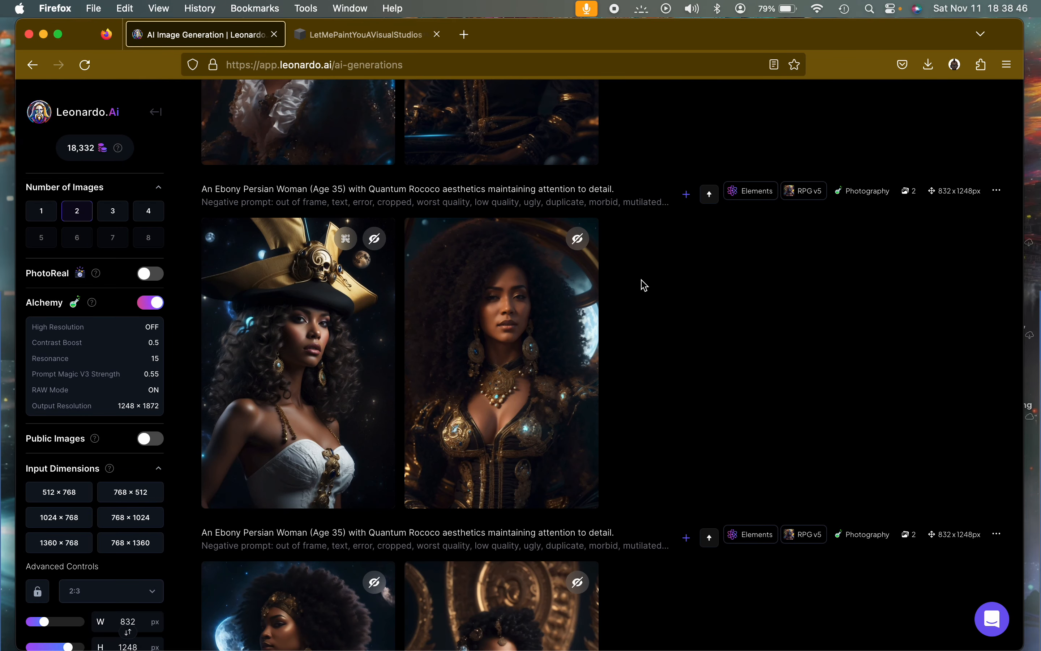
Set the Lunar Punk and Pirate Punk element weights to 1.00 each.
mouse_move(575, 329)
scroll(704, 413, up, 15)
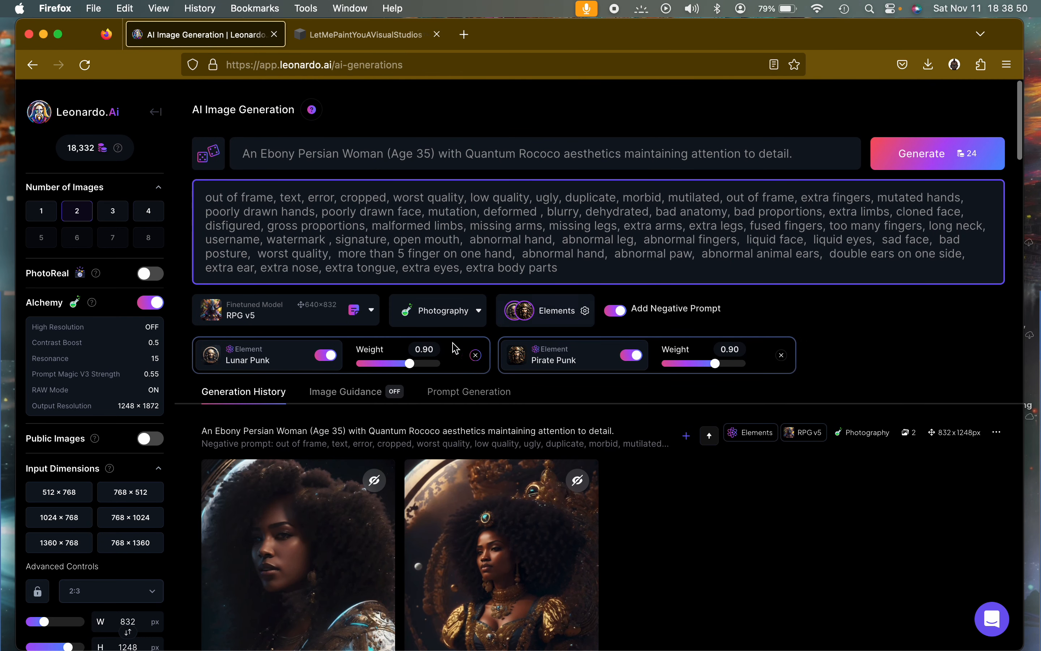
click(411, 364)
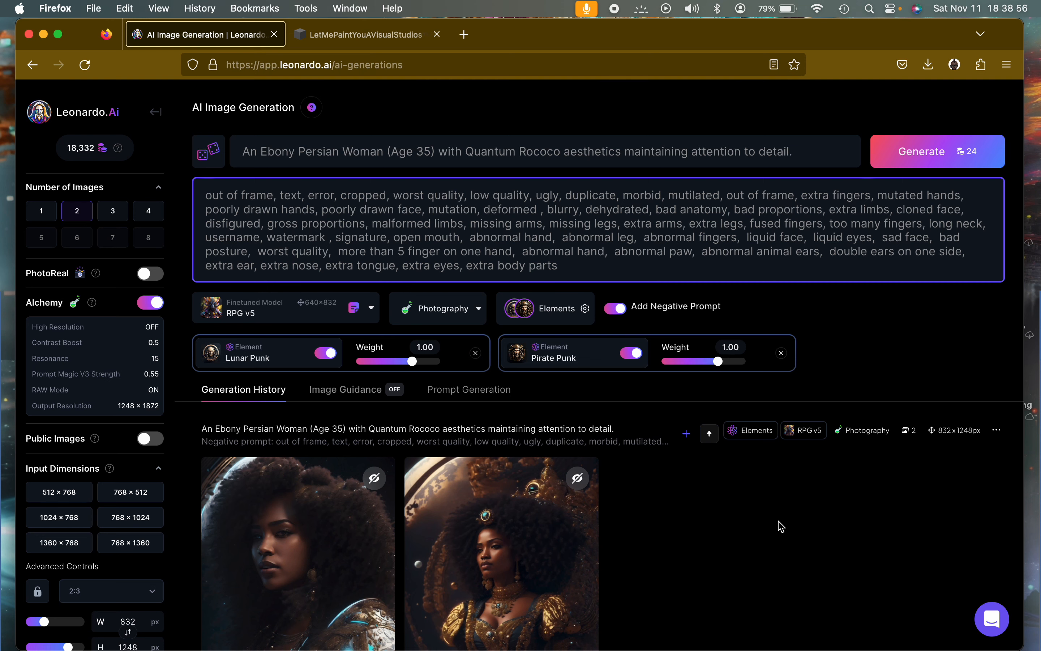
Return to the refined portrait of the woman in the black and gold corset and switch it to its Original Image version.
scroll(778, 513, down, 15)
scroll(780, 526, down, 5)
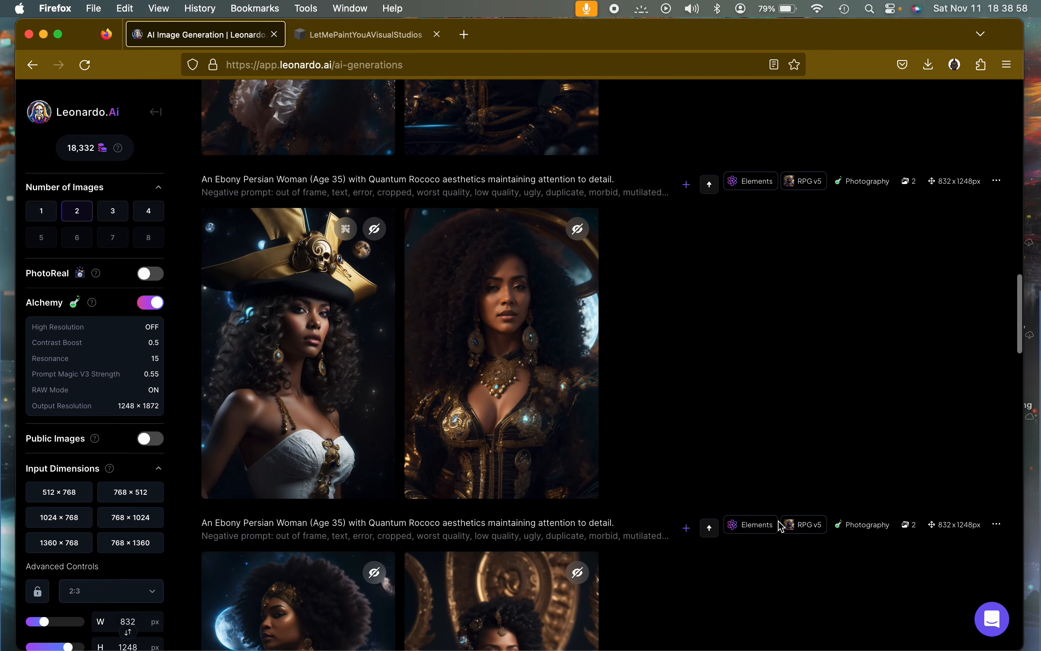
click(550, 379)
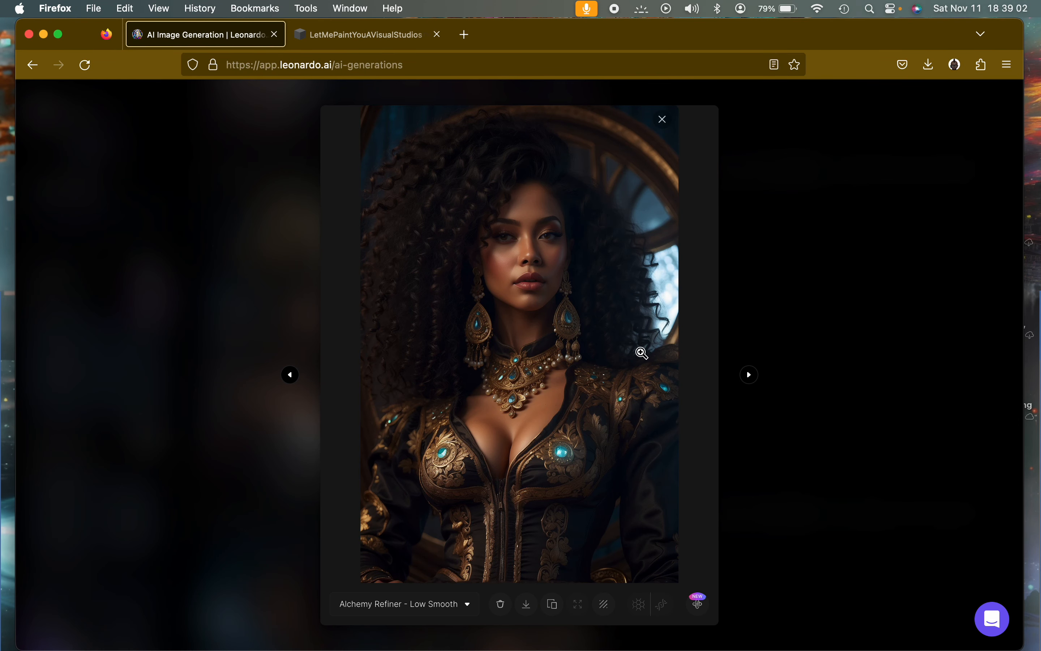
click(458, 608)
click(443, 567)
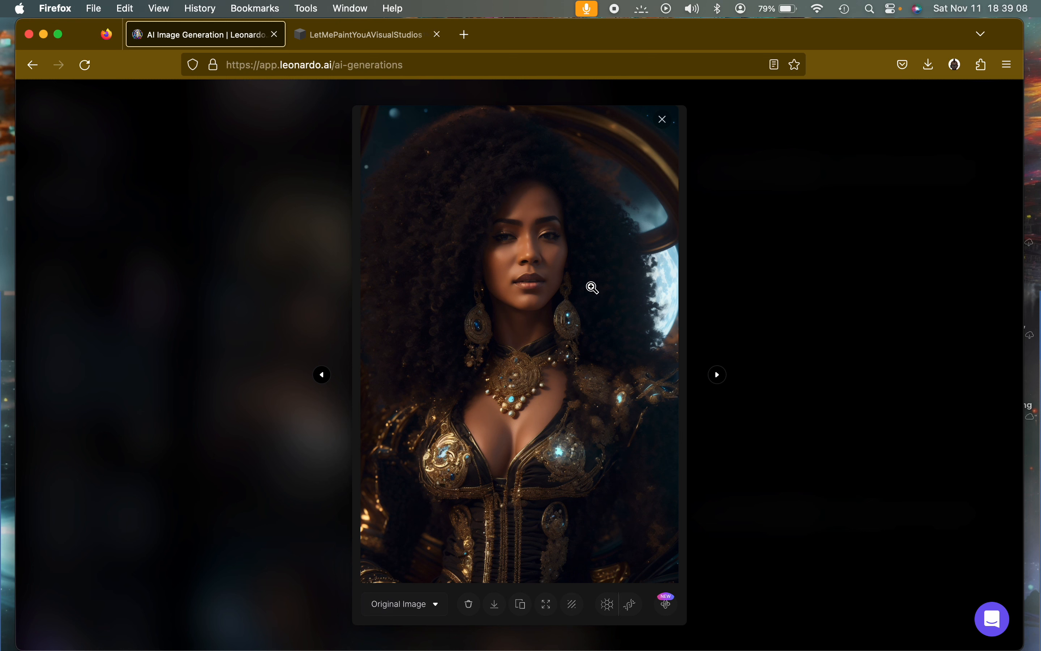
Inspect the corset portrait's Original Image at full size, from the hair and jewellery down to the corset.
click(559, 402)
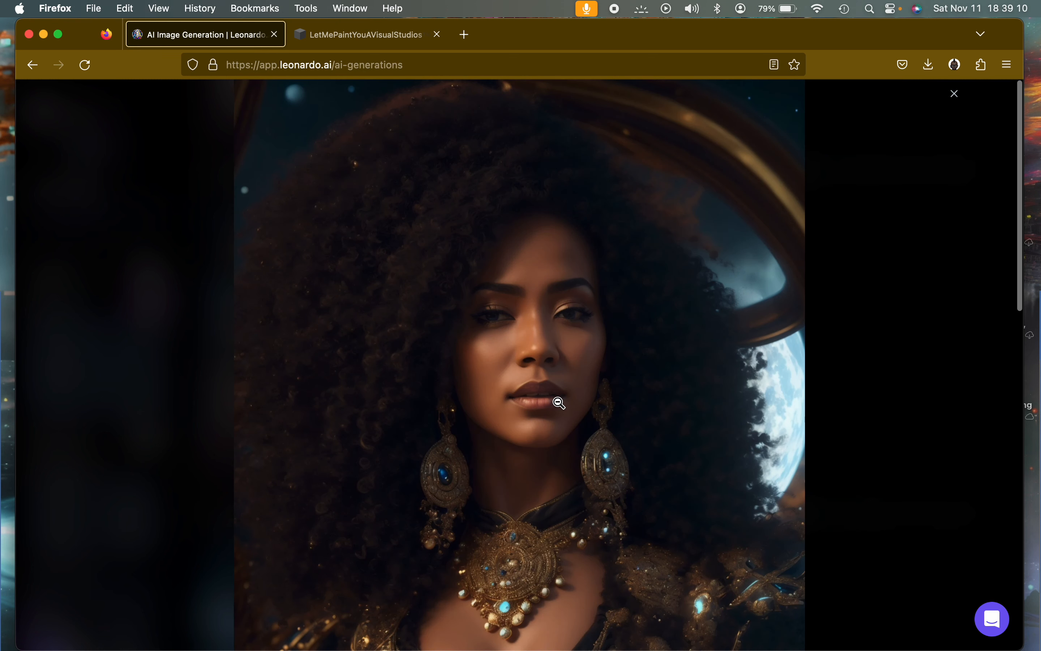
scroll(479, 499, down, 1)
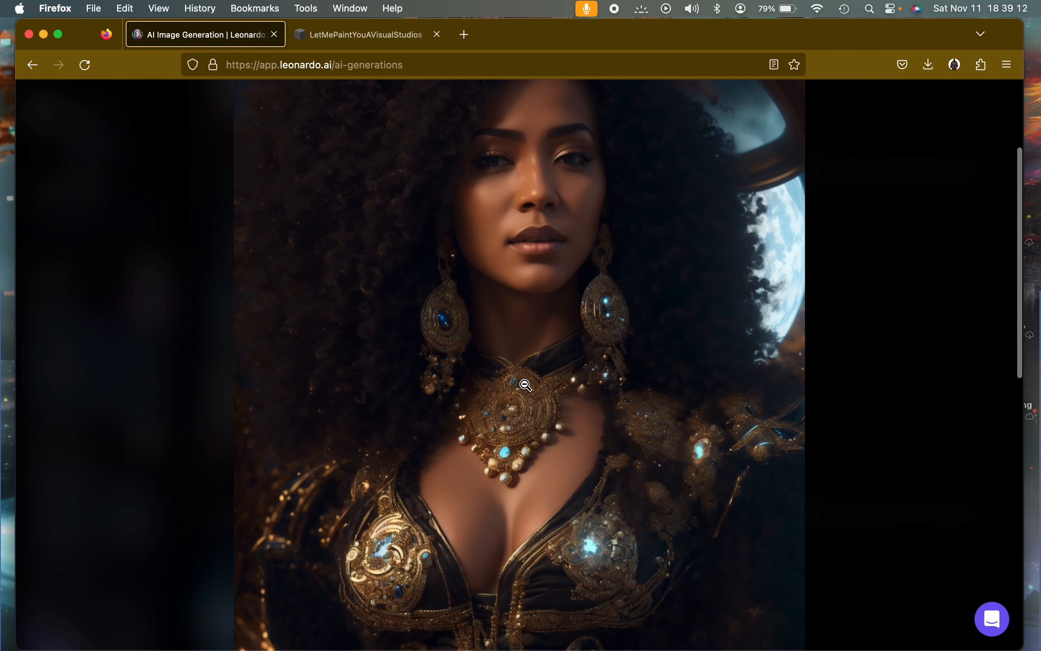
scroll(535, 443, down, 10)
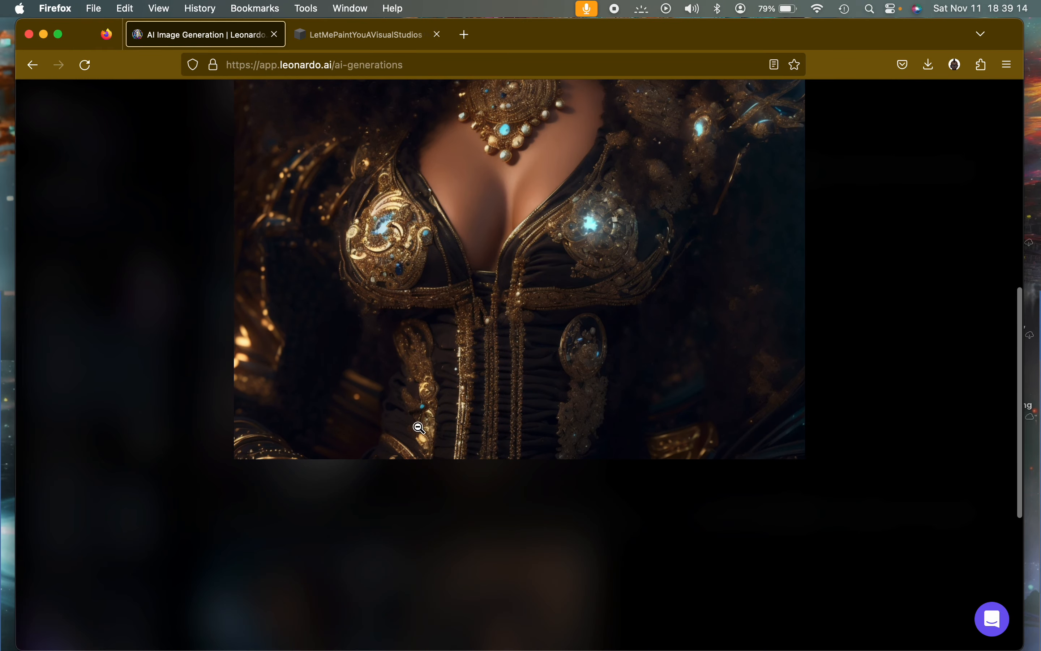
scroll(439, 414, up, 3)
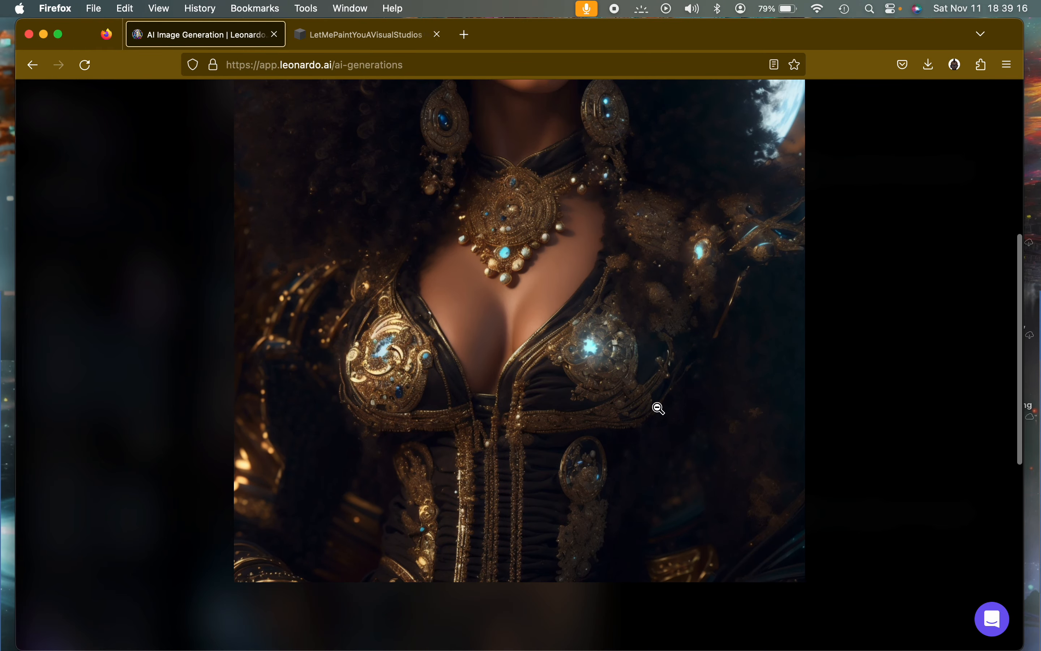
scroll(658, 408, up, 10)
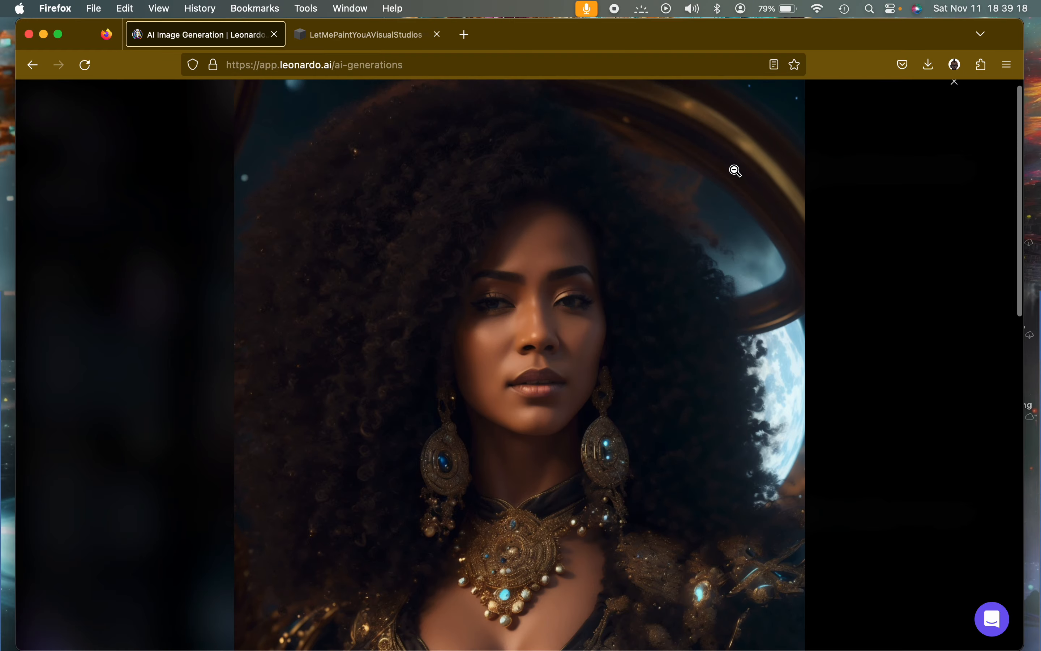
click(953, 95)
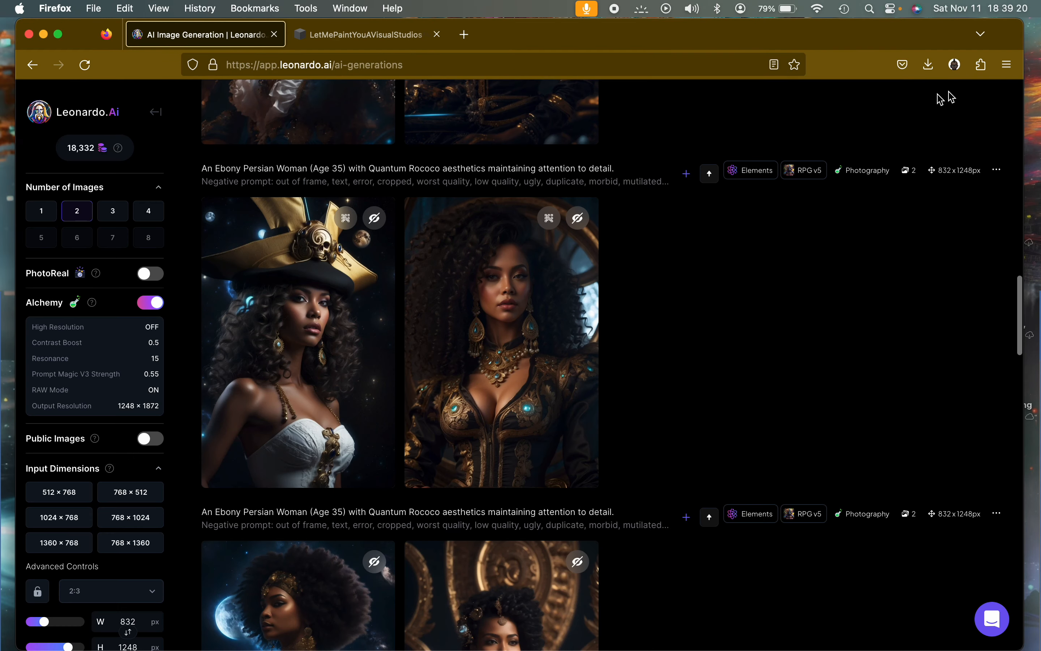
View the corset portrait's Alchemy Refiner version enlarged and return to the generation history.
click(527, 351)
click(540, 262)
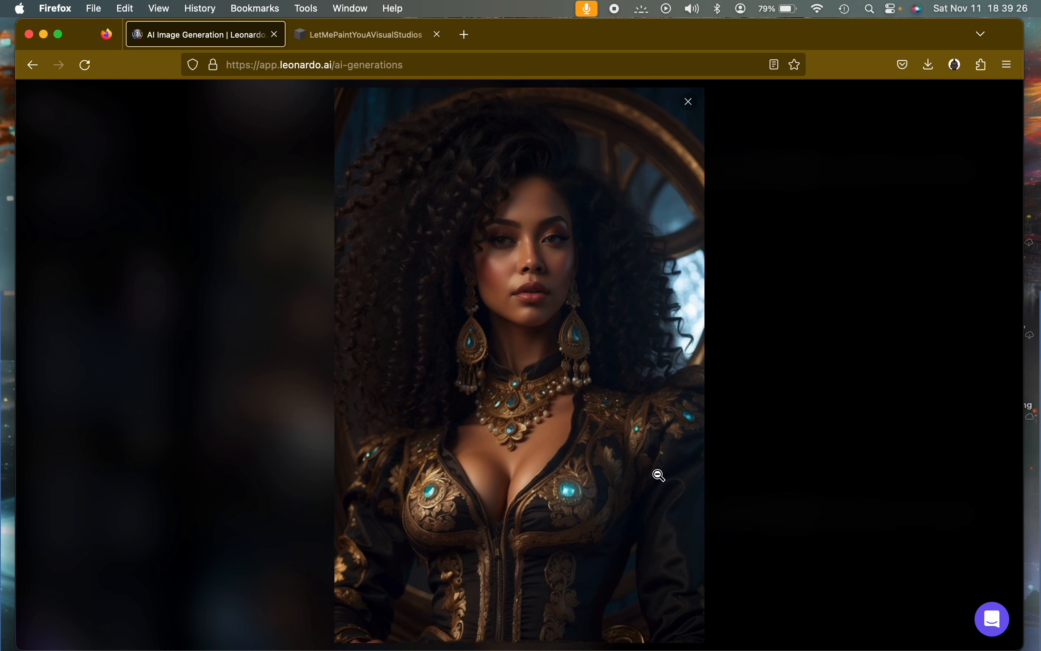
click(688, 102)
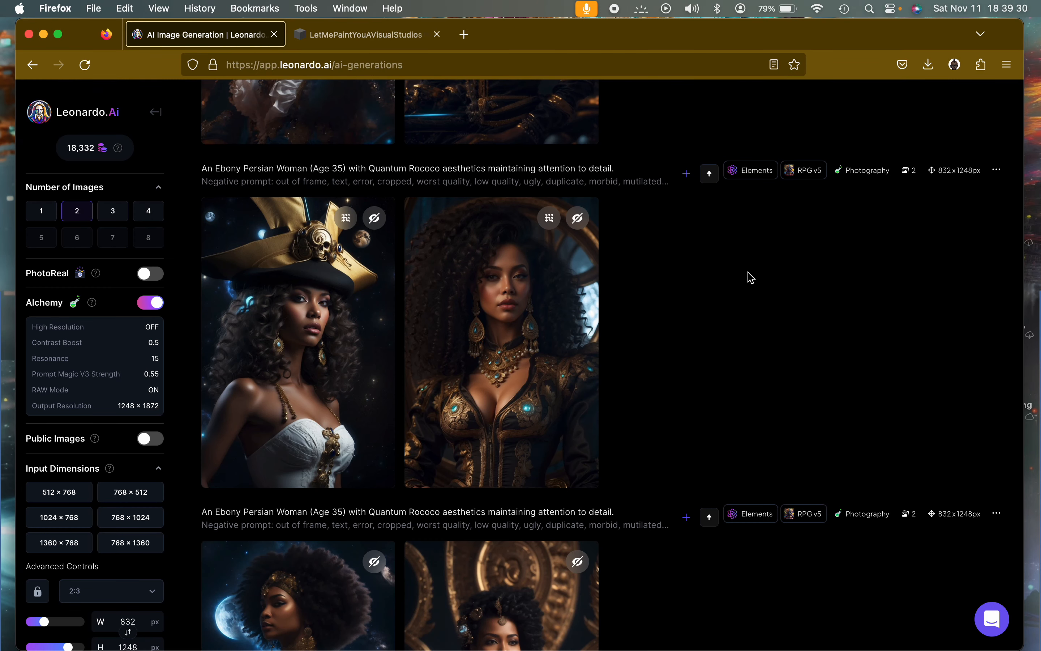
Make the generation with the pirate hat image and the next older generation below it public.
click(996, 169)
click(882, 333)
scroll(921, 379, down, 4)
click(996, 333)
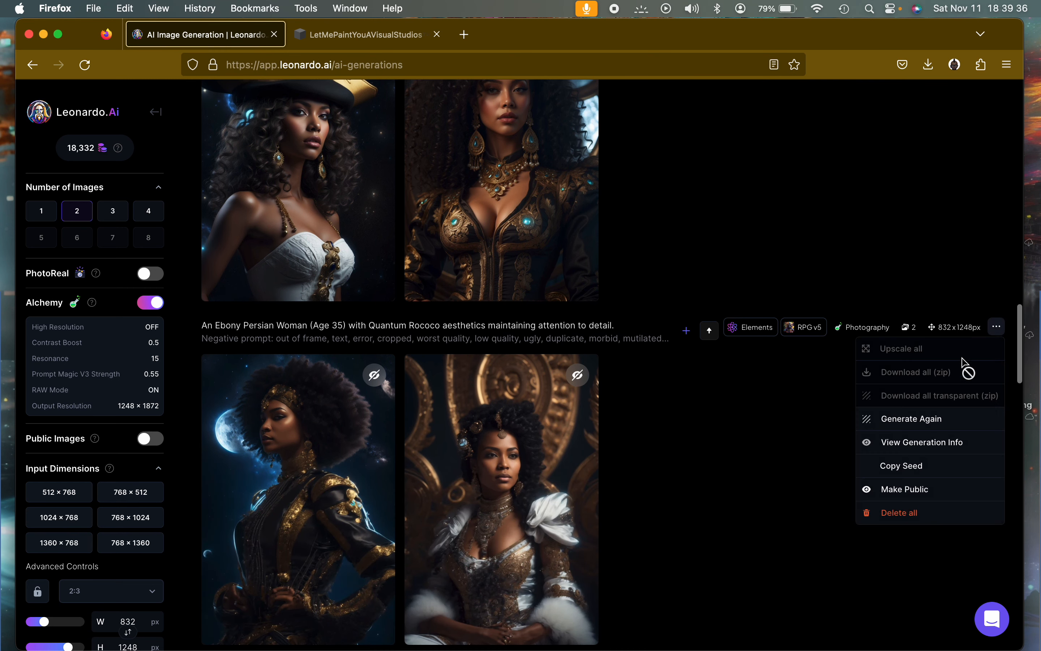
click(878, 421)
Make public the generation with the throne and full-moon portraits and the one with the crescent-moon and turban portraits.
scroll(882, 493, down, 3)
scroll(882, 493, down, 3)
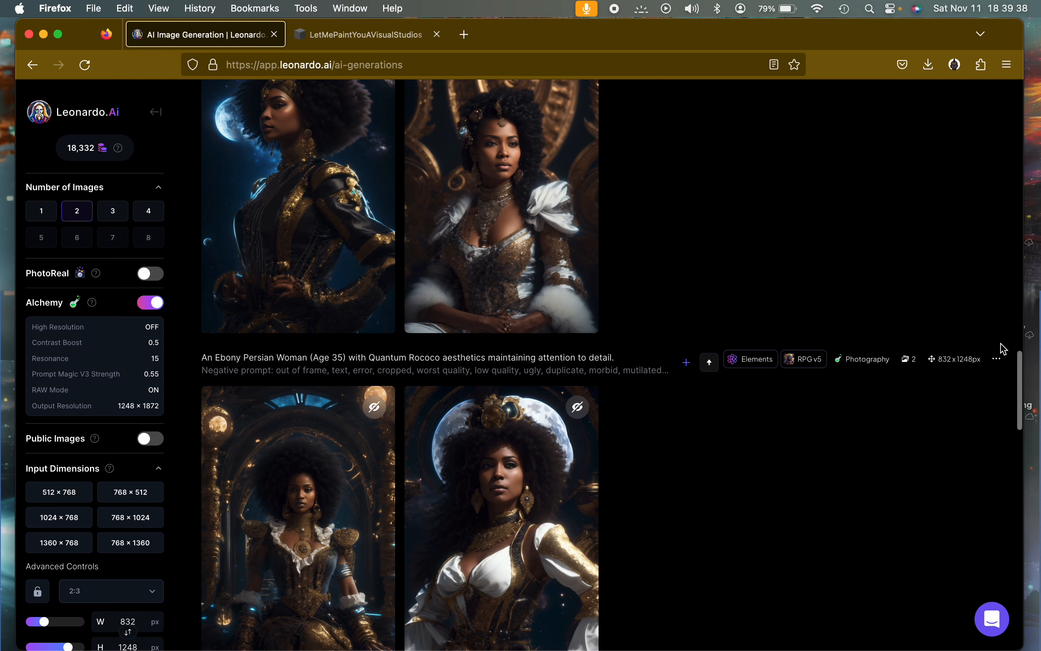
click(996, 359)
click(905, 521)
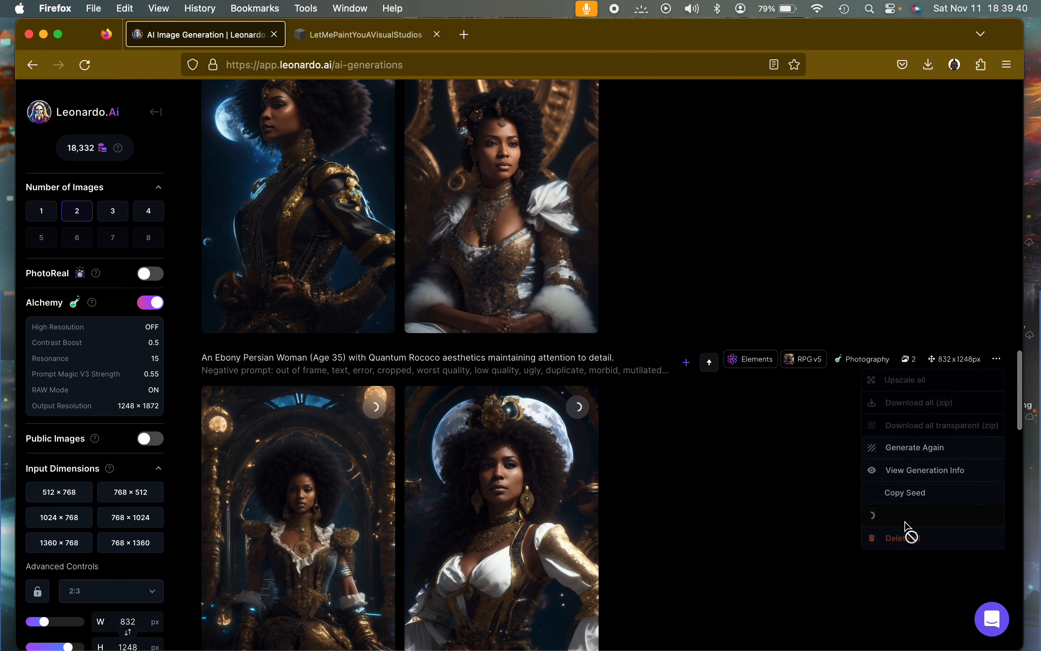
scroll(832, 488, down, 3)
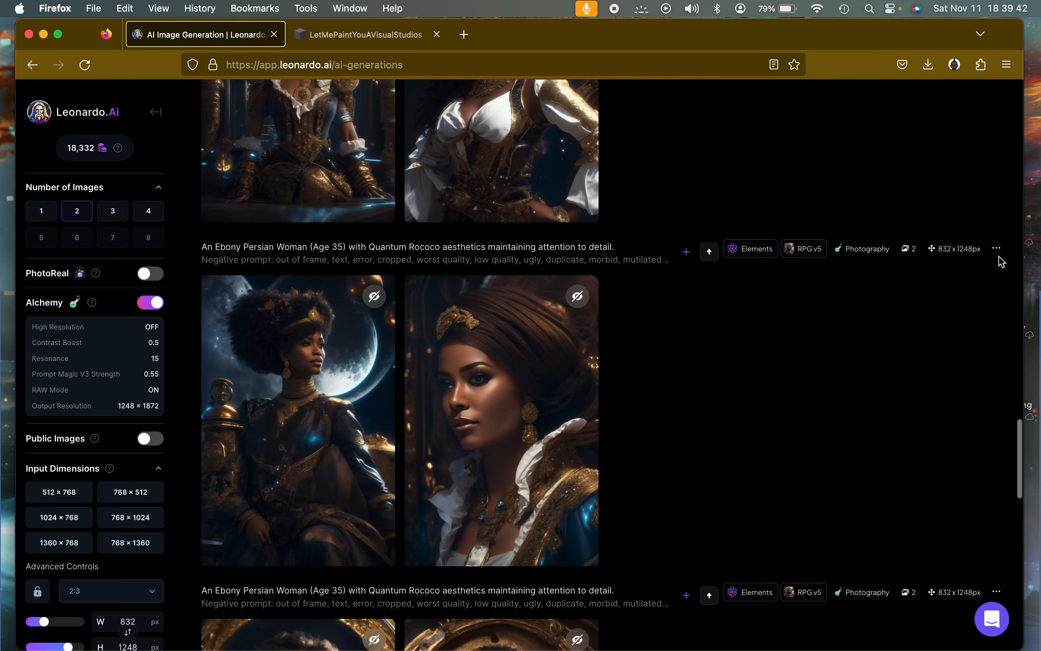
click(996, 248)
click(902, 413)
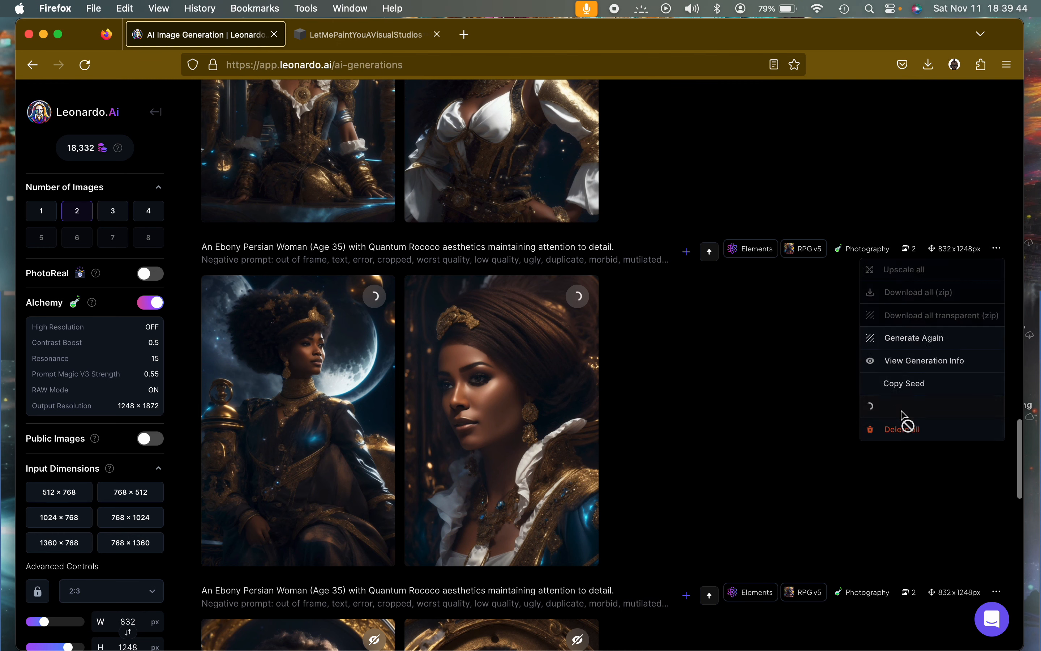
Make public the generation with the silver jacket and cloud dress portraits and the next older one with the gold pirate headpiece.
scroll(757, 421, down, 8)
scroll(809, 315, up, 1)
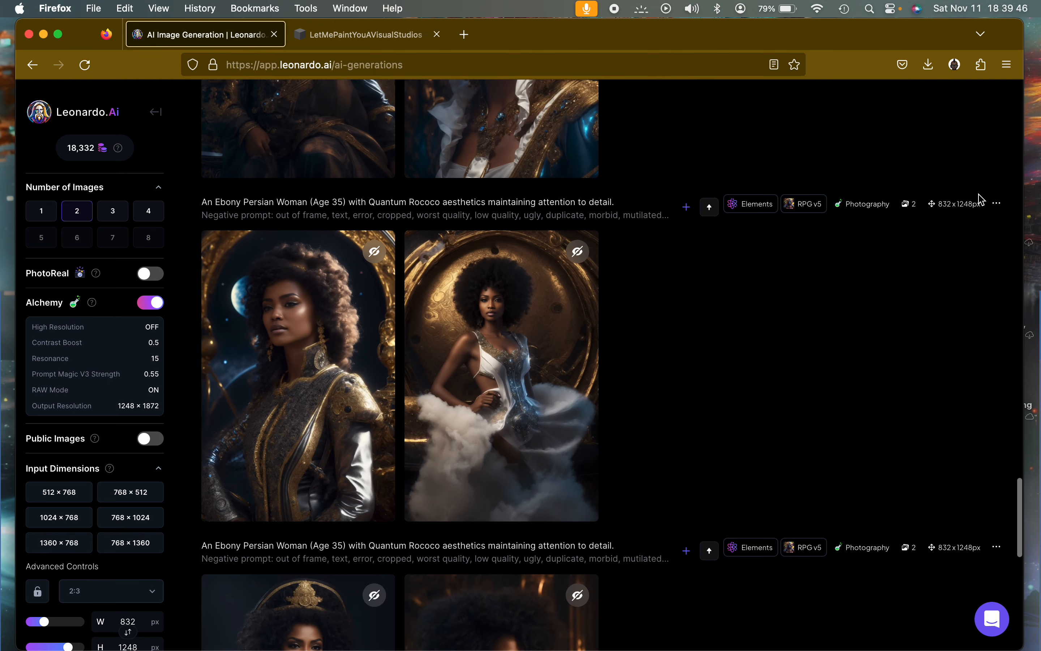
click(995, 203)
click(901, 367)
scroll(829, 388, down, 6)
click(996, 281)
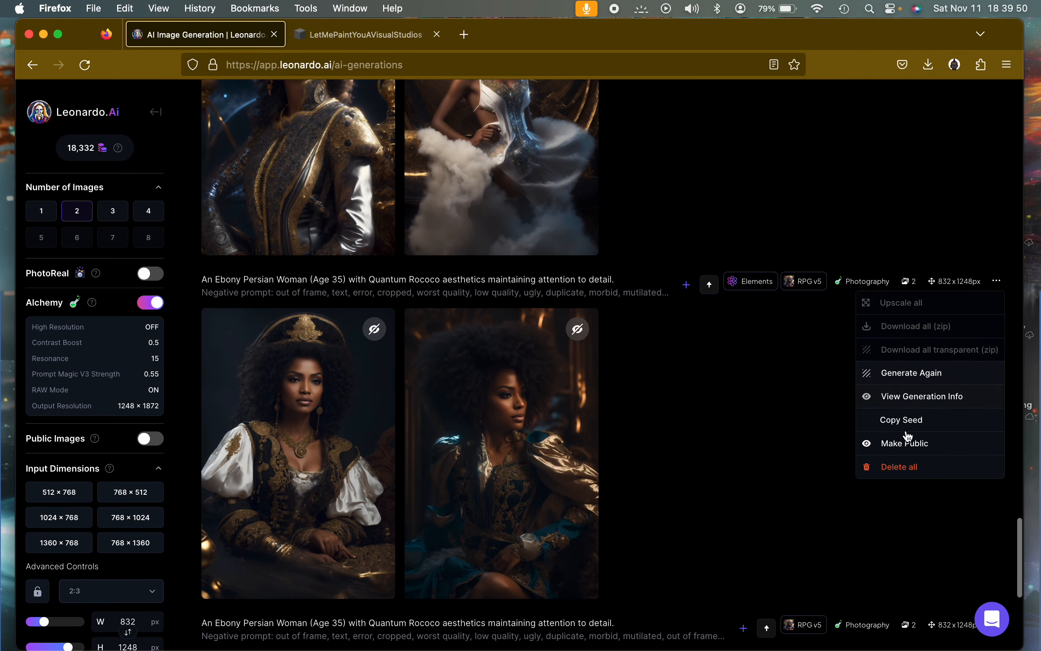
click(899, 453)
Make the oldest listed generation, created with RPG v5 and no Elements, public.
scroll(899, 461, down, 5)
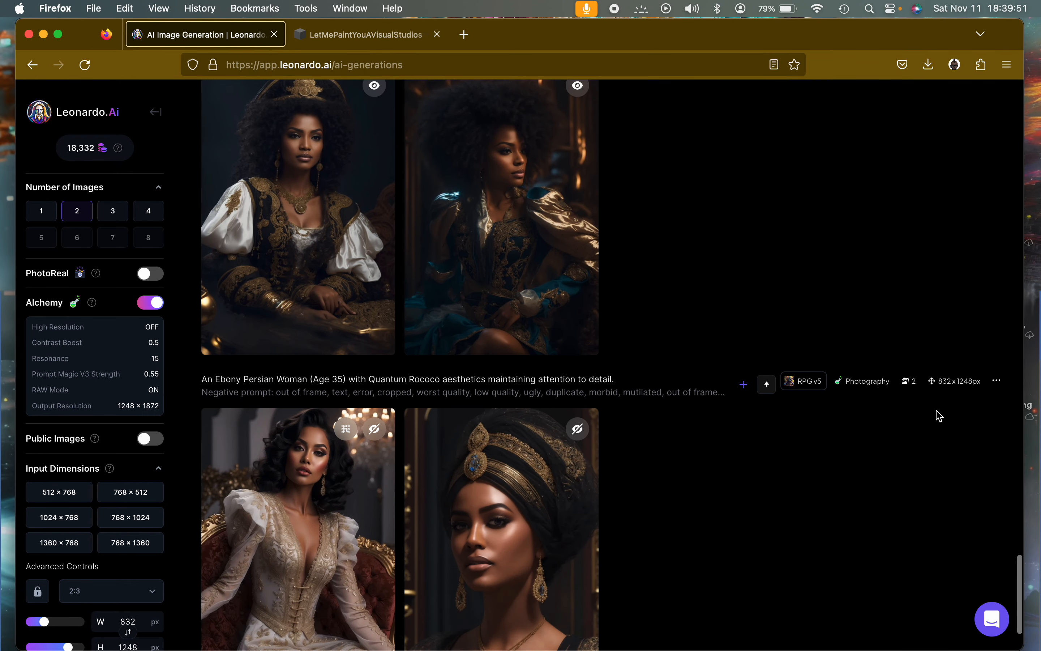
click(995, 382)
click(884, 544)
Make the three newest generations at the start of the generation history public.
scroll(884, 551, down, 3)
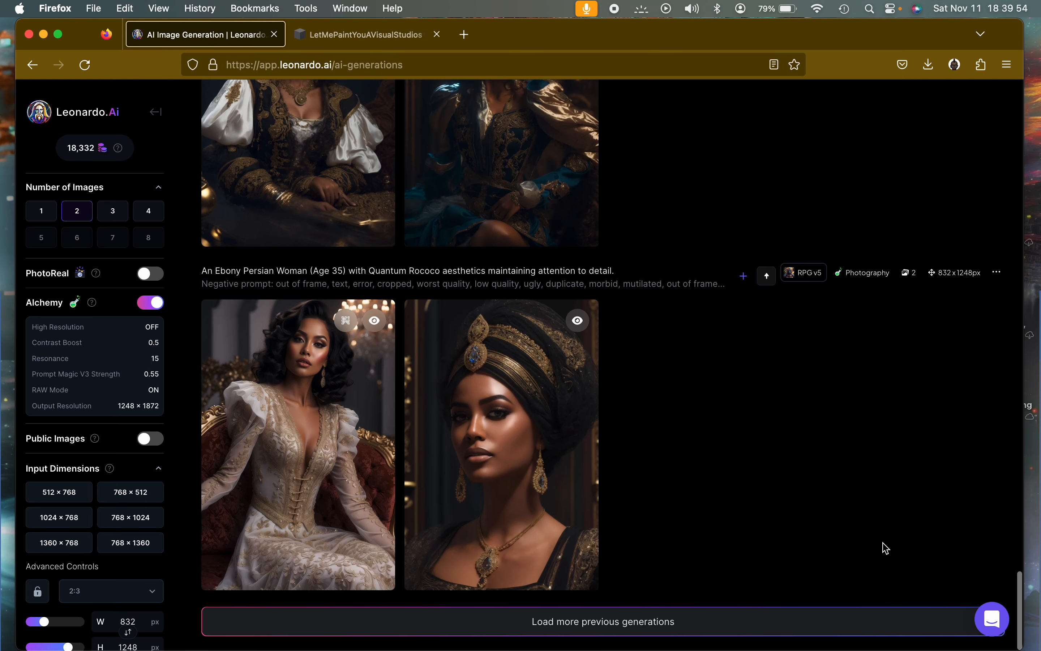
scroll(885, 547, down, 10)
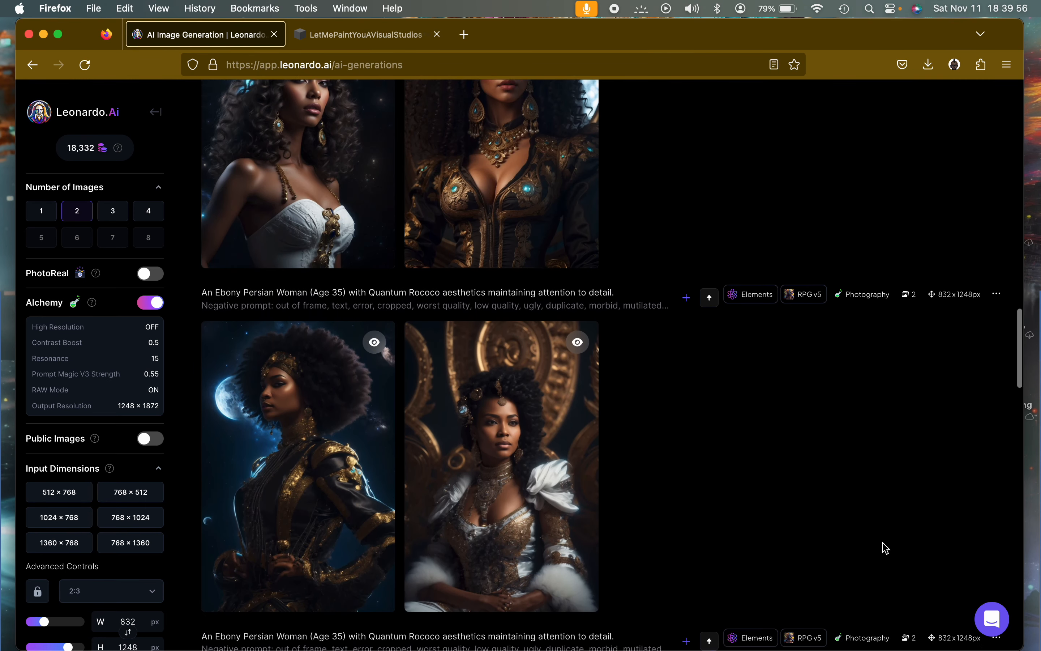
scroll(884, 547, down, 10)
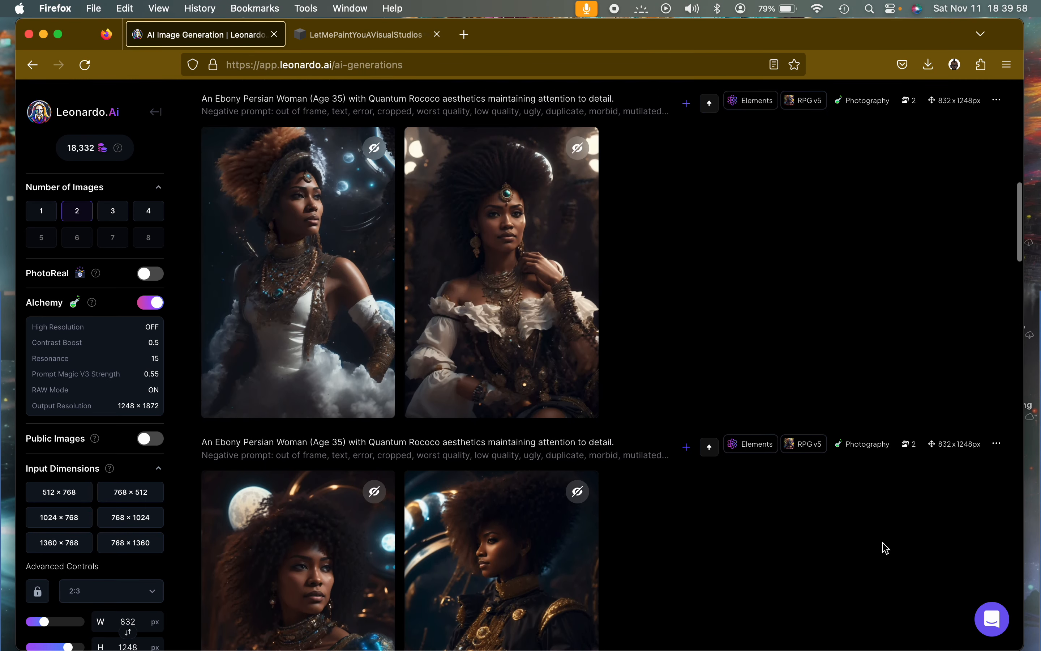
click(996, 490)
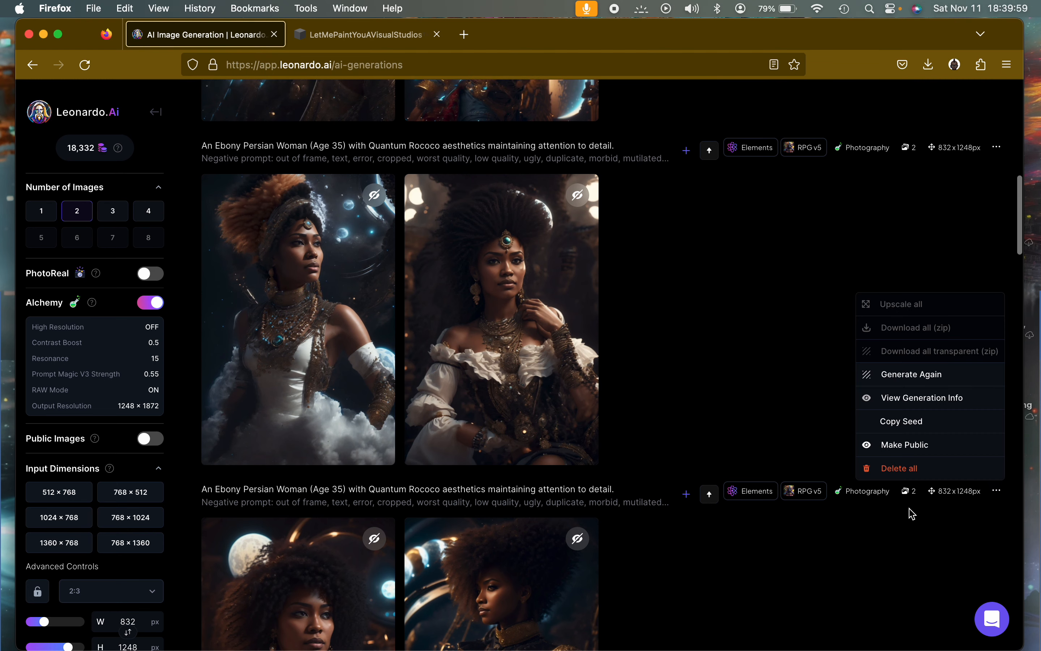
click(902, 443)
scroll(920, 274, up, 5)
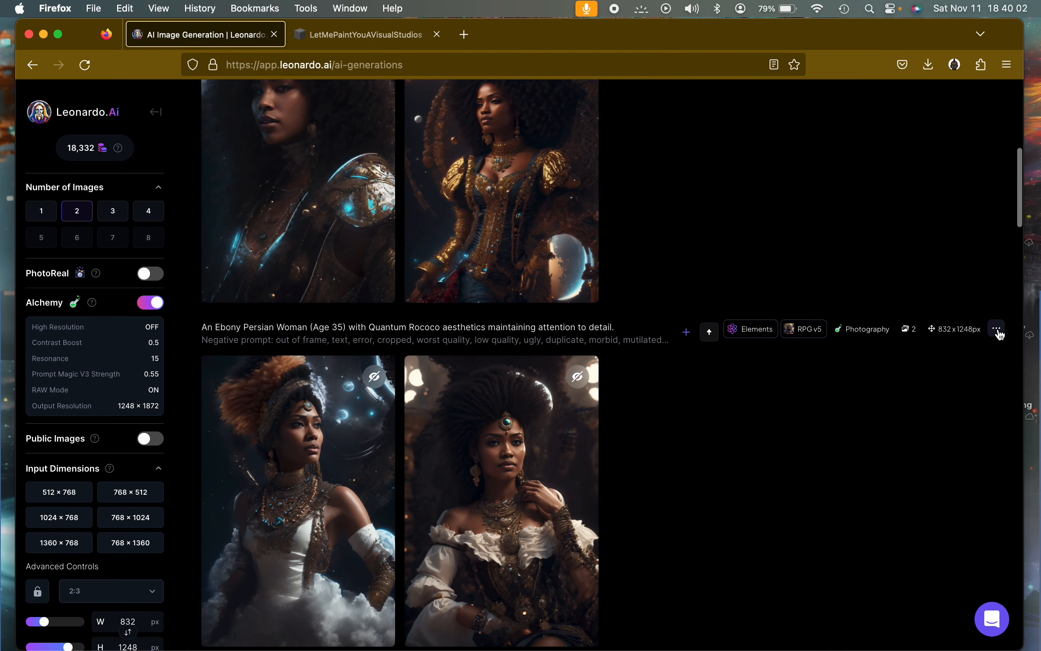
click(997, 330)
click(896, 490)
scroll(897, 228, up, 10)
click(995, 335)
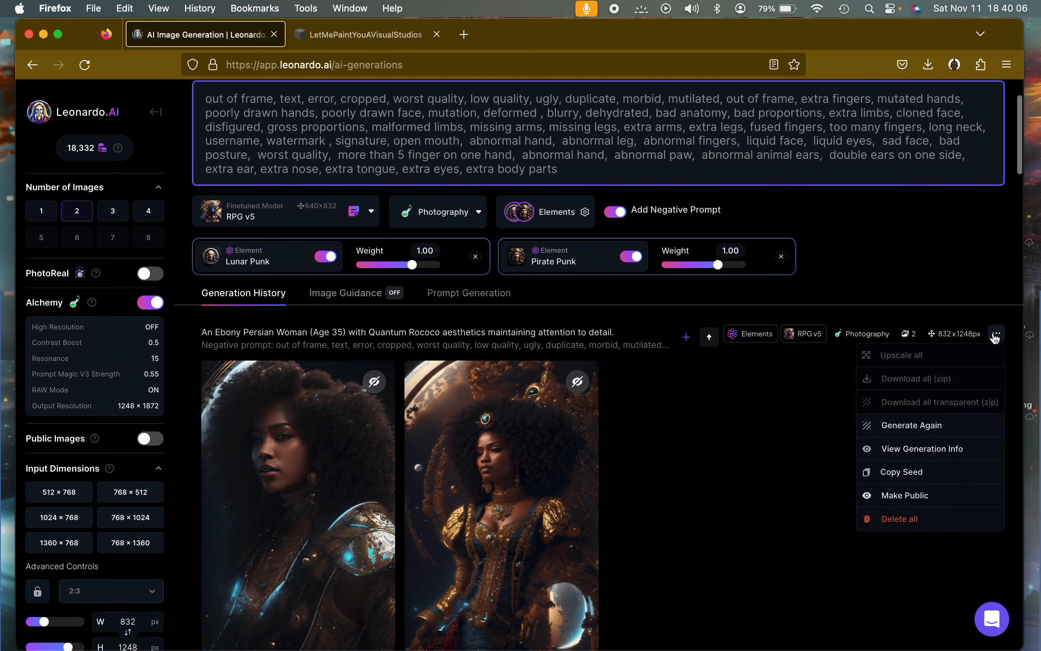
click(904, 495)
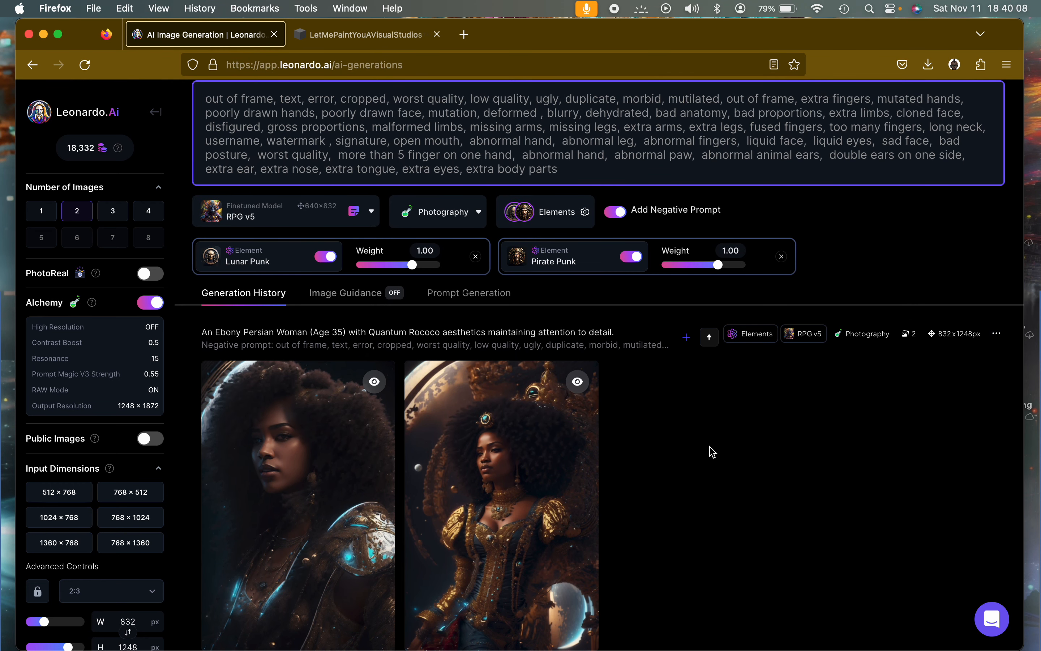
Generate image pairs with the Lunar Punk and Pirate Punk weights both at 1.00 and then both at 1.10.
scroll(710, 451, up, 3)
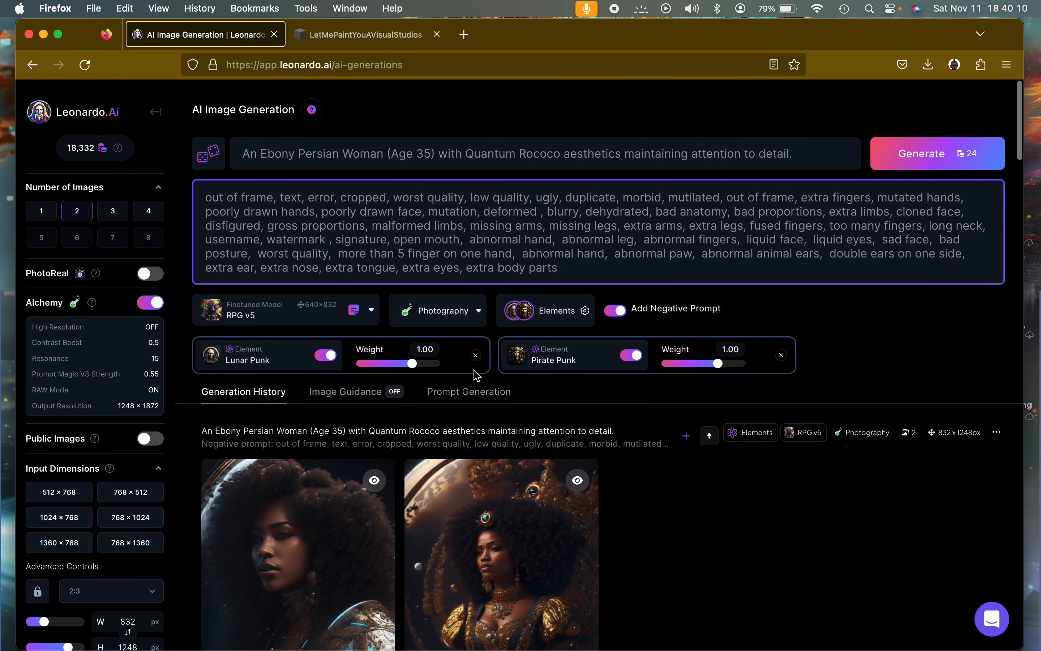
click(962, 149)
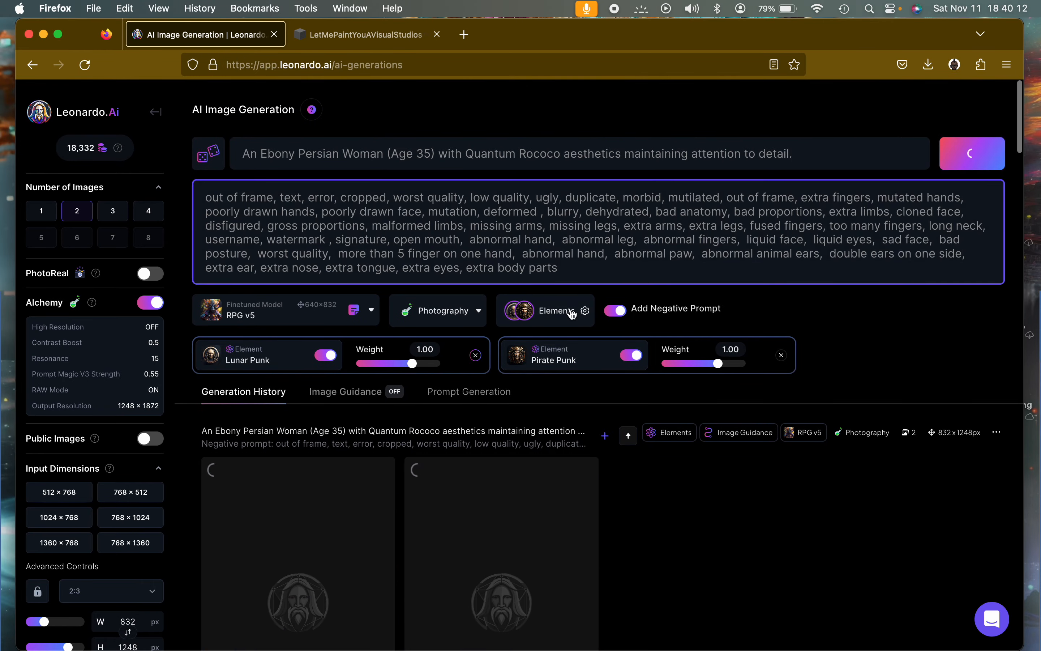
click(418, 366)
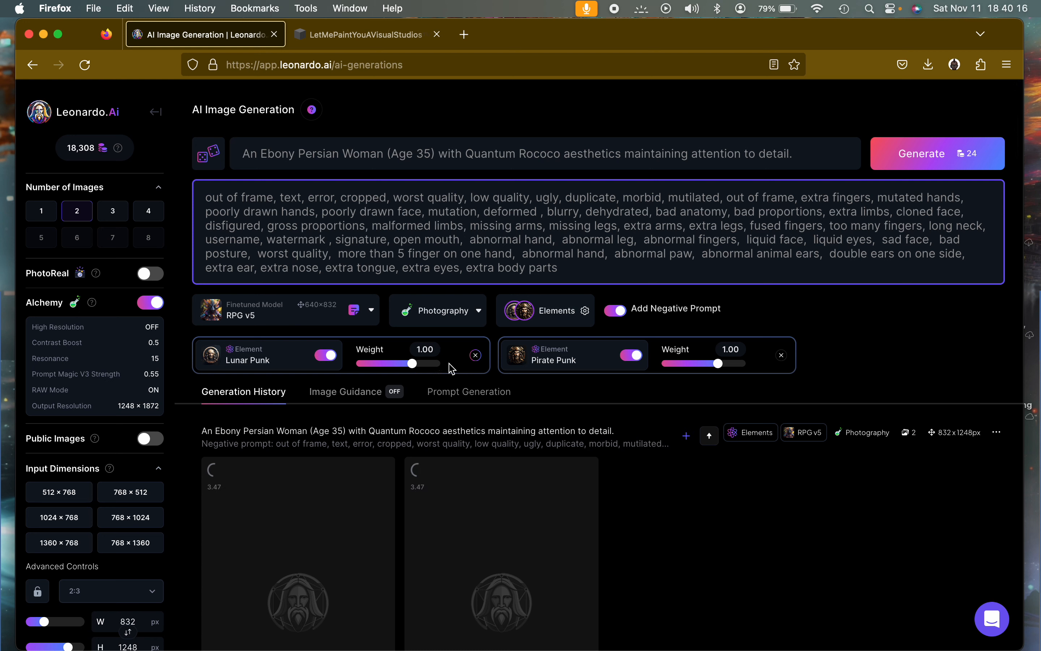
click(413, 365)
drag(414, 366, 415, 365)
drag(716, 368, 719, 369)
click(908, 148)
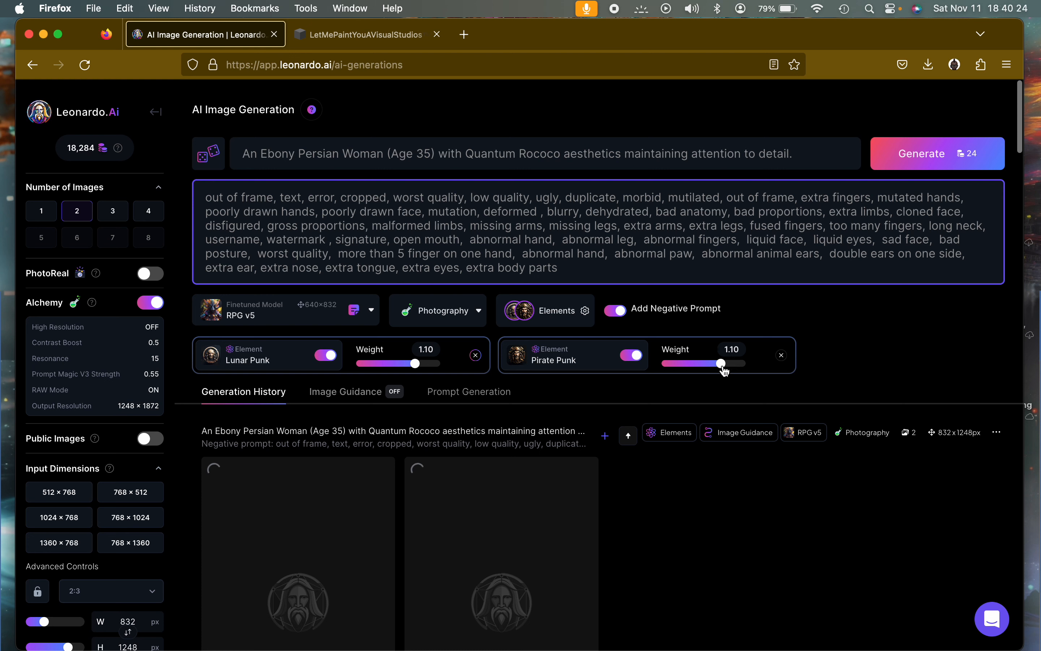
Generate image pairs with the Lunar Punk and Pirate Punk weights both at 1.20 and then both at 1.30.
drag(724, 369, 726, 369)
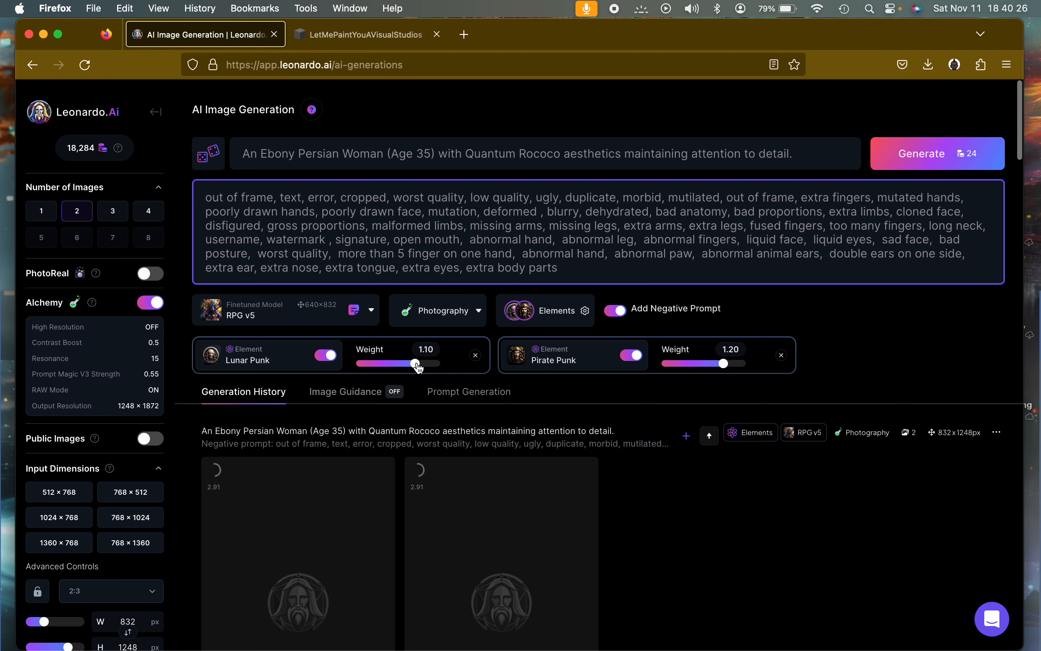
drag(417, 365, 419, 366)
click(900, 161)
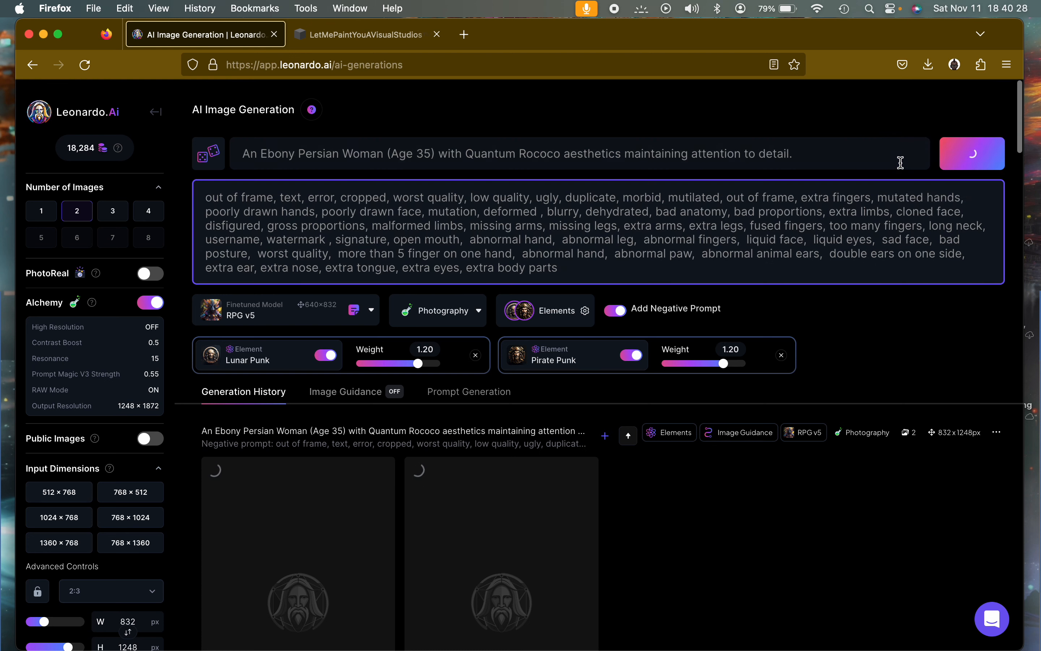
drag(419, 367, 421, 368)
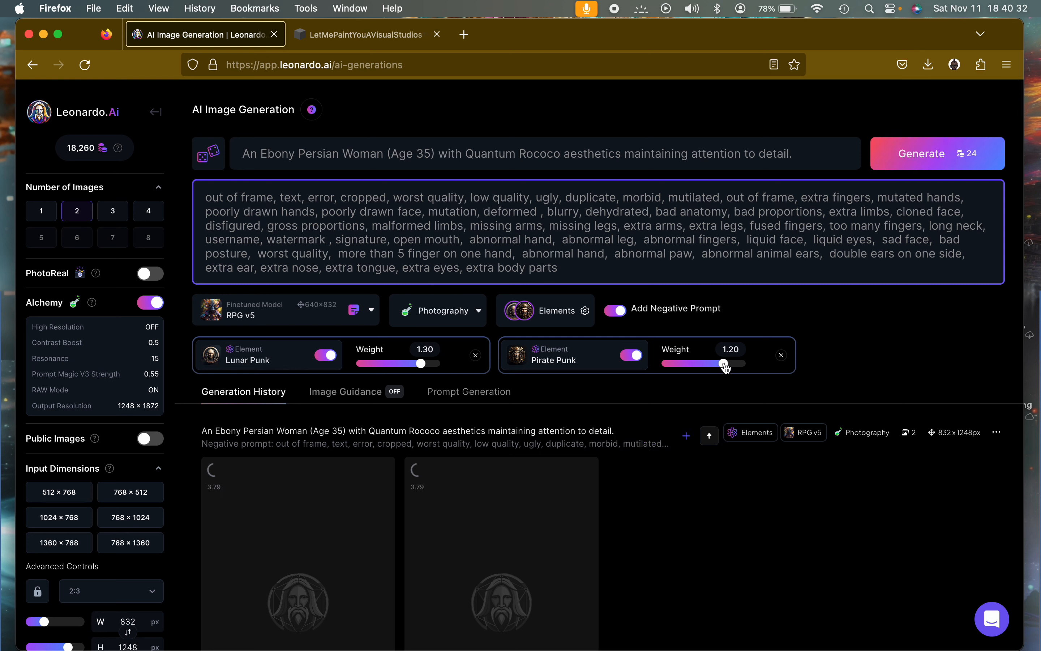
click(899, 161)
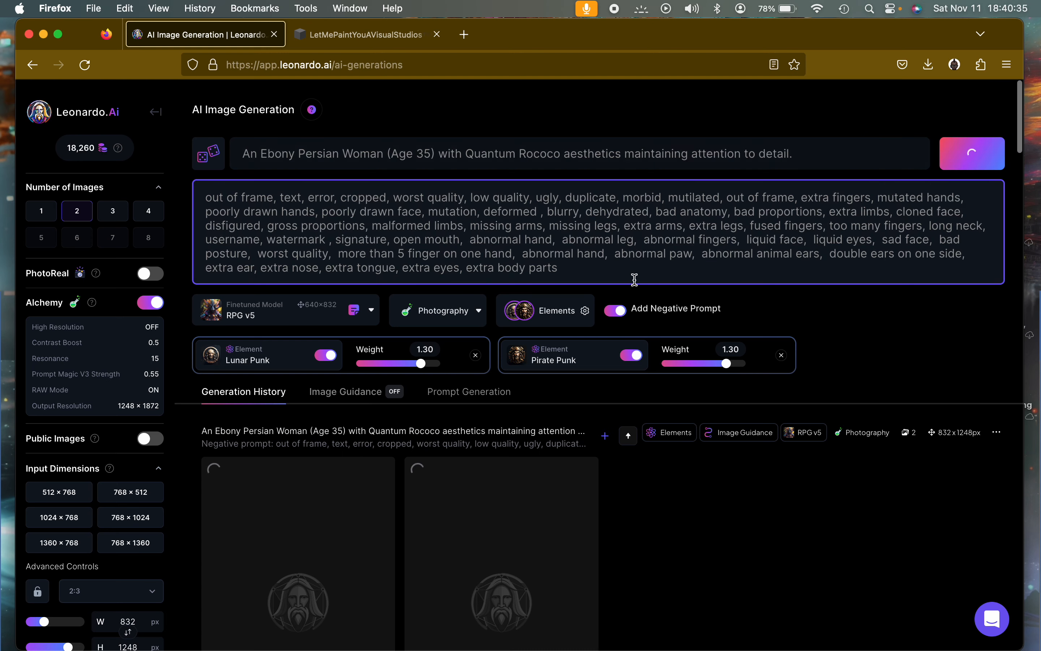
Set the Lunar Punk and Pirate Punk weights both to 1.40 and generate an image pair.
click(425, 364)
drag(426, 363, 422, 364)
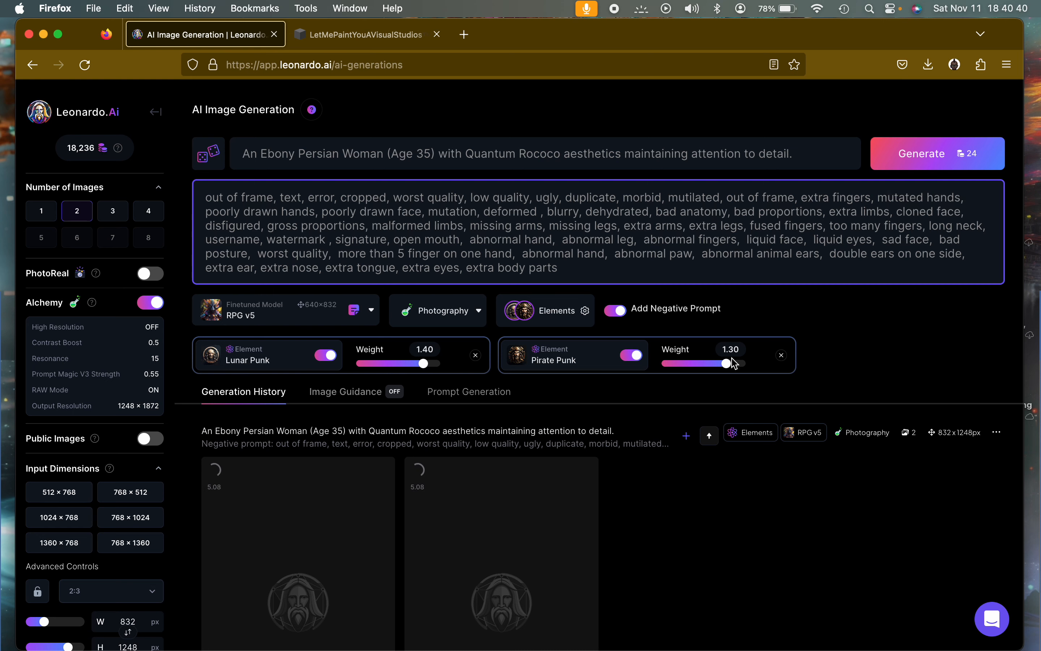
click(727, 365)
drag(726, 365, 729, 364)
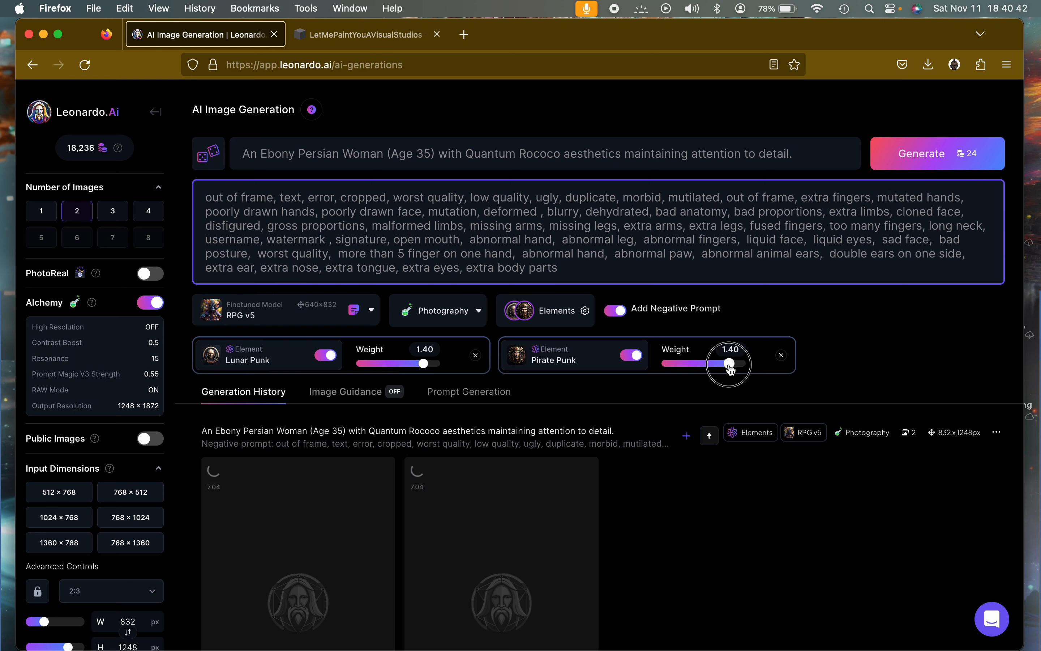
click(909, 154)
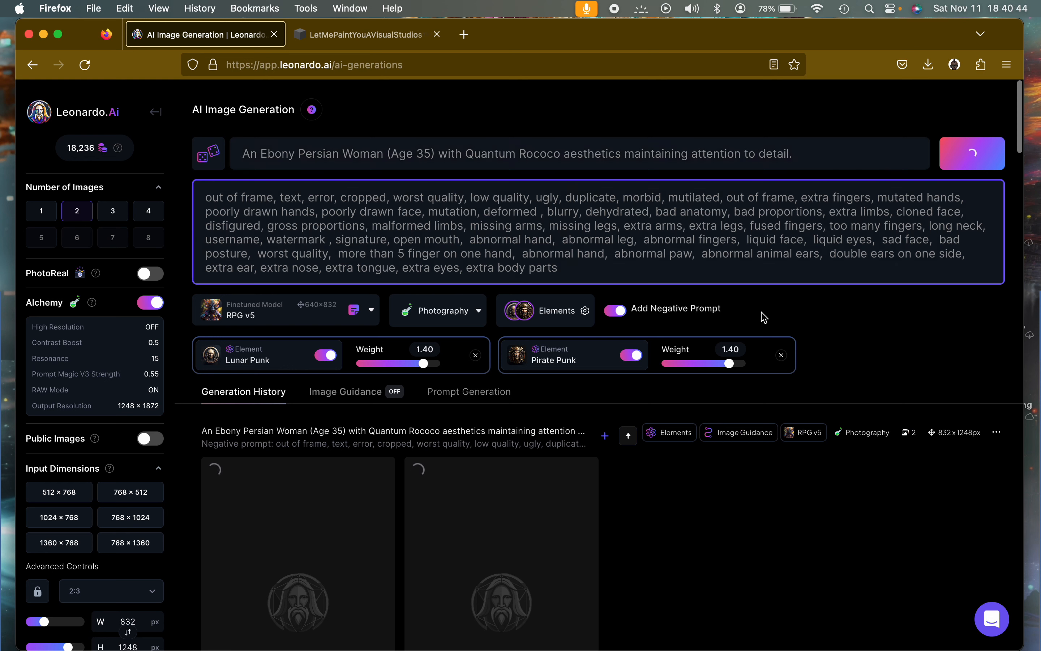
Raise the Pirate Punk and Lunar Punk weights both to 1.50 and generate another image pair.
click(730, 370)
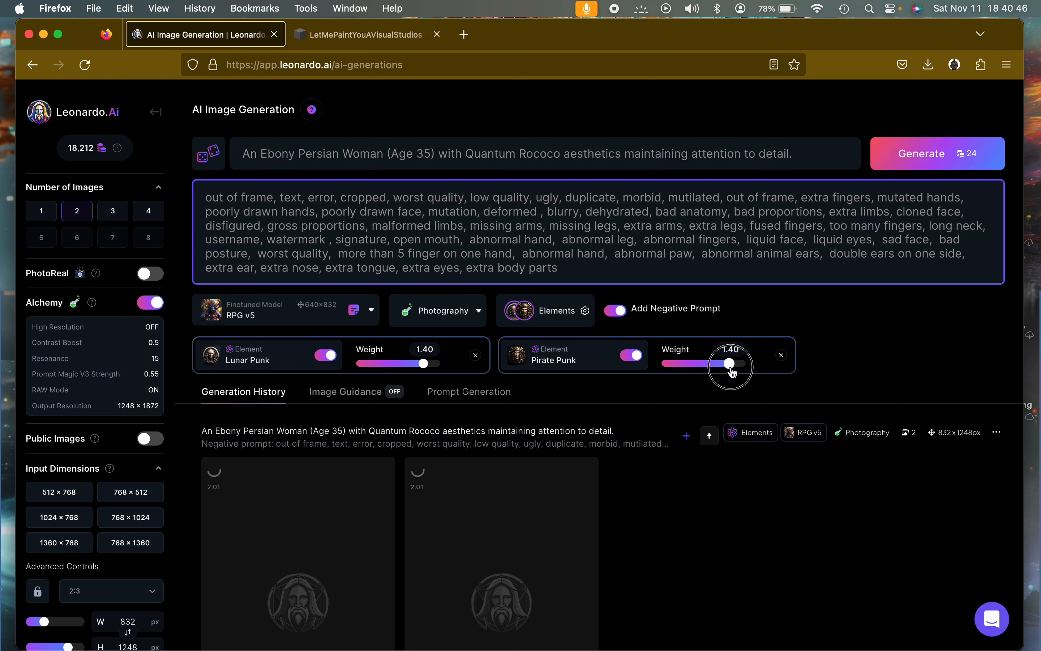
click(424, 364)
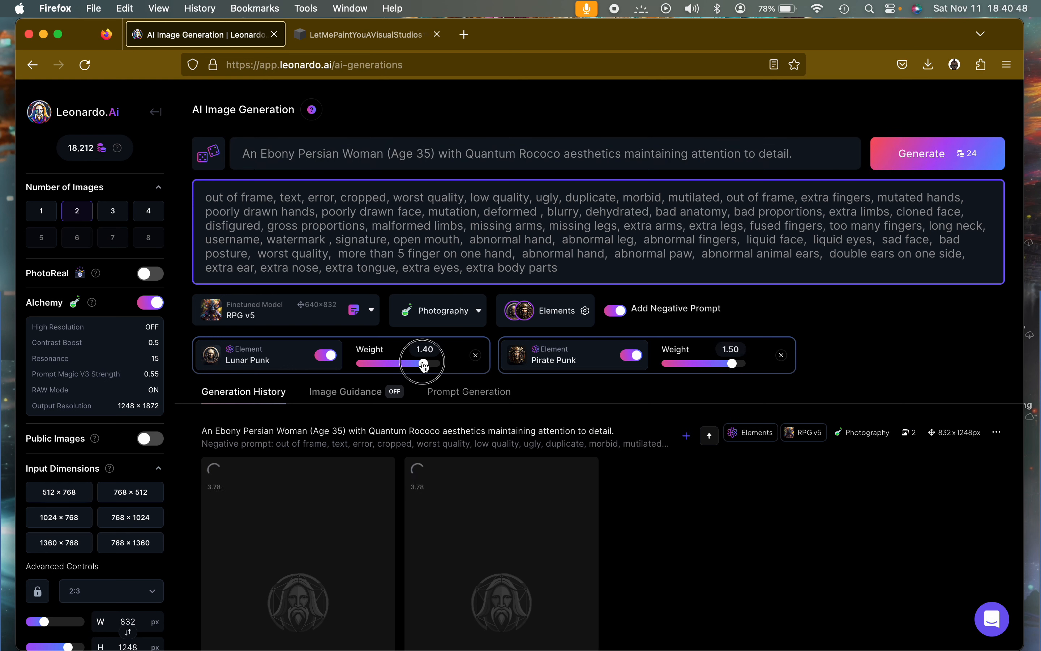
drag(424, 363, 426, 363)
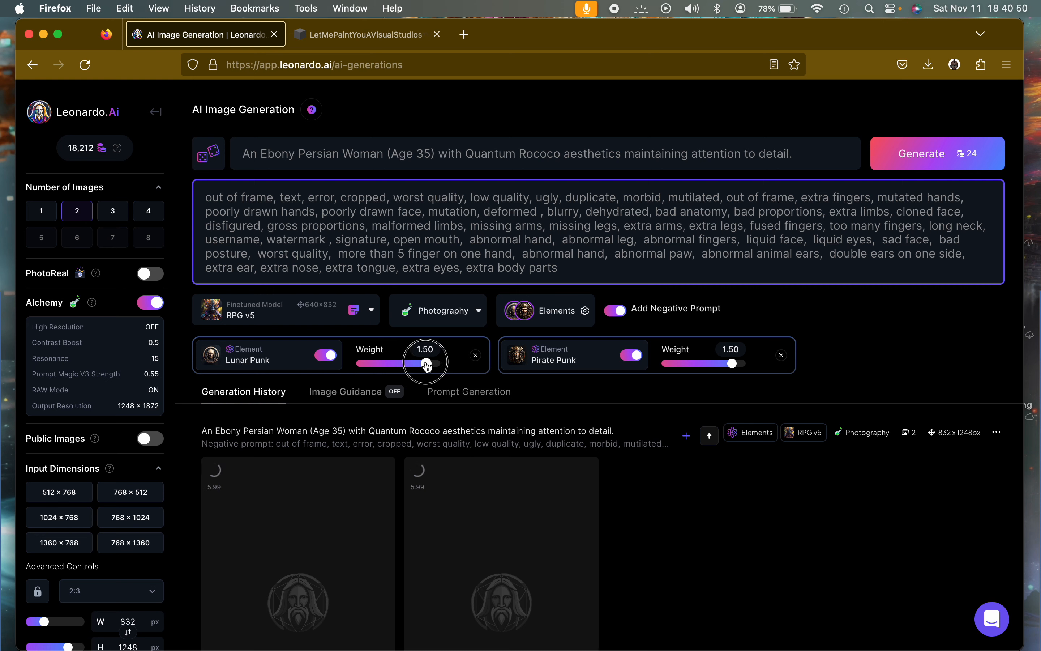
click(908, 160)
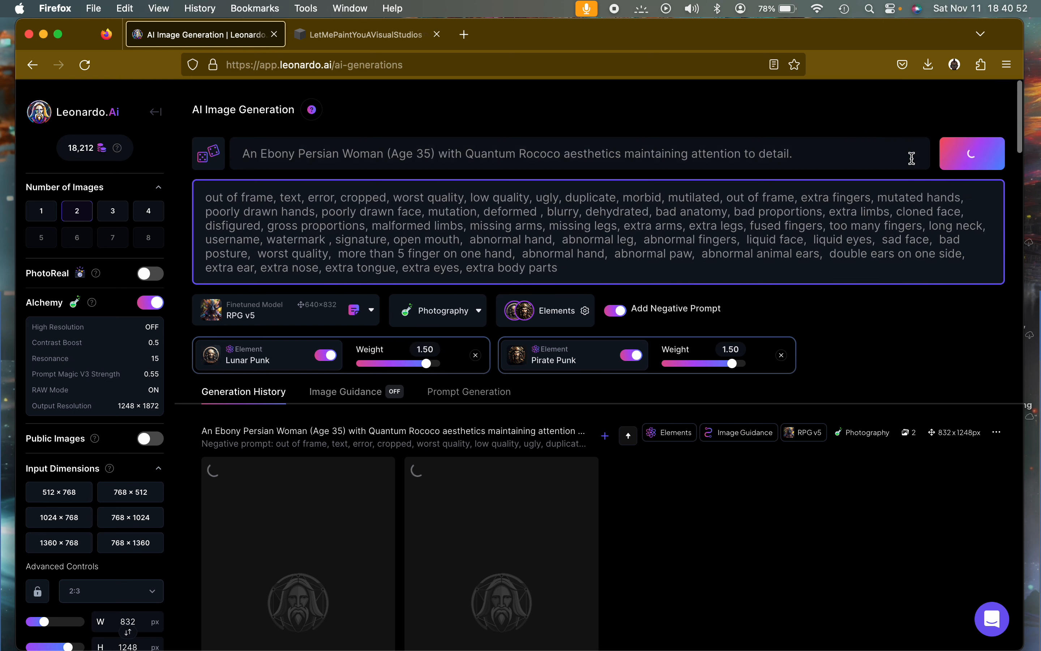
Raise both Element weights to 1.60 and generate an image pair with the same prompt.
click(733, 363)
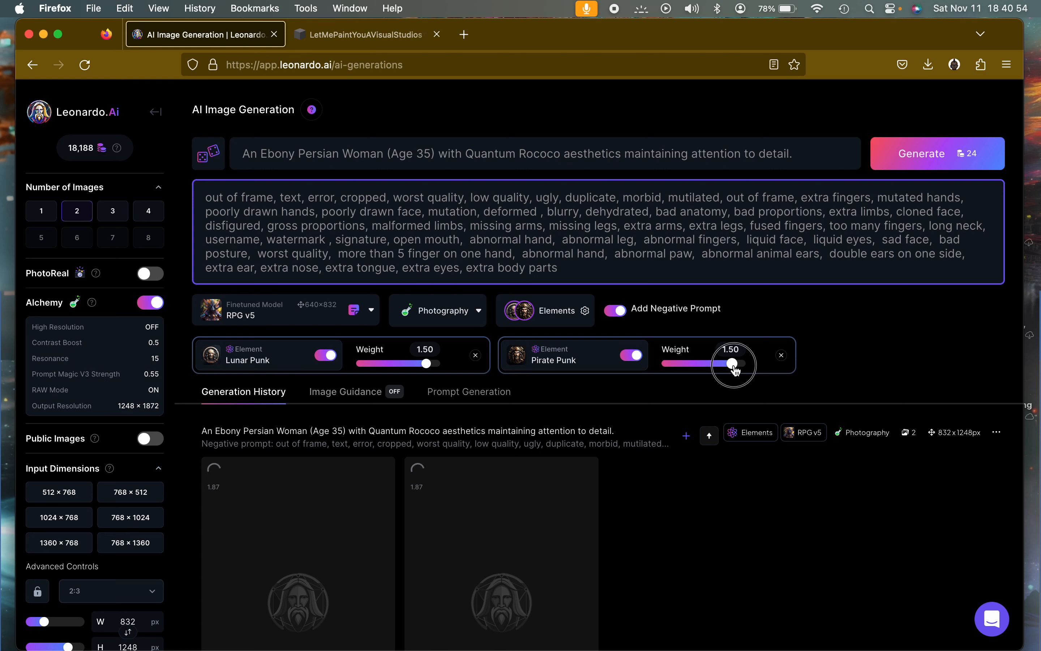
click(425, 363)
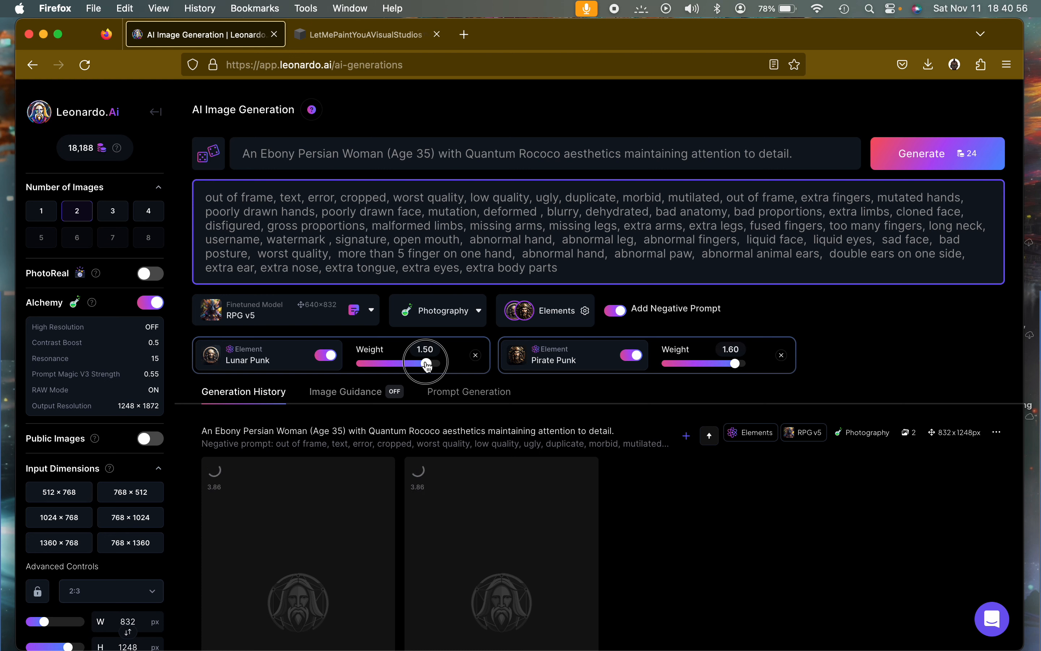
drag(428, 366, 430, 366)
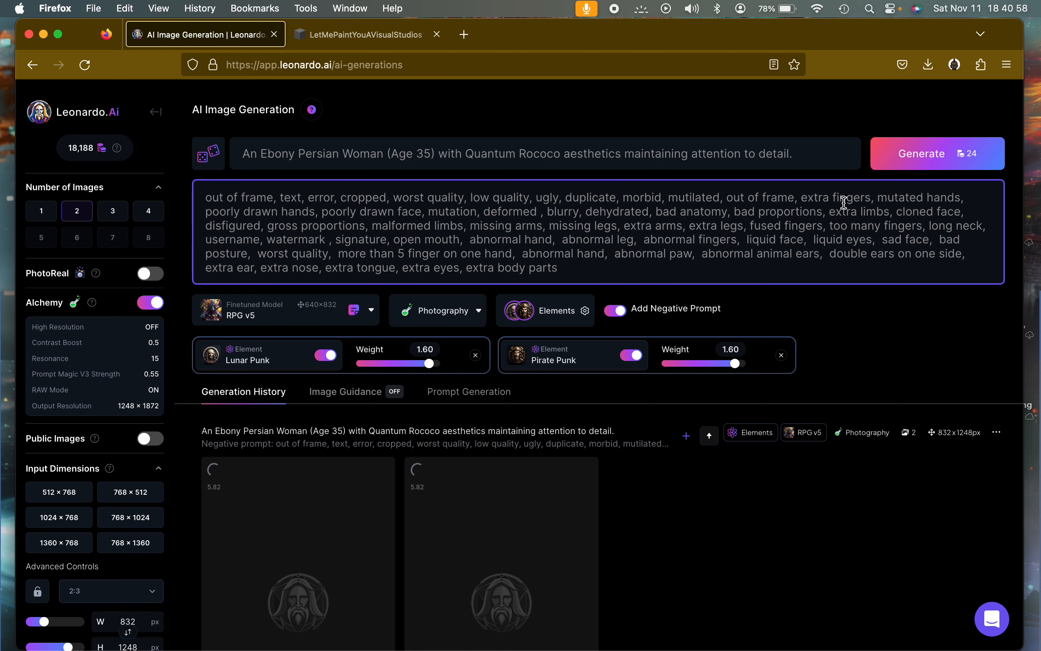
click(906, 156)
Set the Lunar Punk and Pirate Punk weights both to 1.70 and generate an image pair.
scroll(778, 500, down, 8)
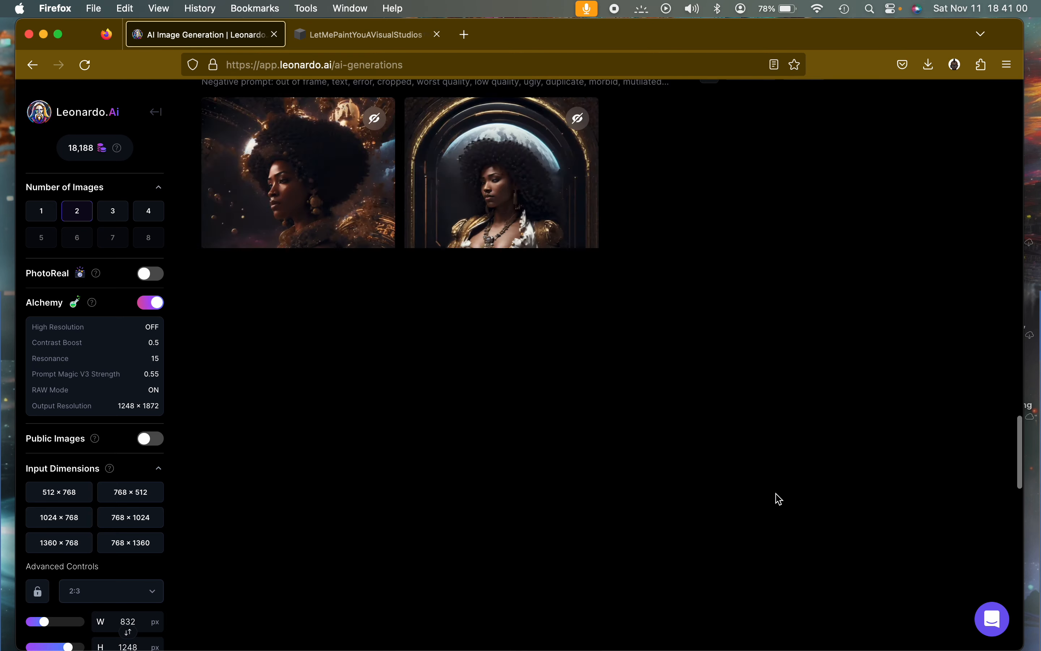
scroll(778, 499, down, 15)
scroll(778, 499, up, 1)
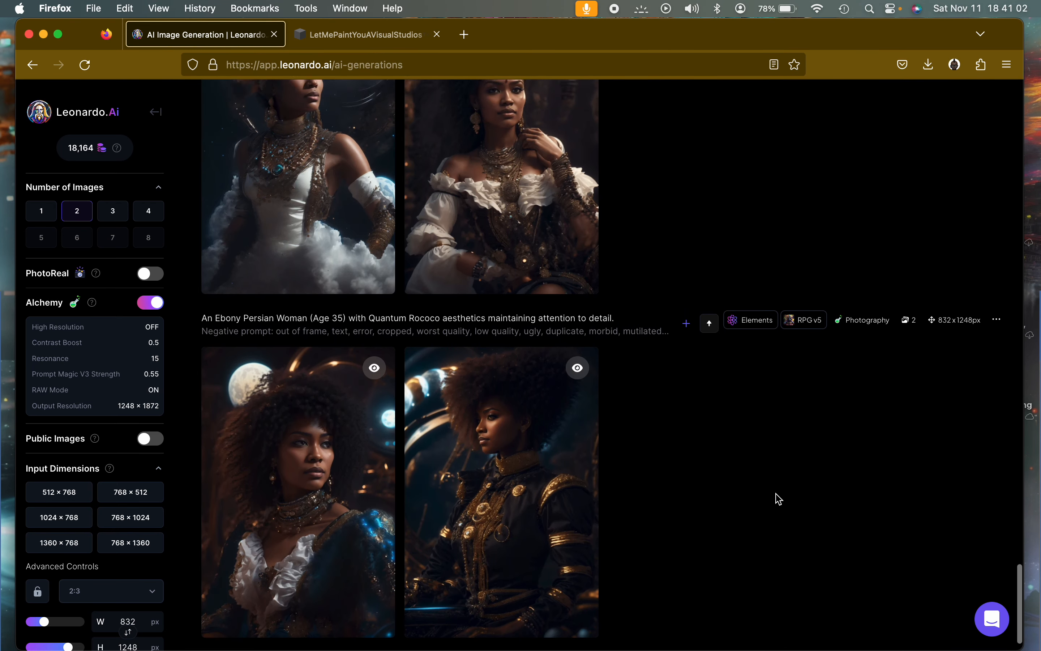
scroll(778, 499, up, 15)
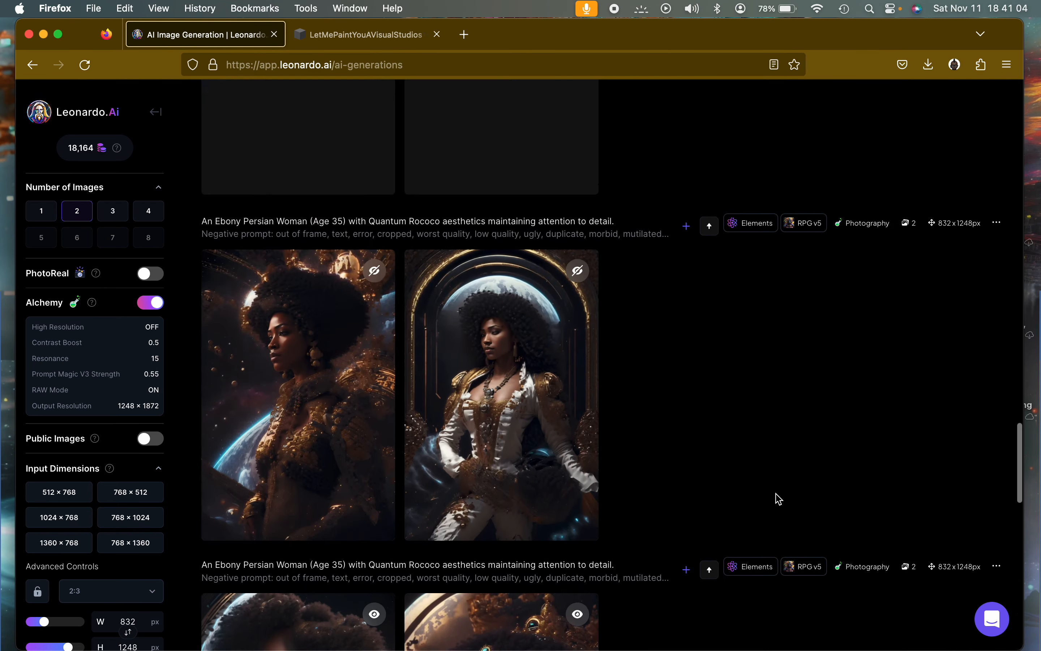
scroll(778, 499, up, 10)
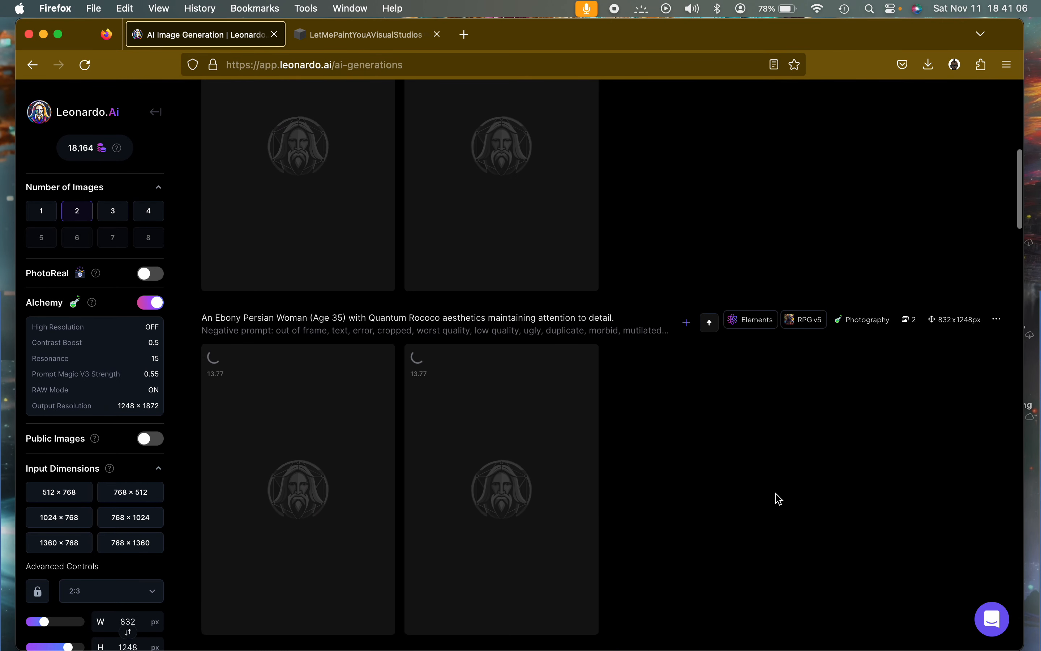
scroll(778, 499, up, 5)
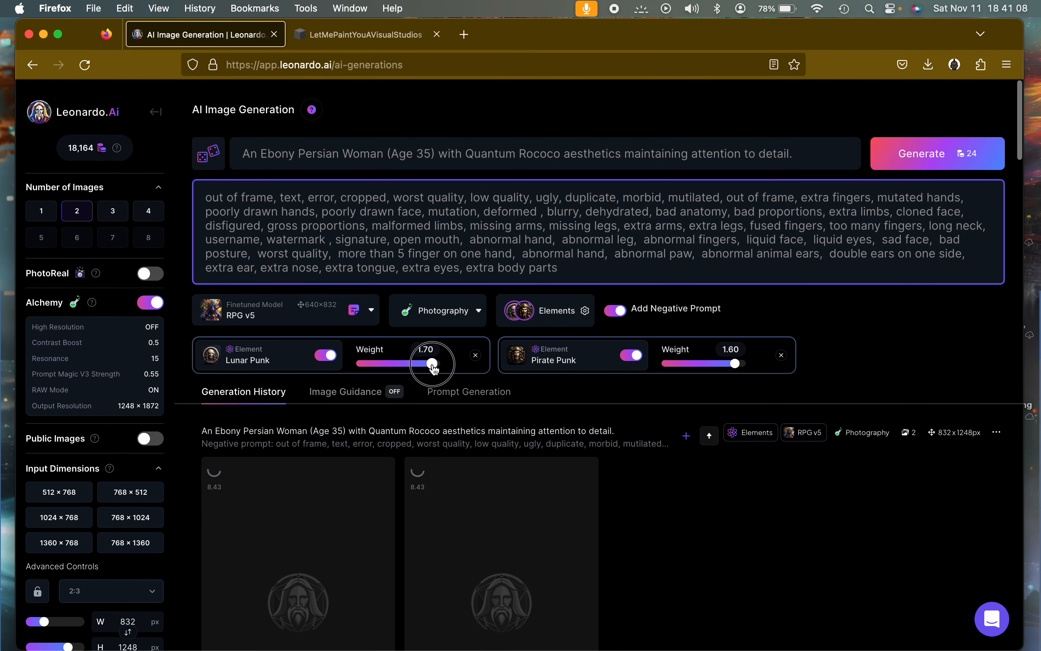
click(737, 365)
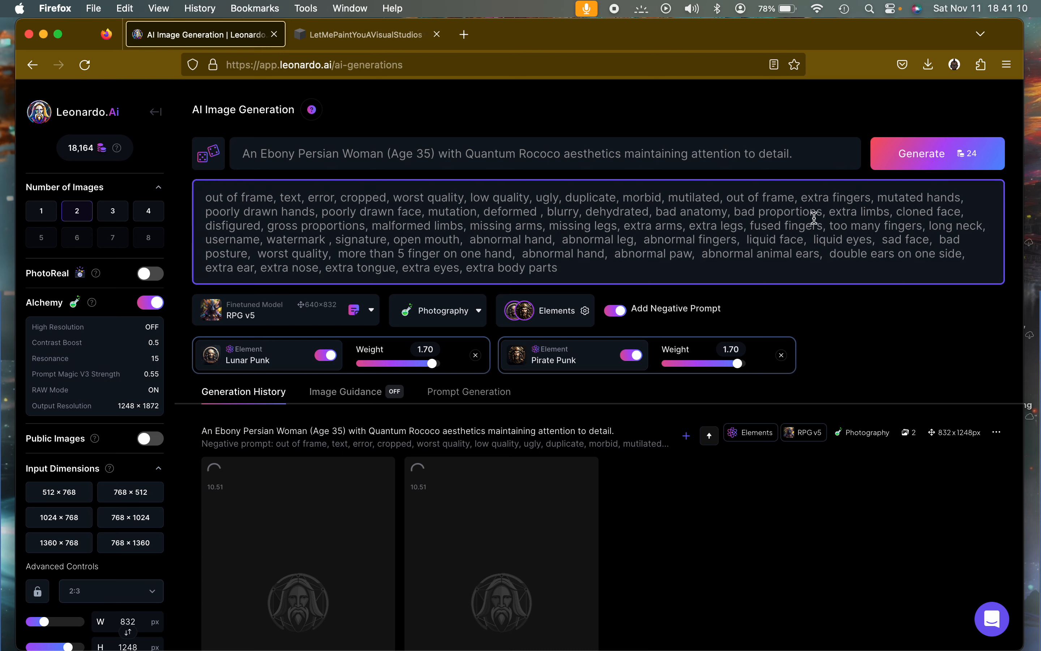
click(889, 155)
Set the Lunar Punk and Pirate Punk weights both to 1.80 and generate an image pair.
scroll(813, 504, down, 15)
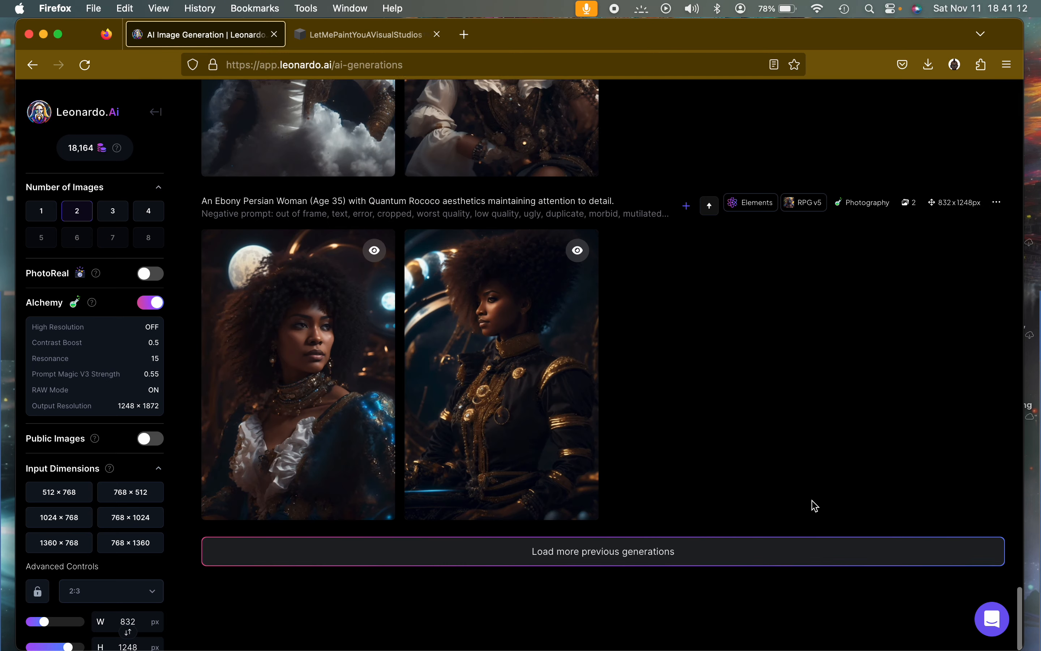
scroll(814, 506, up, 10)
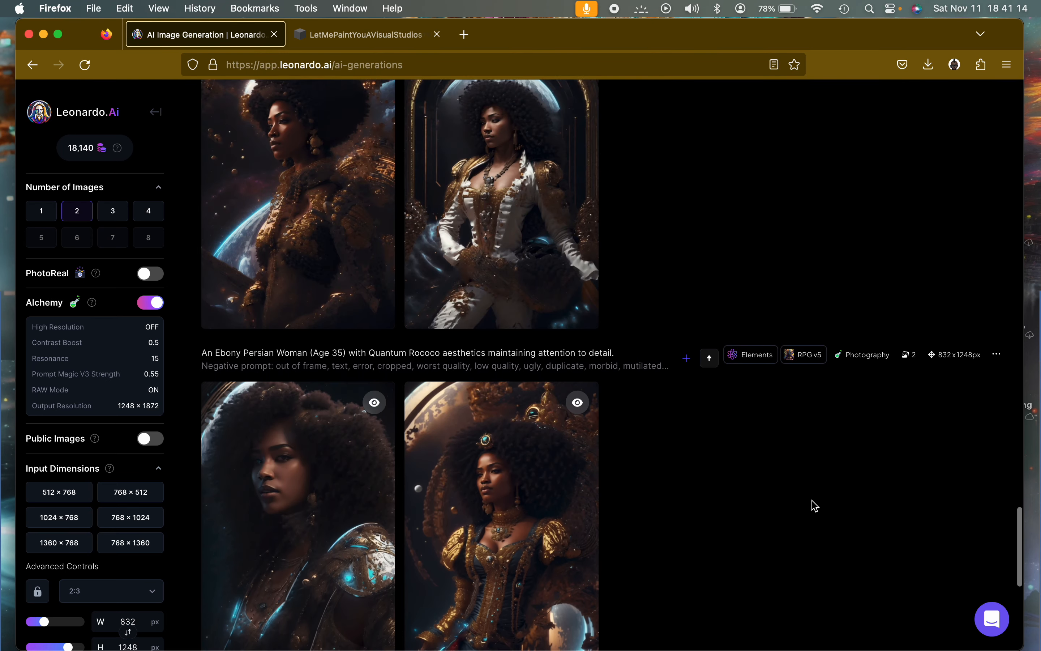
scroll(813, 503, up, 10)
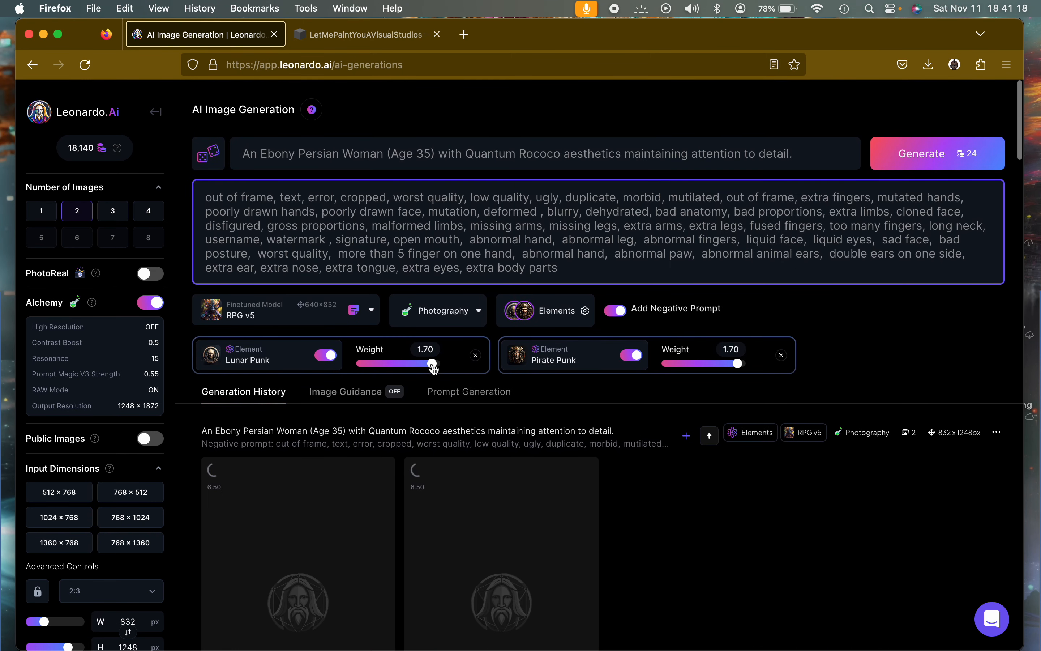
drag(432, 364, 435, 367)
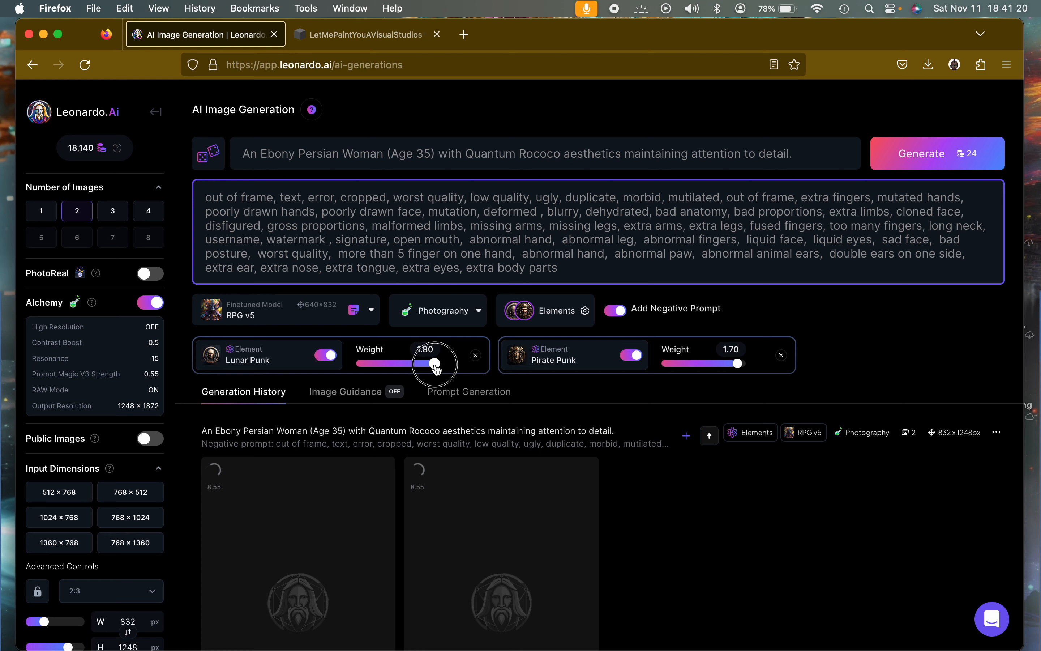
drag(738, 366, 741, 368)
click(899, 161)
Review the generation info of the oldest listed public image pair, then close it.
scroll(828, 465, down, 10)
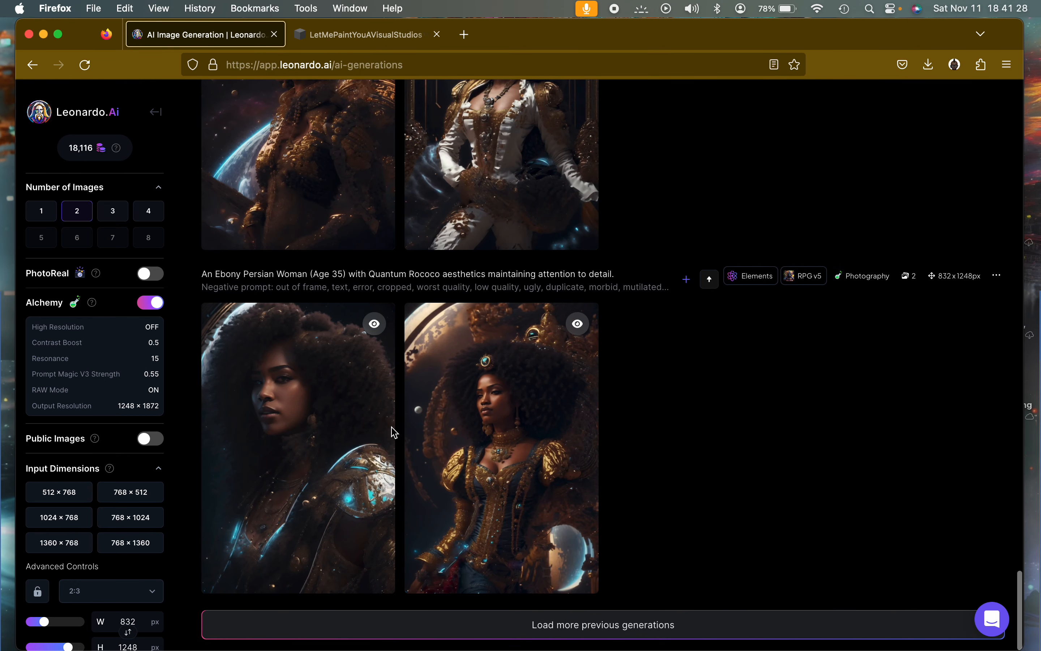
scroll(758, 420, up, 2)
scroll(758, 420, down, 1)
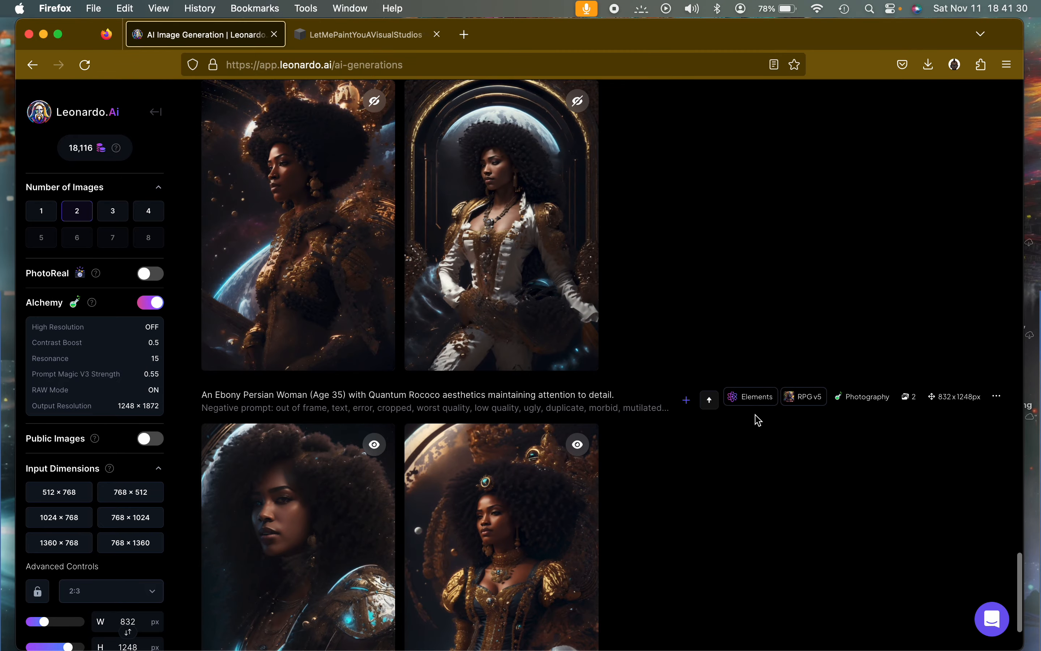
click(996, 328)
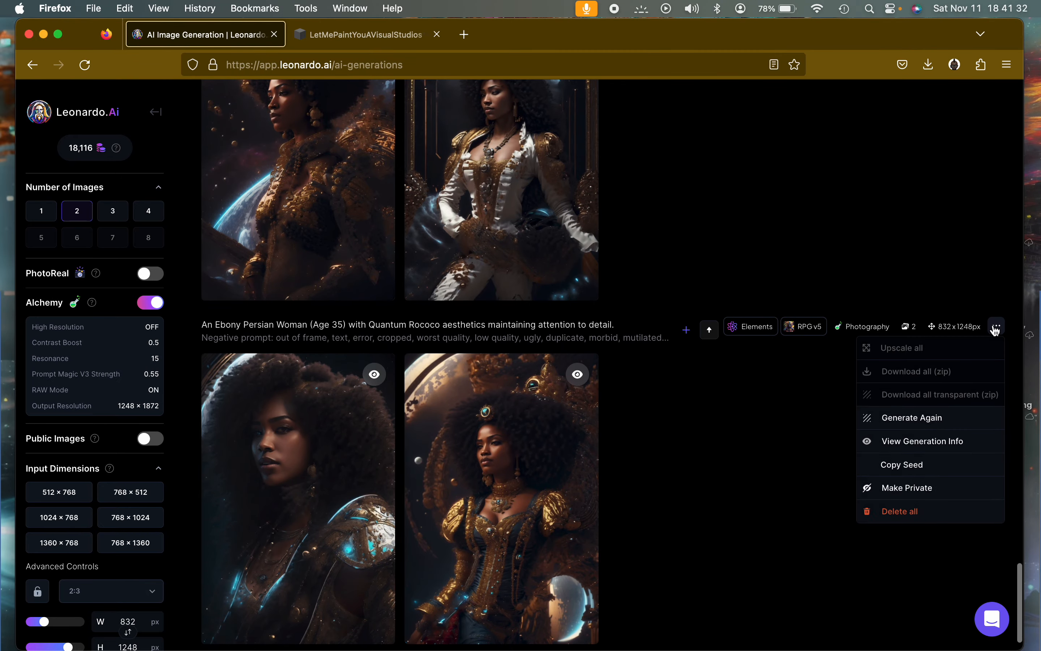
click(912, 443)
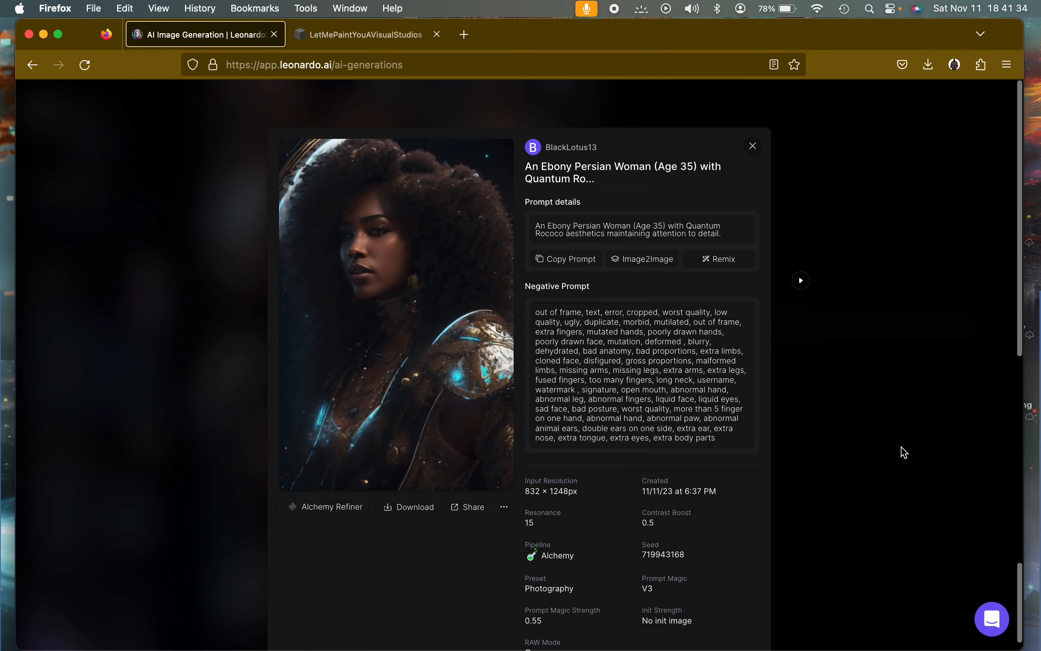
scroll(753, 502, down, 4)
scroll(753, 504, up, 4)
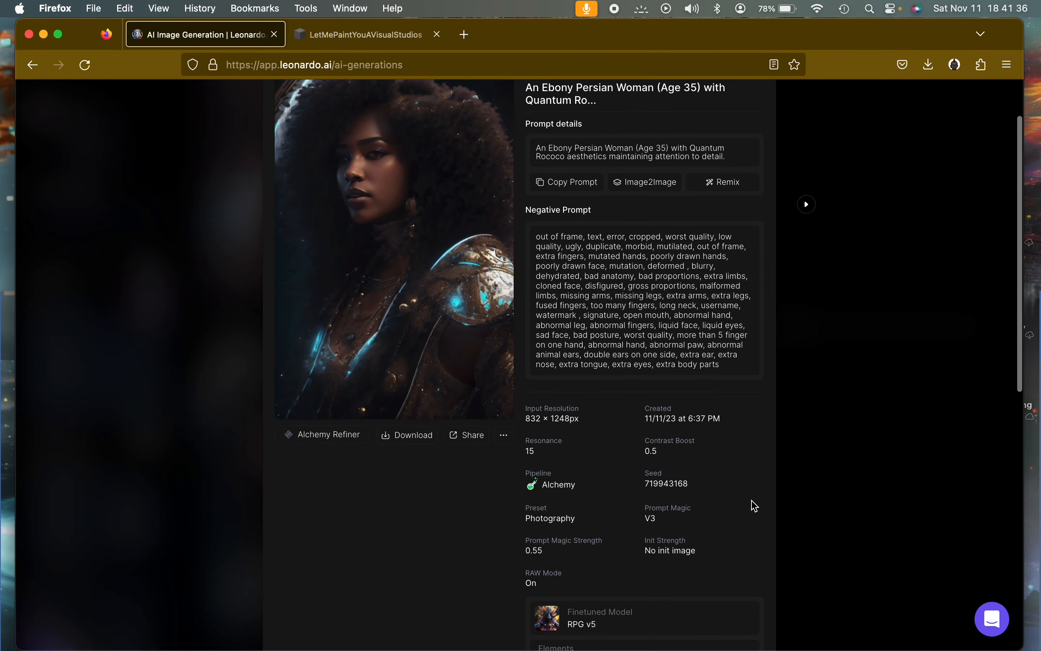
click(758, 113)
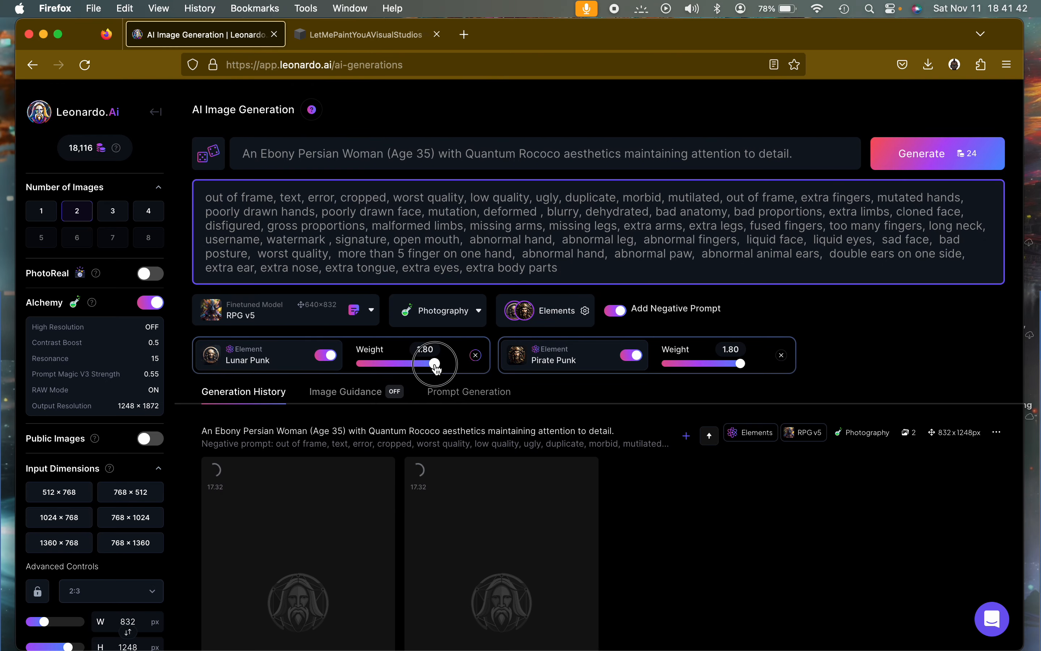
Set the Lunar Punk and Pirate Punk weights both to 1.90 and generate an image pair.
drag(435, 364, 437, 364)
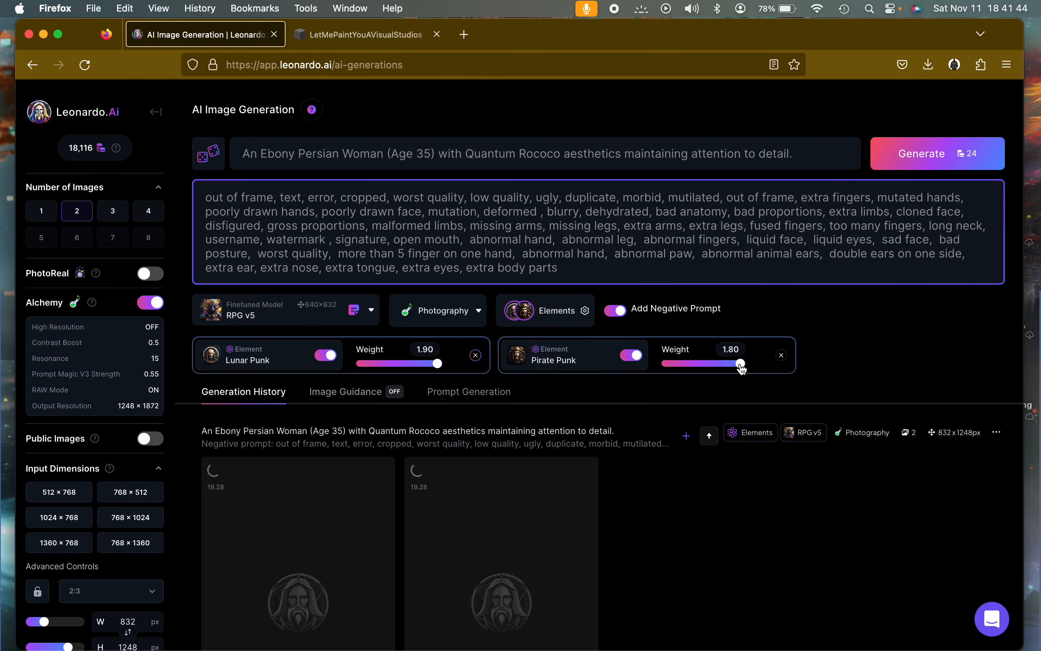
drag(740, 364, 743, 364)
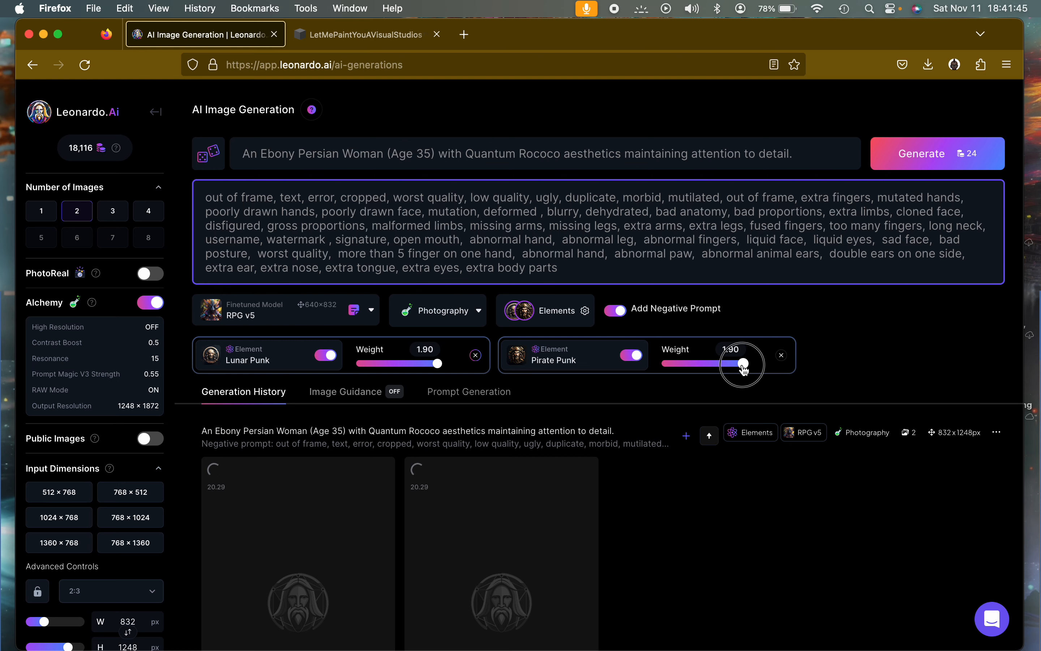
click(922, 167)
Preview the first image of the oldest listed private generation and examine that generation's settings and Element weights.
scroll(804, 433, down, 15)
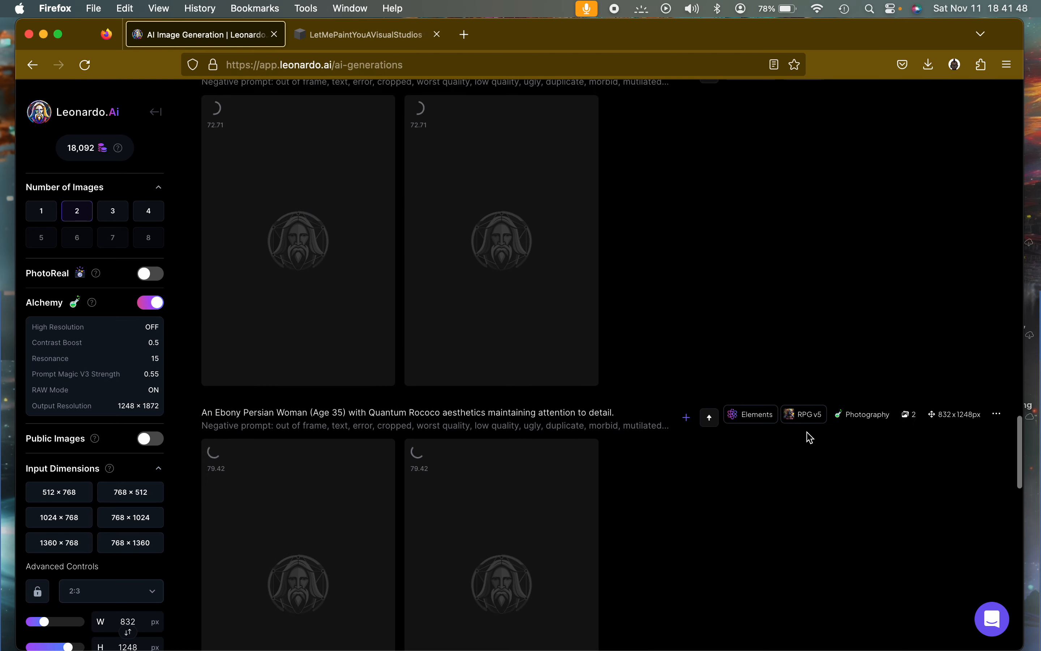
mouse_move(323, 424)
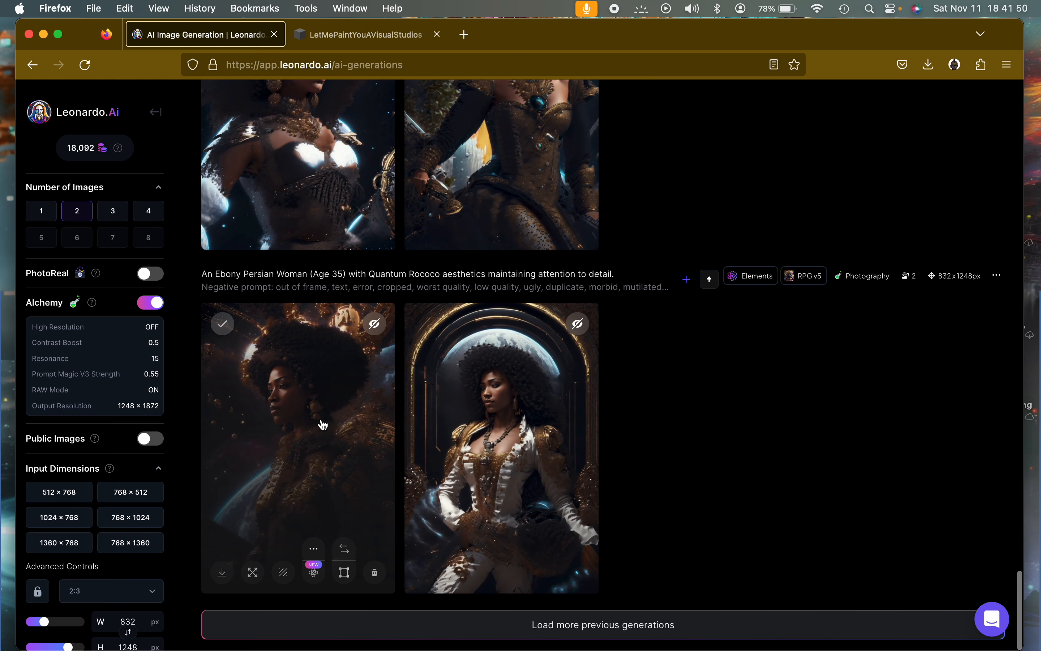
click(324, 424)
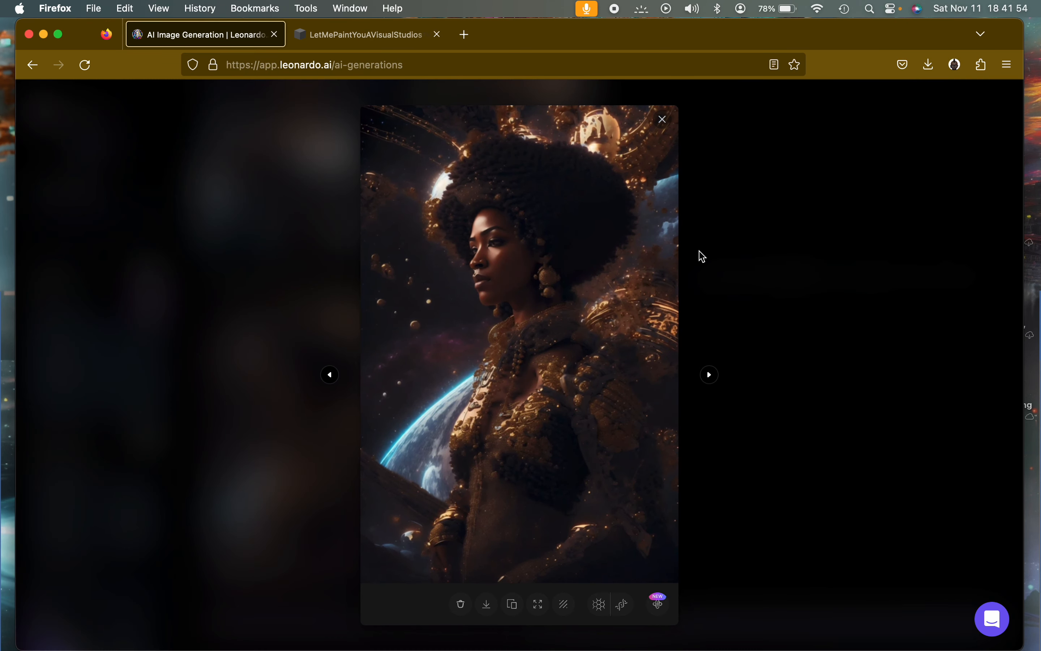
click(662, 120)
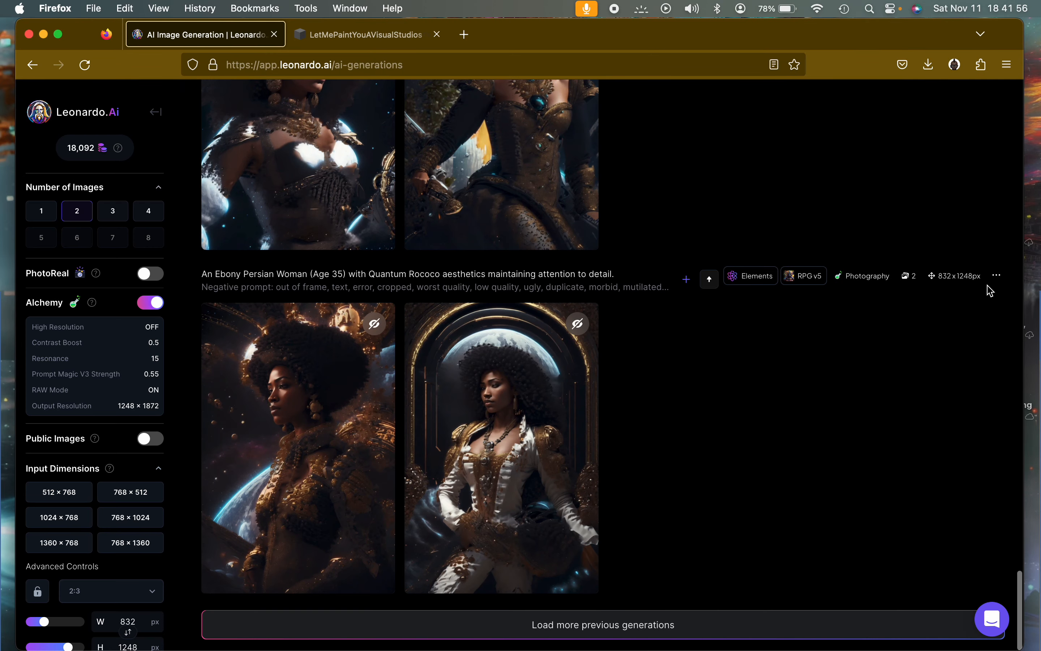
click(996, 275)
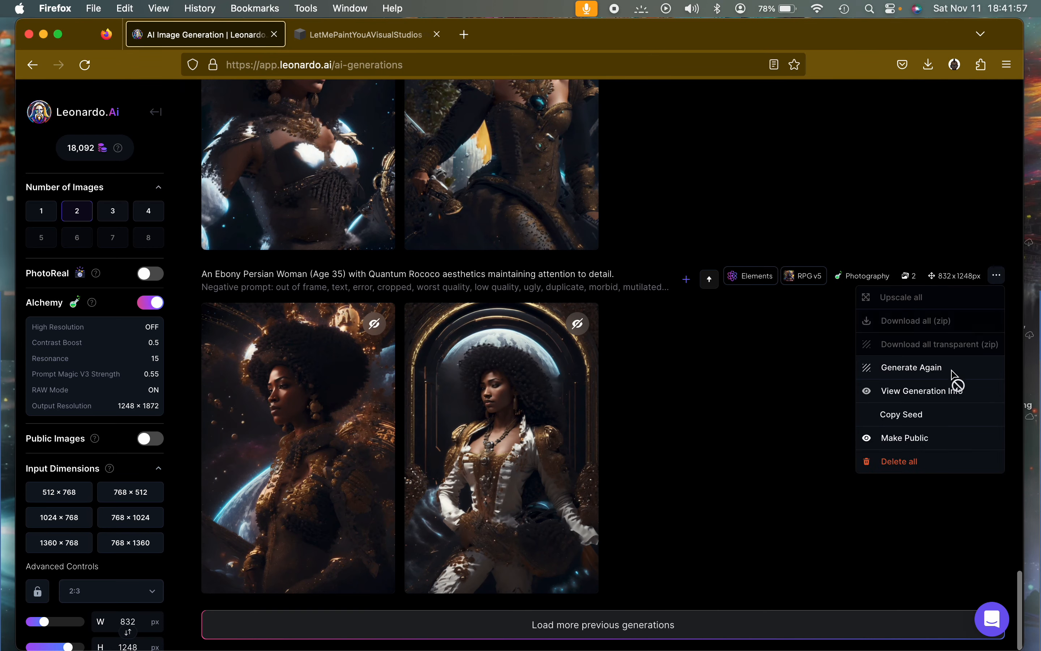
click(933, 391)
scroll(733, 422, down, 5)
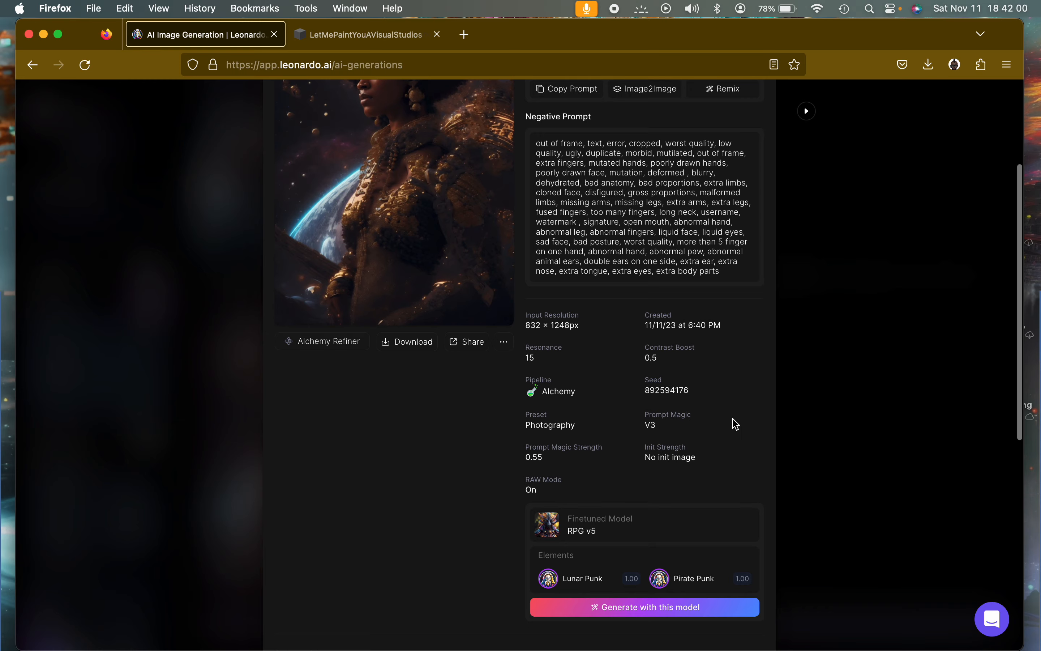
scroll(736, 424, up, 4)
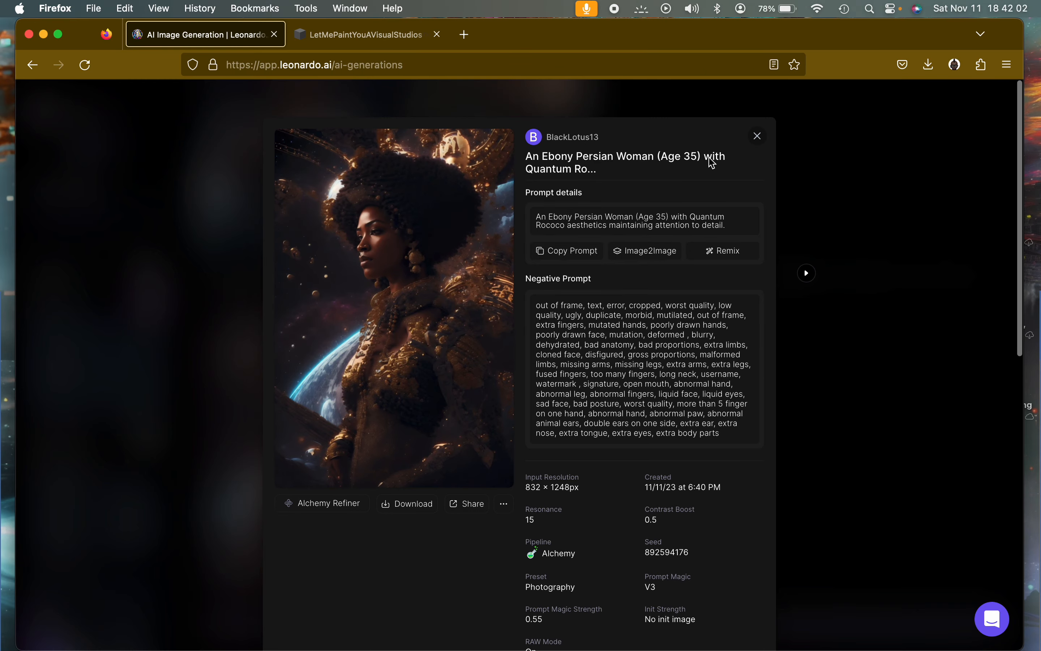
Refine the first image of the oldest listed private generation with Alchemy Refiner at Medium strength and Smooth Mode on.
click(757, 136)
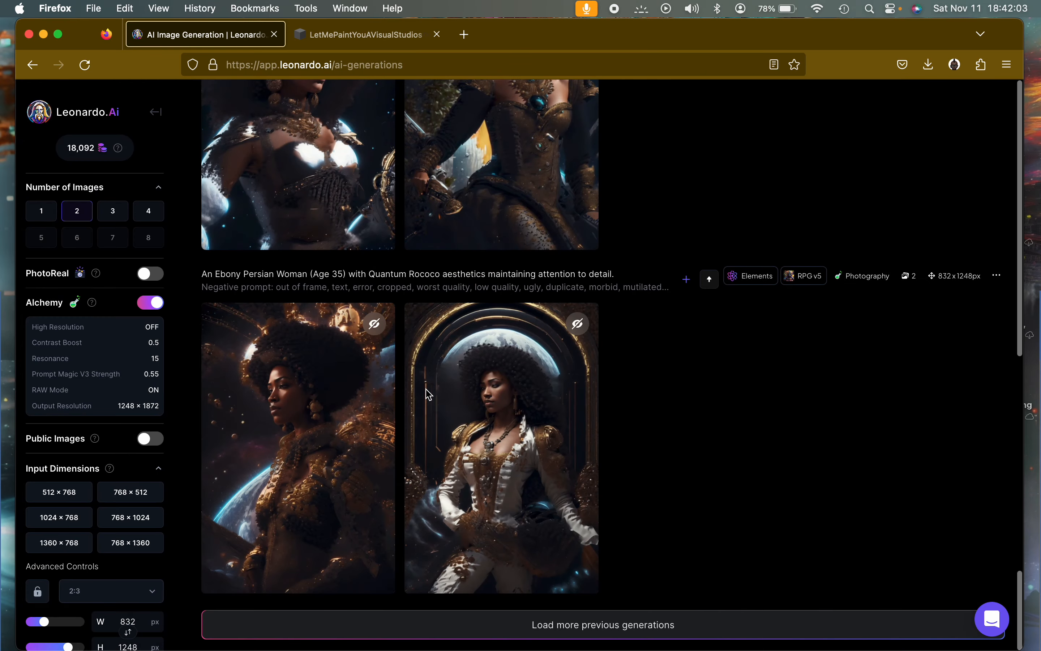
click(325, 471)
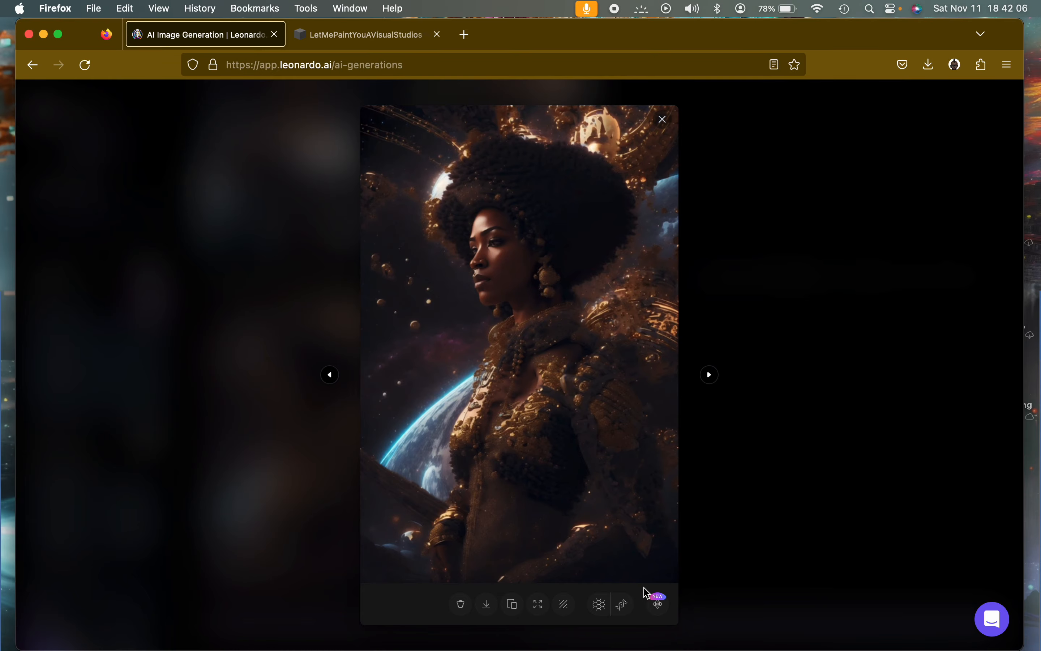
click(658, 605)
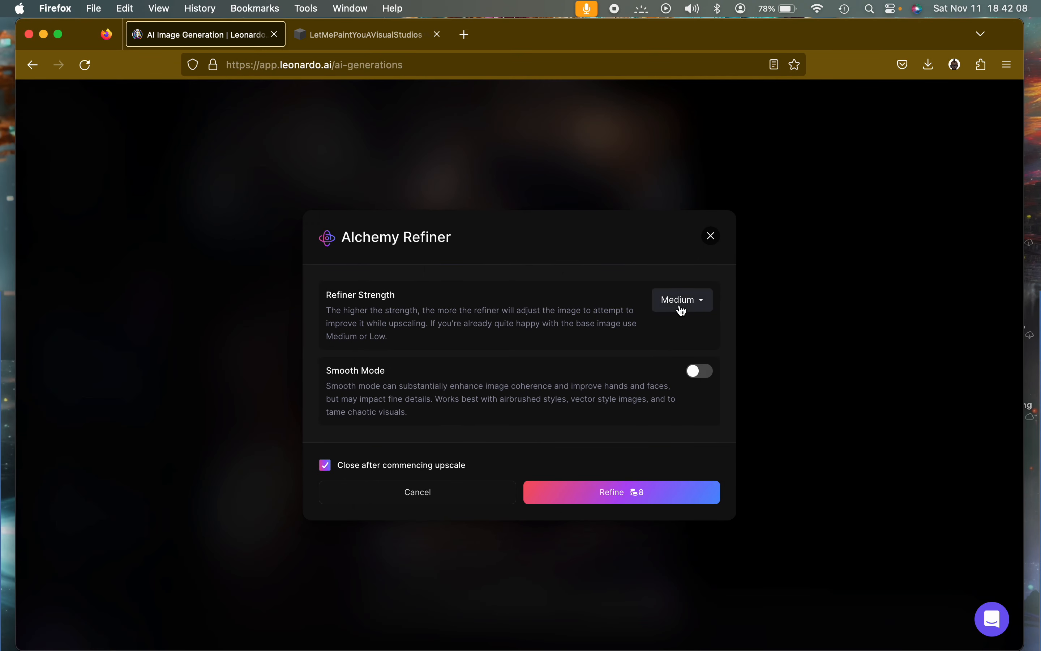
click(694, 373)
click(672, 492)
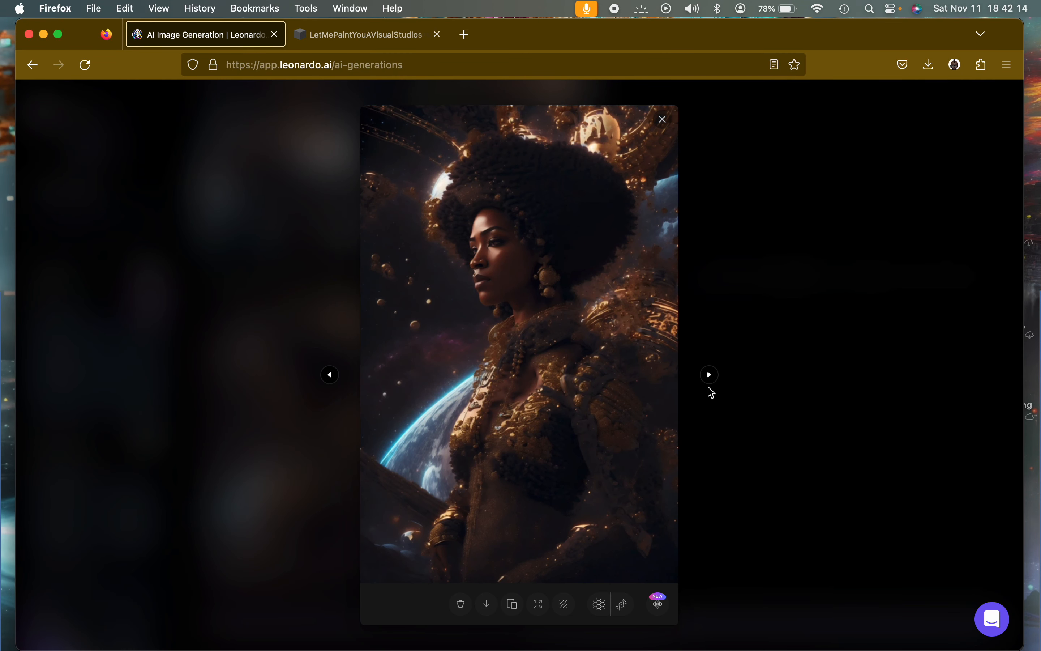
Preview the moon-arch portrait and both portraits in each of the next two newer generations.
click(710, 374)
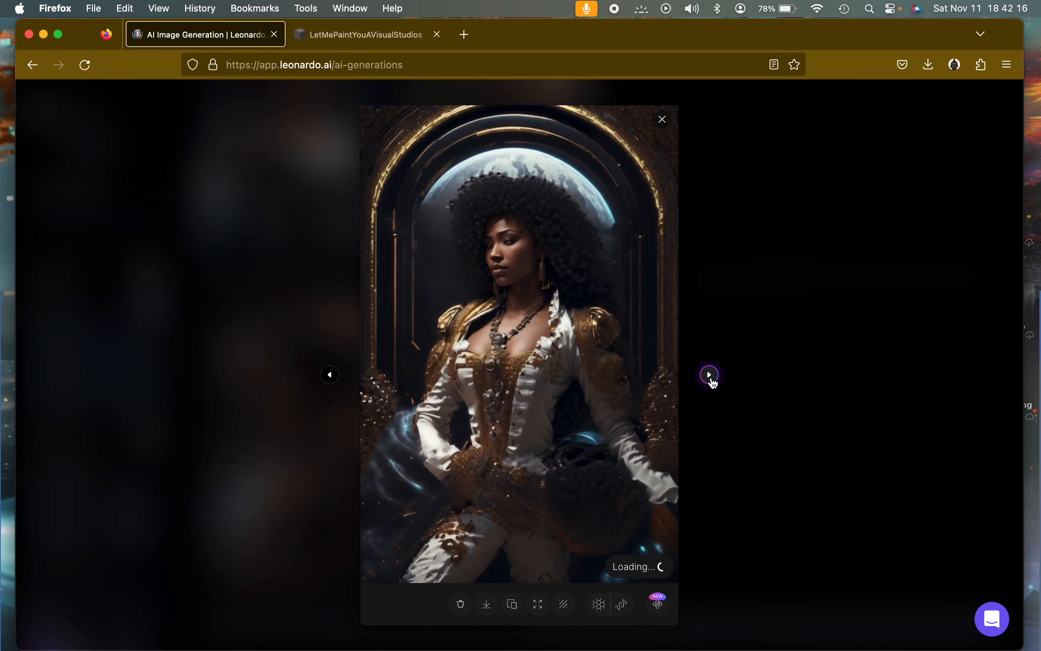
click(662, 121)
scroll(714, 342, up, 8)
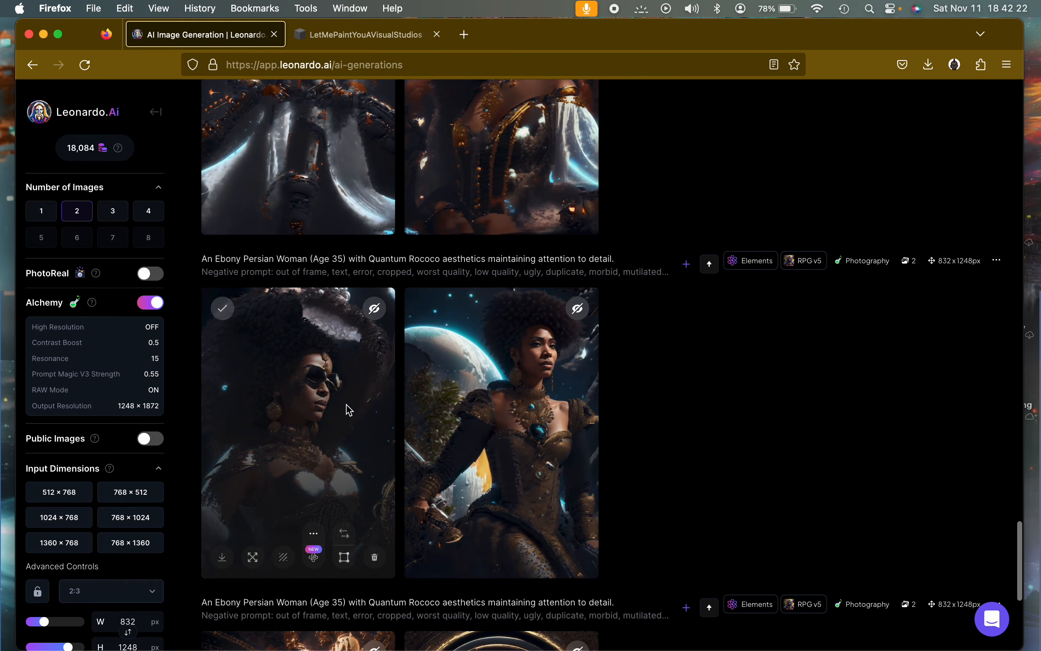
click(346, 408)
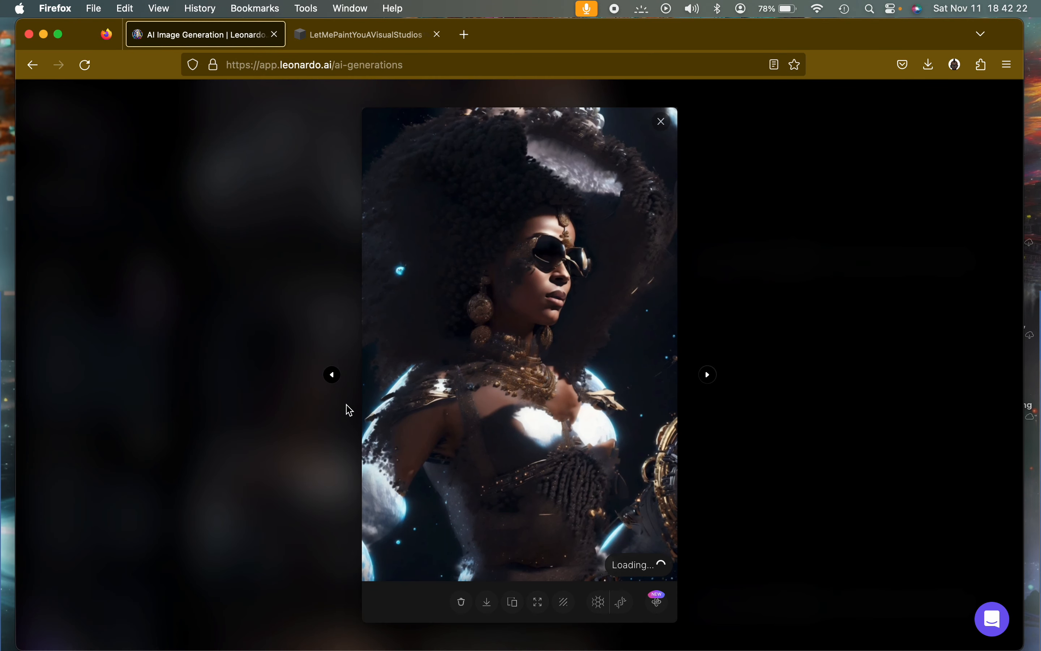
click(709, 375)
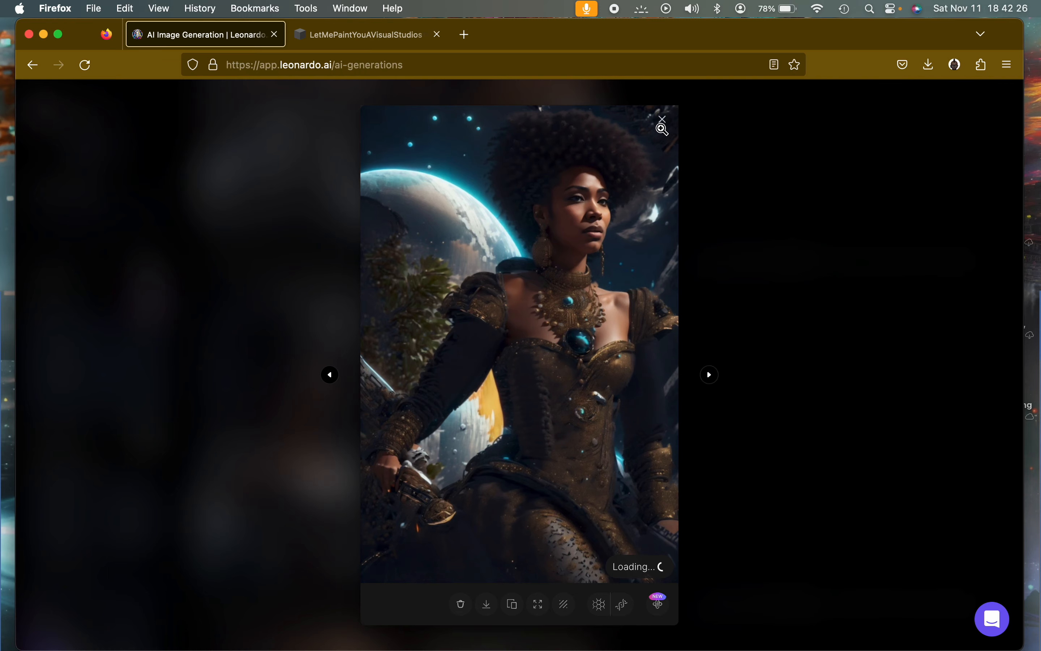
click(663, 121)
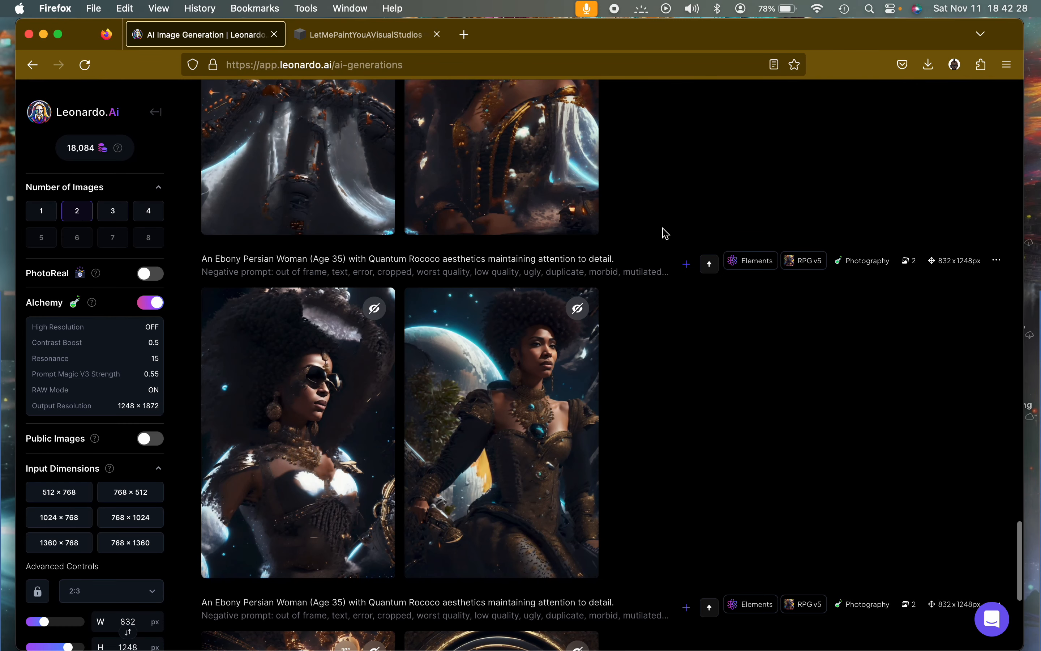
scroll(663, 230, up, 5)
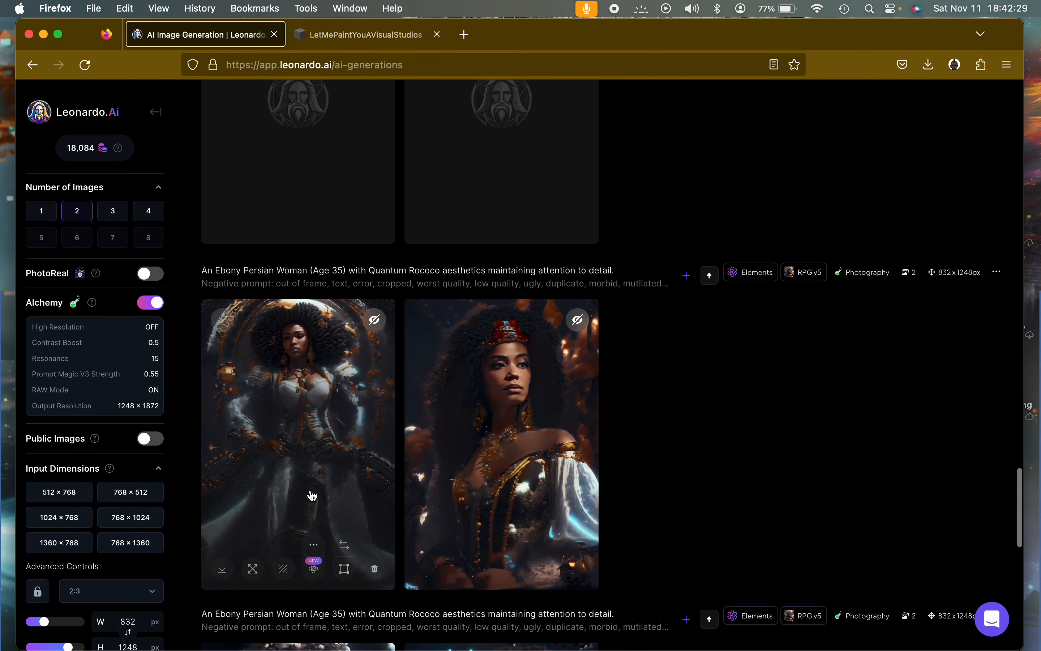
click(325, 397)
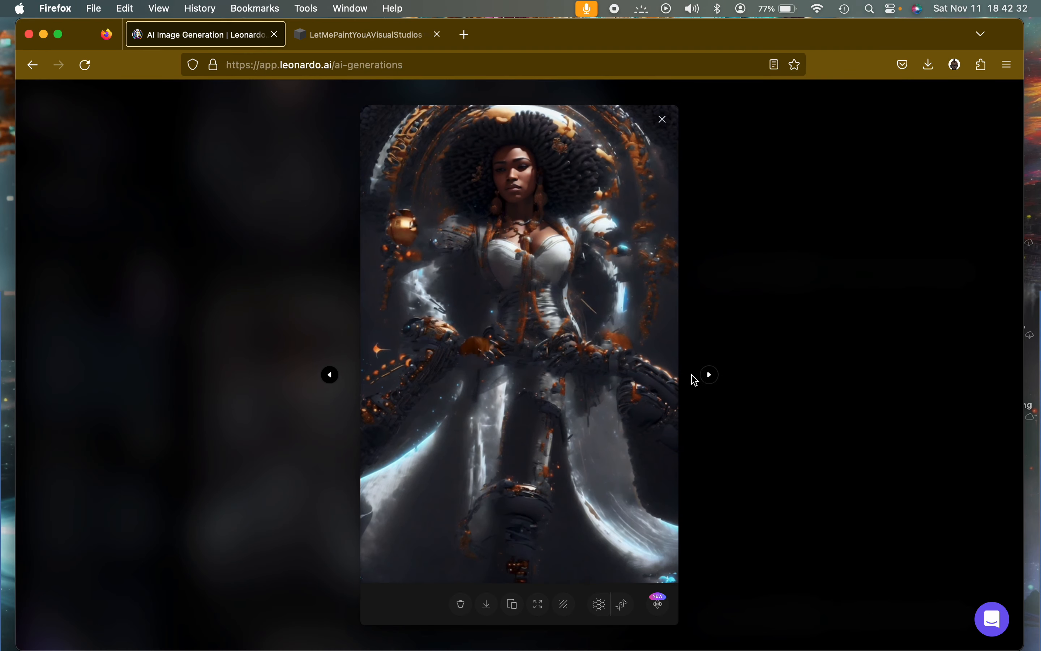
click(708, 375)
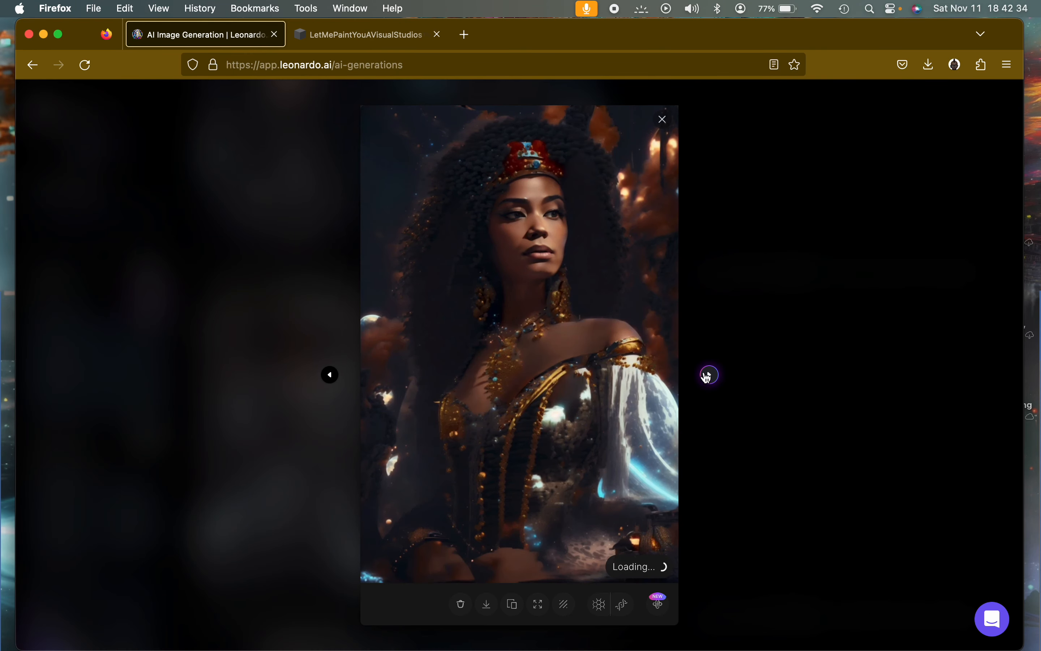
click(662, 120)
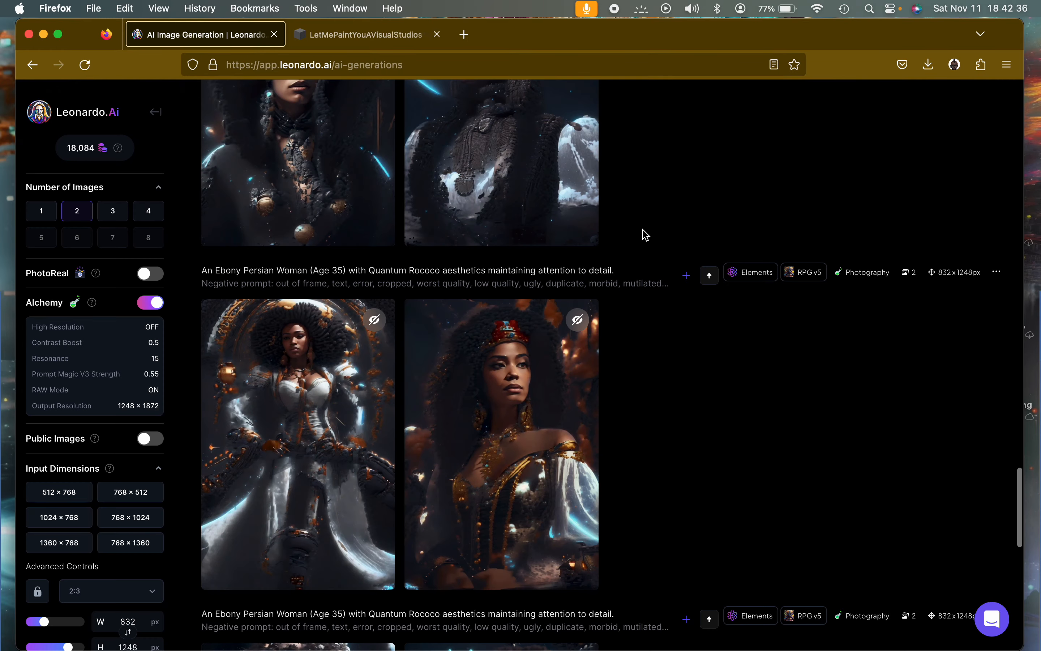
Preview the next newer pair and refine its first, dark-headdress portrait with Alchemy Refiner at High strength and Smooth Mode on.
scroll(645, 234, up, 5)
click(351, 332)
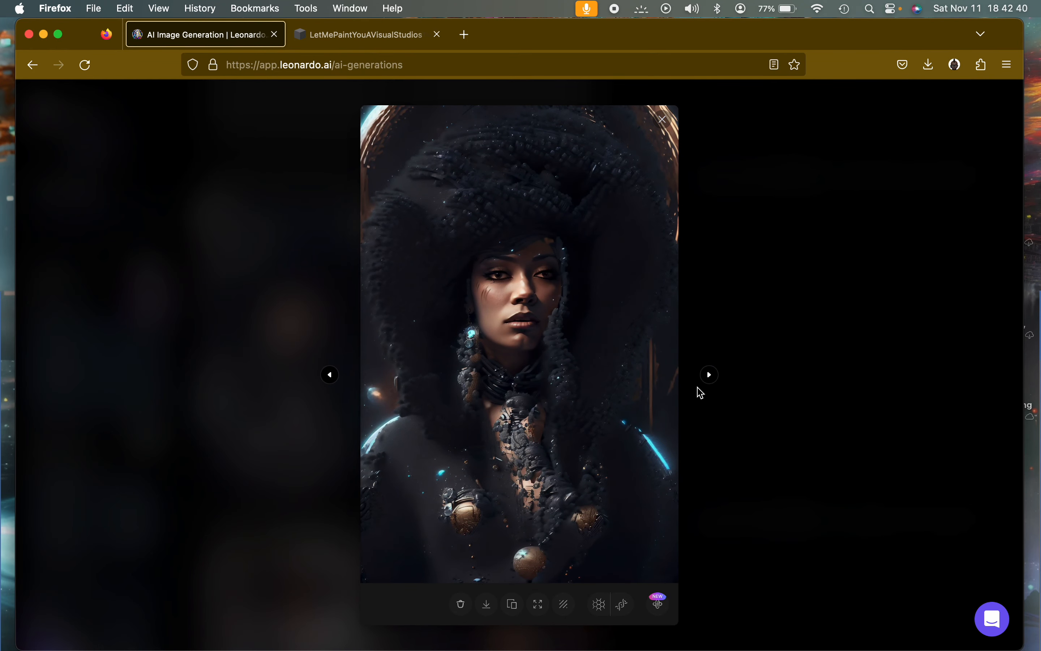
click(708, 375)
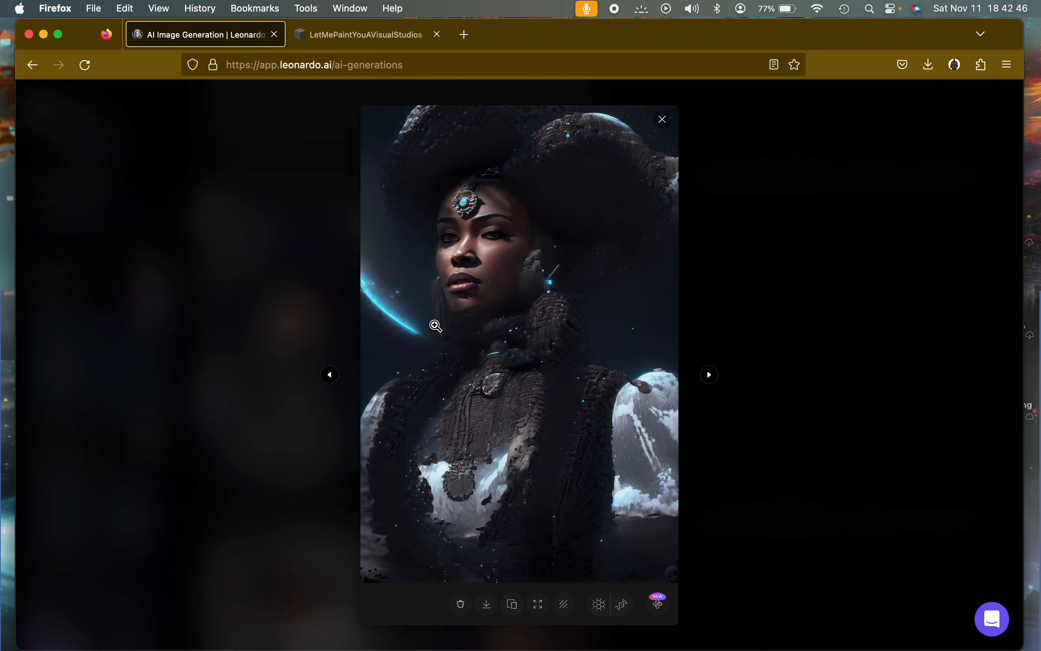
click(330, 375)
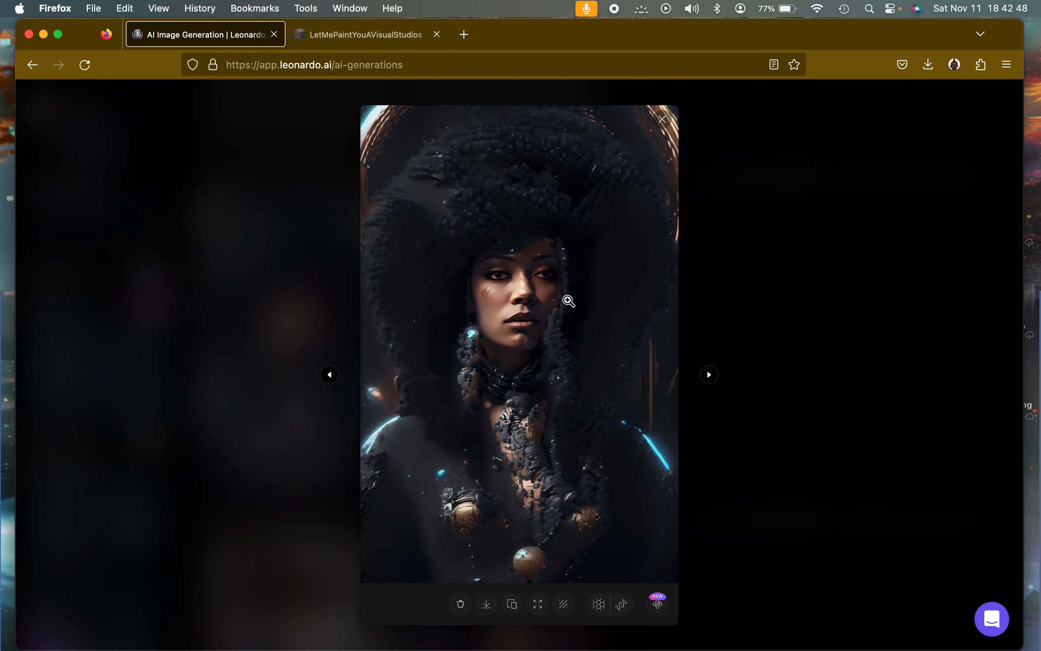
click(657, 602)
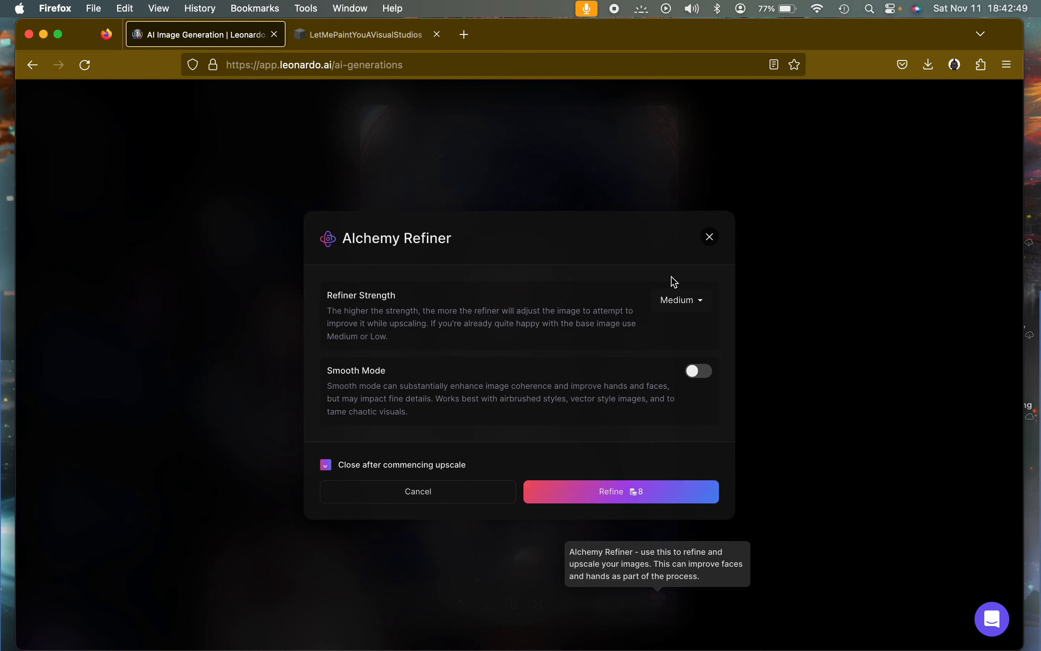
click(697, 309)
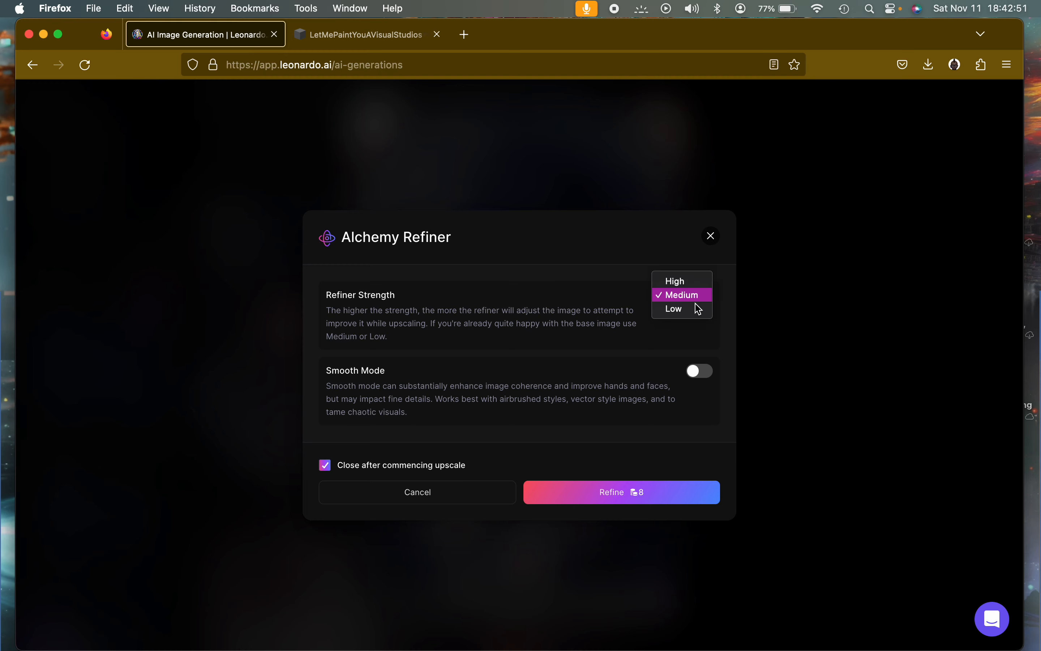
click(681, 285)
click(698, 371)
click(672, 493)
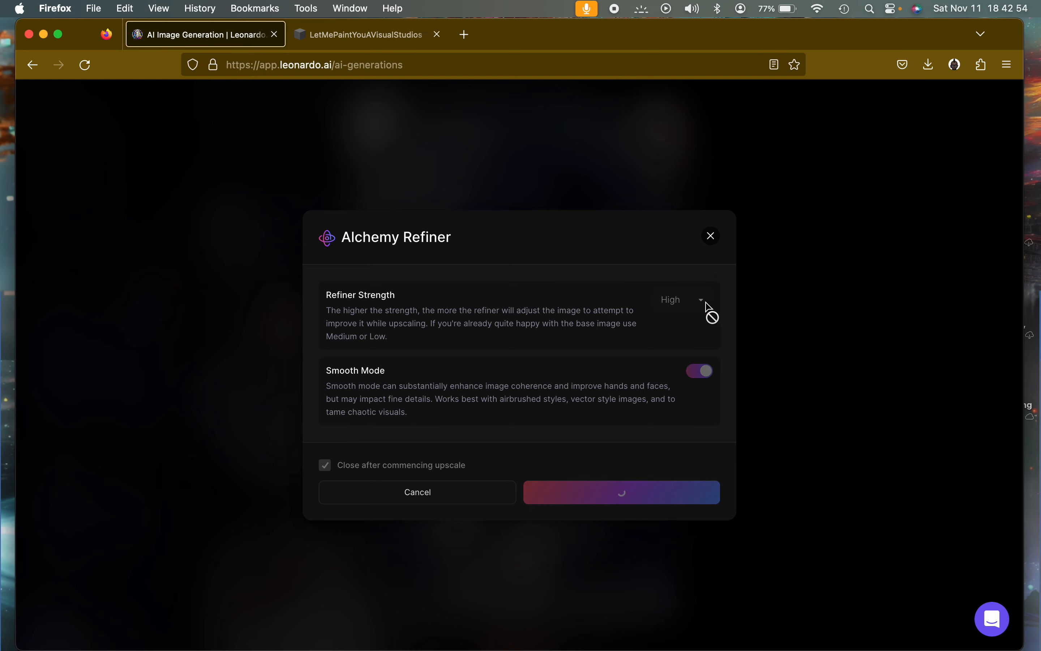
click(711, 237)
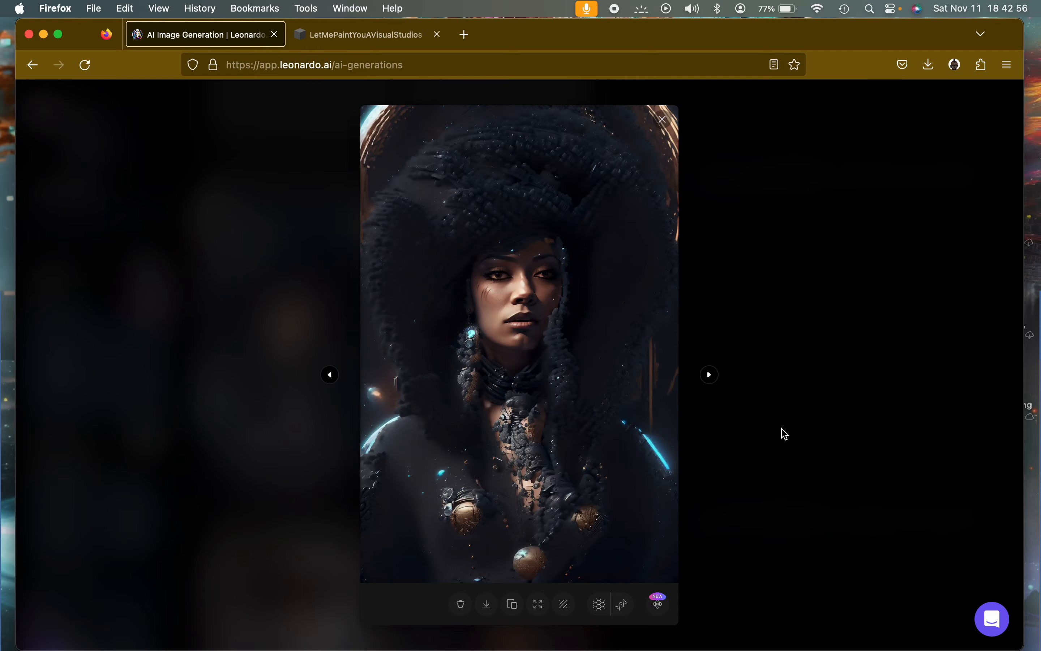
click(665, 123)
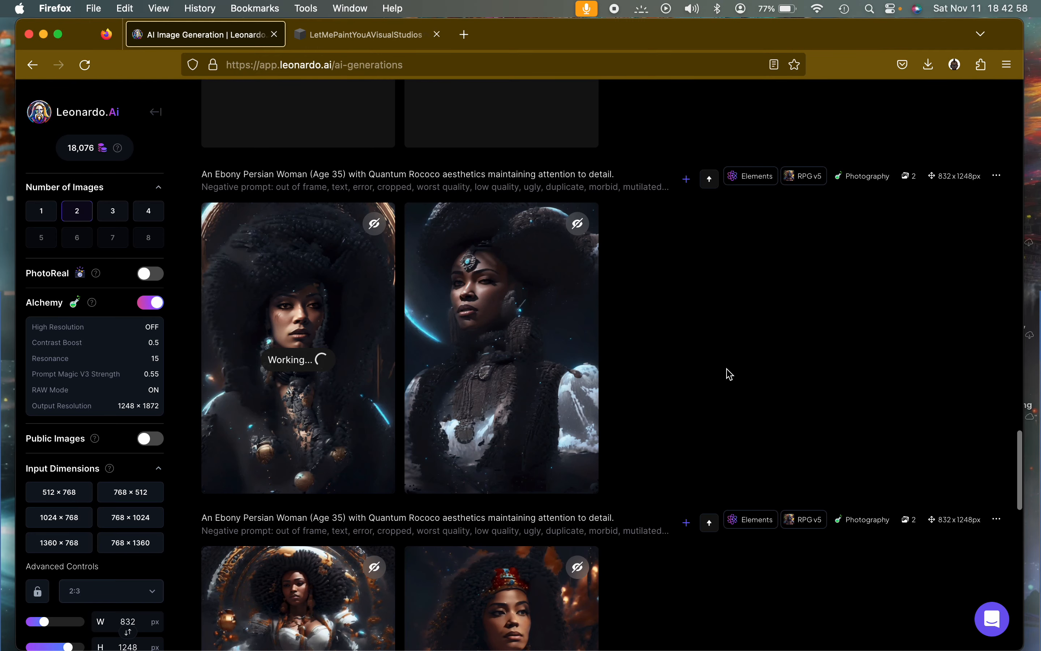
Compare the original and Alchemy Refiner - Medium Smooth versions of the oldest listed generation's first portrait, and close the preview.
scroll(727, 373, down, 15)
click(332, 421)
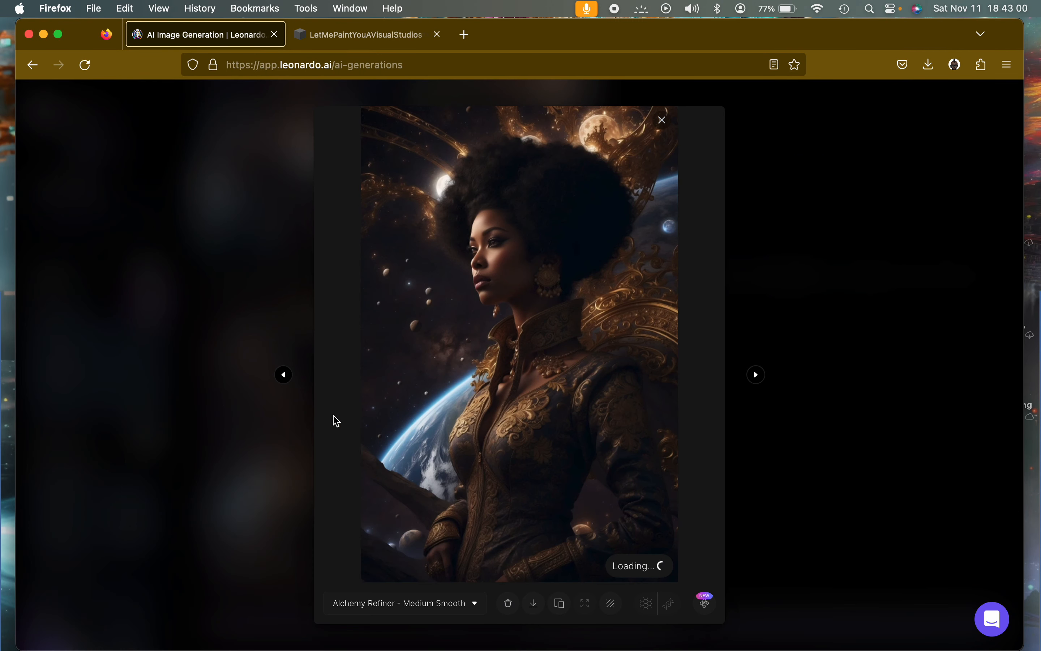
click(473, 603)
click(423, 564)
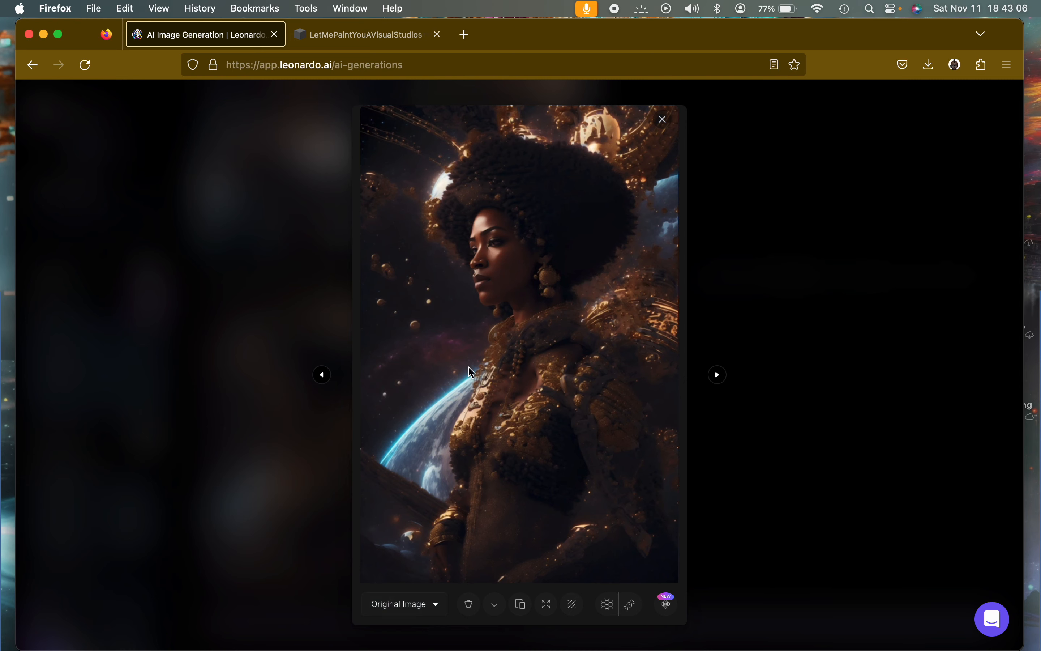
click(435, 607)
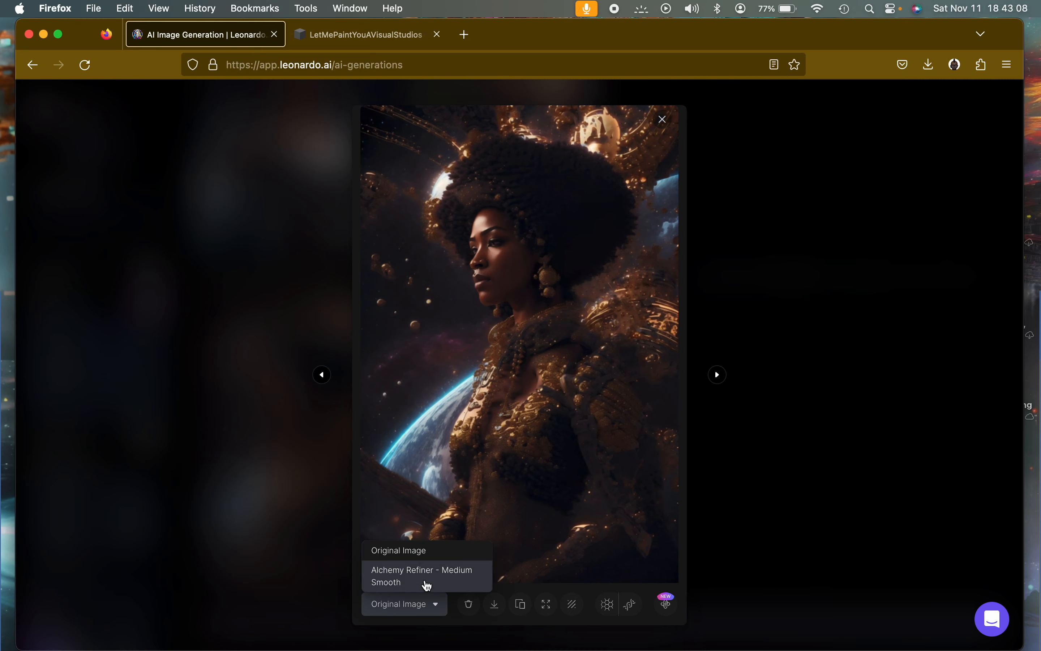
click(426, 582)
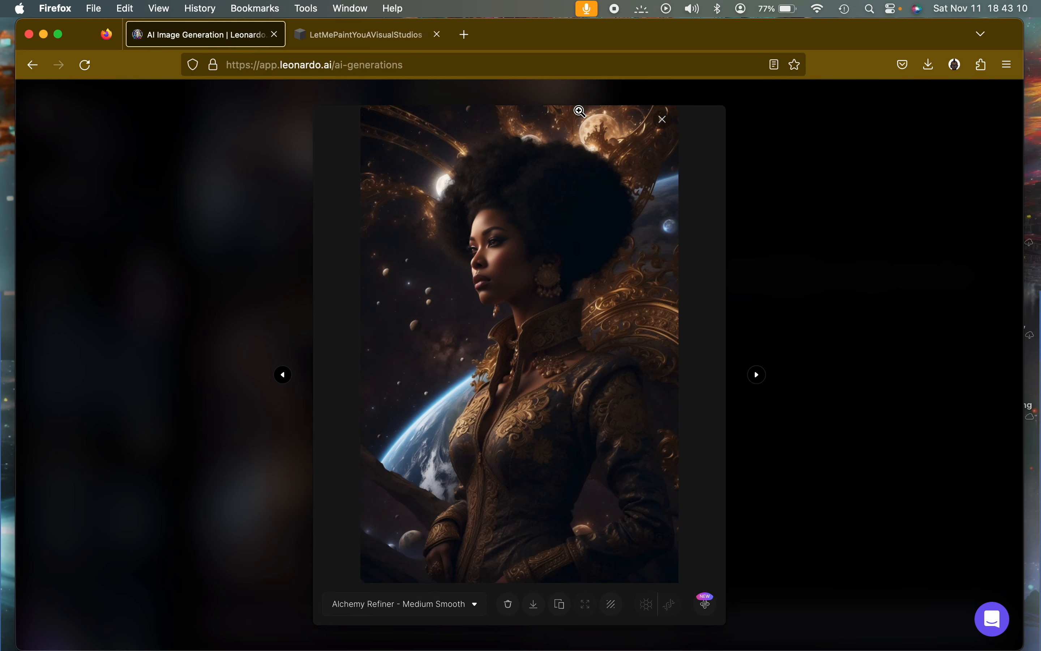
click(670, 124)
Compare the original and Alchemy Refiner - High Smooth versions of the dark-headdress portrait, and close the preview.
scroll(670, 125, up, 5)
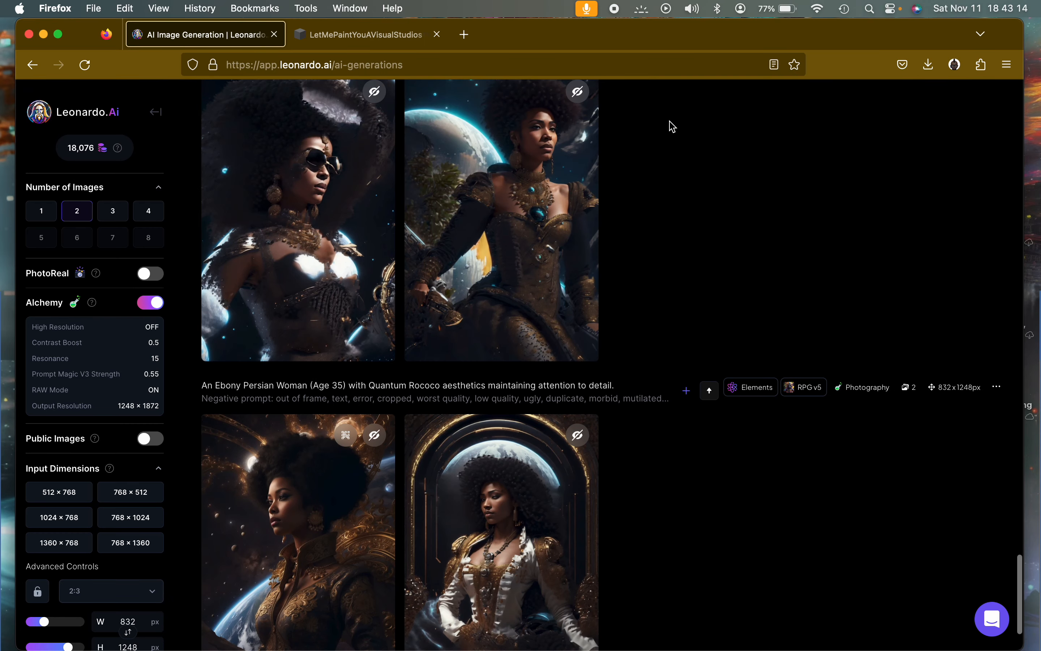
scroll(670, 124, up, 7)
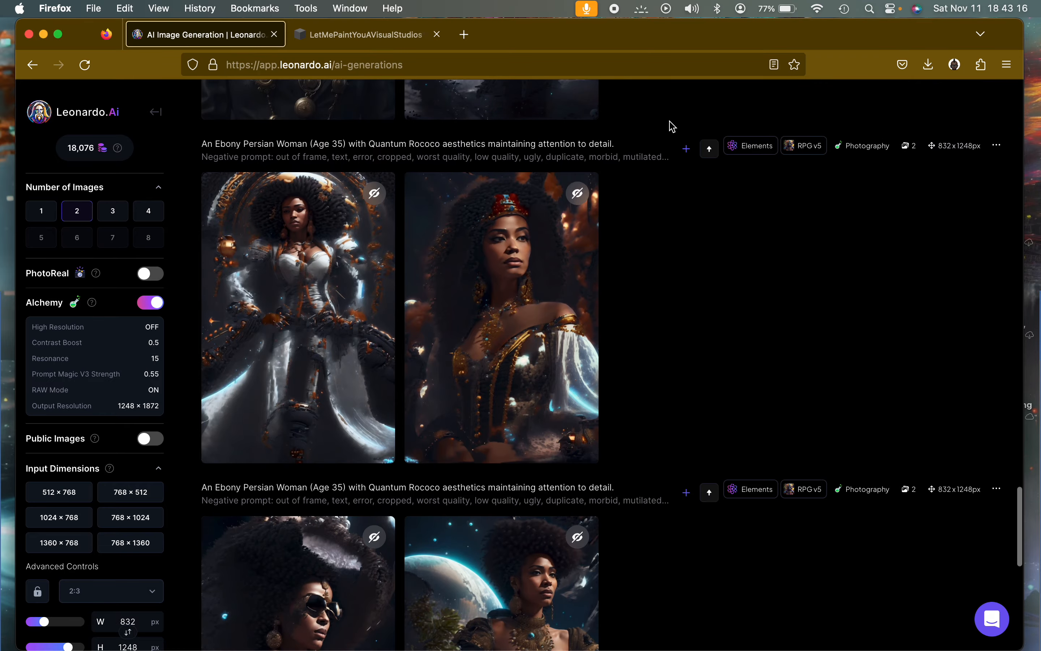
scroll(671, 126, up, 3)
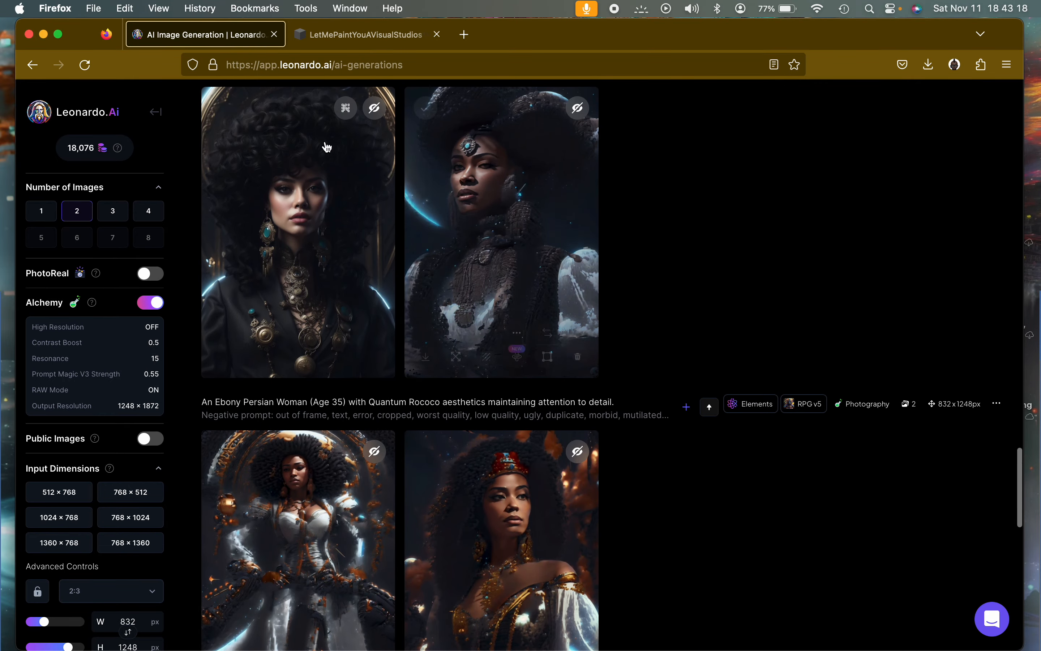
click(316, 174)
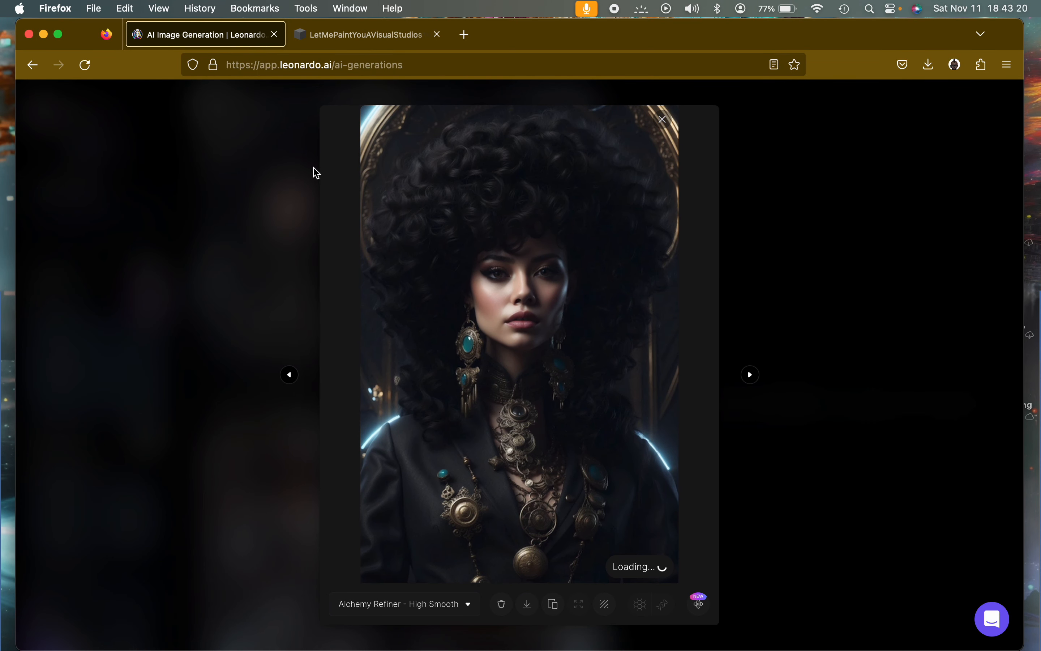
click(449, 607)
click(438, 566)
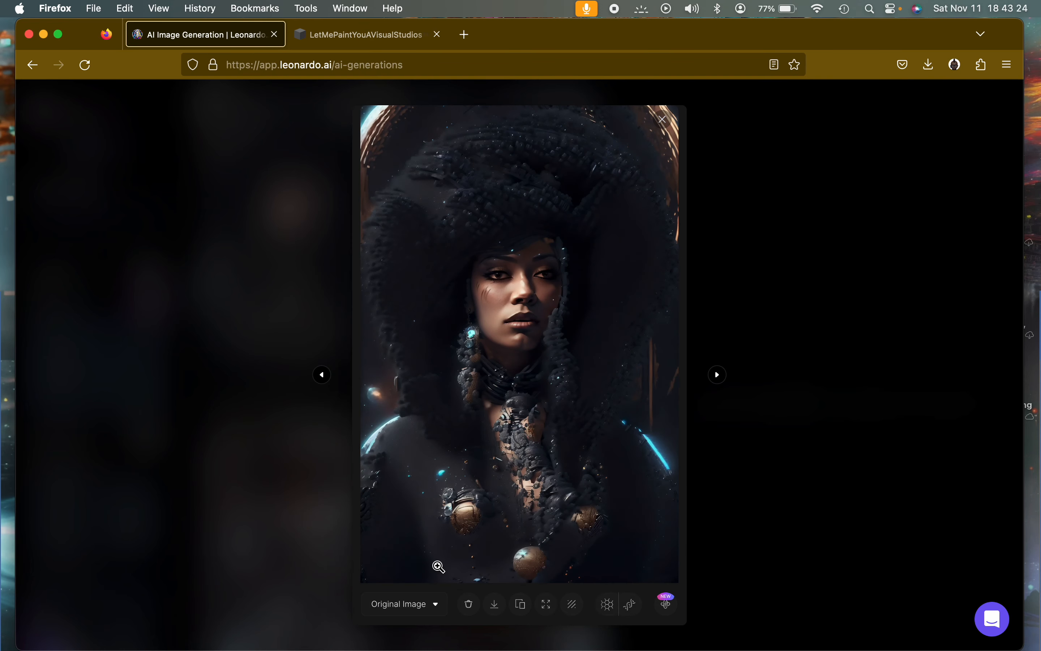
click(432, 604)
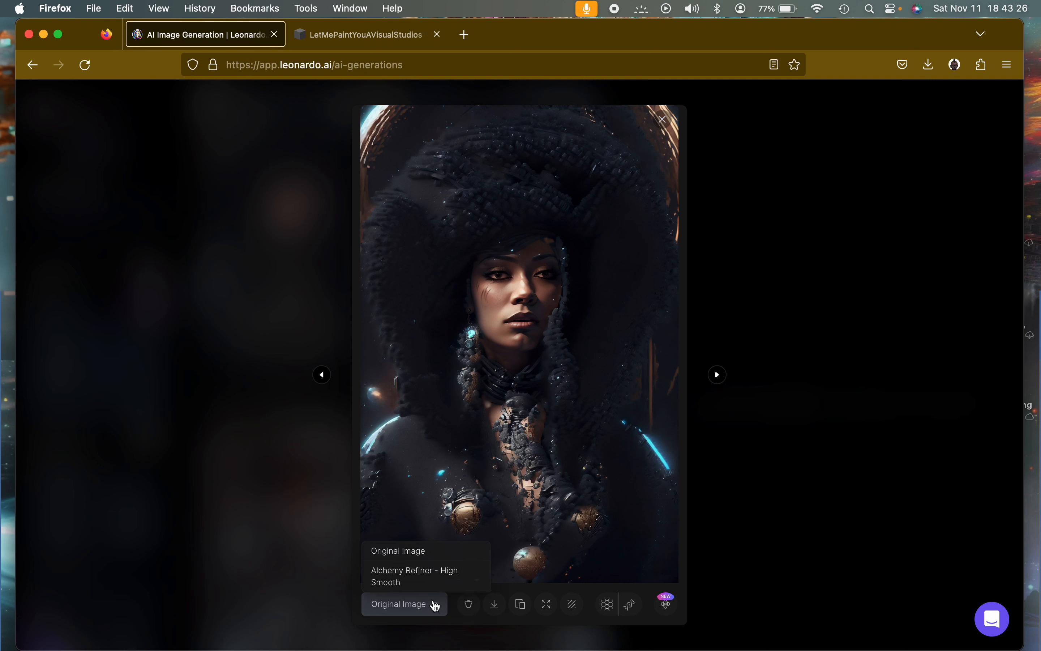
click(434, 582)
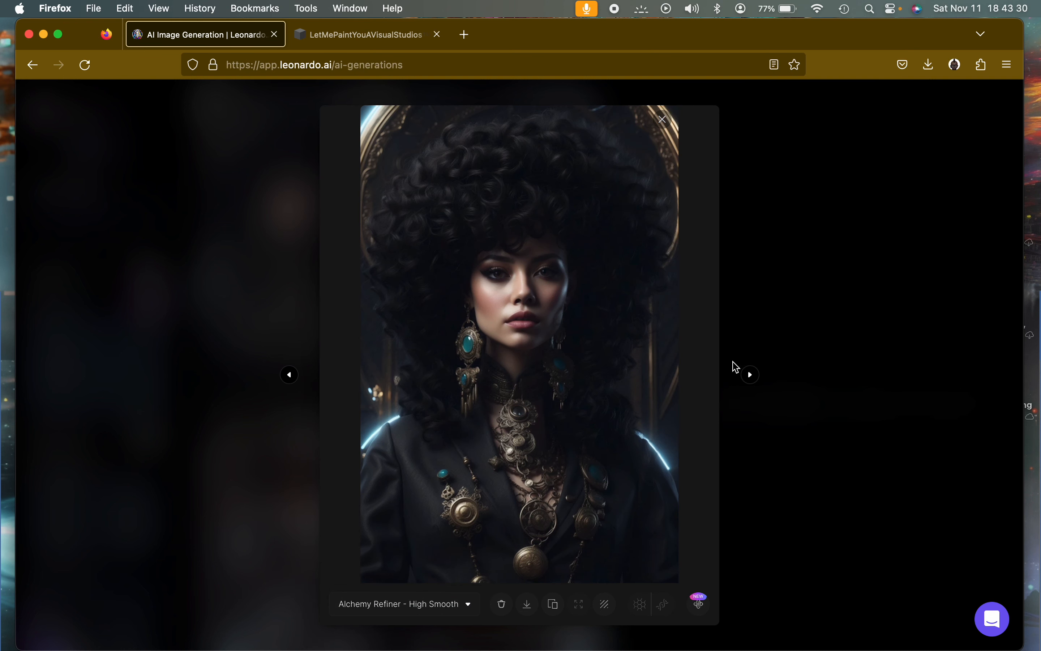
click(663, 119)
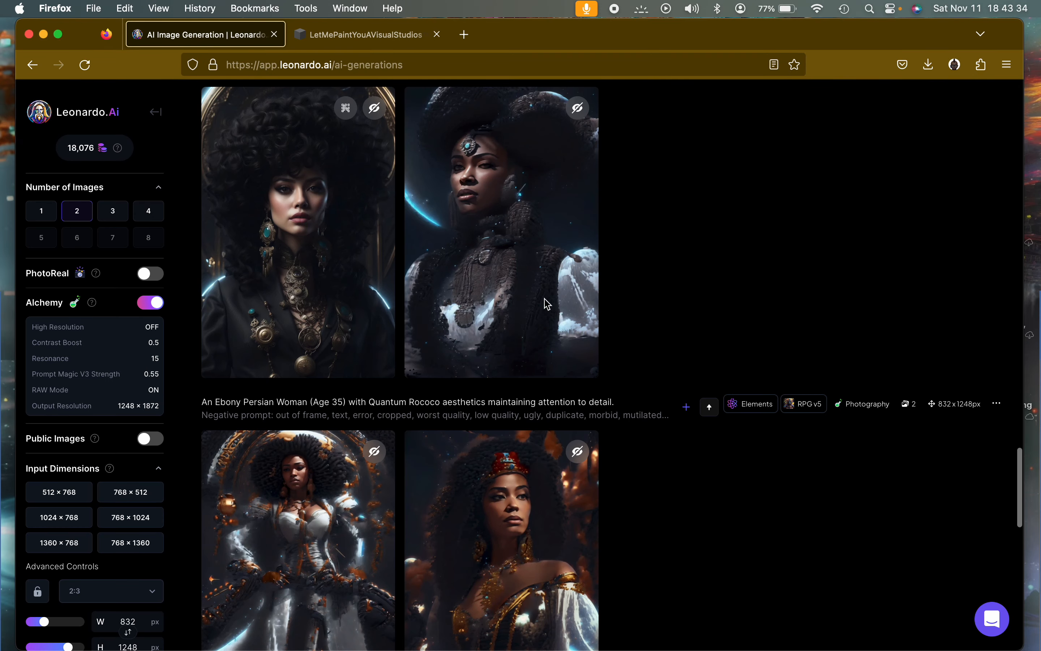
Refine the second portrait, with the teal forehead jewel and dark hat, using Alchemy Refiner at Medium strength with Smooth Mode on.
click(518, 355)
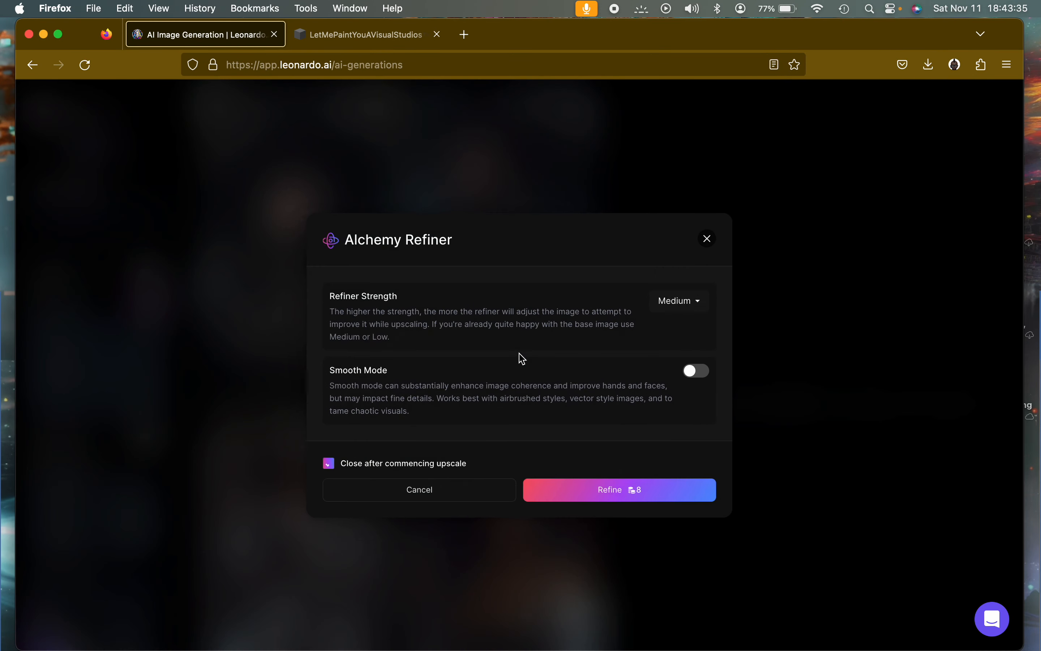
click(672, 304)
click(693, 372)
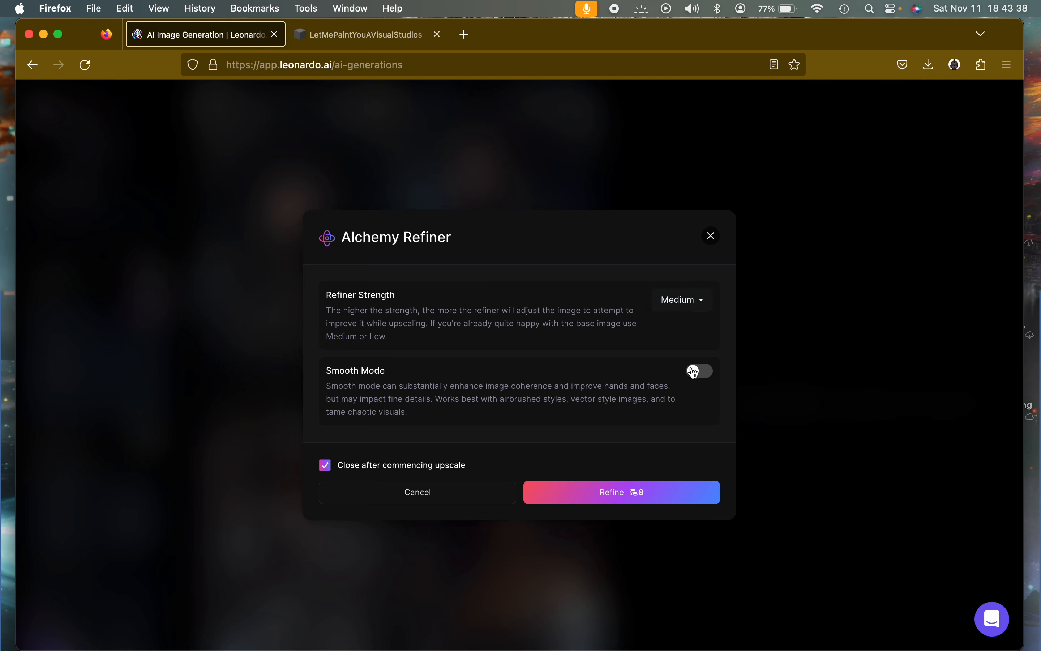
click(693, 372)
click(671, 493)
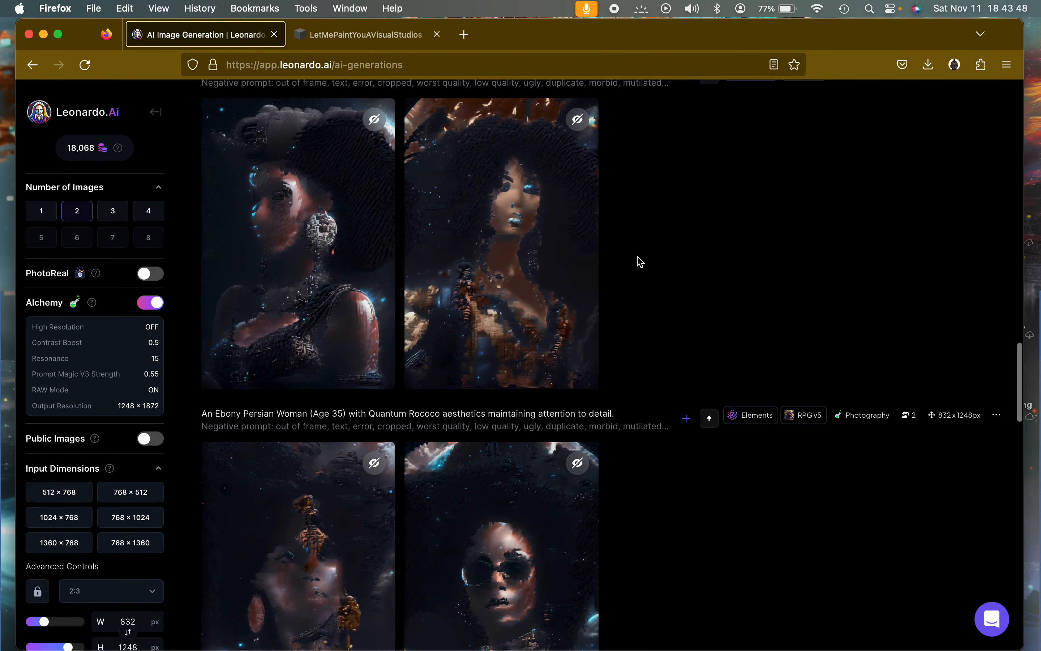
Review the generation info of the next newer pair, which includes the sunglasses portrait, and close it.
scroll(640, 262, down, 5)
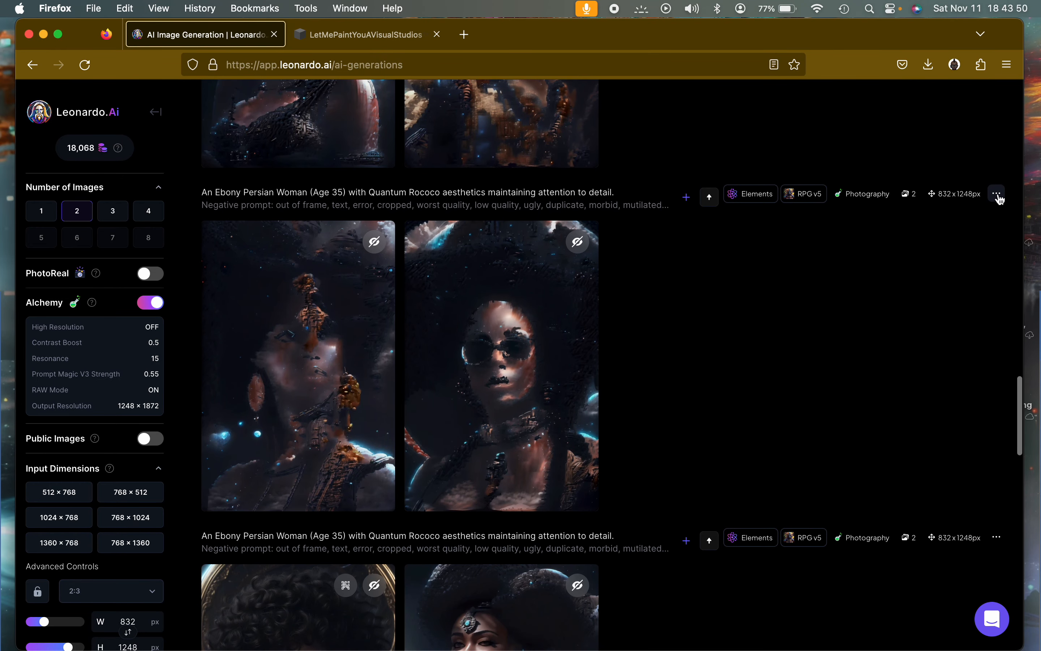
click(997, 195)
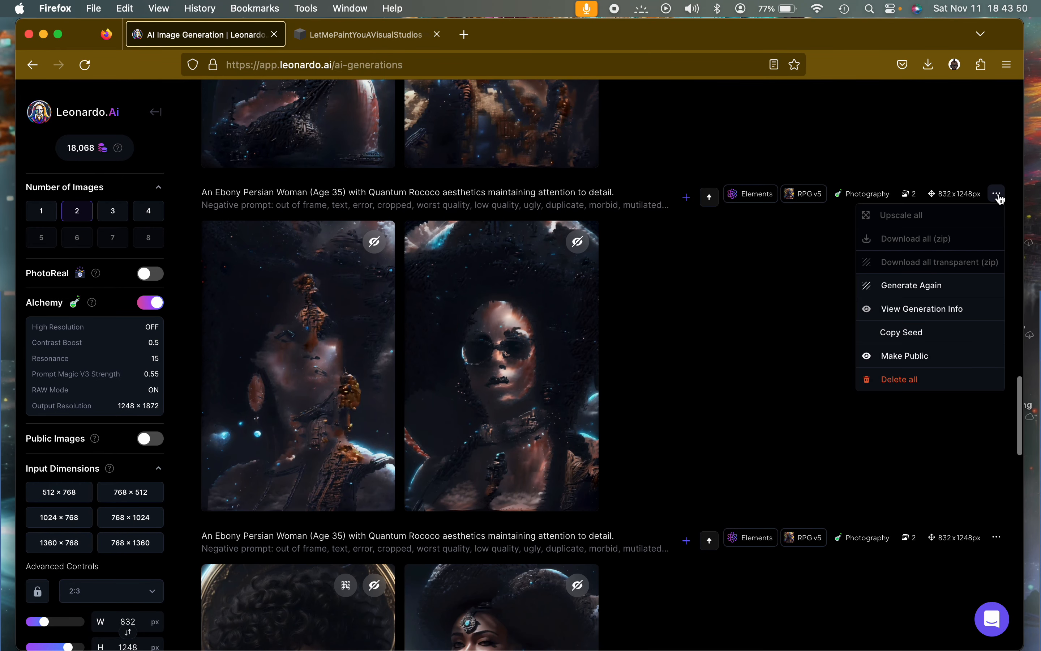
click(938, 314)
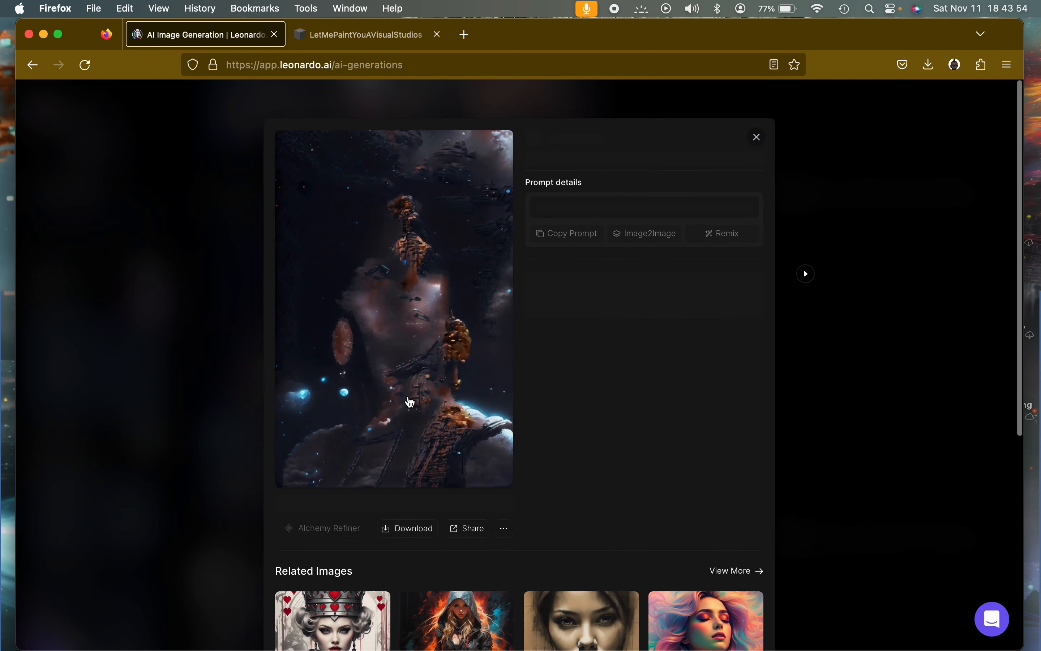
scroll(586, 477, down, 5)
scroll(585, 475, up, 5)
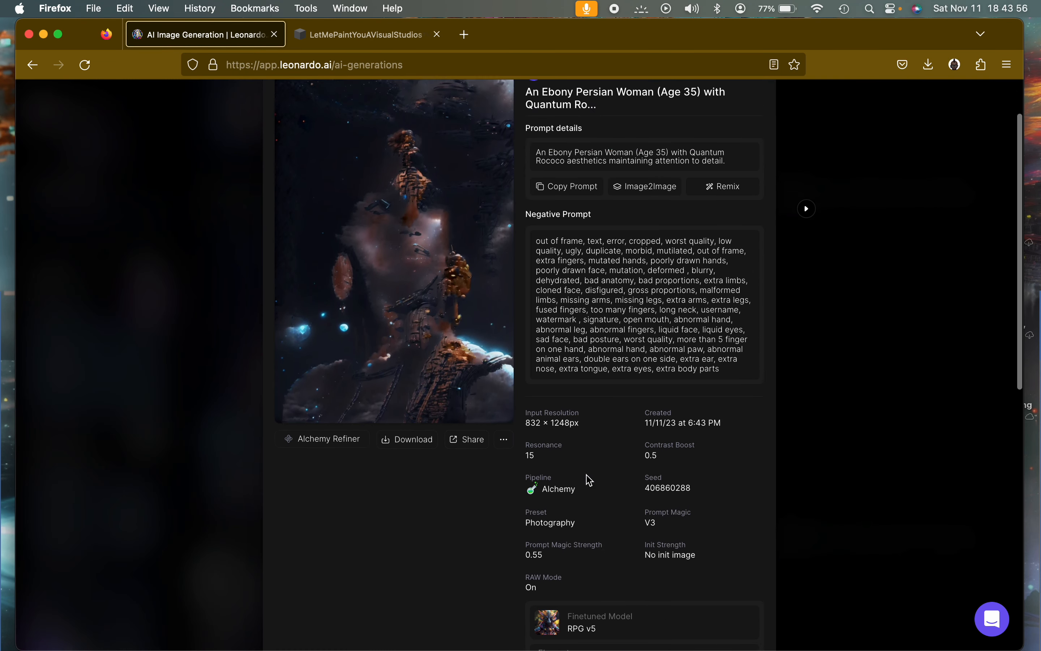
click(758, 126)
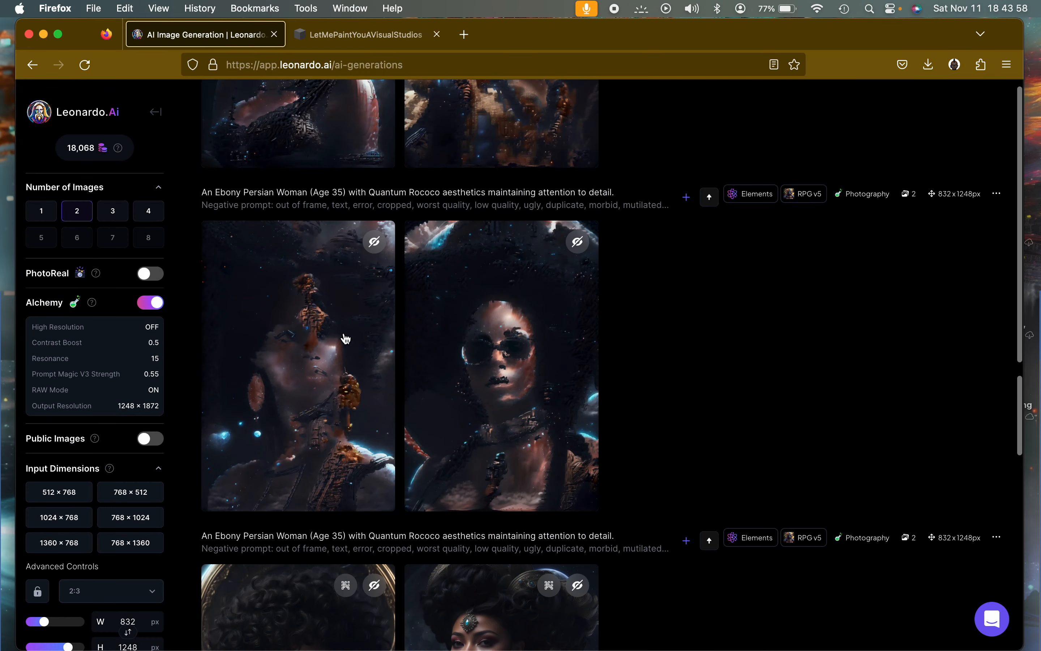
Refine both portraits in the sunglasses generation with Alchemy Refiner at Medium strength and Smooth Mode on.
click(315, 490)
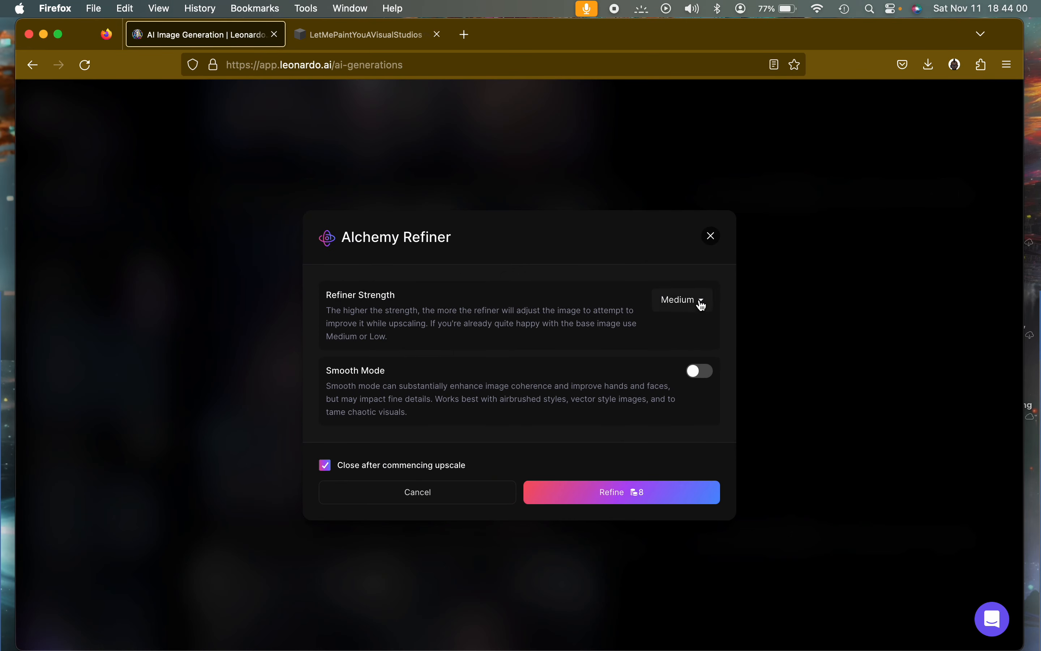
click(699, 371)
click(669, 498)
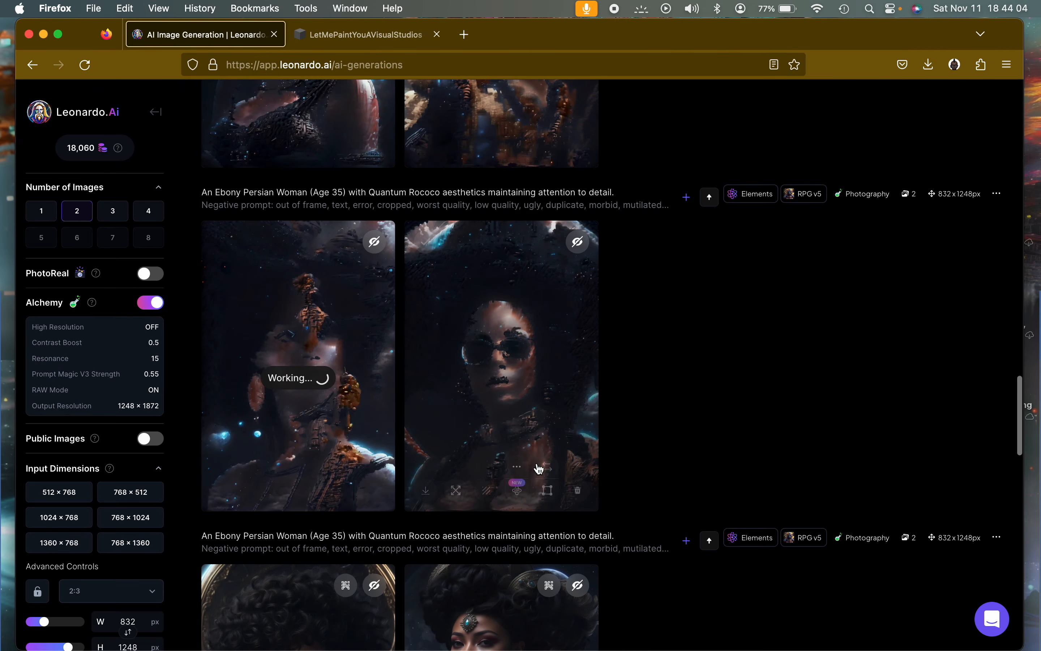
click(518, 494)
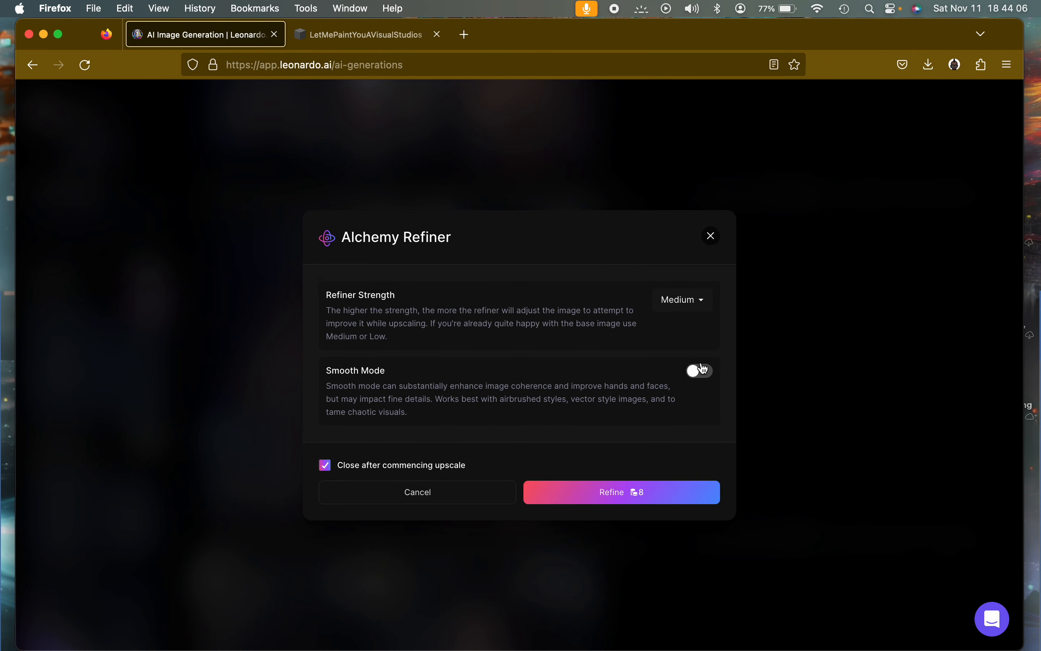
click(694, 373)
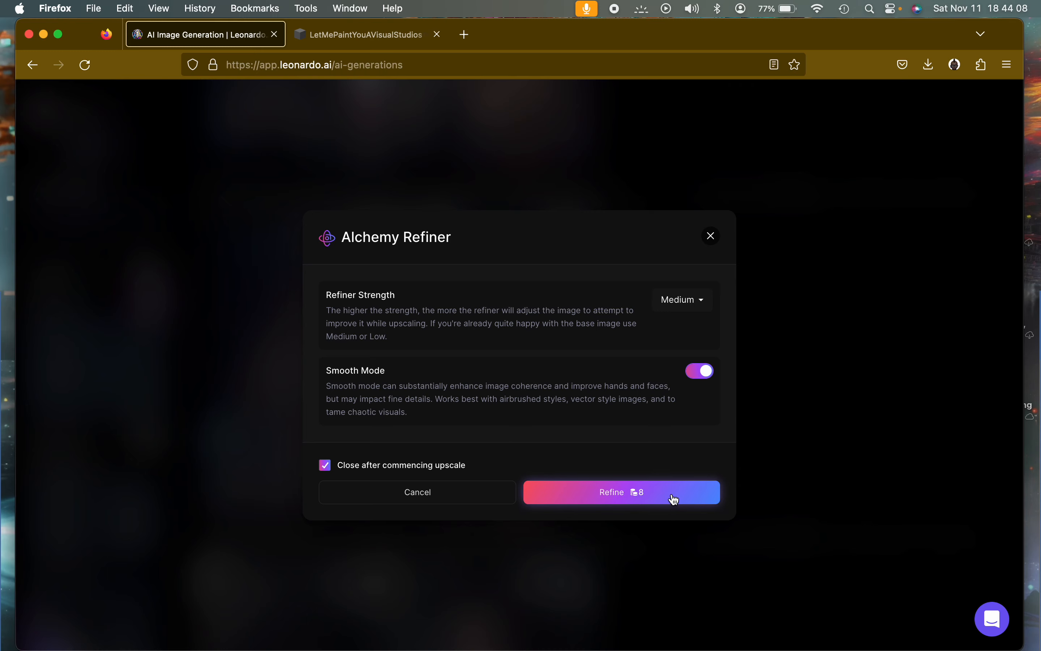
click(673, 499)
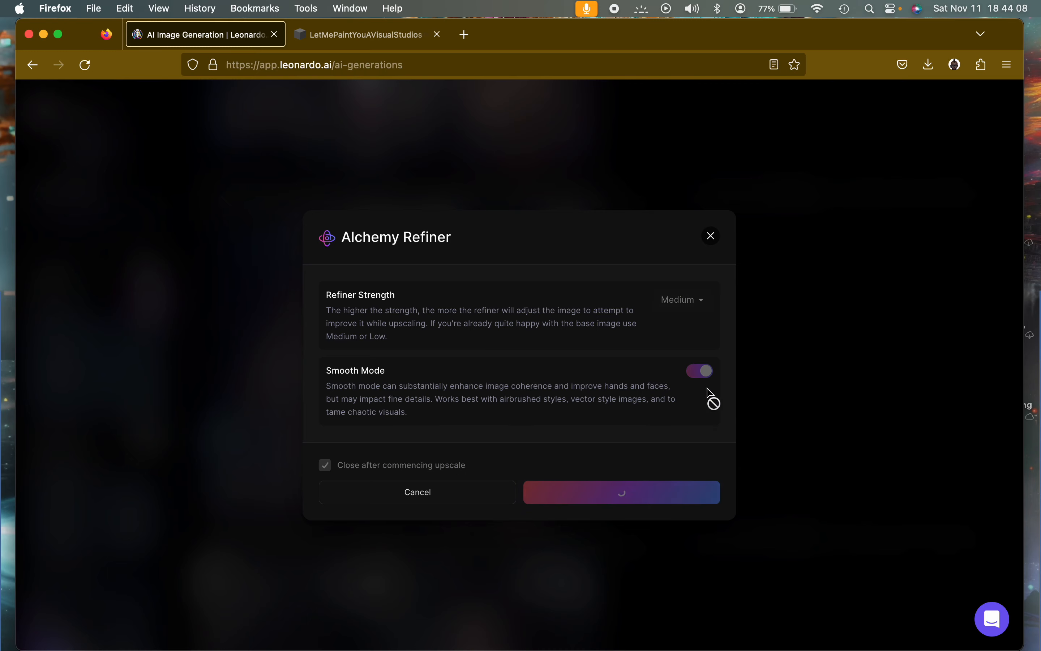
click(713, 237)
Check the element weights in the generation info of the next newer pair, with the large round earring portrait, and close it.
scroll(794, 340, up, 8)
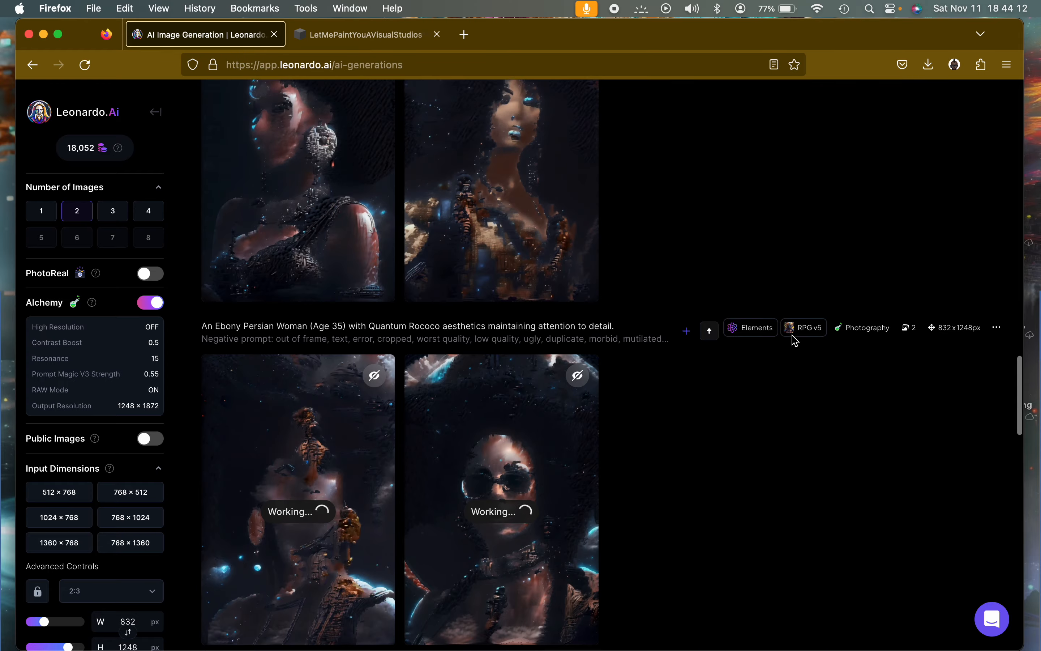
scroll(794, 340, up, 2)
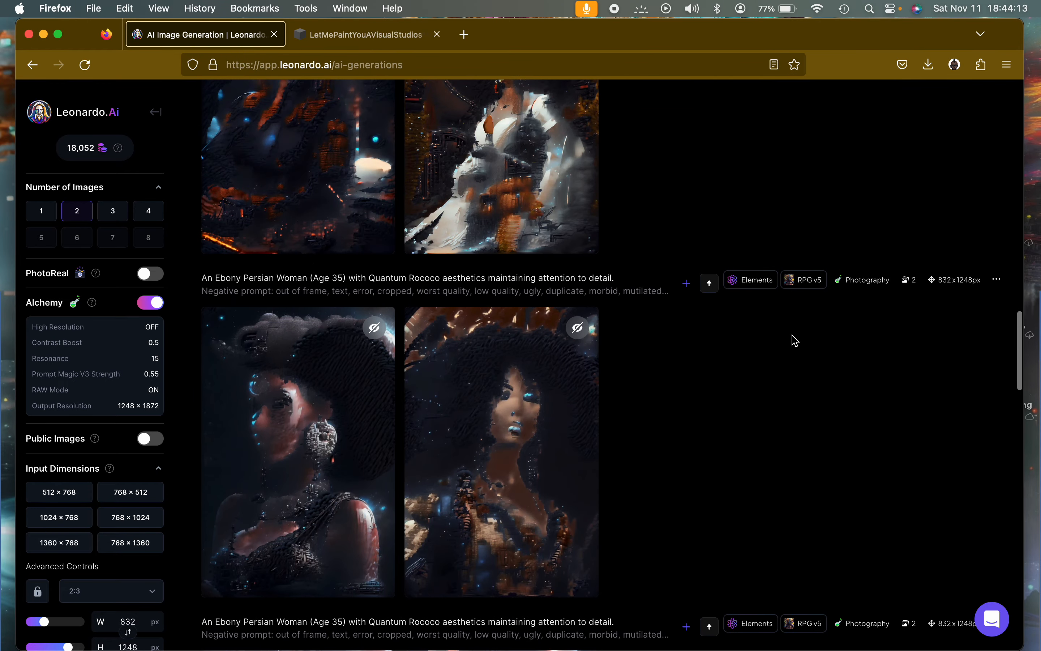
click(996, 279)
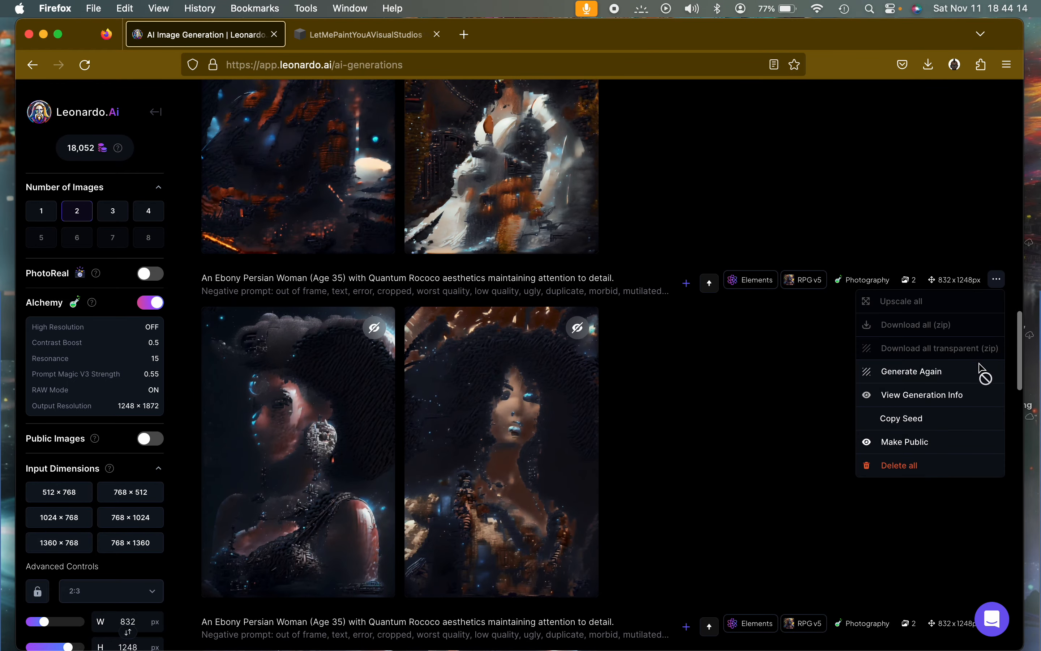
click(950, 399)
scroll(745, 466, down, 4)
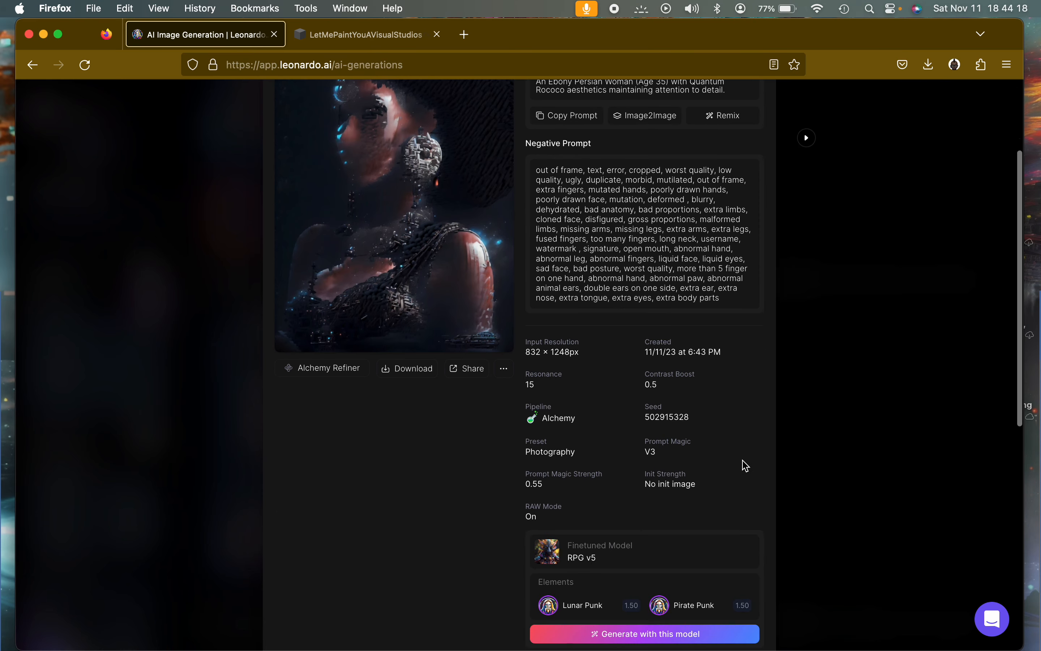
scroll(746, 463, up, 3)
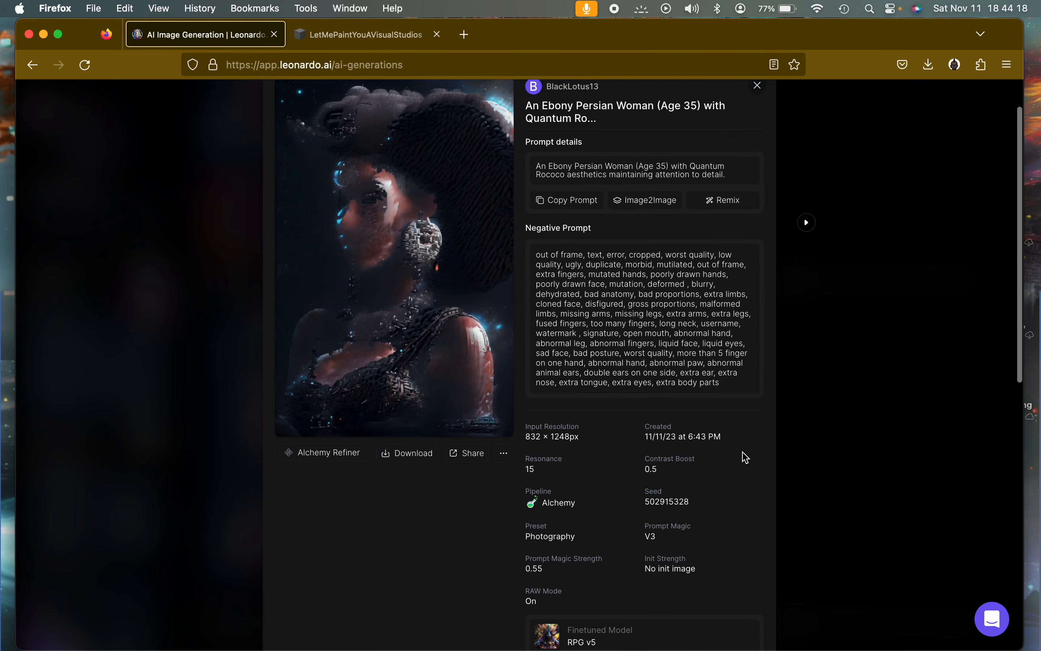
click(758, 86)
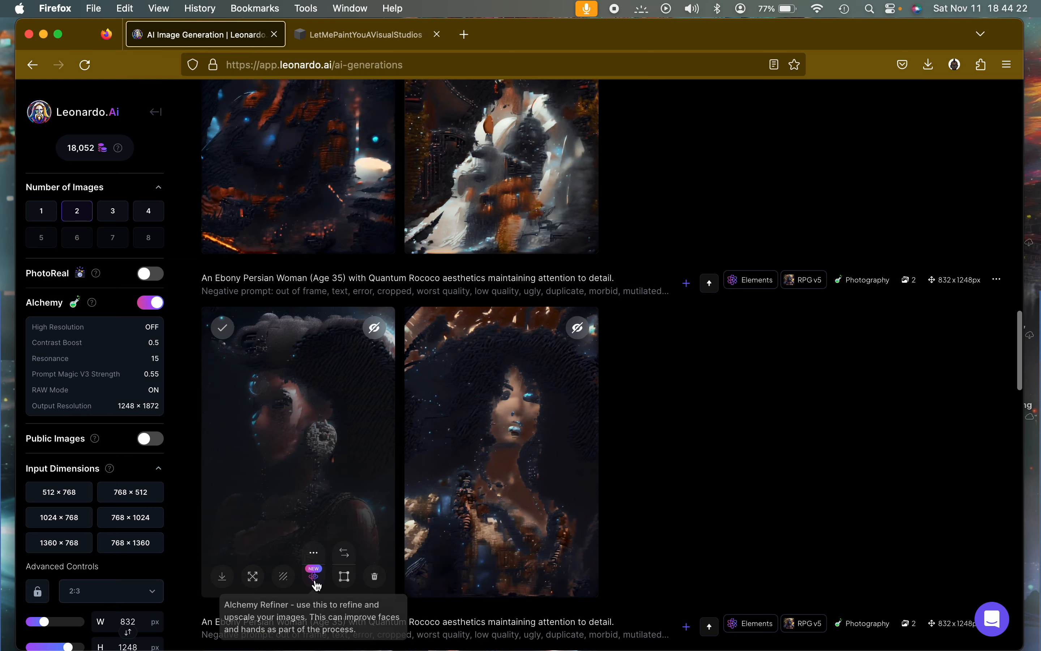
Refine both portraits in the round-earring generation with Alchemy Refiner at Medium strength and Smooth Mode on.
click(314, 576)
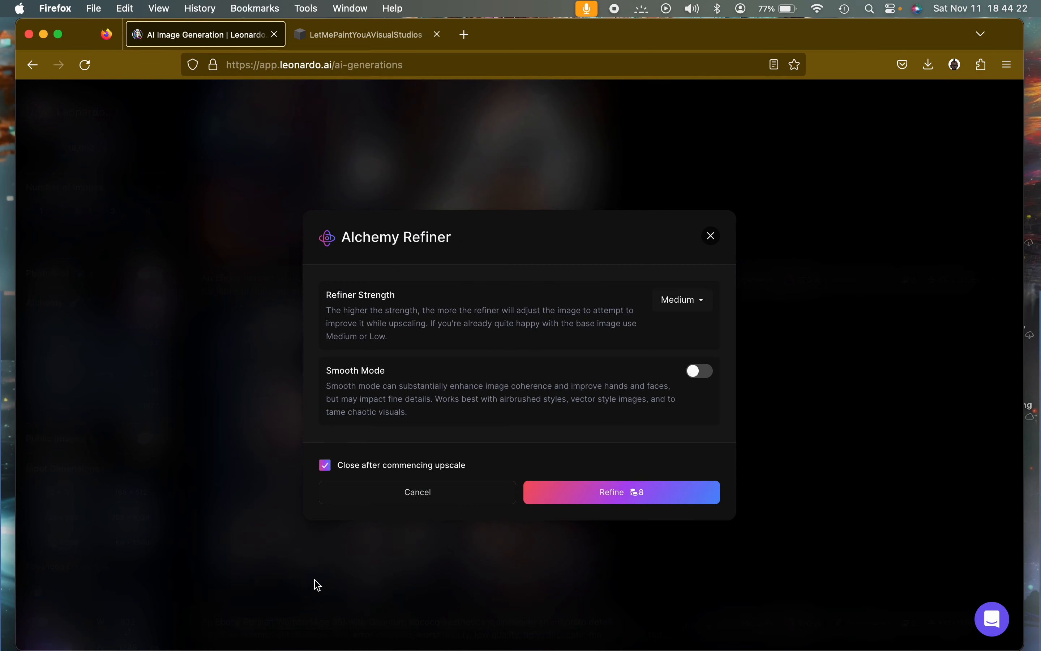
click(694, 377)
click(650, 494)
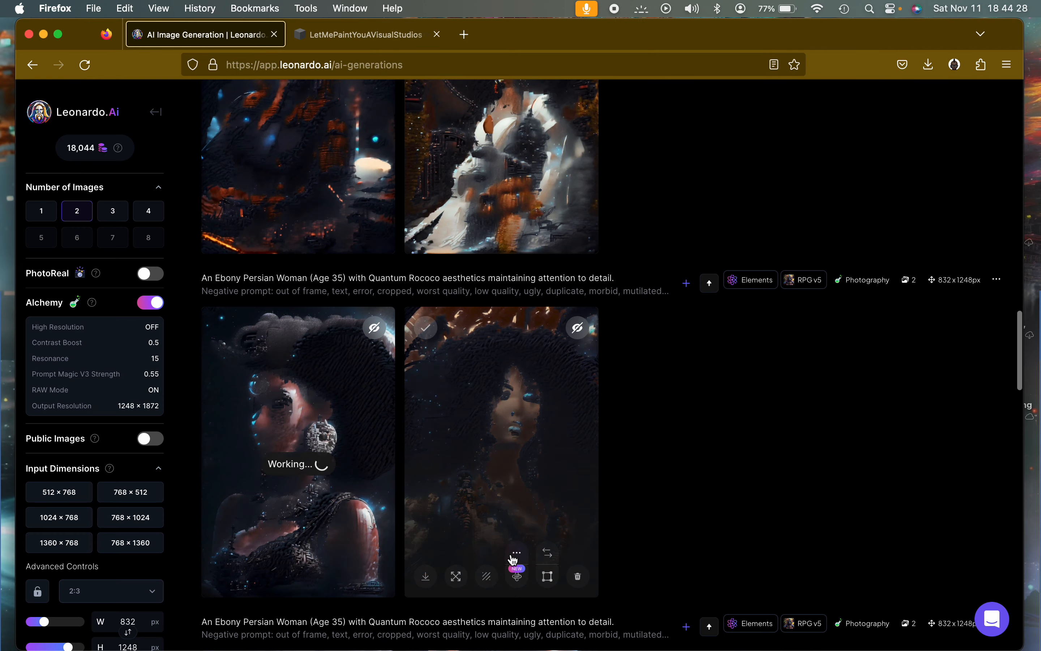
click(519, 574)
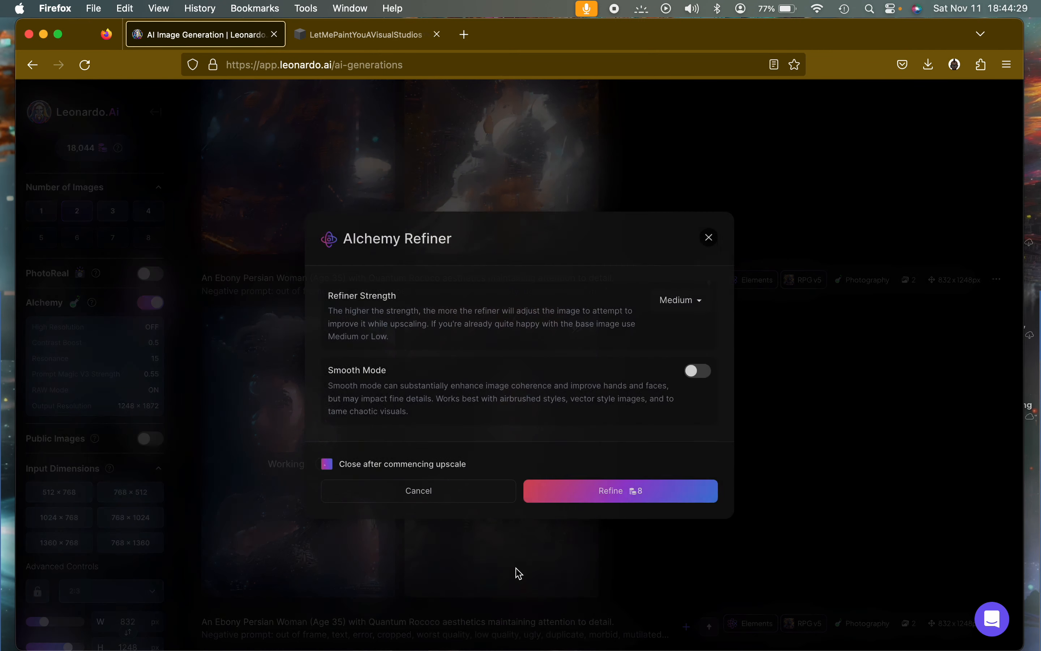
click(697, 374)
click(663, 493)
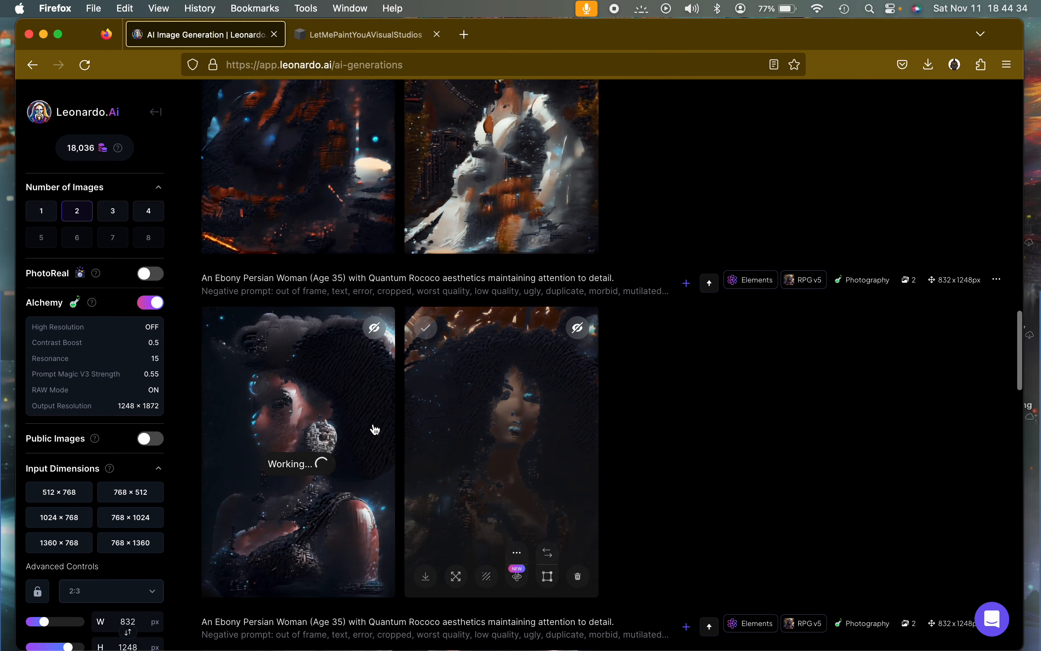
Refine both portraits in the golden-arch, white-gown generation with Alchemy Refiner at Medium strength and Smooth Mode on.
scroll(534, 441, up, 6)
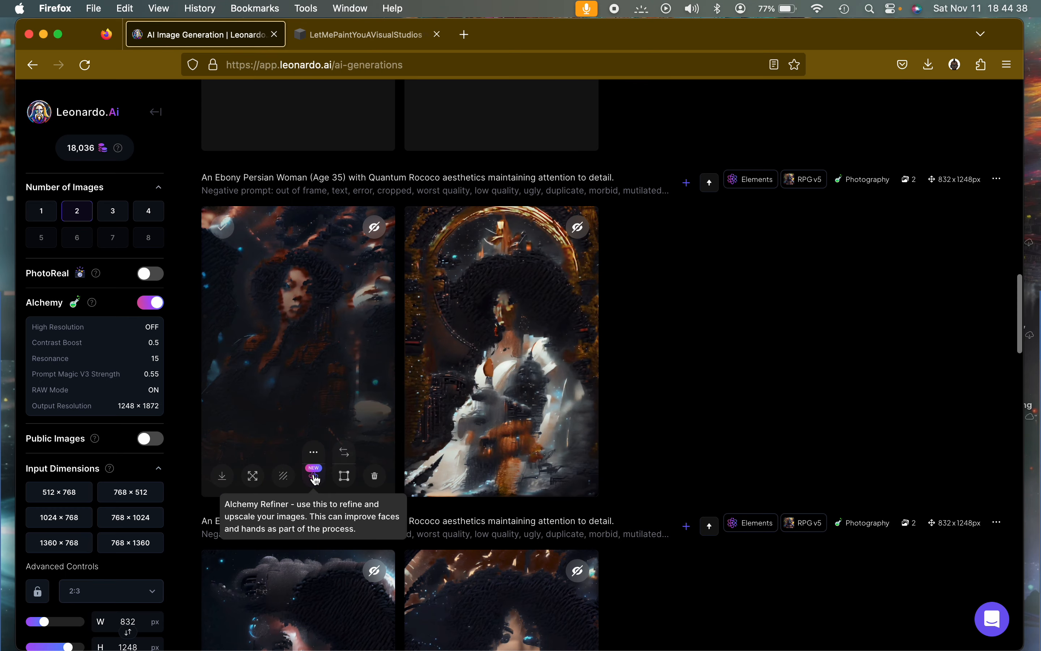
click(314, 468)
click(697, 371)
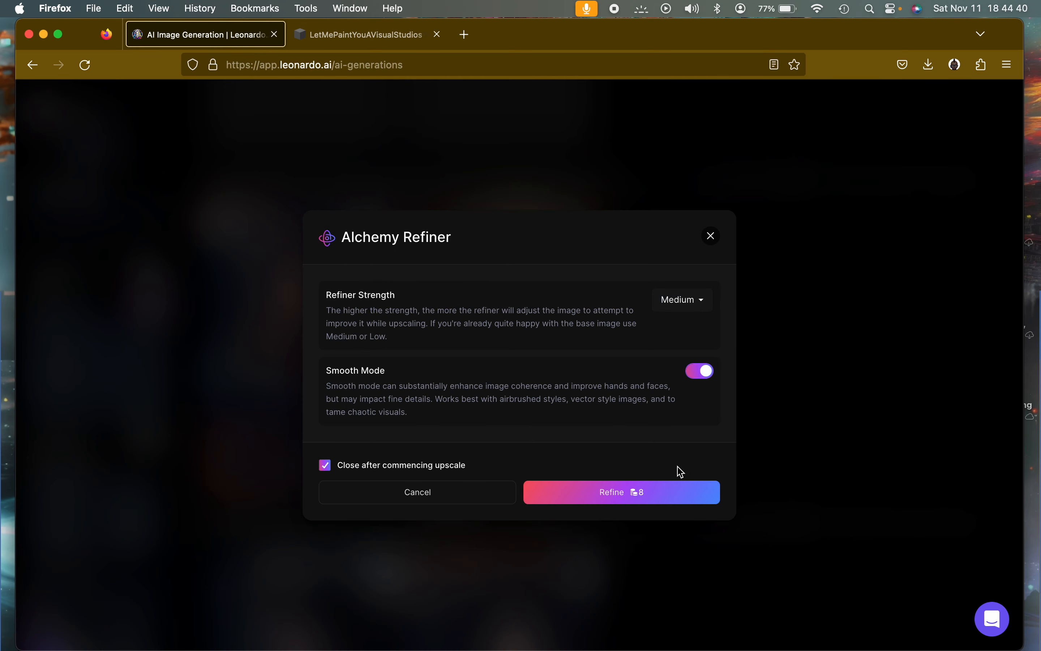
click(675, 492)
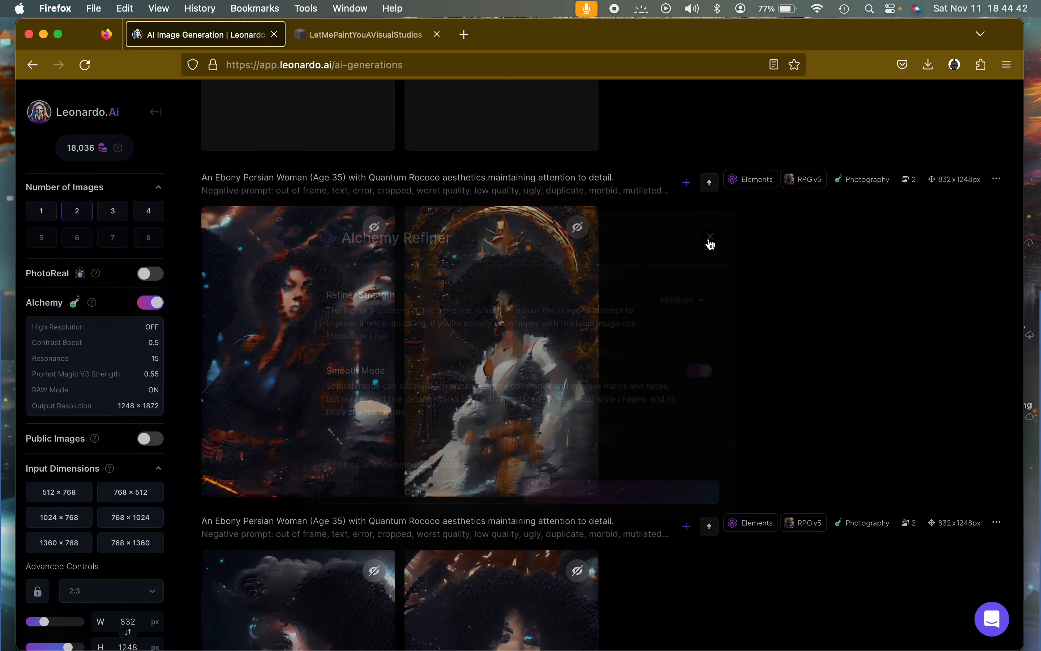
click(518, 475)
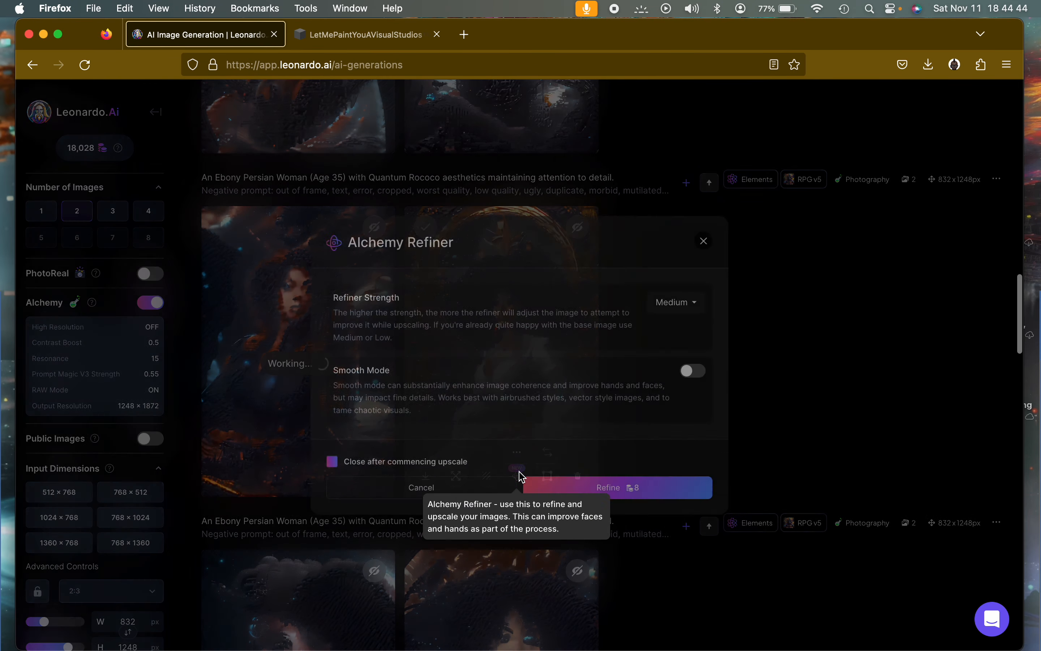
click(697, 372)
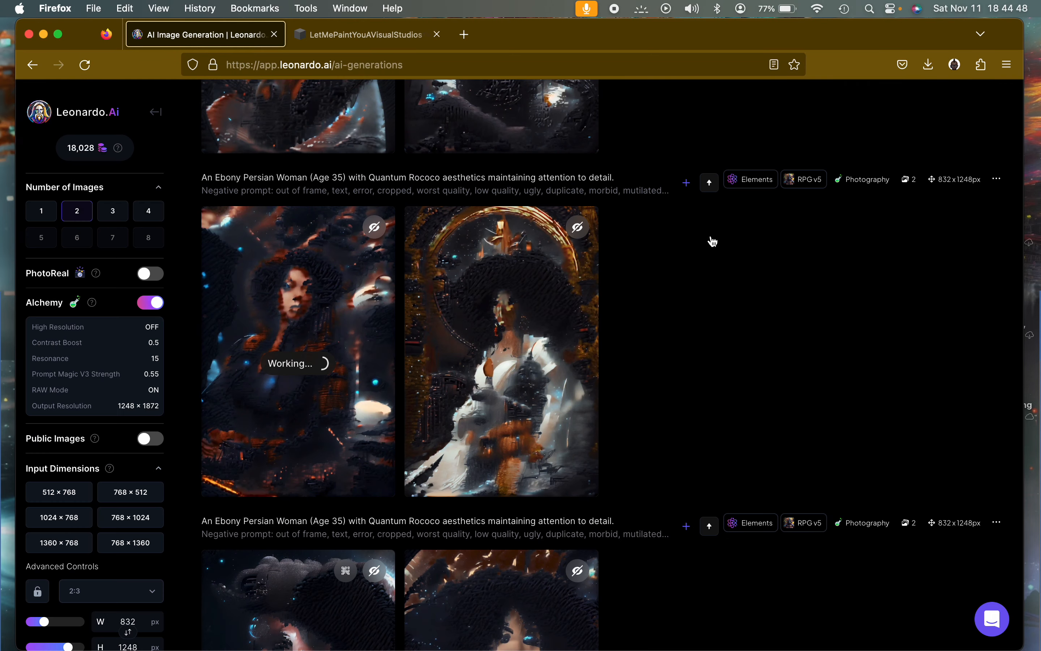
Refine both portraits in the white-moon generation with Alchemy Refiner at Medium strength and Smooth Mode on.
scroll(714, 241, up, 4)
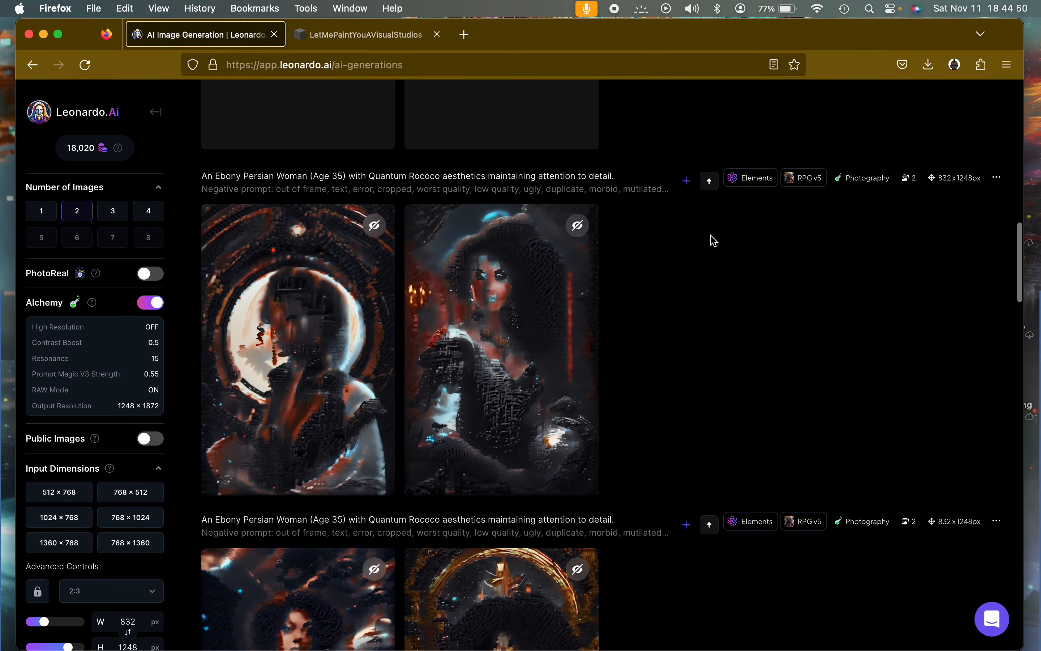
mouse_move(332, 451)
click(314, 499)
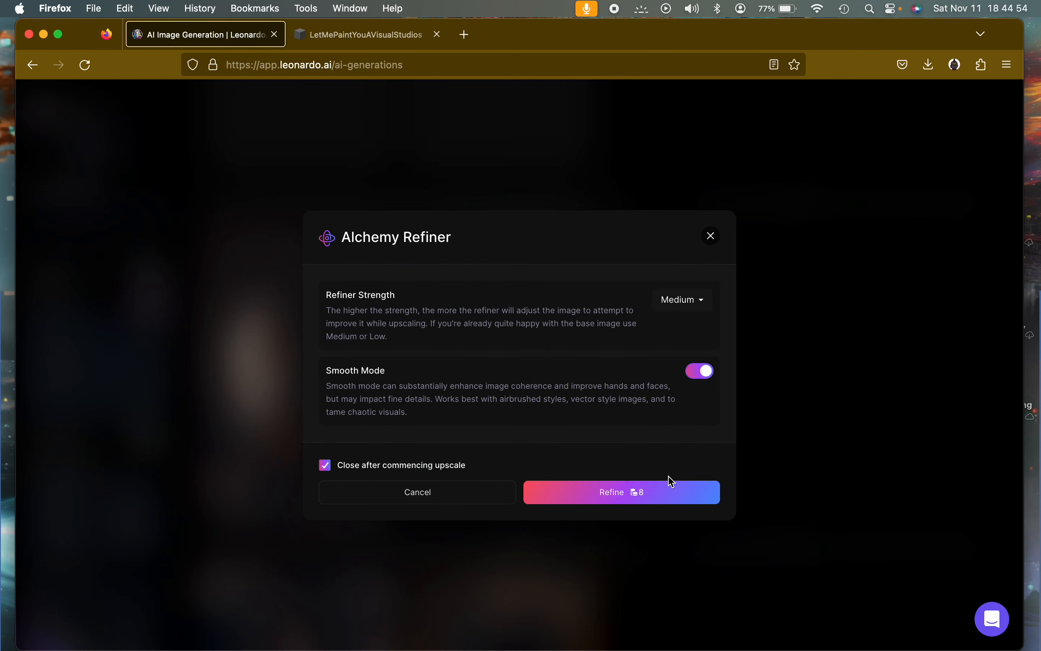
click(667, 493)
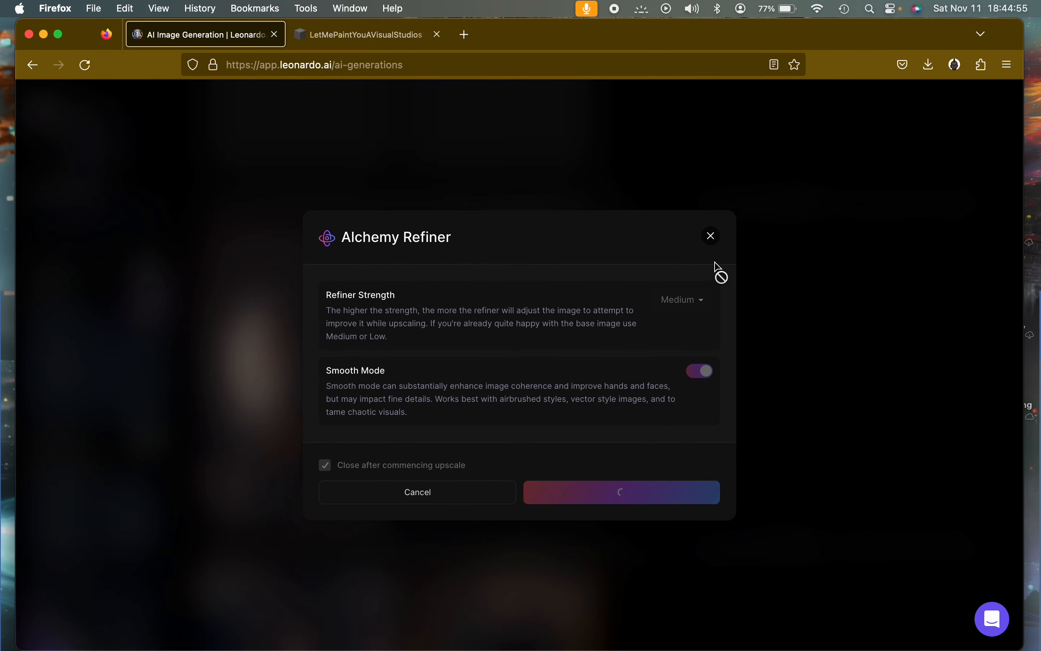
click(710, 240)
scroll(628, 379, up, 2)
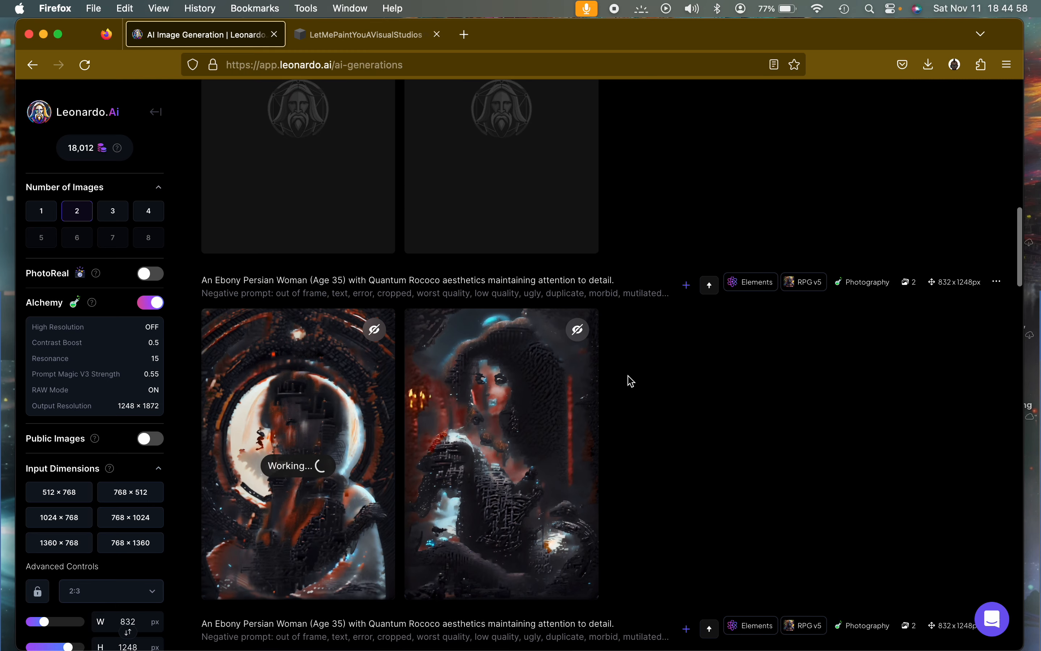
mouse_move(517, 544)
click(516, 577)
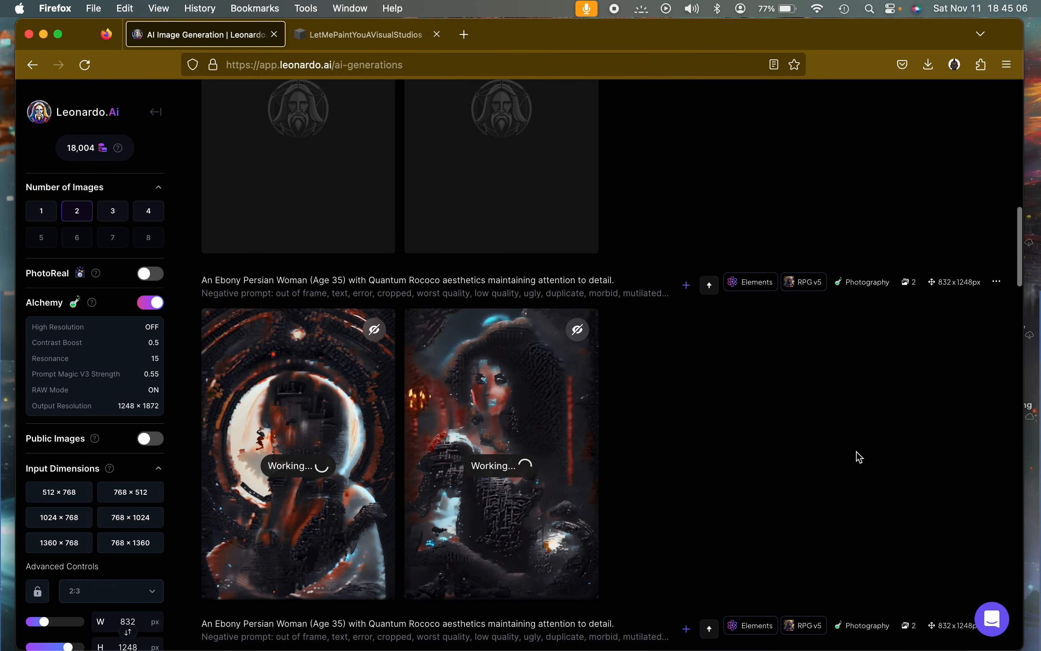
scroll(690, 521, up, 11)
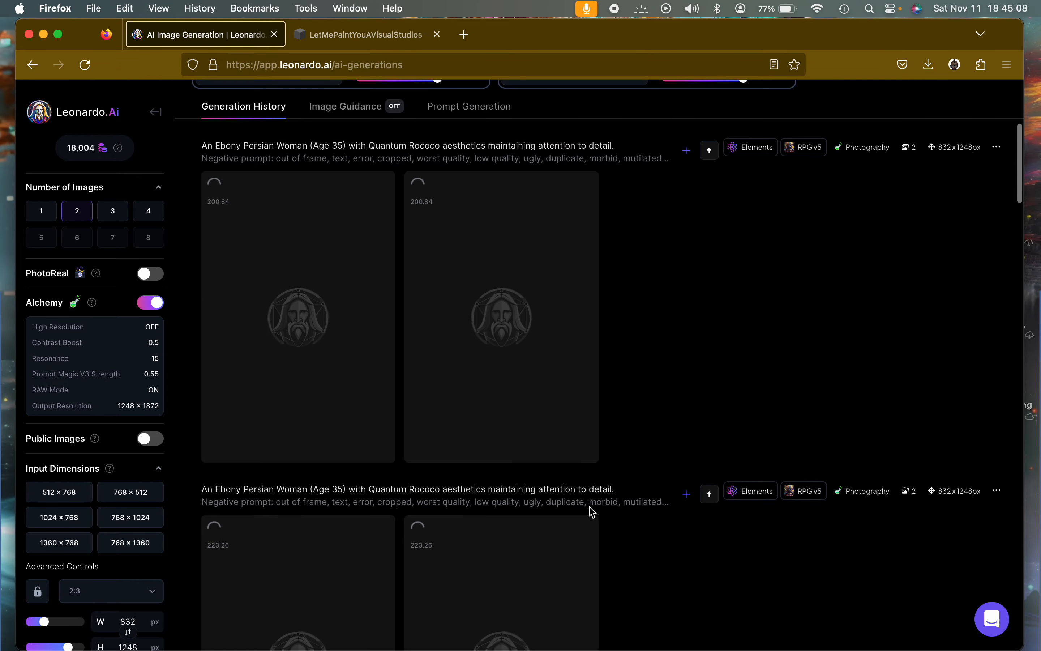
scroll(643, 393, down, 9)
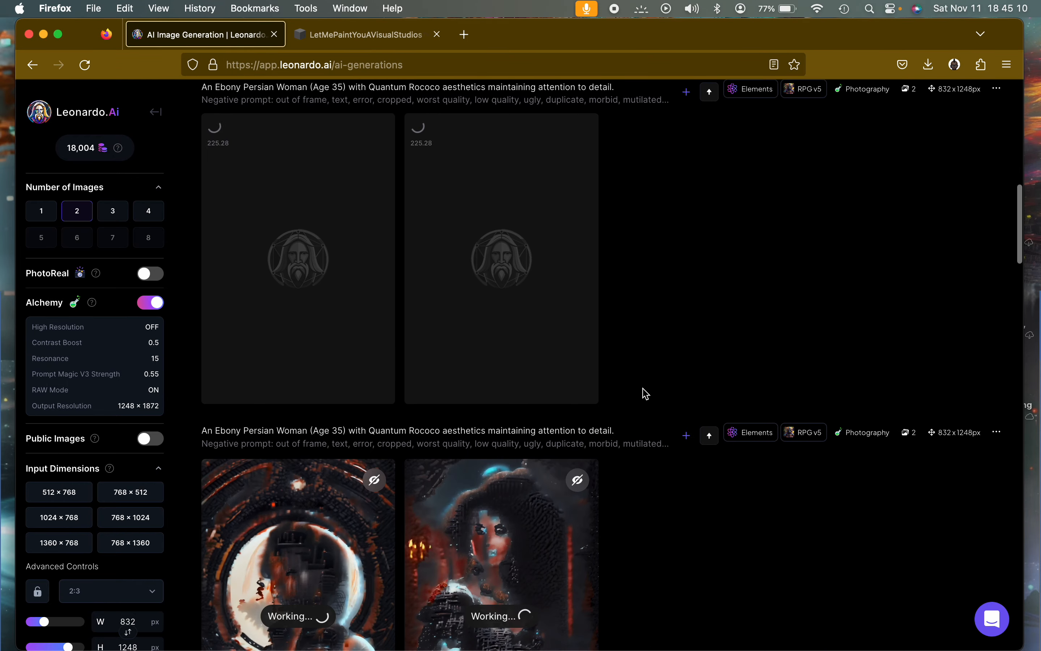
View both portraits of the newer generation with the side-profile woman and the dark hooded figure at full size, and close the viewer.
scroll(645, 393, down, 5)
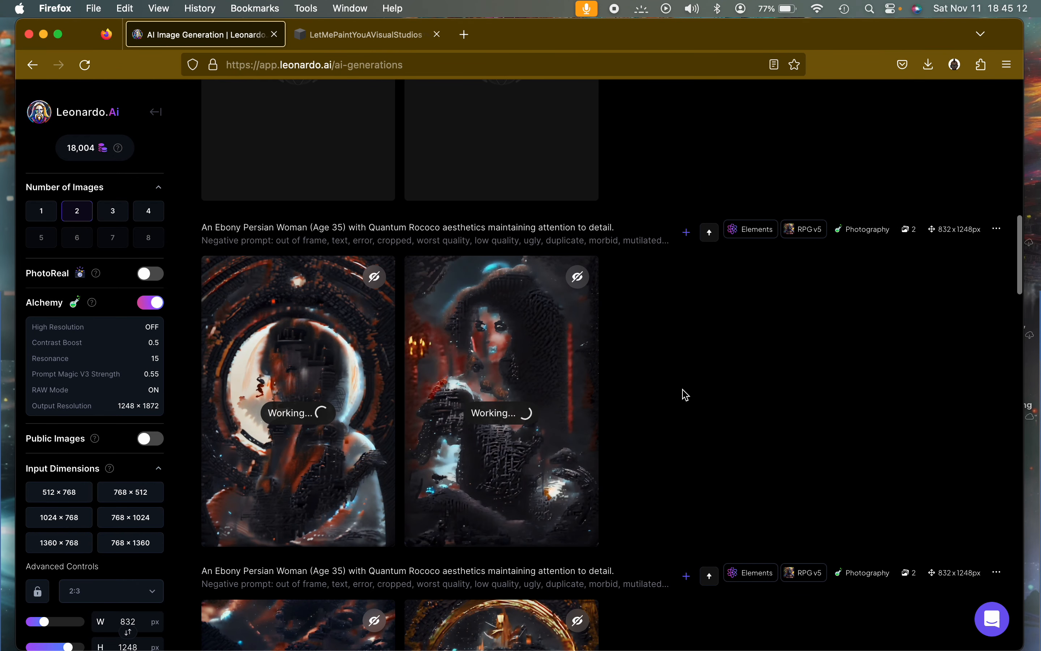
scroll(685, 394, down, 2)
scroll(686, 395, up, 5)
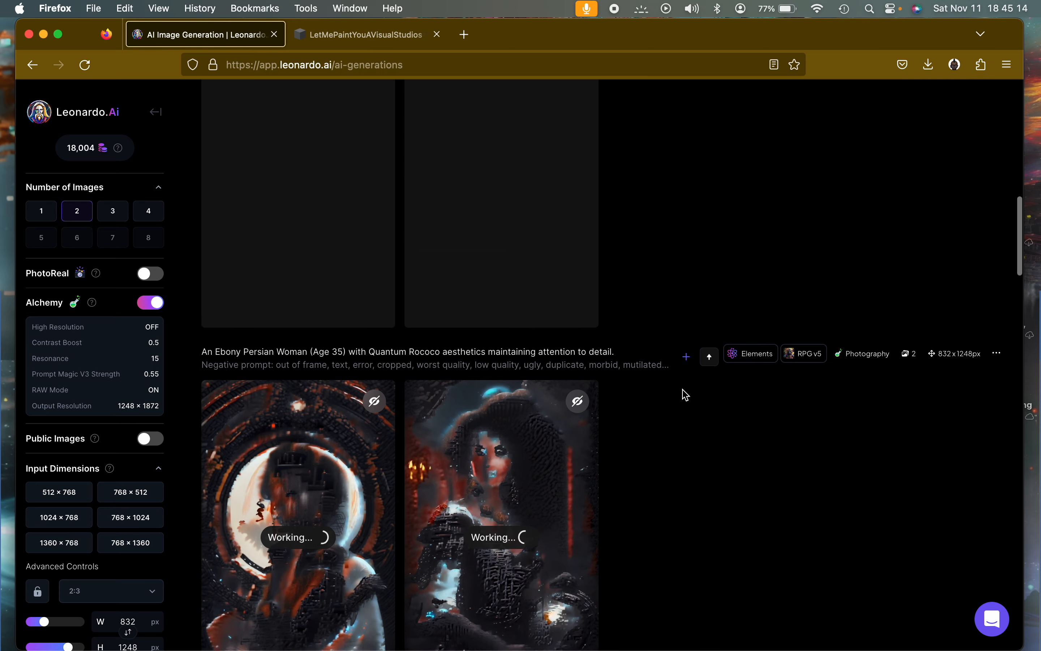
scroll(686, 395, up, 4)
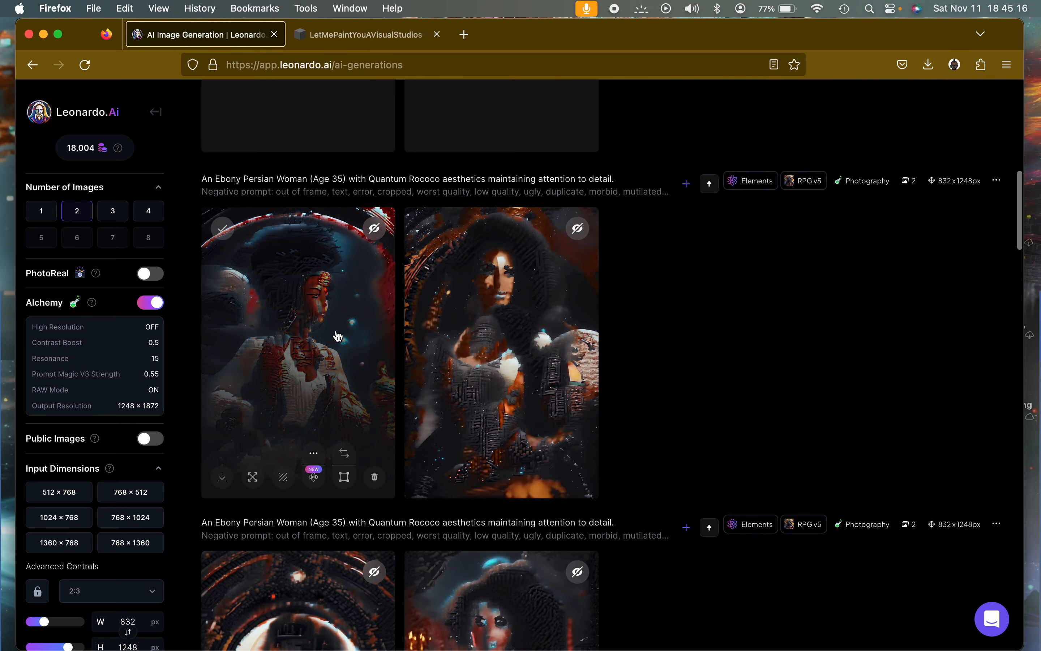
click(337, 336)
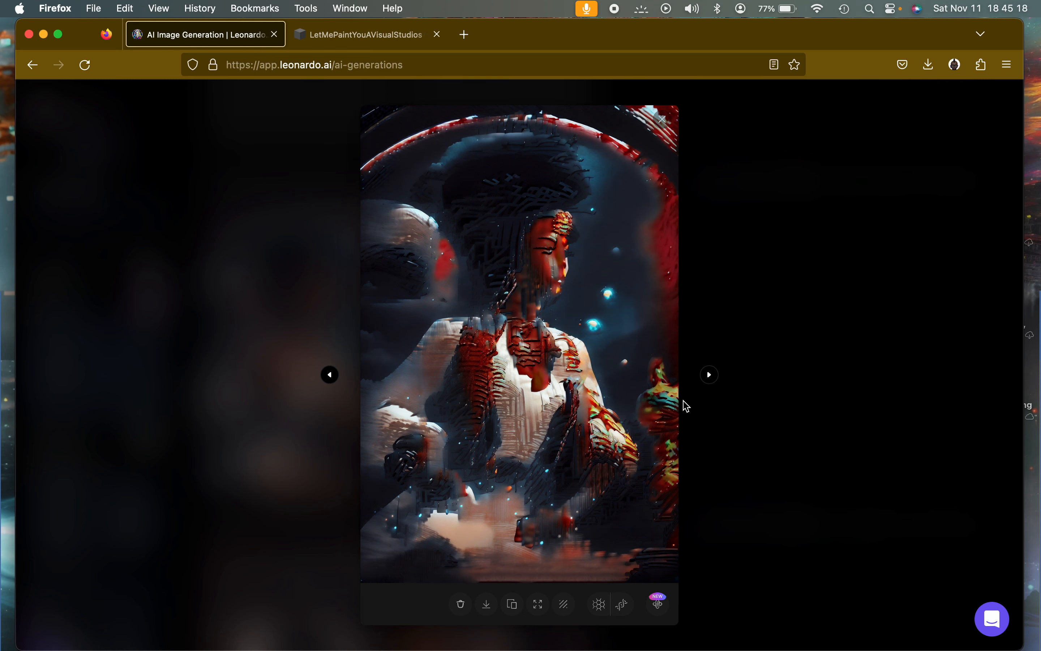
click(708, 375)
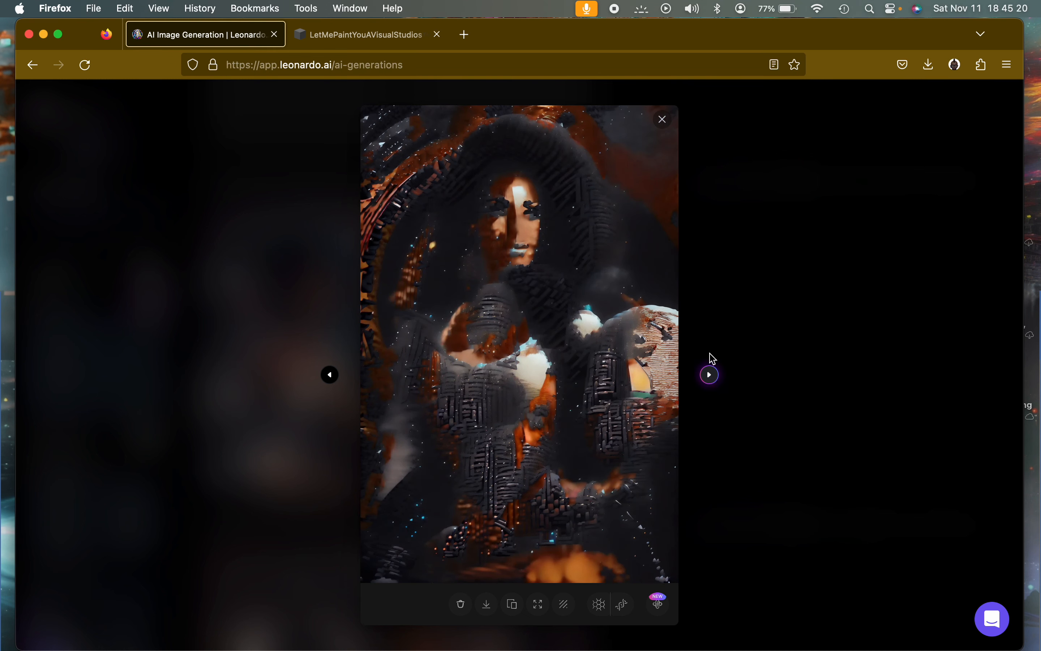
click(662, 121)
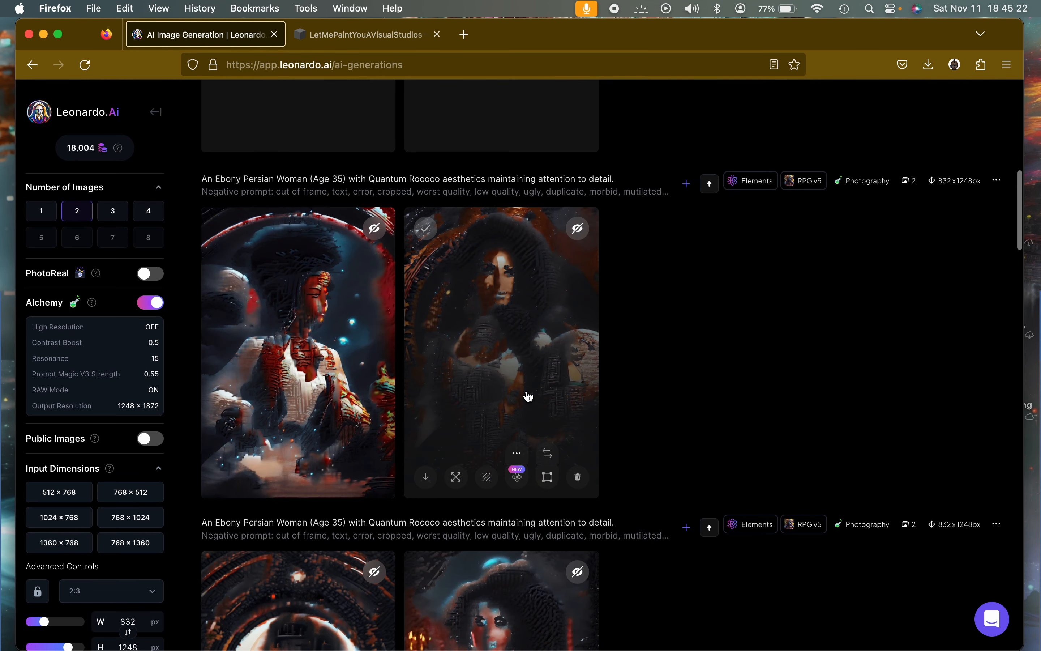
Refine both portraits in the side-profile generation with Alchemy Refiner at Medium strength and Smooth Mode on.
click(517, 476)
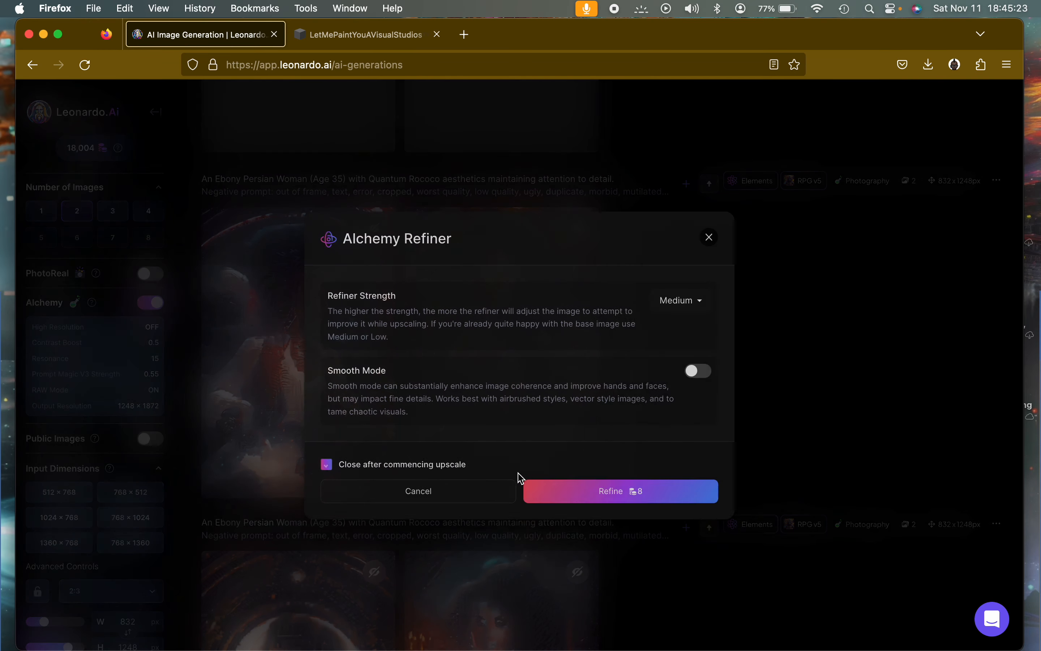
click(697, 370)
click(639, 494)
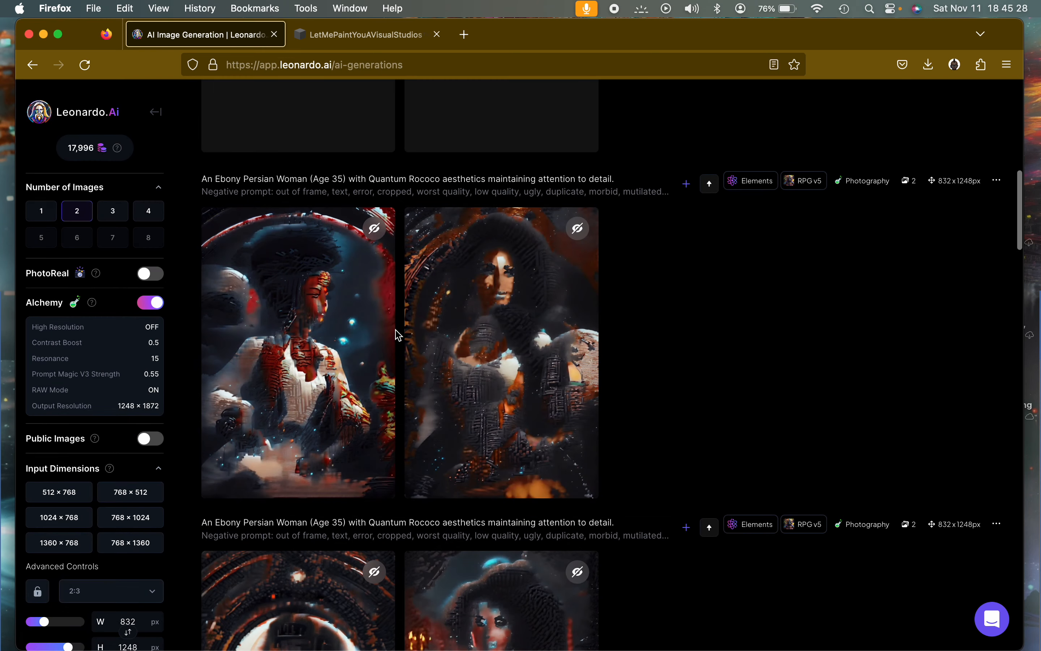
click(313, 481)
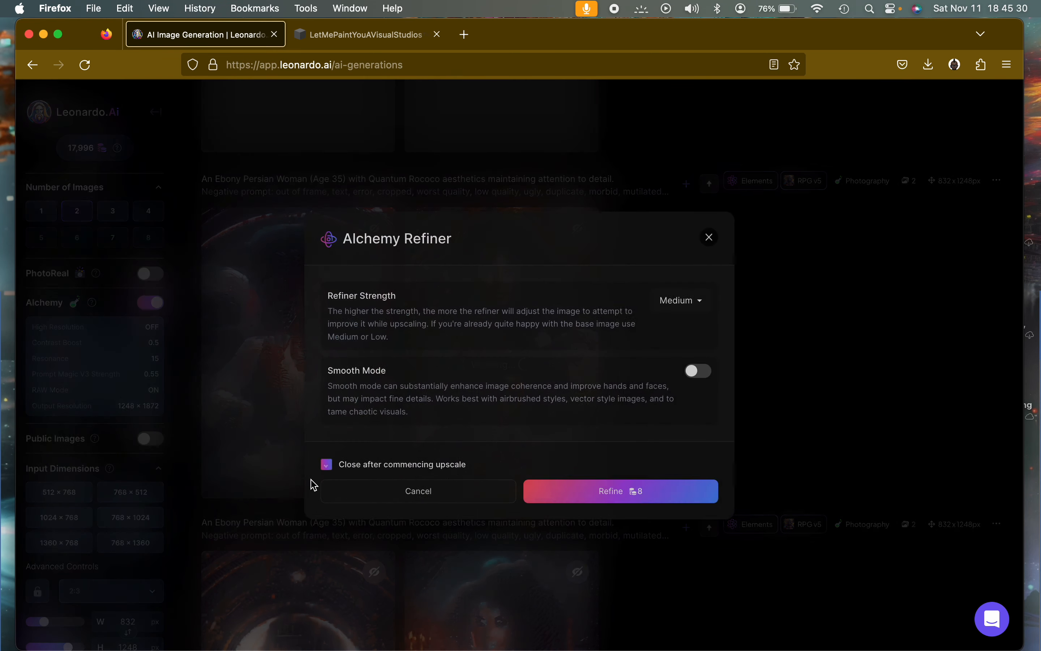
click(697, 372)
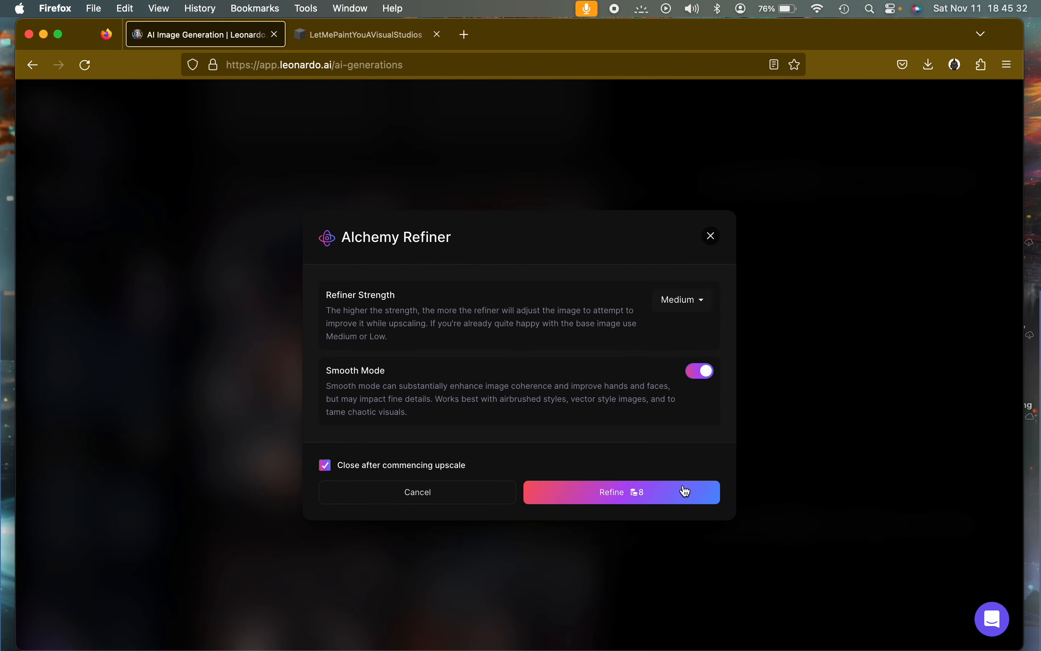
click(688, 495)
click(711, 241)
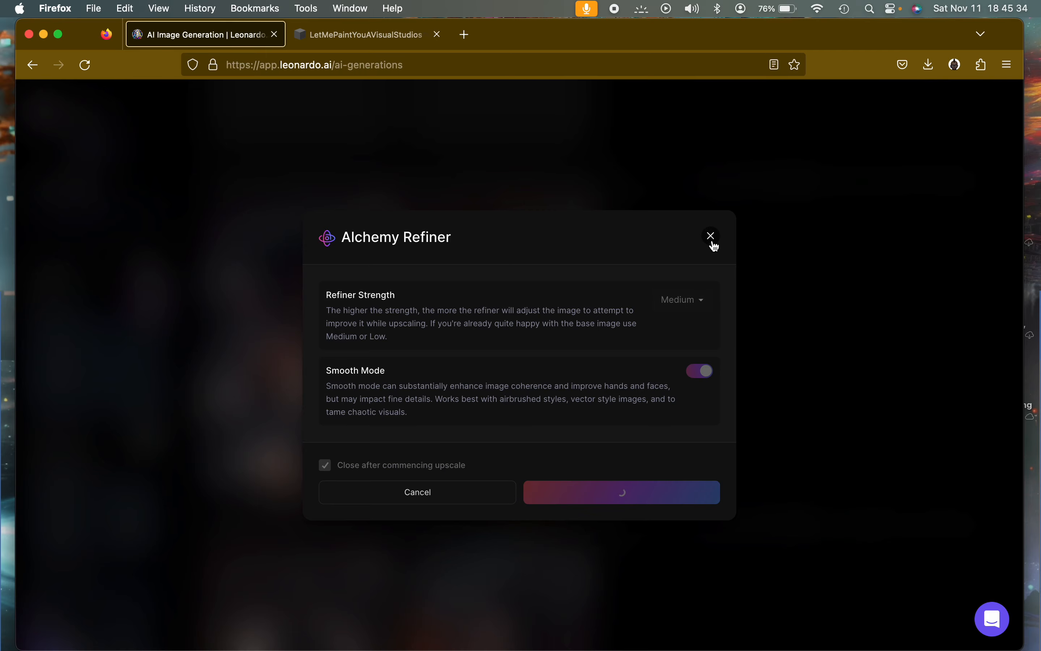
Refine both portraits in the newest generation, made at 1.90 element weights, with Alchemy Refiner at Medium strength and Smooth Mode on.
scroll(747, 331, up, 1)
scroll(748, 335, up, 6)
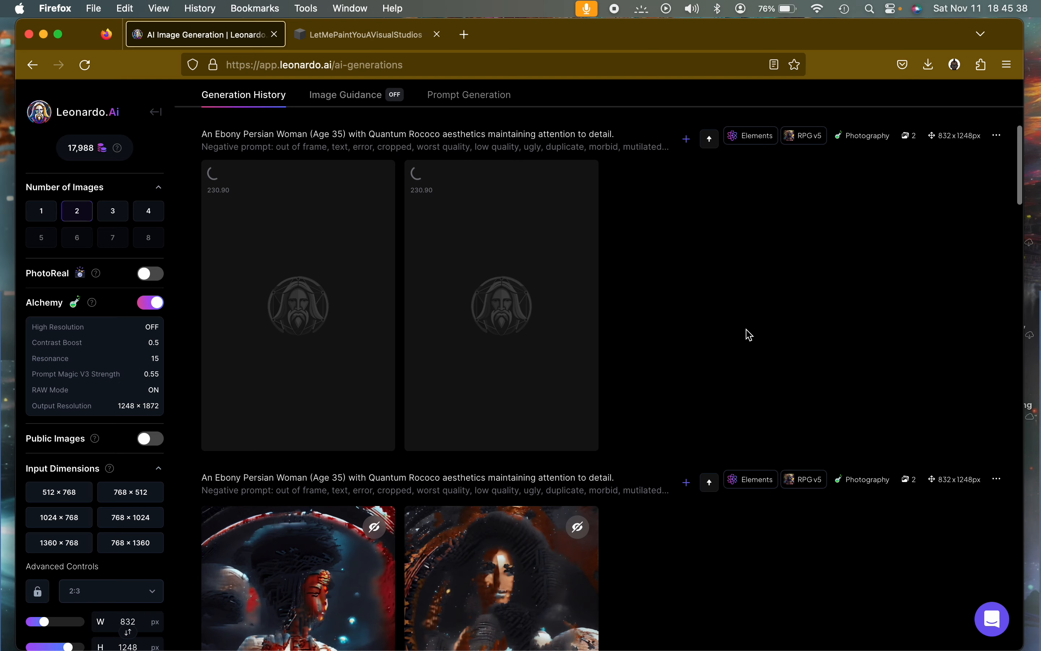
scroll(749, 335, down, 5)
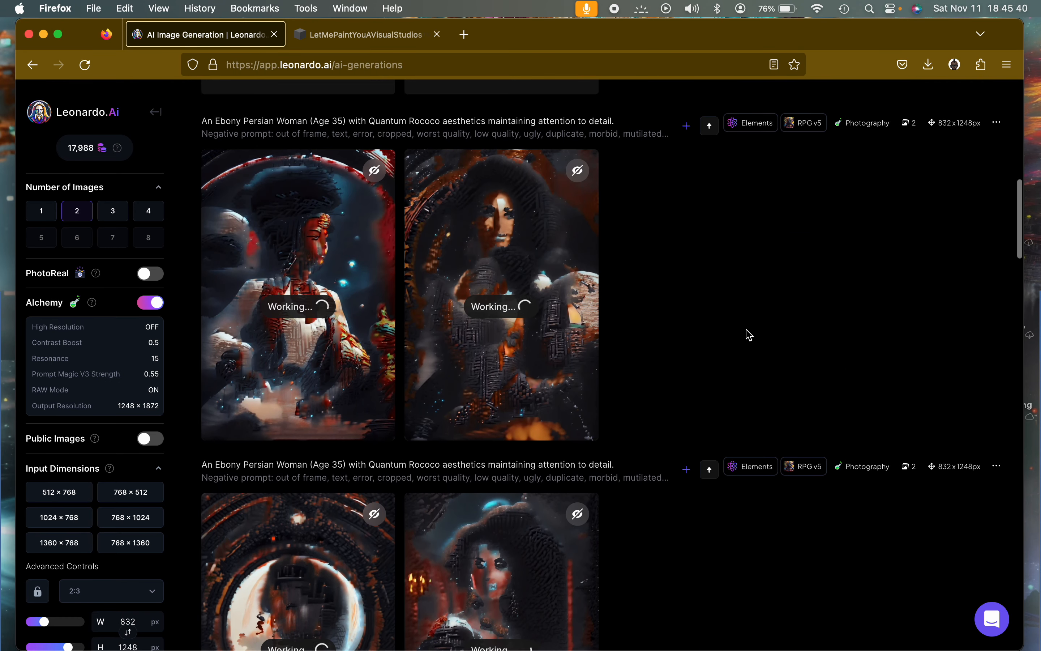
scroll(748, 335, up, 5)
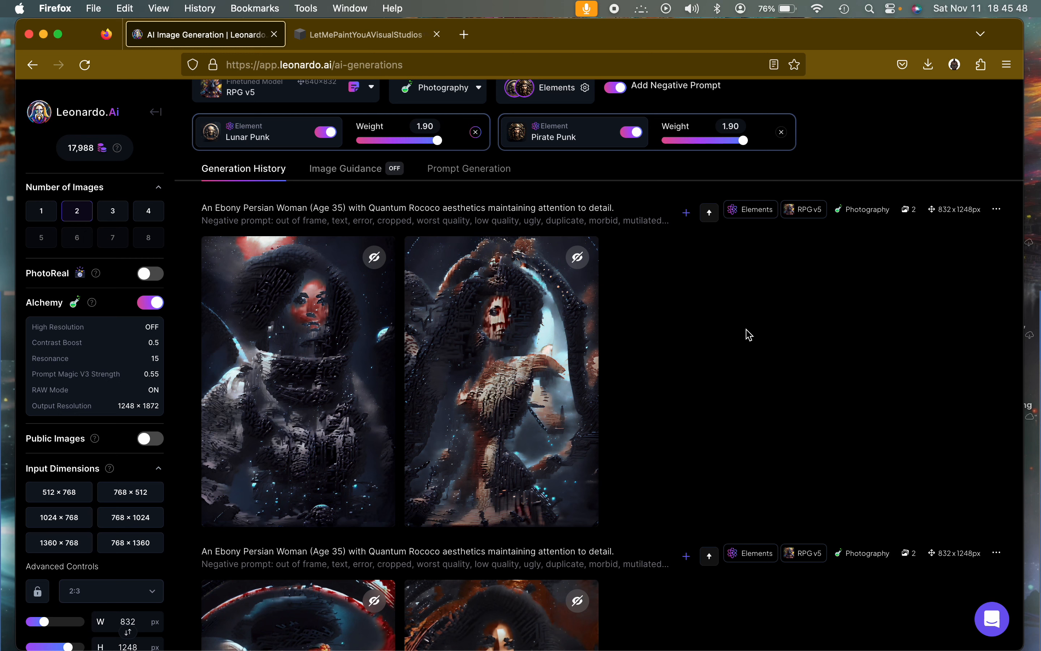
mouse_move(342, 472)
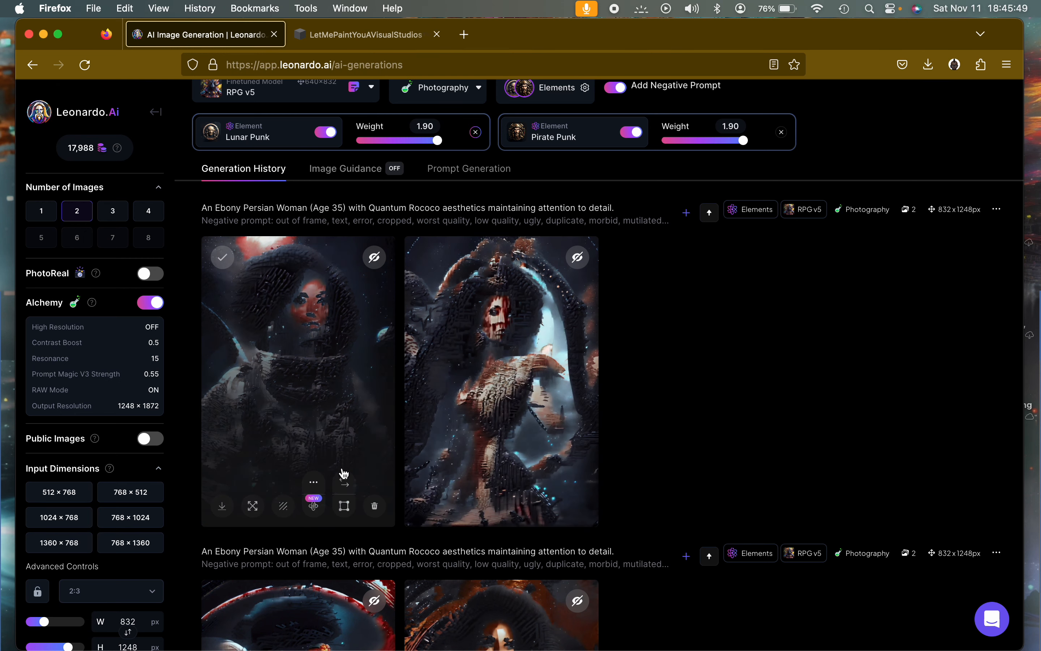
click(314, 506)
click(697, 373)
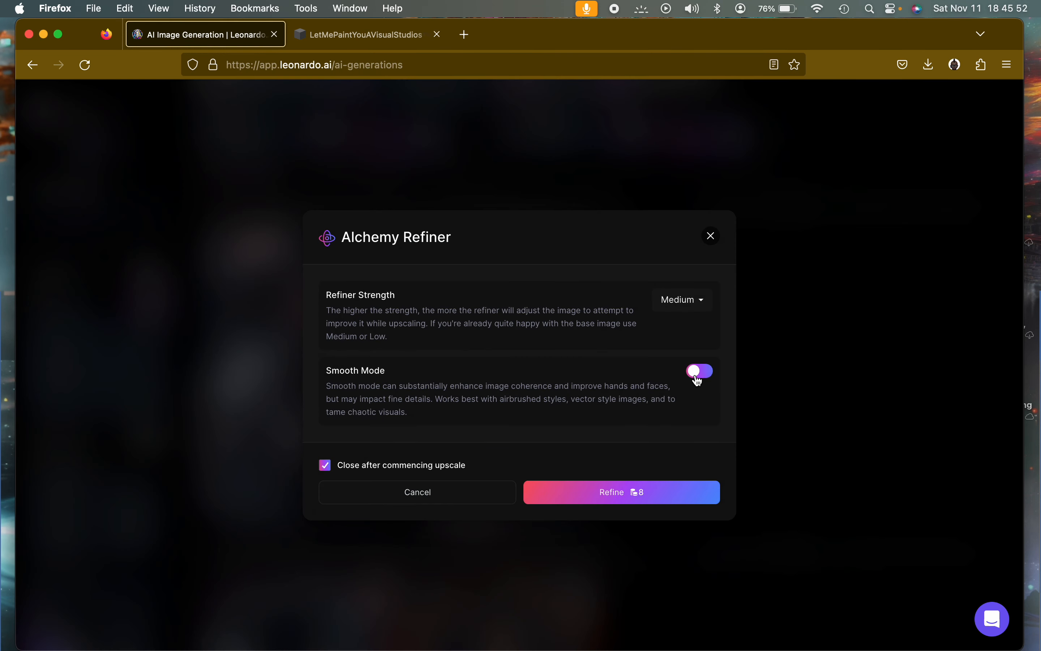
click(655, 494)
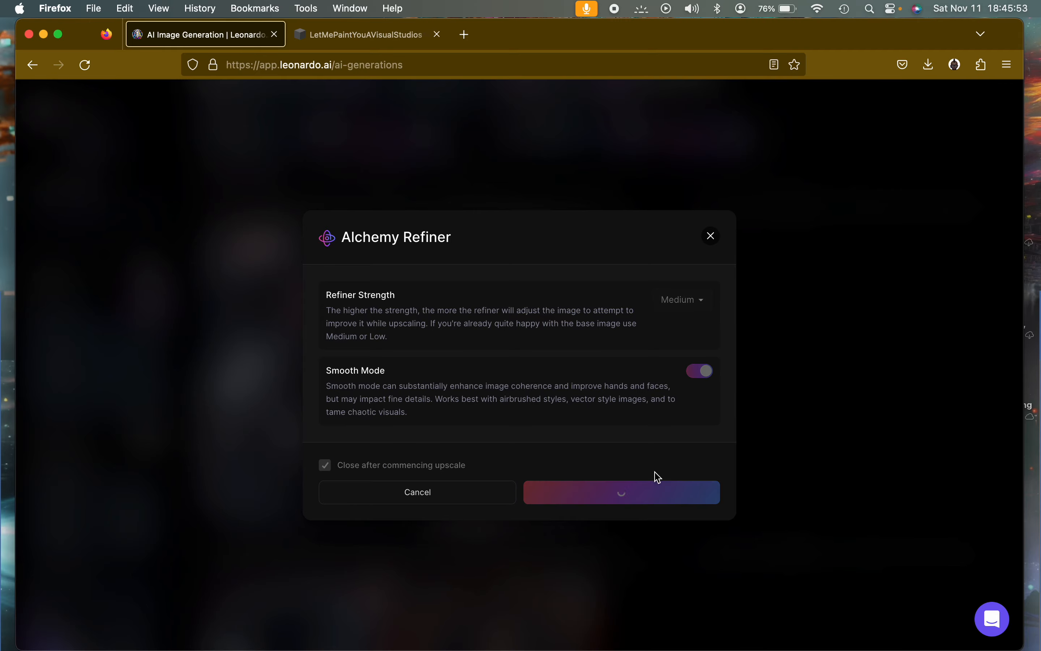
click(710, 239)
mouse_move(525, 418)
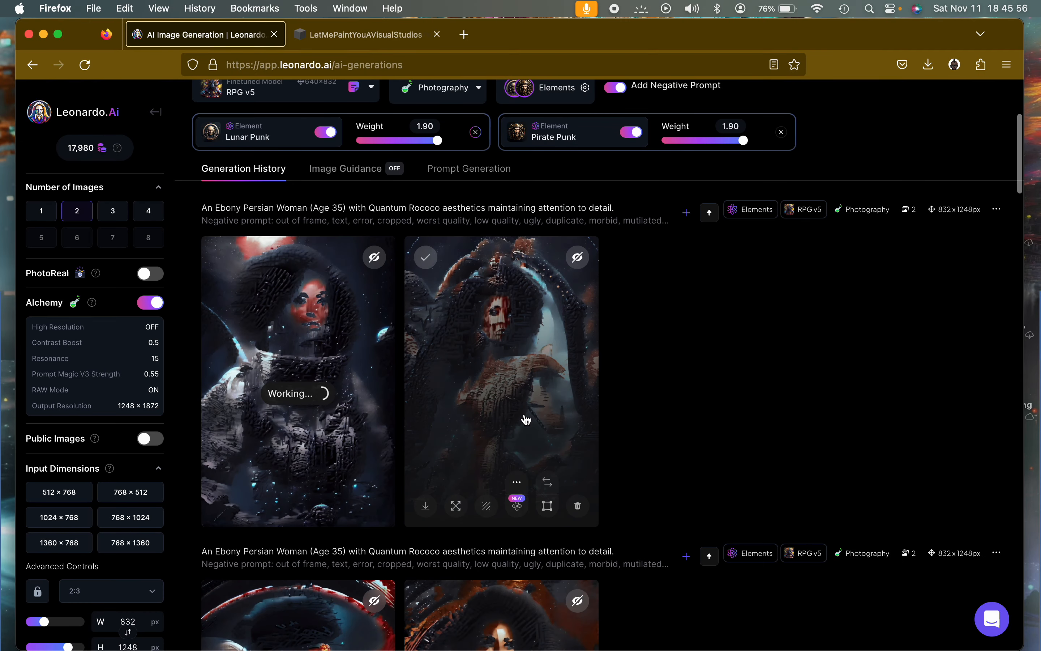
click(518, 506)
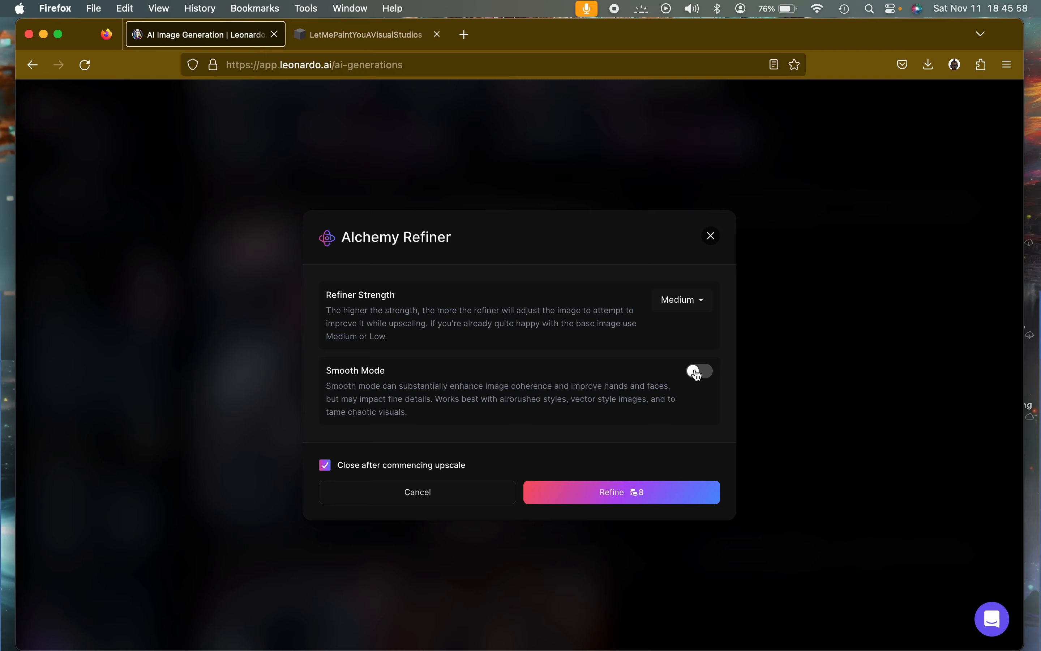
click(673, 495)
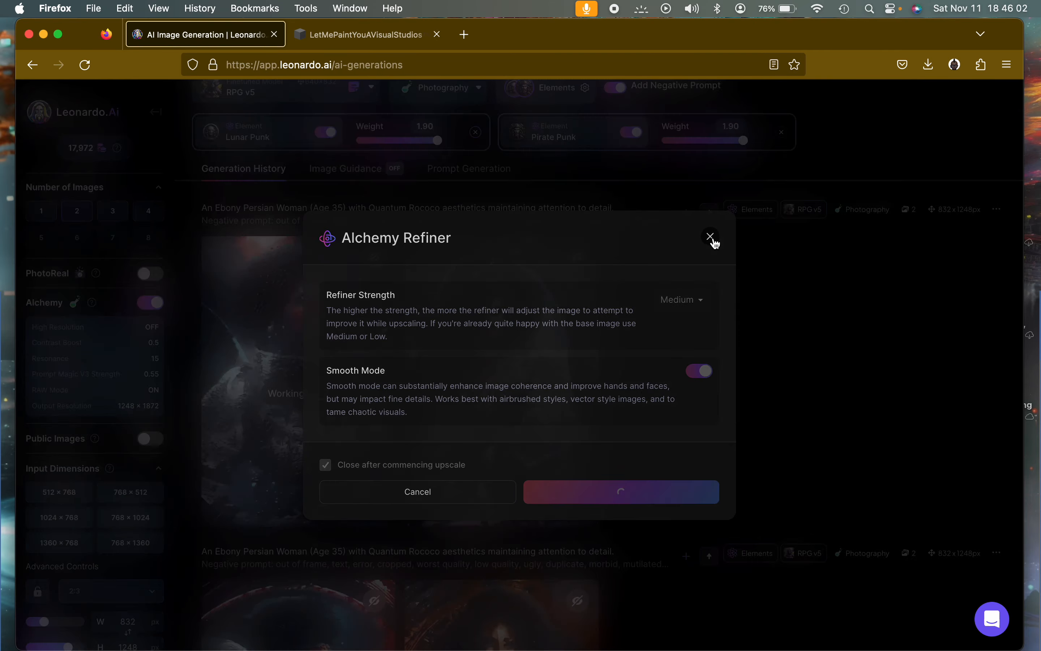
Set the Pirate Punk and Lunar Punk weights to 2.00 and generate two more images from the same prompt.
drag(746, 149, 750, 142)
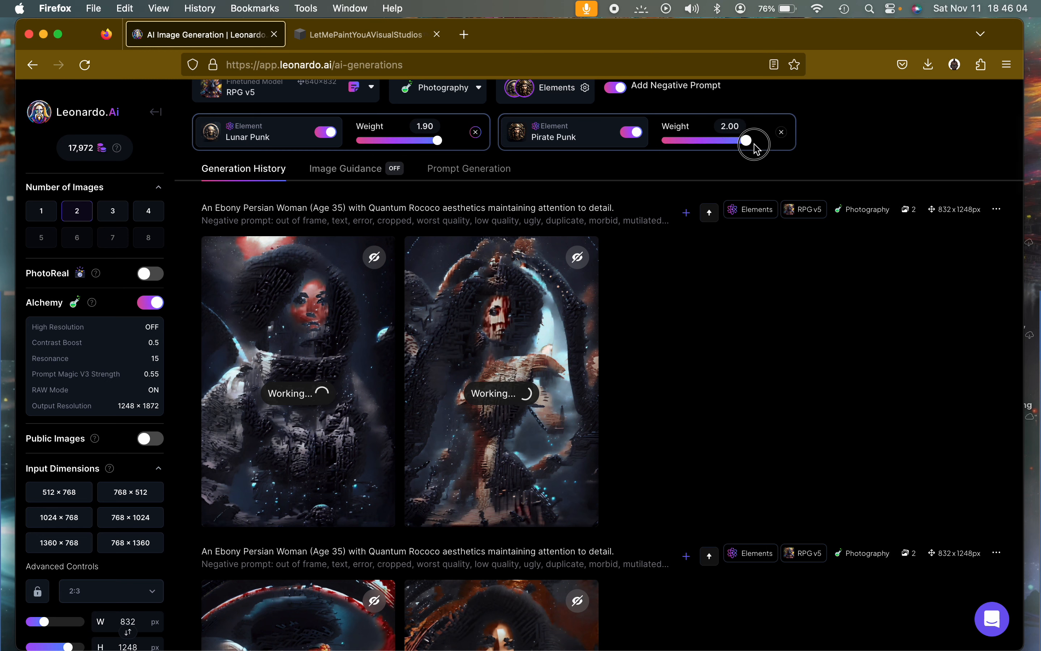
click(441, 142)
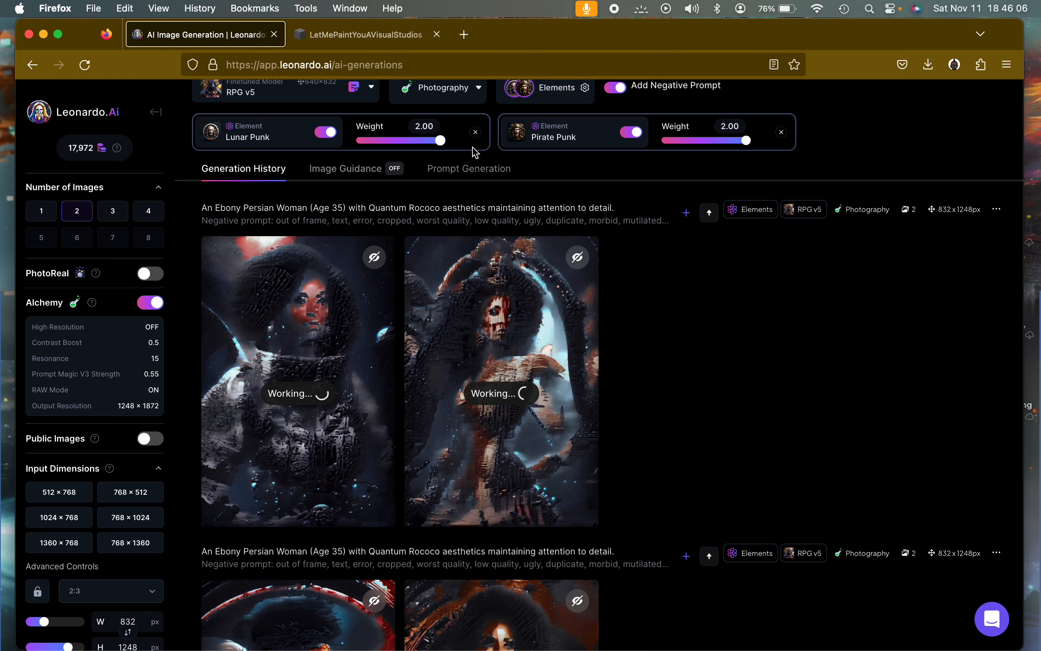
scroll(688, 223, up, 5)
click(941, 165)
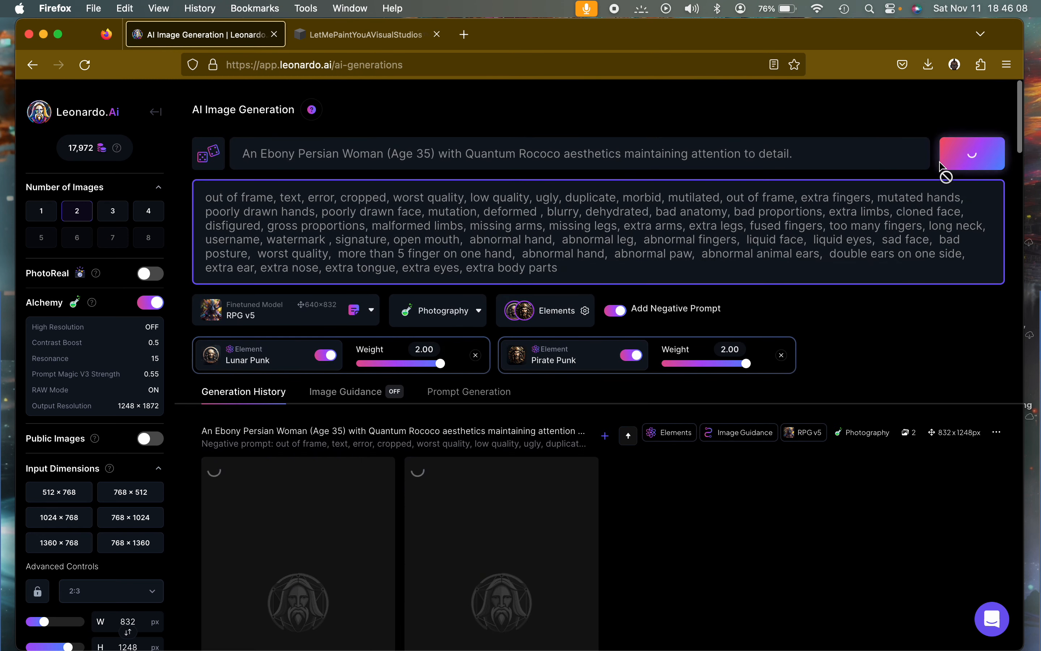
Compare the large round earring portrait's Medium Smooth refined version with its original image, and close the viewer.
scroll(804, 581, down, 8)
scroll(803, 581, down, 10)
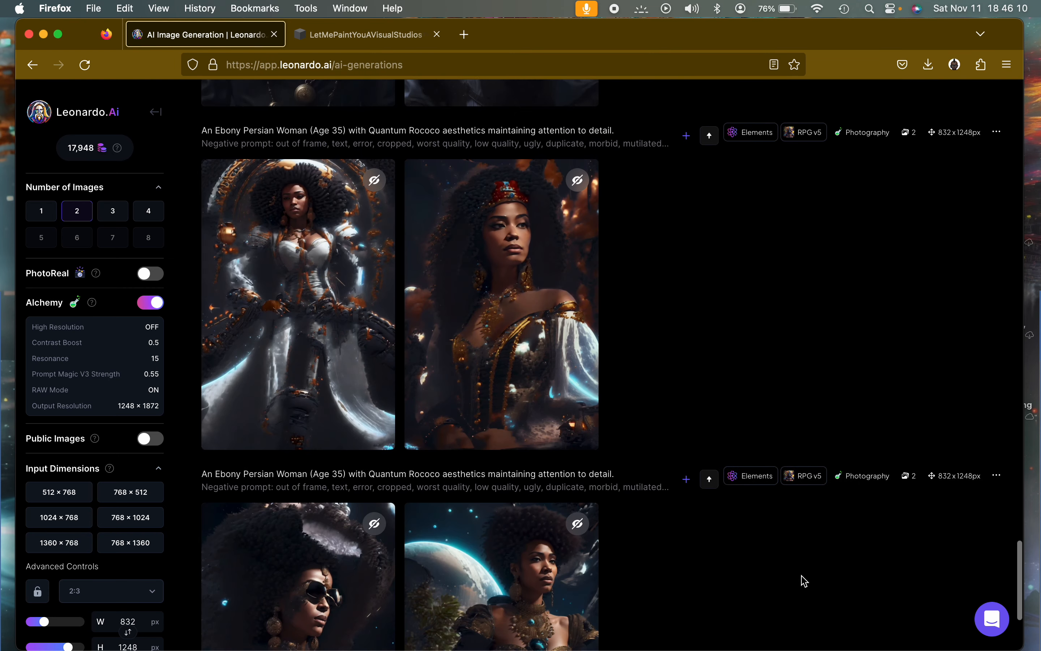
scroll(733, 439, up, 7)
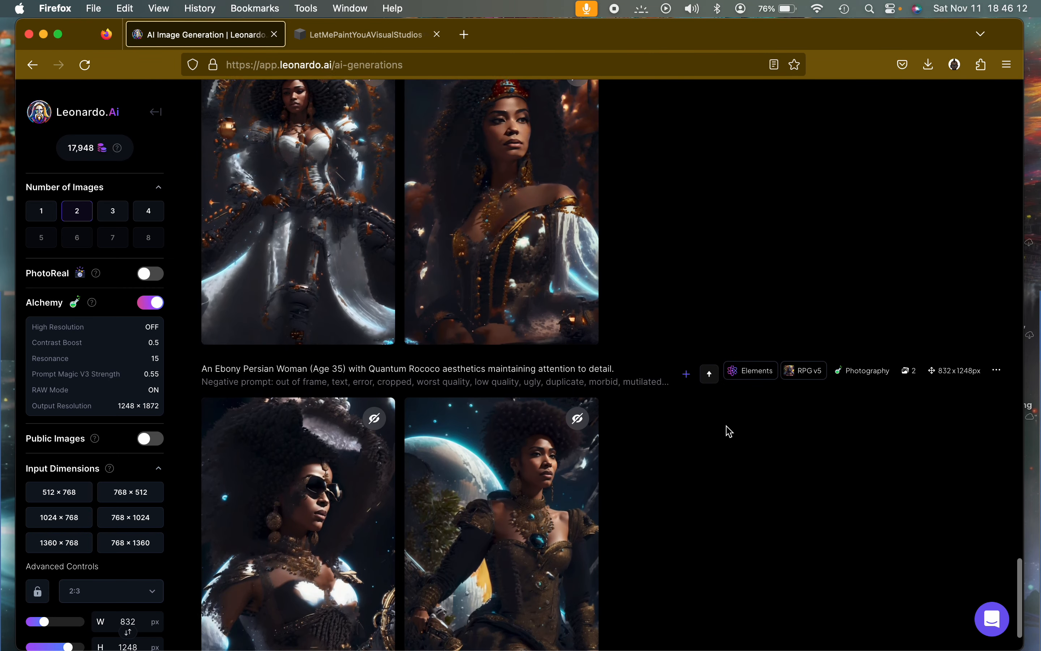
scroll(728, 430, up, 1)
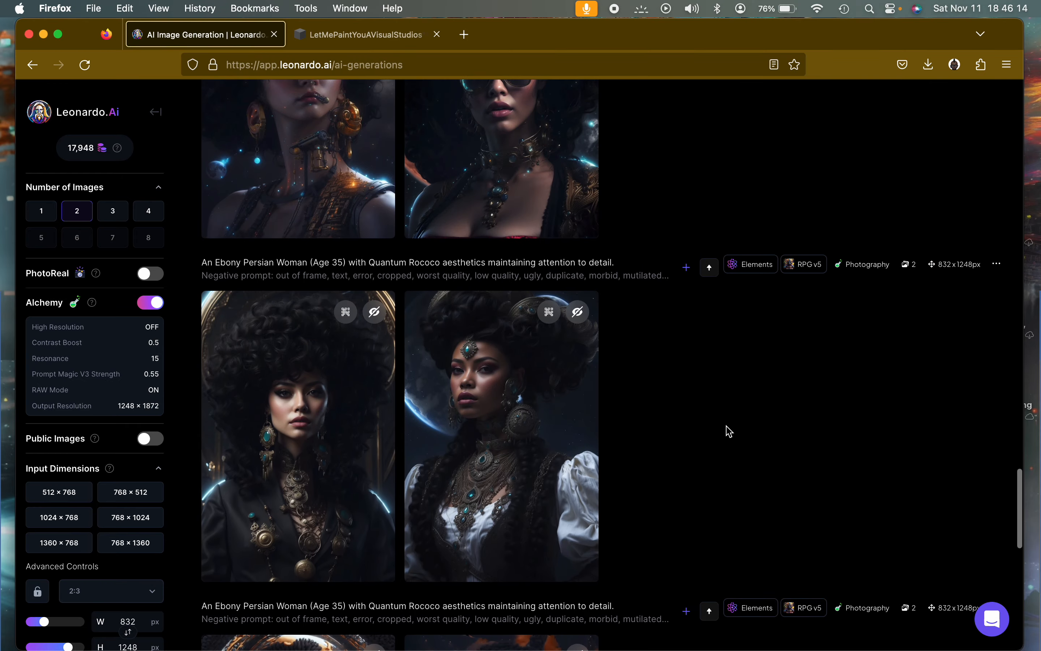
click(519, 393)
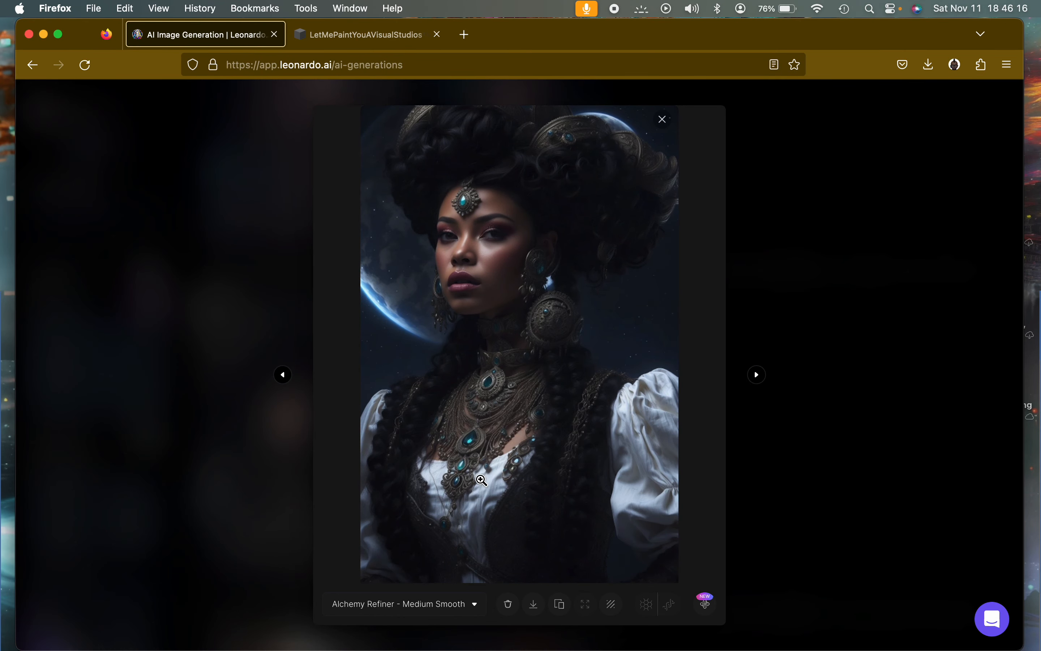
click(465, 605)
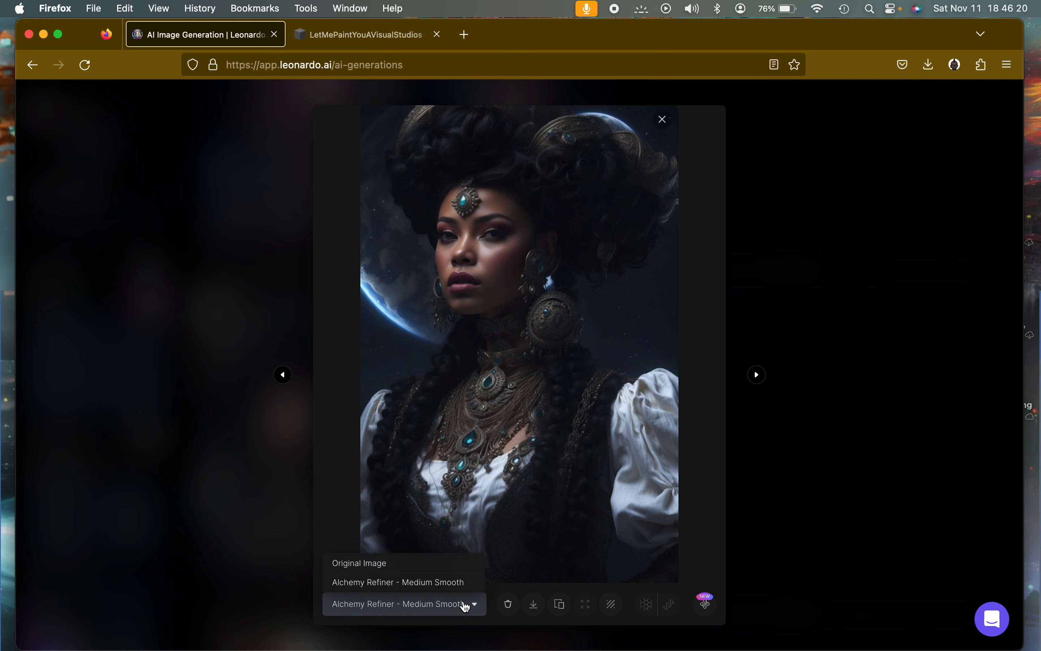
click(448, 571)
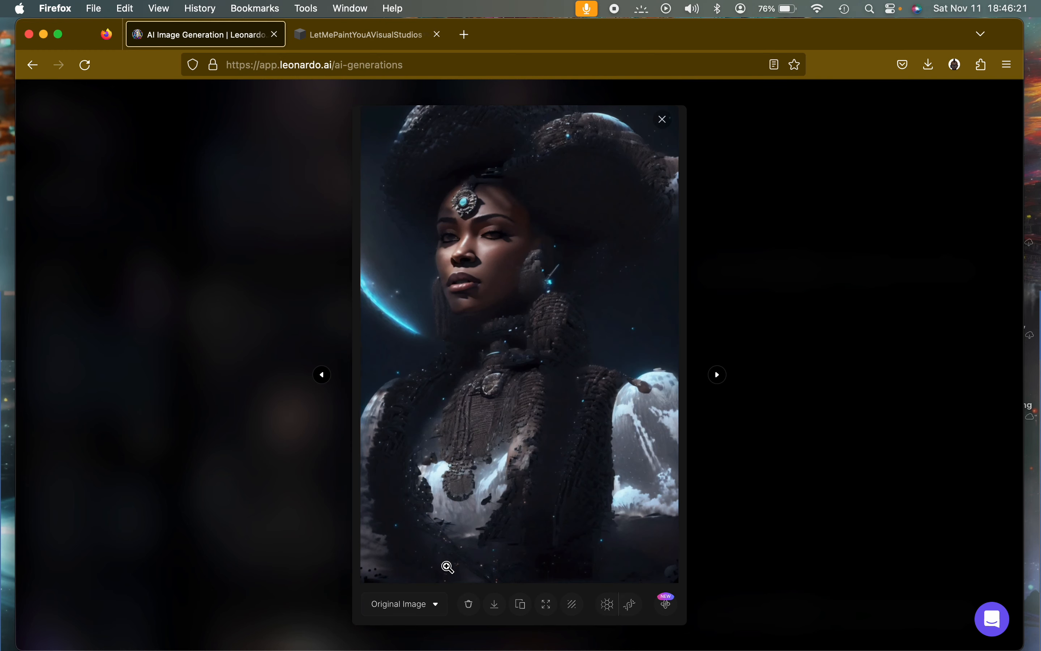
click(441, 613)
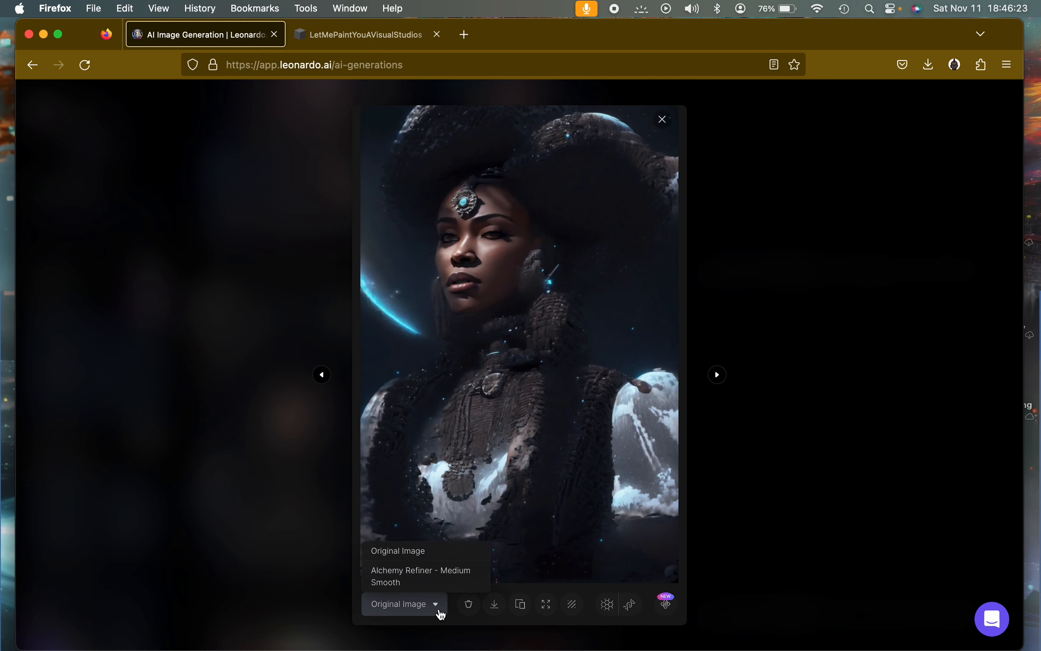
click(429, 582)
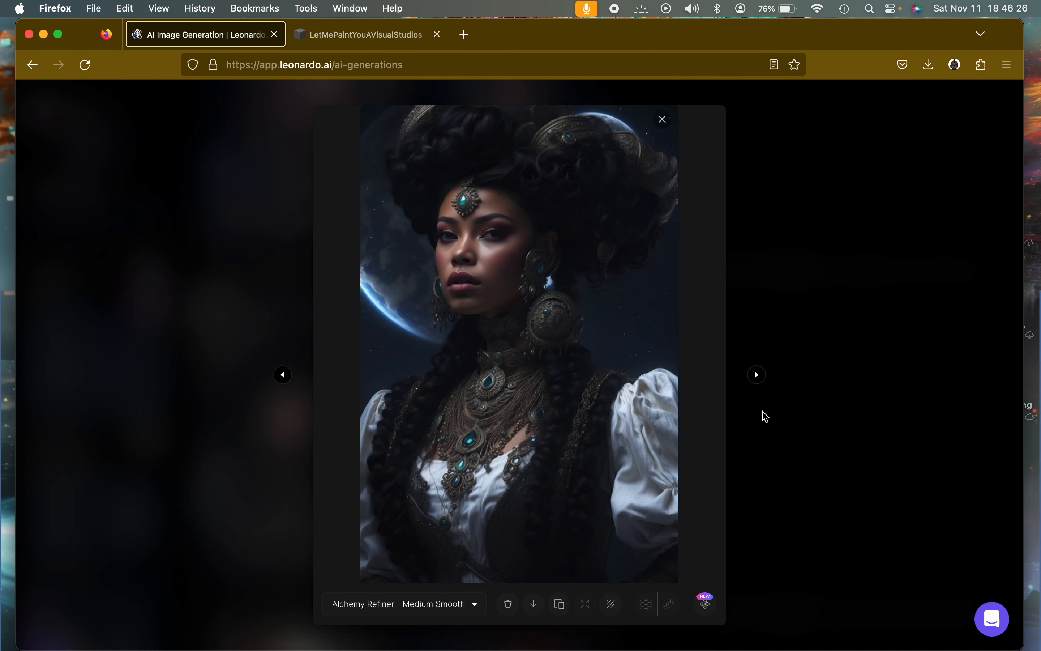
click(662, 121)
Make the white-gown generation and the round-earring generation public.
scroll(846, 497, down, 5)
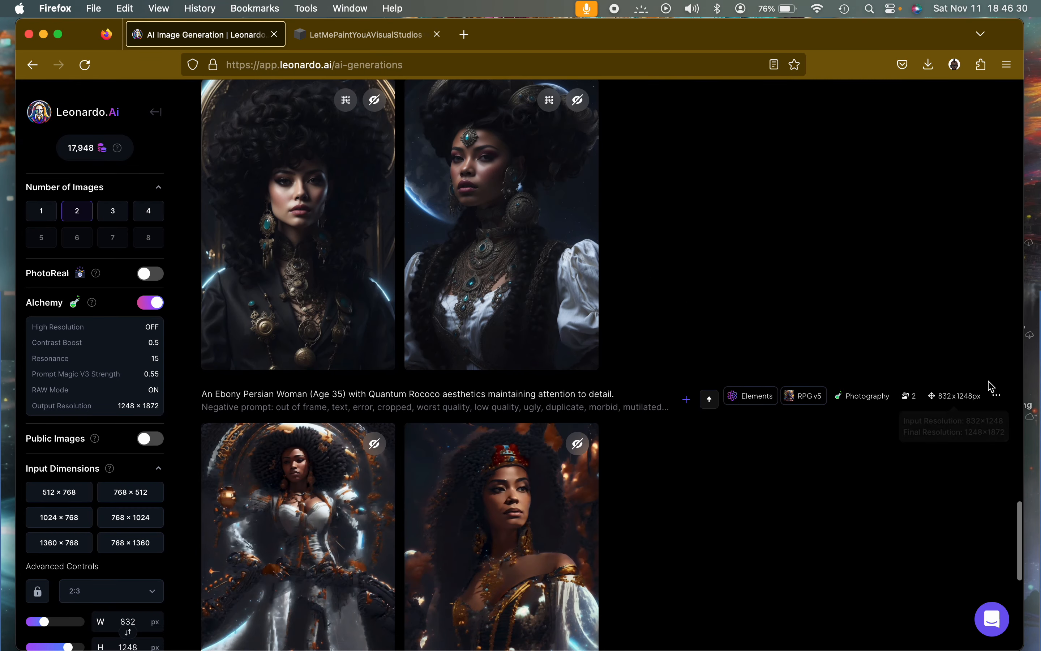
click(996, 395)
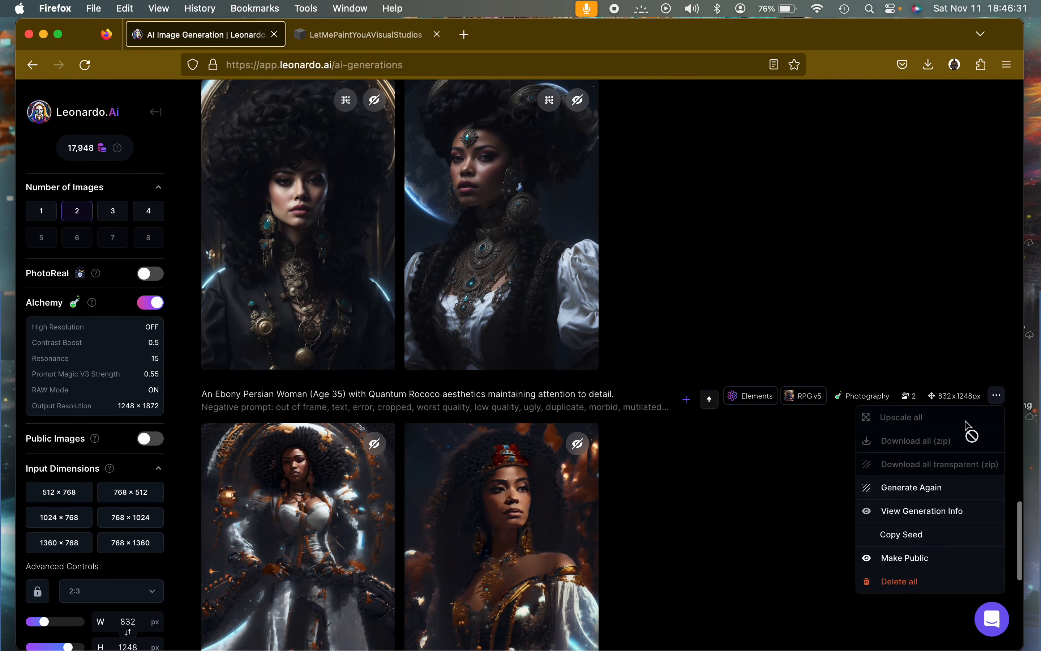
click(919, 558)
scroll(945, 293, up, 5)
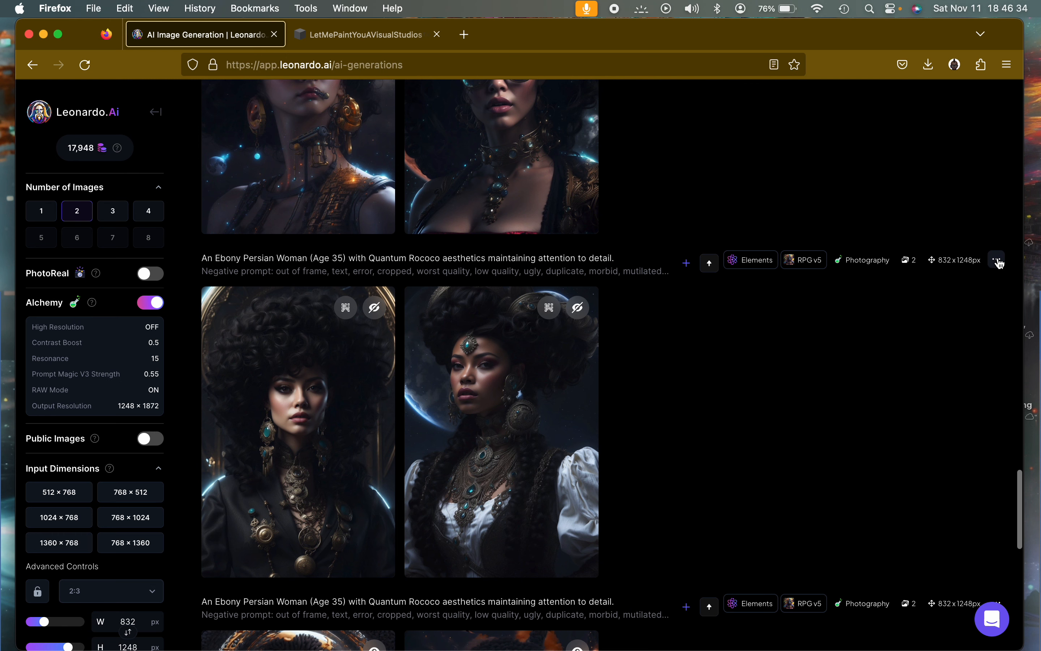
click(997, 260)
click(923, 426)
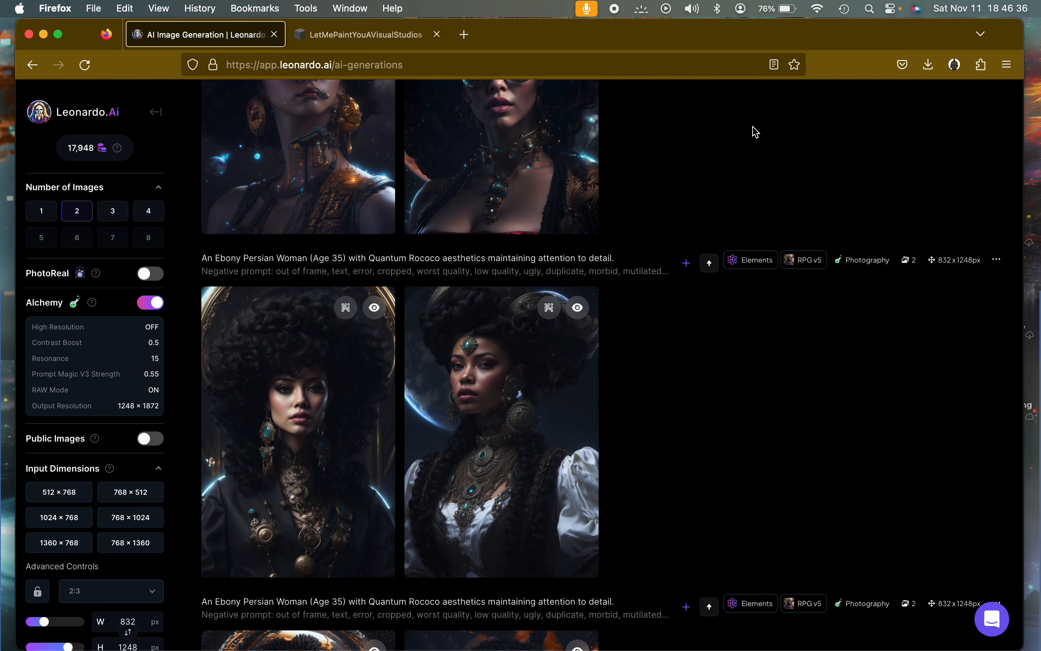
Compare the Medium Smooth refined version of the portrait with the gold mechanical forehead ornament with its original image, viewing both enlarged.
scroll(752, 131, up, 6)
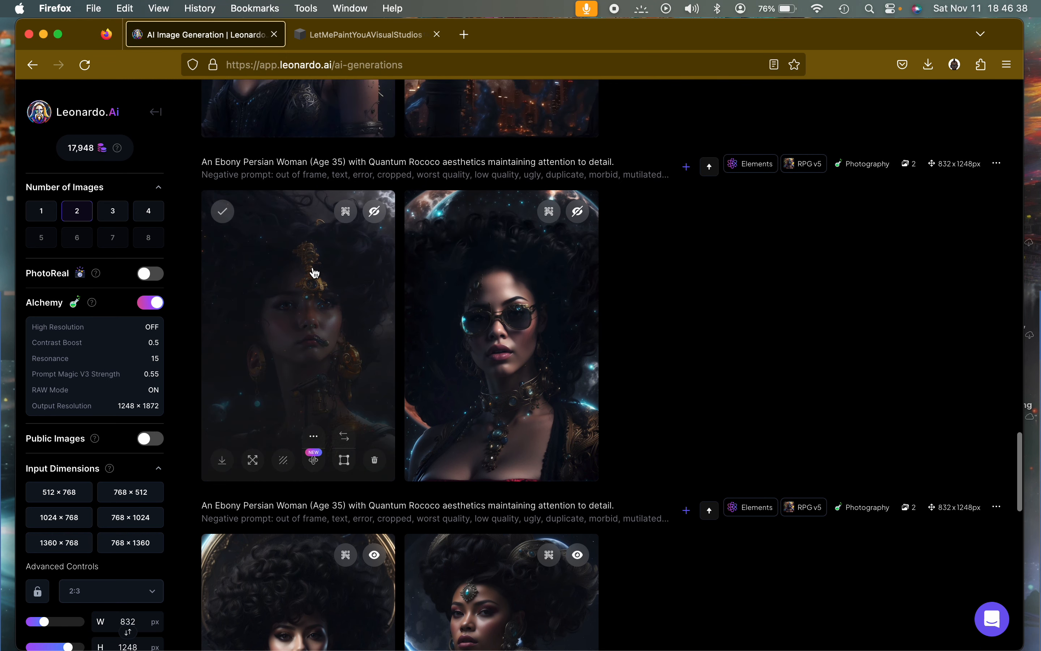
click(314, 272)
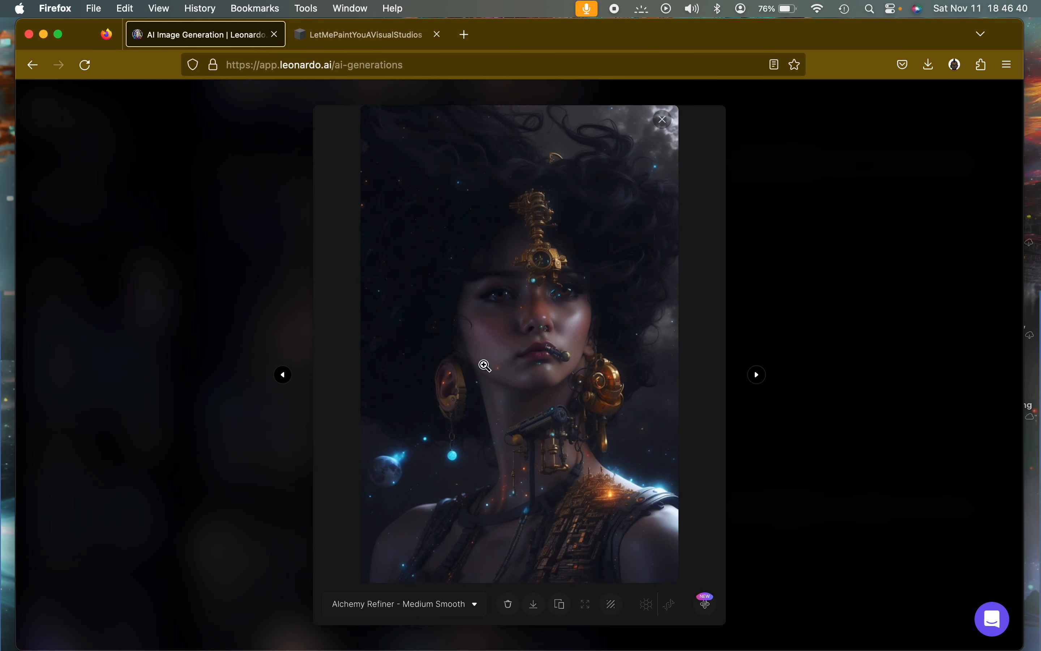
click(546, 363)
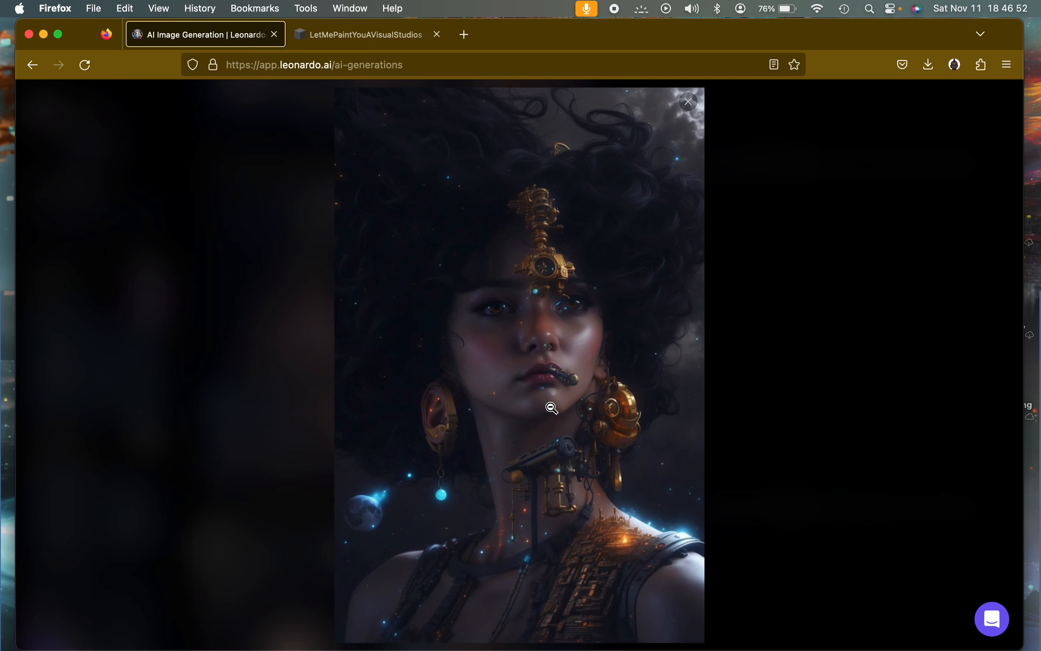
click(546, 390)
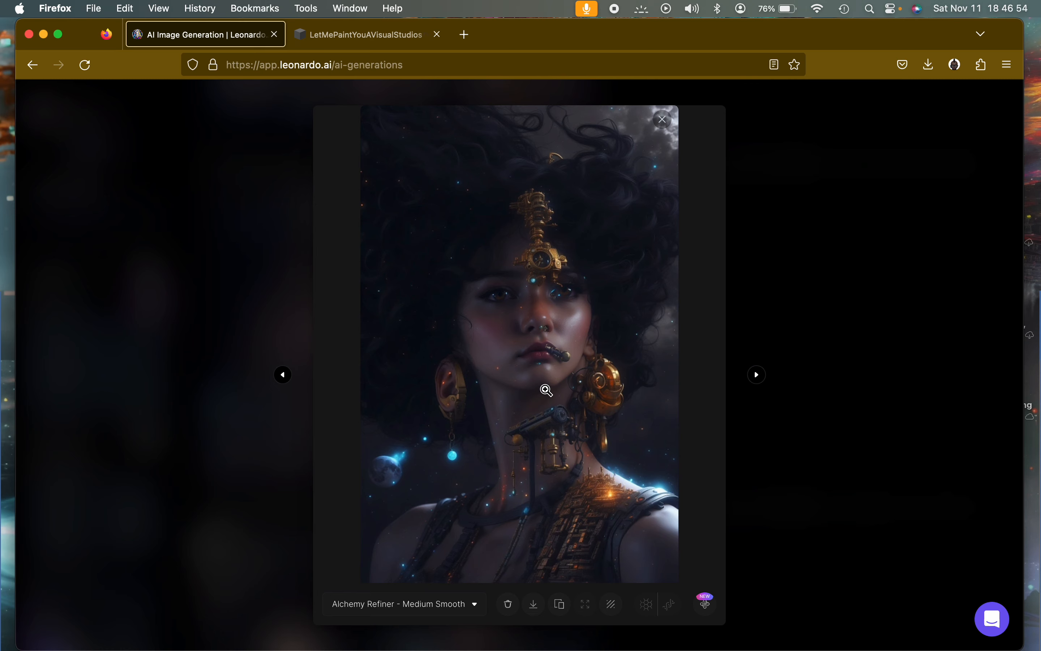
click(464, 603)
click(456, 566)
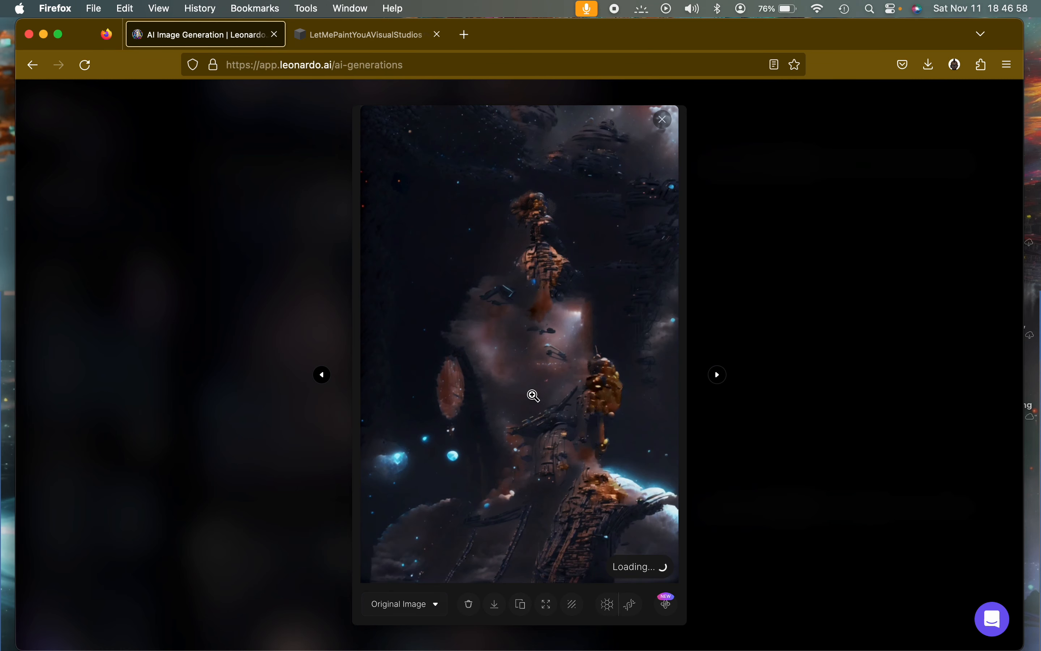
click(556, 336)
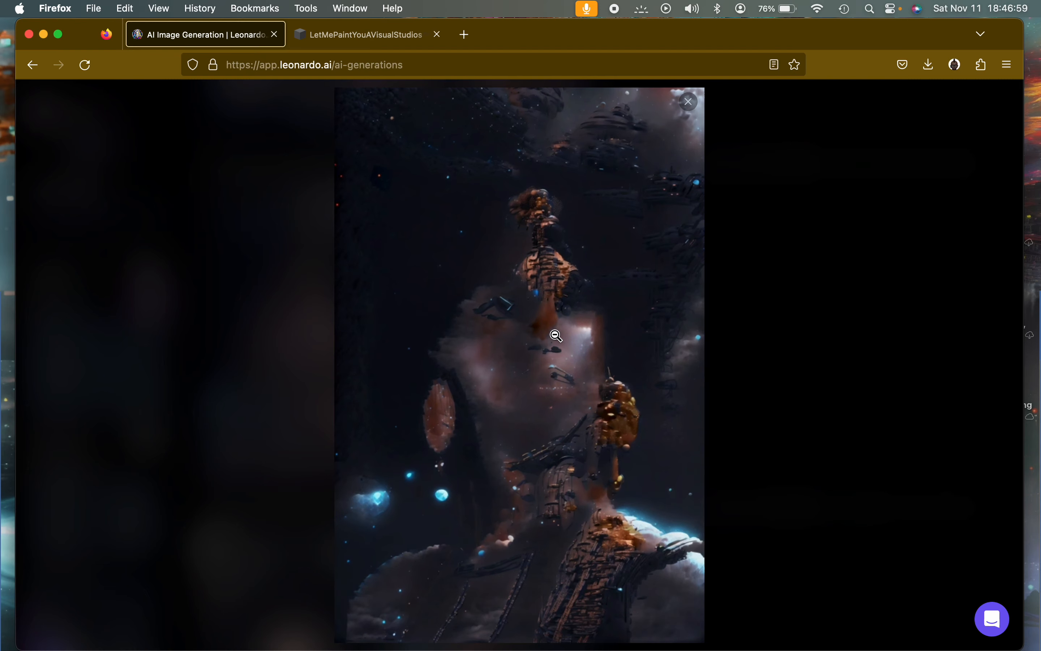
click(599, 391)
click(429, 607)
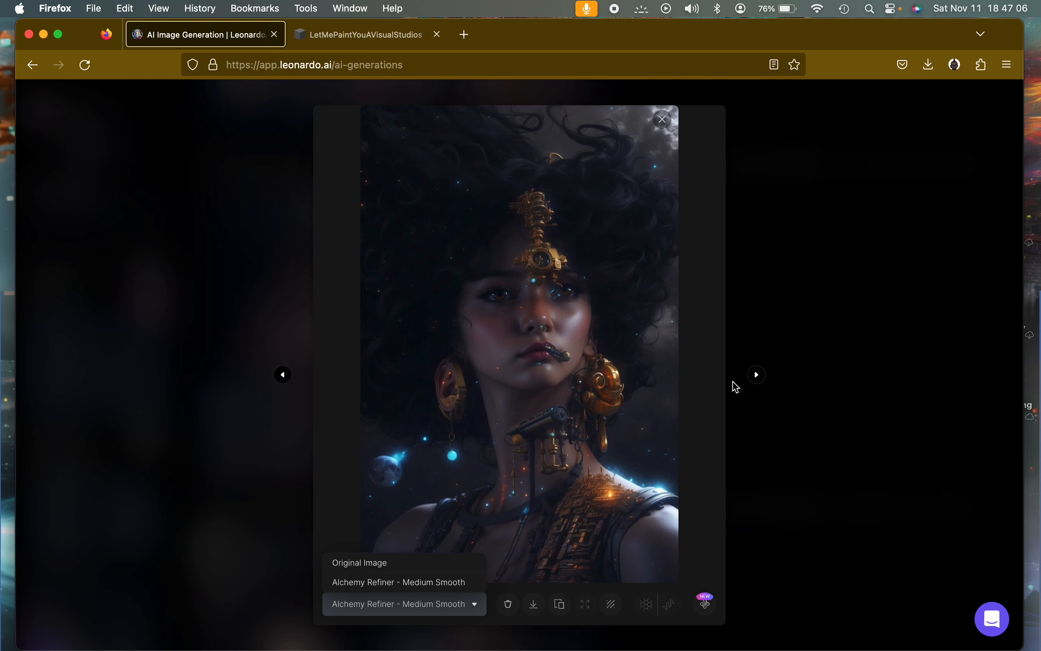
Compare the sunglasses portrait's Medium Smooth refined version with its original image, and close the viewer.
click(756, 376)
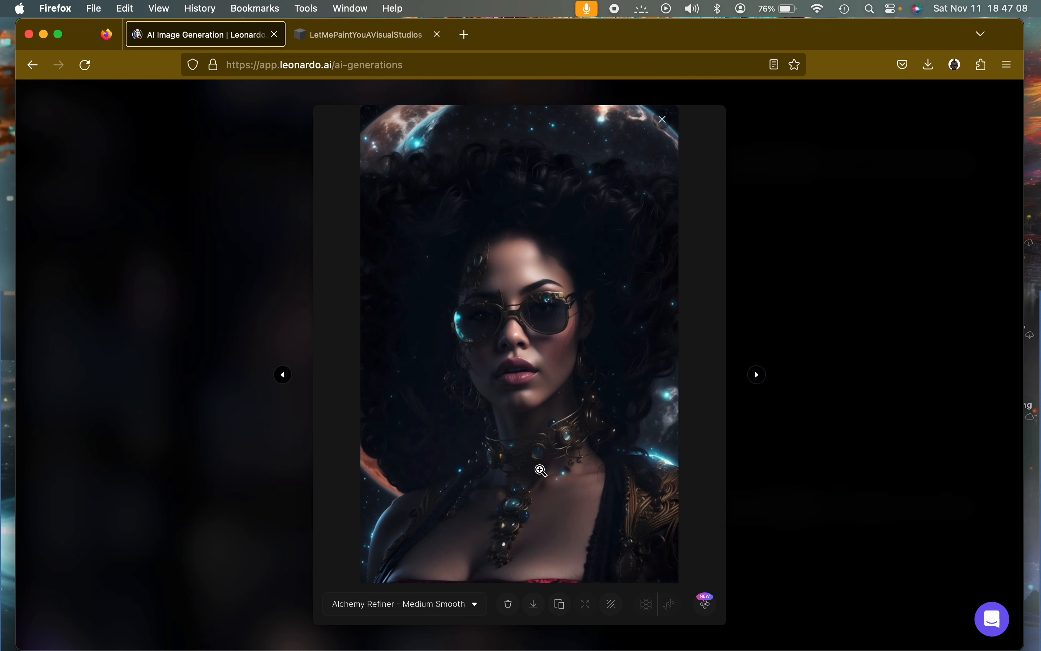
click(457, 604)
click(437, 561)
click(663, 120)
Compare the refined and original versions of the big-haired portrait with city lights, enlarge the refined one, and close the viewer.
scroll(678, 365, up, 7)
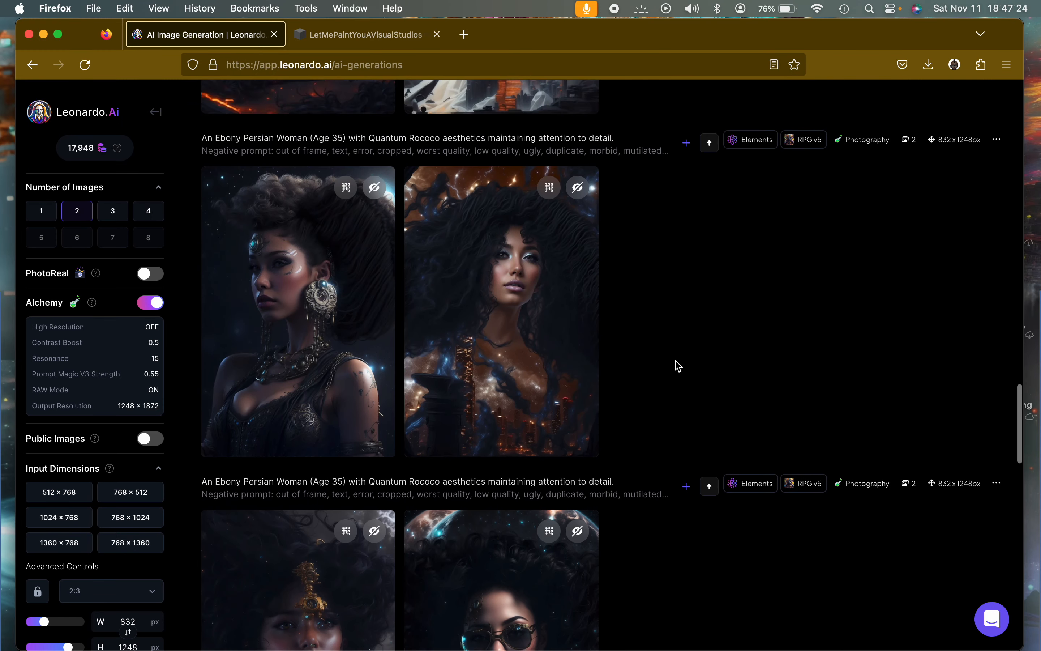
scroll(677, 366, up, 3)
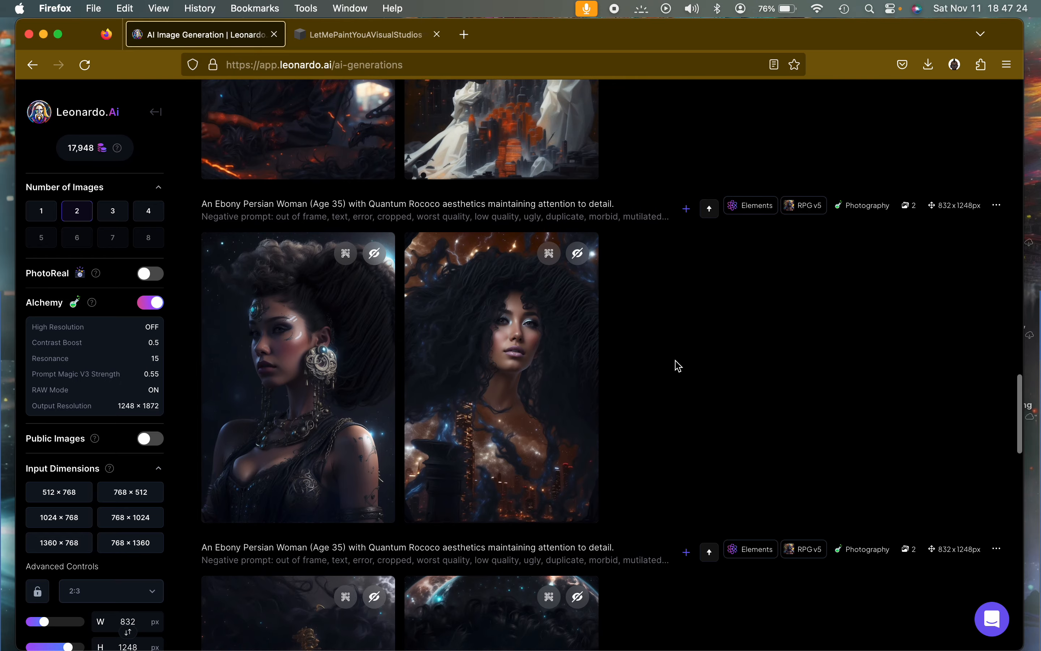
click(523, 378)
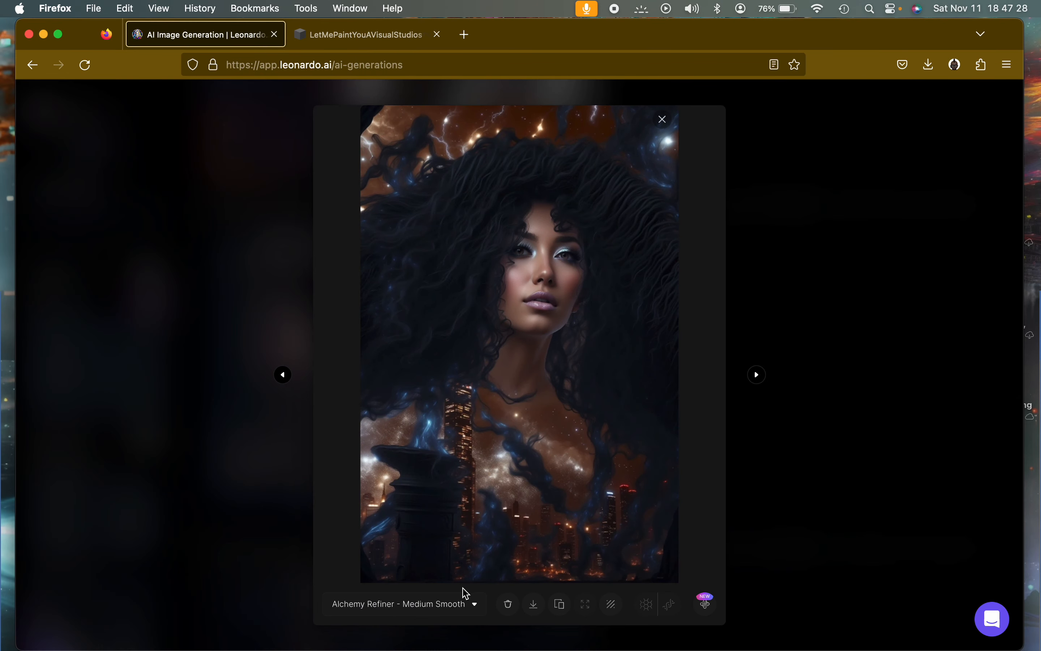
click(460, 606)
click(448, 558)
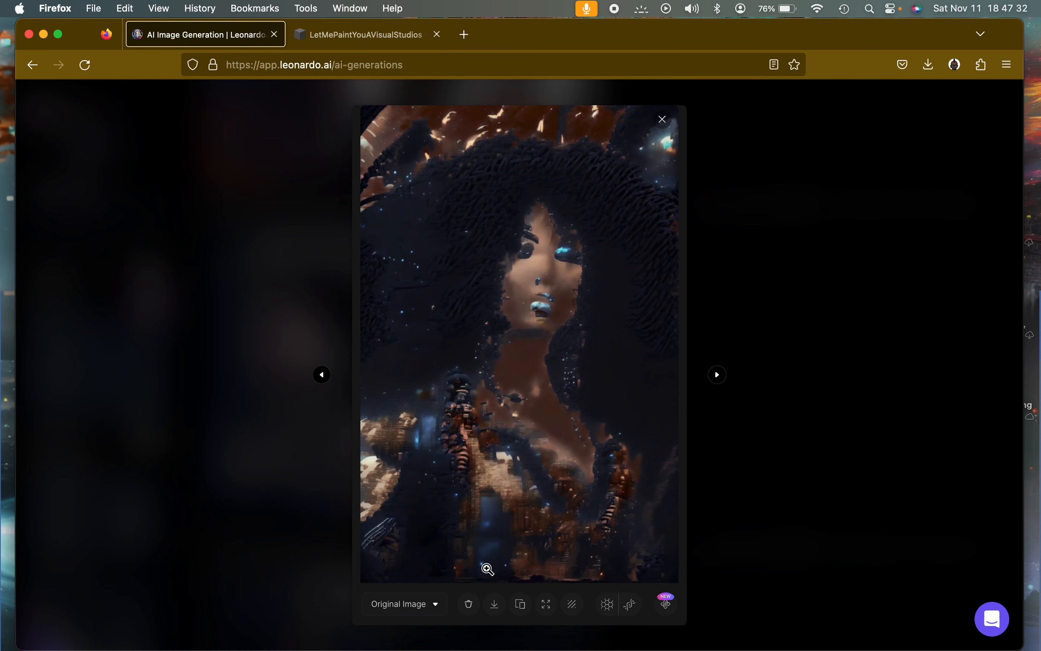
click(442, 606)
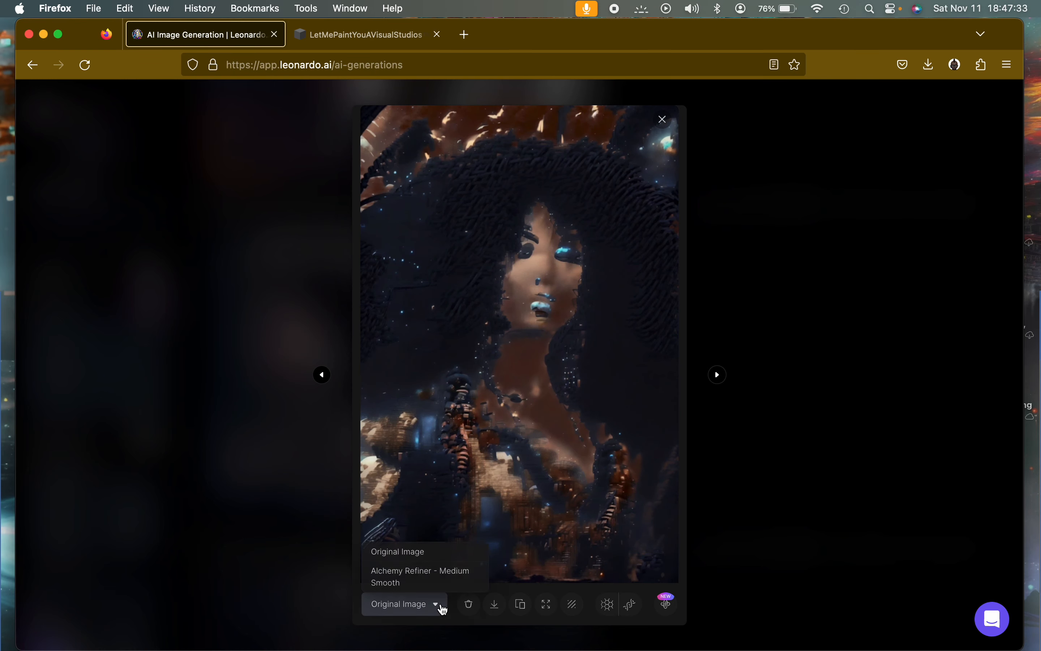
click(431, 581)
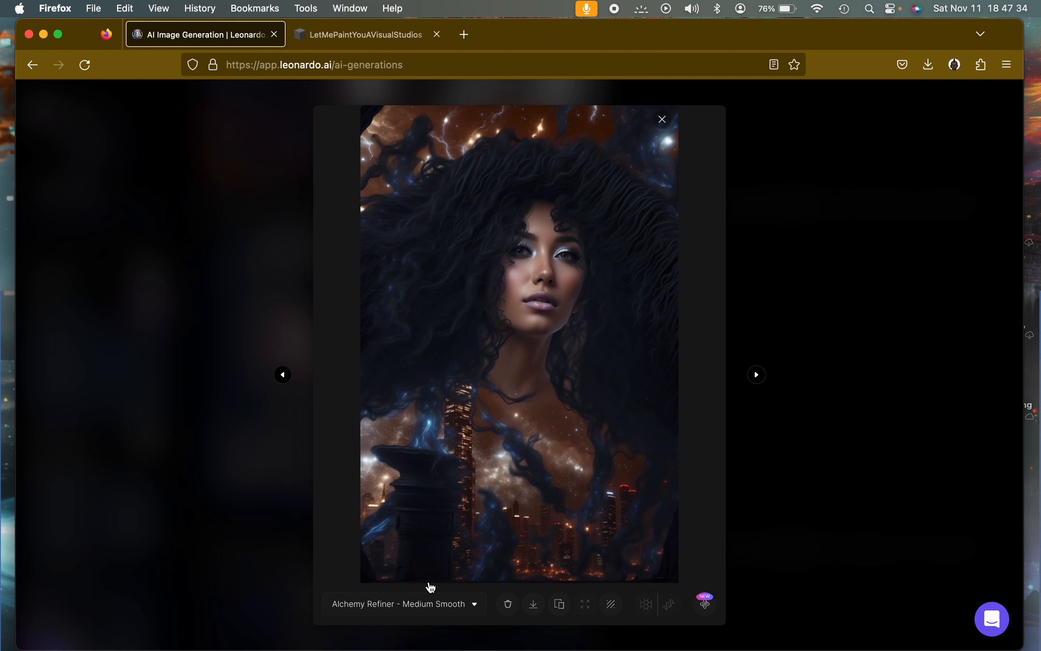
click(622, 515)
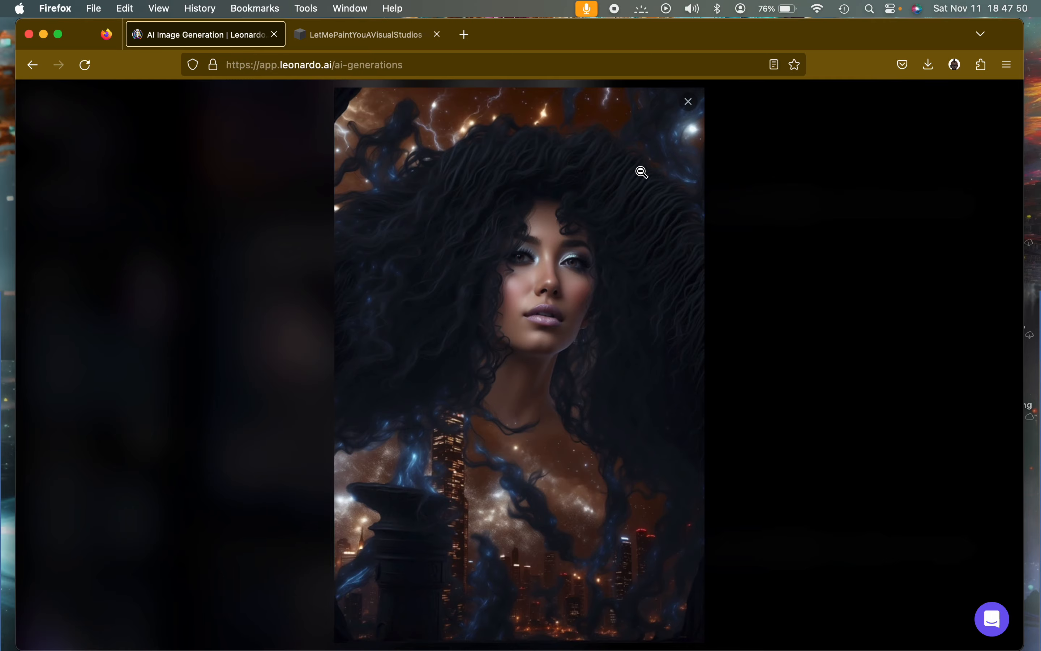
click(688, 108)
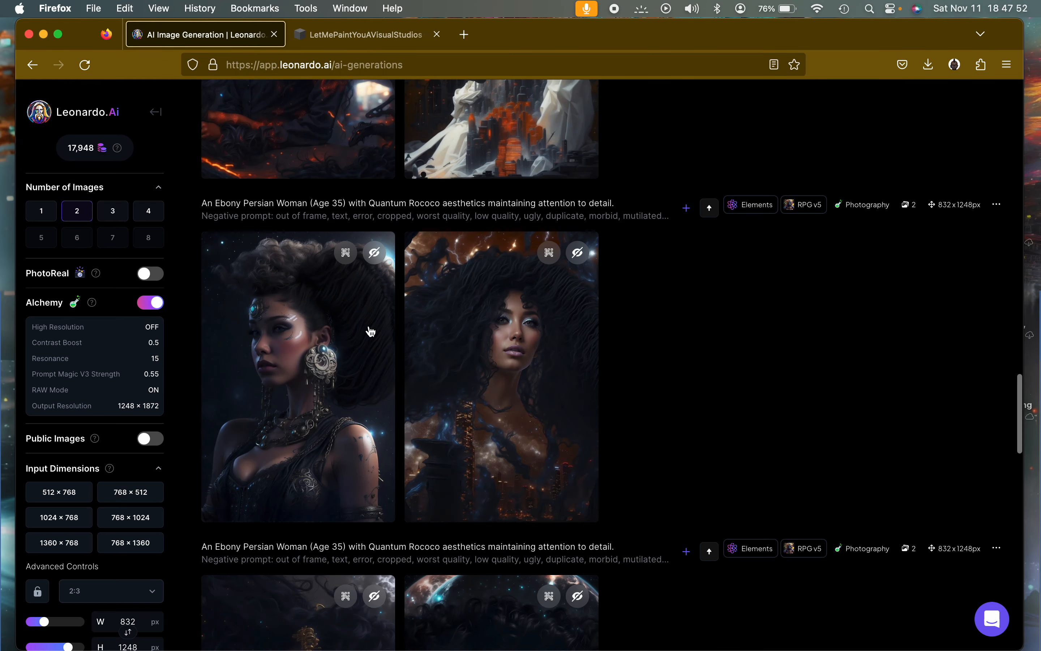
Compare the Medium Smooth refined version of the side-facing portrait with the ornate silver earring with its original image, and close the viewer.
click(344, 340)
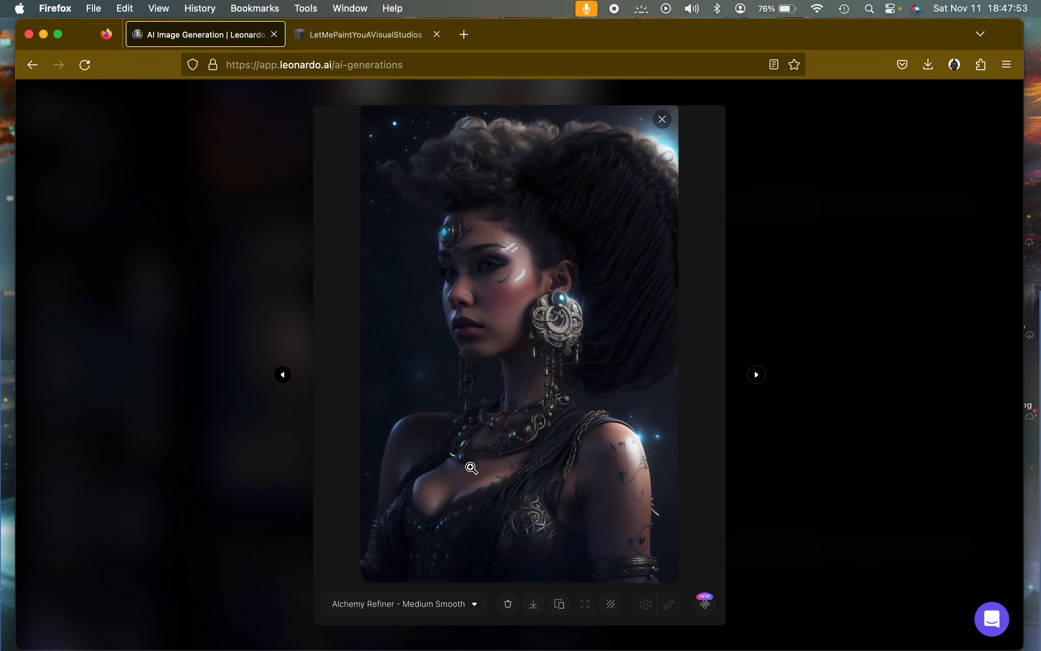
click(456, 602)
click(428, 569)
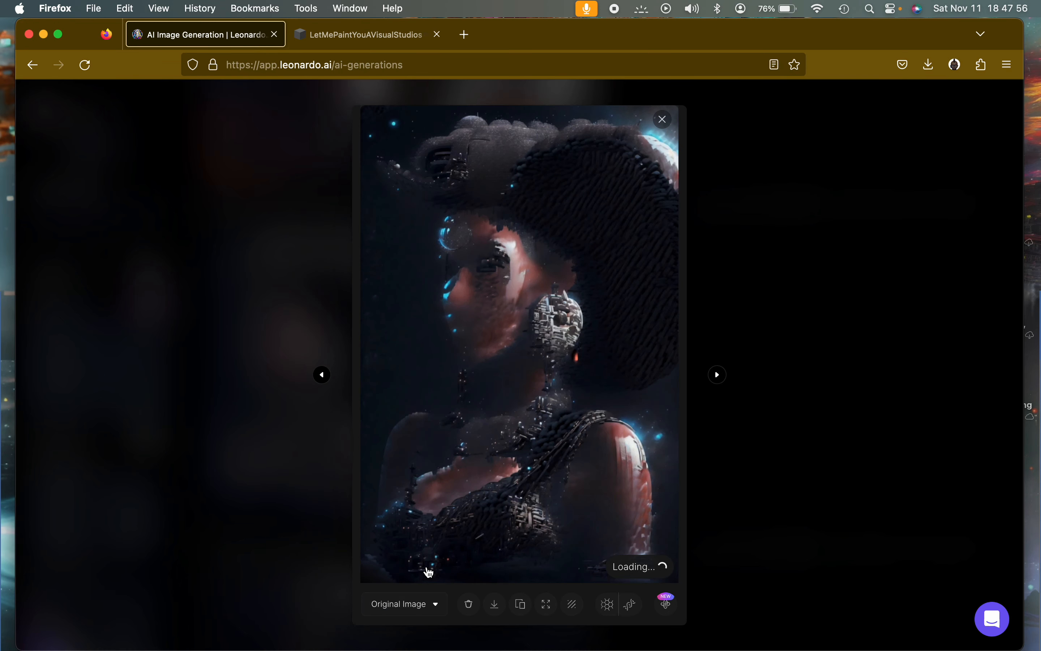
click(432, 604)
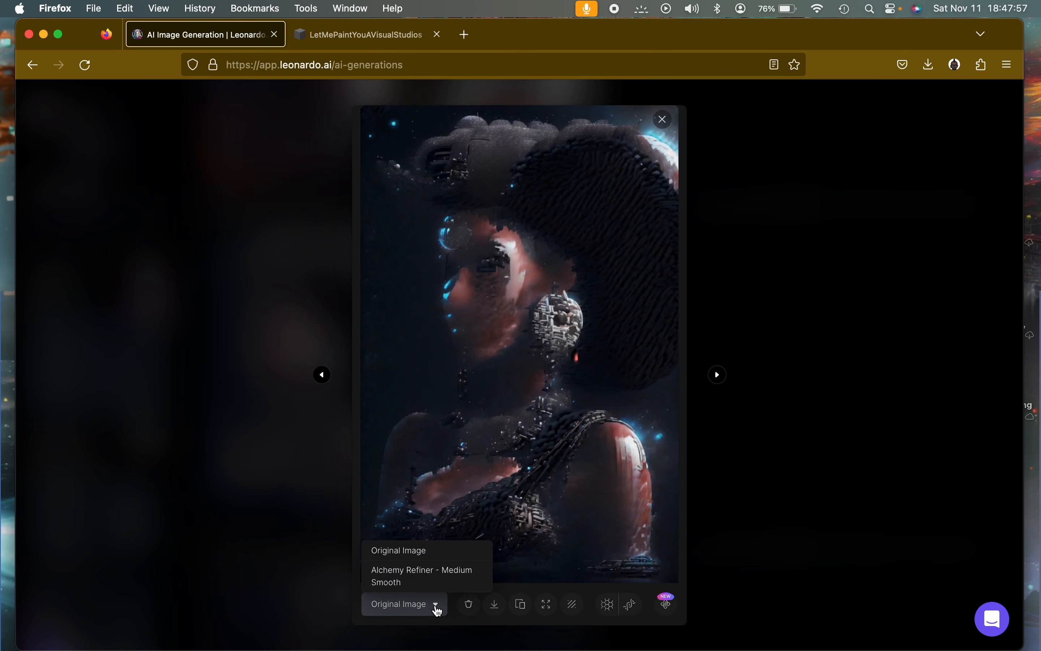
click(423, 577)
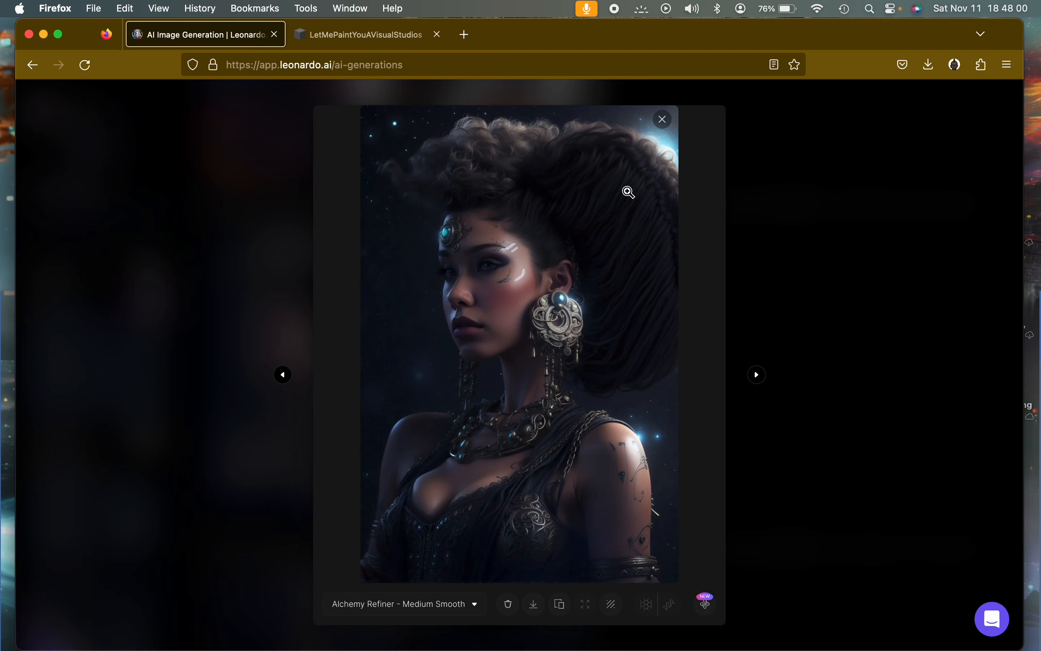
click(662, 120)
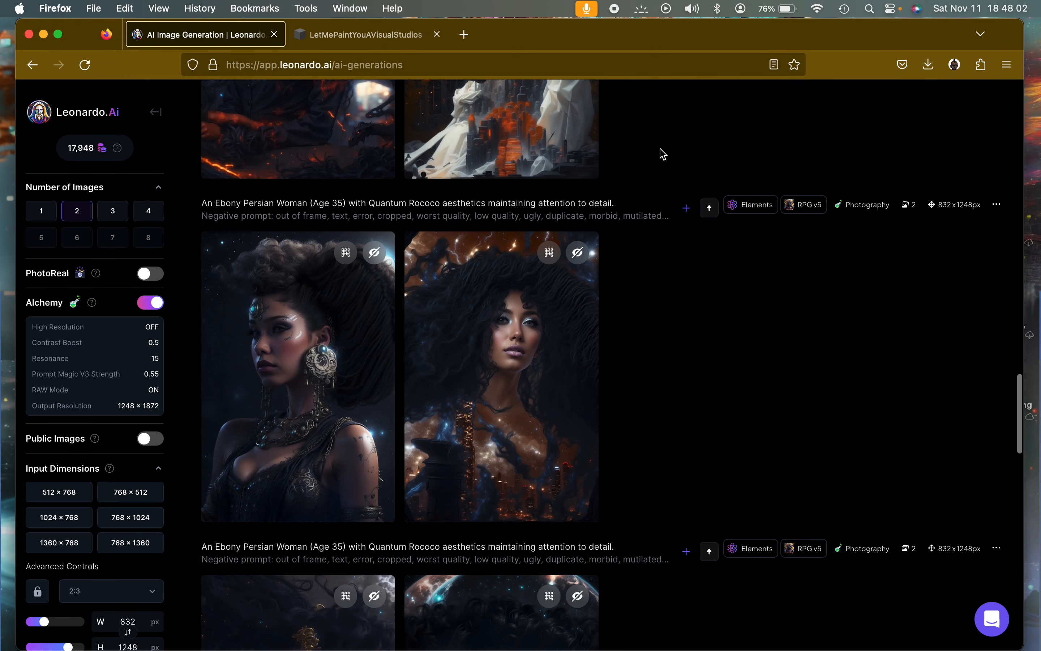
Examine the refined portrait of the woman in a dark shirt with red eye makeup enlarged, and compare it with its original image.
scroll(662, 284, up, 8)
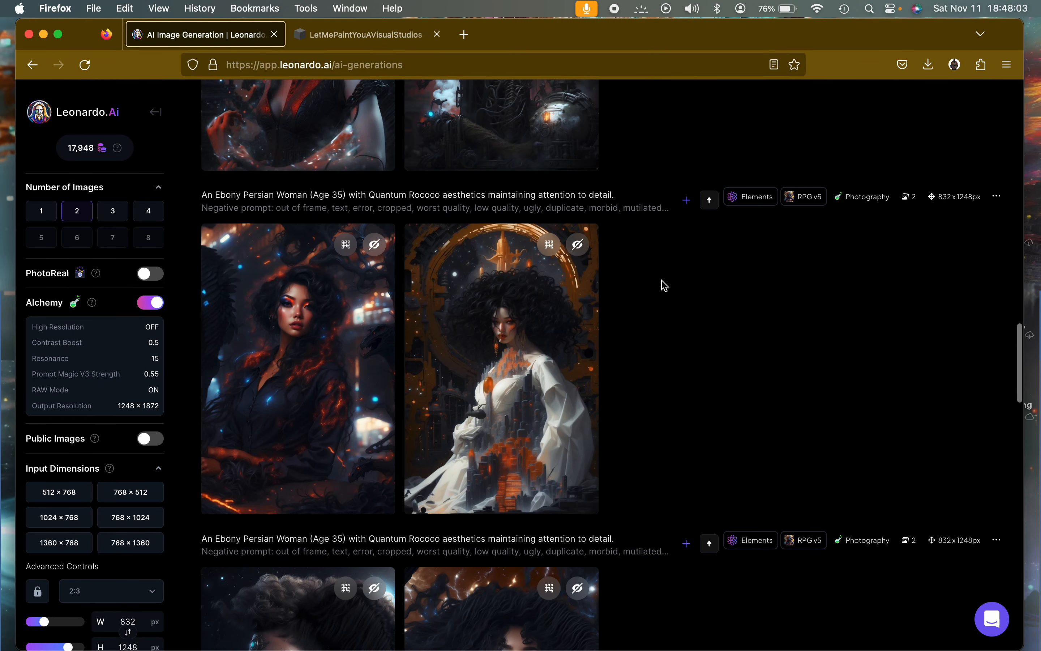
click(342, 302)
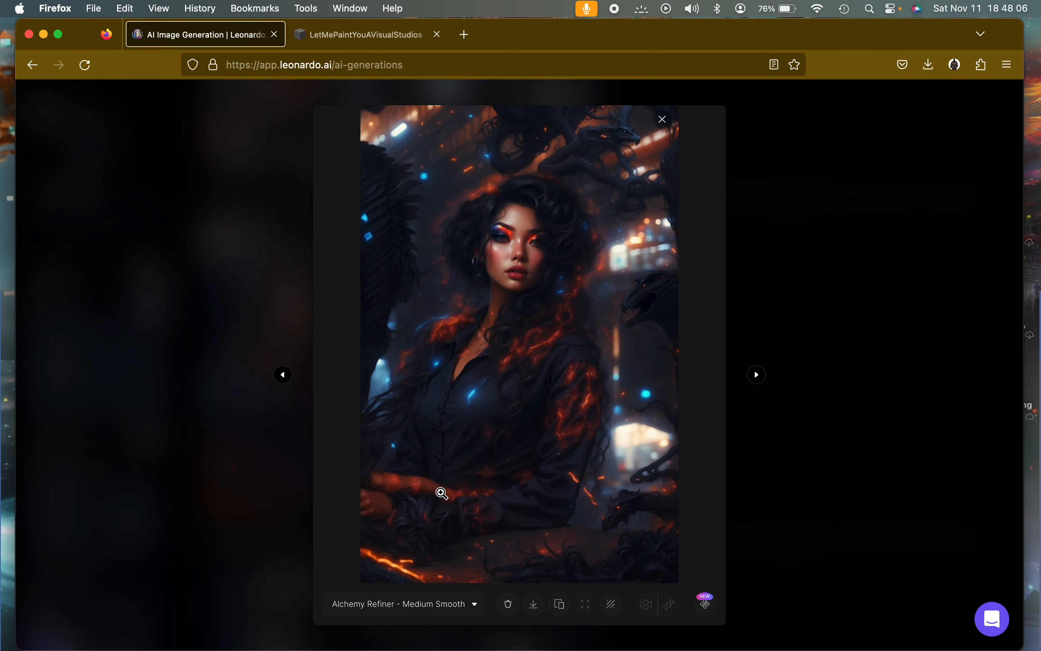
click(644, 305)
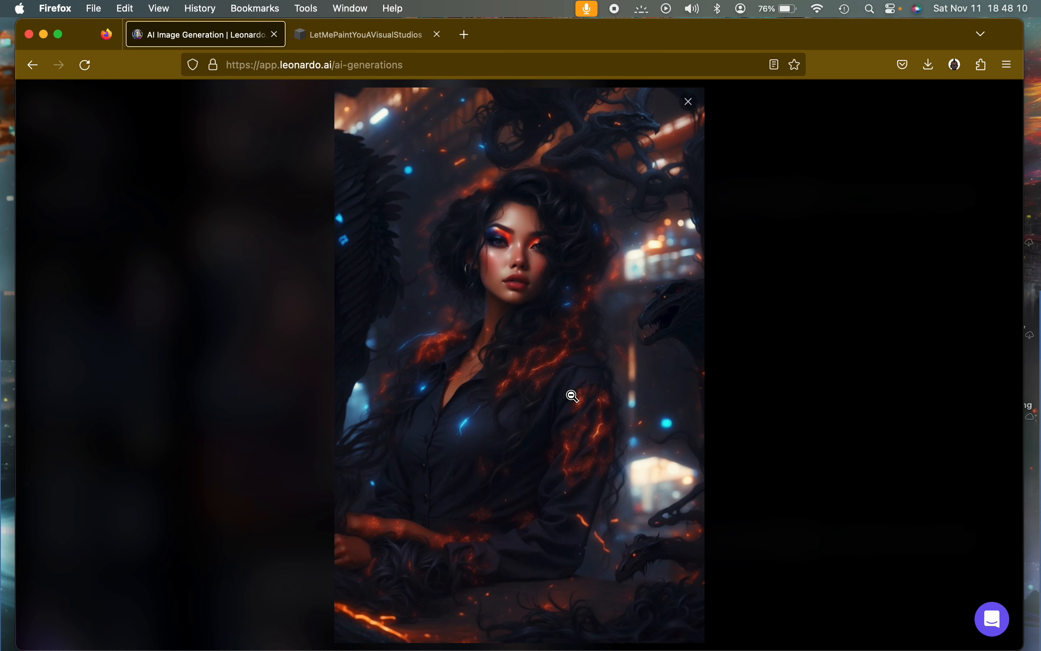
click(595, 358)
click(448, 604)
click(425, 570)
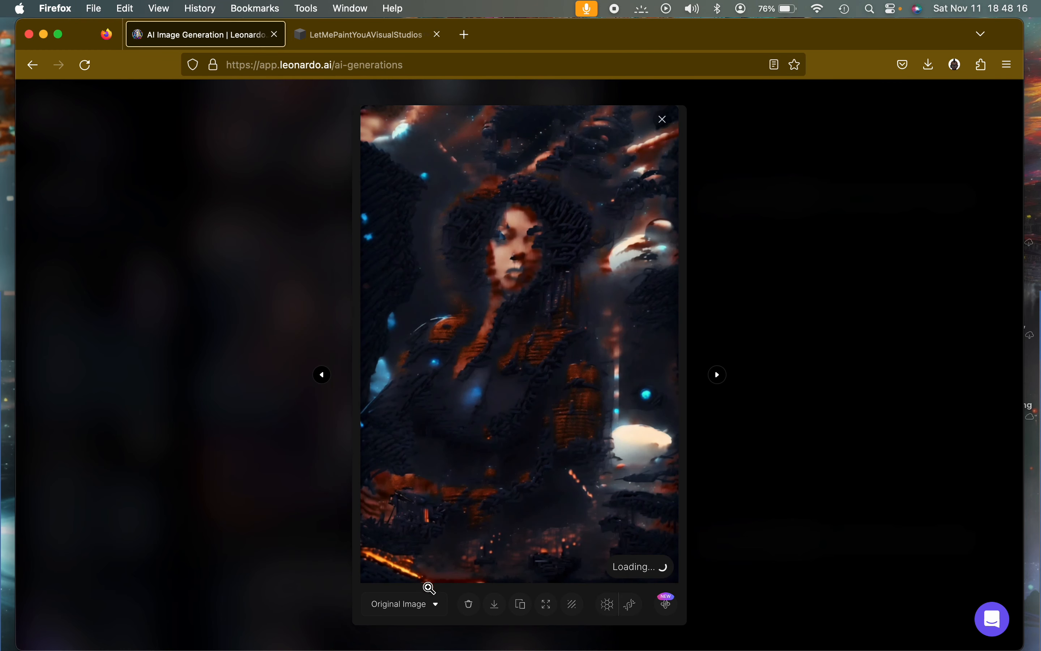
click(434, 605)
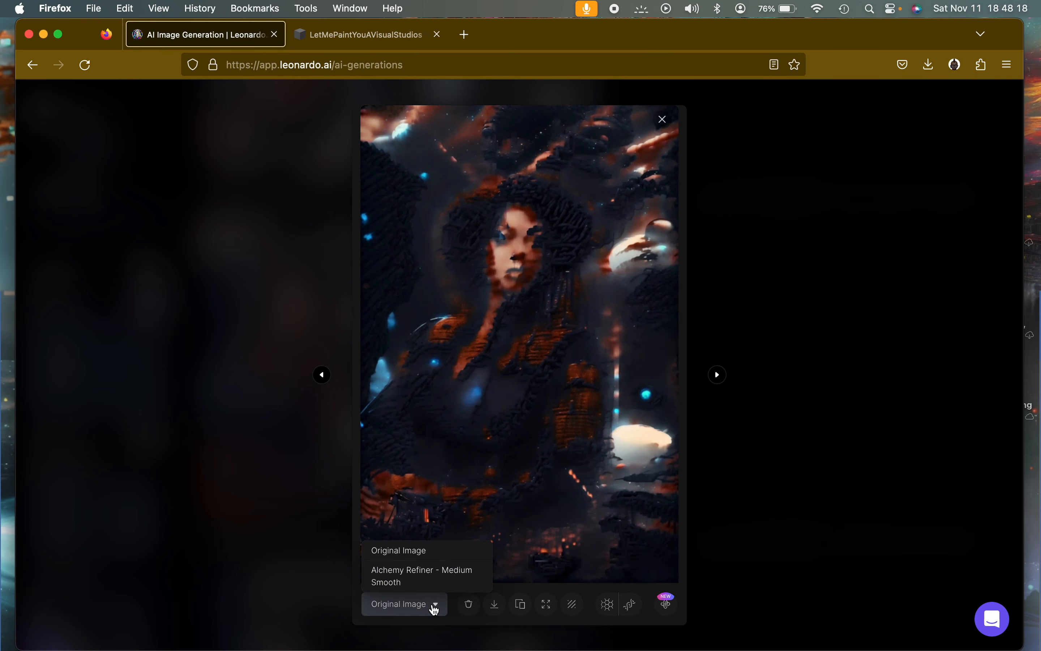
click(427, 585)
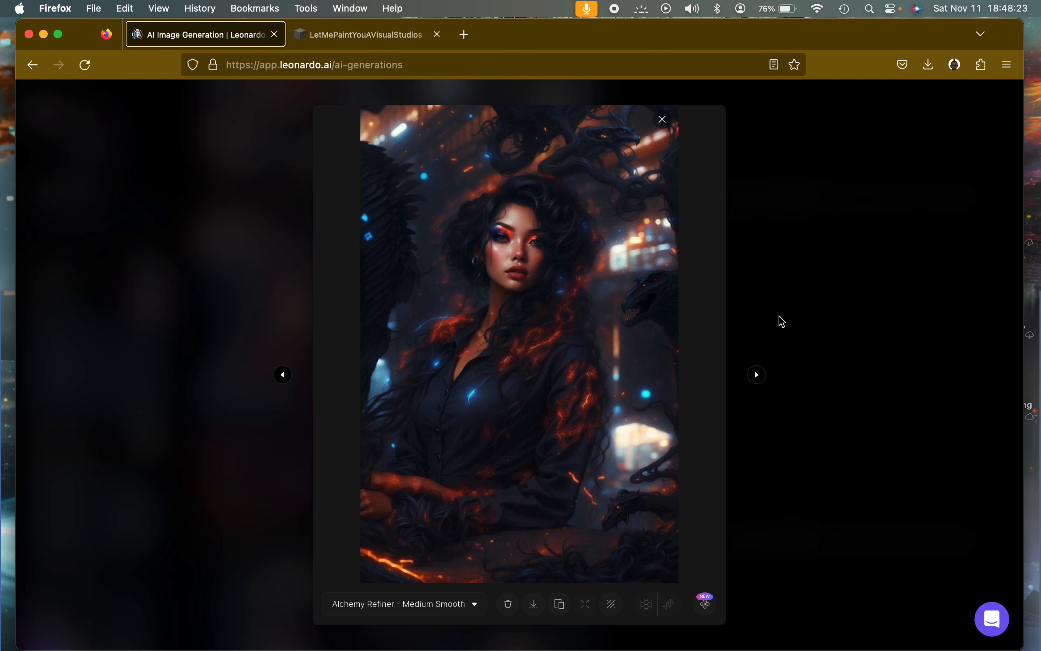
Examine the refined portrait in the white gown with the orange city enlarged, compare it with its original image, and close the viewer.
click(756, 375)
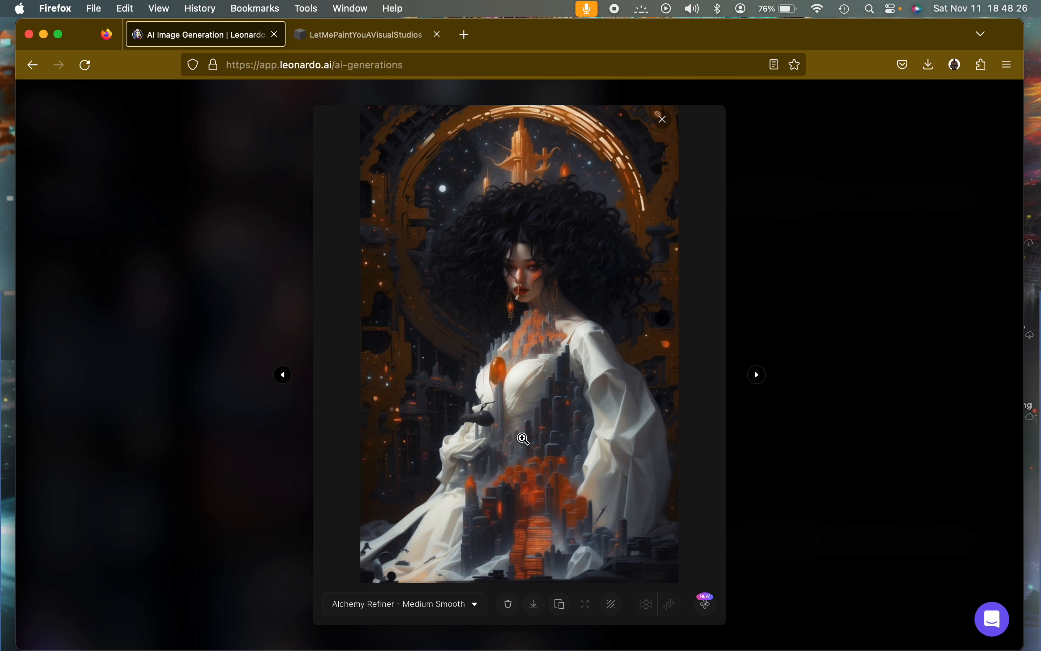
click(534, 407)
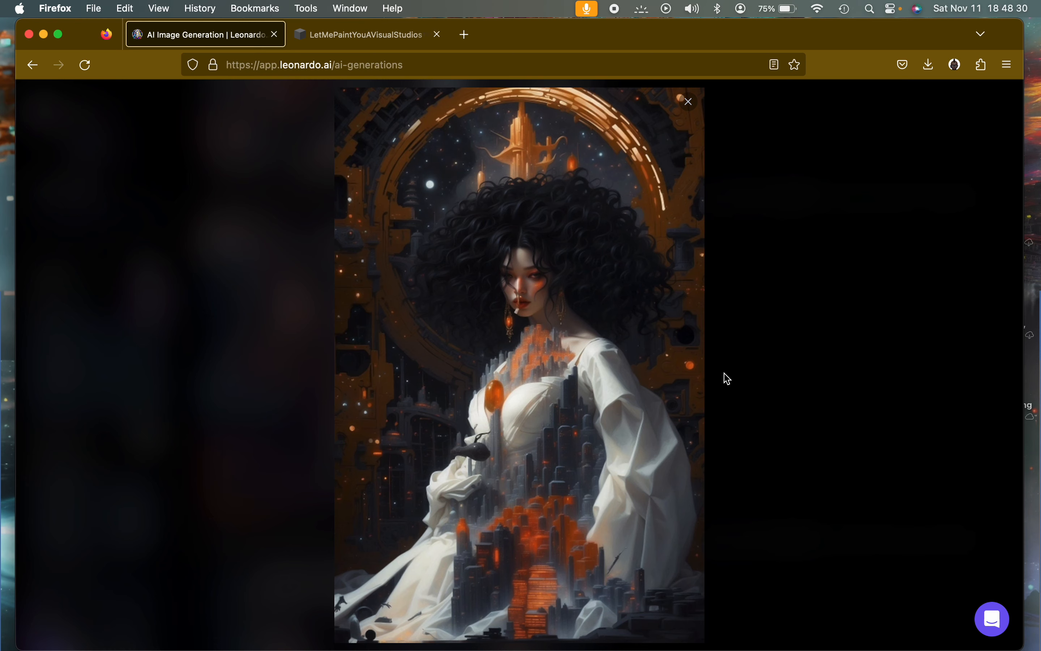
click(586, 393)
click(472, 604)
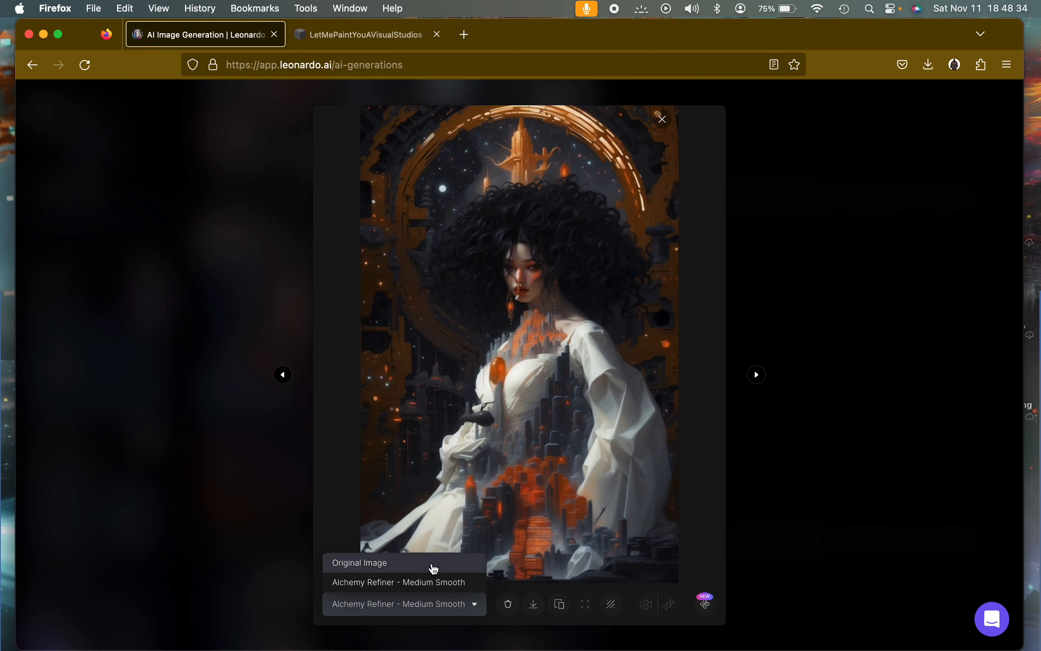
click(434, 569)
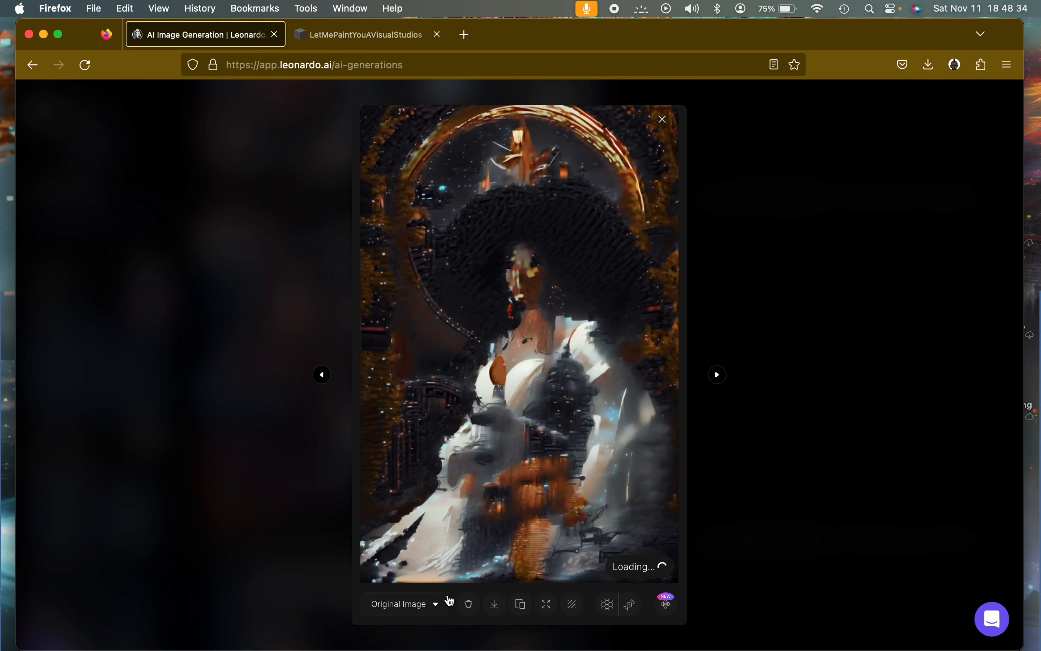
click(427, 603)
click(420, 575)
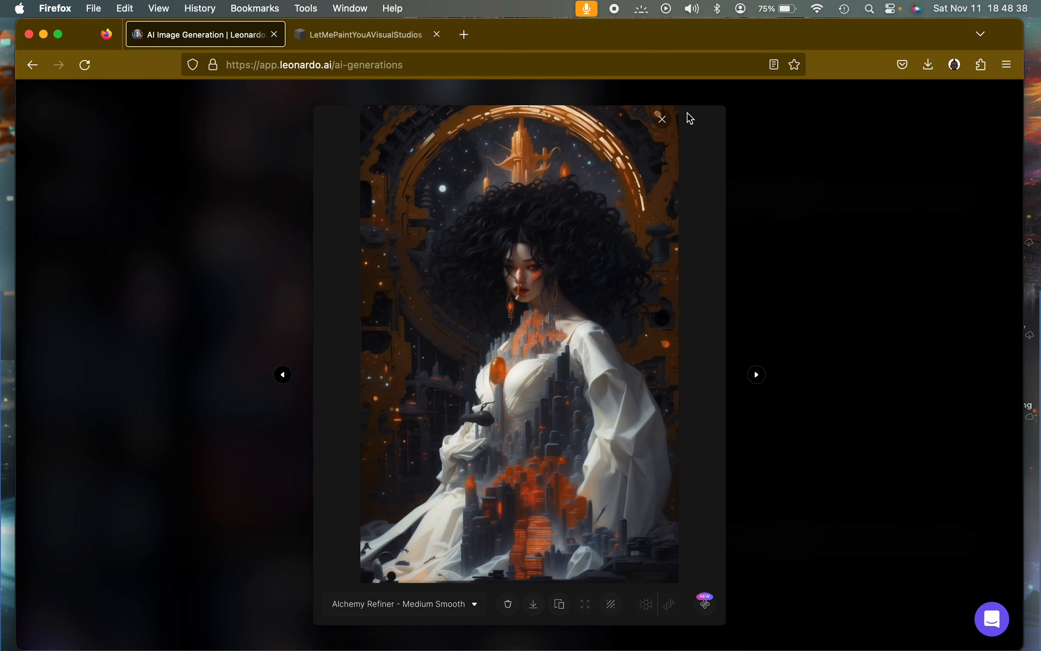
click(663, 120)
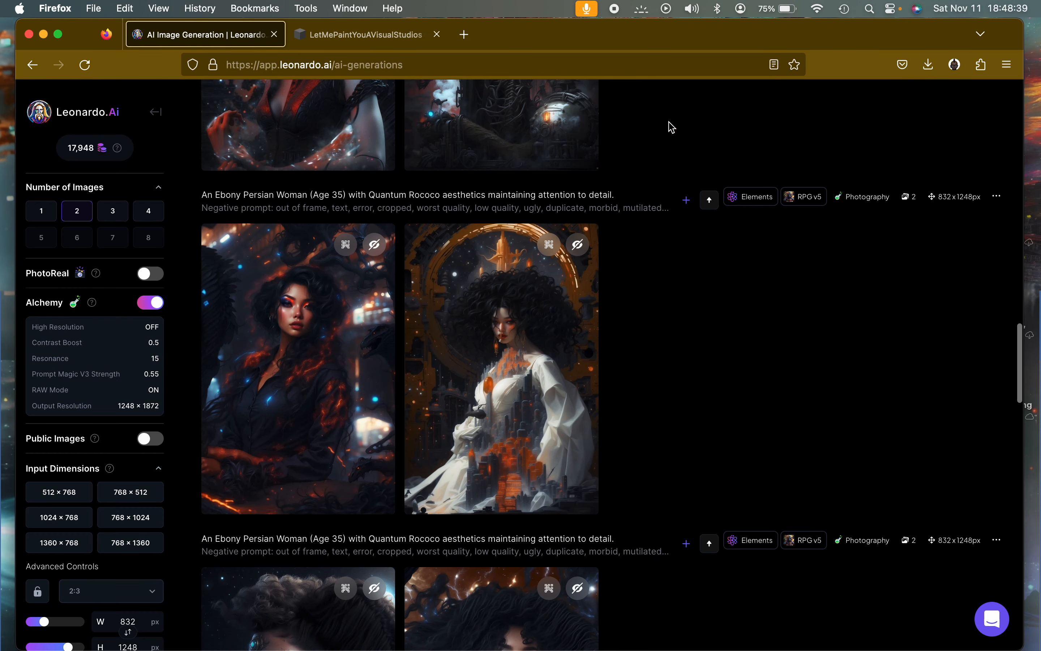
Make the generation with the dark-shirt and white-gown portraits public, as well as the one with the silver-earring and city-lights portraits.
click(996, 196)
click(903, 359)
scroll(925, 417, down, 5)
click(997, 355)
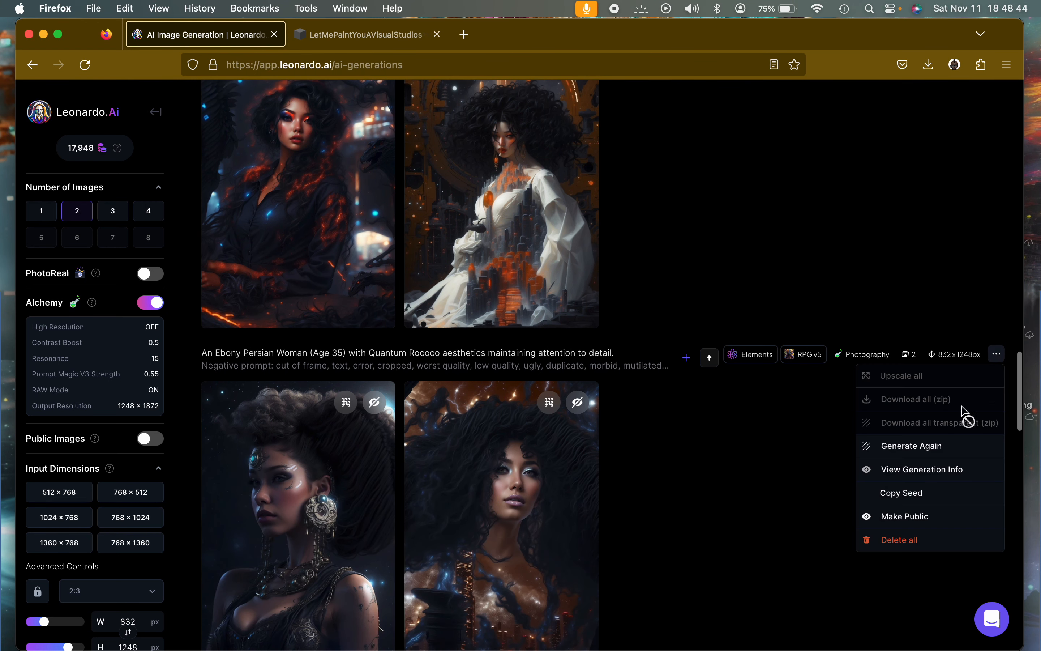
click(909, 516)
scroll(909, 516, down, 10)
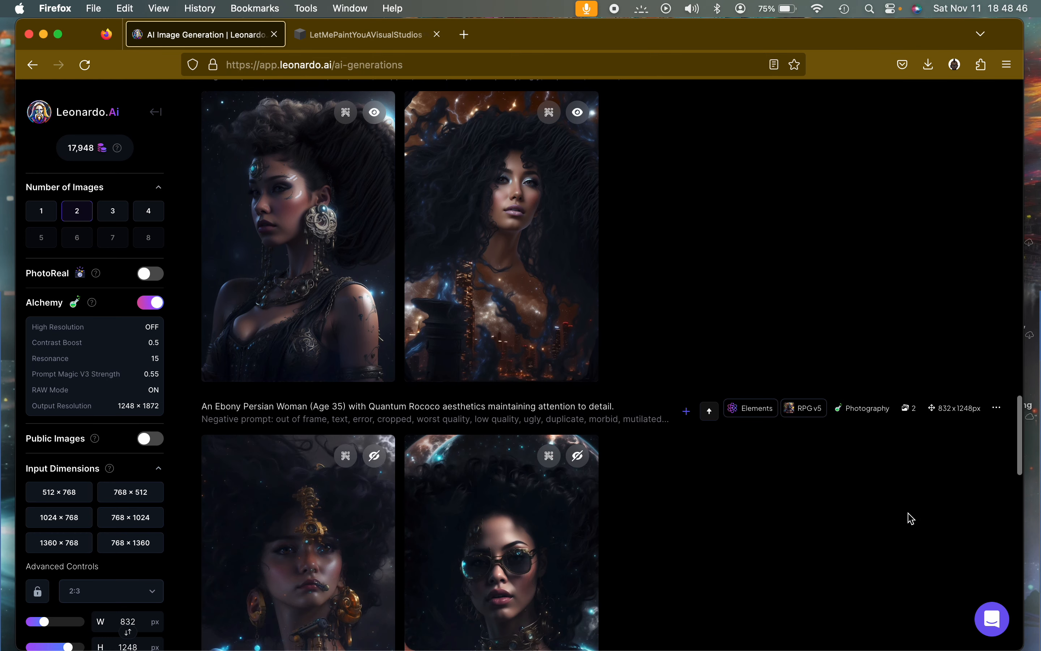
Make the generation with the gold-headpiece and sunglasses portraits public.
click(993, 342)
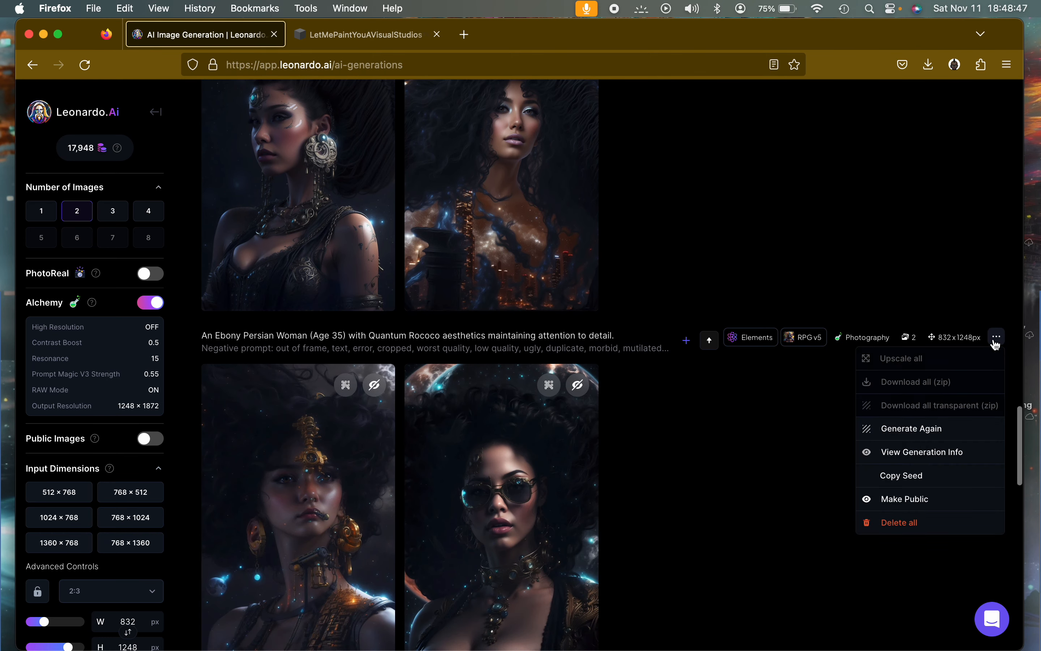
click(905, 499)
scroll(738, 467, down, 5)
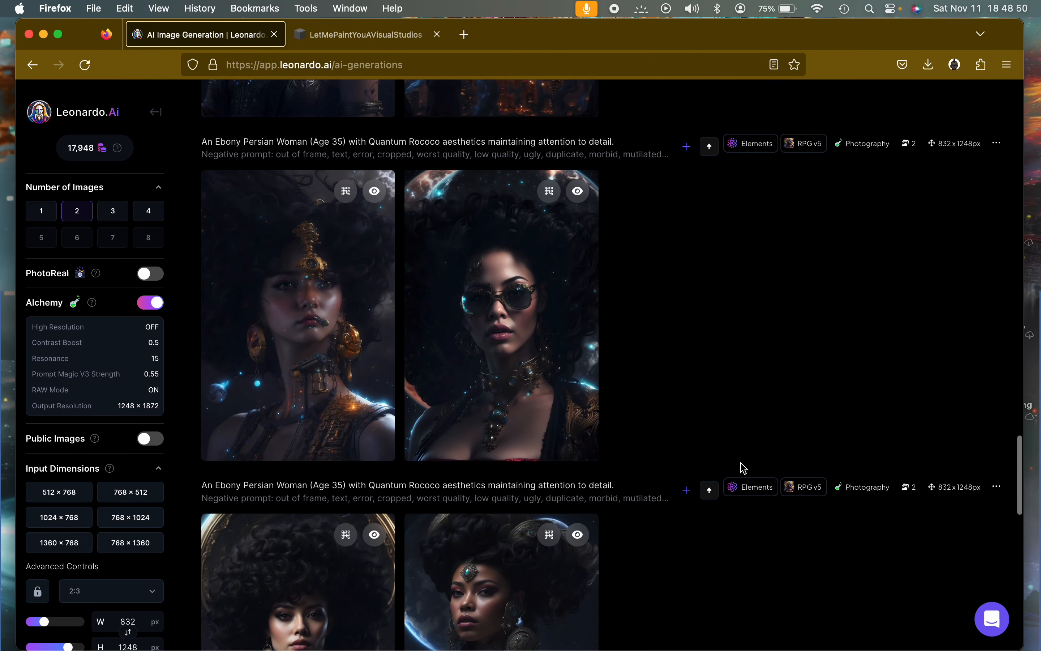
Compare the Medium Smooth refined version of the dark skeletal mechanical figure with its original image, and close the viewer.
scroll(742, 467, up, 3)
scroll(743, 467, up, 15)
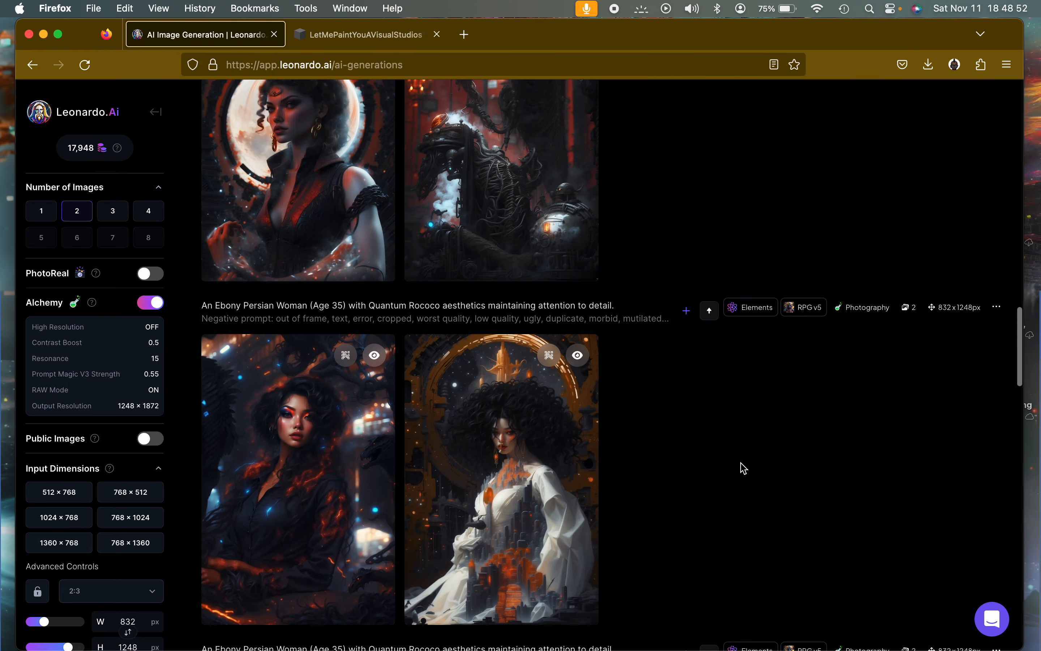
scroll(743, 468, up, 3)
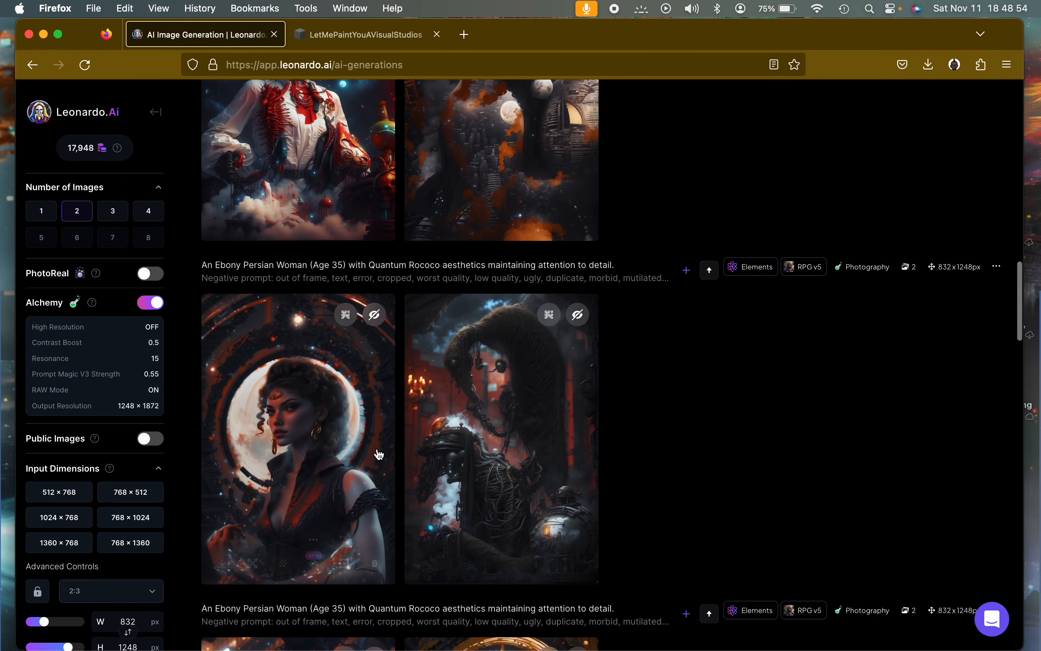
click(531, 400)
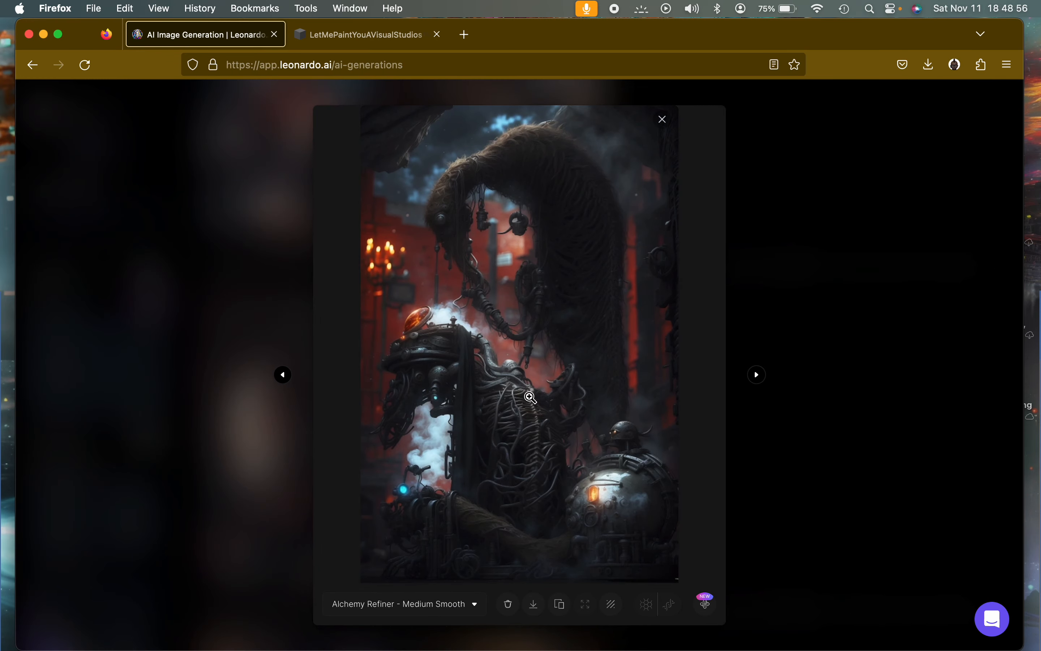
click(470, 610)
click(436, 567)
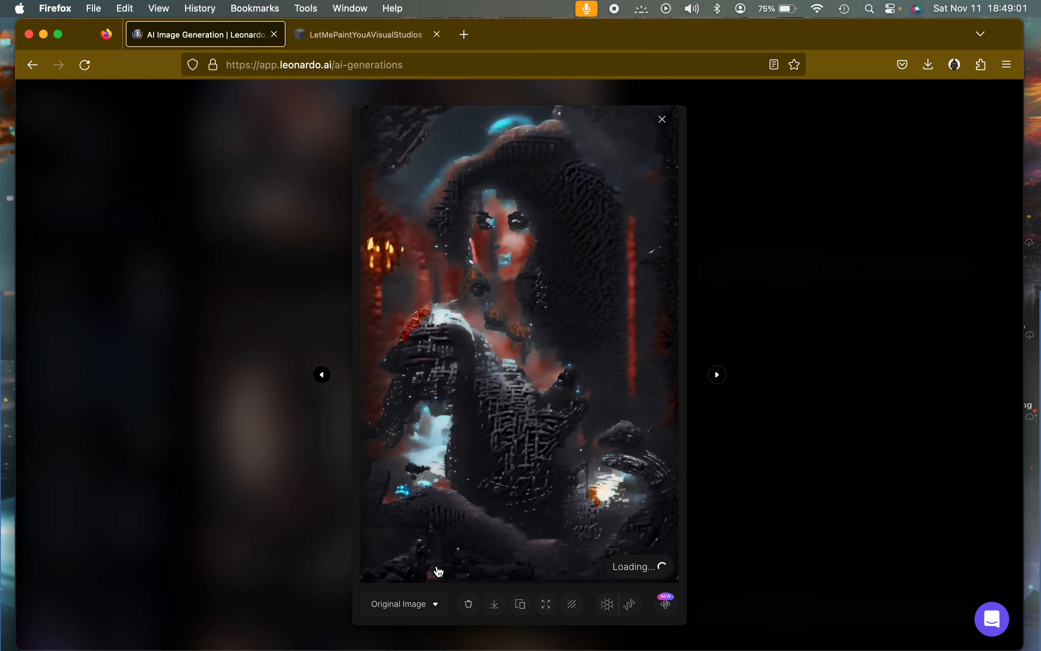
click(439, 603)
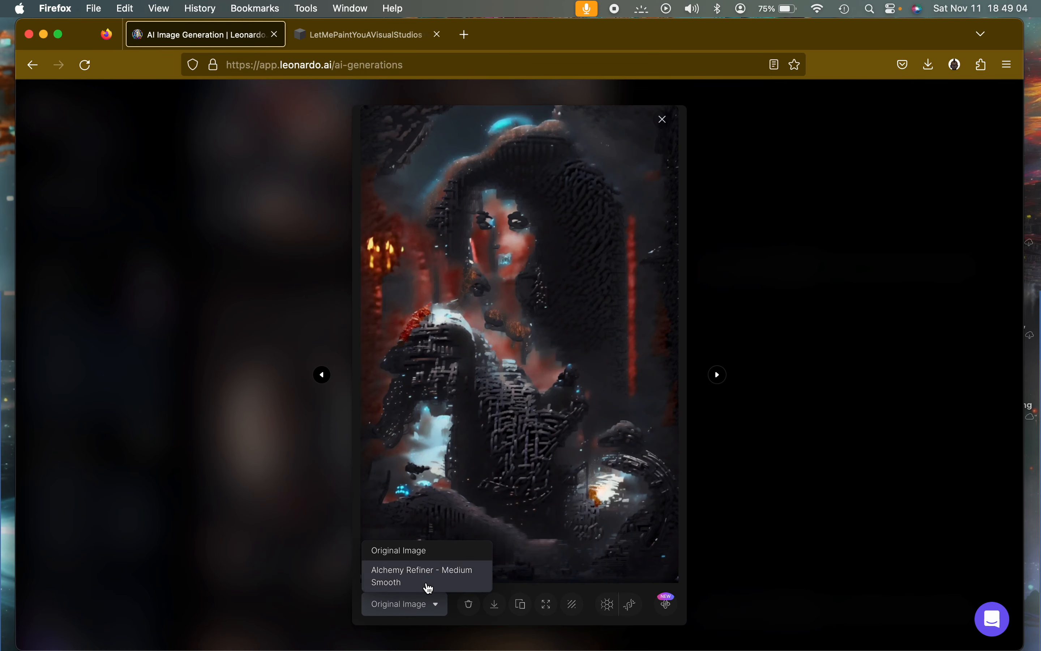
click(427, 585)
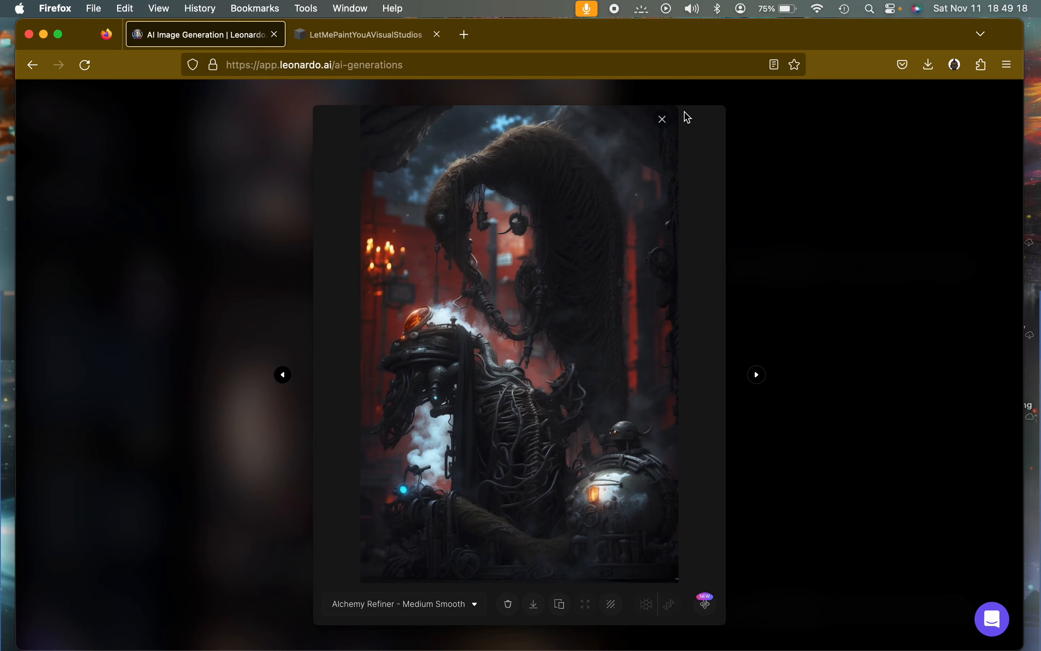
click(662, 119)
Compare the refined portrait of the woman in front of the full moon with its original image, and close the viewer.
click(337, 400)
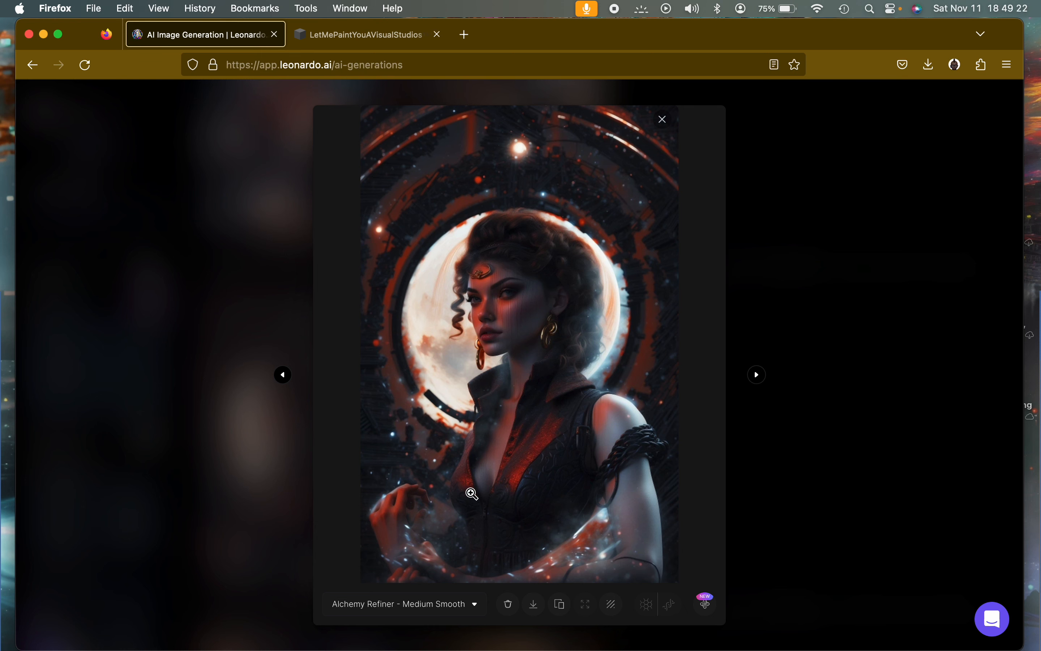
click(448, 604)
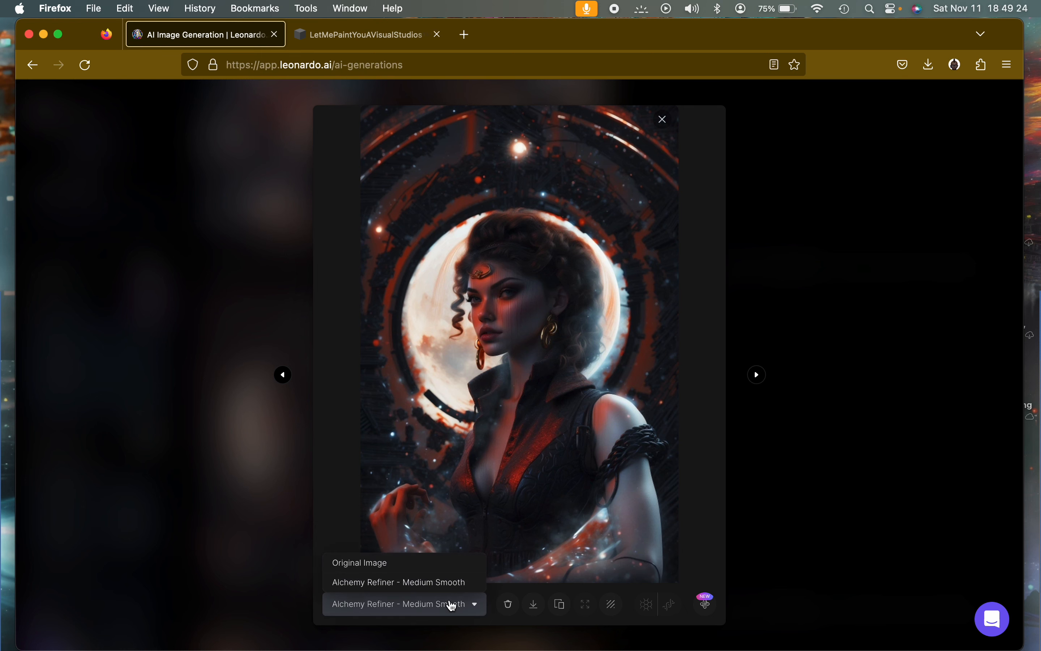
click(420, 564)
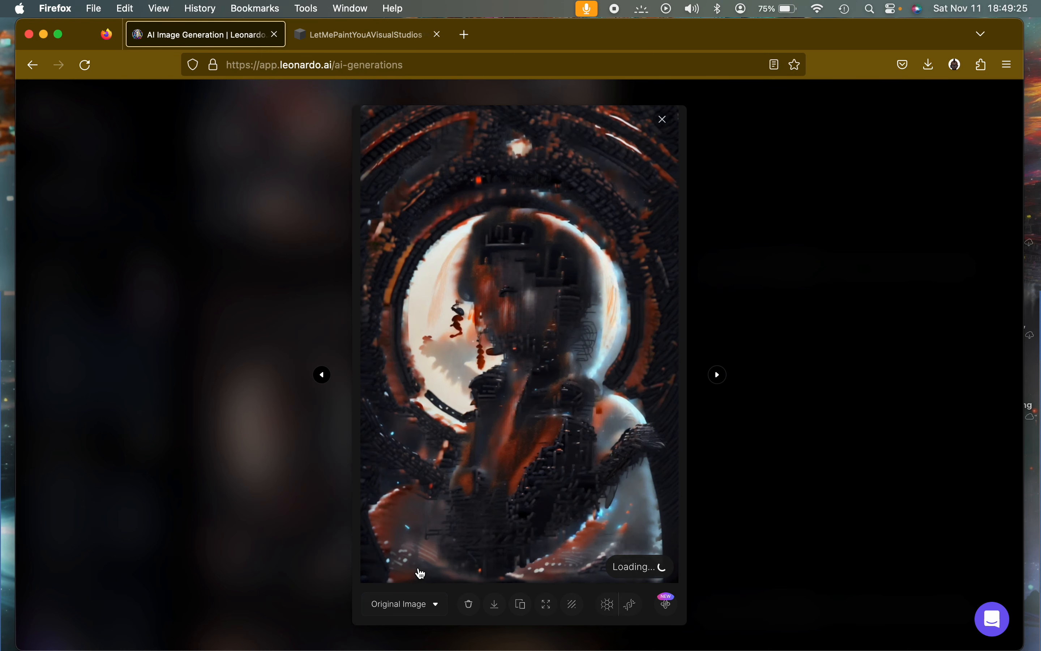
click(437, 607)
click(429, 580)
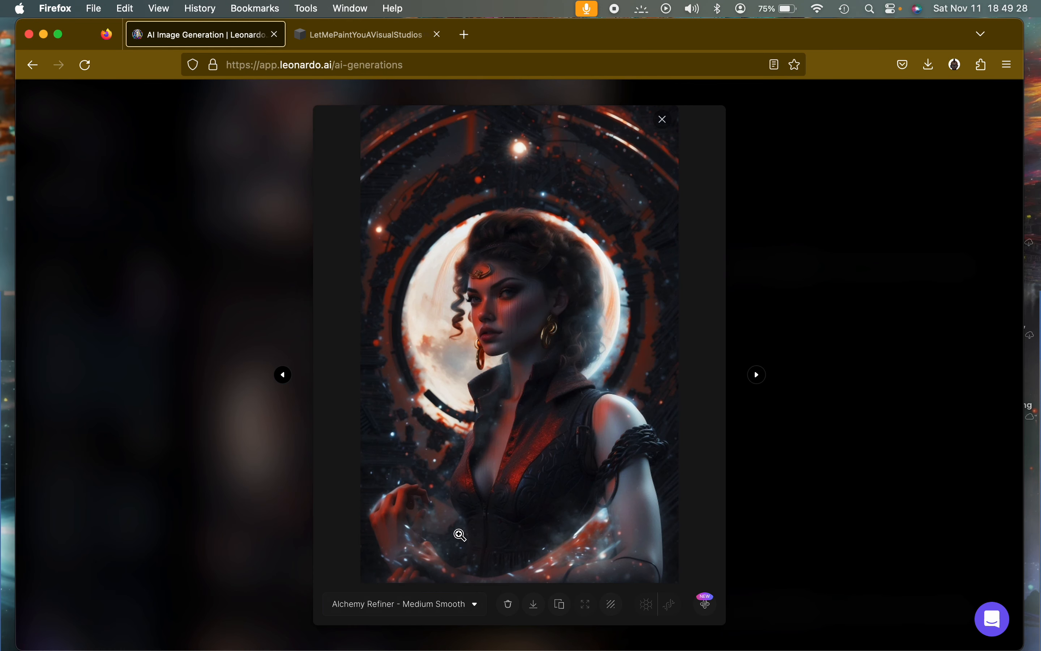
click(663, 120)
Make the generation with the full-moon portrait and the skeletal mechanical figure public.
click(996, 266)
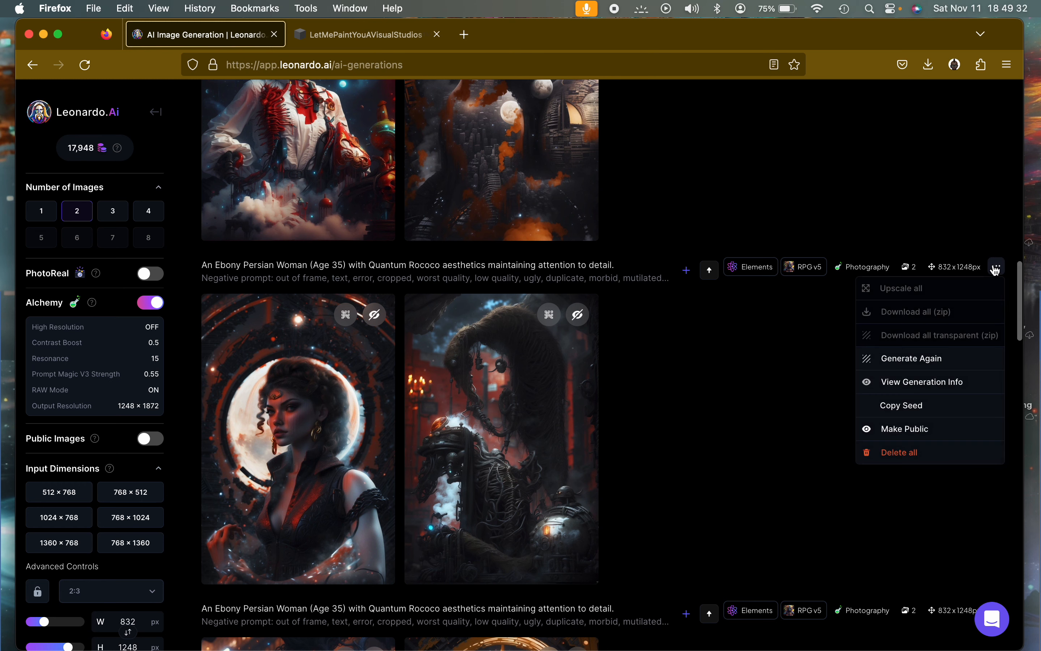
click(905, 435)
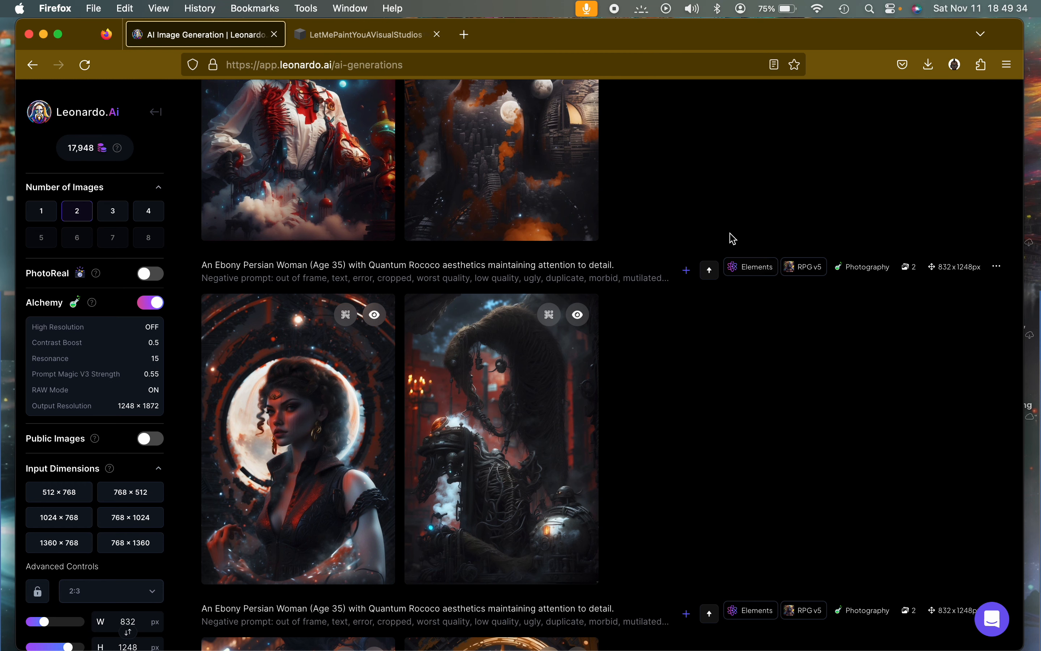
Examine the refined portrait with the orange clouds and domed building enlarged, compare it with its original image, and close the viewer.
scroll(731, 224, up, 5)
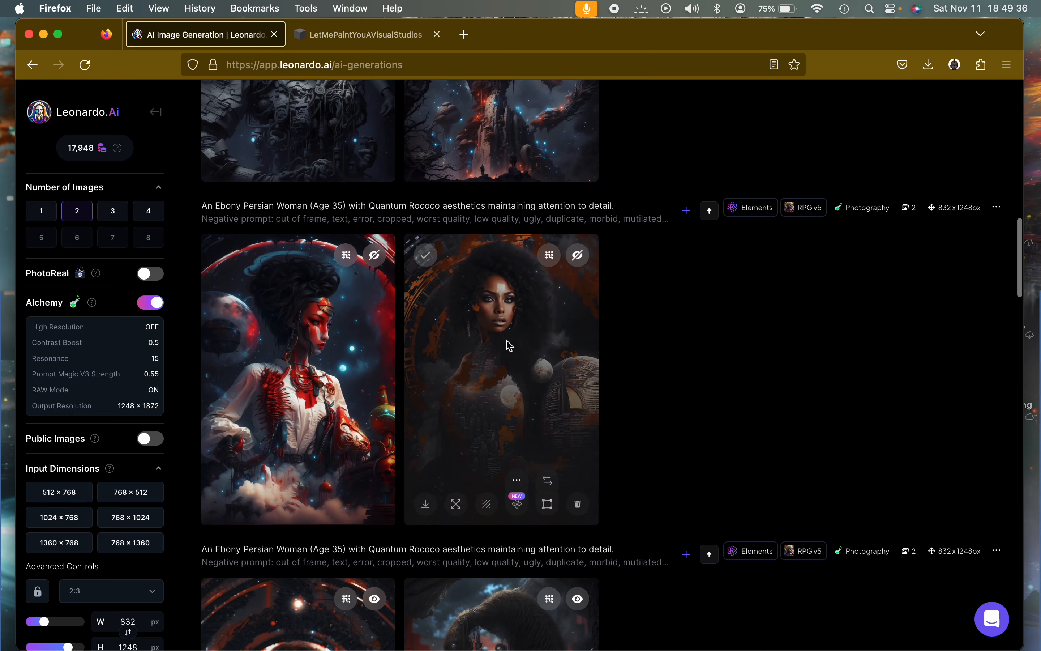
click(507, 343)
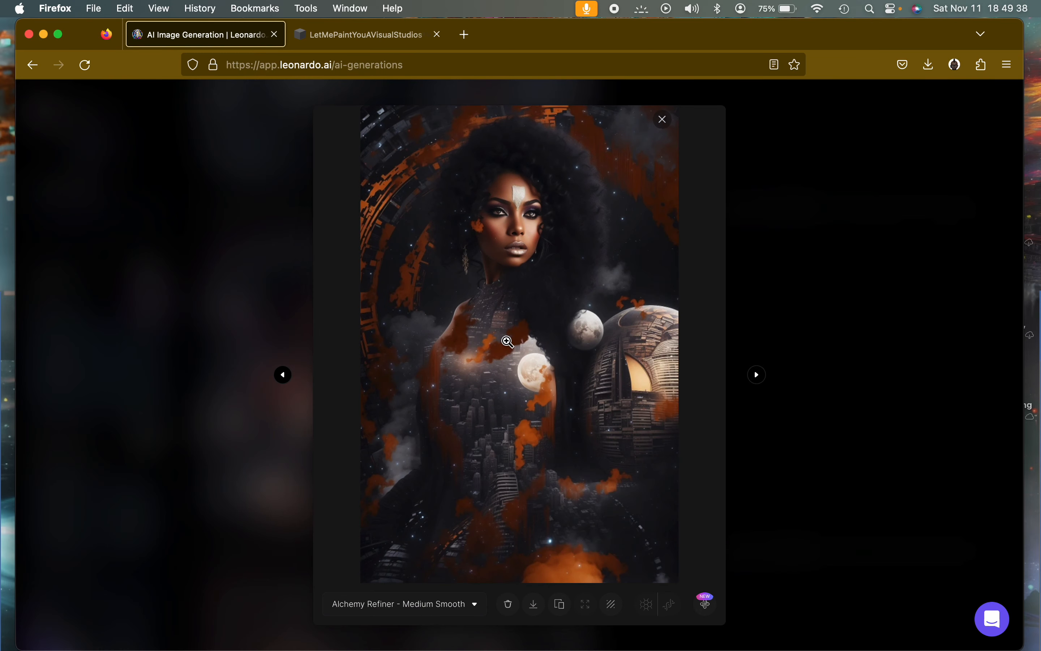
click(592, 346)
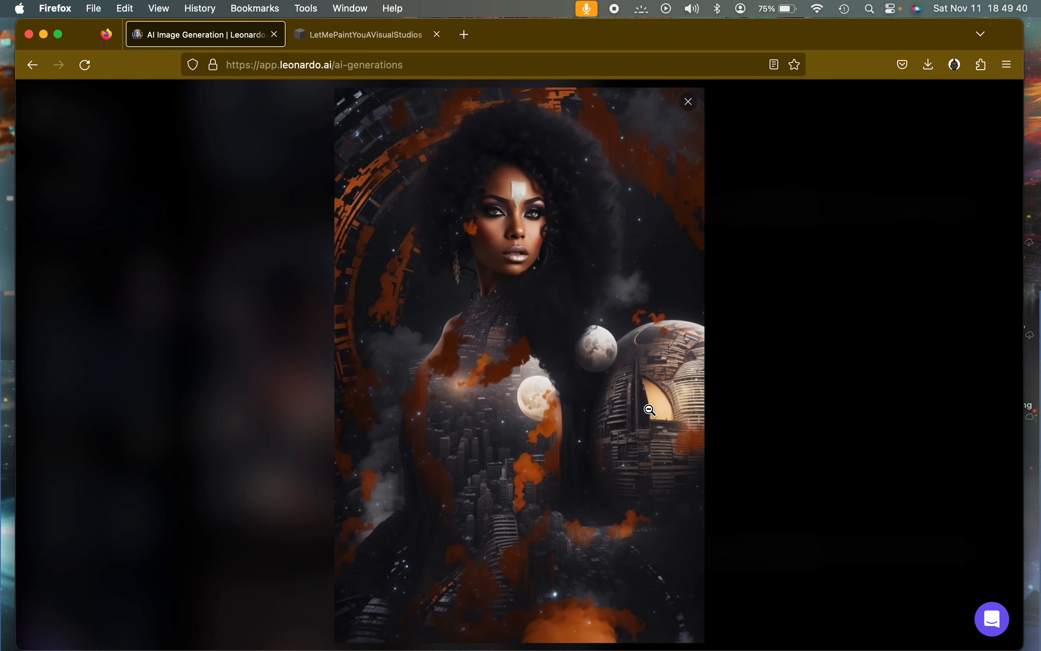
click(649, 409)
click(431, 603)
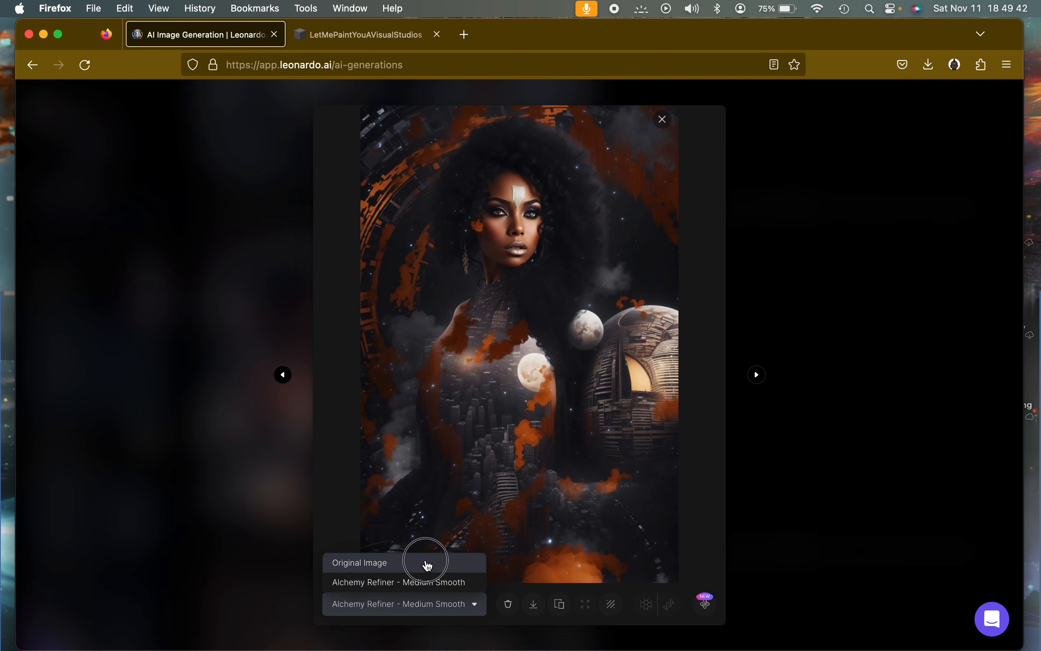
click(427, 564)
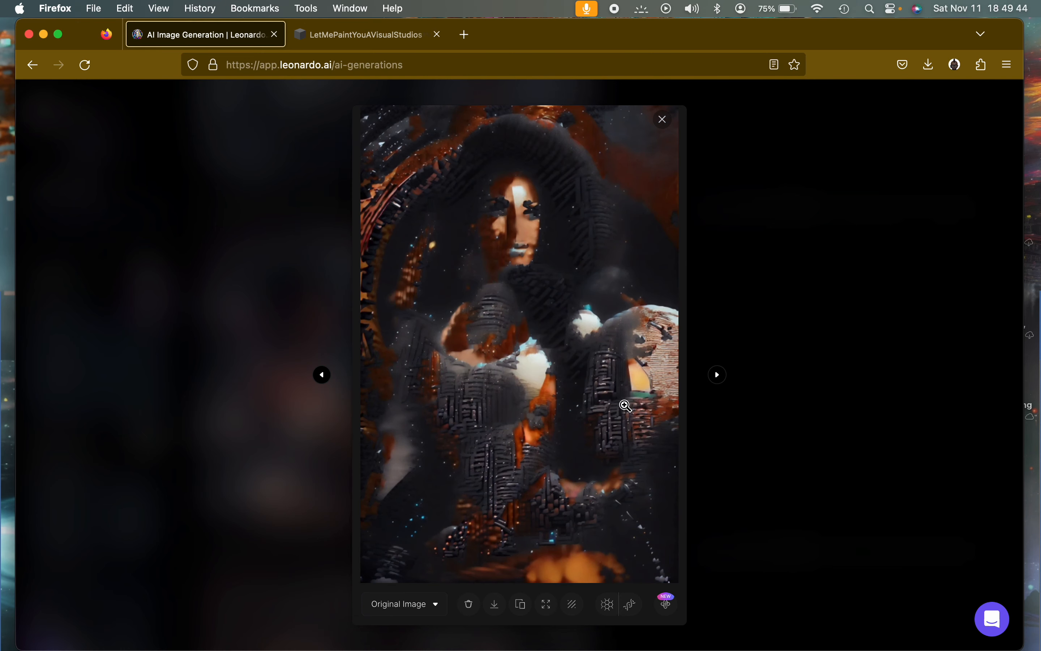
click(435, 603)
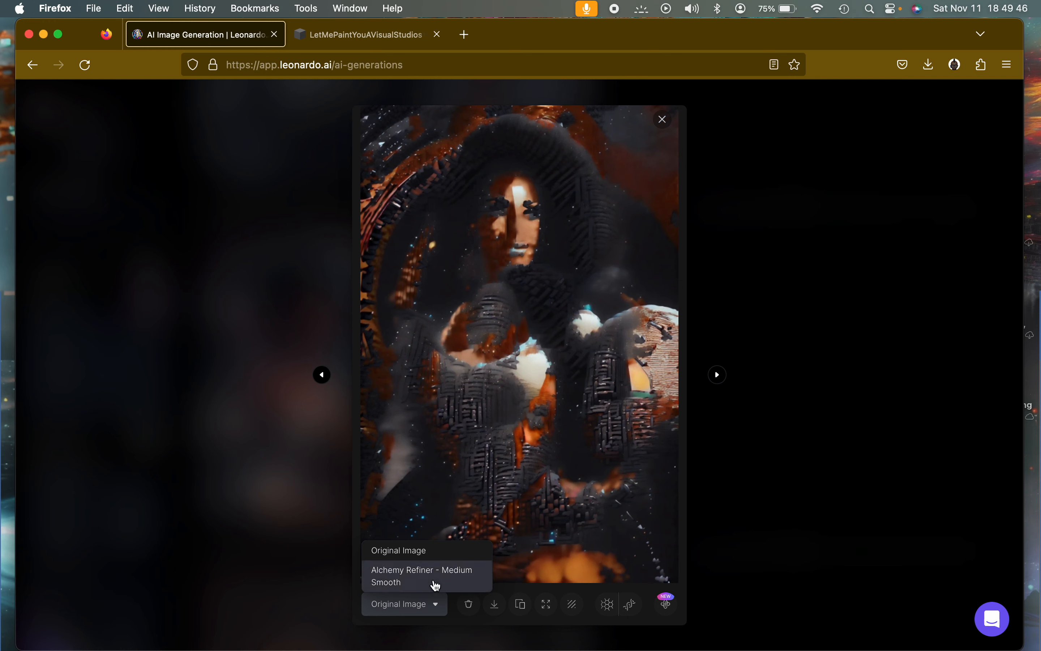
click(434, 583)
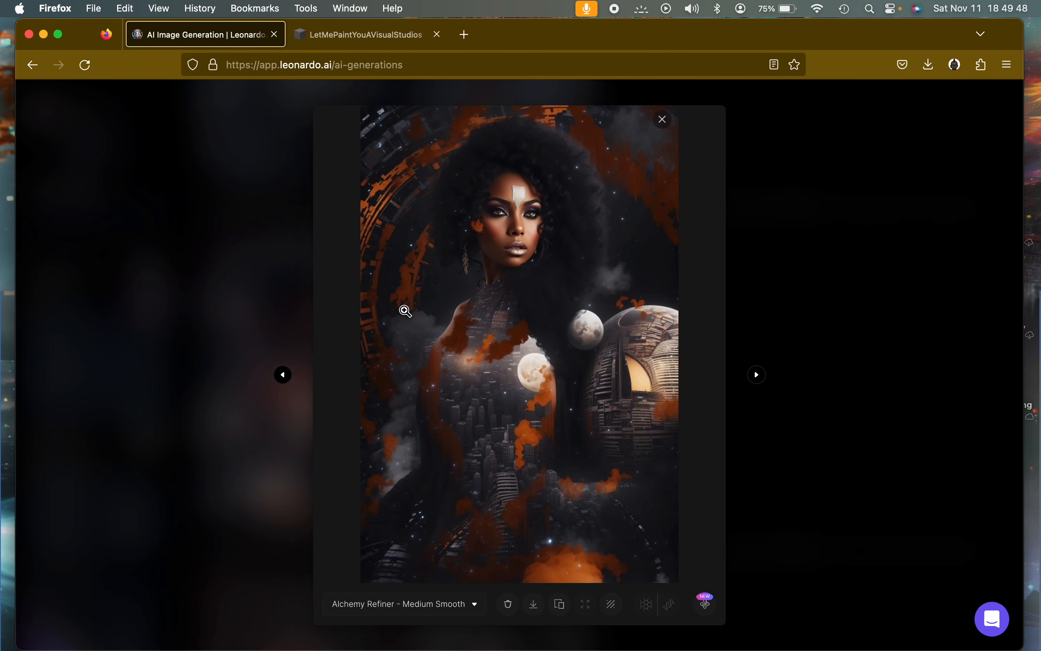
click(484, 438)
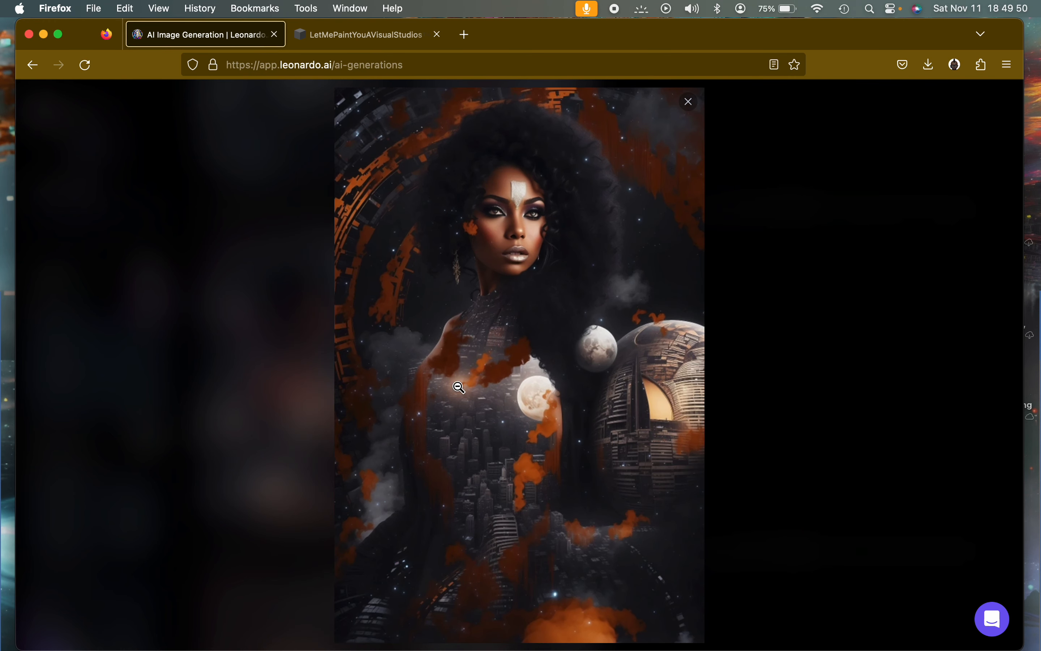
click(688, 103)
Examine the refined portrait in the white shirt with red face paint enlarged, compare it with its original image, and close the viewer.
click(359, 382)
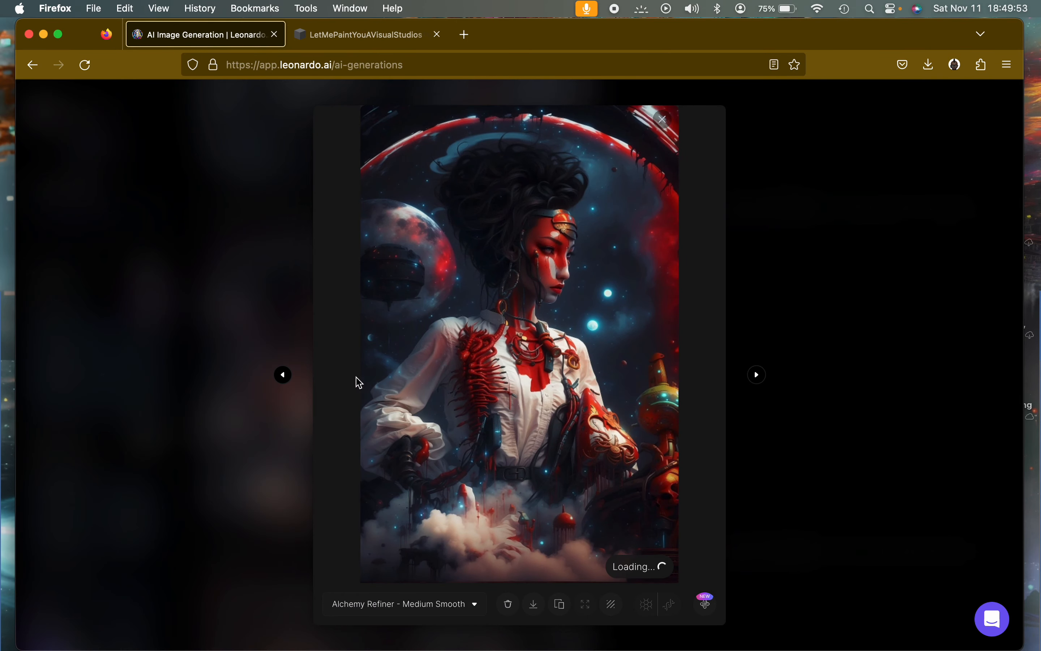
click(475, 357)
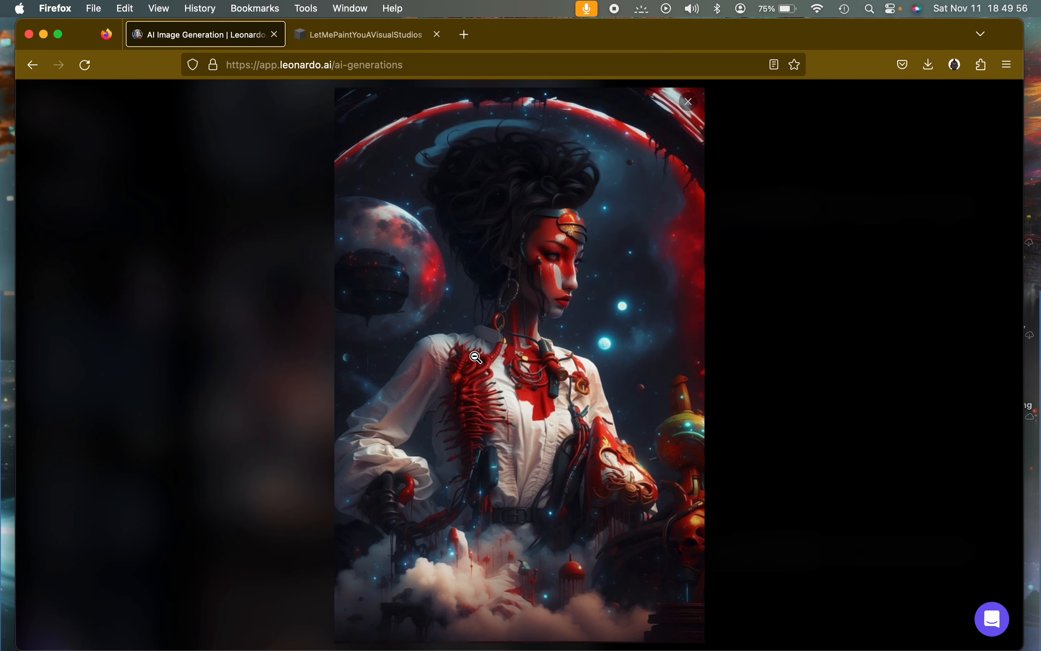
click(482, 485)
click(419, 606)
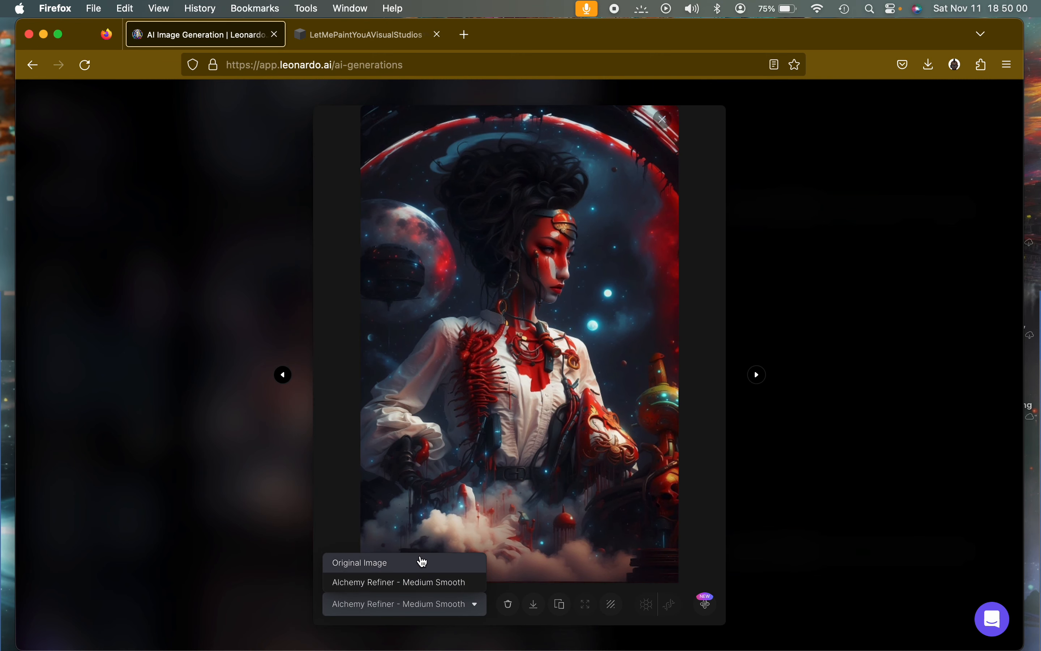
click(420, 562)
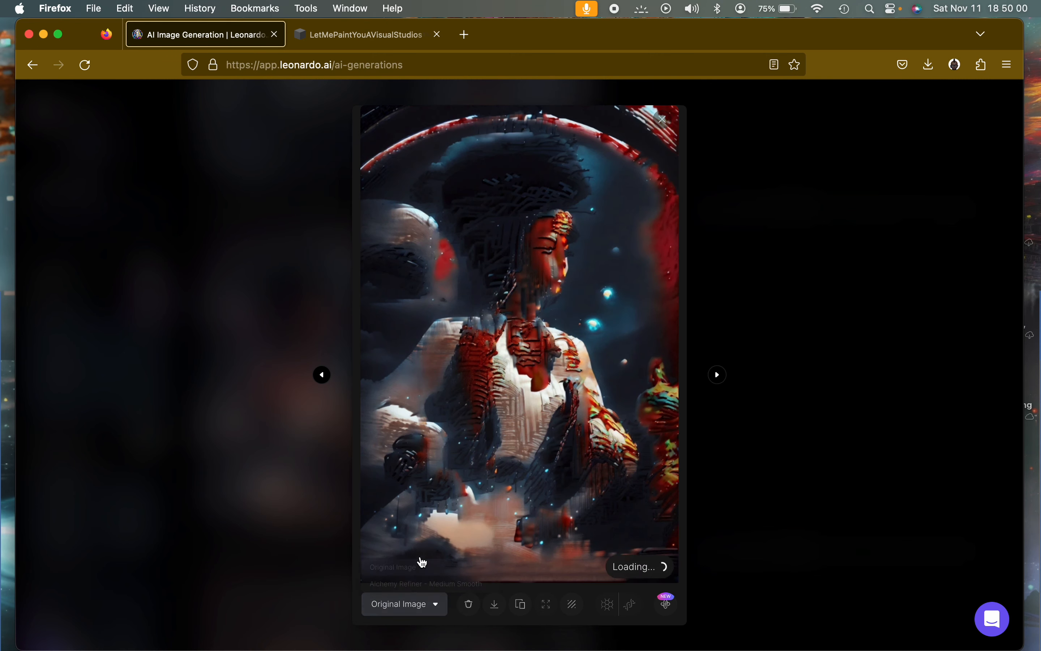
click(430, 604)
click(416, 585)
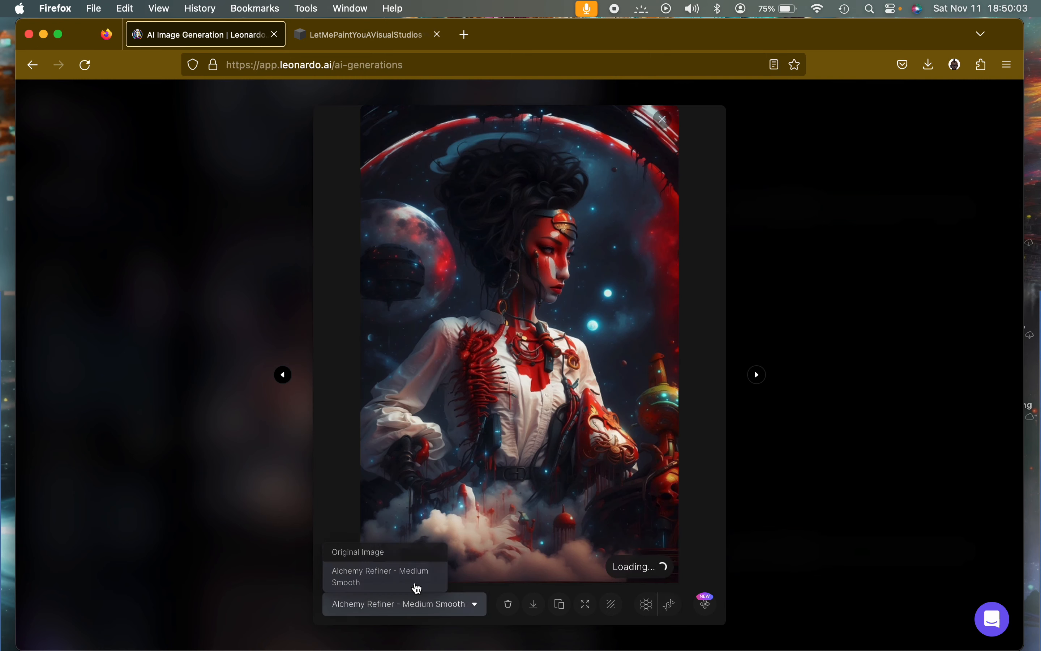
click(561, 334)
click(620, 245)
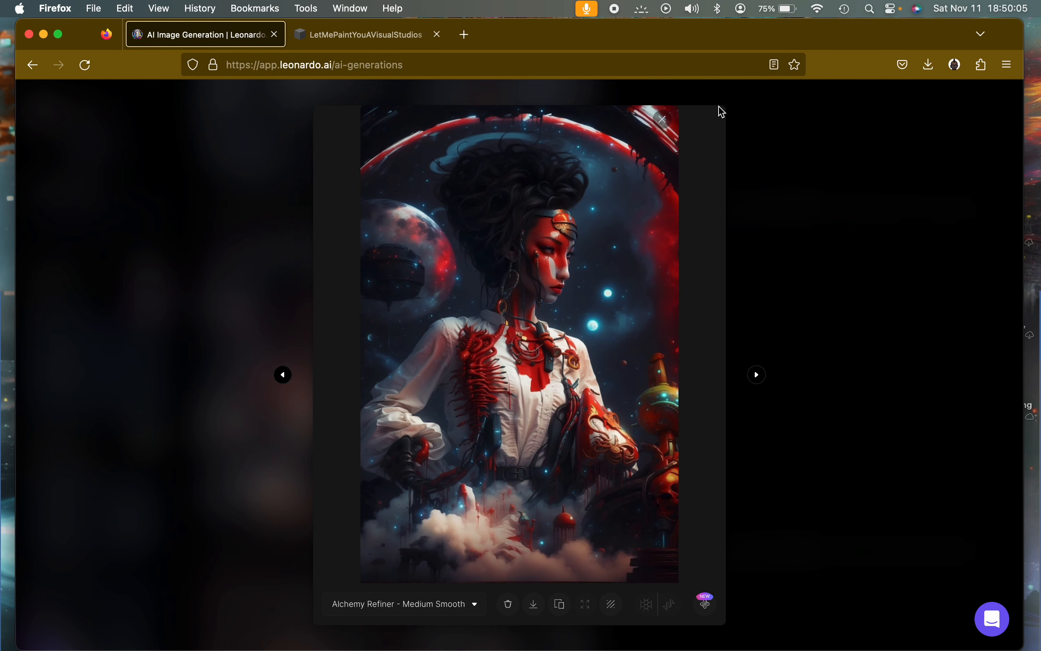
click(663, 127)
Compare the refined portrait of the woman in the grey mechanical space suit with its original image, and examine the refined version enlarged.
scroll(700, 305, up, 6)
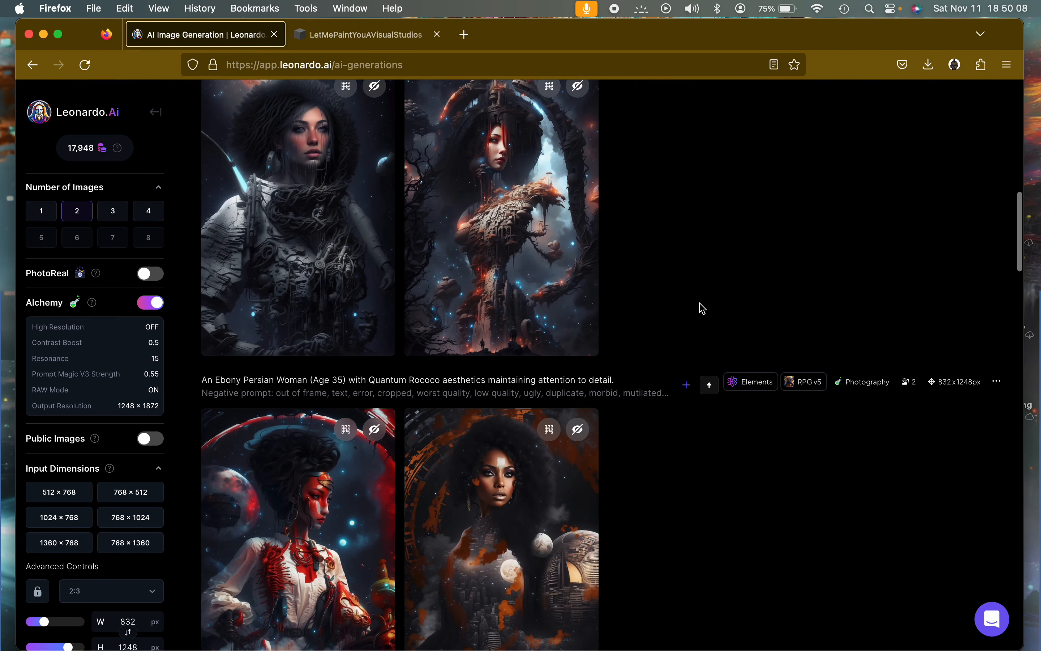
scroll(699, 304, up, 1)
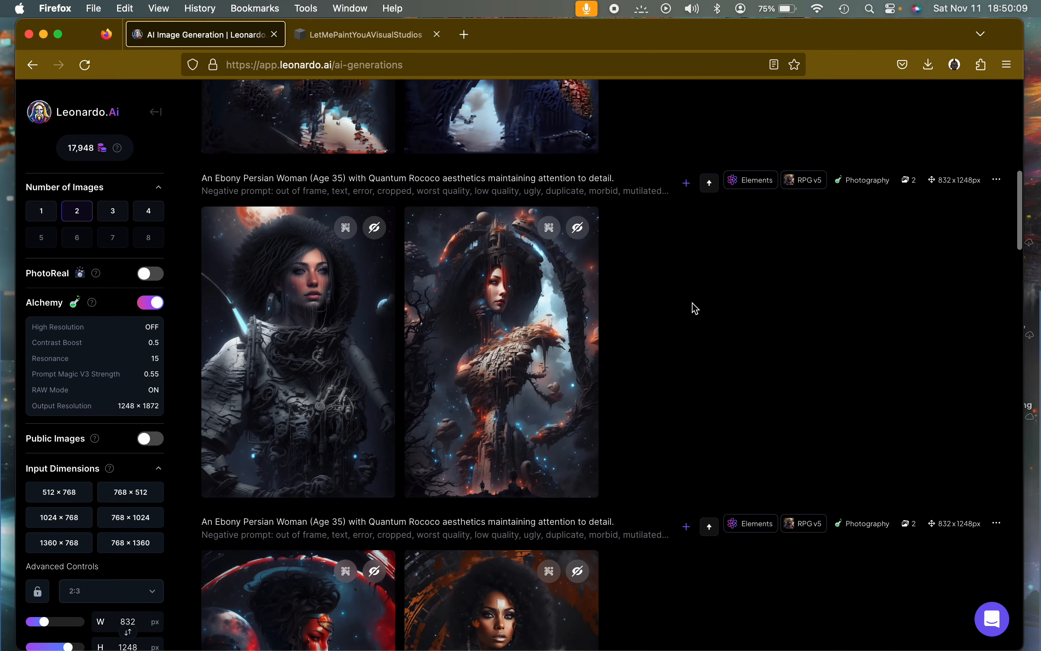
click(321, 337)
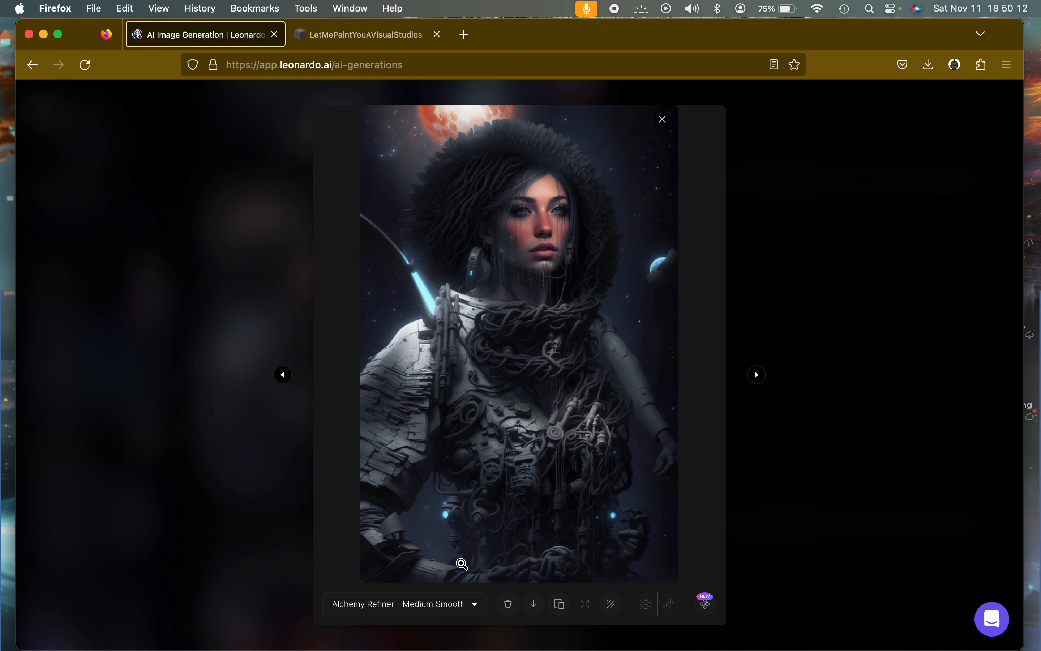
click(452, 605)
click(428, 566)
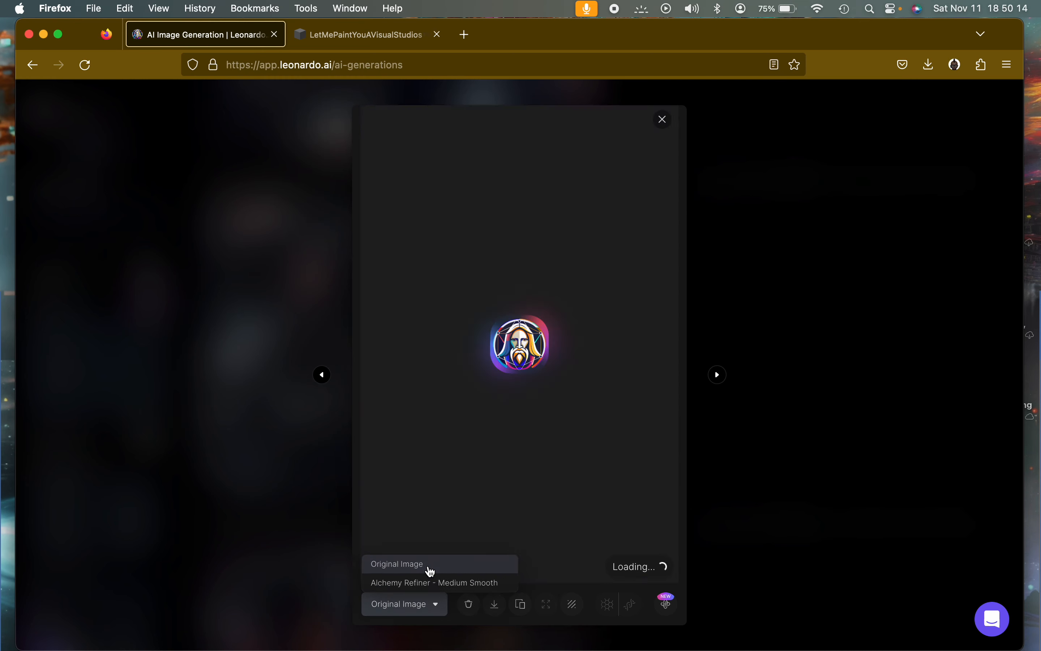
click(436, 604)
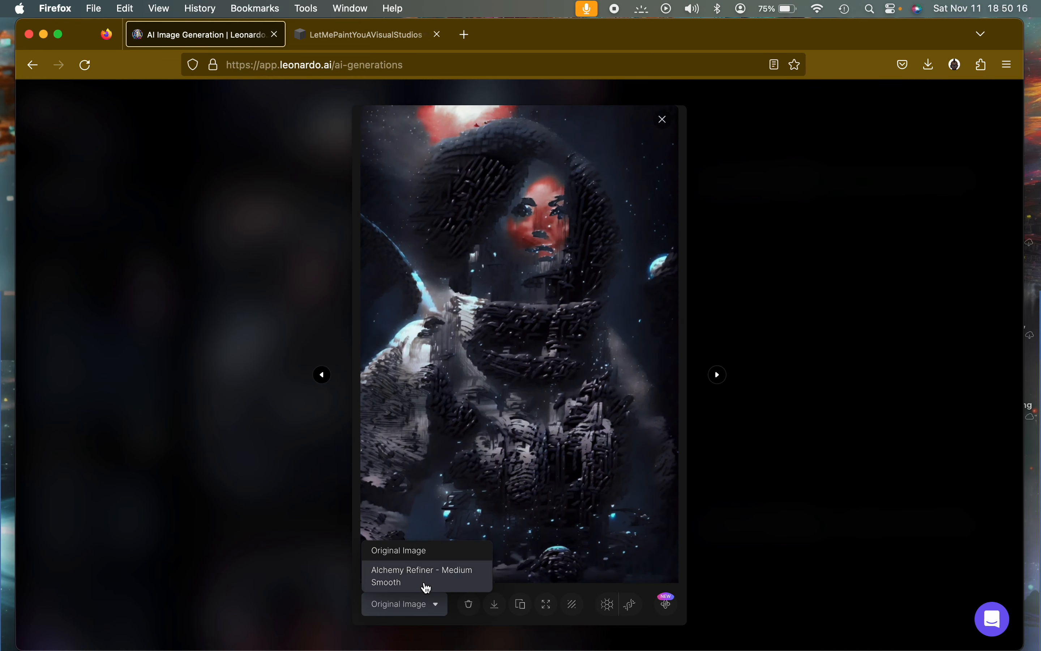
click(425, 581)
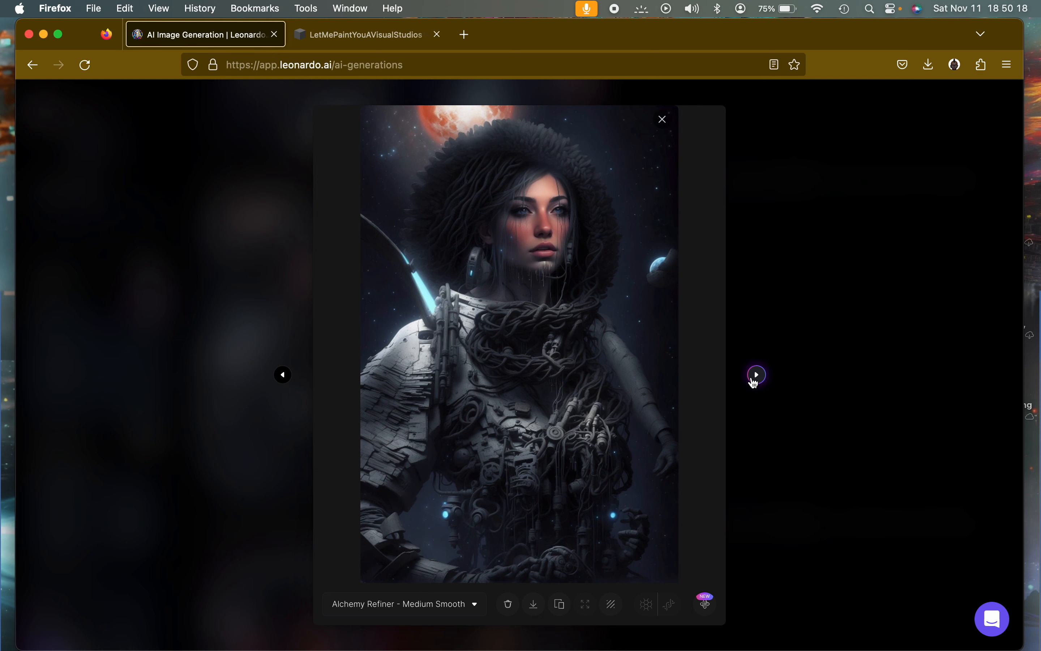
click(550, 351)
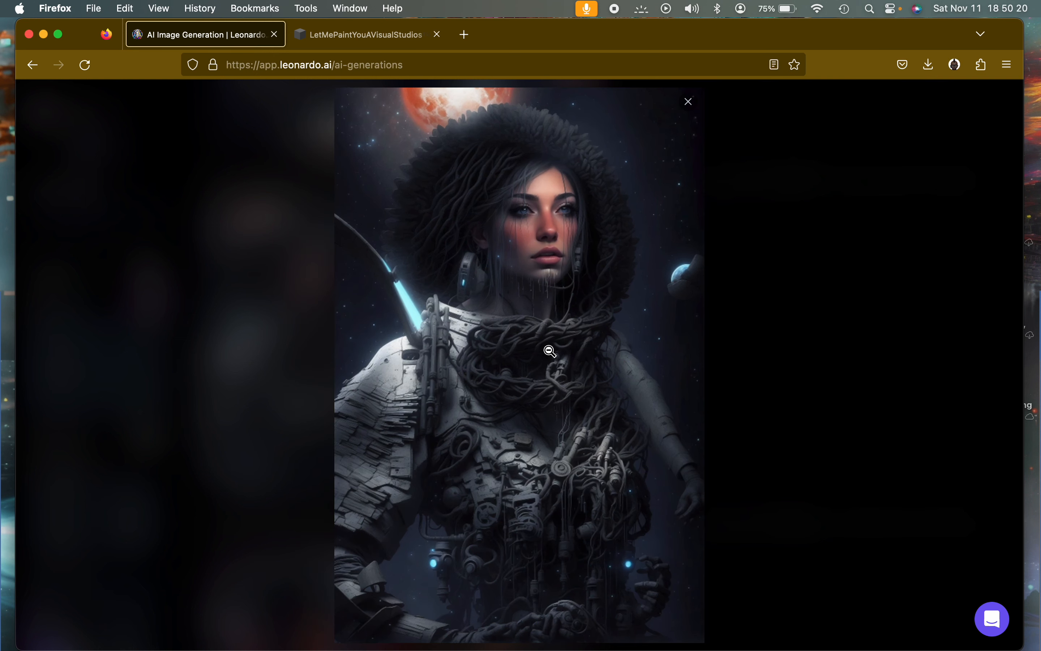
Go to the neighbouring refined portrait of the towering figure with a red-streaked face and examine both it and its original image enlarged.
click(549, 351)
click(755, 374)
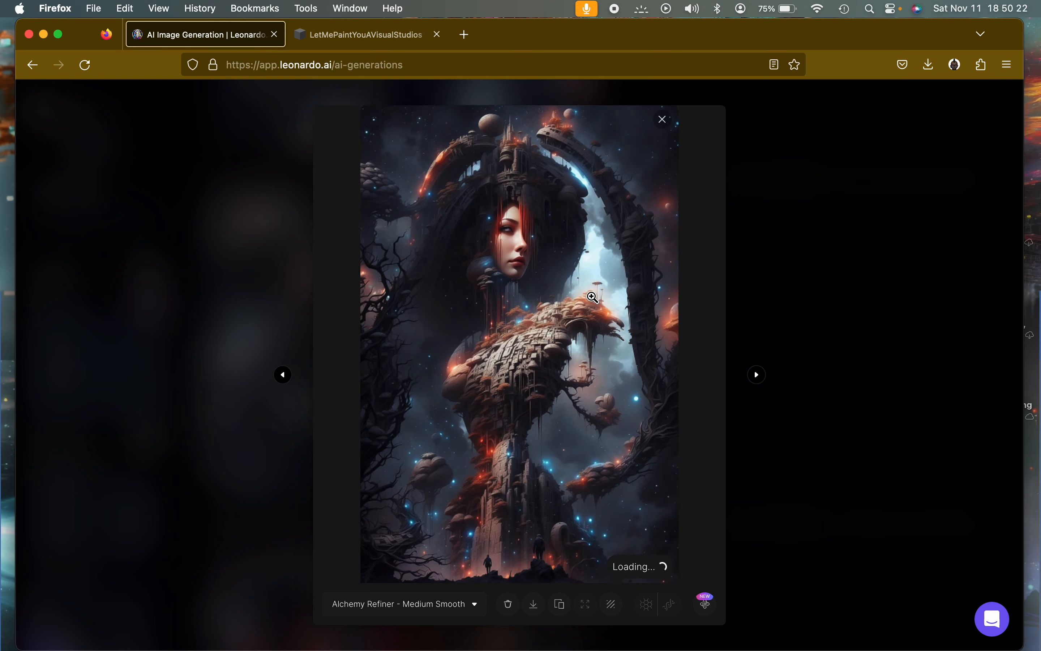
click(593, 297)
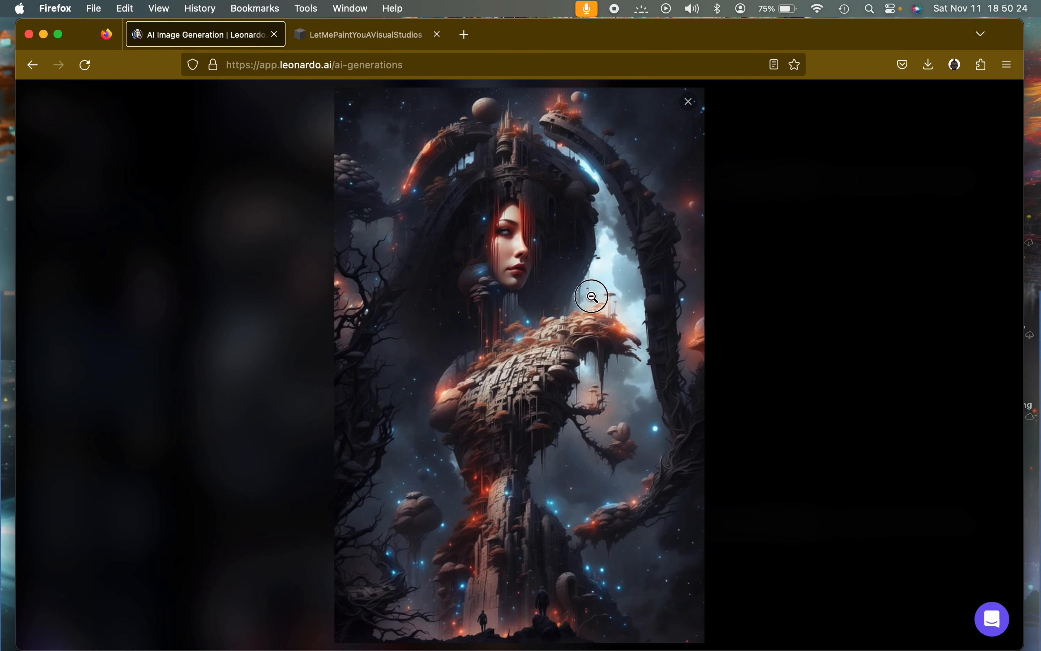
click(593, 296)
click(428, 602)
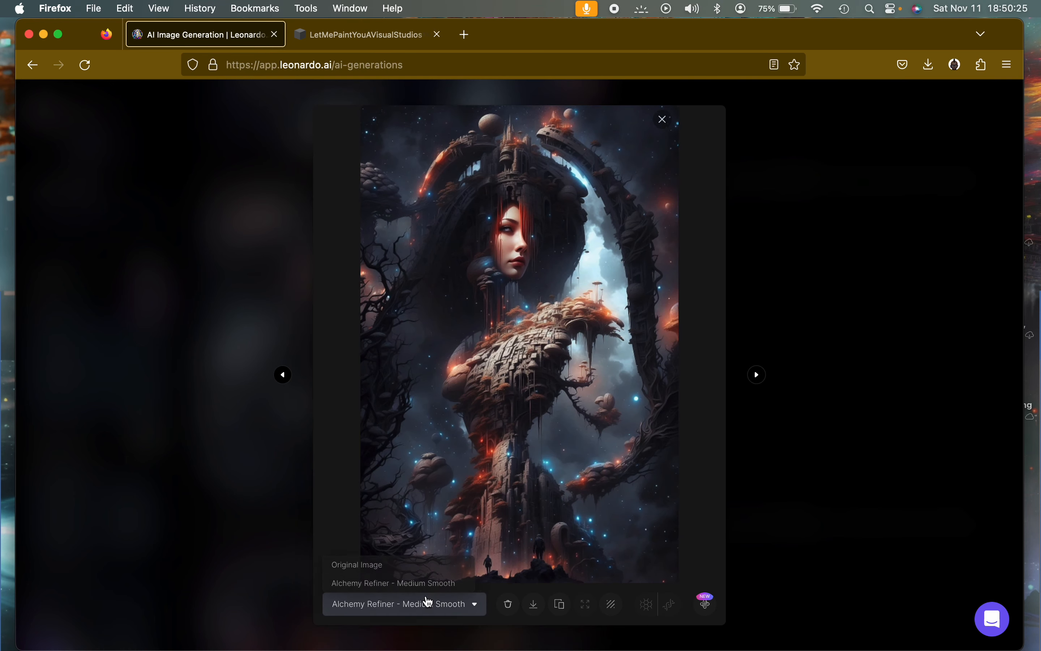
click(412, 565)
click(549, 352)
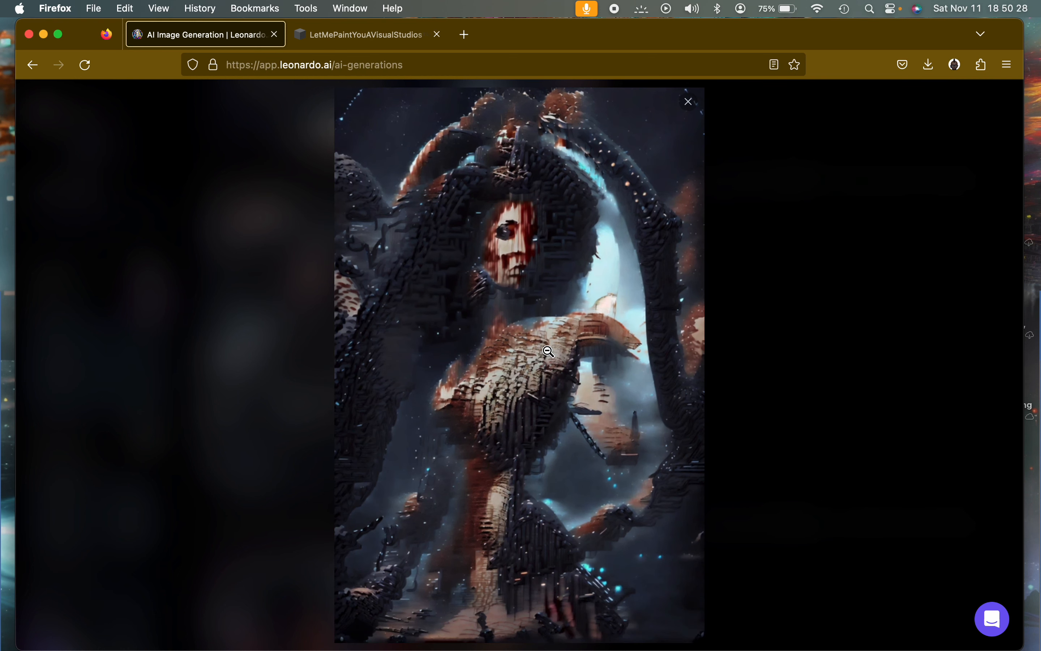
click(549, 352)
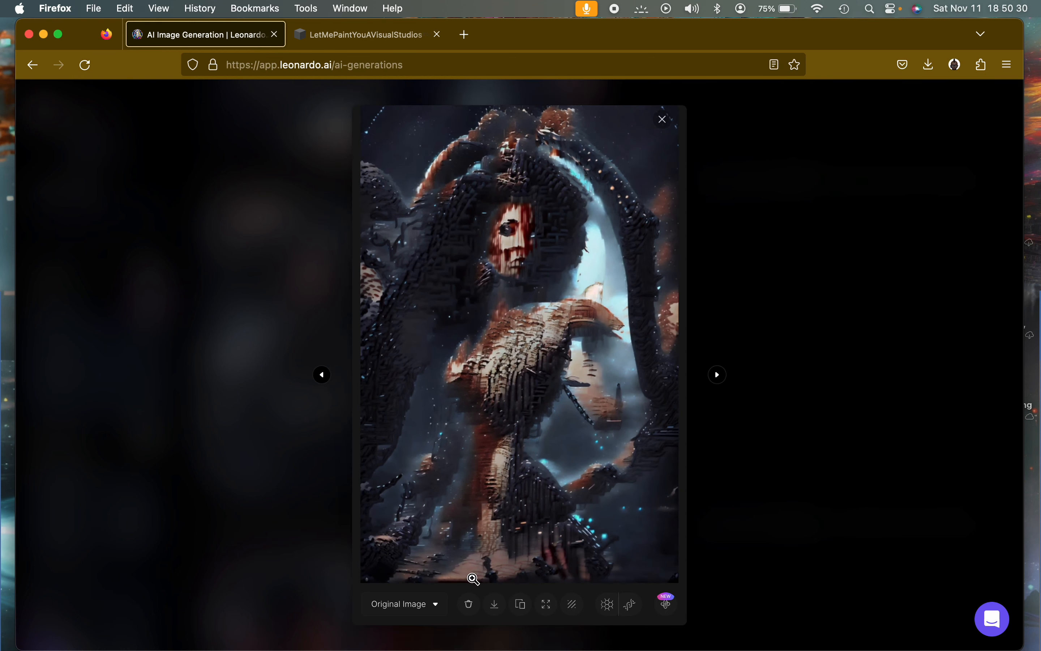
Re-examine the original of the towering figure enlarged, switch back to its Alchemy Refiner - Medium Smooth version, enlarge it, and close the viewer.
click(436, 605)
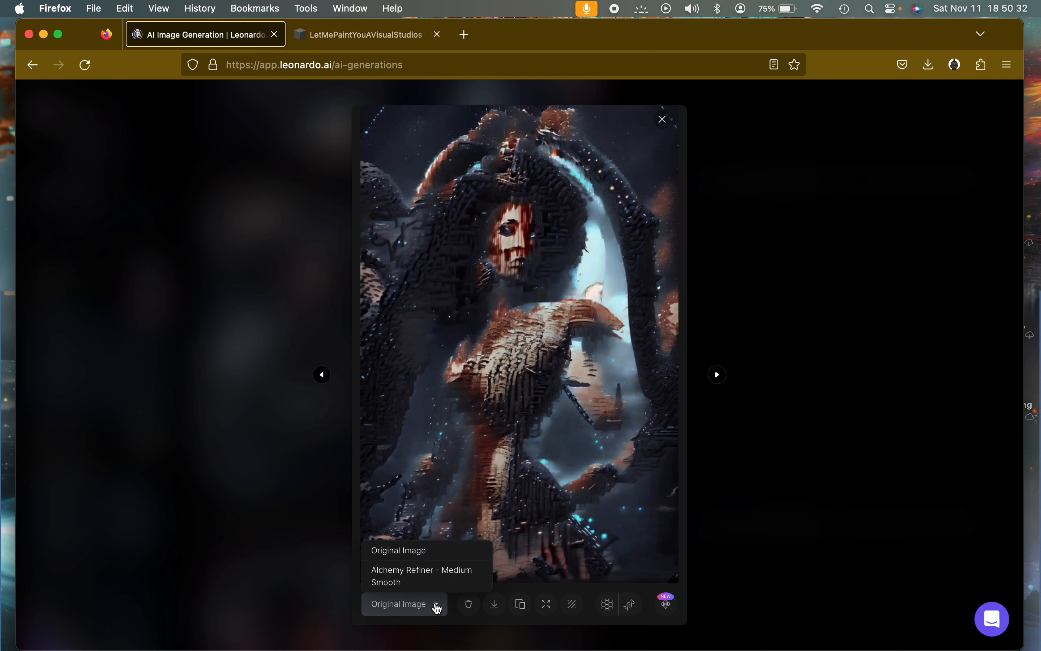
click(531, 392)
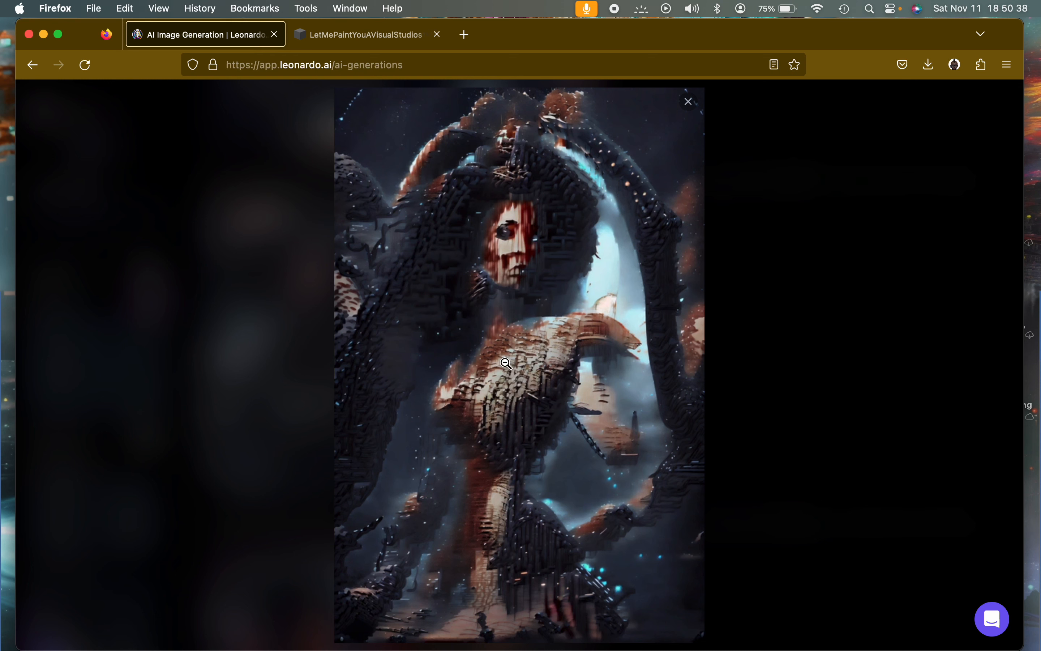
click(428, 574)
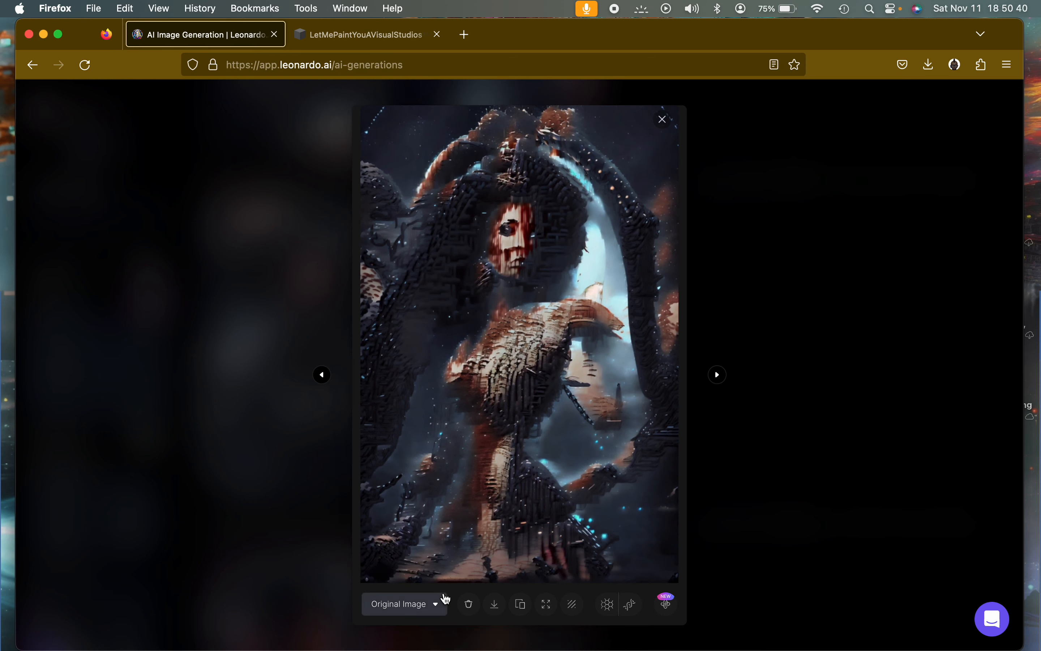
click(430, 603)
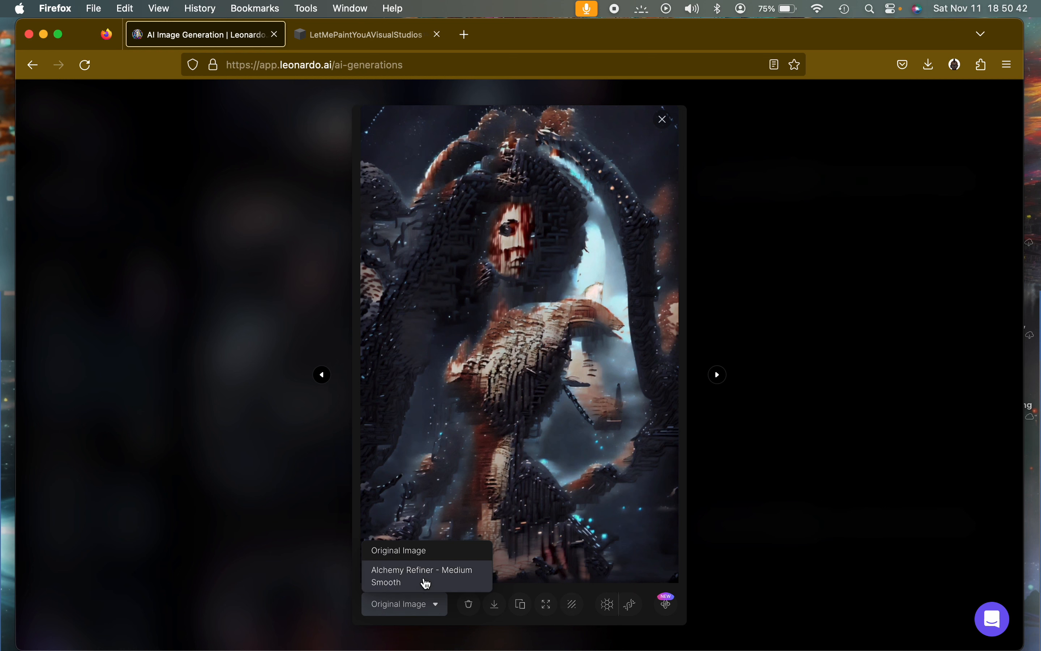
click(422, 577)
click(565, 421)
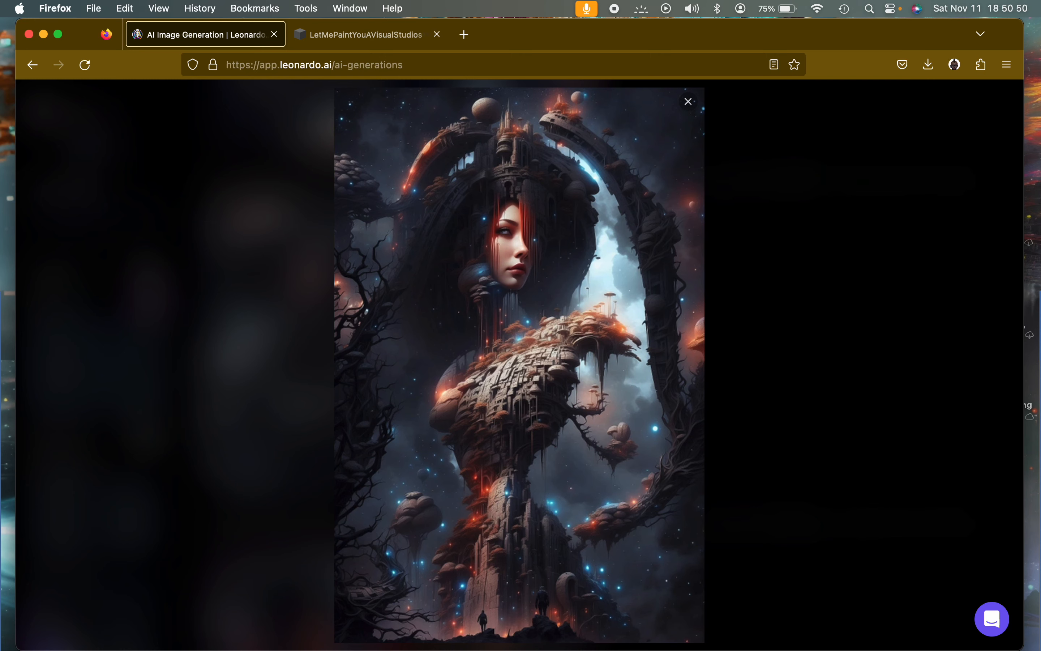
key(Escape)
Refine the blue-toned portrait in the newest generation with Alchemy Refiner at High strength with Smooth Mode on.
scroll(618, 313, up, 5)
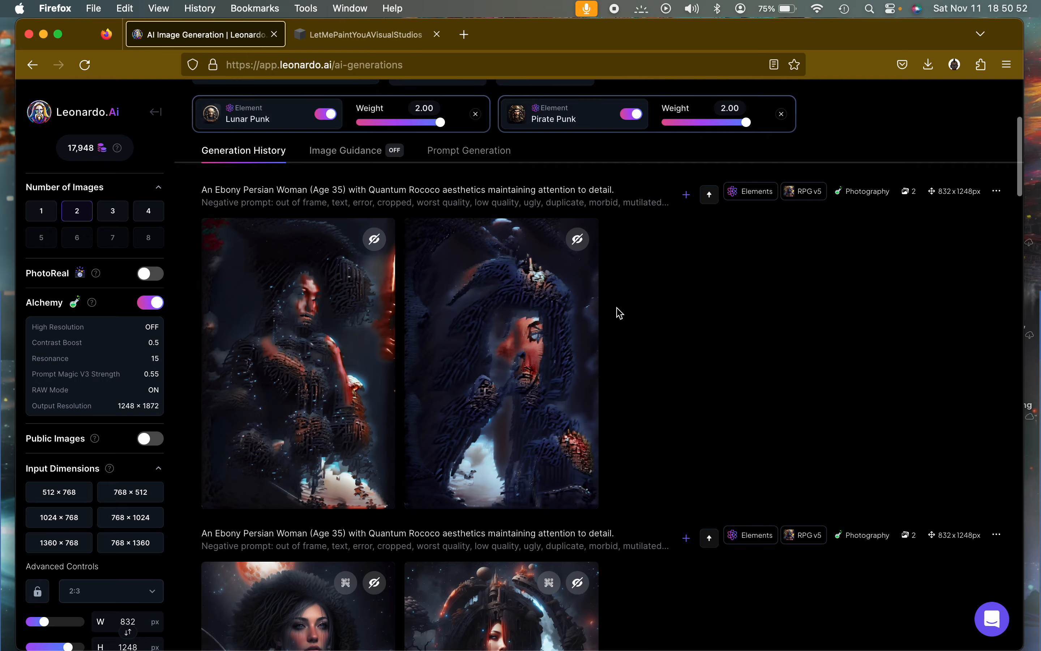
mouse_move(496, 322)
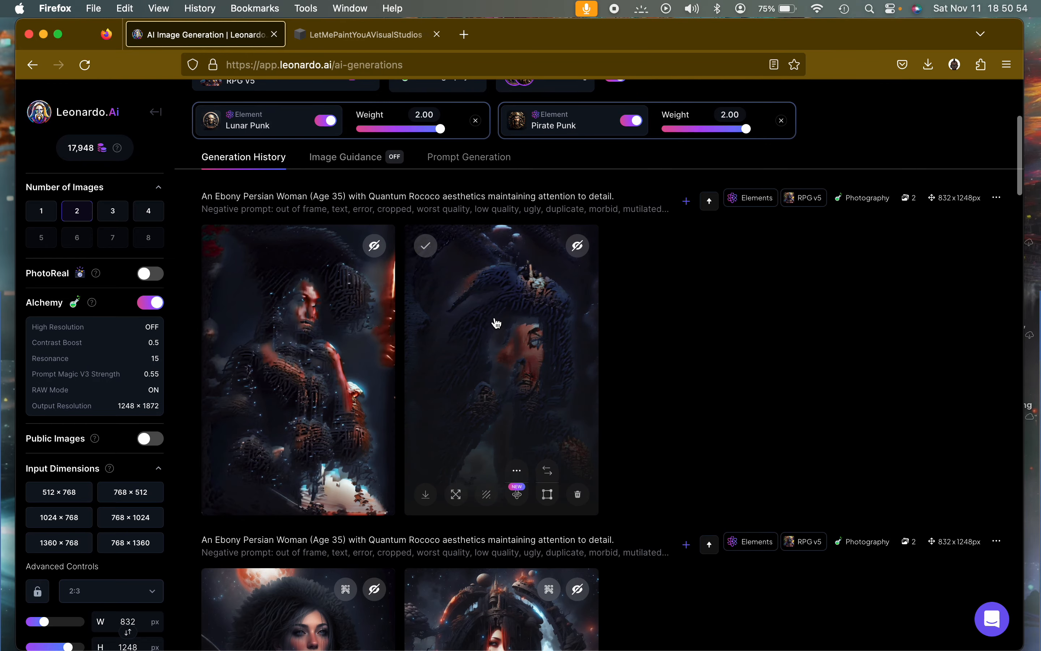
scroll(496, 323, down, 4)
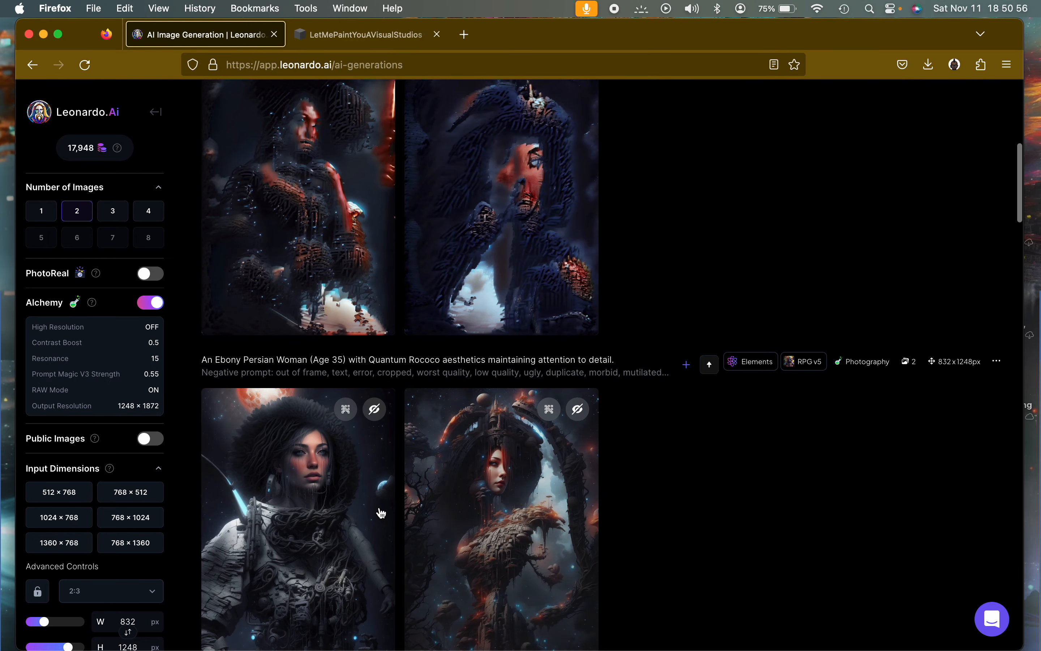
scroll(428, 294, up, 3)
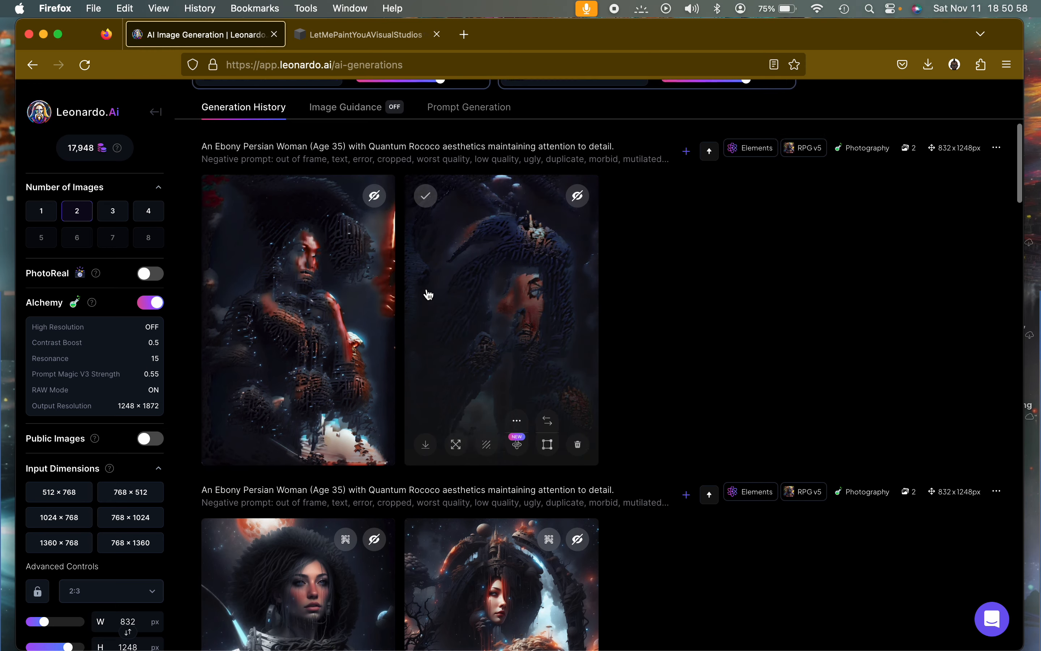
click(517, 455)
click(689, 316)
click(688, 282)
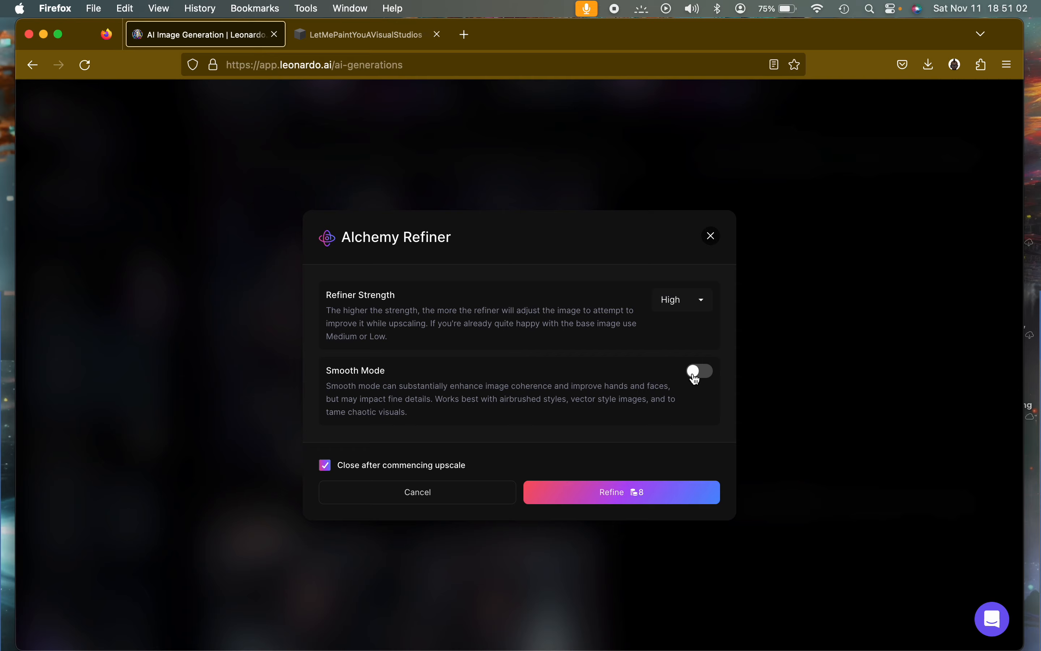
click(694, 377)
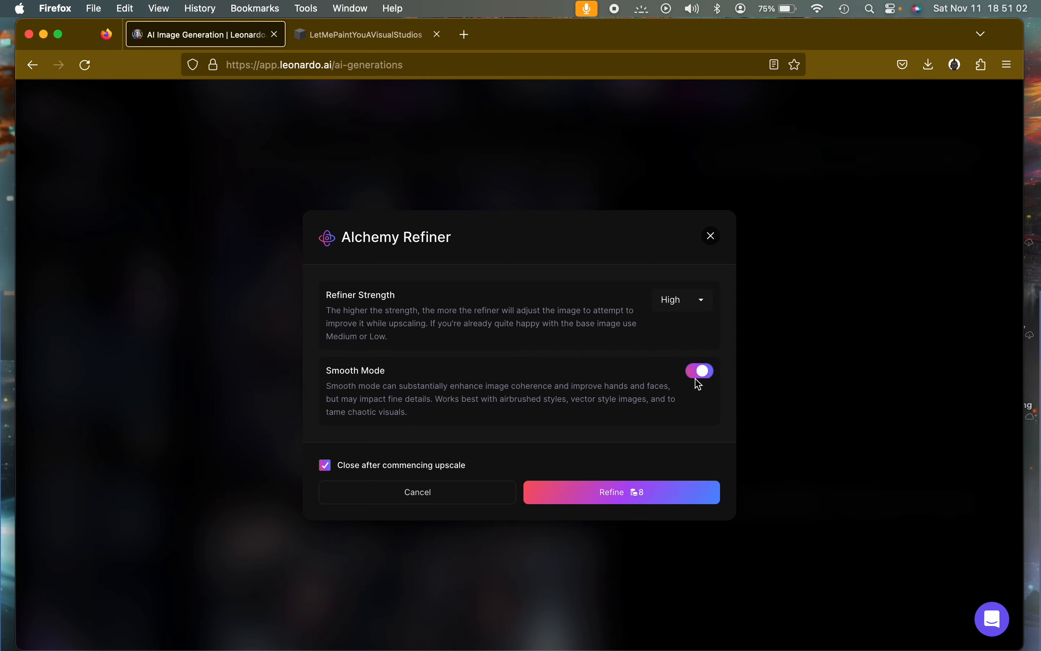
click(671, 489)
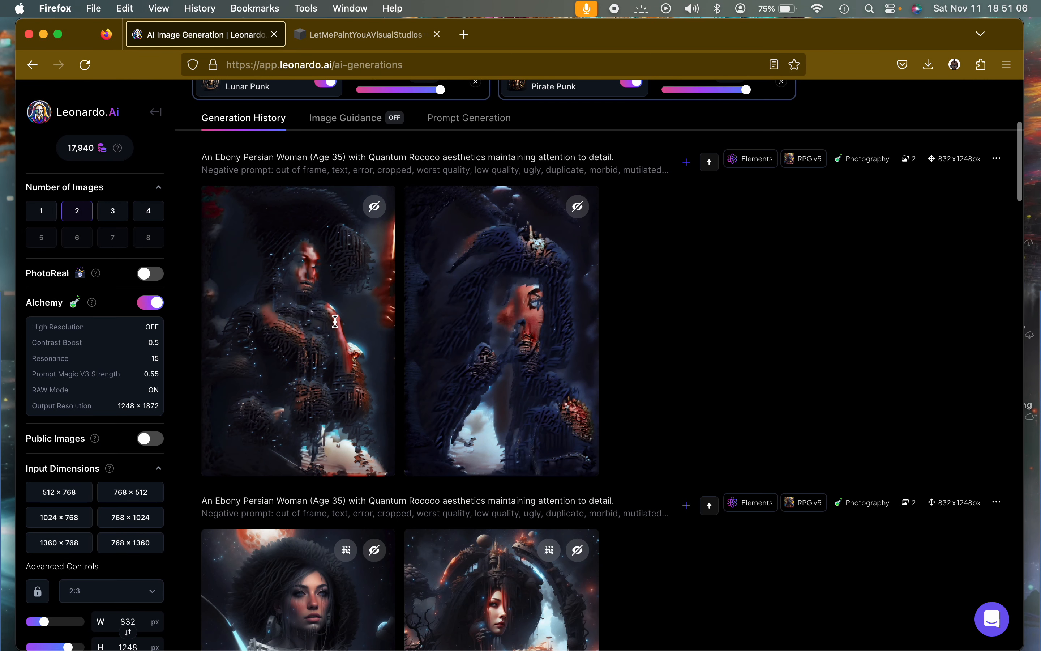
Refine the dark red-lit portrait in the newest generation with Alchemy Refiner at High strength with Smooth Mode on, and close the dialog.
click(313, 456)
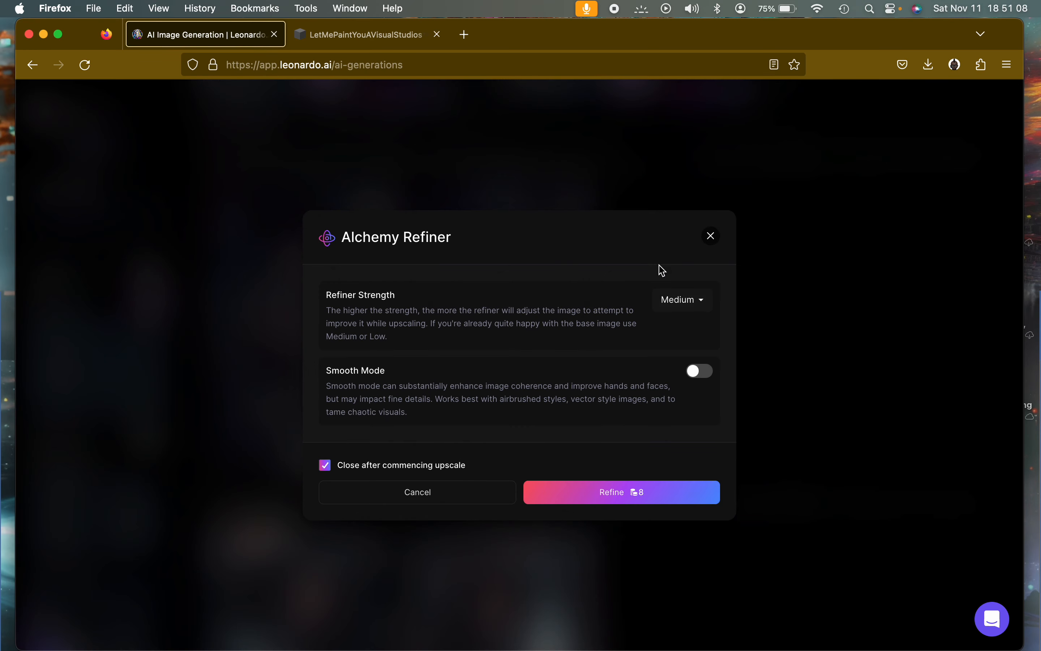
click(683, 297)
click(680, 284)
click(694, 381)
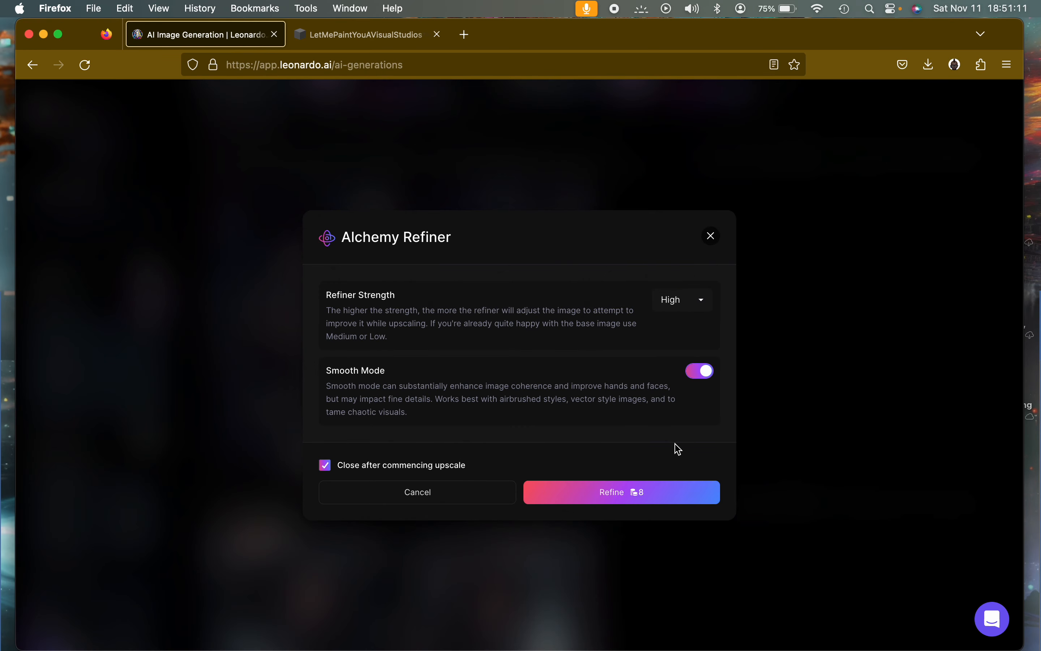
click(669, 490)
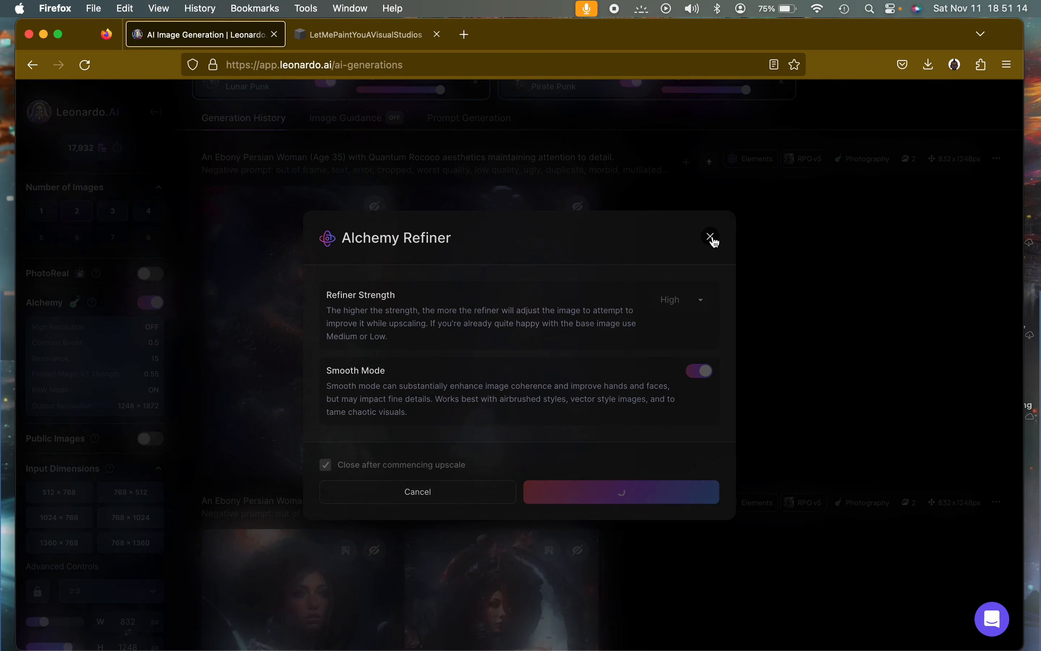
click(711, 237)
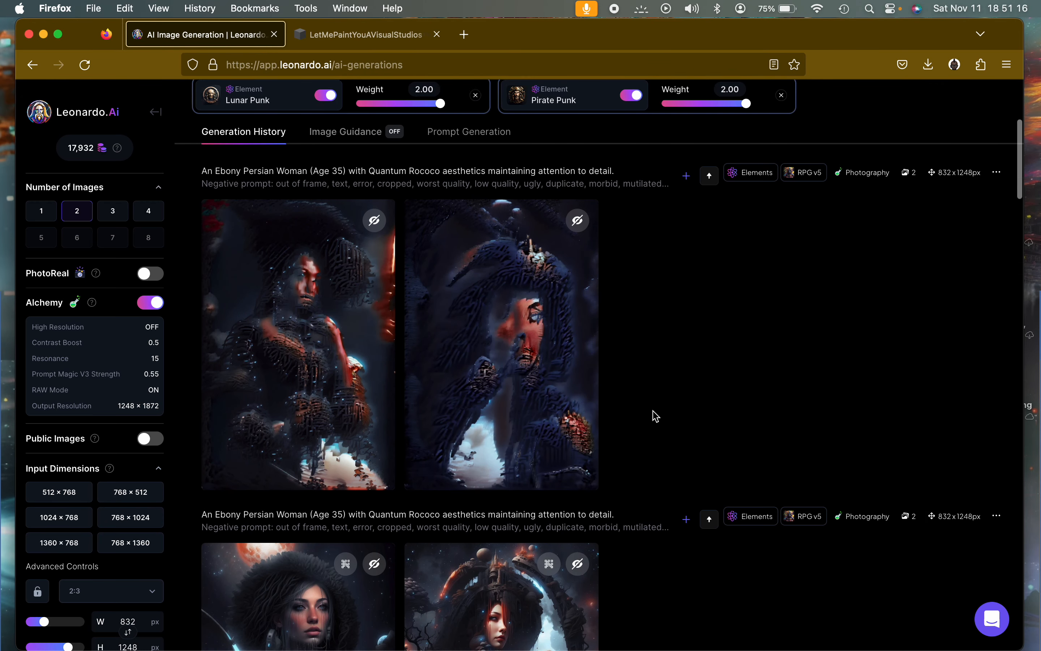
Compare the High Smooth refined image of the winged creatures with its original image, and close the viewer.
scroll(654, 416, up, 4)
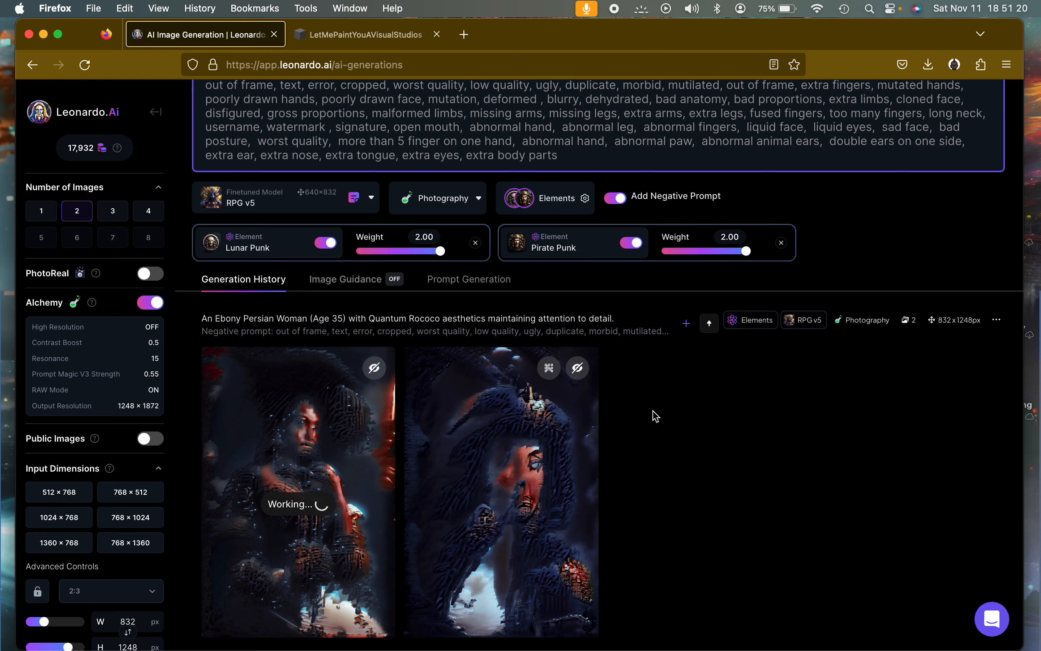
scroll(655, 415, down, 3)
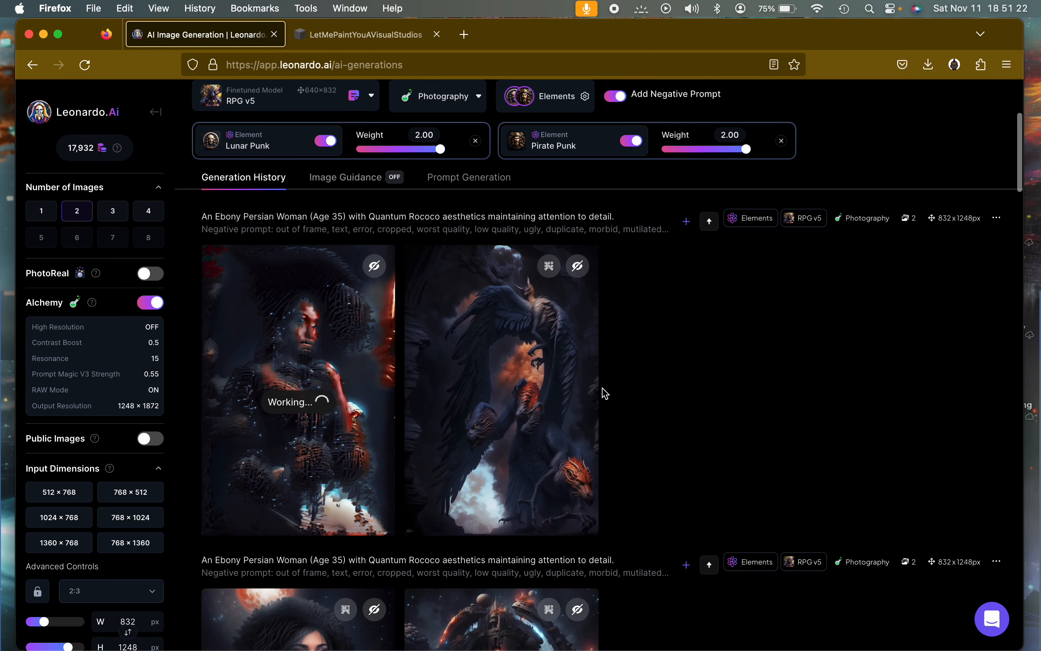
click(558, 368)
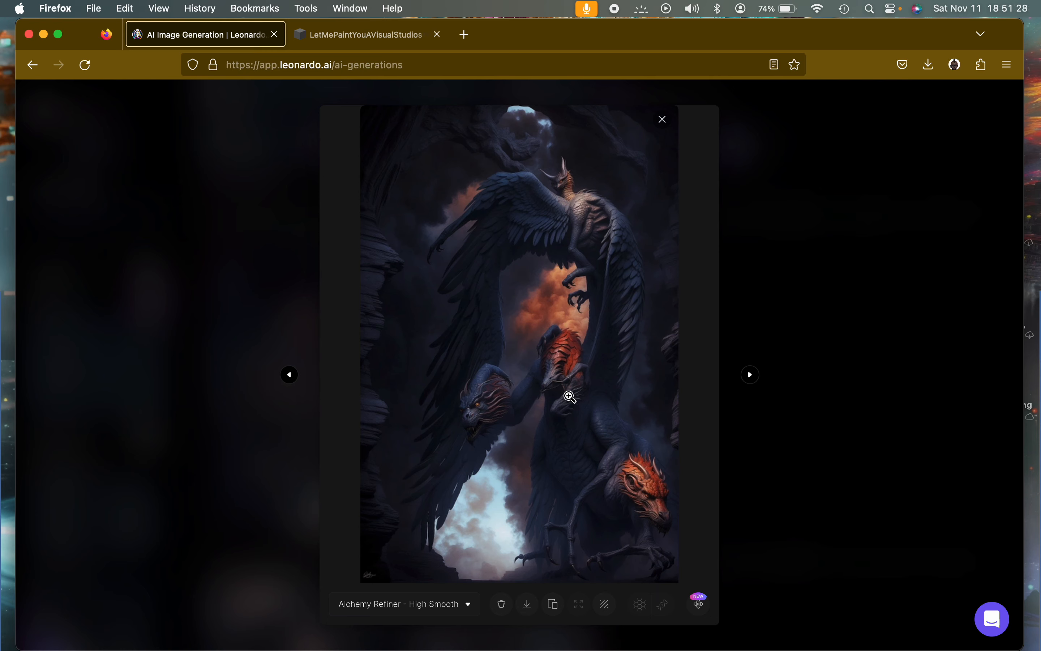
click(459, 605)
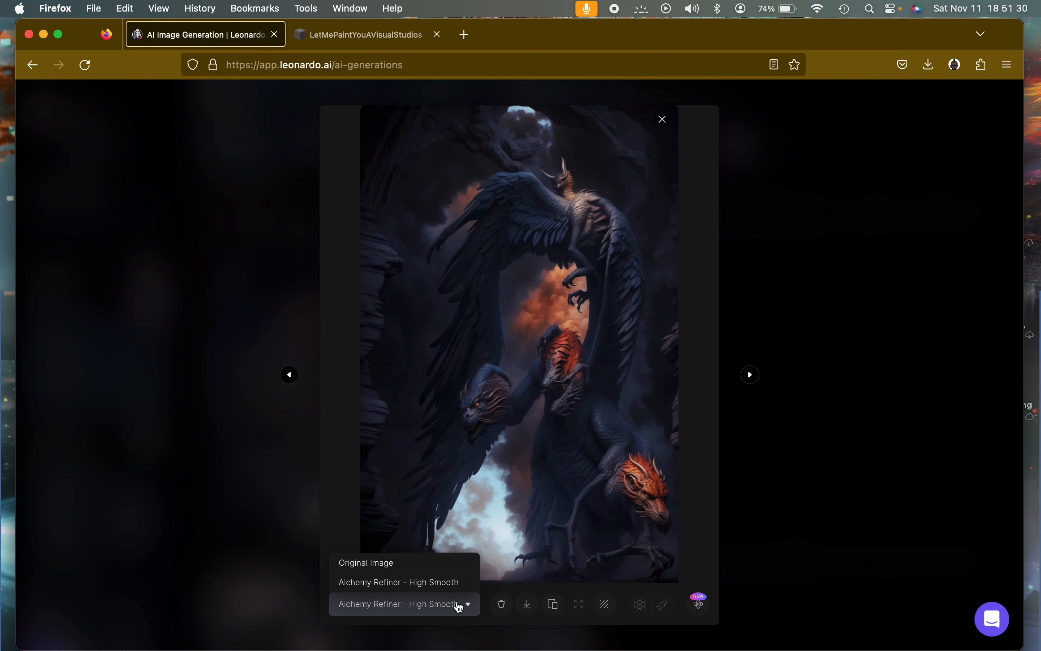
click(429, 566)
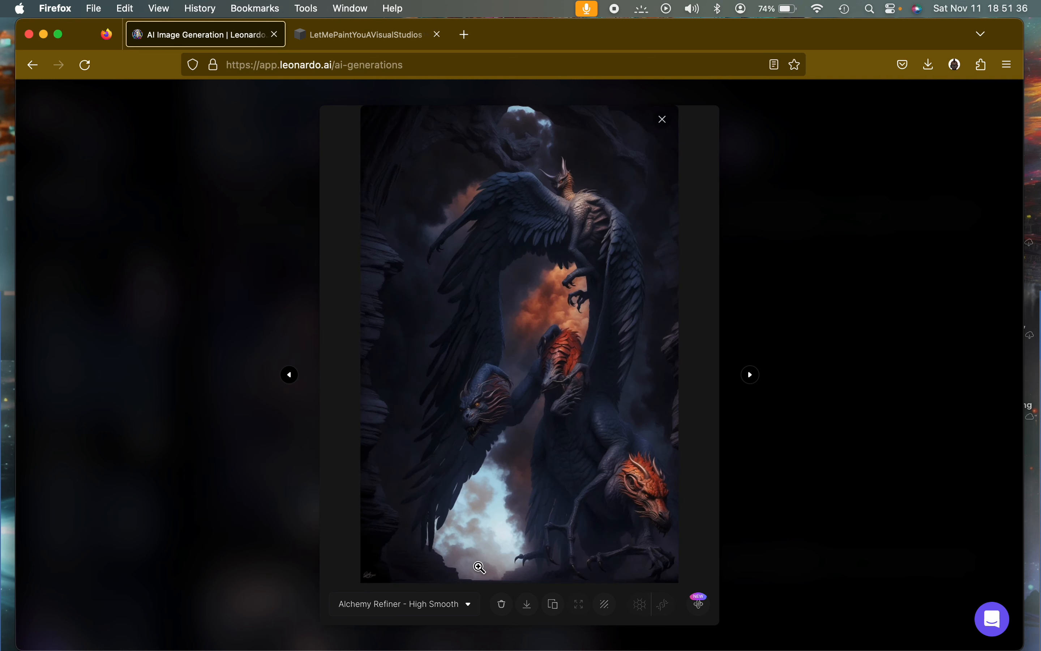
click(458, 605)
click(434, 564)
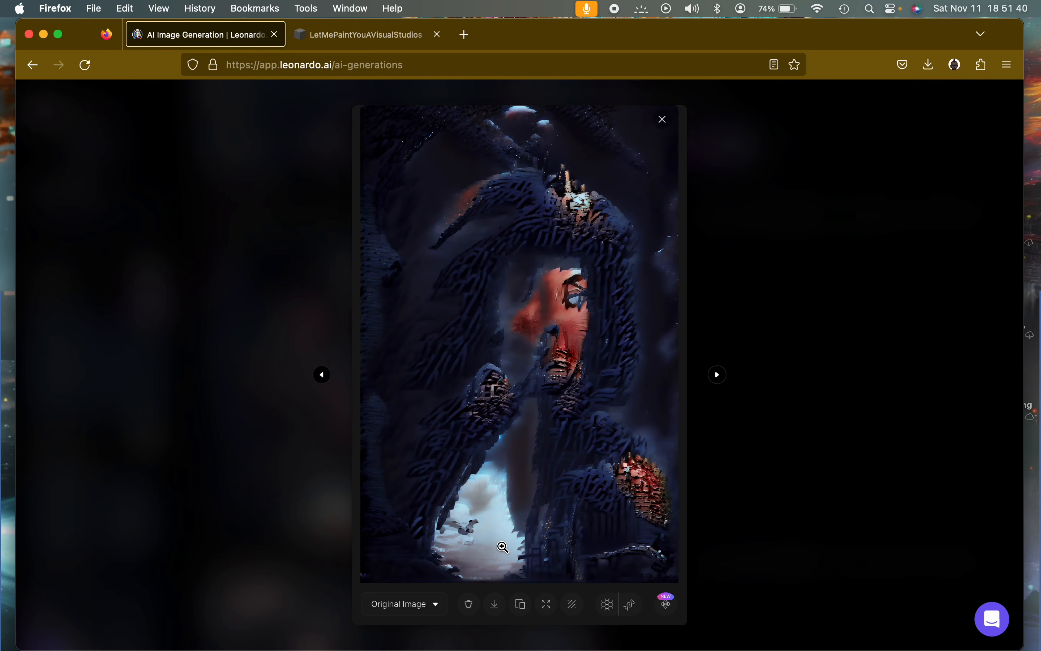
click(437, 604)
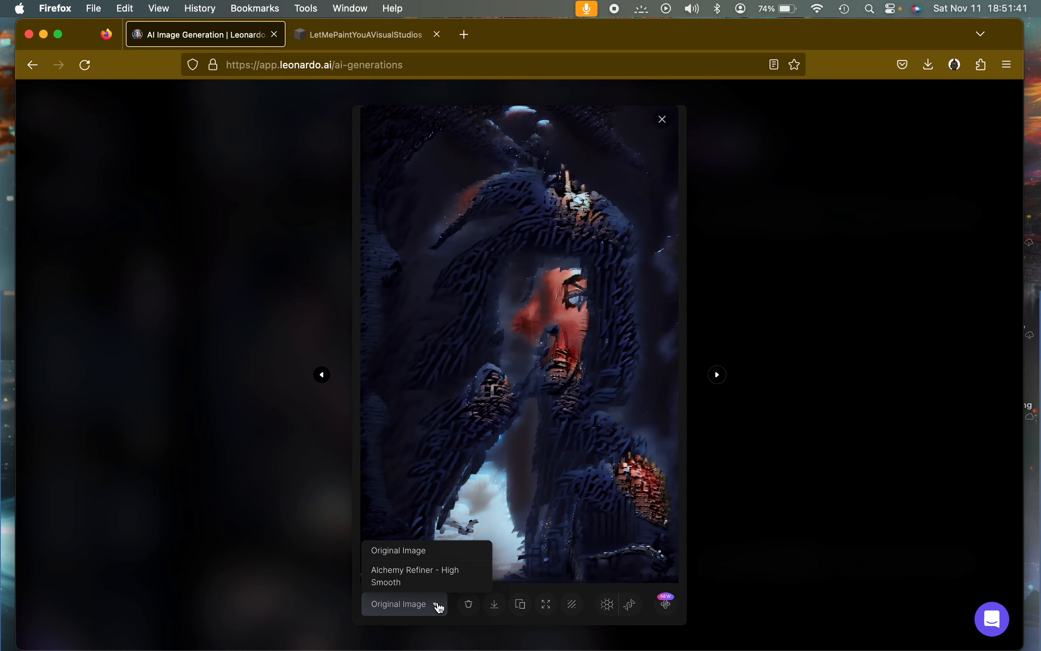
click(427, 574)
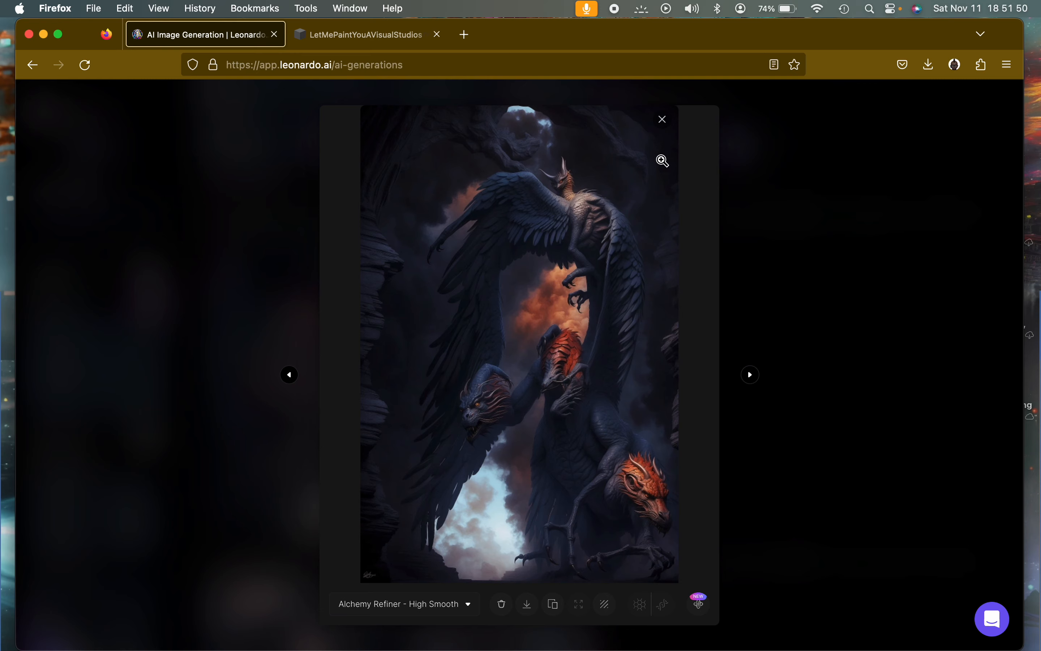
click(663, 120)
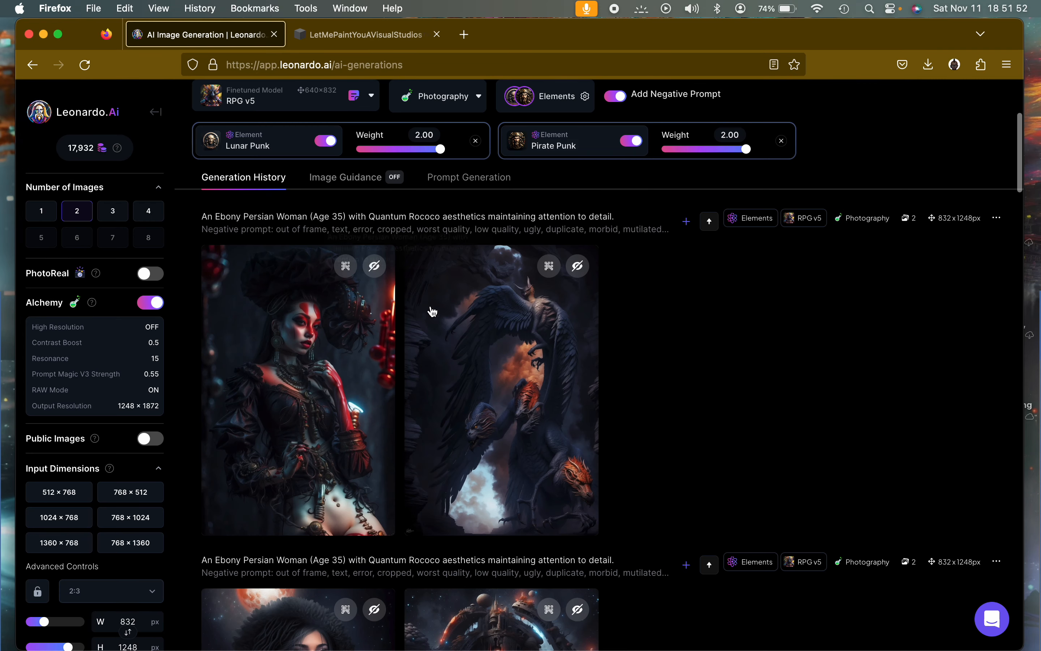
Examine the High Smooth refined portrait of the woman in the dark ruffled outfit with red face paint, and close the viewer.
click(328, 353)
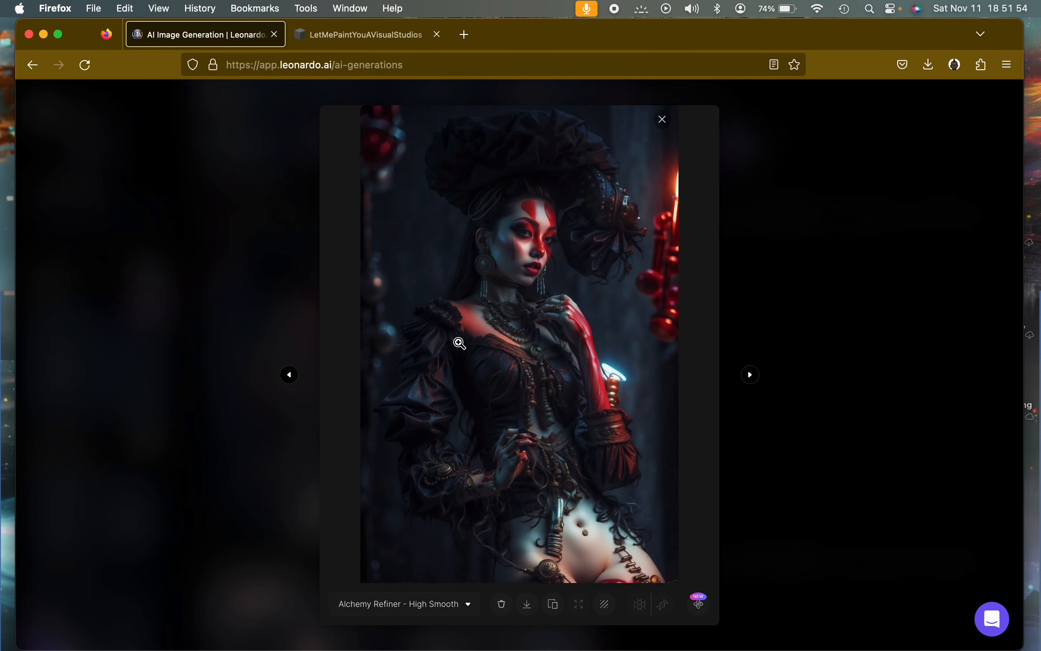
click(625, 345)
click(636, 232)
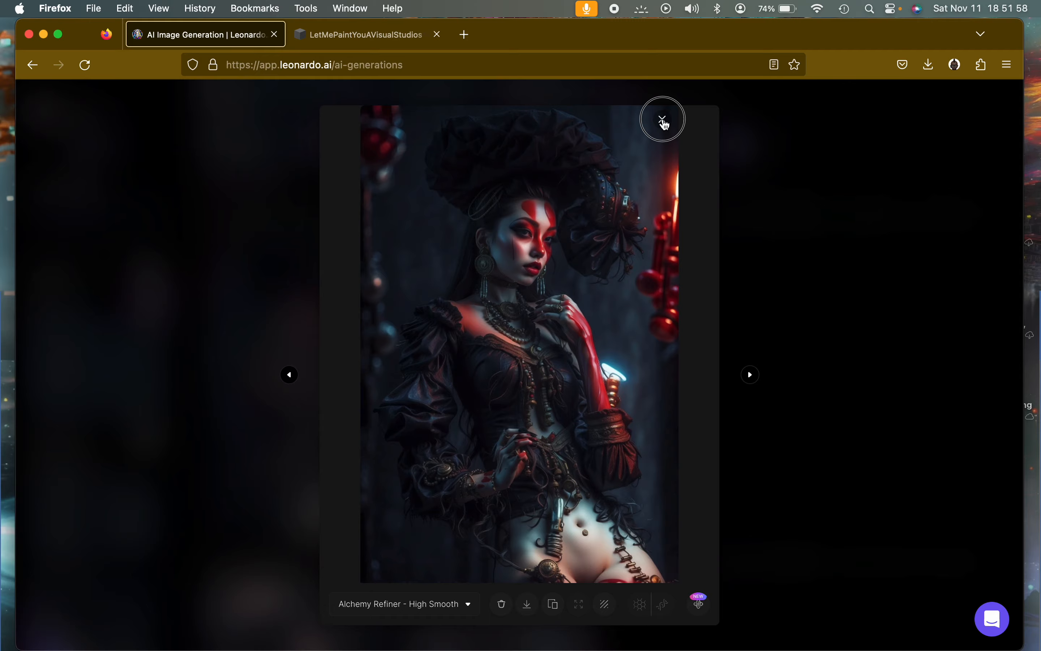
click(662, 121)
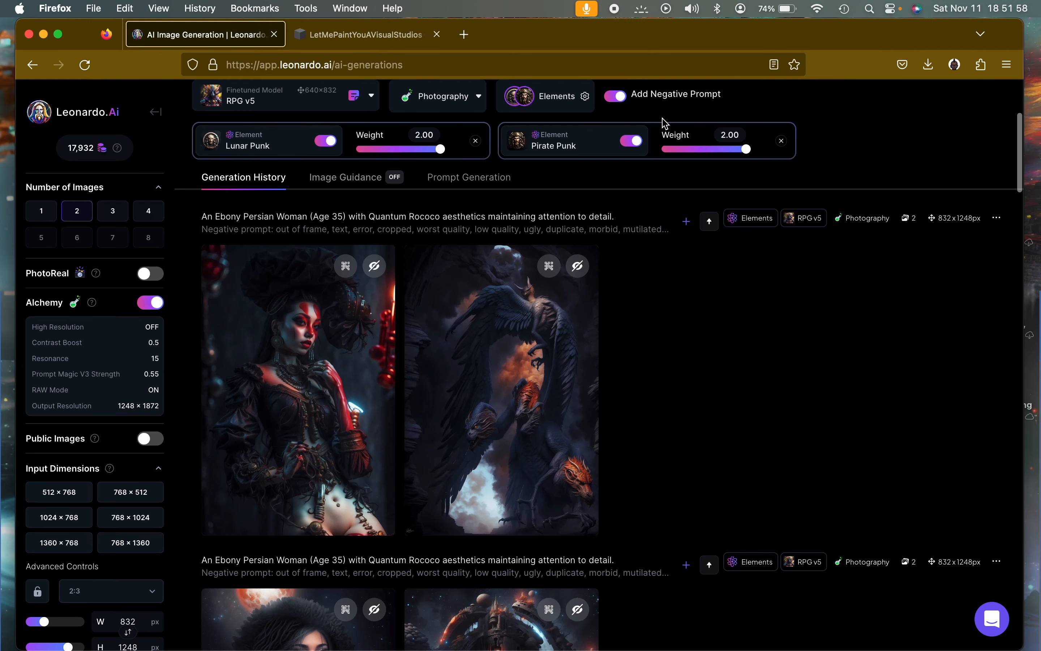
Compare the refined portrait of the woman in the dark ruffled outfit with its original image, and return to the generation history.
click(285, 434)
click(383, 604)
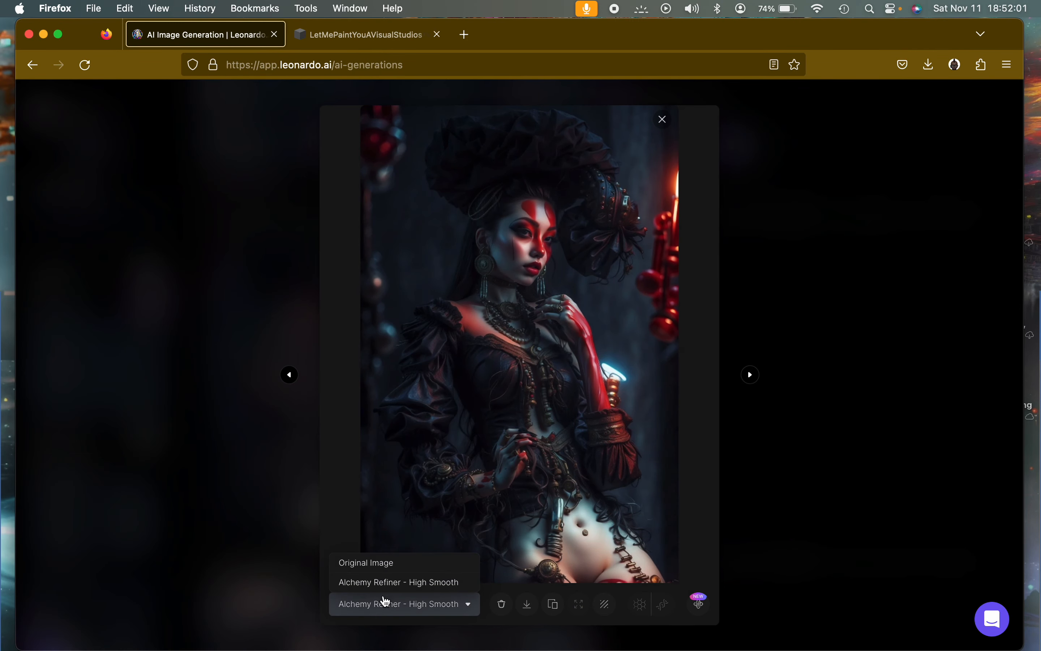
click(383, 564)
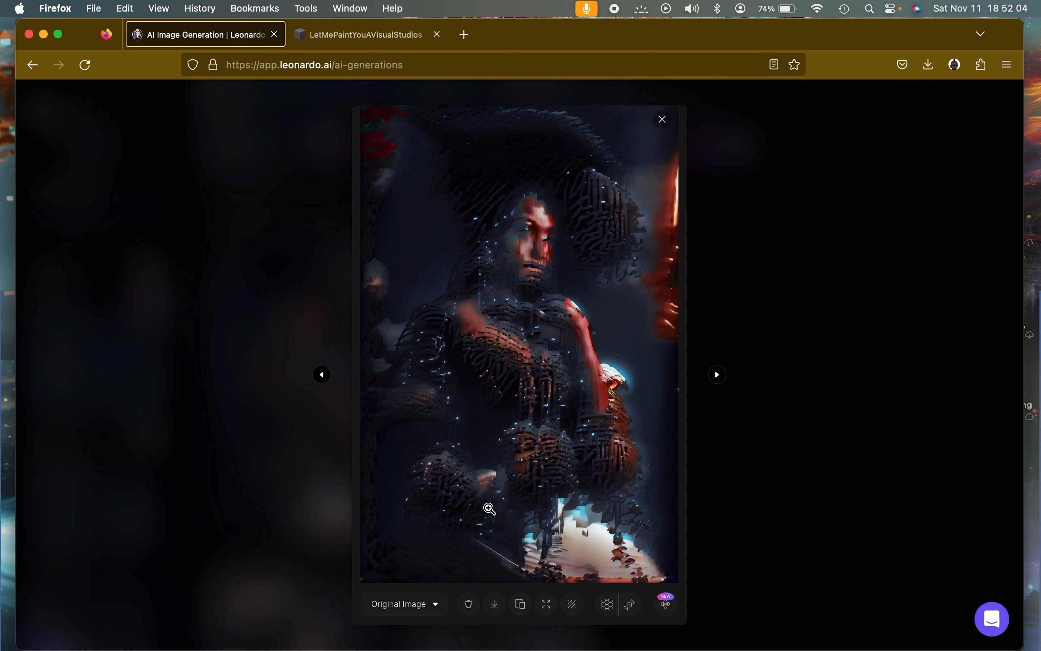
click(429, 604)
click(405, 585)
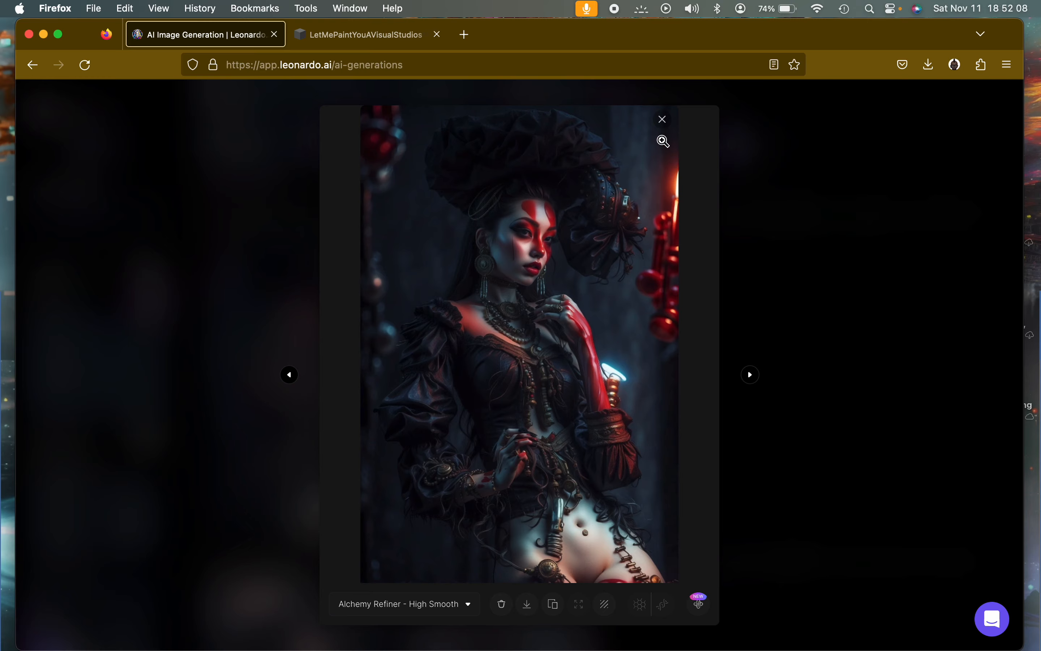
click(662, 120)
scroll(740, 383, up, 5)
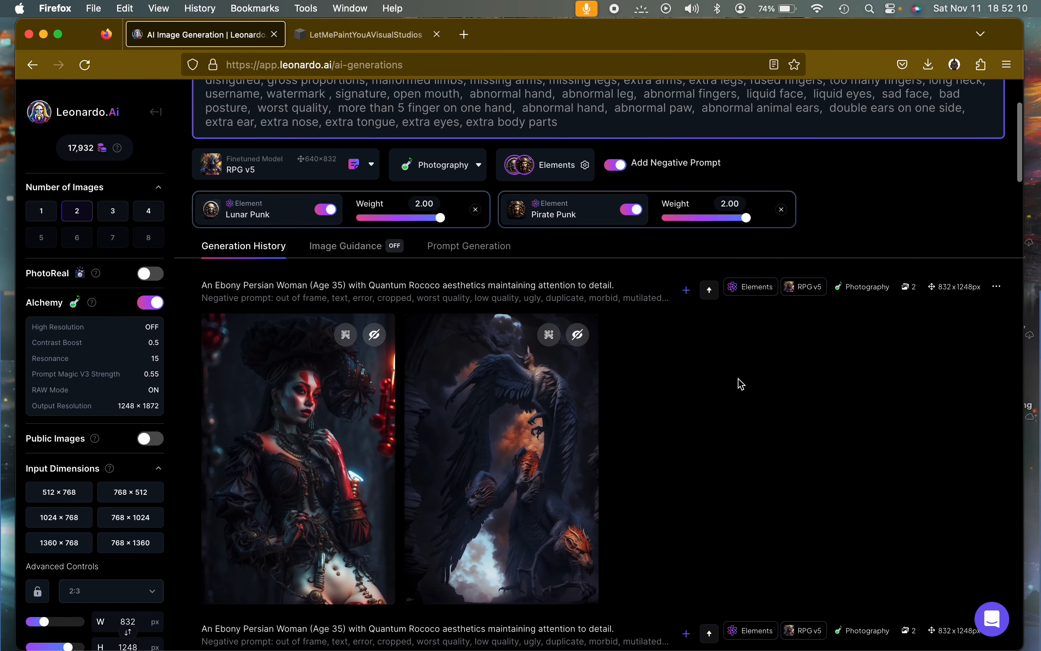